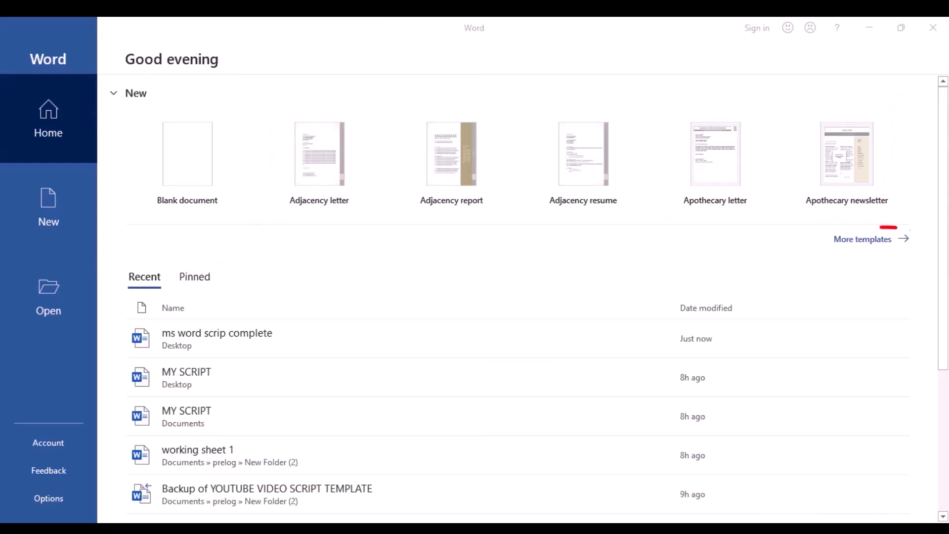
Step: Open the full template gallery and look through the available letter, report, resume and newsletter templates
click(871, 239)
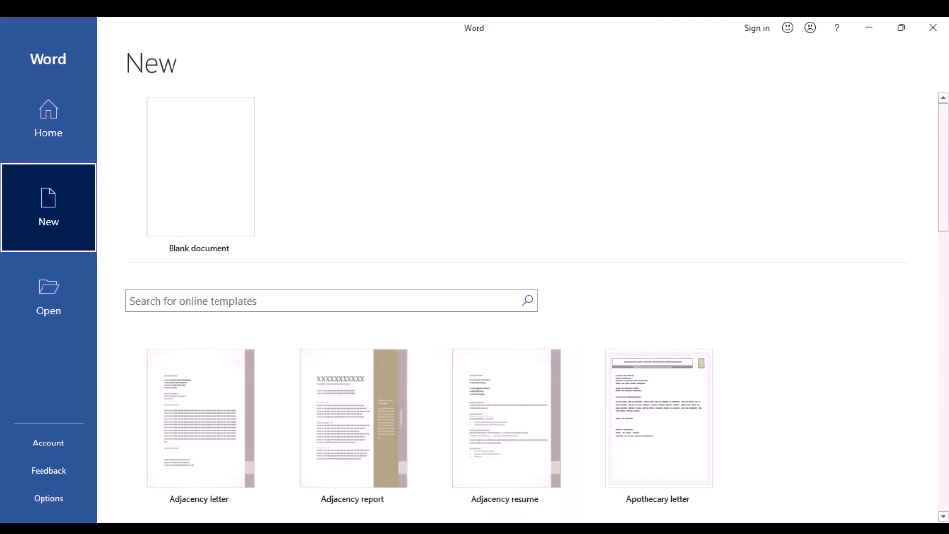
scroll(537, 313, down, 5)
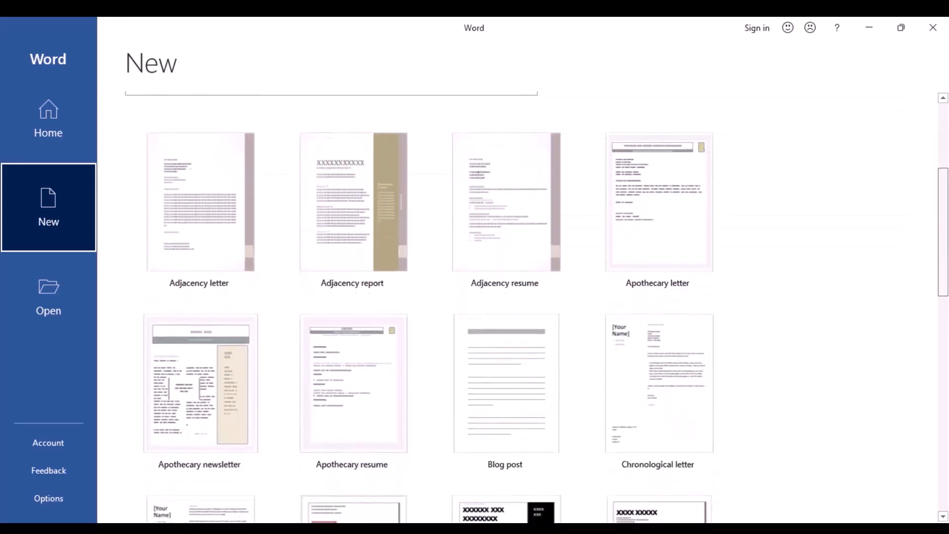
scroll(537, 313, down, 1)
scroll(537, 313, down, 3)
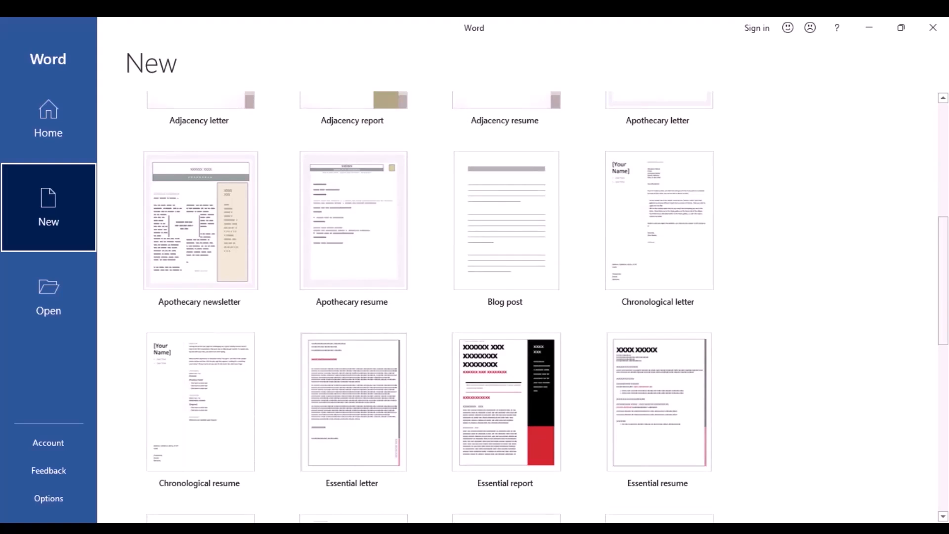
scroll(546, 308, down, 1)
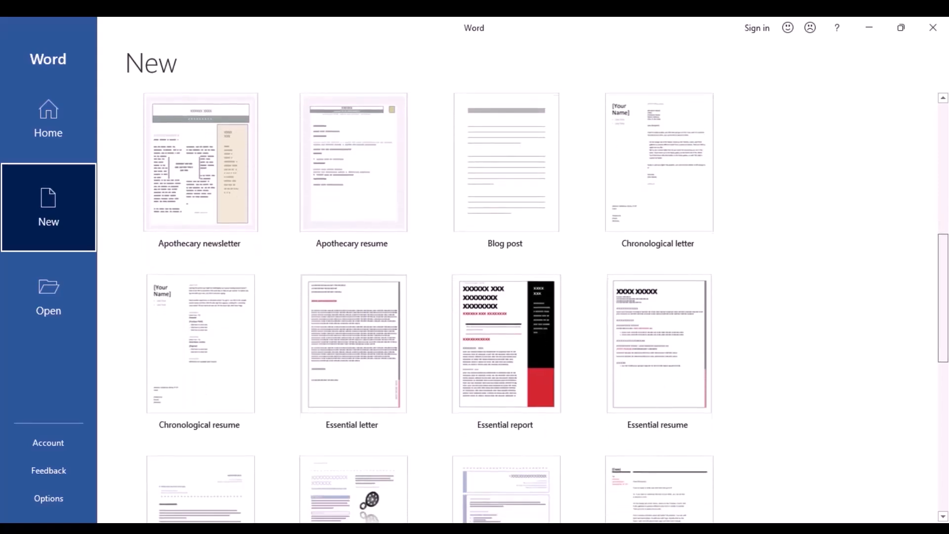
scroll(546, 307, down, 4)
scroll(546, 307, up, 2)
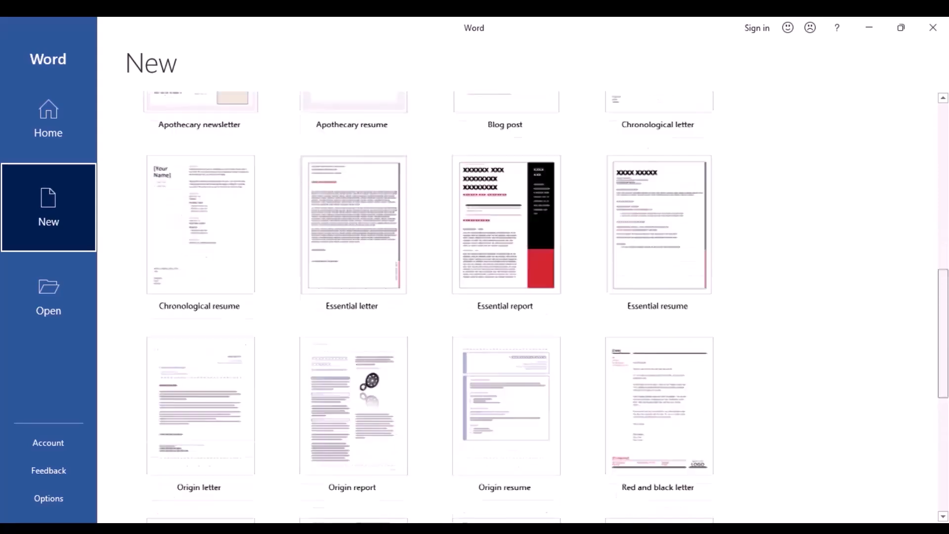
scroll(546, 307, down, 6)
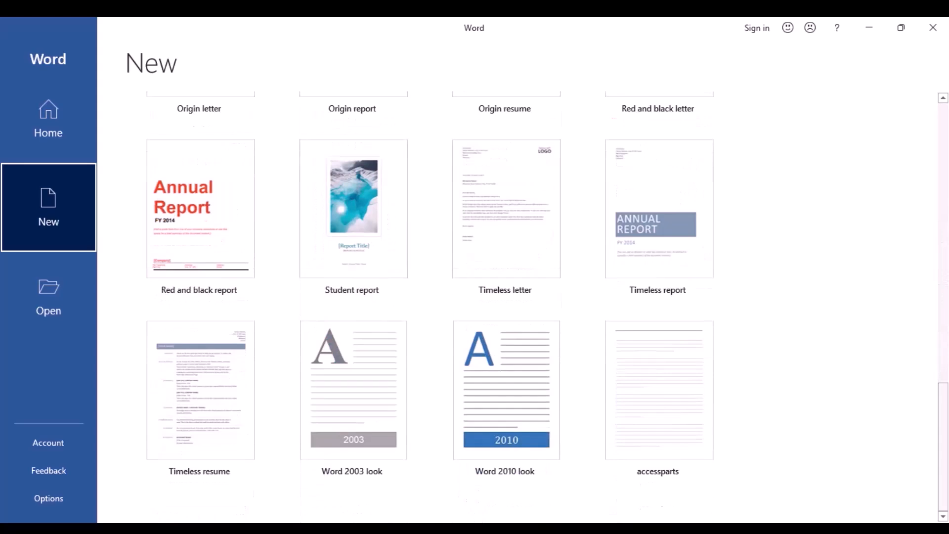
scroll(546, 307, up, 6)
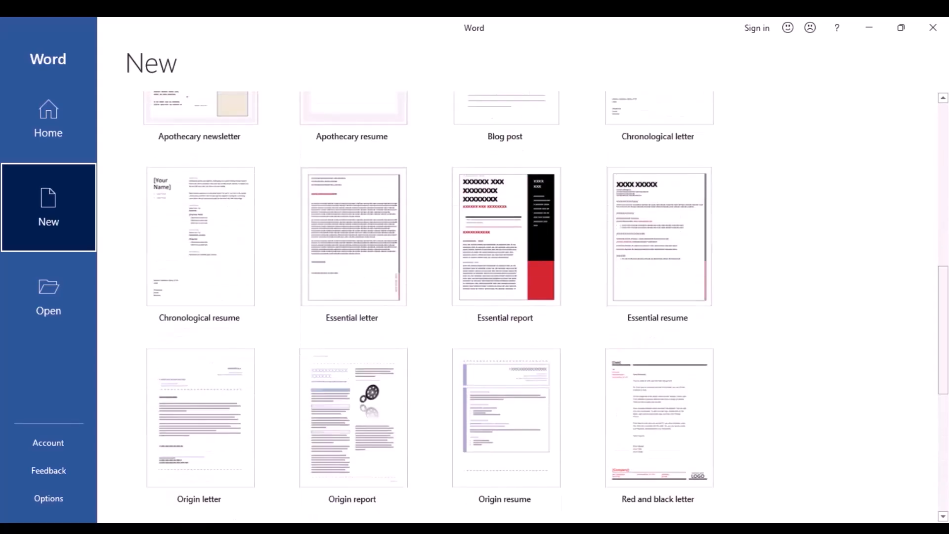
scroll(546, 307, up, 4)
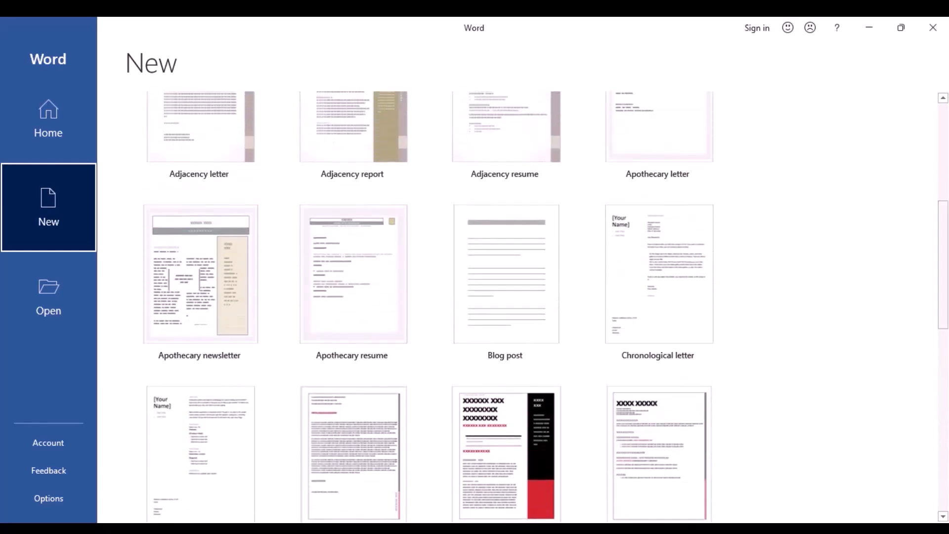
scroll(545, 307, up, 4)
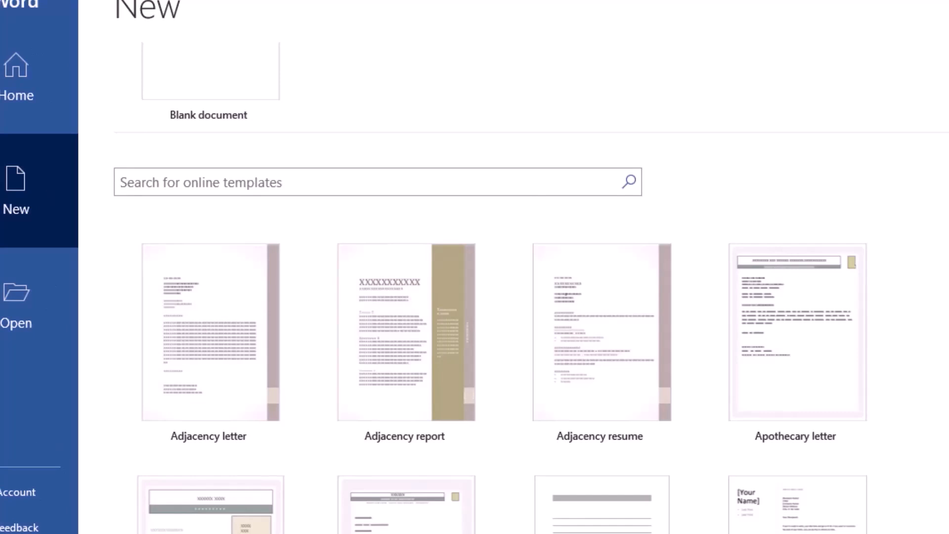
Step: Search the online templates for "Birthday"
key(Tab)
key(Tab)
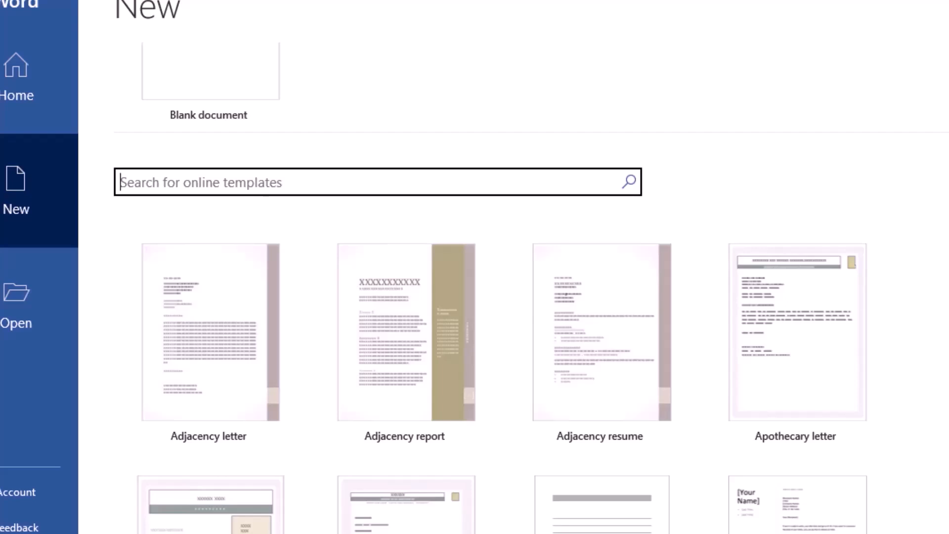
text(Bi)
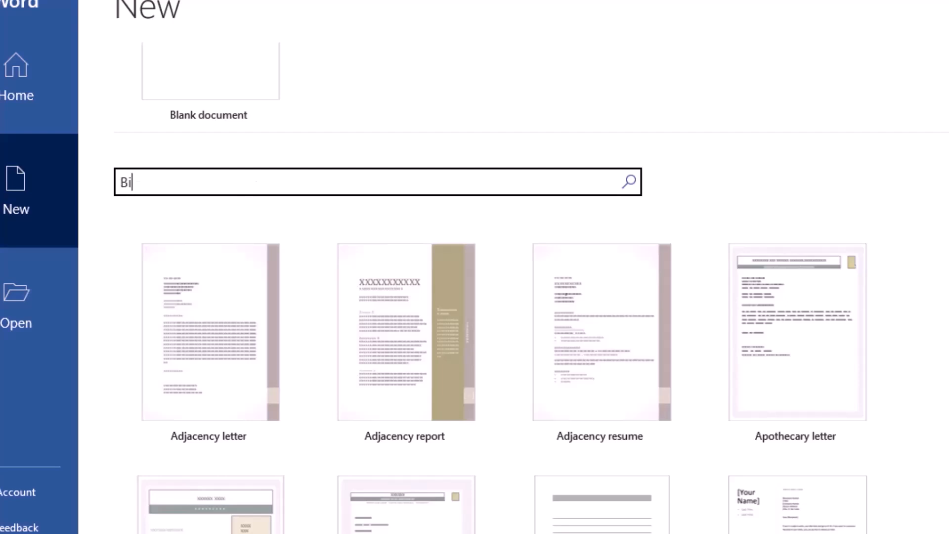
text(rthday)
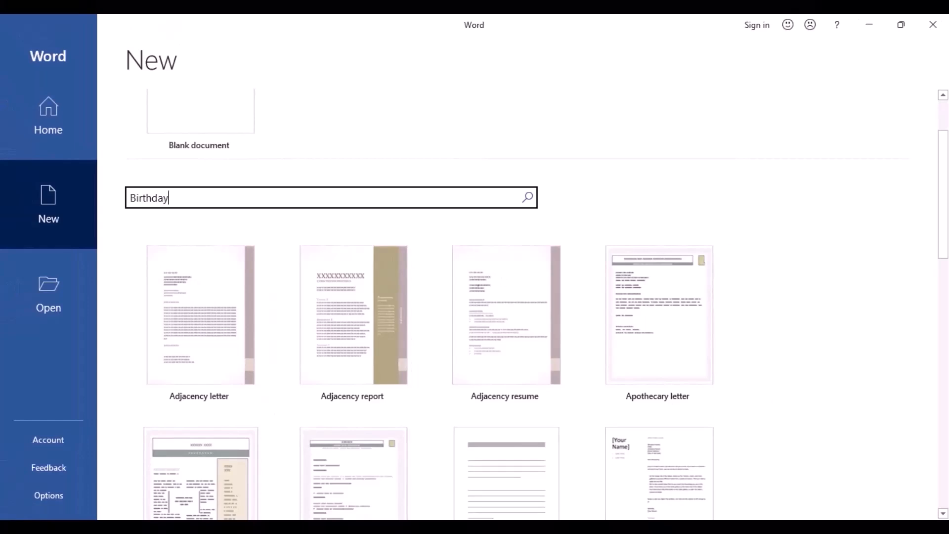
key(Return)
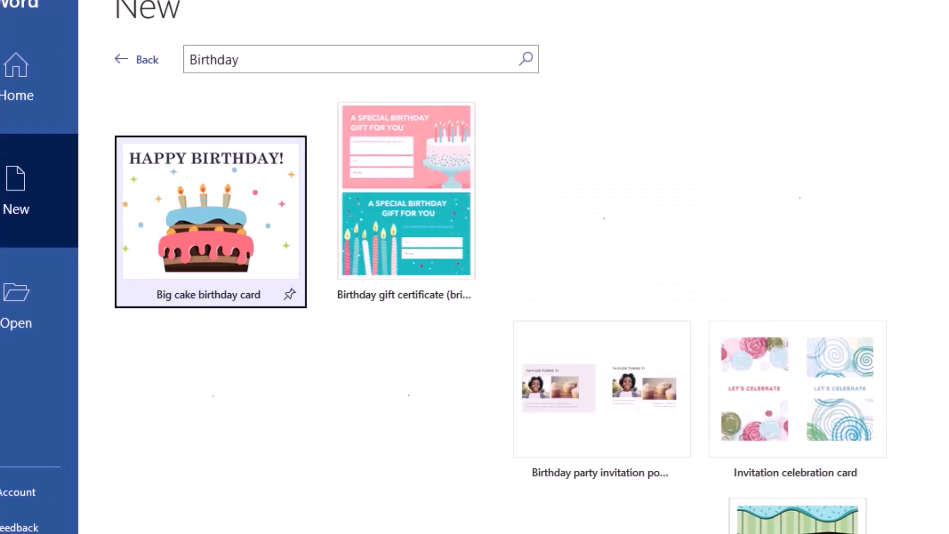
Step: Look through the birthday templates and check which actions are offered for the Big cake birthday card
scroll(500, 313, down, 3)
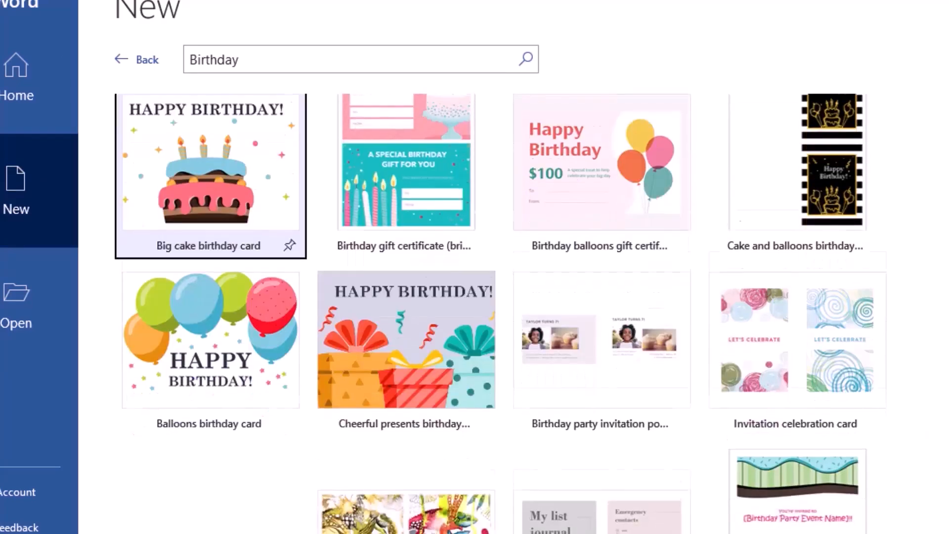
scroll(501, 314, down, 3)
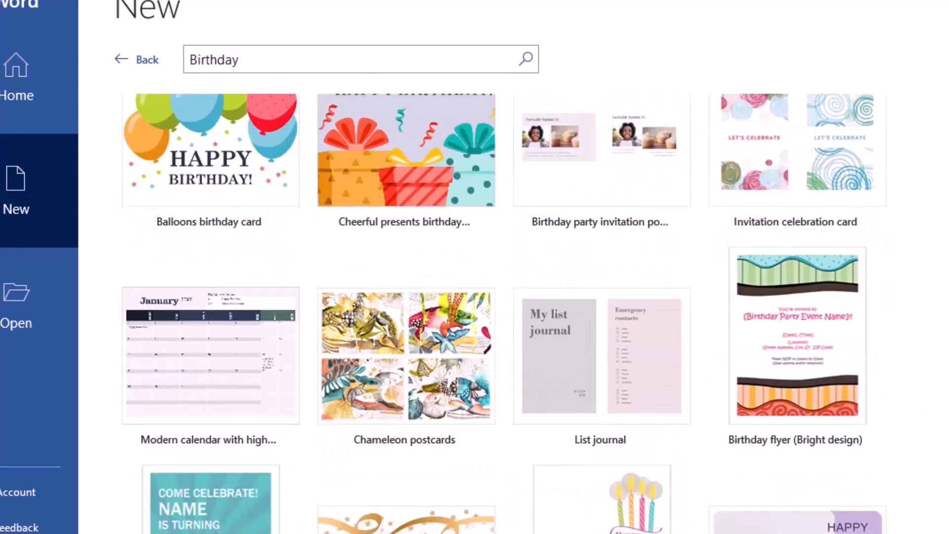
scroll(501, 314, up, 6)
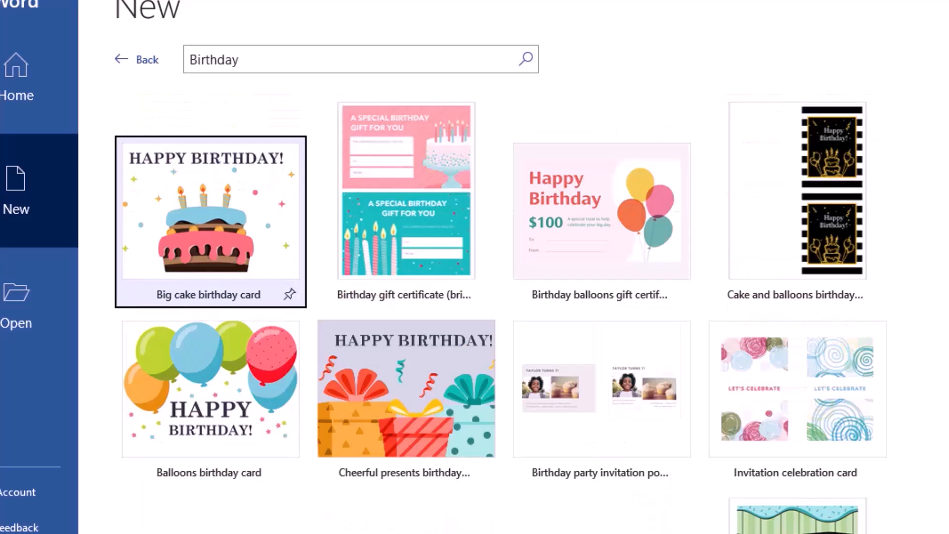
scroll(501, 313, down, 8)
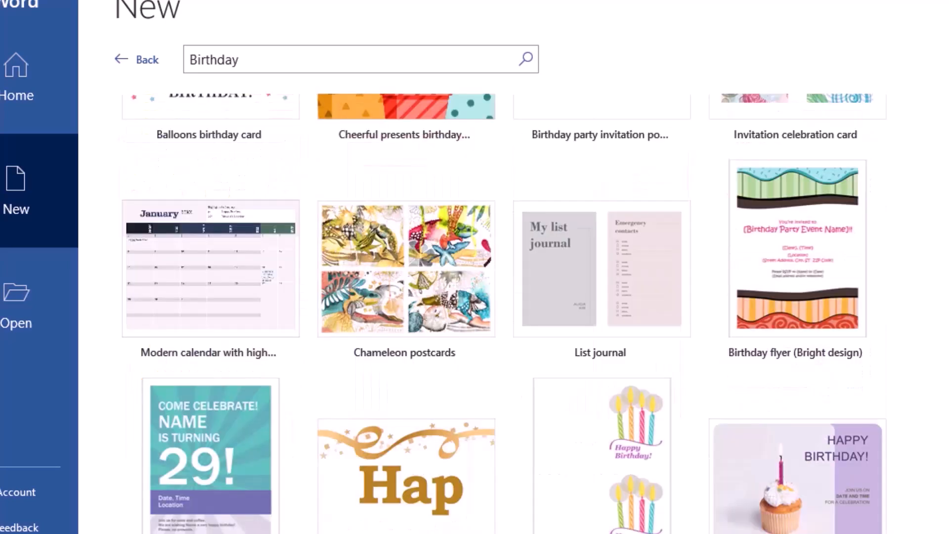
scroll(501, 314, up, 7)
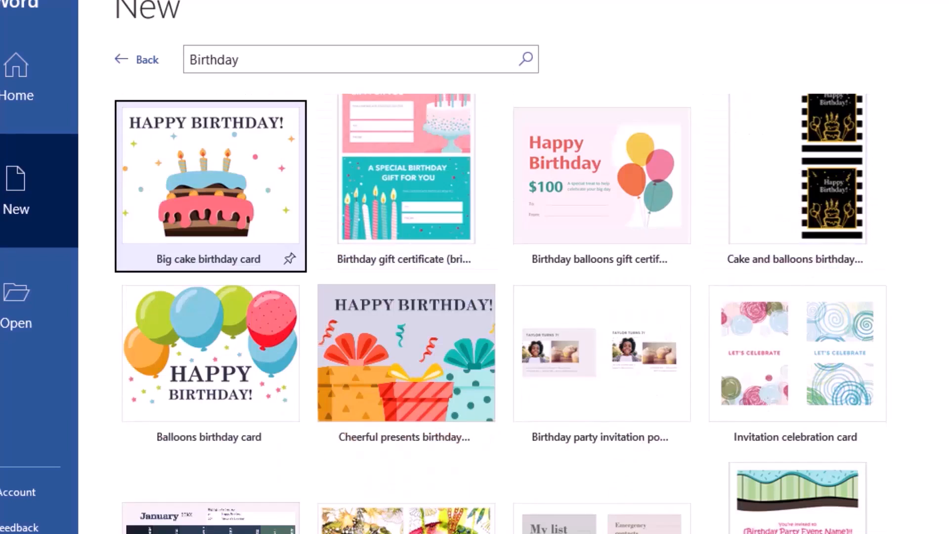
click(210, 186)
right_click(266, 210)
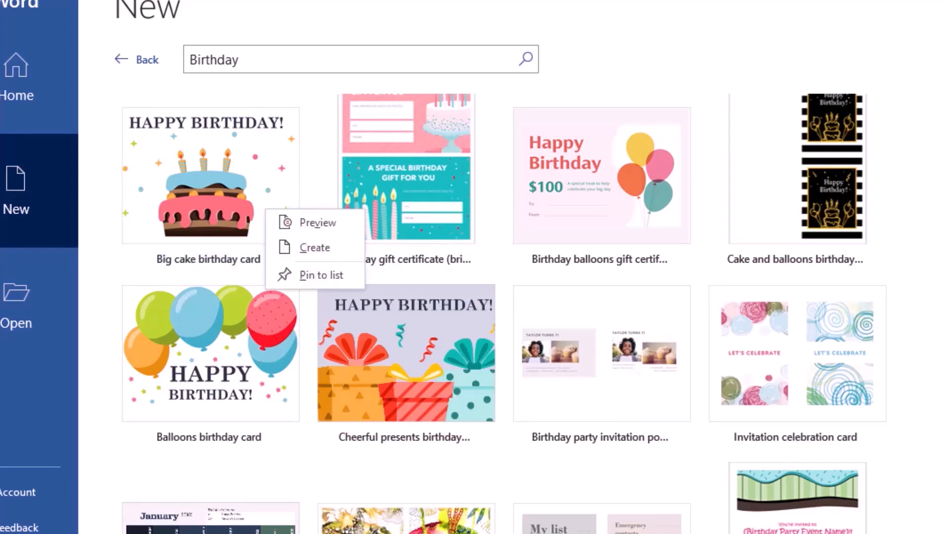
key(Escape)
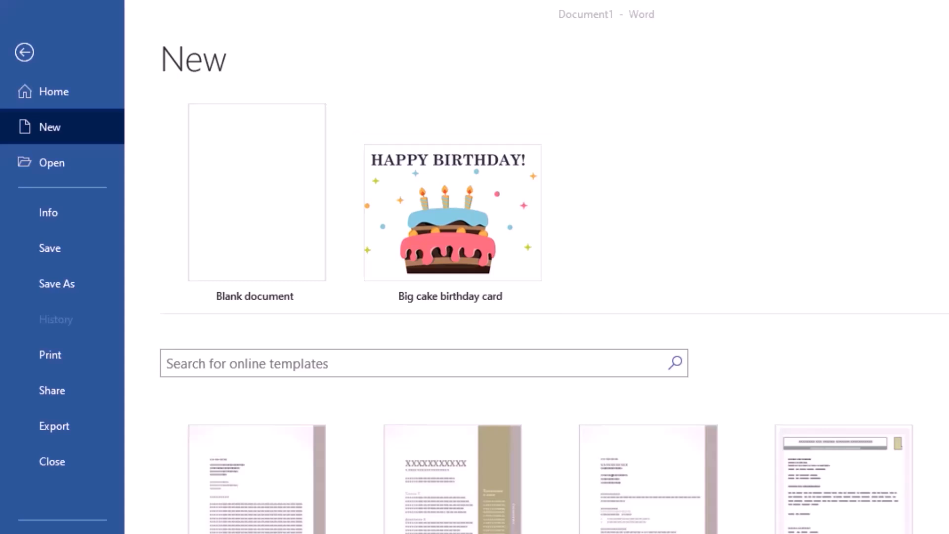
Step: Go to the start page and look through the list of recent documents
click(54, 92)
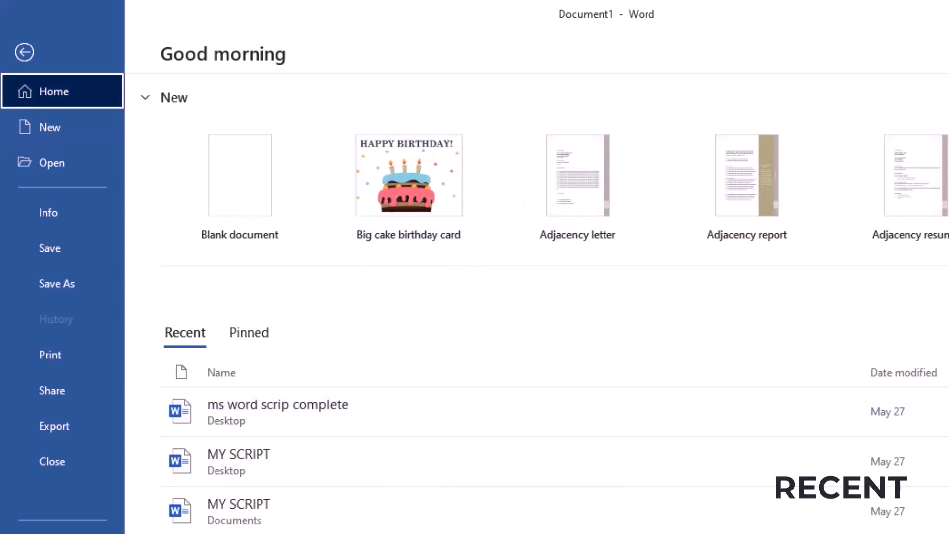
scroll(538, 296, down, 1)
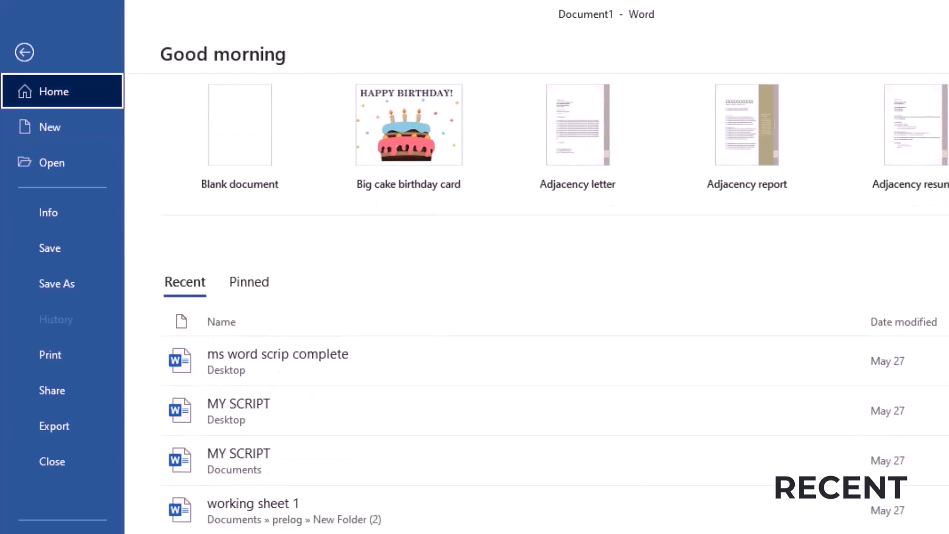
scroll(556, 299, down, 3)
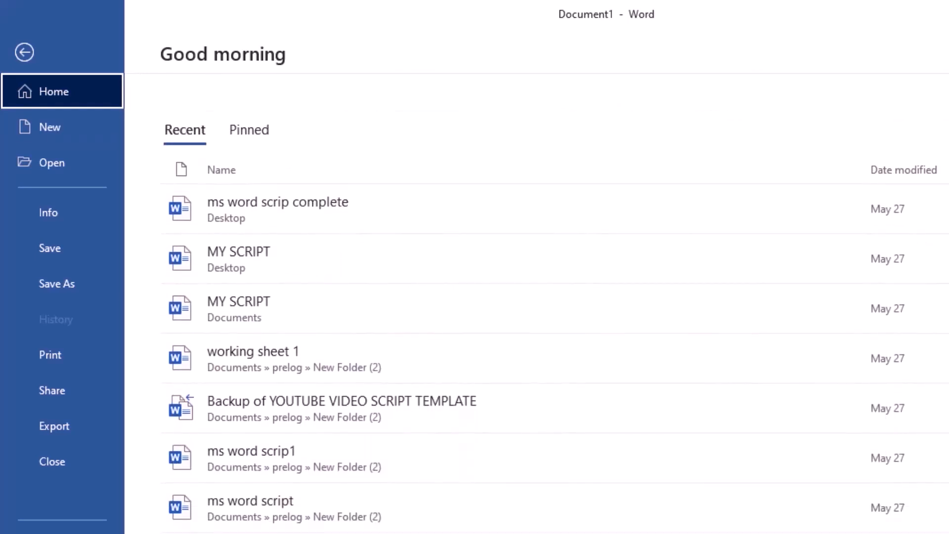
scroll(554, 302, down, 2)
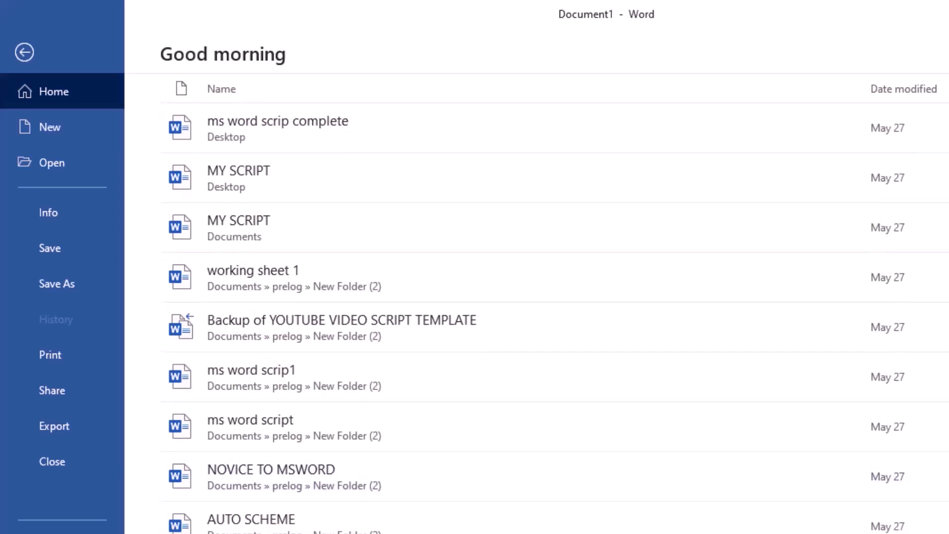
Step: Go to the page for opening files and review its recent documents and recent folders
key(ctrl+o)
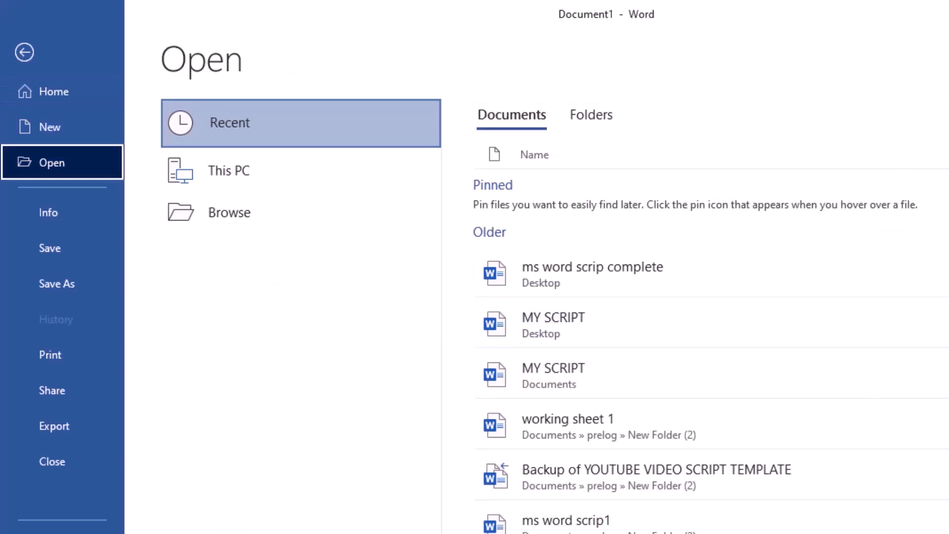
scroll(712, 334, down, 10)
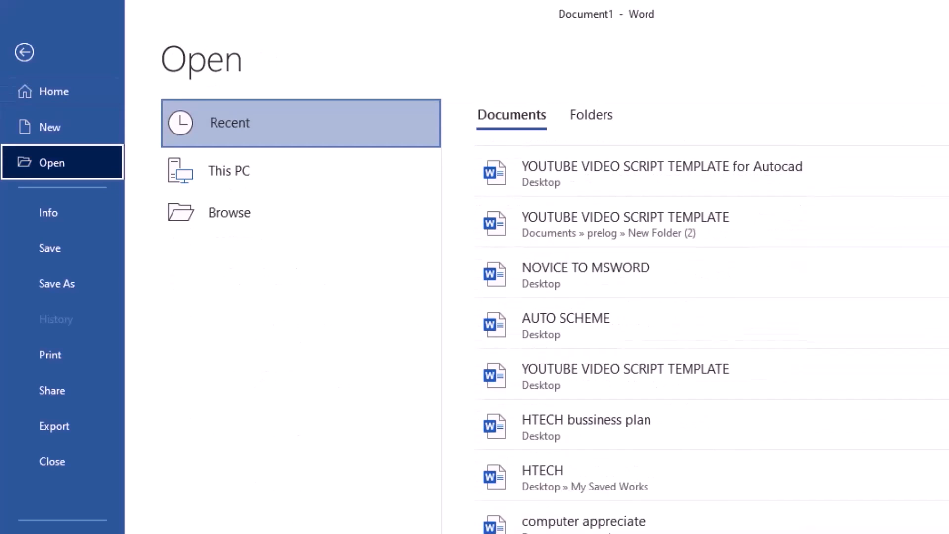
scroll(712, 334, down, 10)
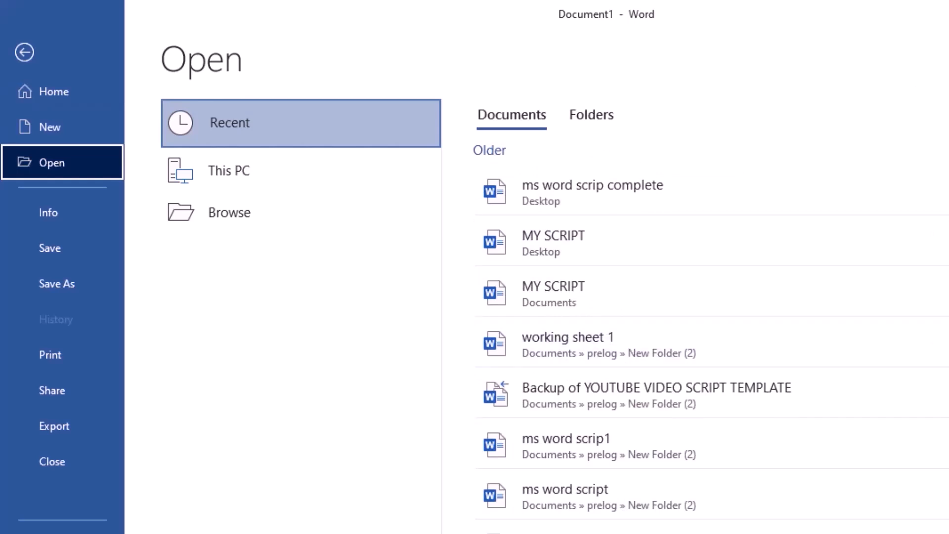
click(591, 114)
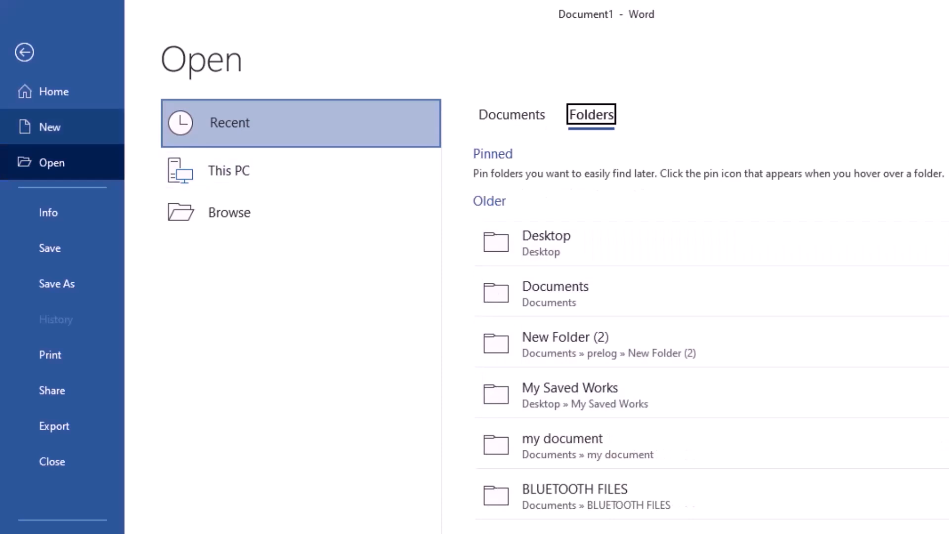
Step: Return to the start page and examine the recent files, including the "ms word scrip complete" document
click(54, 91)
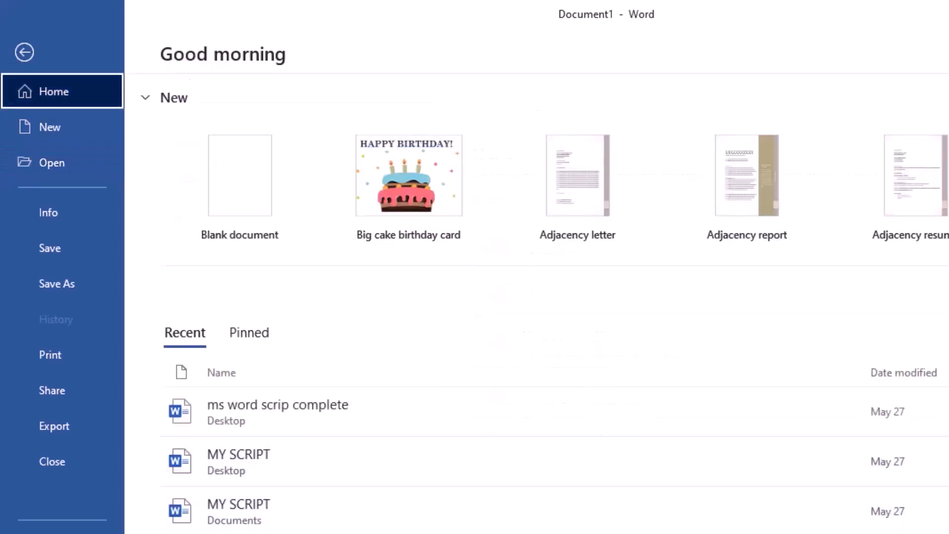
scroll(544, 322, down, 2)
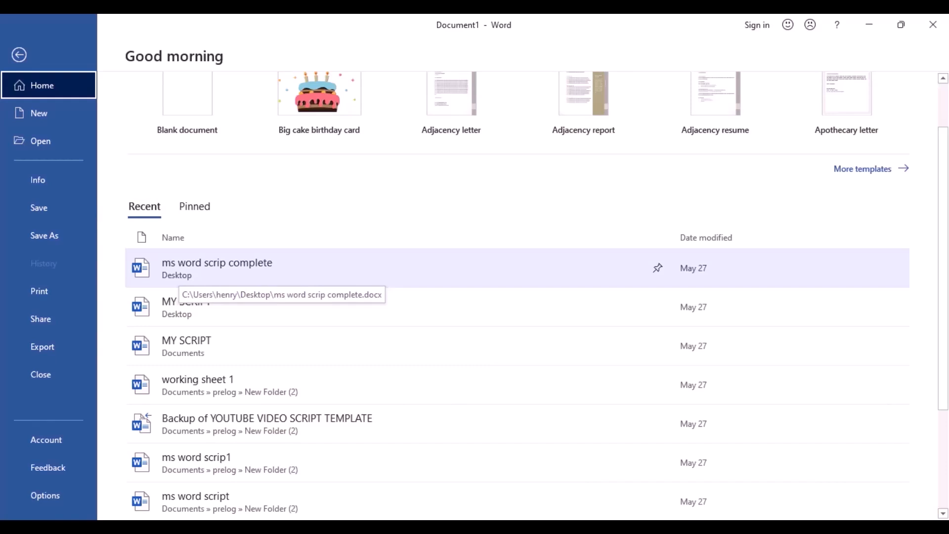
click(179, 274)
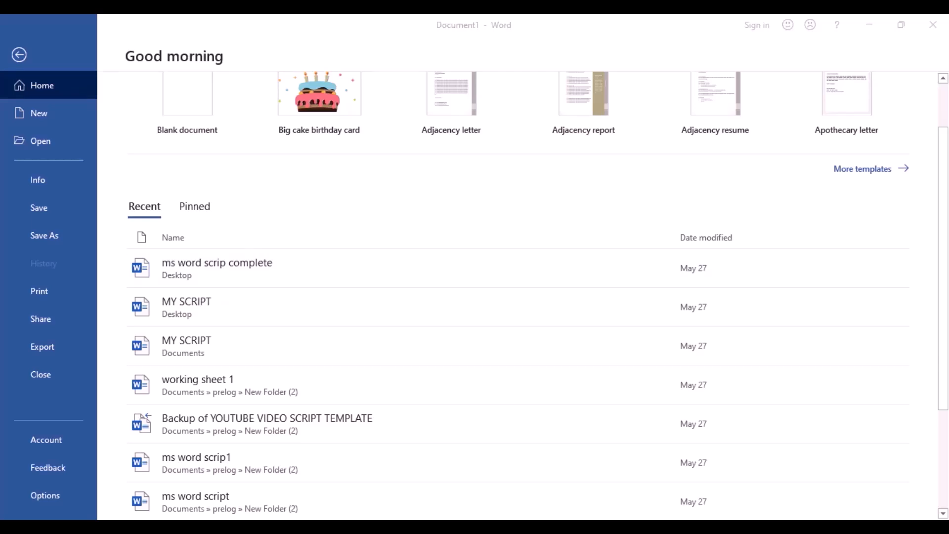
scroll(519, 297, down, 2)
click(346, 213)
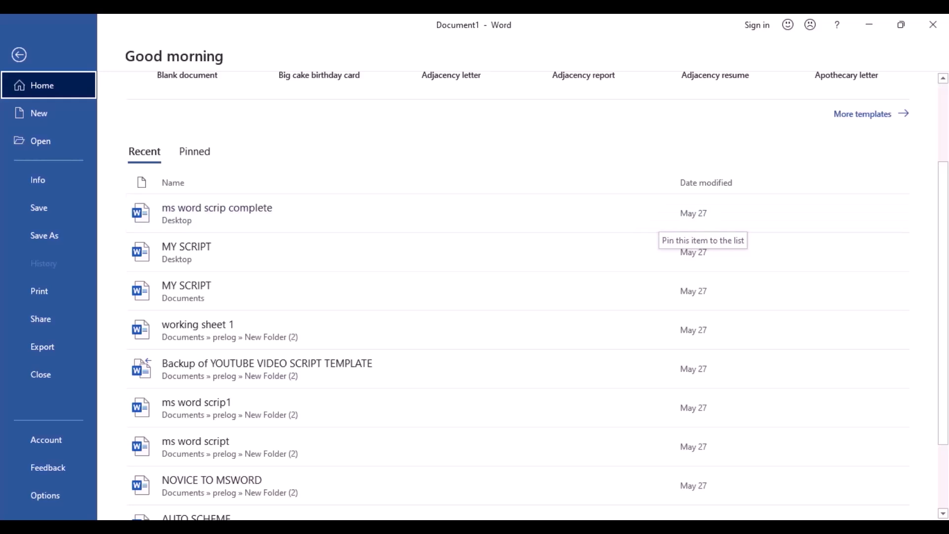
scroll(518, 296, down, 3)
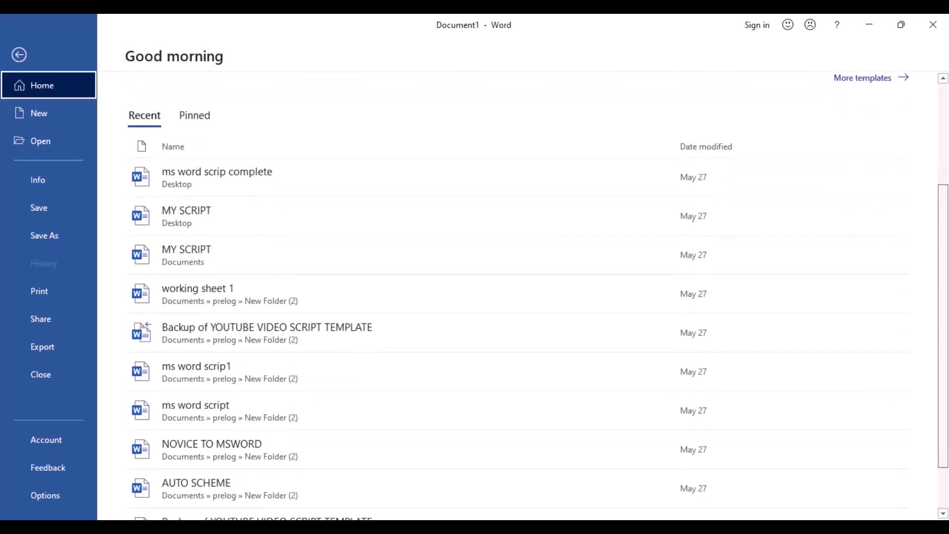
scroll(518, 297, up, 1)
scroll(519, 296, down, 1)
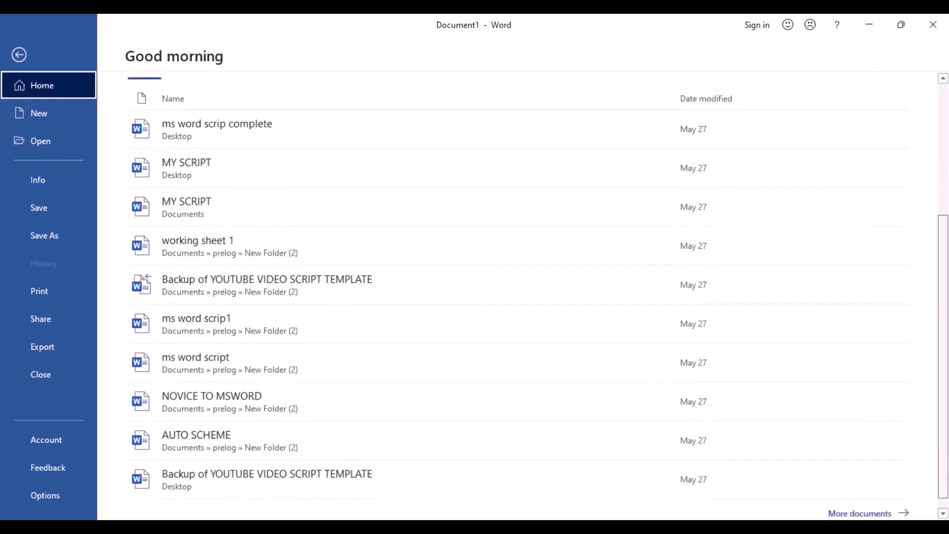
scroll(518, 297, up, 4)
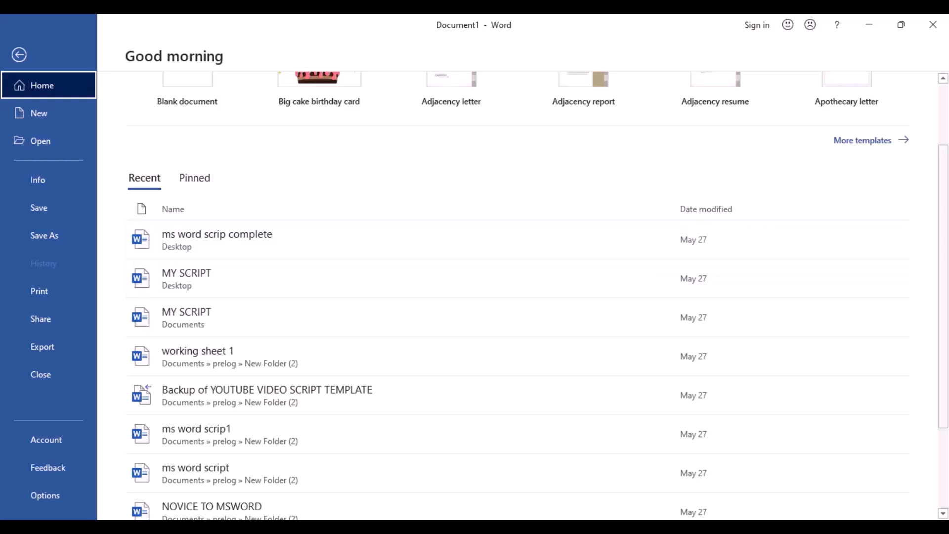
Step: Pin the documents "NOVICE TO MSWORD" and "ms word script" in the recent documents list
scroll(494, 297, down, 3)
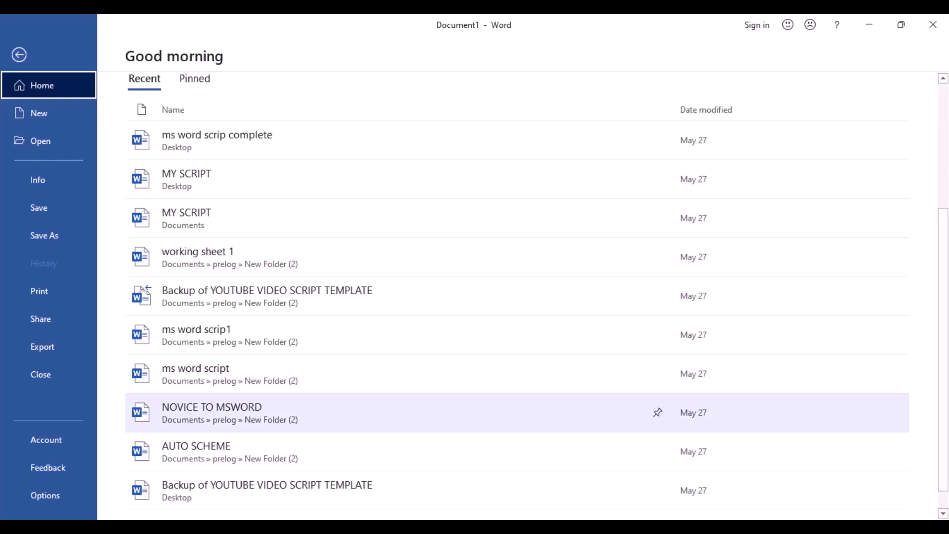
click(658, 412)
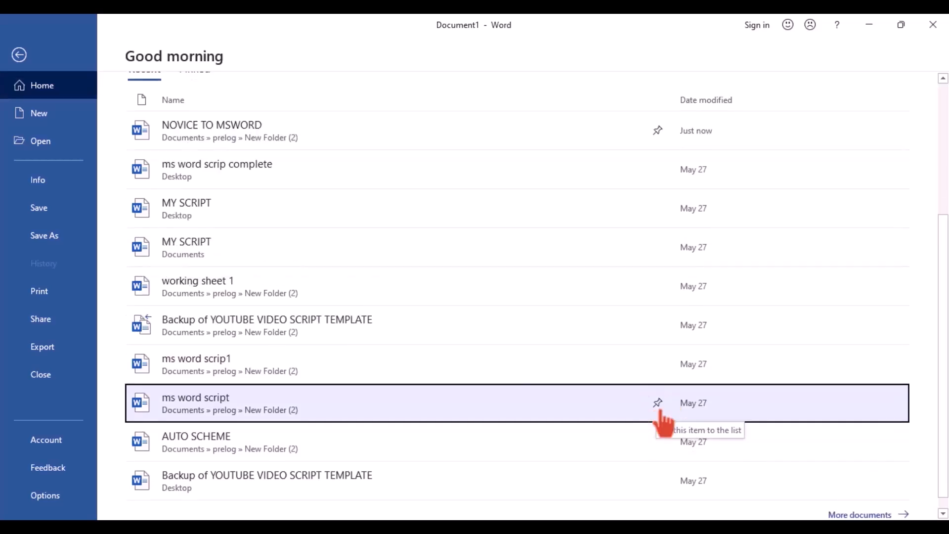
click(659, 405)
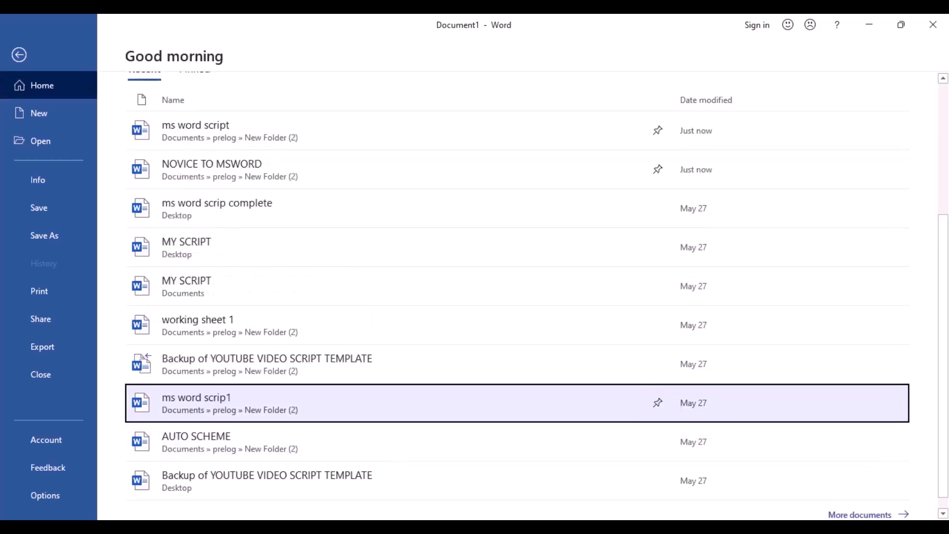
Step: Review the pinned documents on the start page, compare them with the recent ones, and return to the recent list
drag(944, 386, 943, 379)
scroll(659, 409, up, 3)
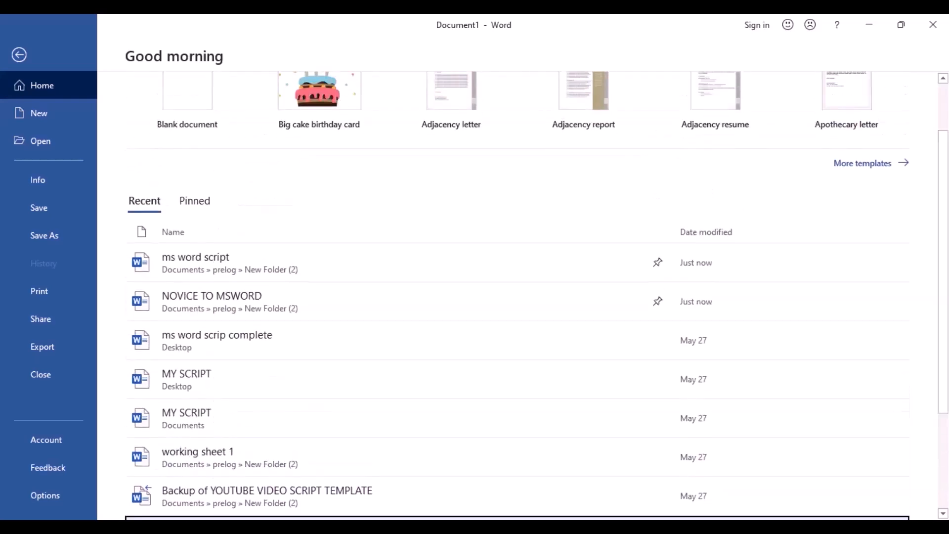
click(188, 203)
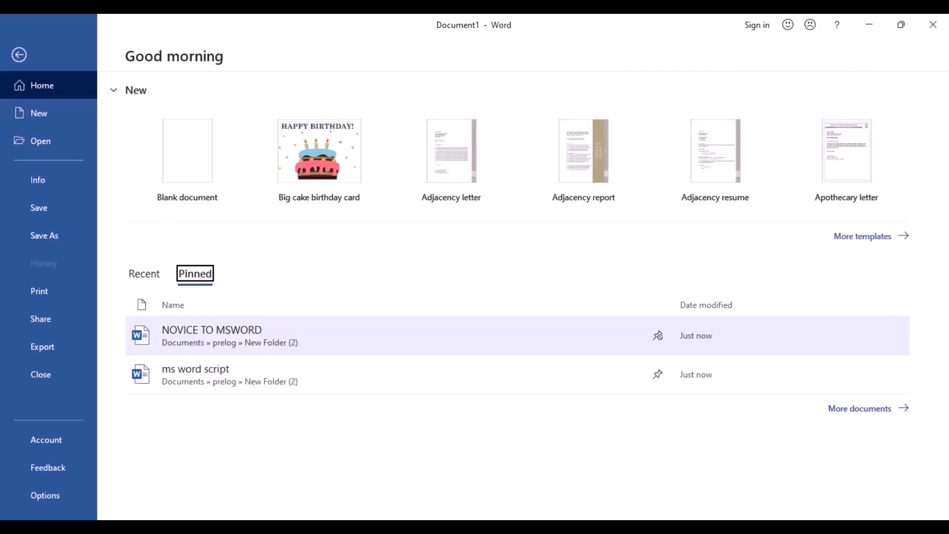
click(145, 274)
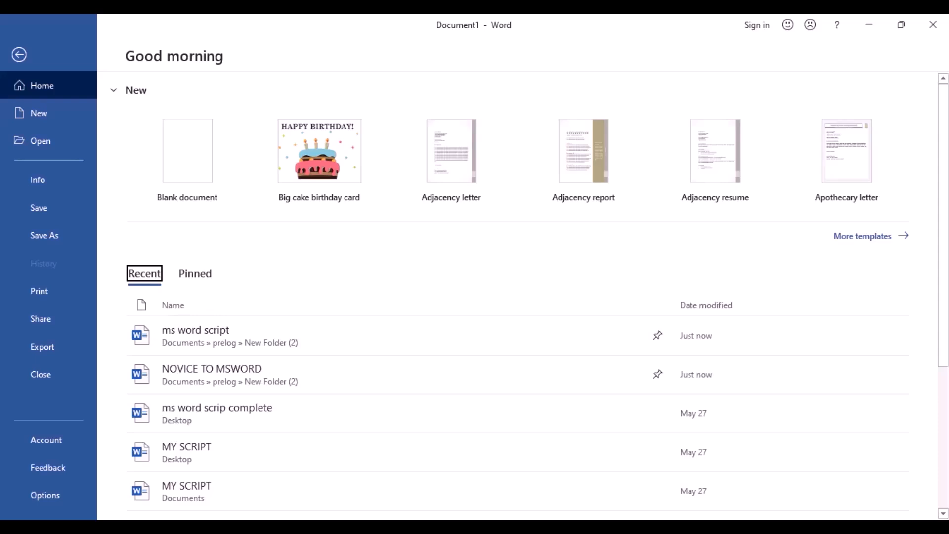
click(196, 274)
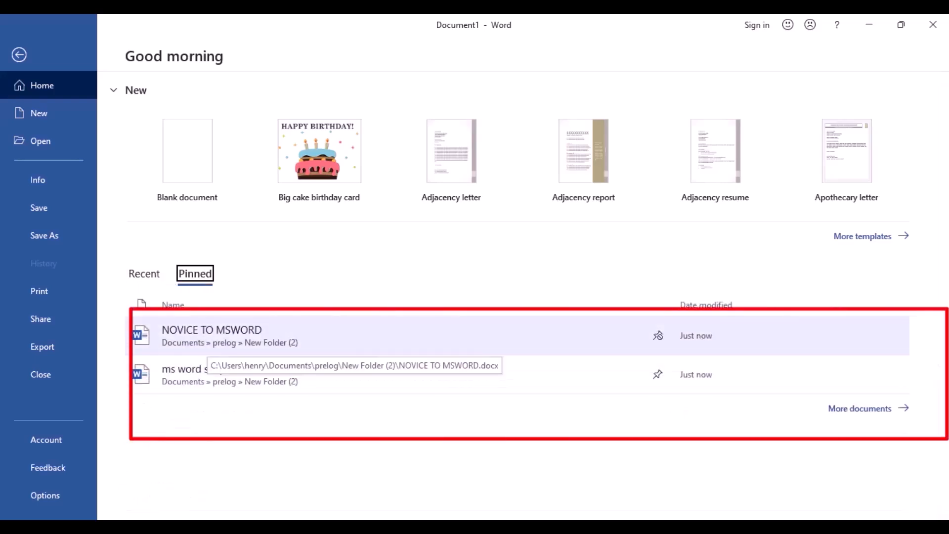
click(144, 274)
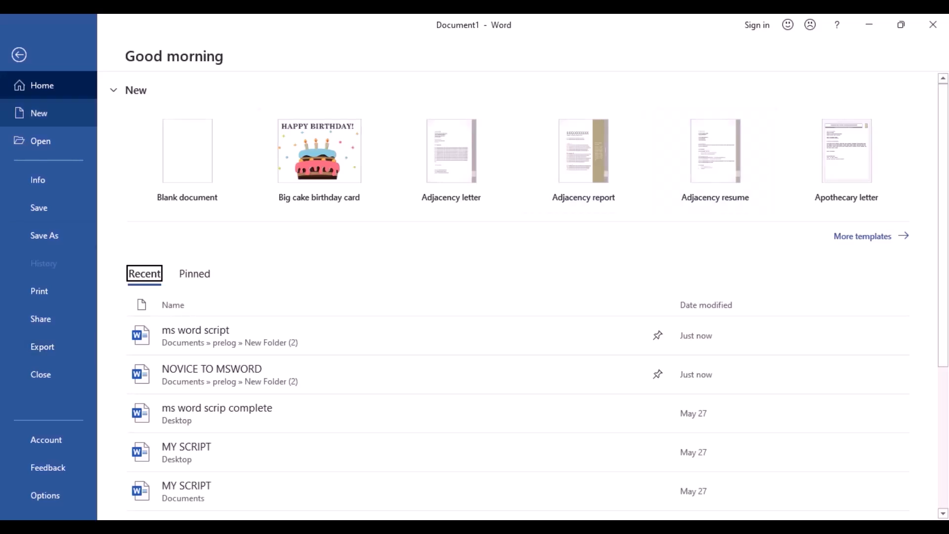
Step: Go to the page for creating new documents and look through its template search field and the available templates
click(40, 113)
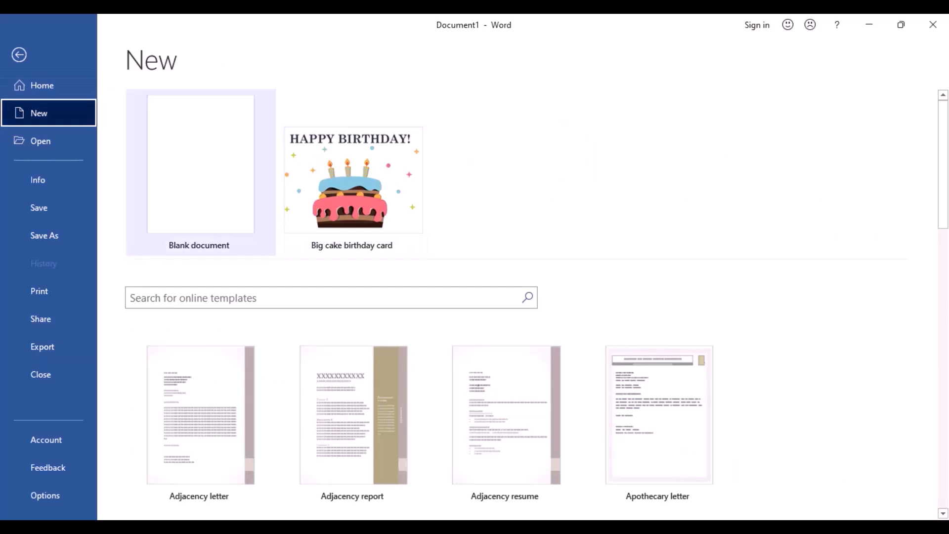
click(326, 298)
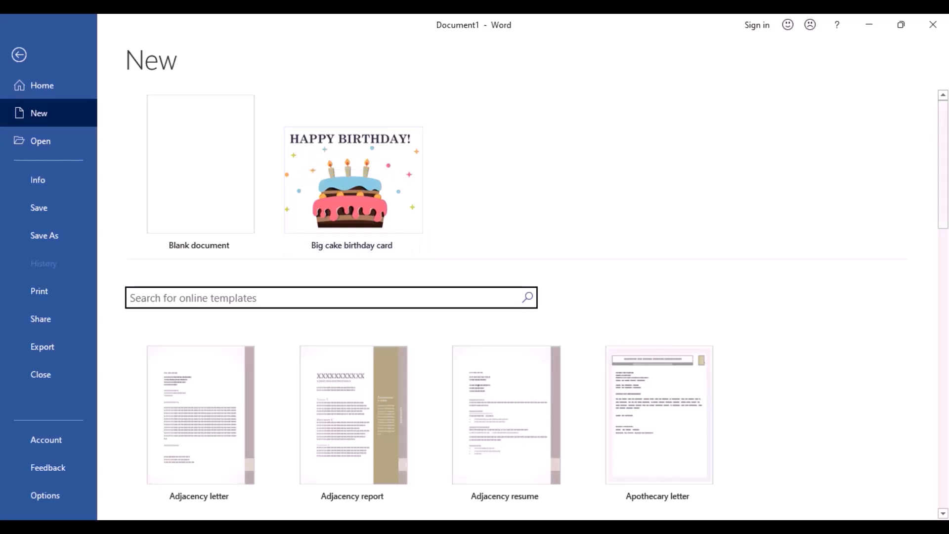
scroll(520, 304, down, 10)
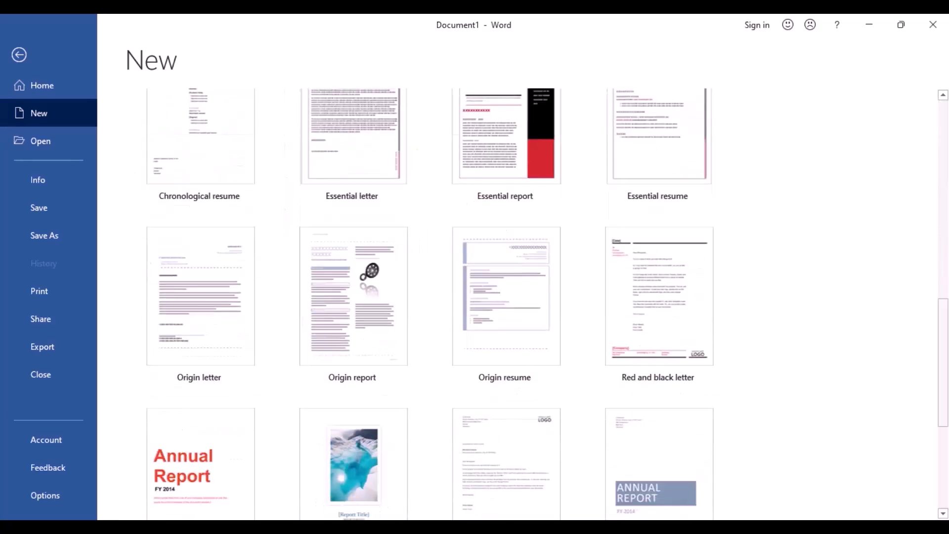
scroll(519, 304, down, 6)
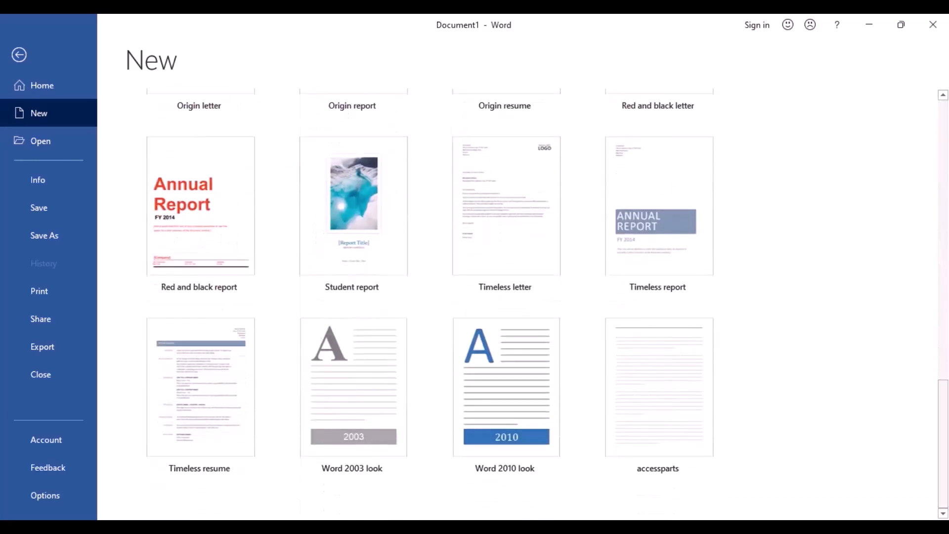
scroll(519, 304, up, 6)
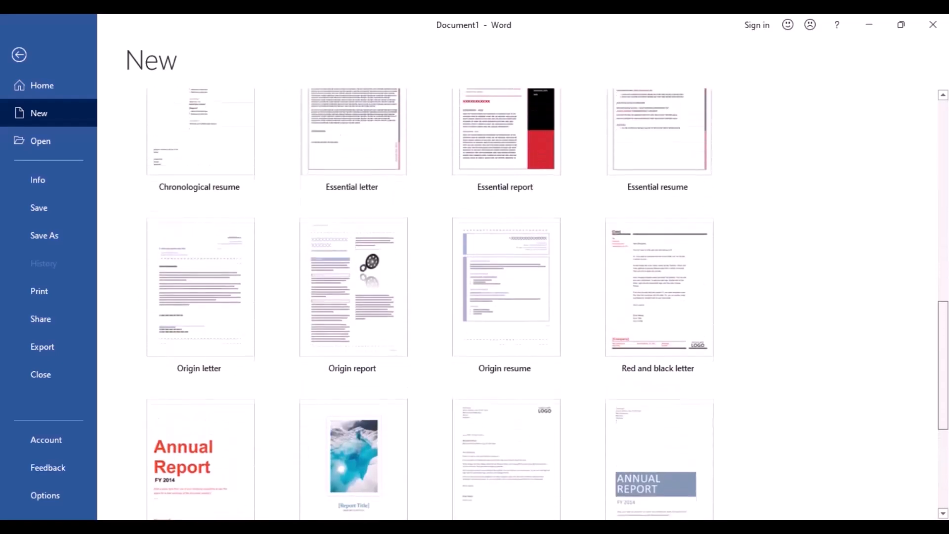
scroll(526, 304, up, 2)
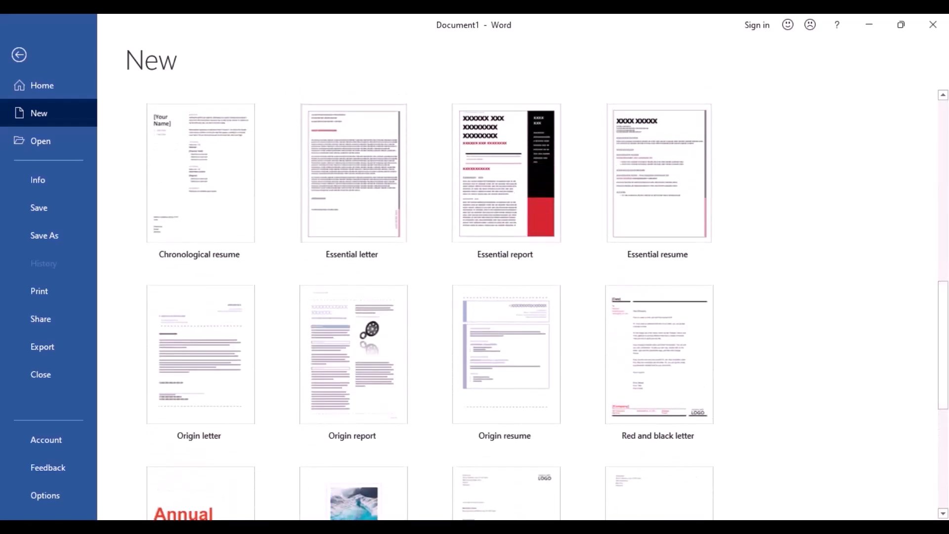
scroll(520, 304, up, 8)
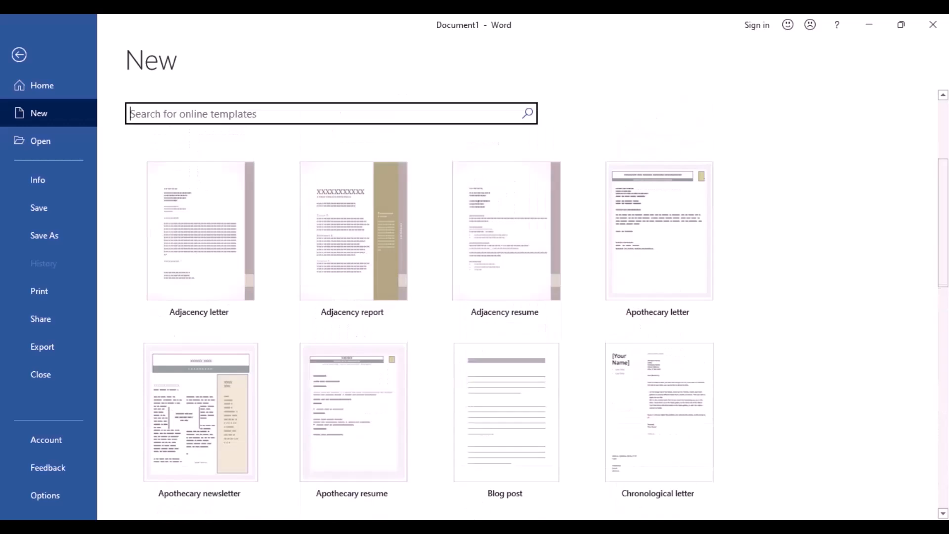
scroll(520, 304, up, 3)
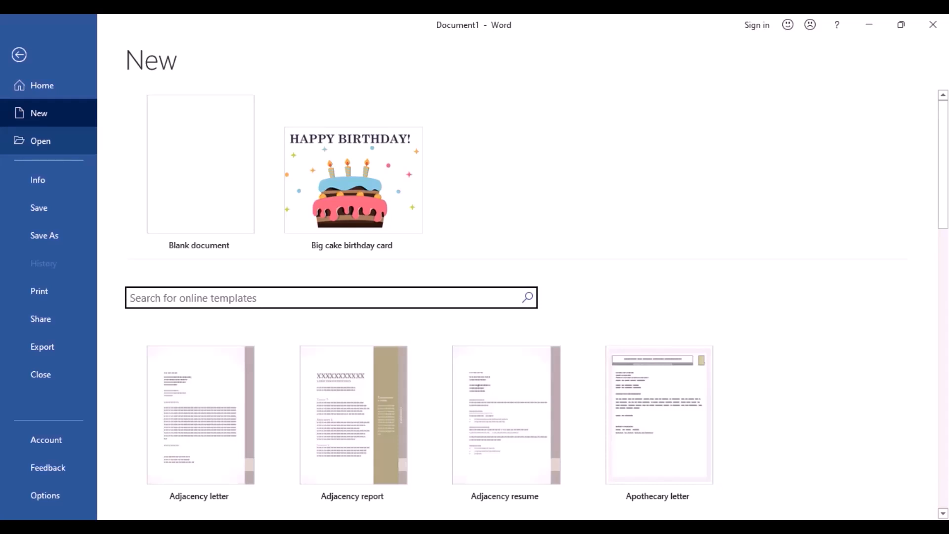
Step: Go to the page for opening files, look inside the "my document" folder under Documents, and move back up to This PC
click(48, 141)
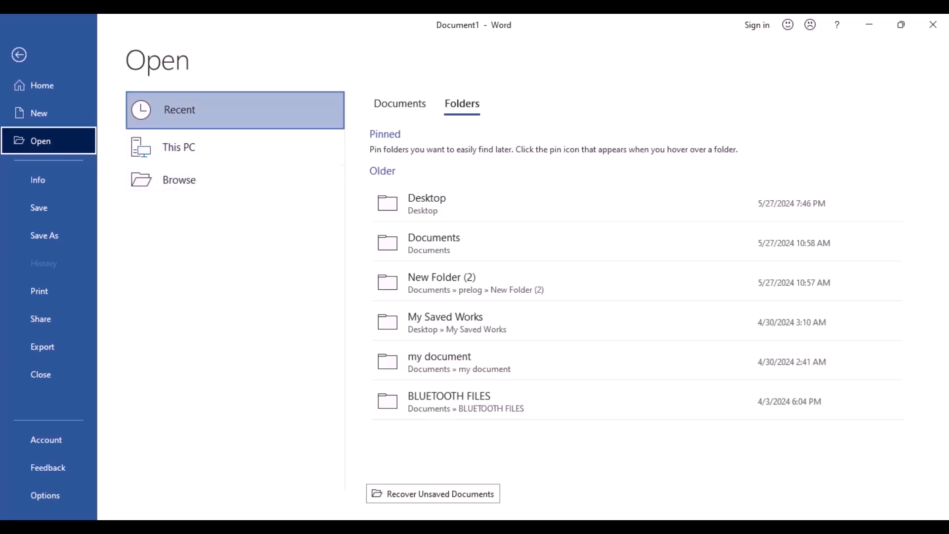
click(235, 147)
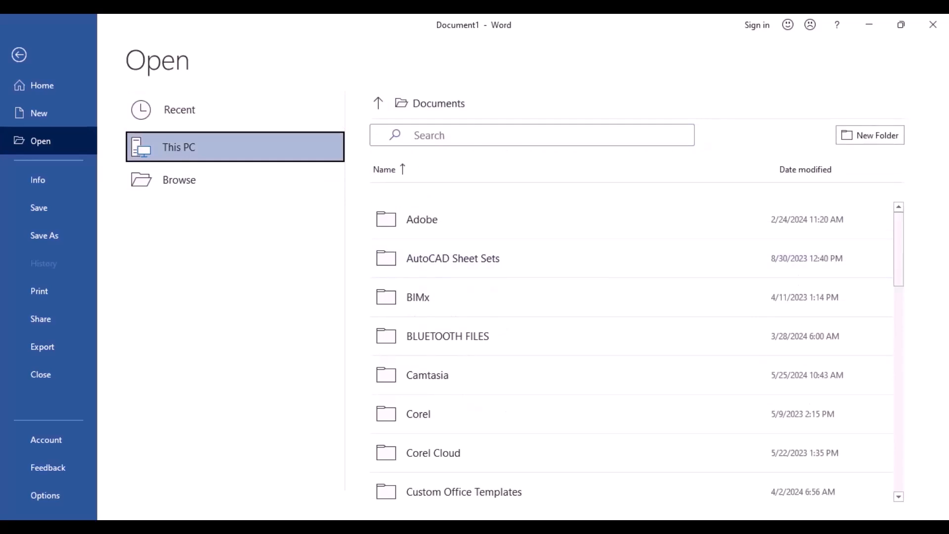
scroll(638, 350, down, 2)
scroll(638, 349, down, 6)
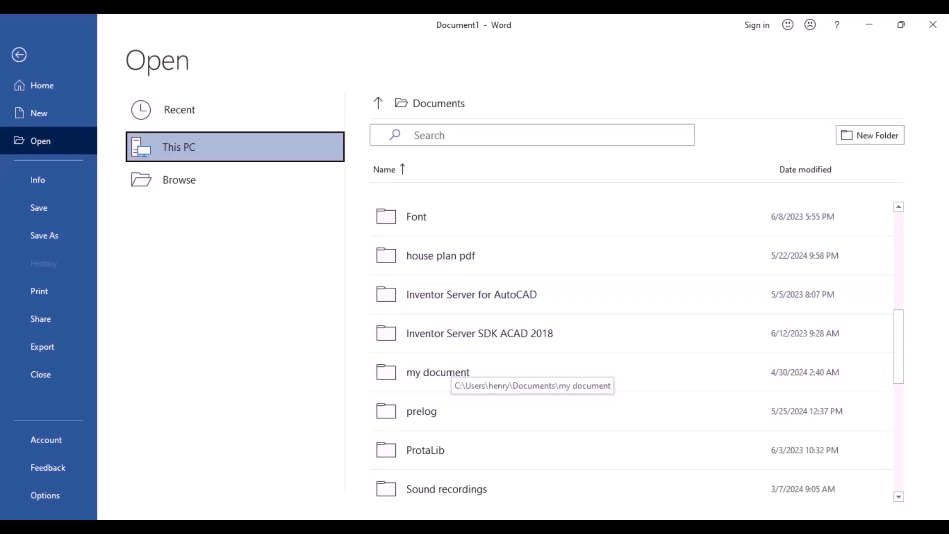
click(446, 372)
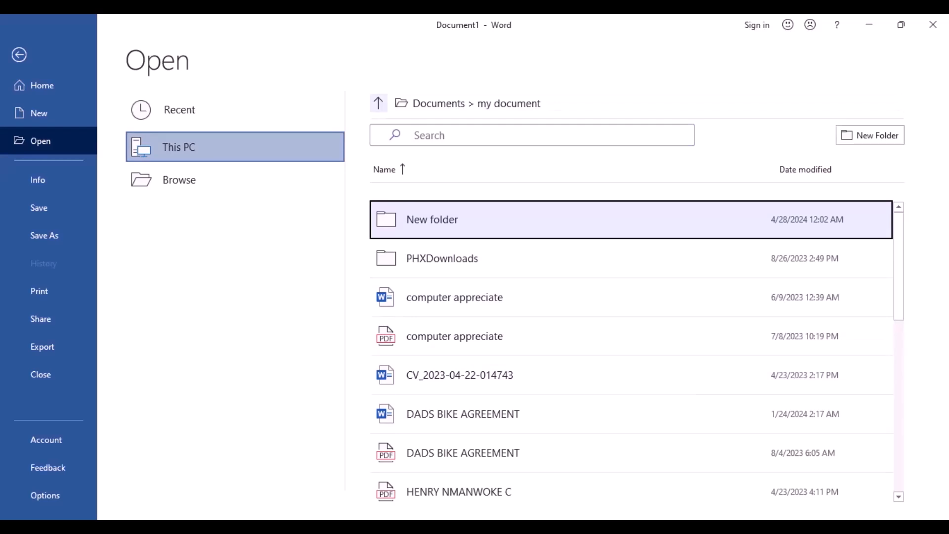
click(378, 103)
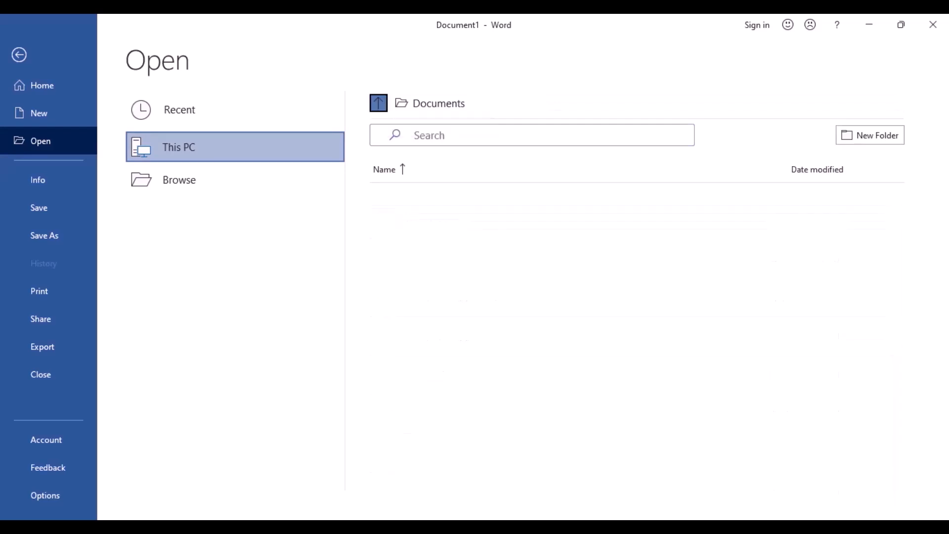
click(378, 103)
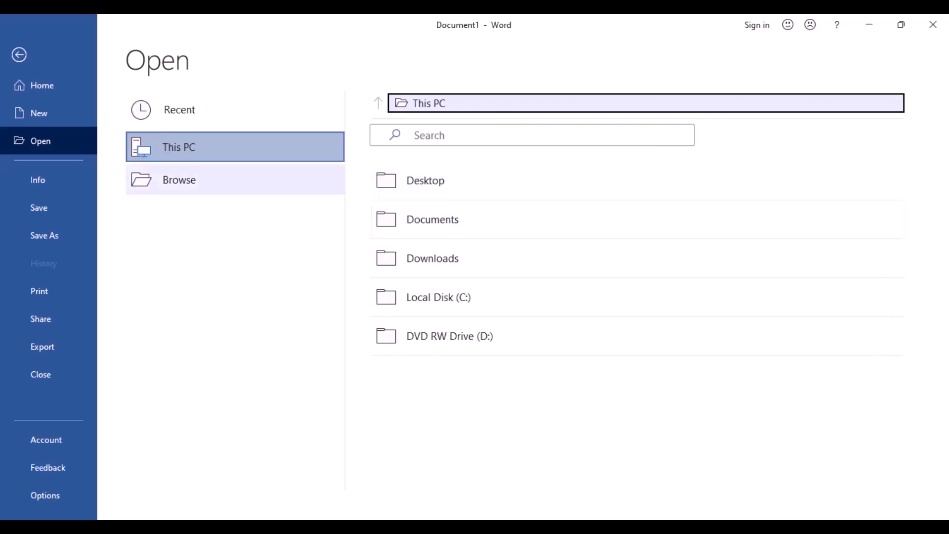
Step: Browse for a file through the Documents, This PC and Desktop locations, and close the Open dialog without choosing one
click(179, 180)
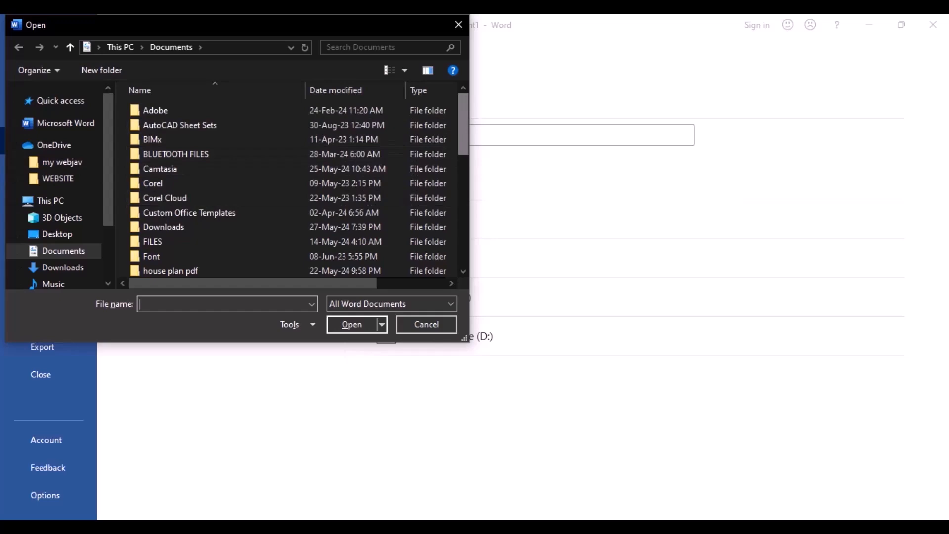
scroll(291, 188, down, 6)
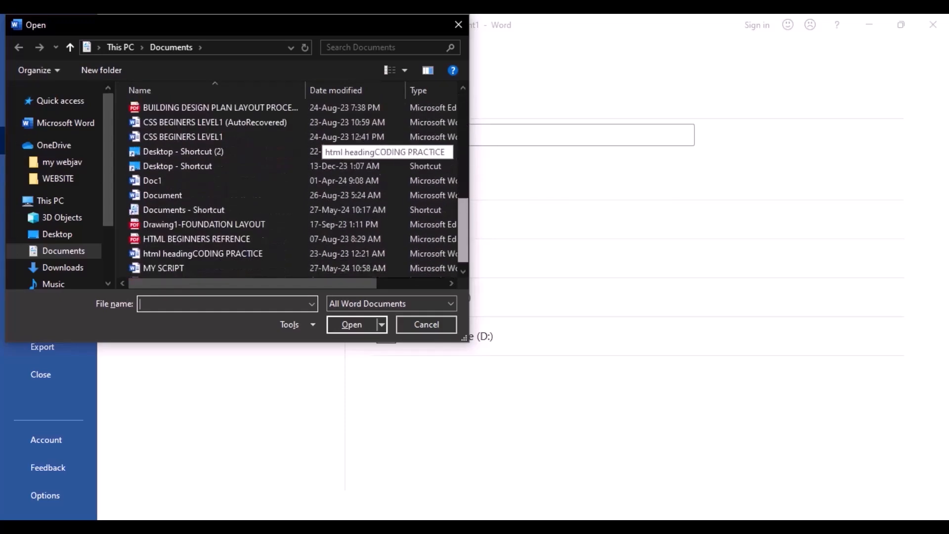
scroll(292, 188, up, 7)
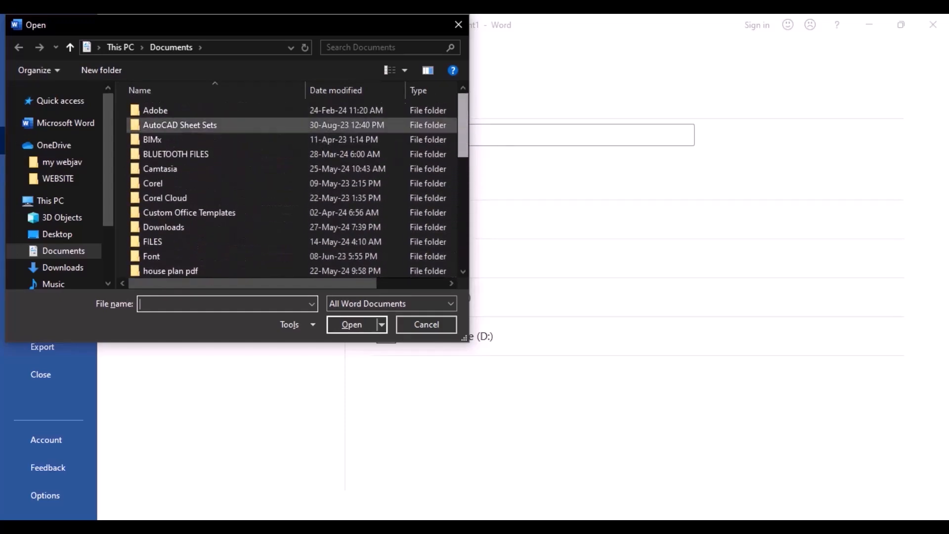
click(120, 47)
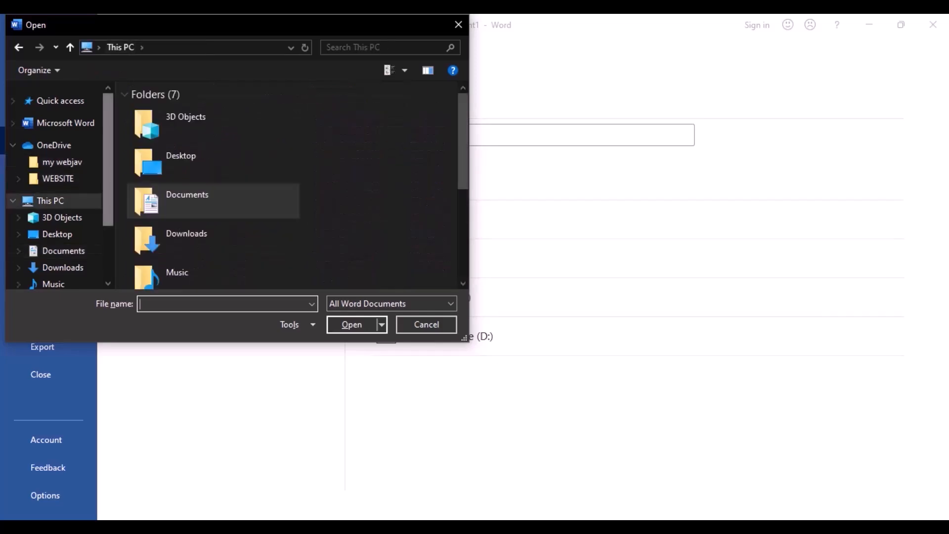
scroll(55, 188, down, 2)
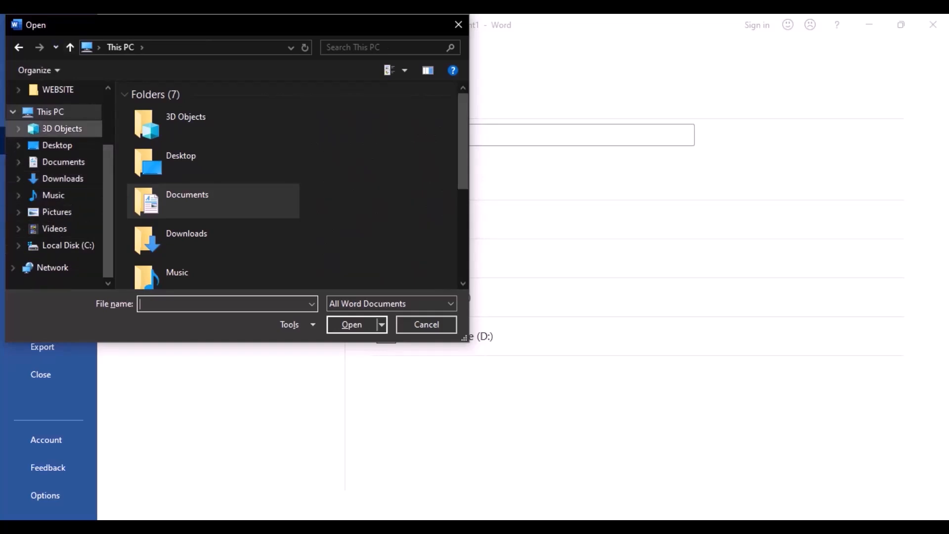
click(57, 145)
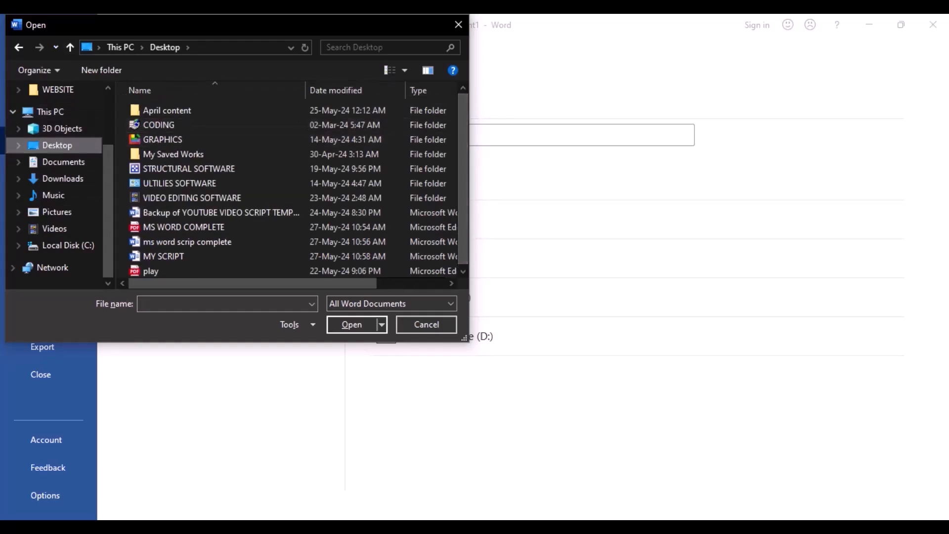
click(458, 24)
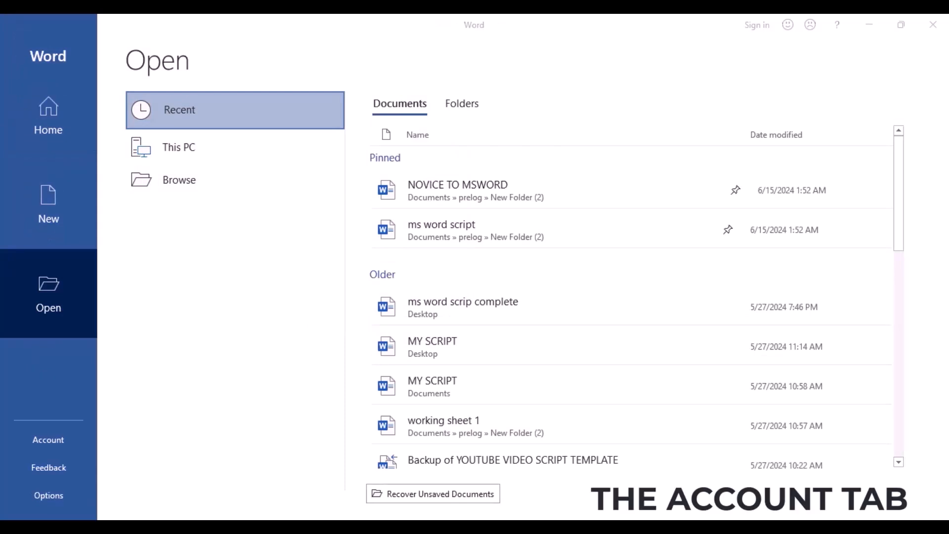
Step: Go to the account page and set the Office theme to Black
click(49, 439)
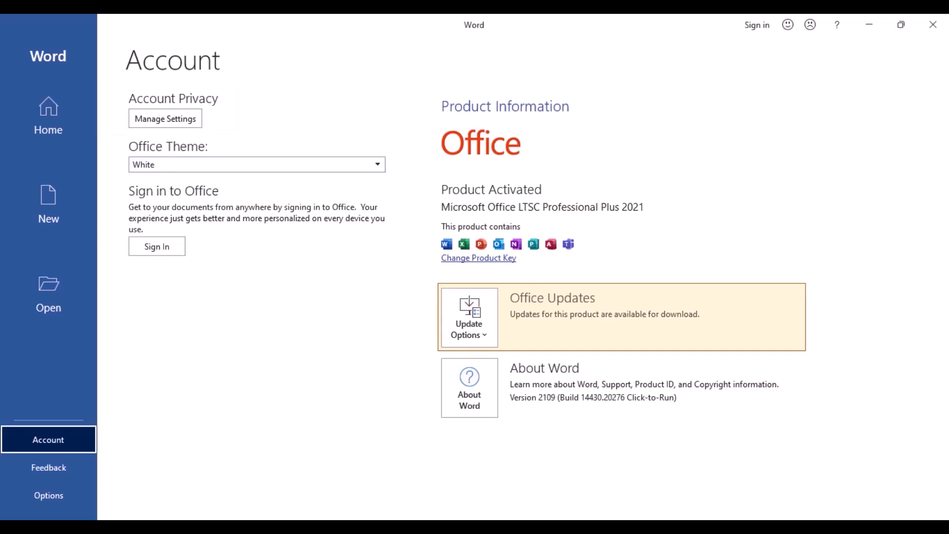
click(376, 165)
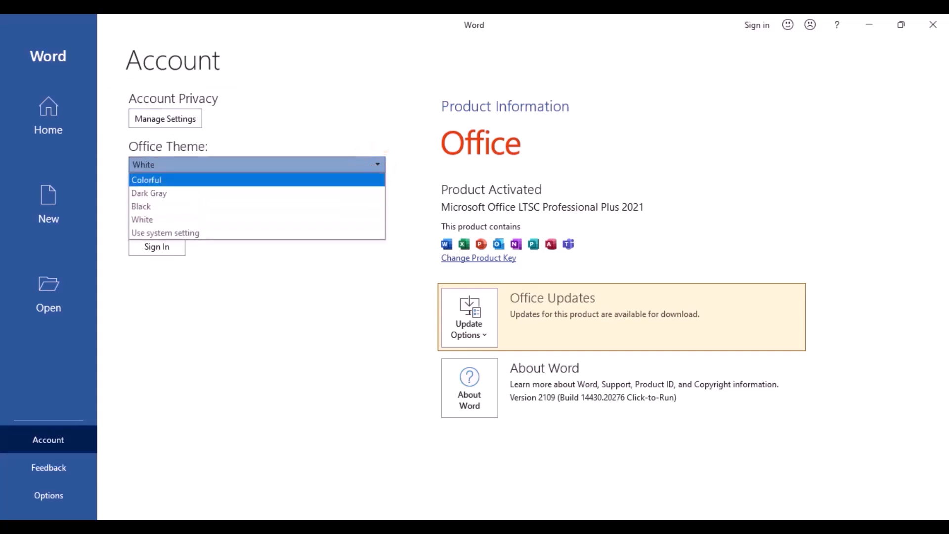
click(280, 205)
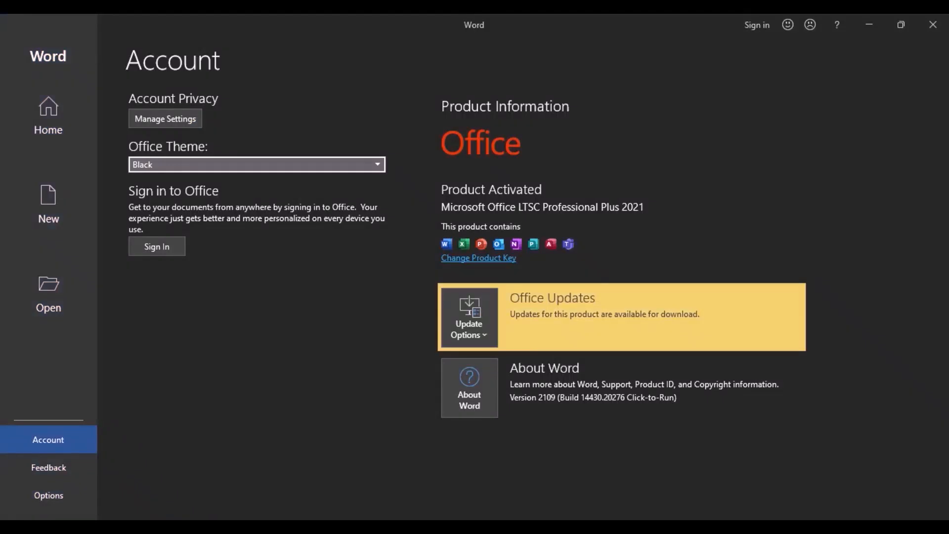
Step: Set the Office theme to White and stay on the account page
click(280, 165)
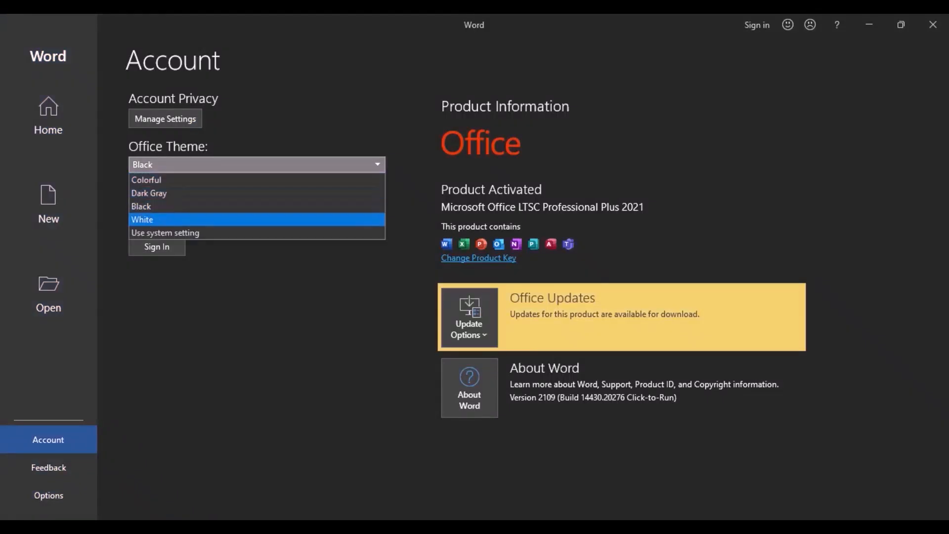
click(257, 220)
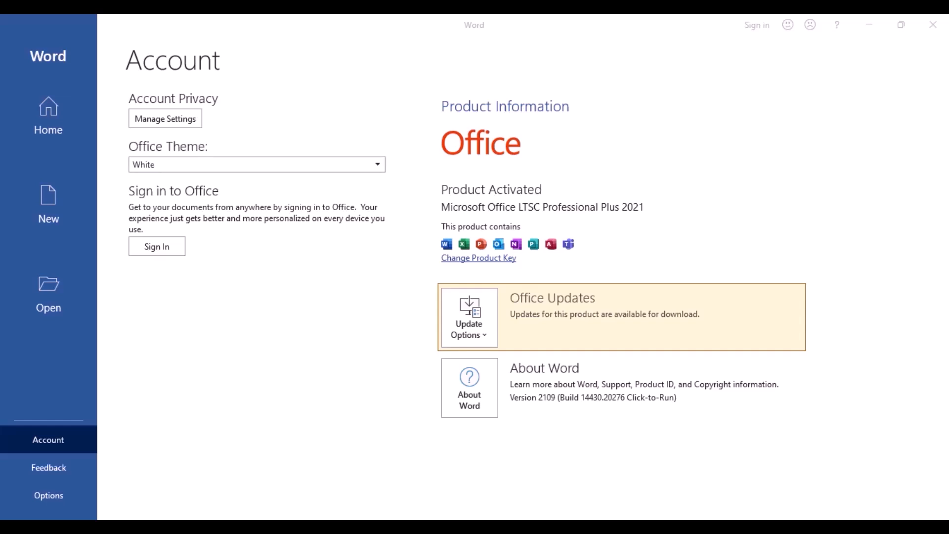
click(49, 441)
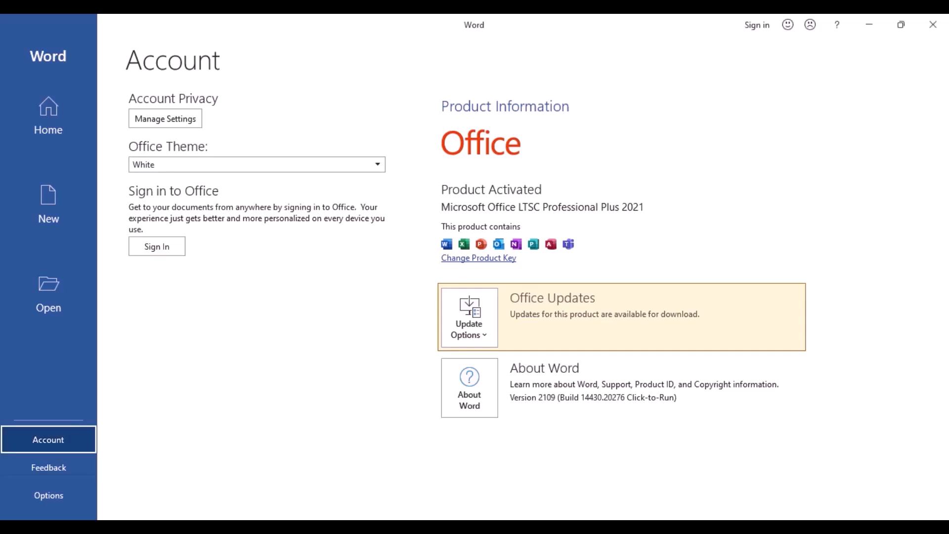
Step: Check the feedback page, and look through the Display, Proofing, Save, Accessibility and Advanced categories of Word Options
click(49, 468)
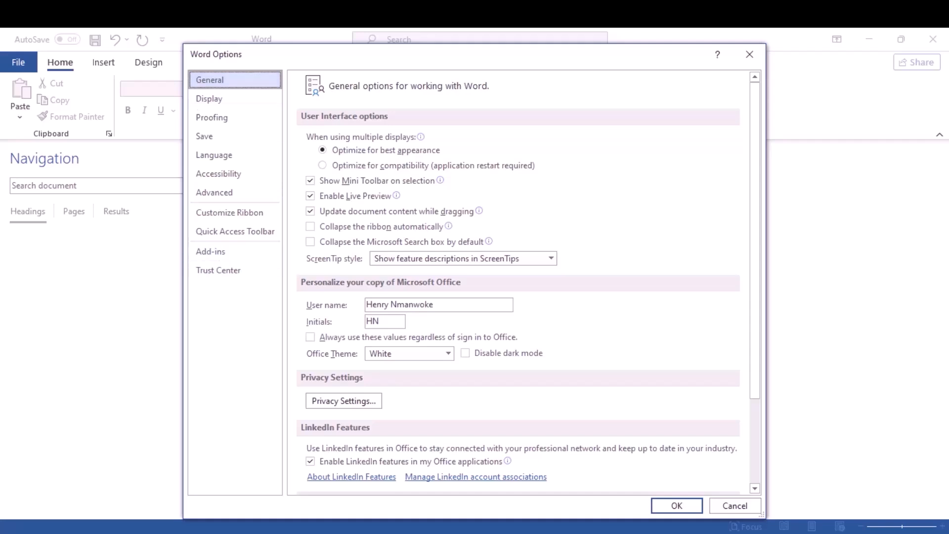
click(209, 99)
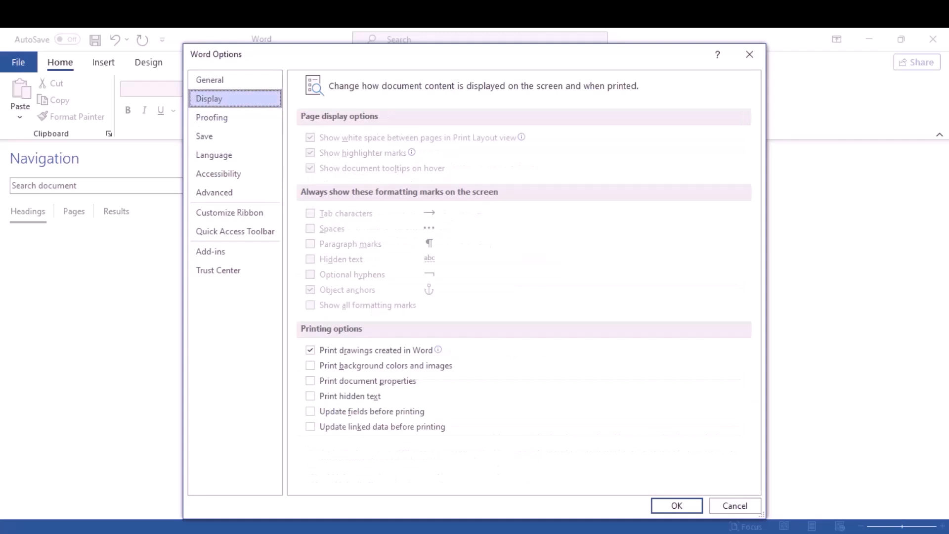
click(212, 117)
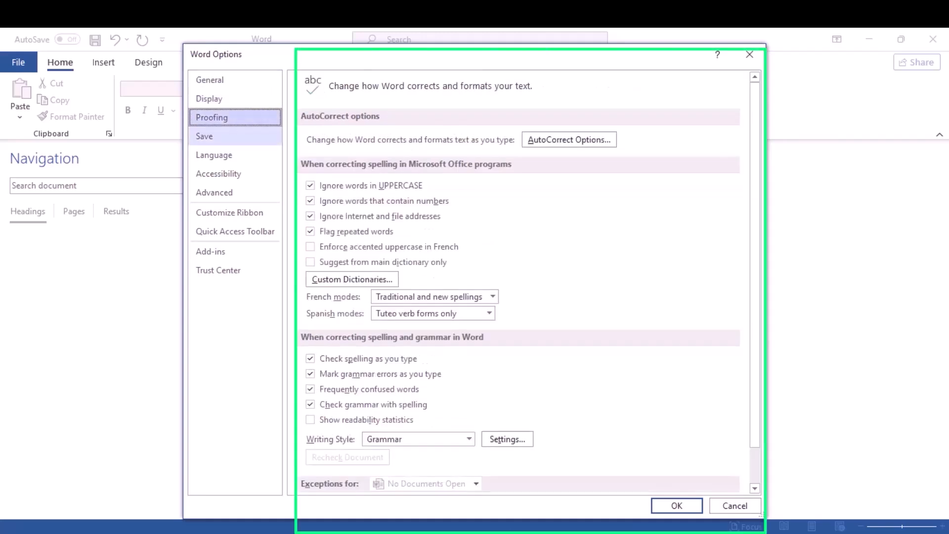
click(204, 137)
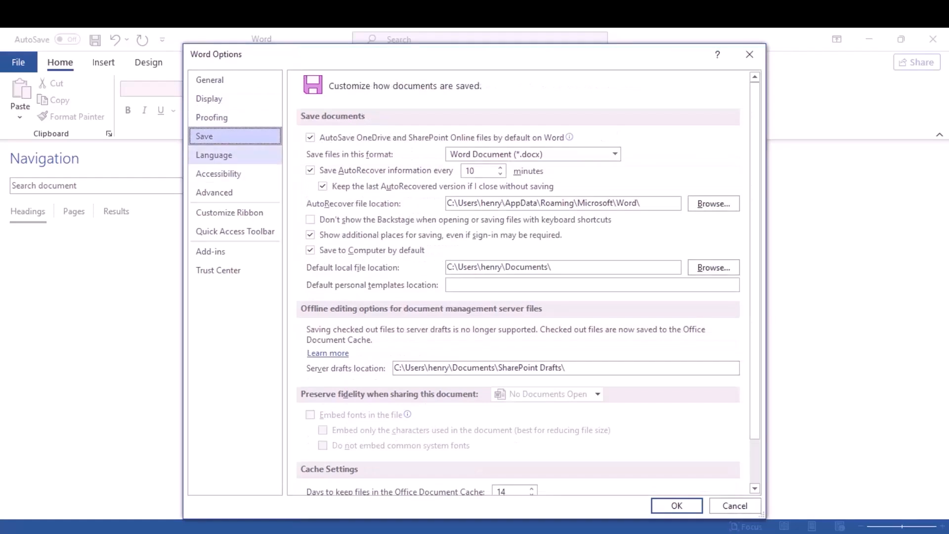
click(219, 174)
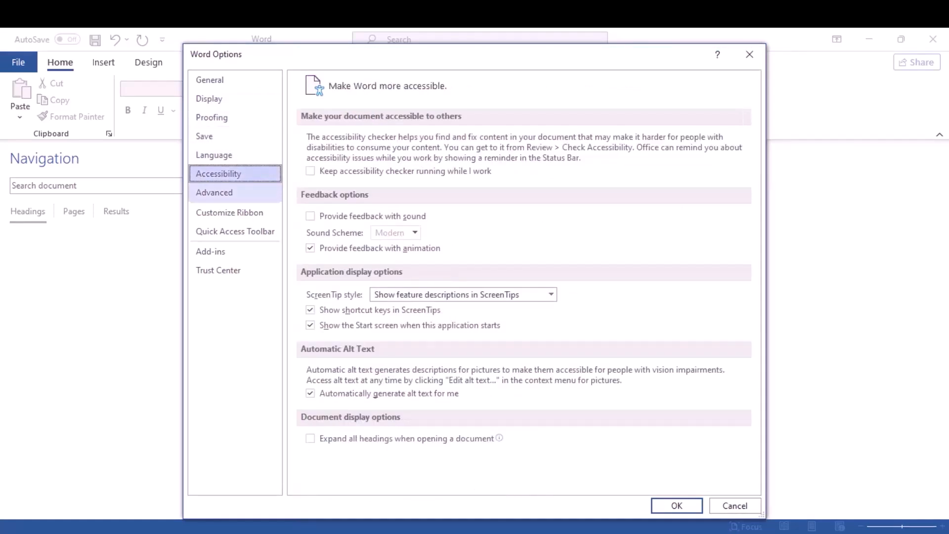
click(215, 192)
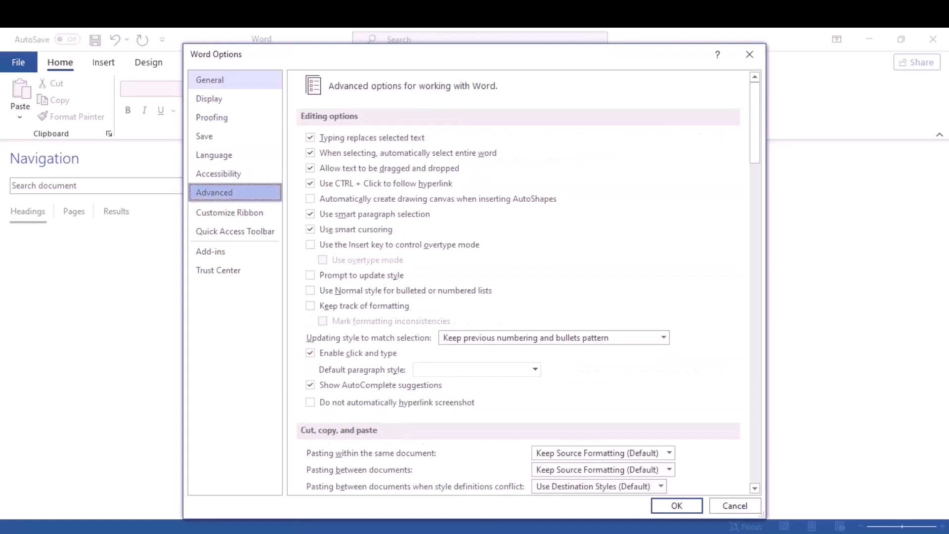
Step: Review the General options down to the start-up settings and close Word Options with the settings accepted
click(212, 80)
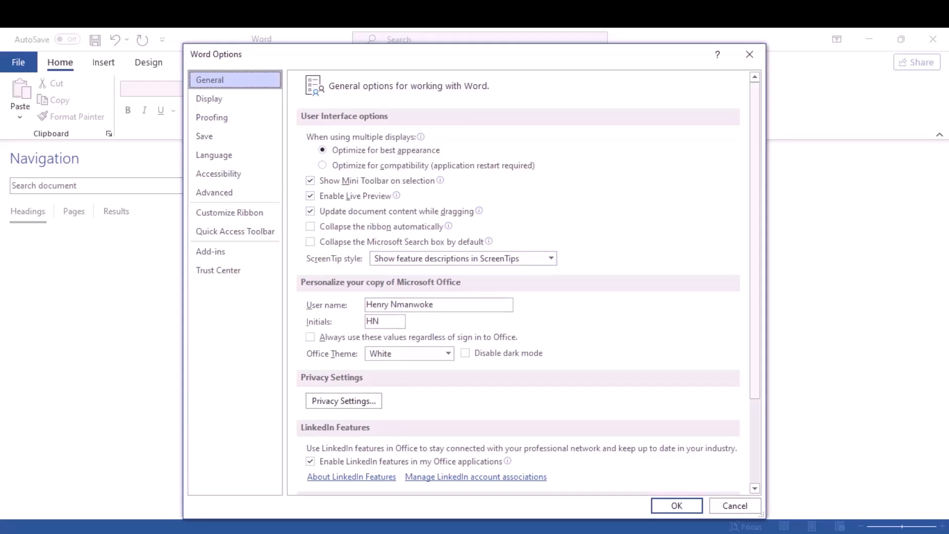
scroll(520, 282, down, 3)
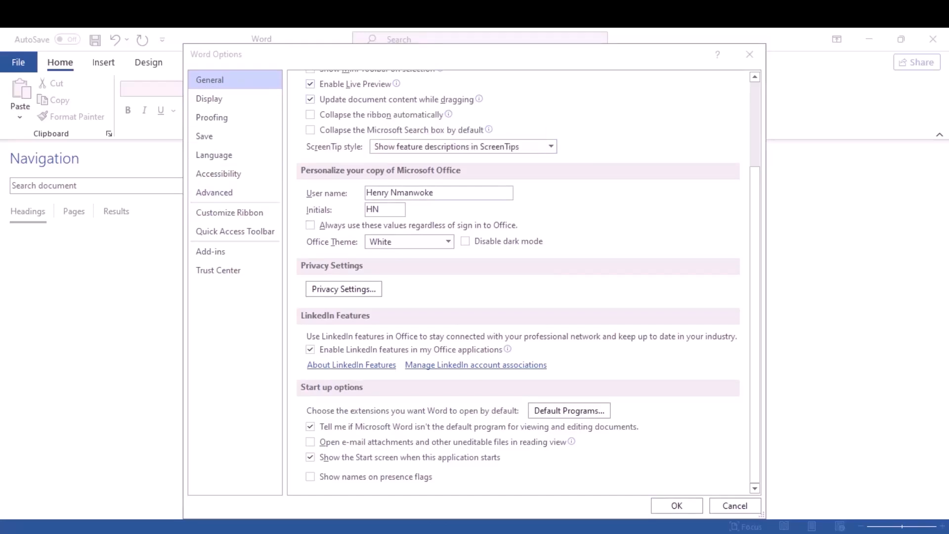
click(677, 506)
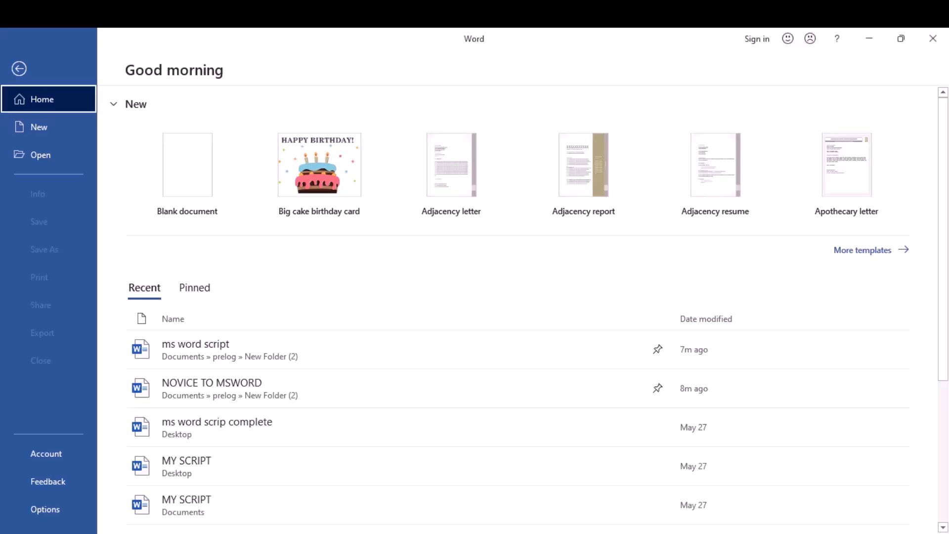
Step: Create a blank document, look through the Insert, Design, Layout, View and Help ribbon commands, and return to the Home commands
click(187, 173)
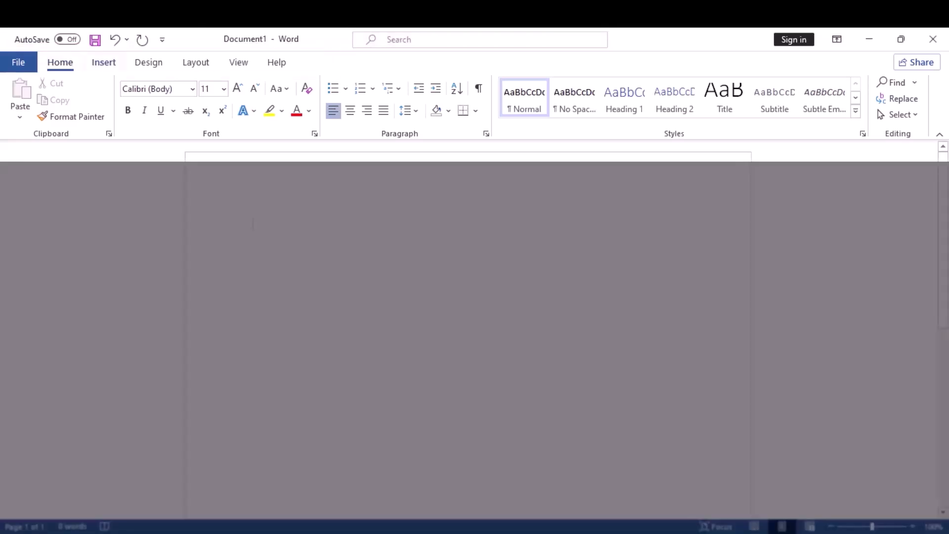
click(104, 63)
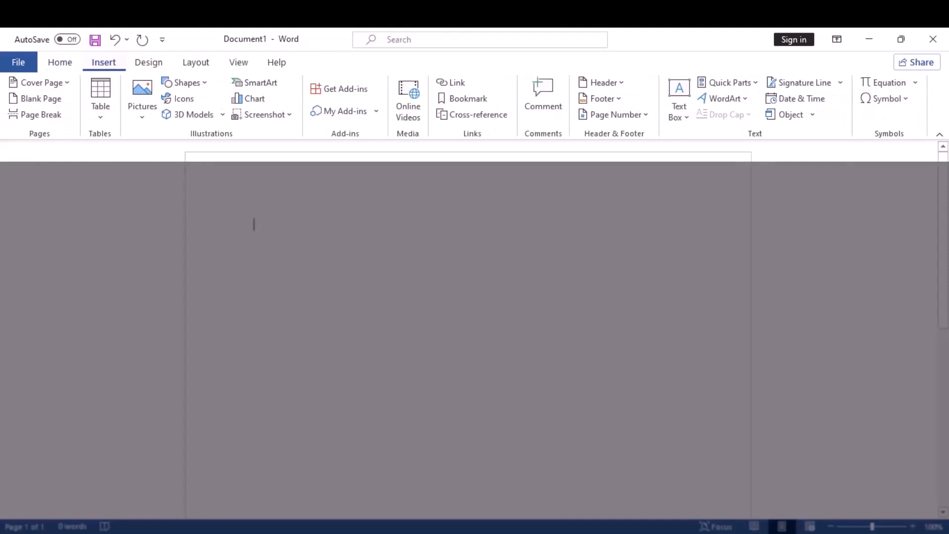
click(148, 62)
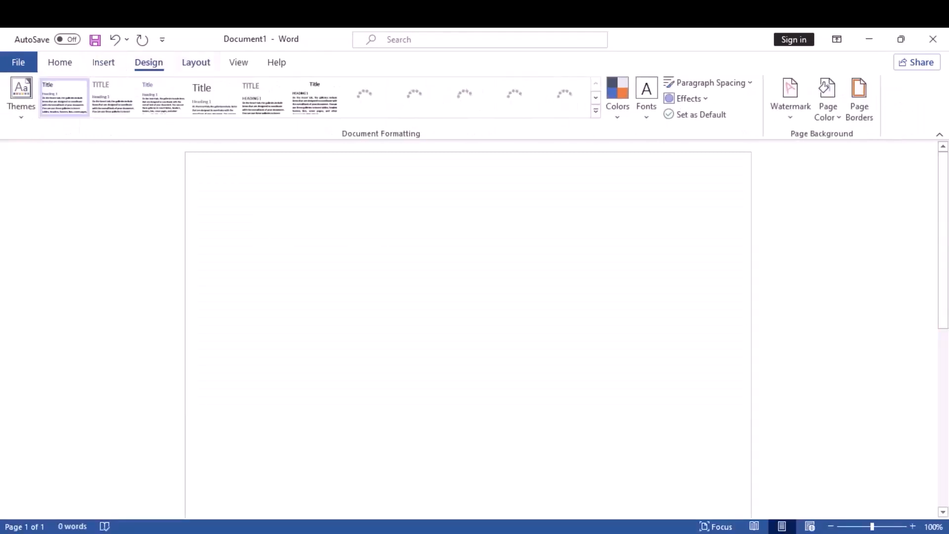
click(196, 63)
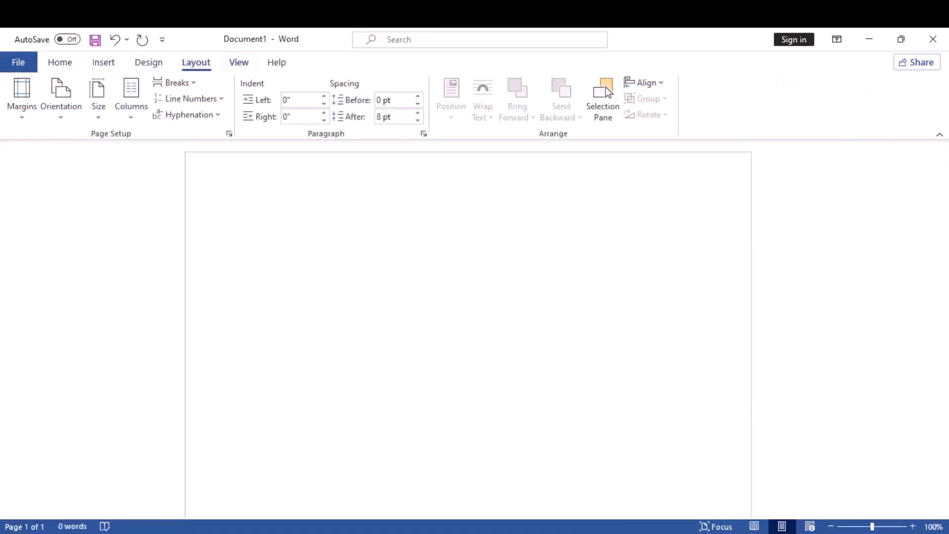
click(239, 62)
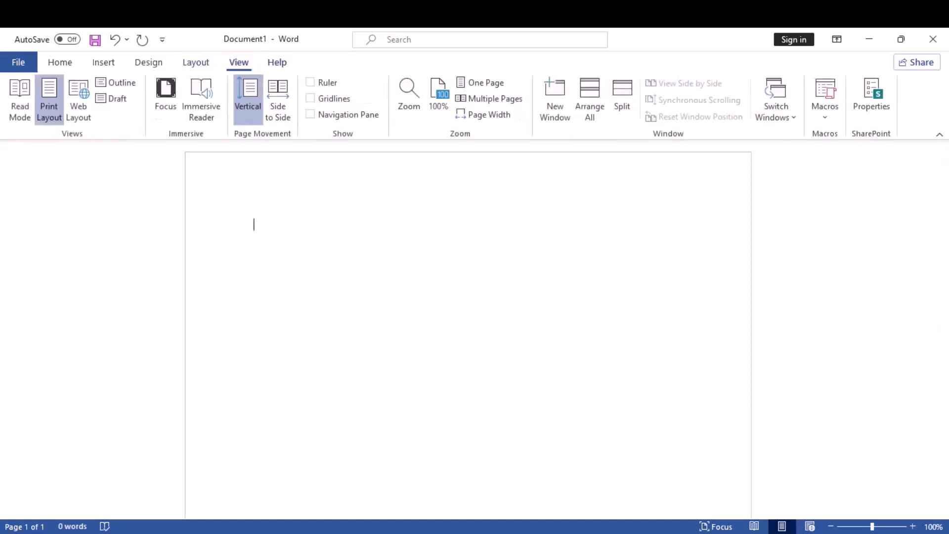
click(277, 62)
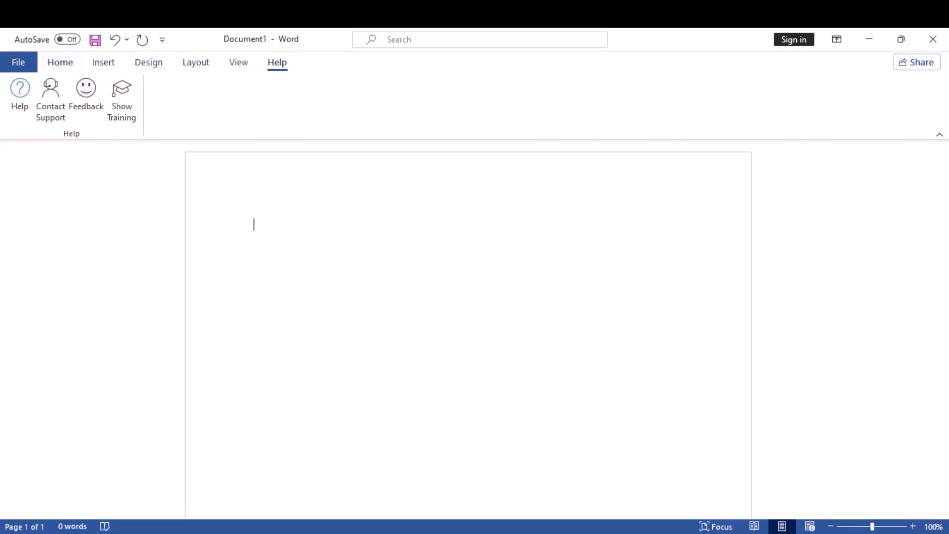
click(60, 62)
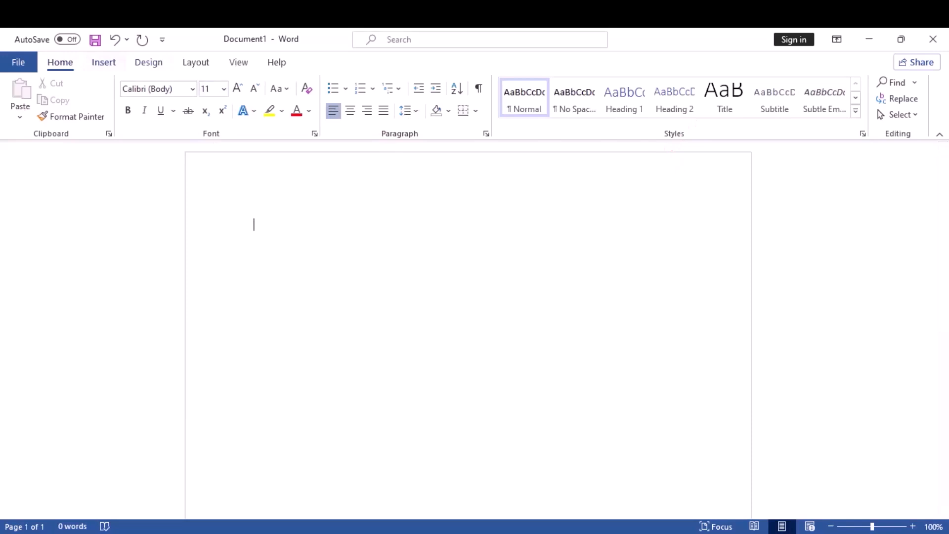
click(104, 62)
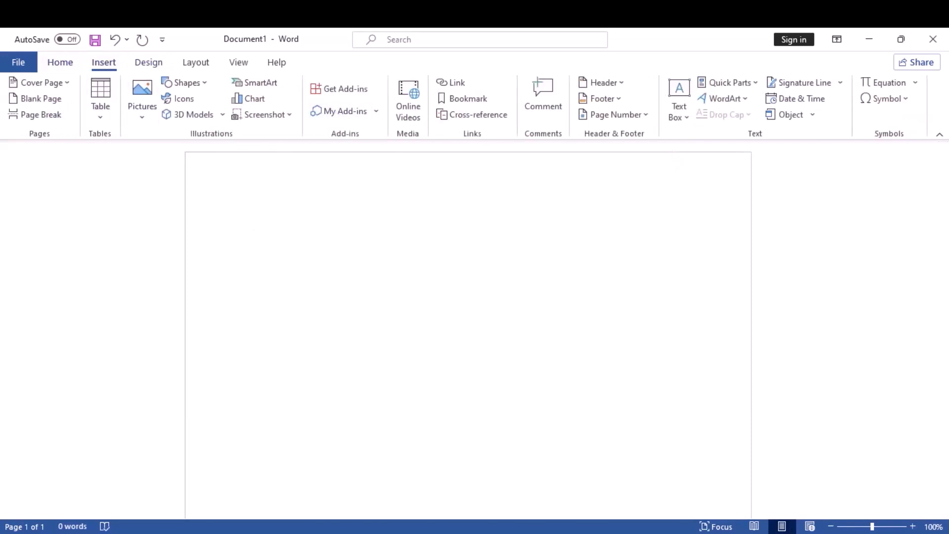
click(59, 63)
Step: Customize the ribbon's main tabs so that References and Mailings are shown, and apply the change
right_click(62, 67)
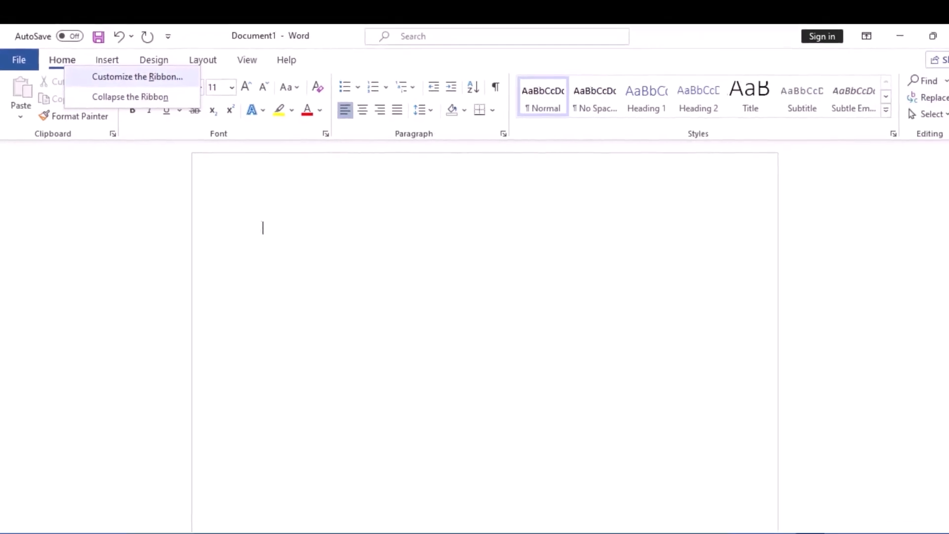
click(154, 70)
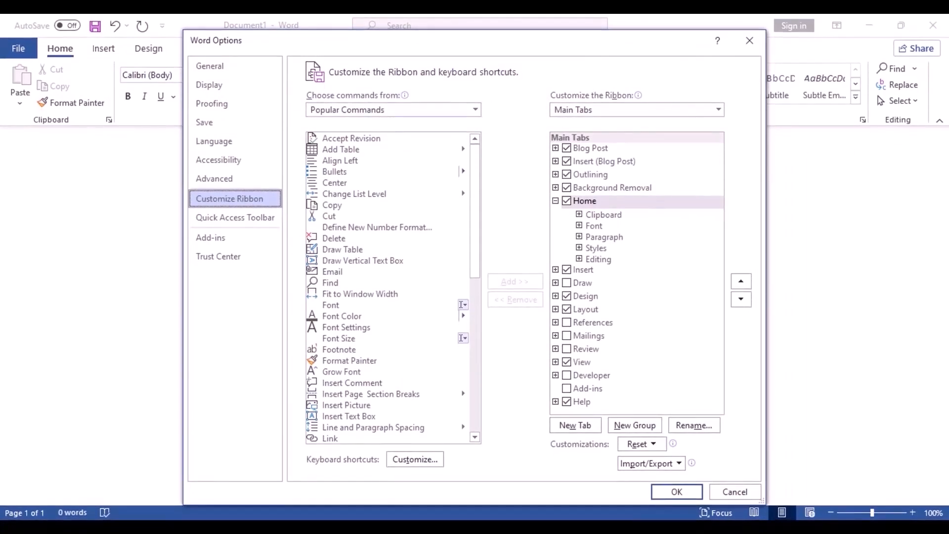
click(583, 283)
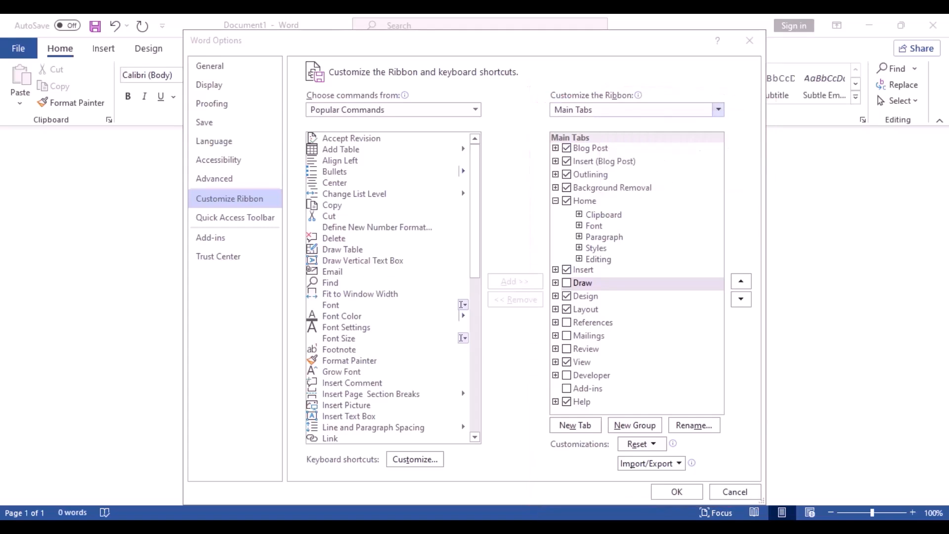
click(718, 110)
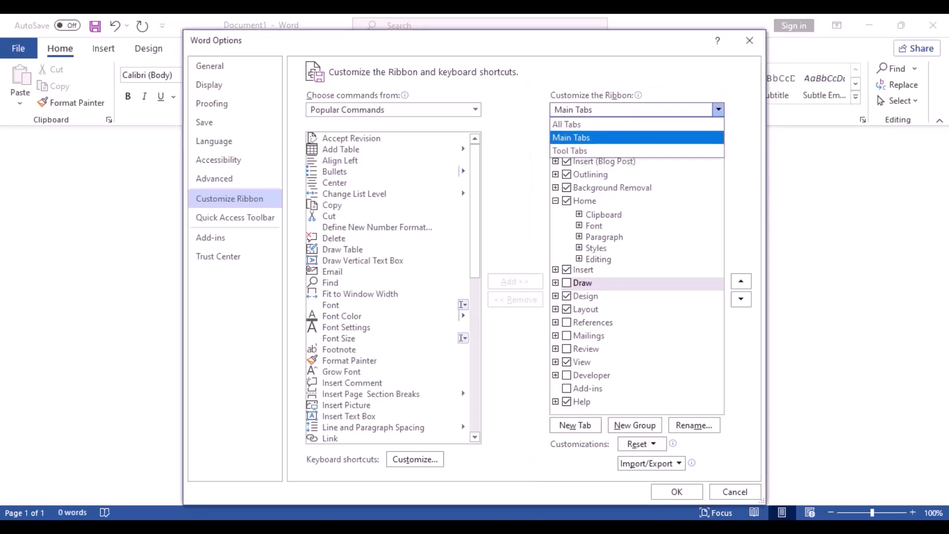
key(Return)
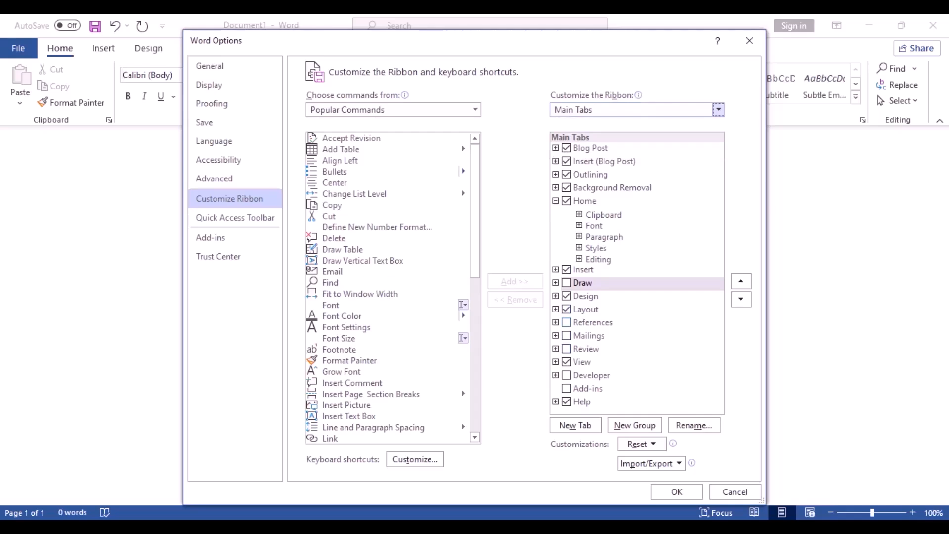
click(567, 323)
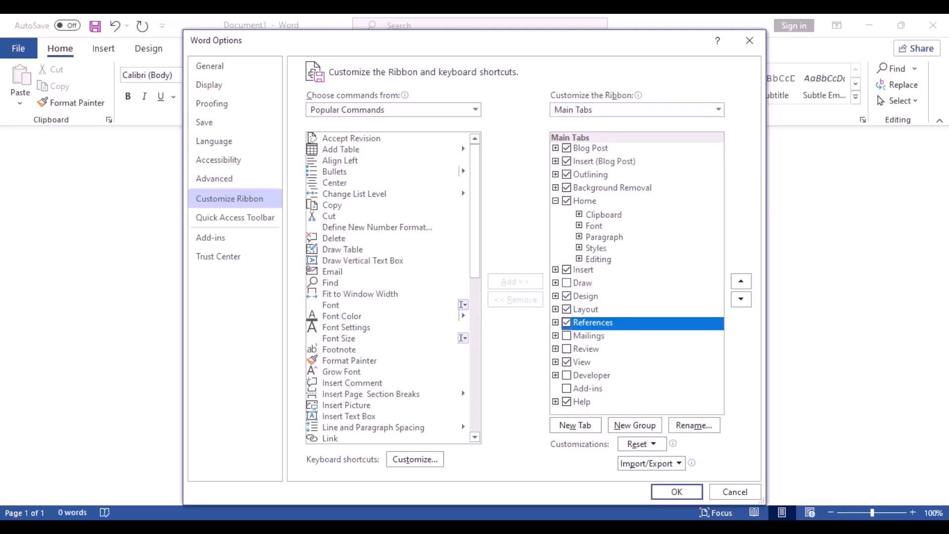
click(566, 336)
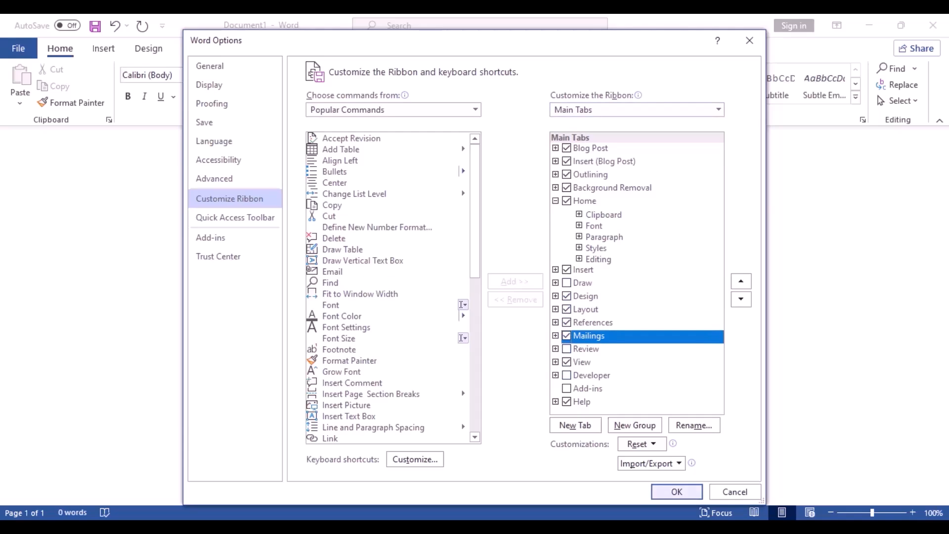
click(677, 492)
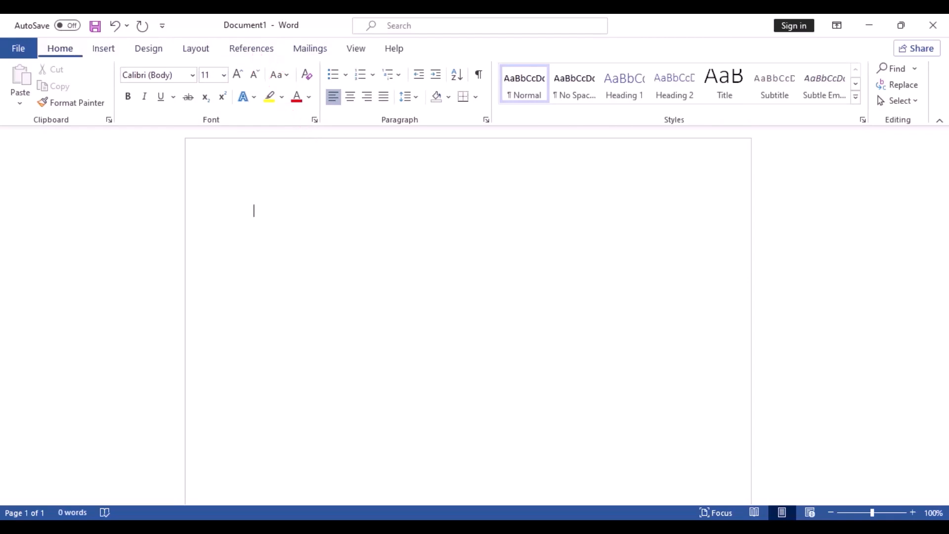
Step: Collapse the ribbon to its tab names and bring the Home commands back into view
right_click(62, 46)
click(126, 76)
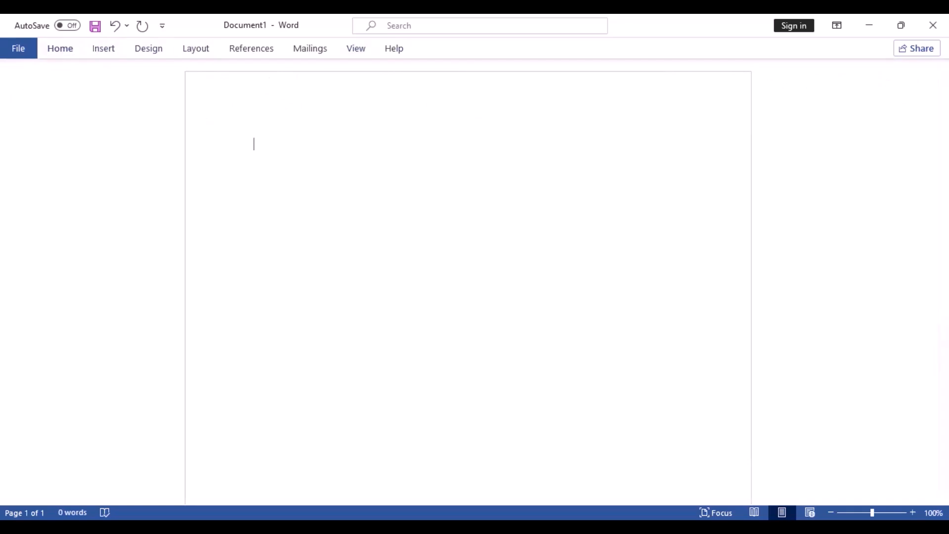
click(54, 52)
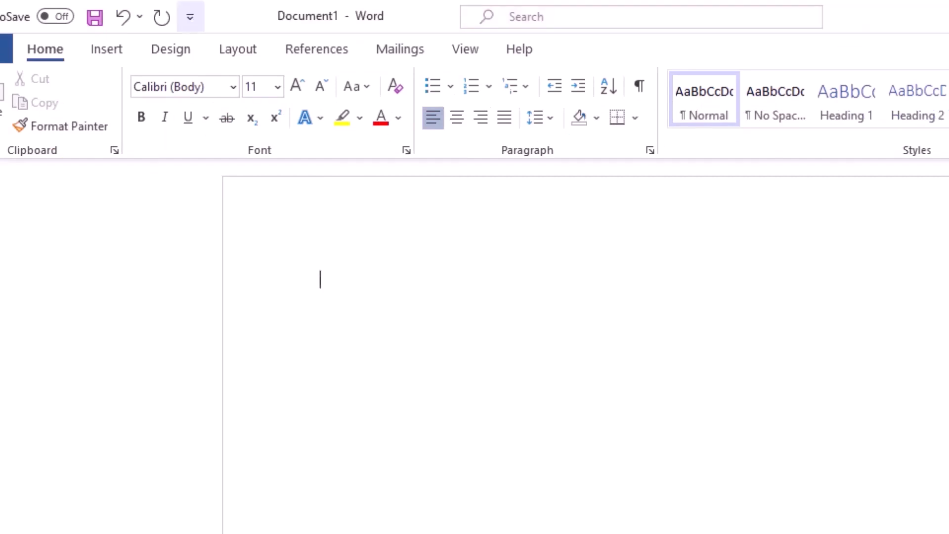
Step: Add the New and Open commands to the Quick Access Toolbar
click(189, 16)
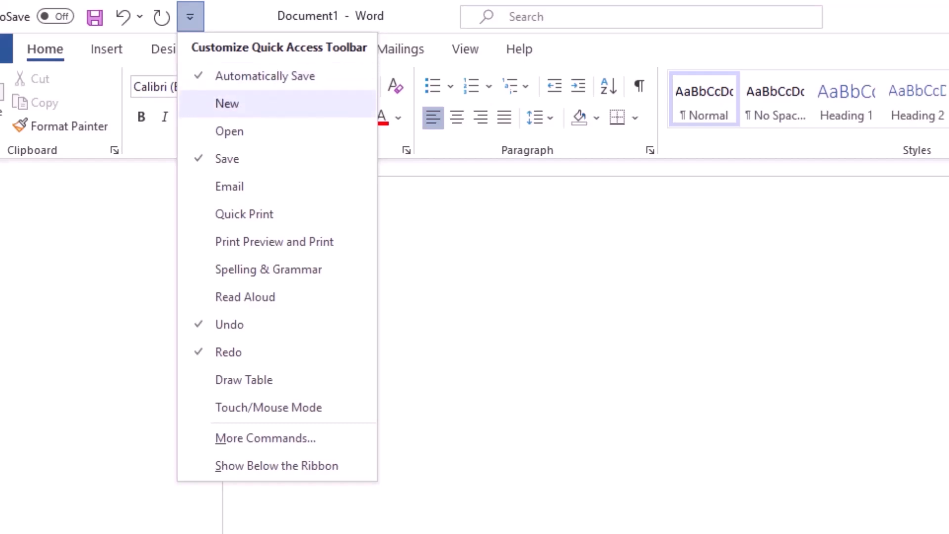
click(227, 103)
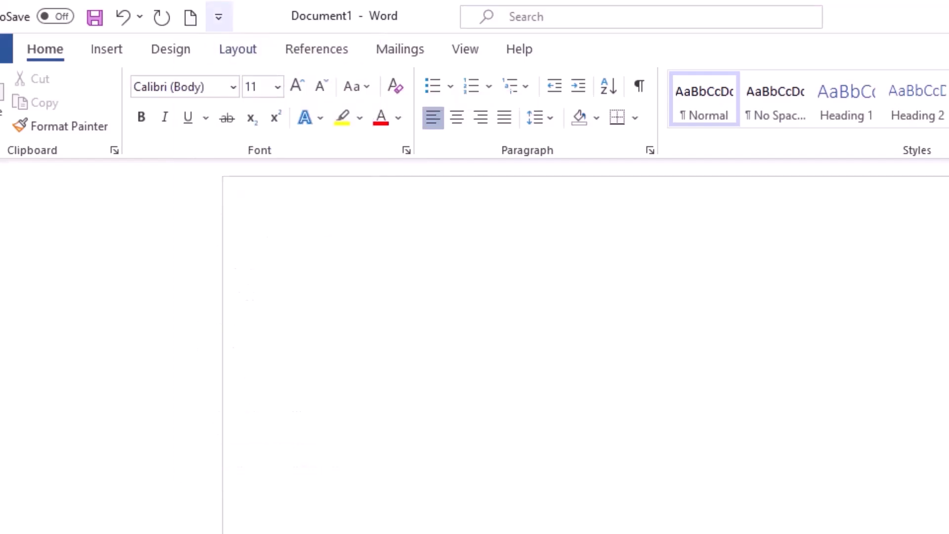
click(219, 17)
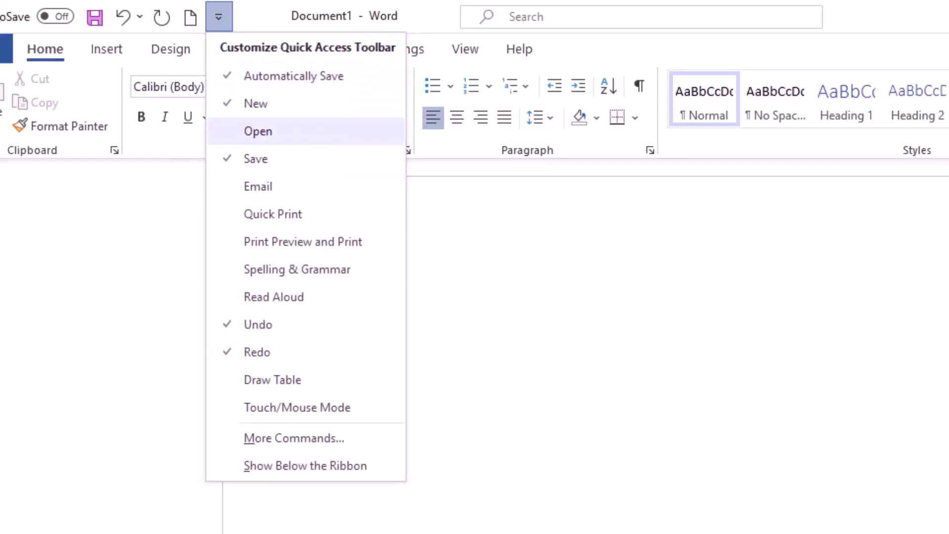
click(258, 131)
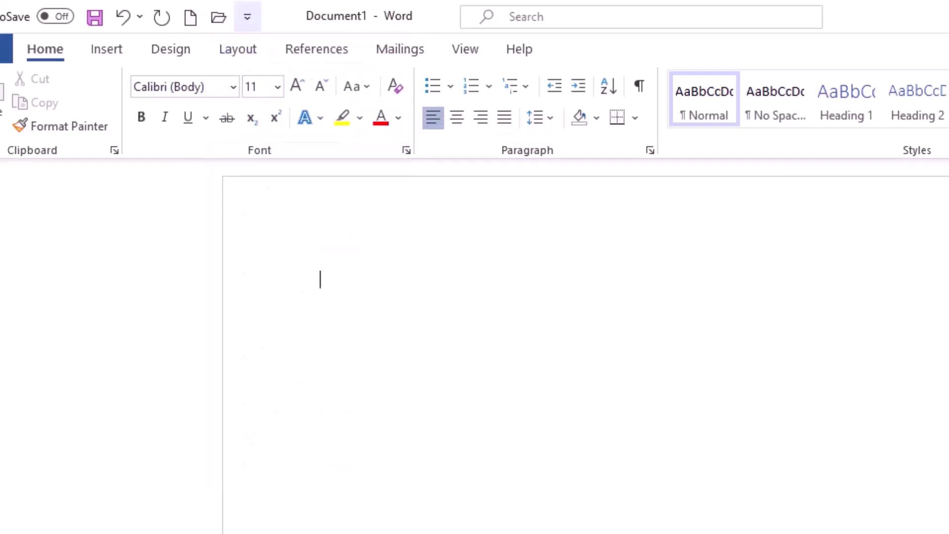
Step: Open the full Quick Access Toolbar customization options and browse the list of popular commands that can be added
click(247, 17)
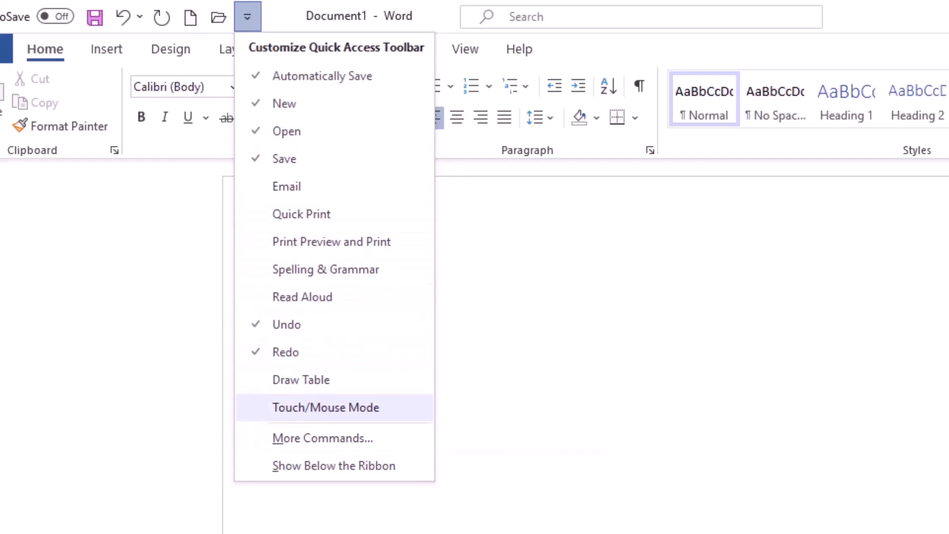
key(Down)
key(Return)
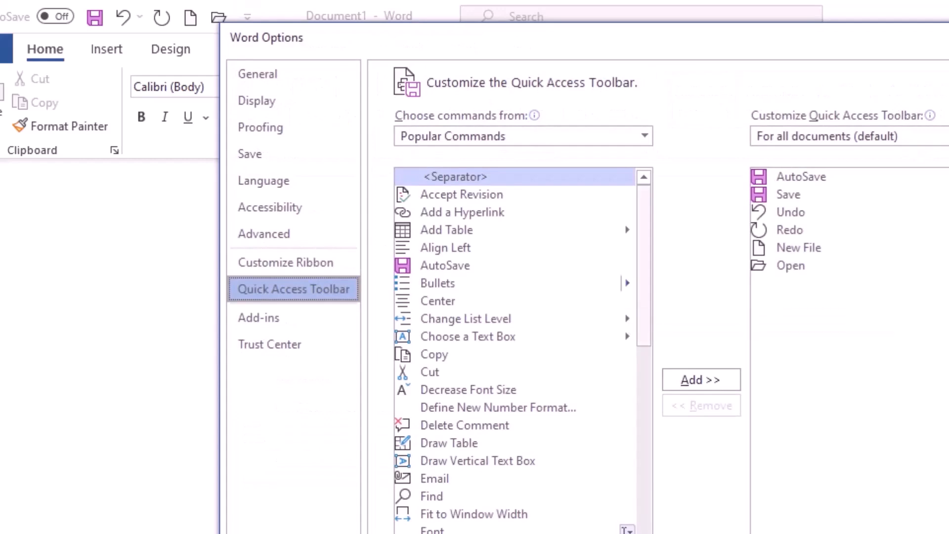
scroll(514, 347, down, 3)
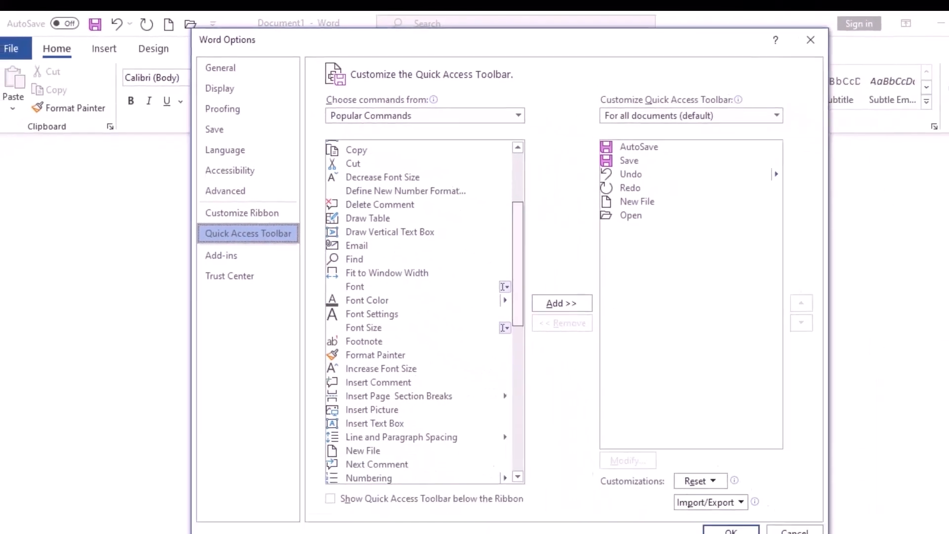
scroll(420, 311, down, 6)
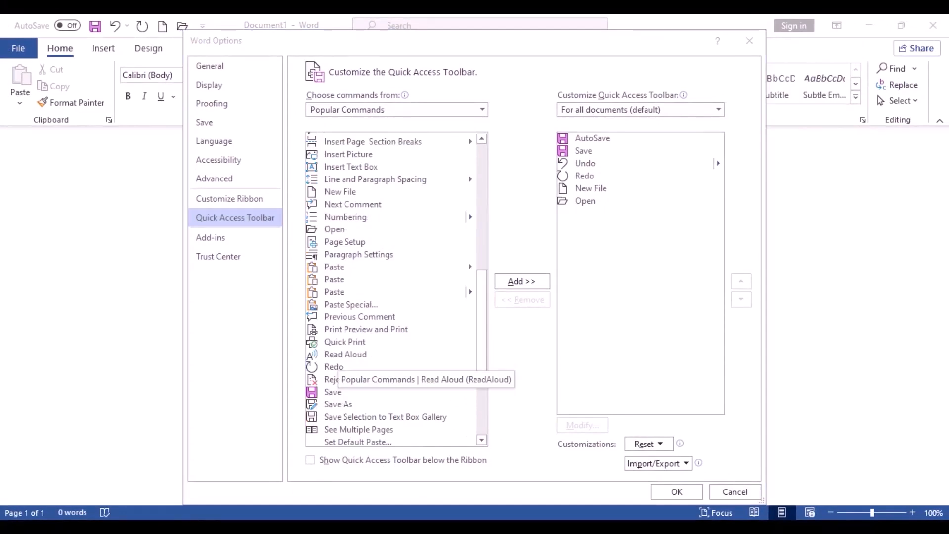
Step: Add the Read Aloud command from the popular commands to the Quick Access Toolbar
click(346, 354)
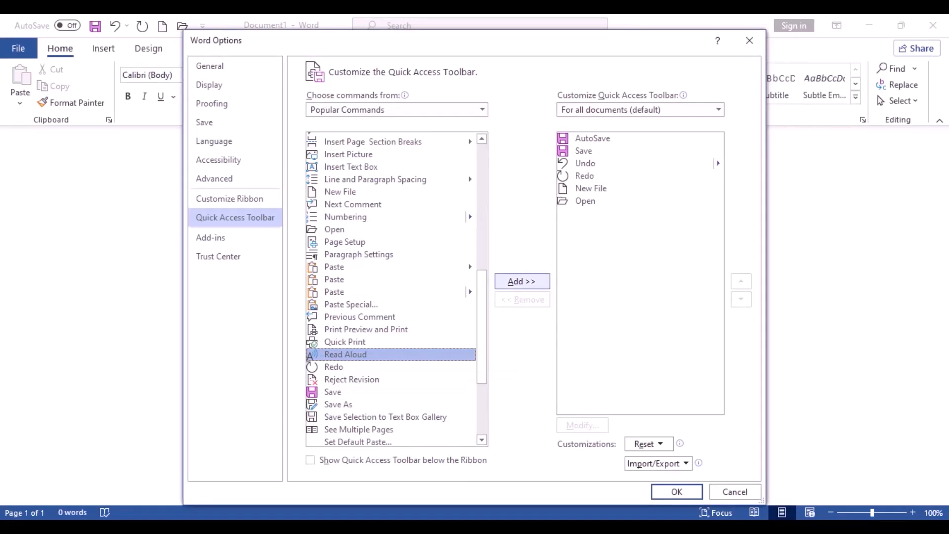
click(522, 281)
scroll(391, 289, down, 1)
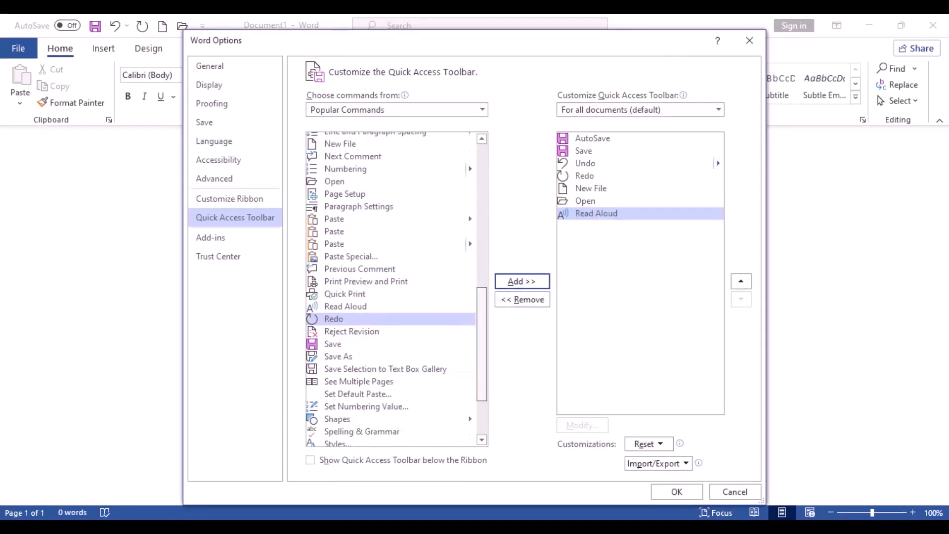
Step: Remove AutoSave from the Quick Access Toolbar and apply the toolbar customization
scroll(391, 290, down, 1)
scroll(391, 289, down, 2)
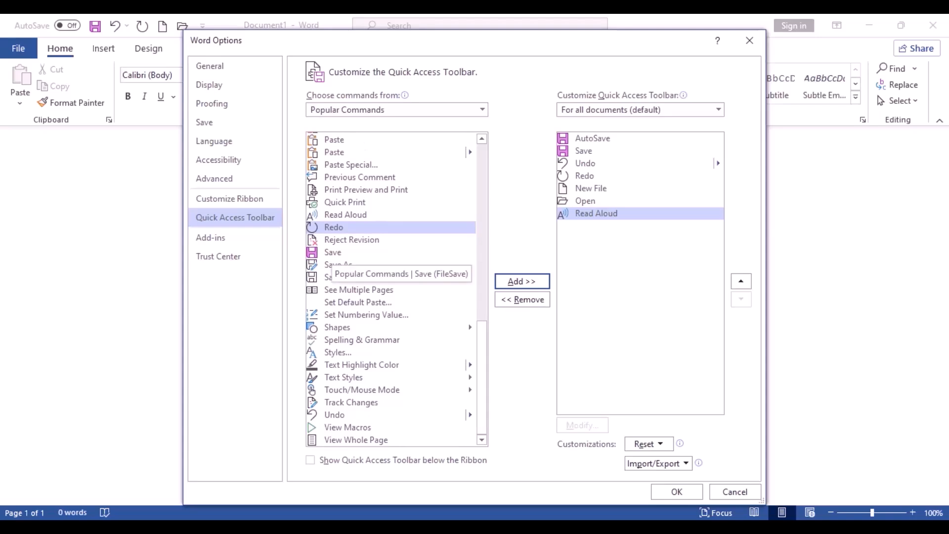
click(333, 252)
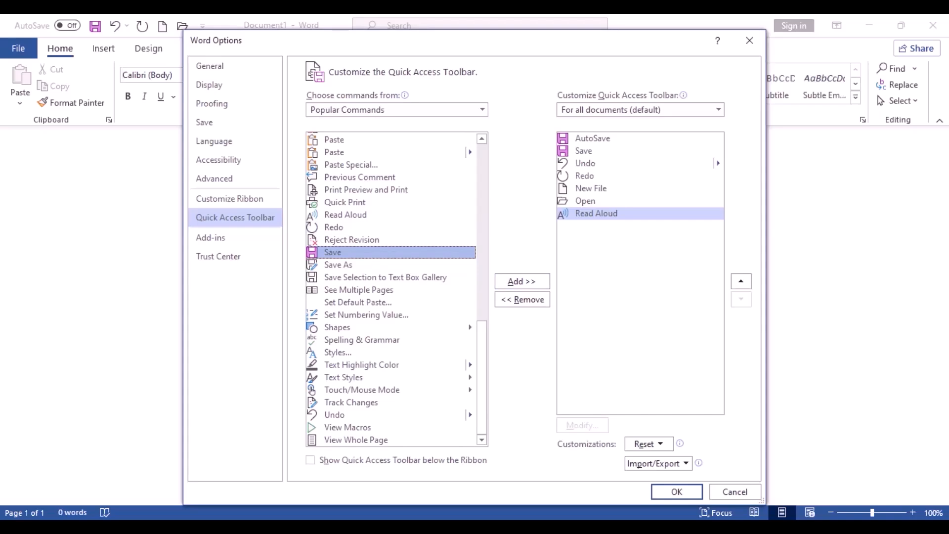
click(593, 139)
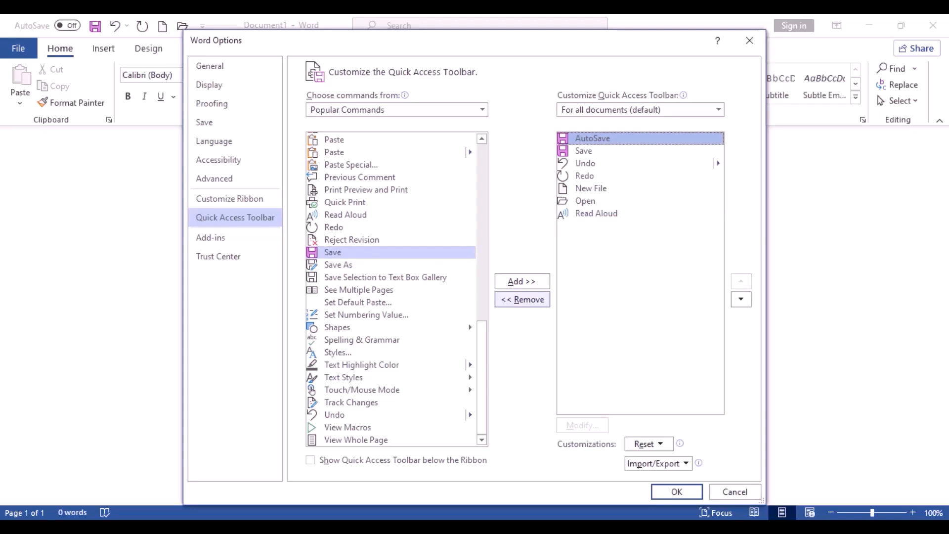
click(536, 303)
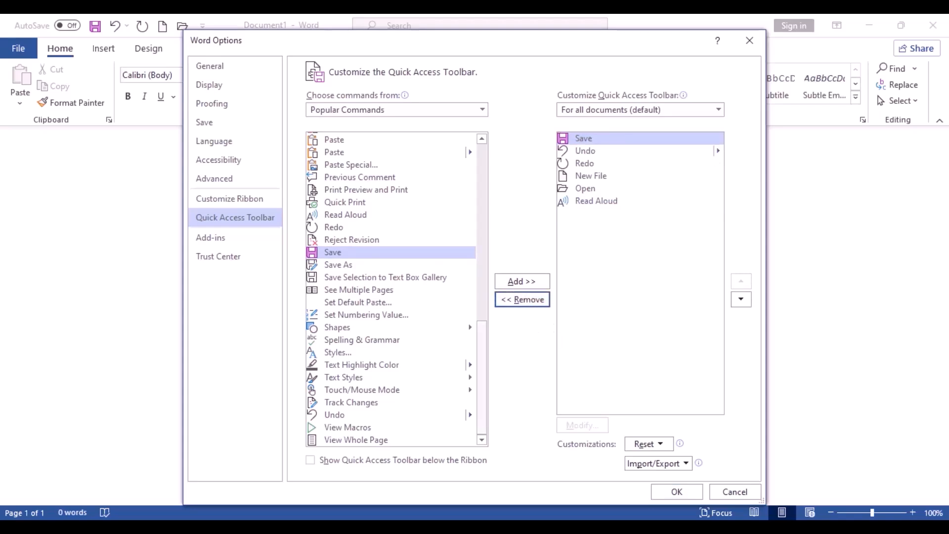
drag(482, 357, 482, 225)
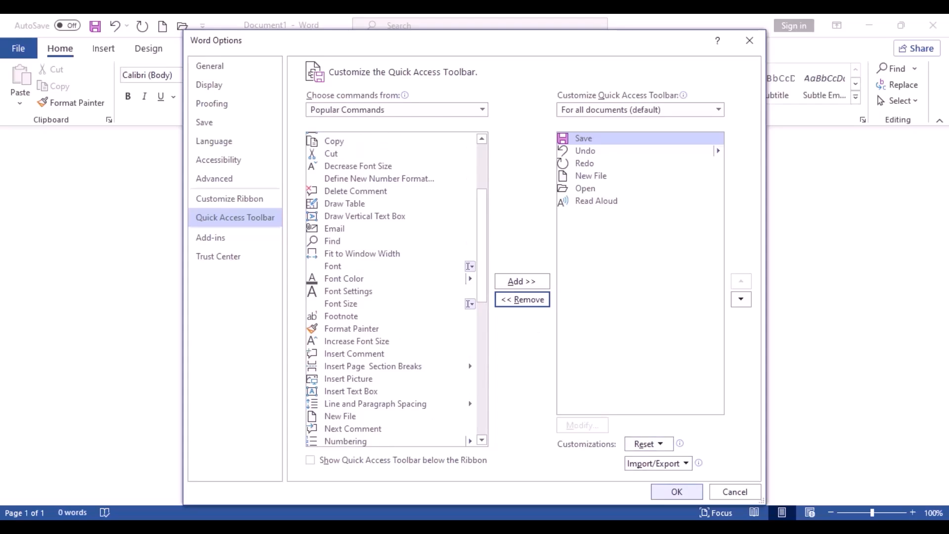
click(677, 491)
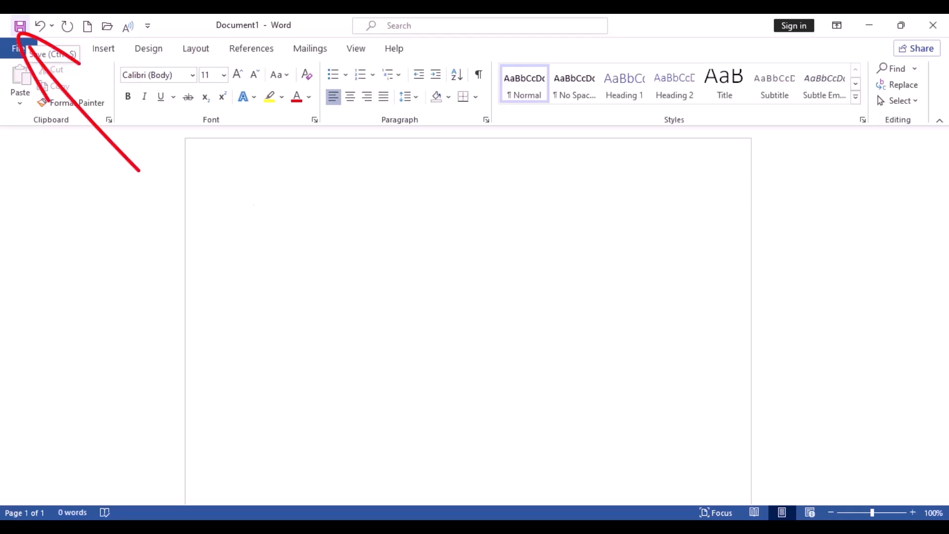
Step: Start saving the document to the Desktop and enter "Microsoft word made easy for beginners" as its file name
click(19, 26)
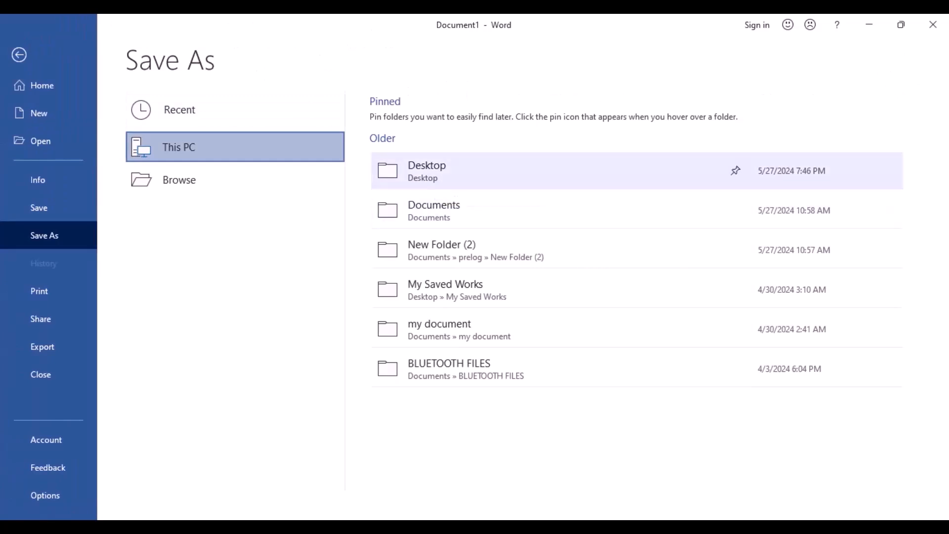
click(427, 170)
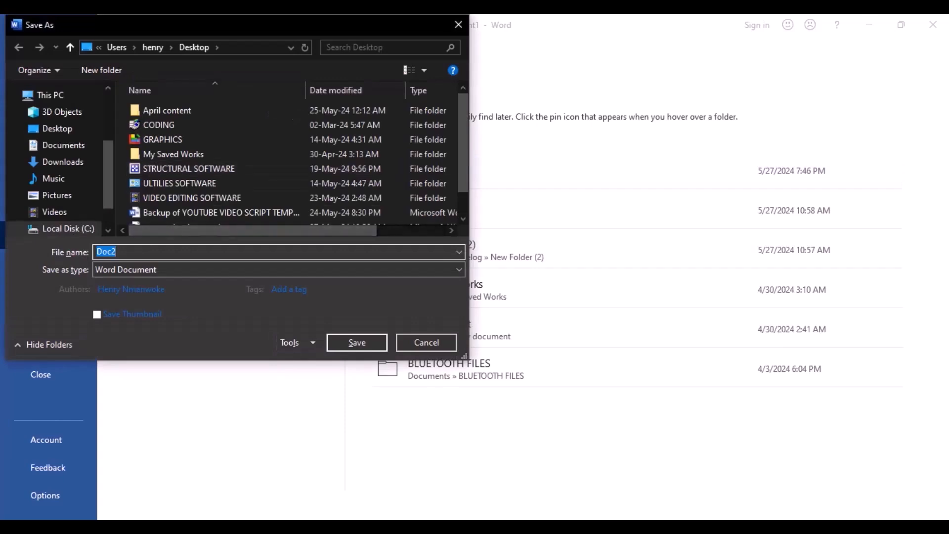
key(BackSpace)
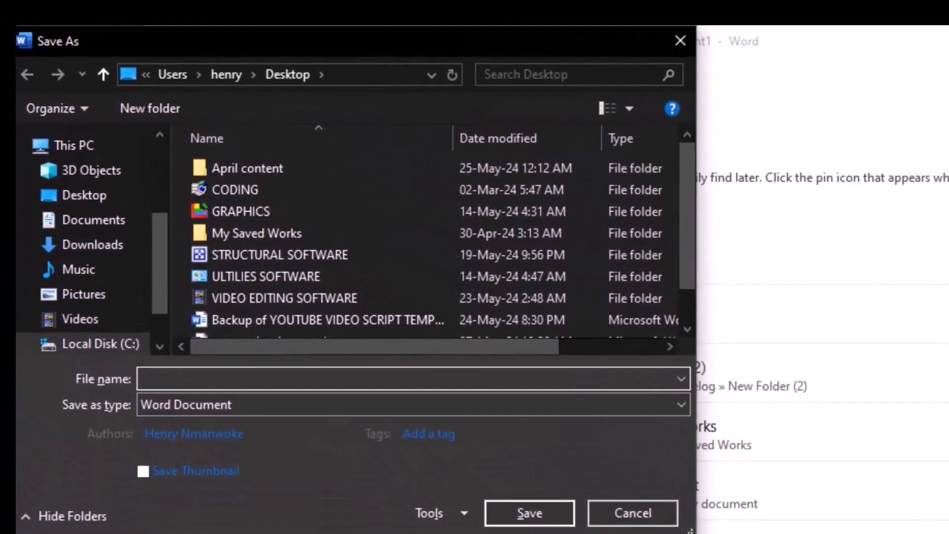
text(Micros)
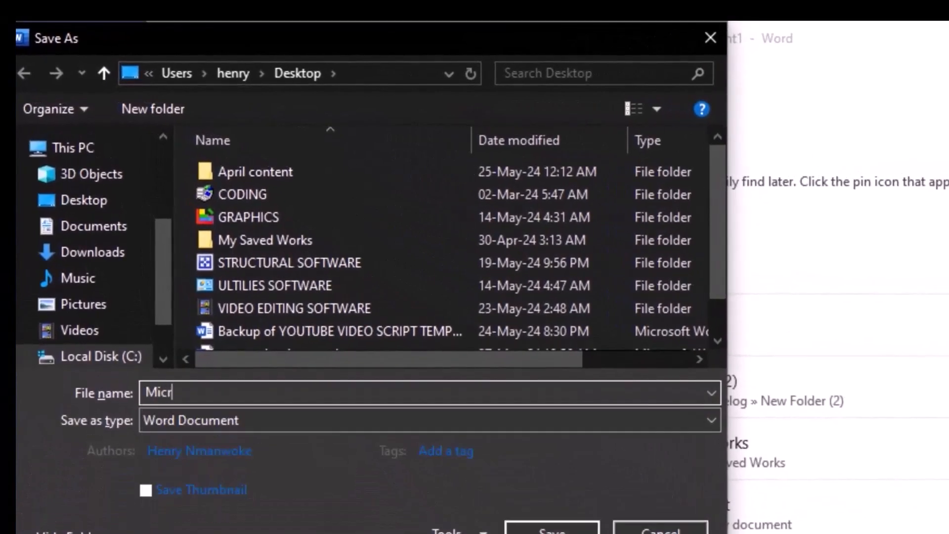
text(oft word made)
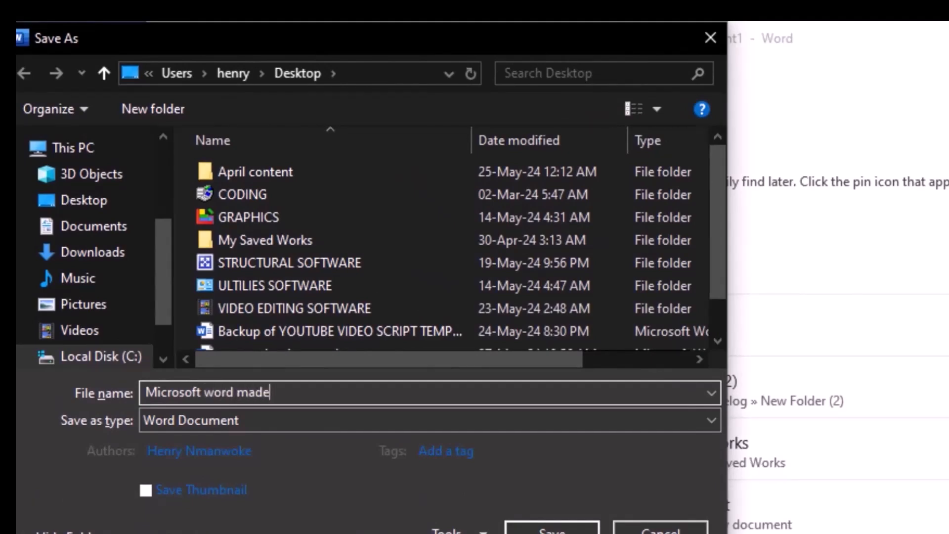
text( easy for)
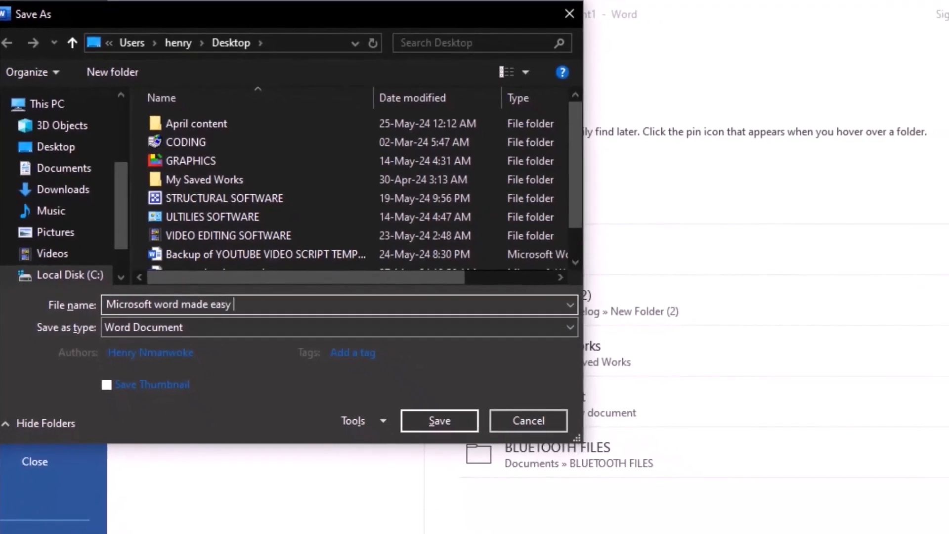
text( beginners)
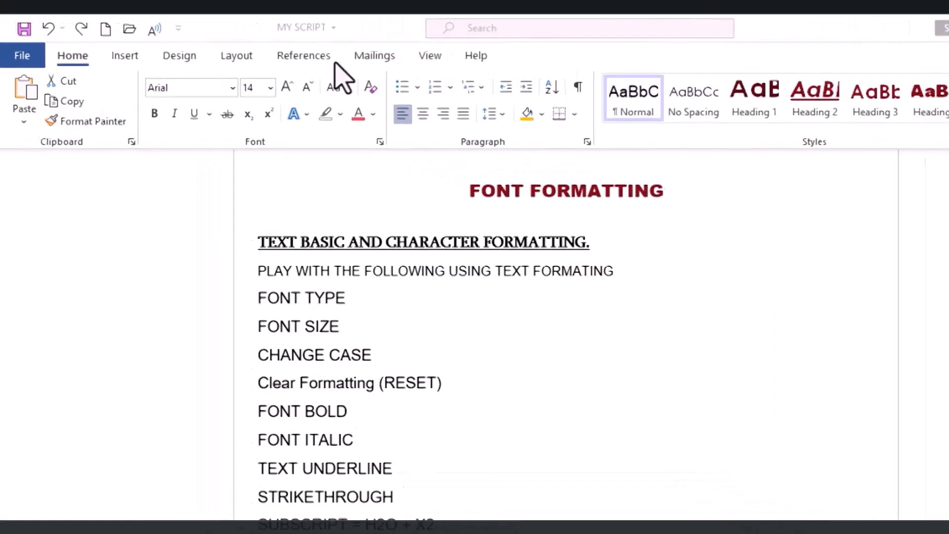
Step: Select the FONT TYPE line in the MY SCRIPT document, and show the ruler and the Navigation pane
key(shift+Down)
click(583, 70)
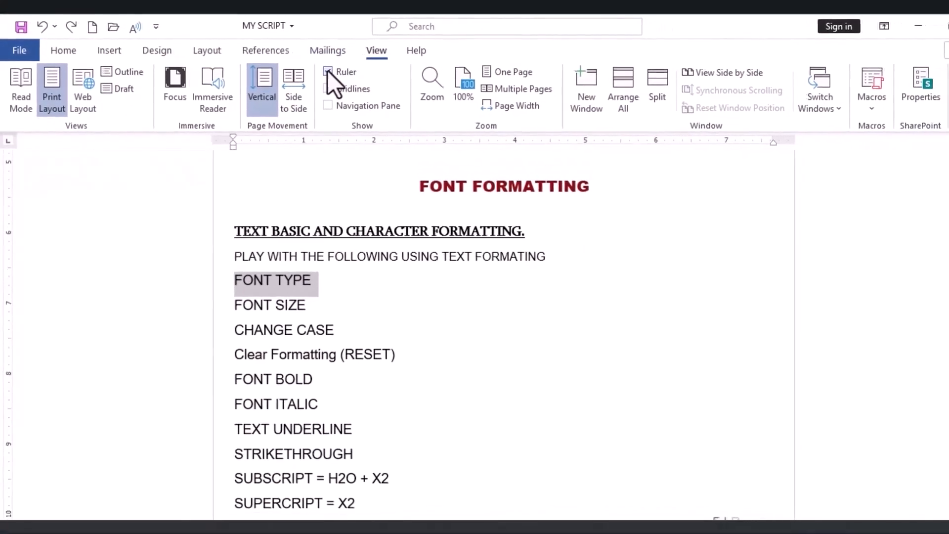
click(366, 78)
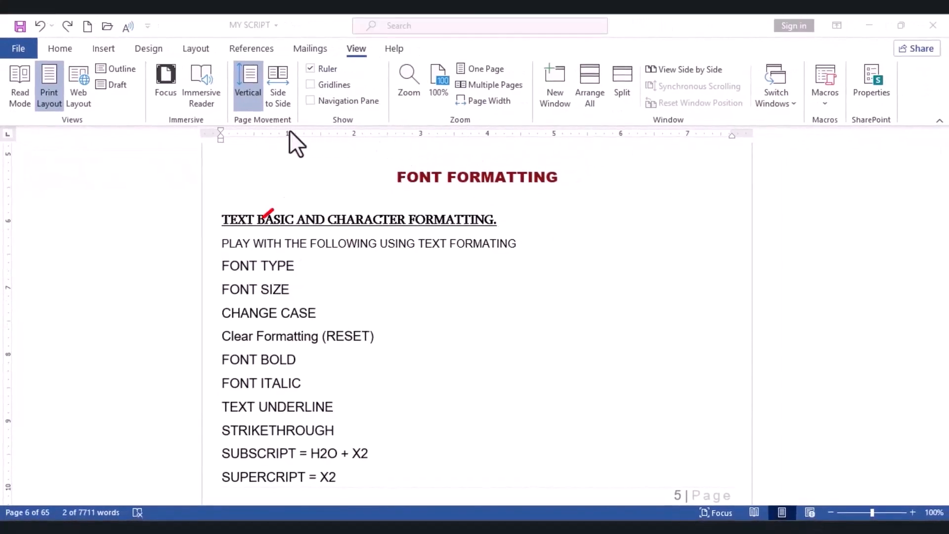
click(310, 100)
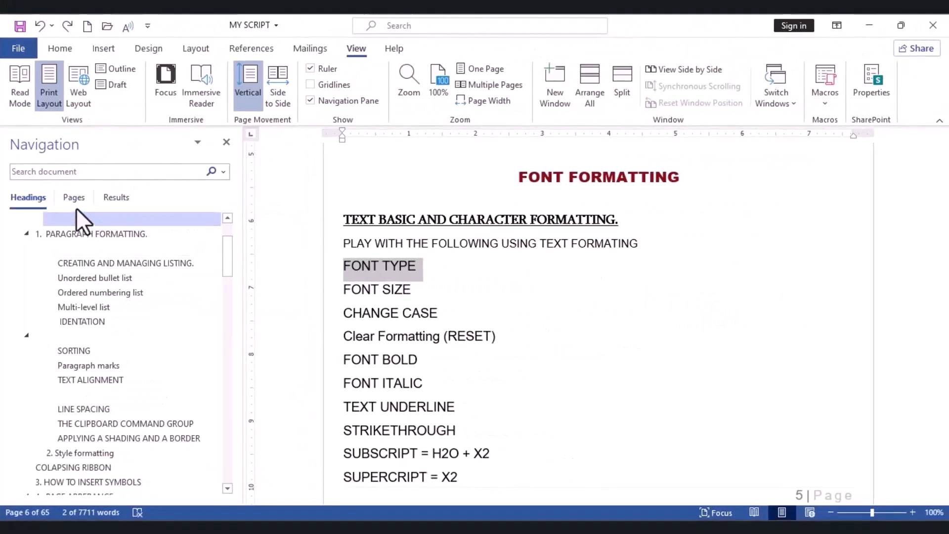
Step: Search the document for "FONT TYPE" from the Navigation pane and go to the first match
click(75, 200)
click(114, 200)
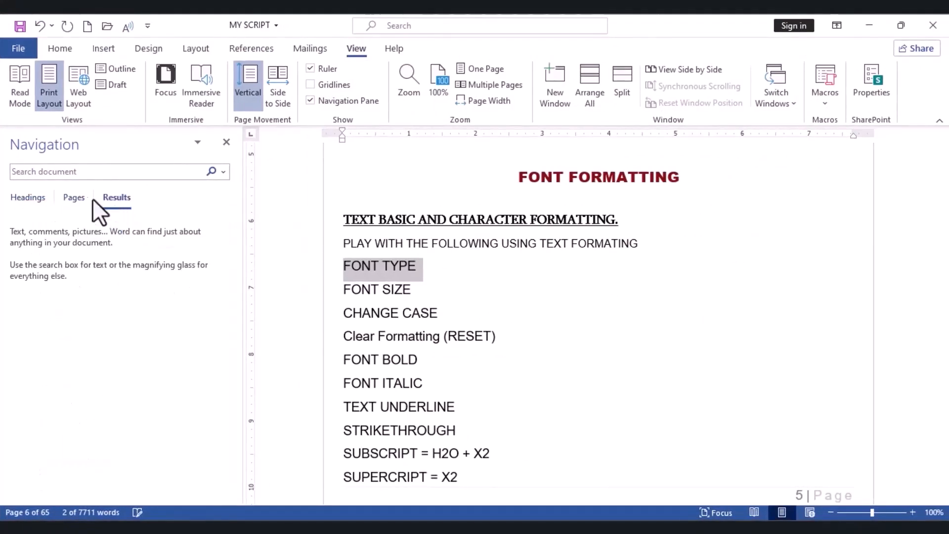
click(33, 174)
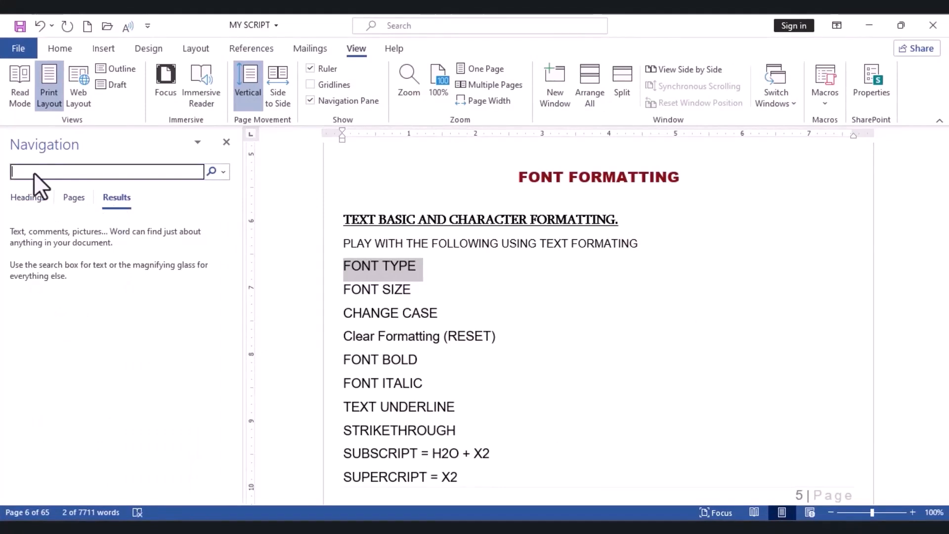
text(FON)
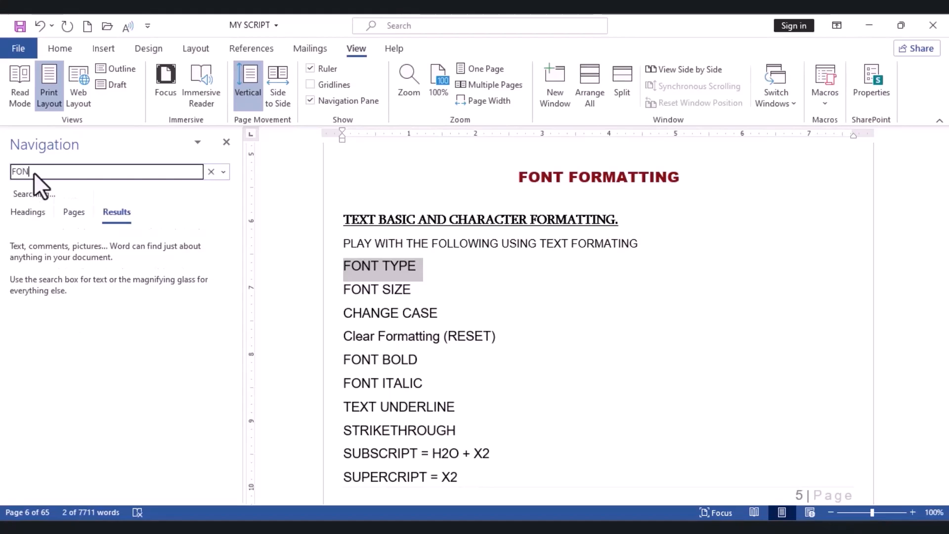
text(T TY)
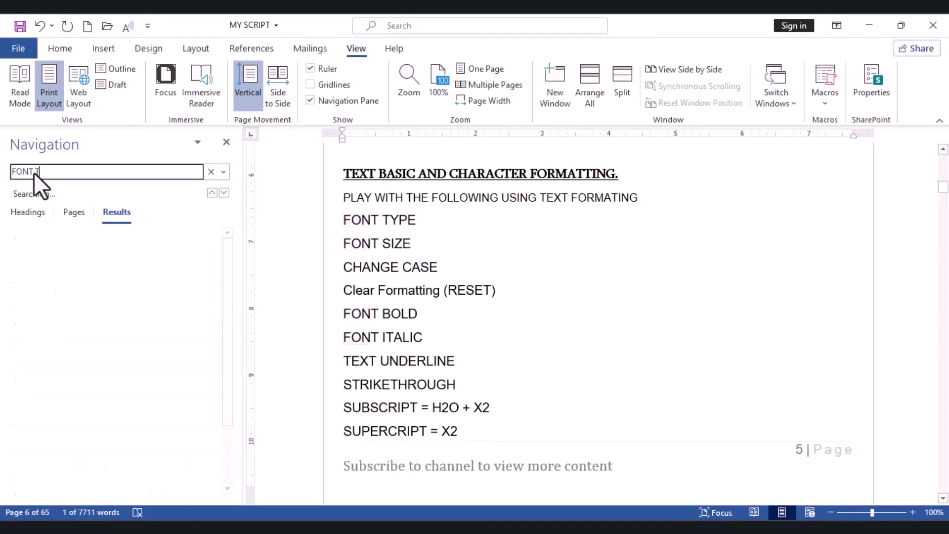
text(PE)
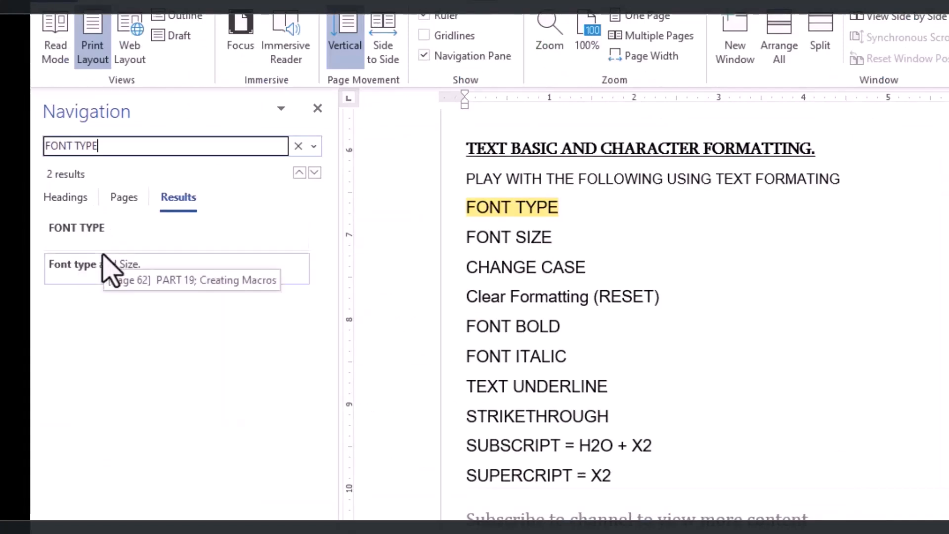
click(84, 230)
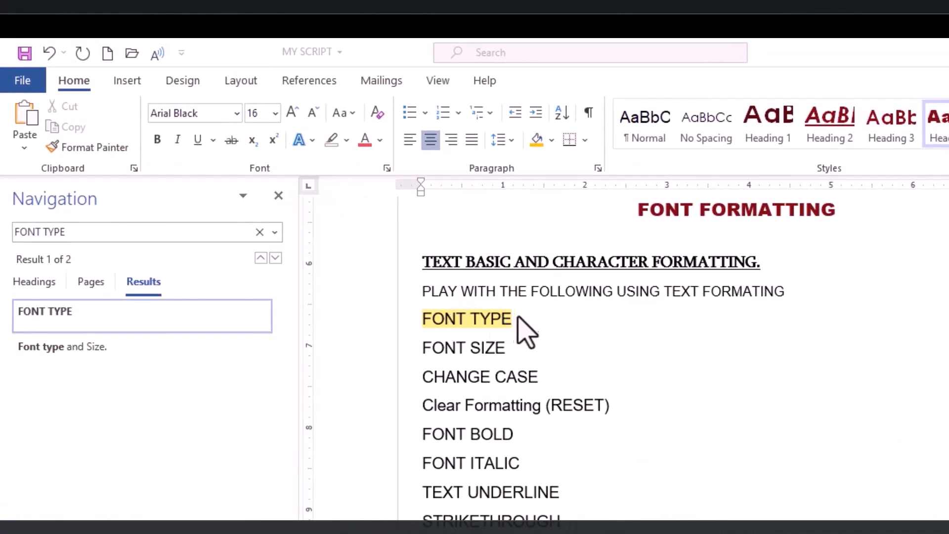
Step: Select the FONT TYPE text and review its basic and advanced font settings in the Font dialog
drag(512, 321, 423, 317)
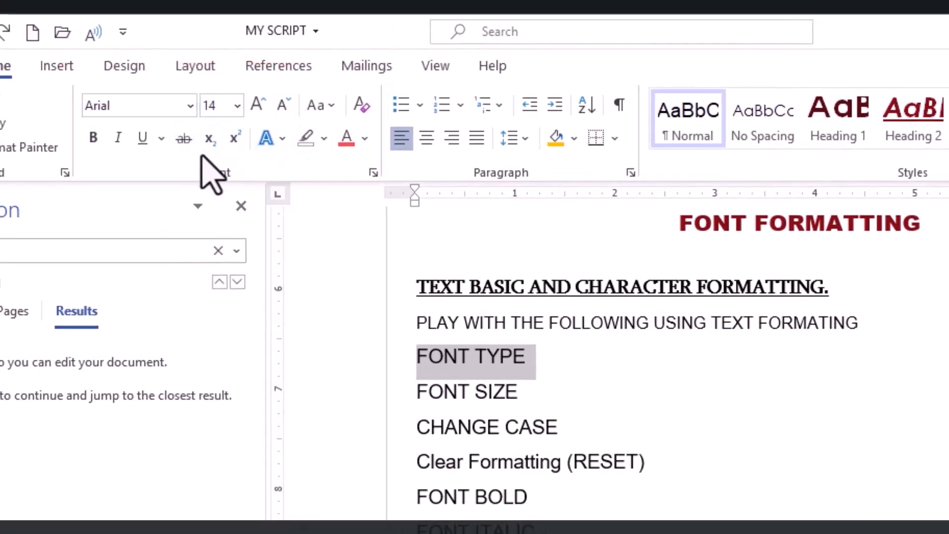
click(373, 174)
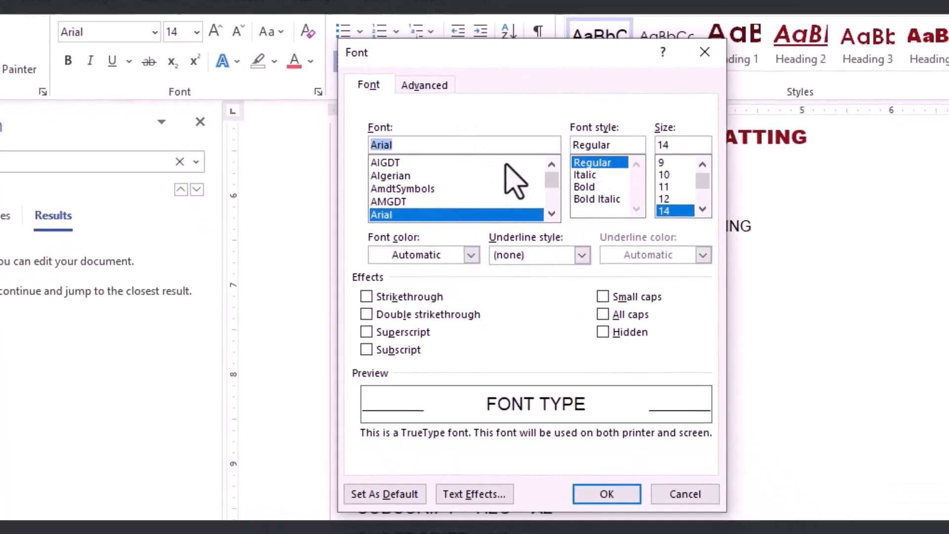
click(427, 85)
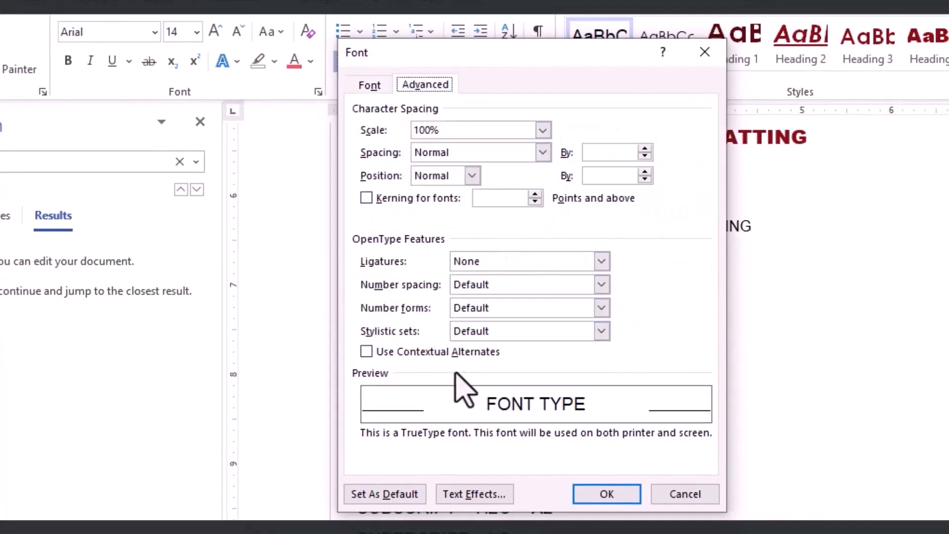
click(622, 497)
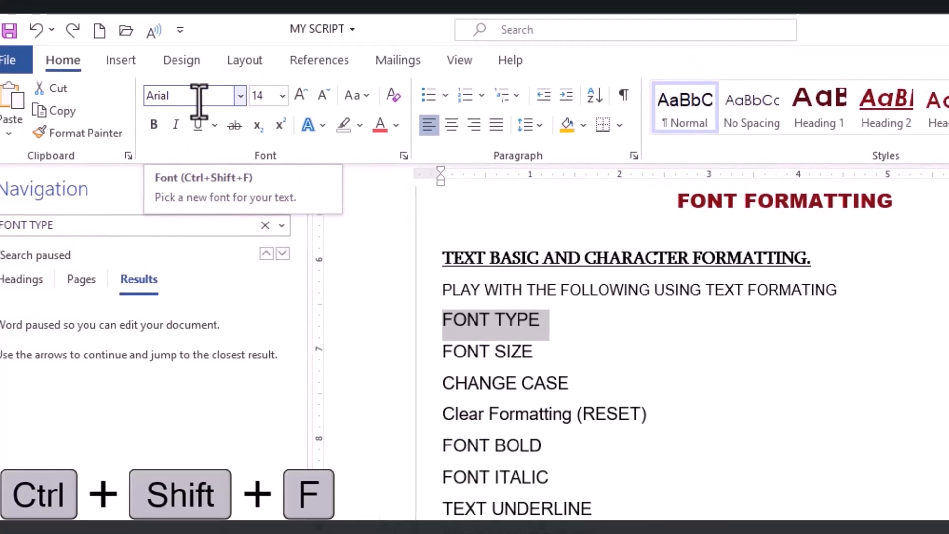
Step: Browse the available fonts and change the selected FONT TYPE text to Clarendon Blk BT
click(241, 97)
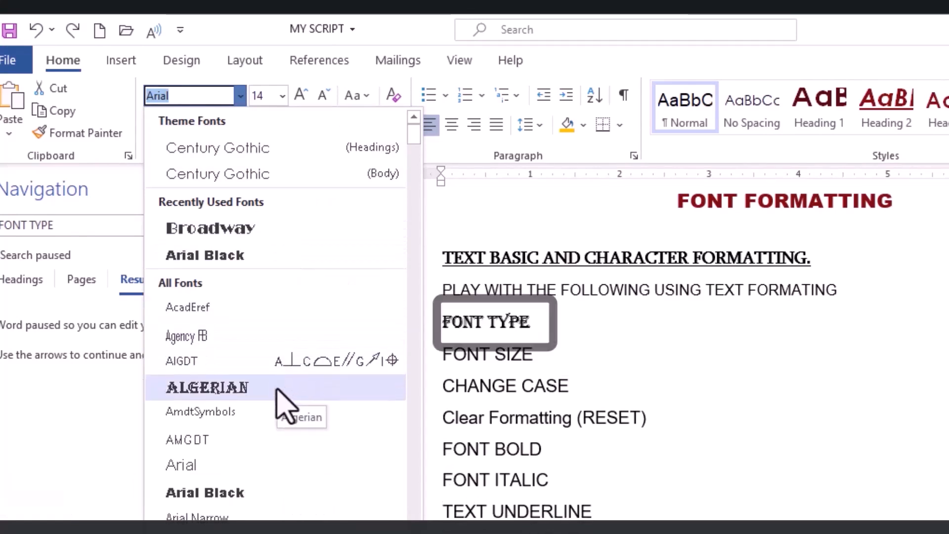
click(417, 162)
drag(416, 162, 423, 218)
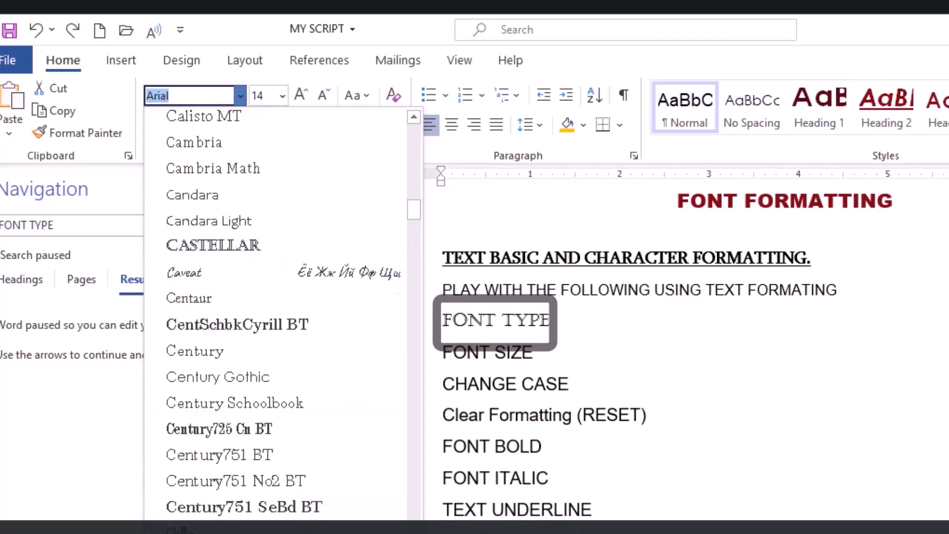
click(213, 533)
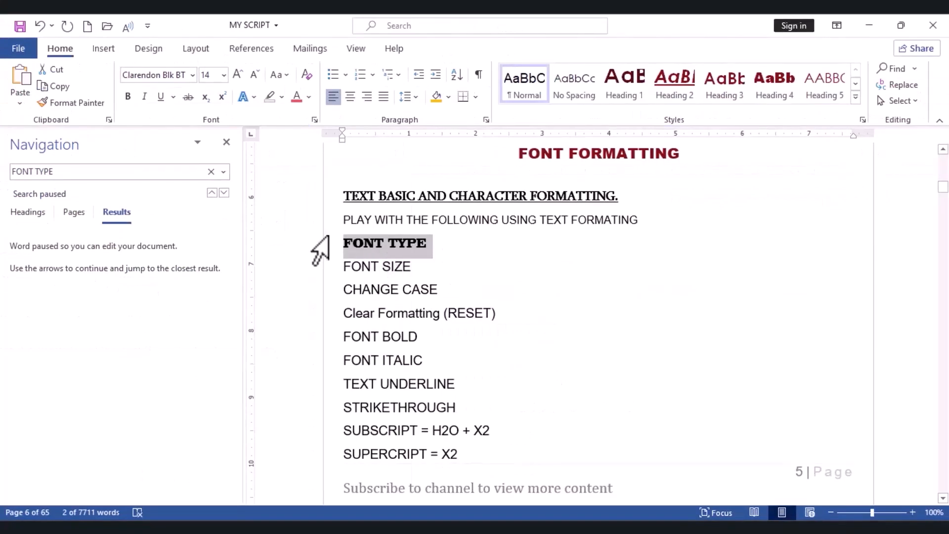
Step: Select the FONT SIZE line and increase its text size to 22 pt with Increase Font Size
double_click(391, 266)
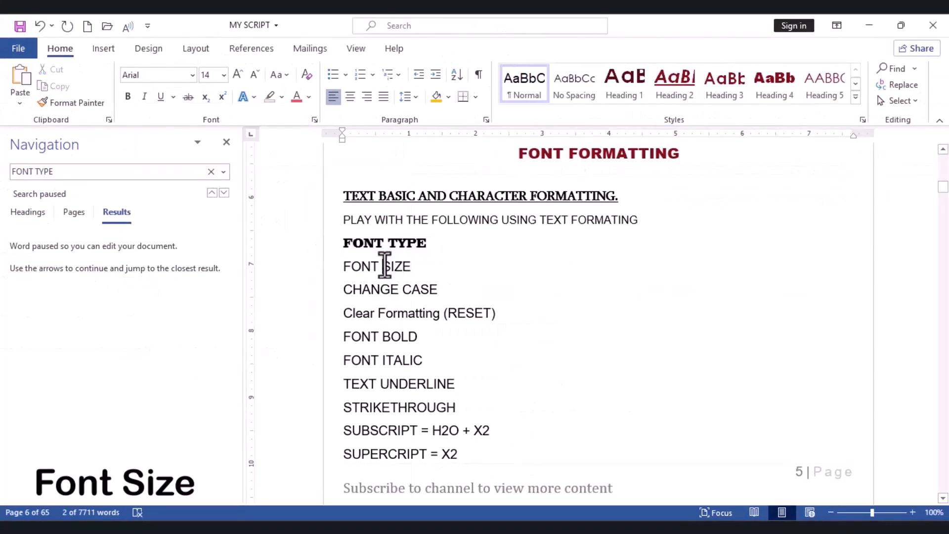
drag(412, 269, 340, 272)
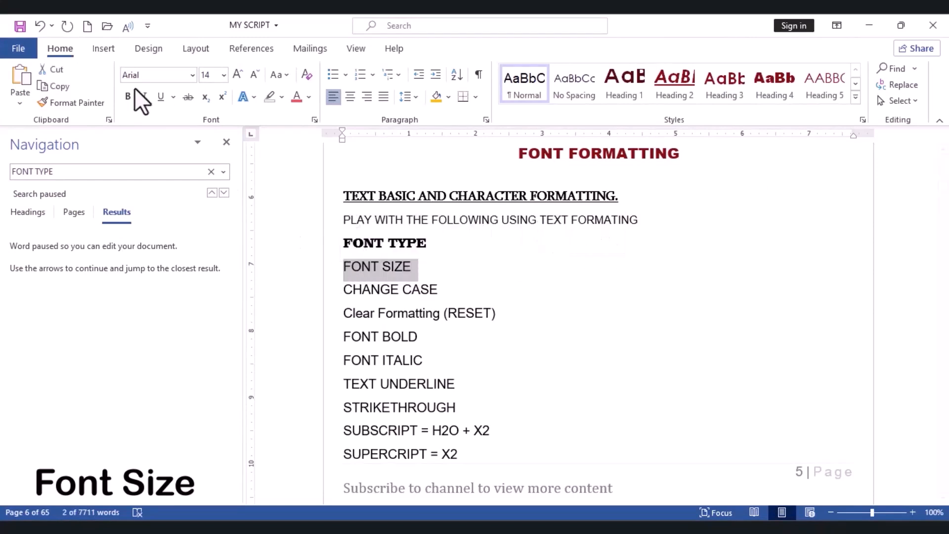
click(224, 75)
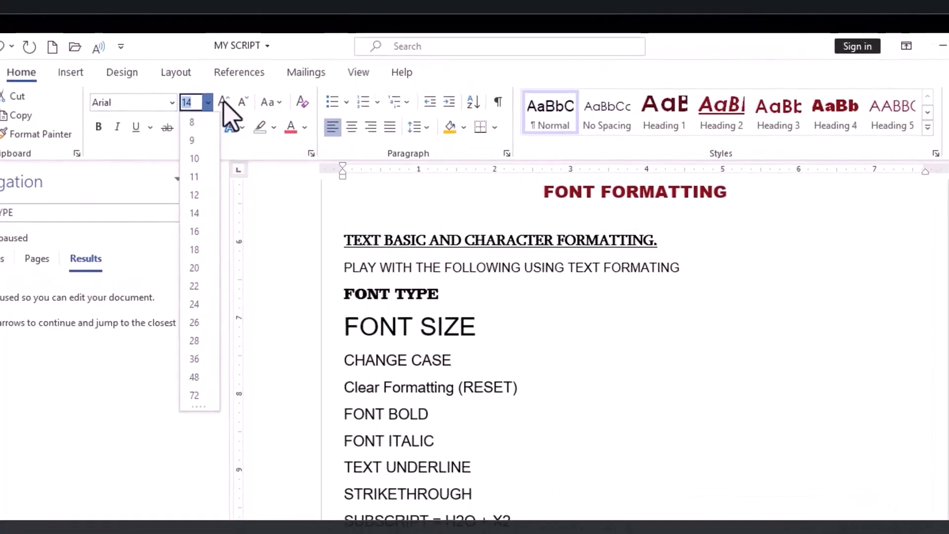
key(Escape)
click(219, 108)
click(219, 108)
click(219, 108)
click(219, 108)
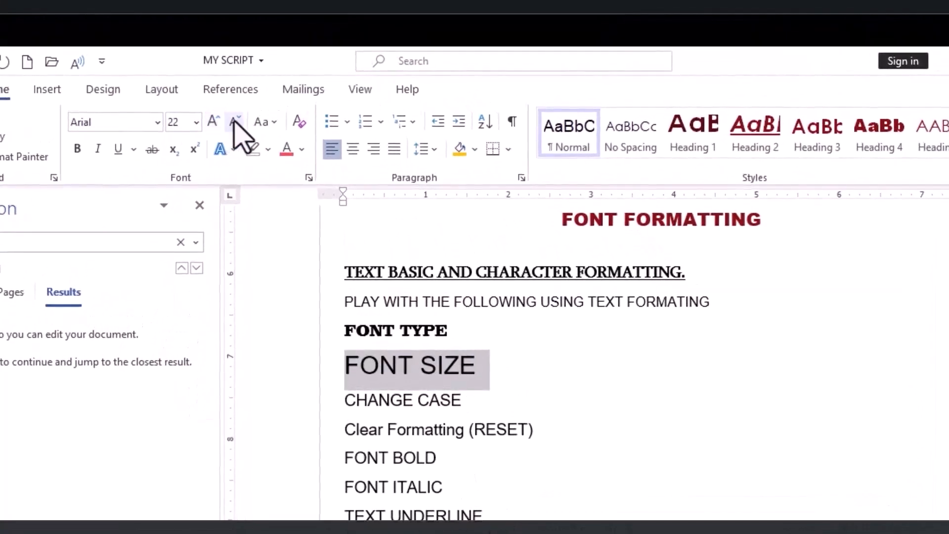
Step: Reduce the selected FONT SIZE text to 14 pt with Decrease Font Size
click(234, 121)
click(235, 121)
click(234, 121)
click(234, 122)
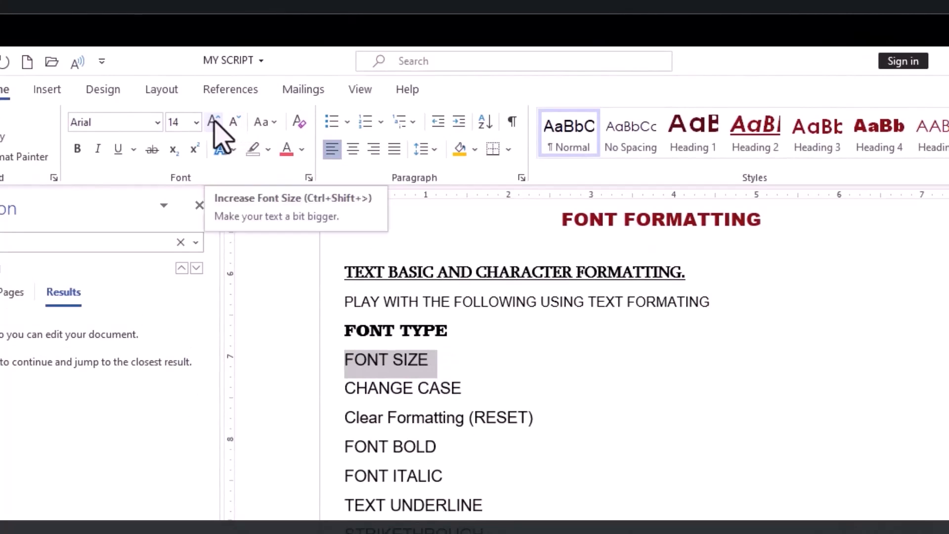
Step: Enlarge the selected FONT SIZE text to 26 pt with Increase Font Size
click(214, 121)
click(214, 122)
click(214, 121)
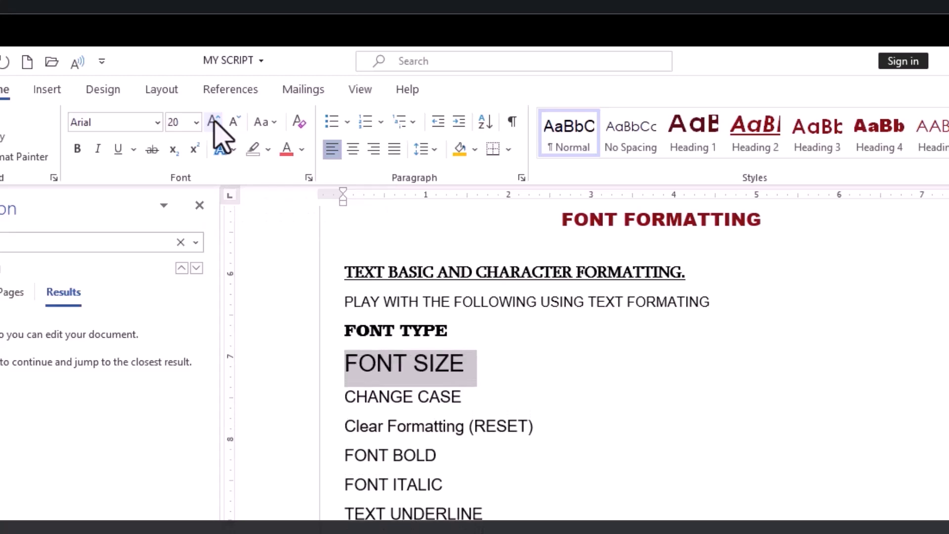
click(214, 122)
click(214, 122)
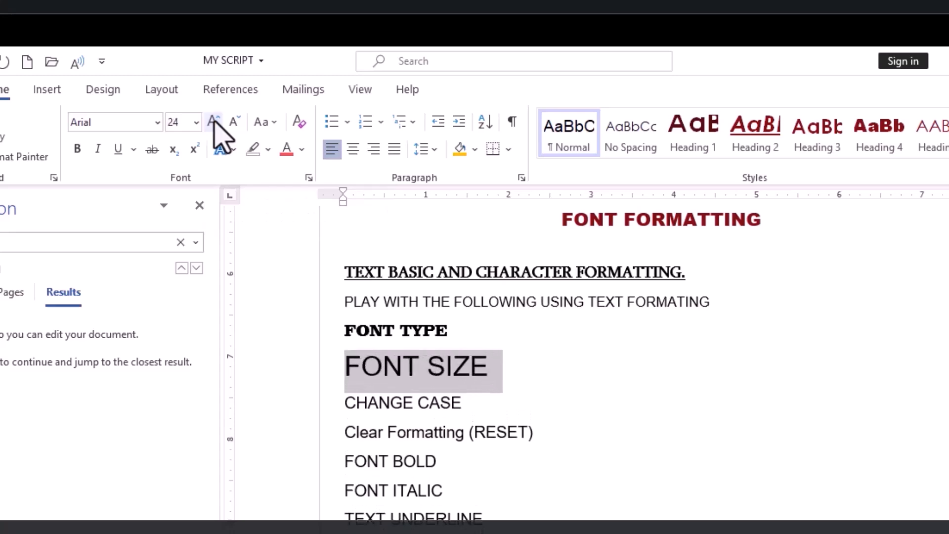
click(214, 121)
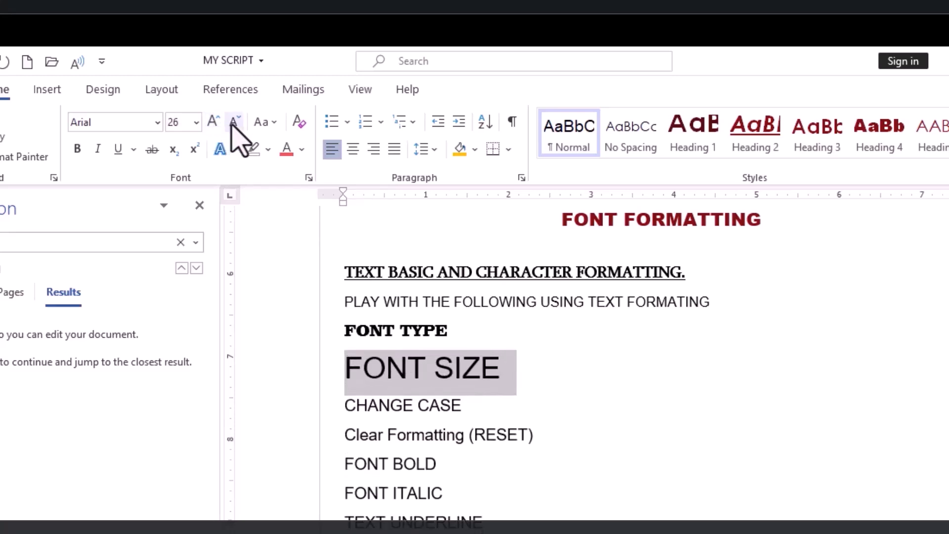
Step: Shrink the FONT SIZE text to 20 pt, and increase it one increment to finish at 22 pt
click(233, 122)
click(233, 122)
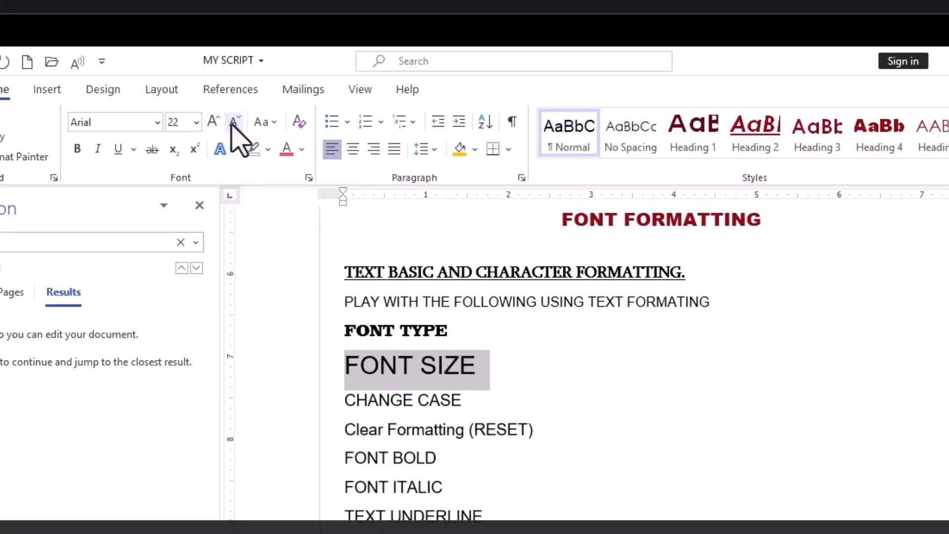
click(233, 123)
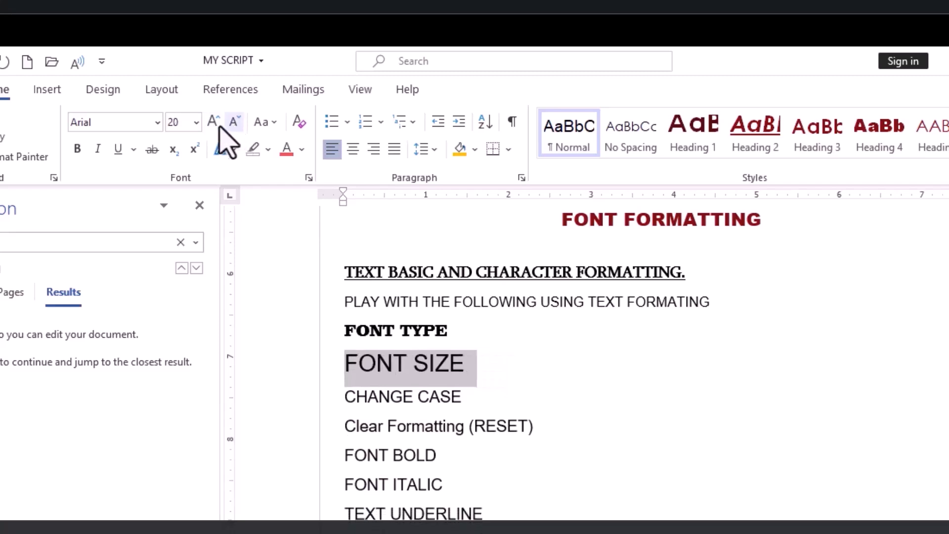
click(213, 123)
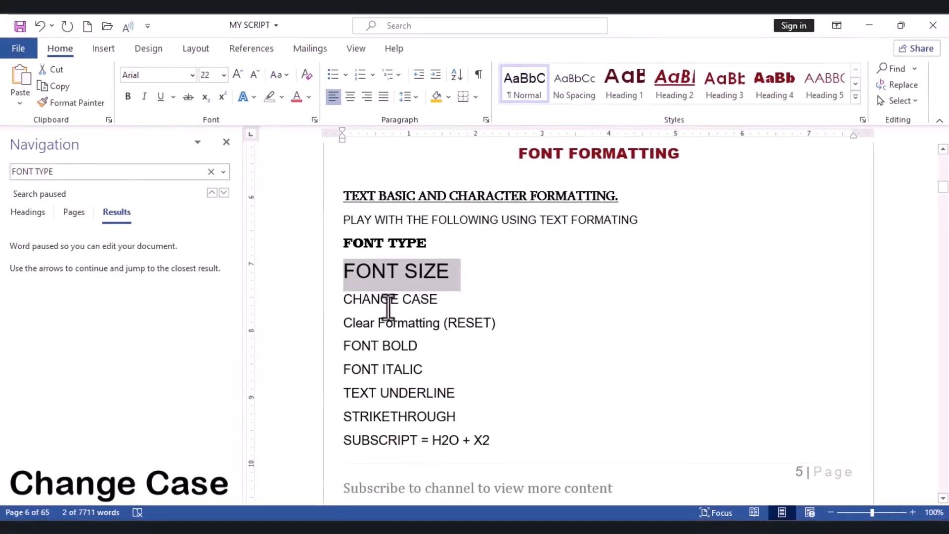
Step: Select the CHANGE CASE line and convert it to Sentence case with Change Case
click(389, 306)
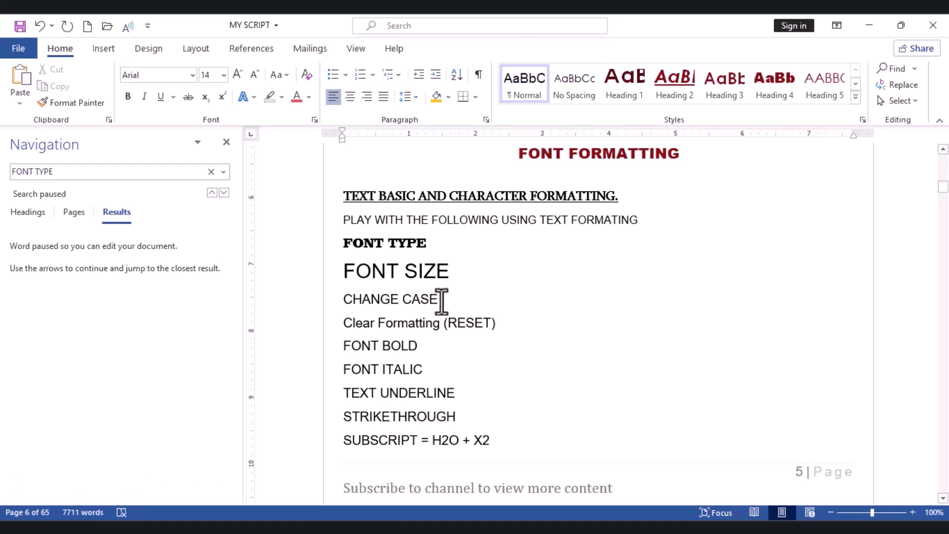
drag(441, 299, 328, 306)
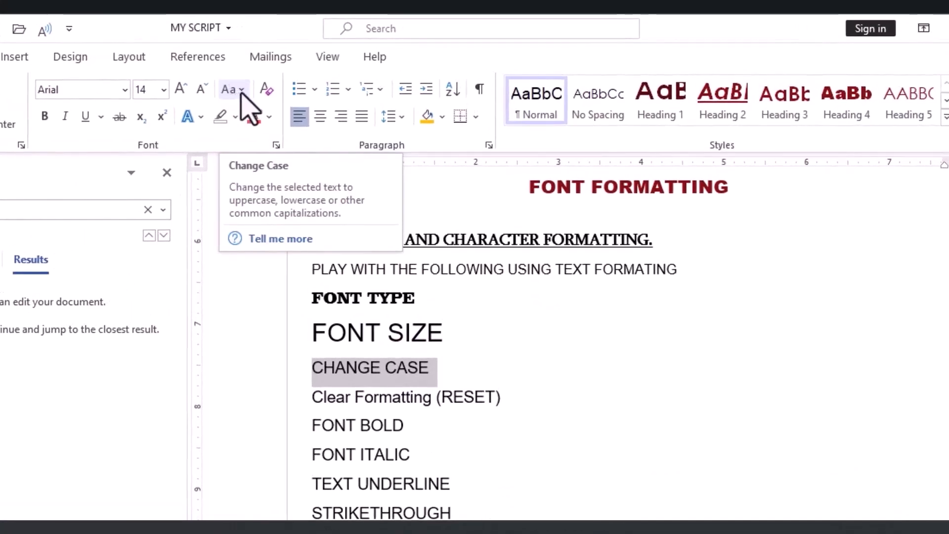
click(242, 90)
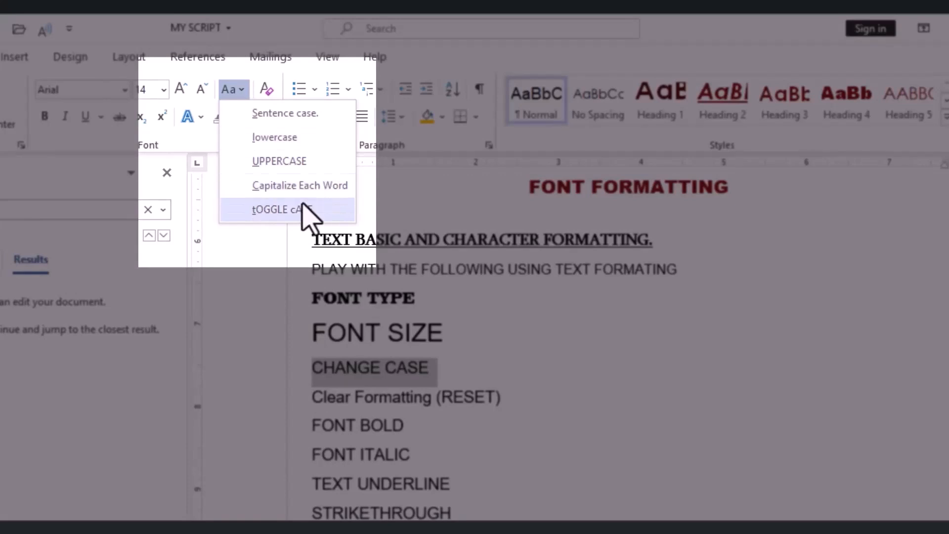
click(292, 120)
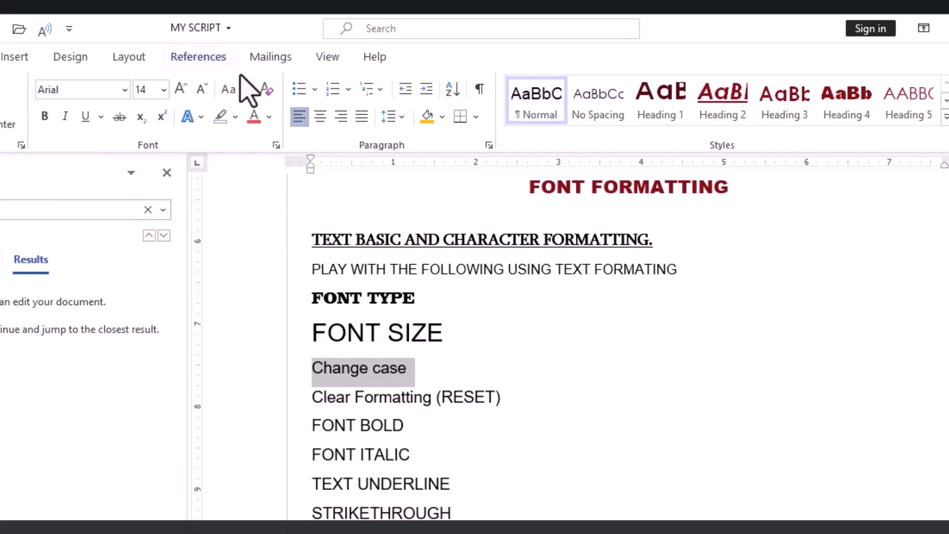
Step: Try Capitalize Each Word followed by tOGGLE cASE on the selected CHANGE CASE line
click(242, 90)
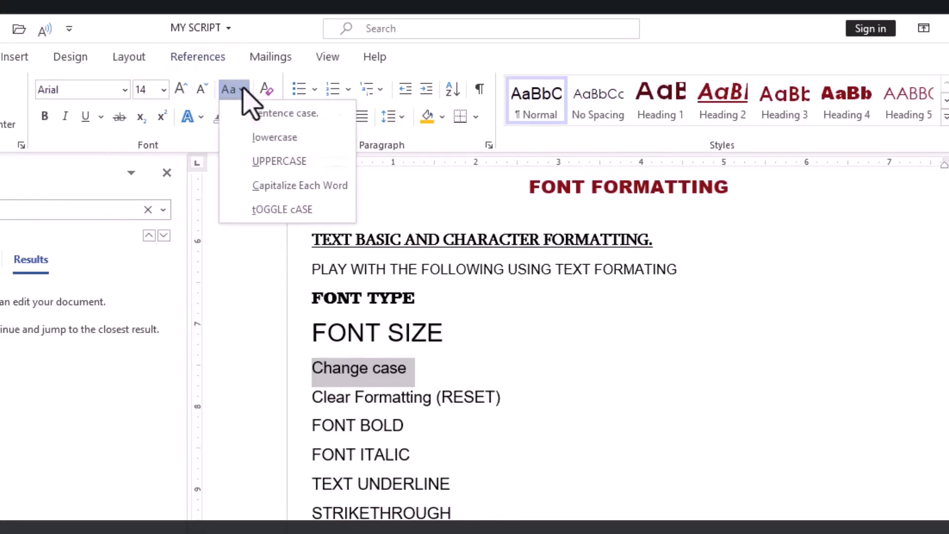
click(277, 195)
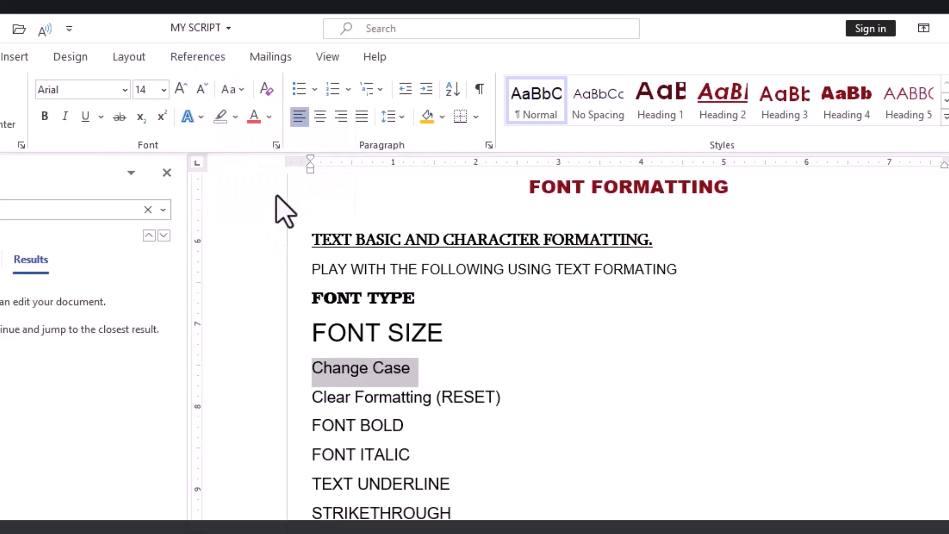
click(239, 91)
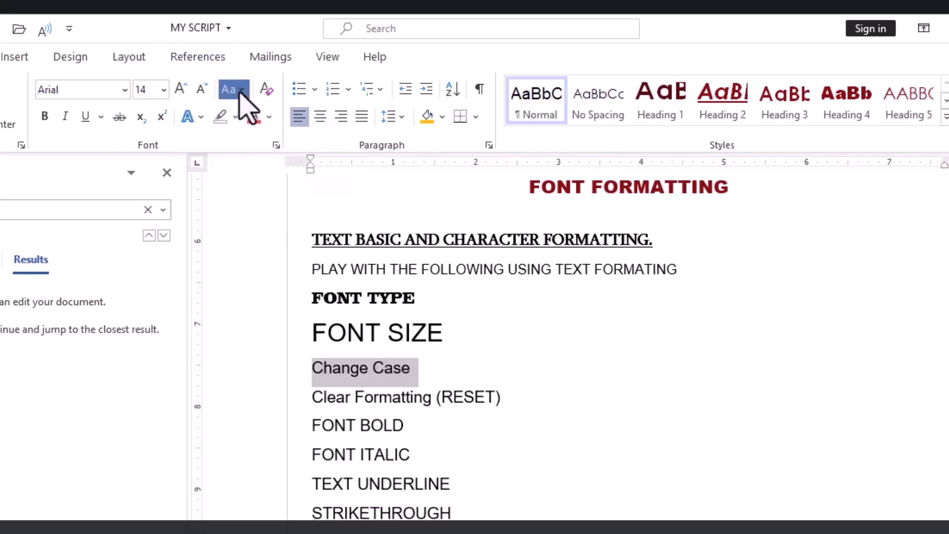
click(268, 214)
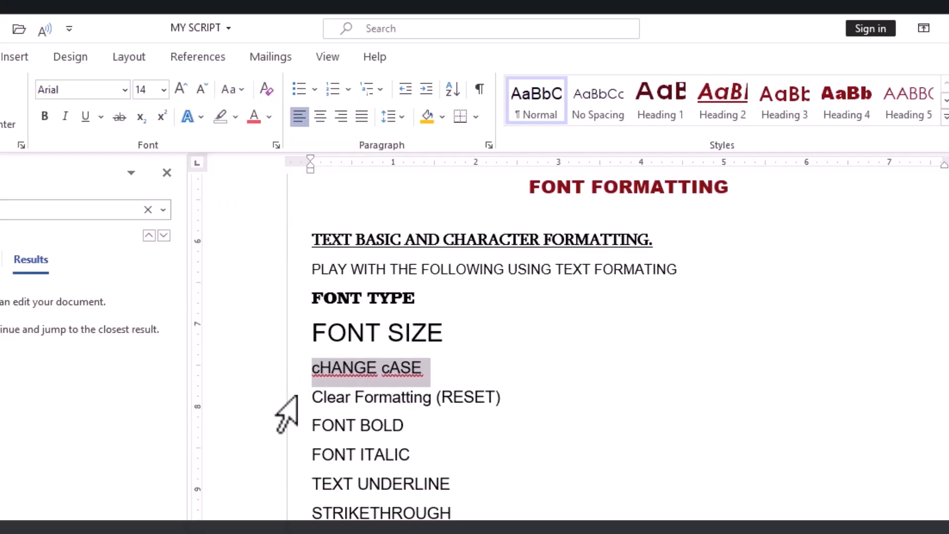
Step: Convert the CHANGE CASE line to UPPERCASE and deselect it
click(241, 90)
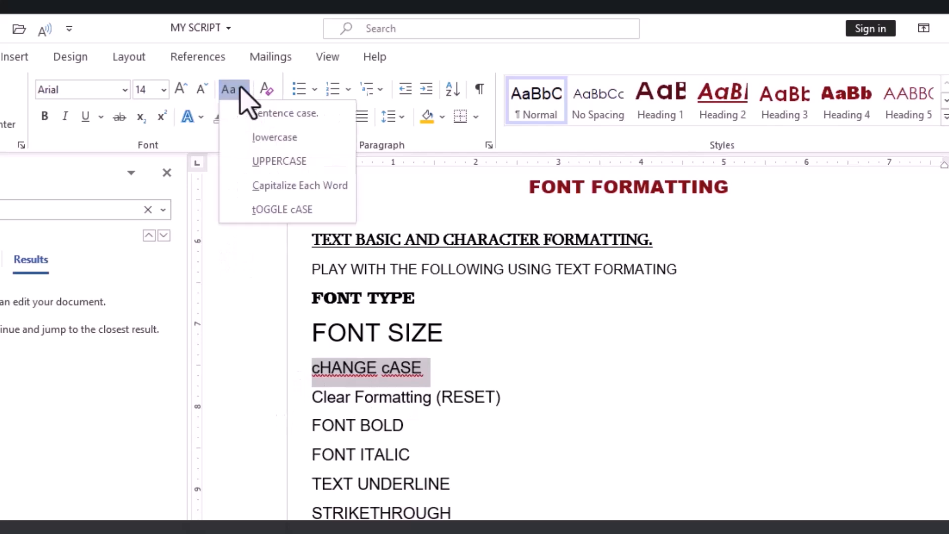
click(270, 162)
click(333, 402)
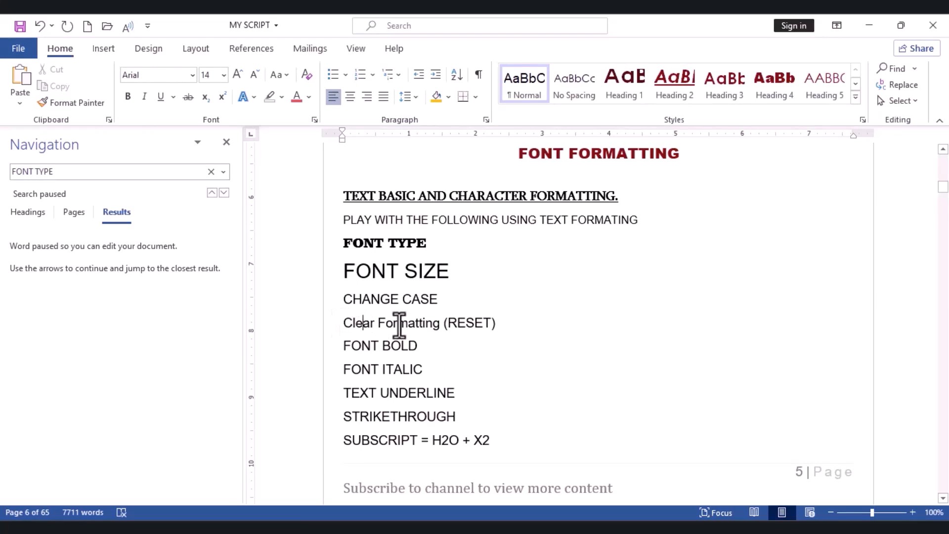
Step: Select the Clear Formatting (RESET) line, change its font to Monotype Corsiva, and deselect it
triple_click(399, 323)
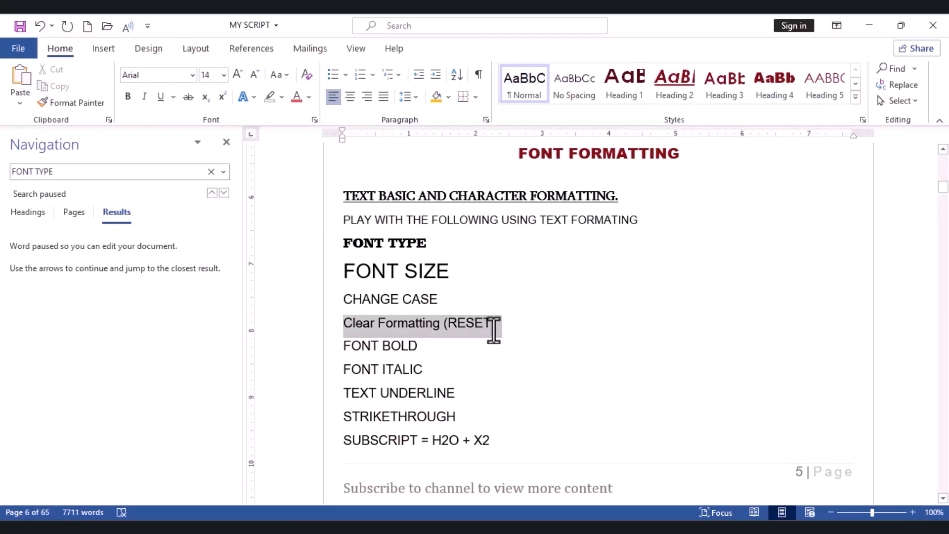
click(192, 75)
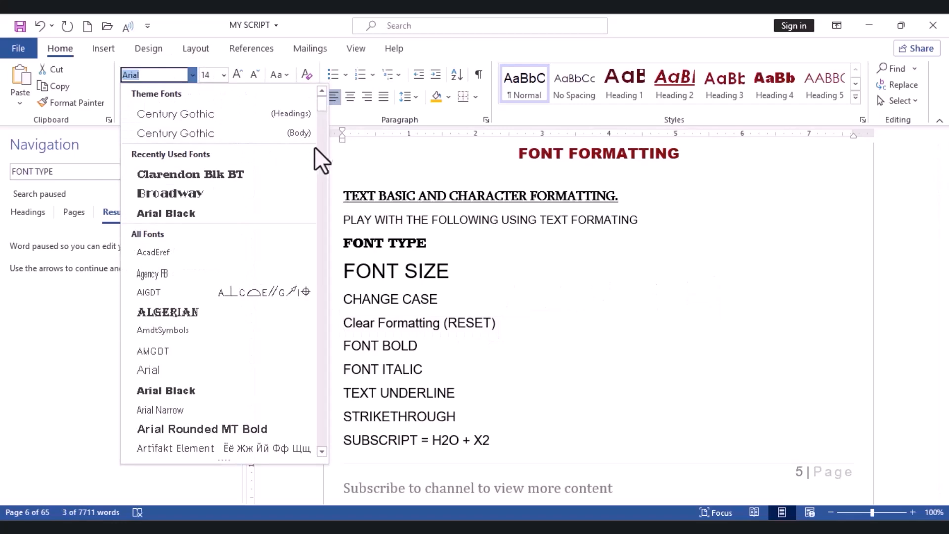
drag(323, 102, 326, 303)
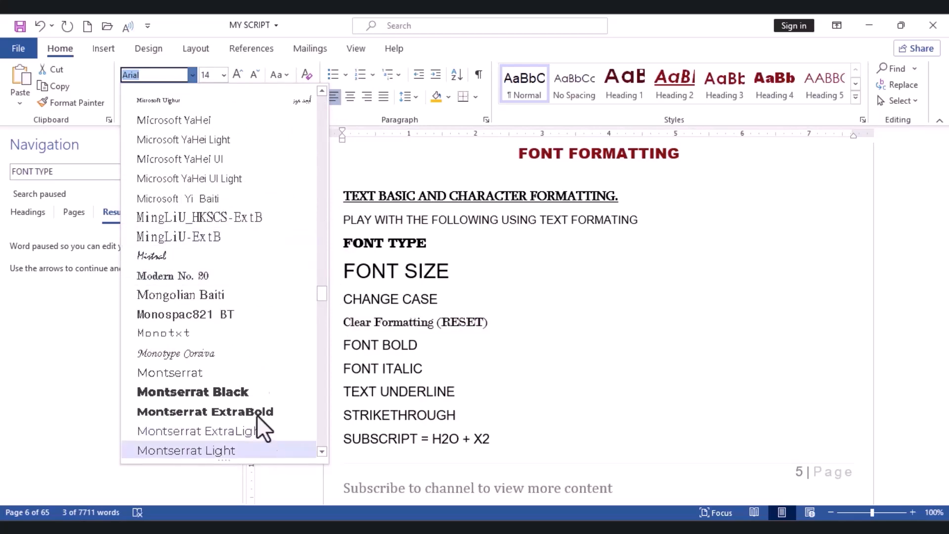
click(249, 355)
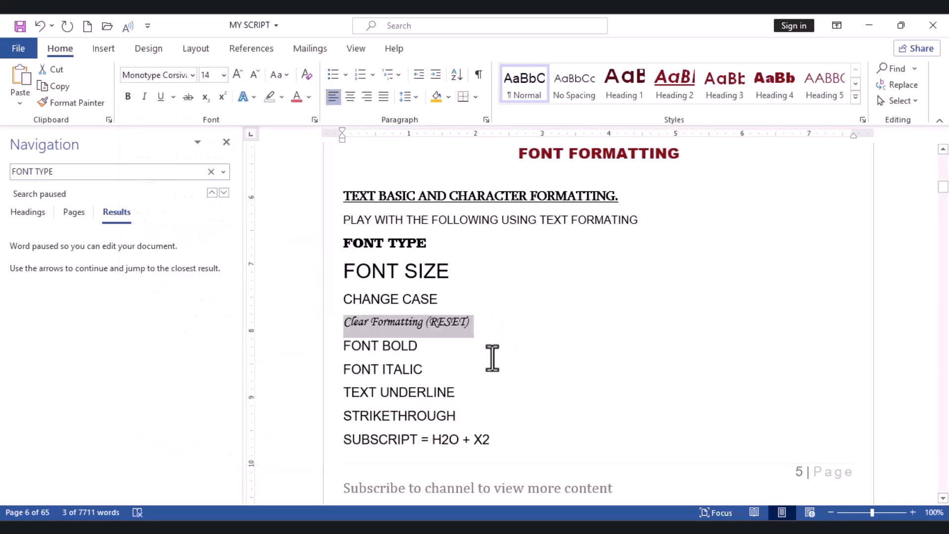
click(493, 360)
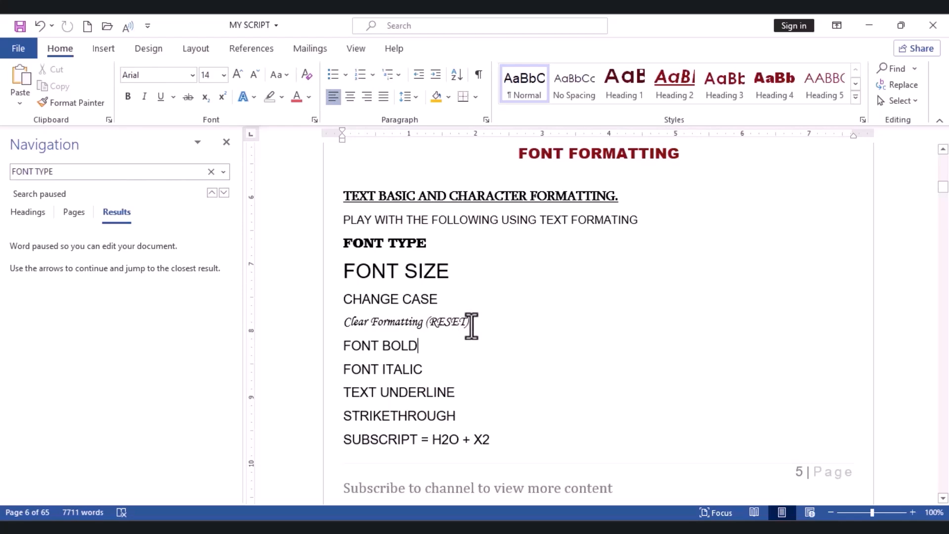
Step: Select the Clear Formatting (RESET) line and remove its formatting with Clear All Formatting
drag(472, 324, 361, 326)
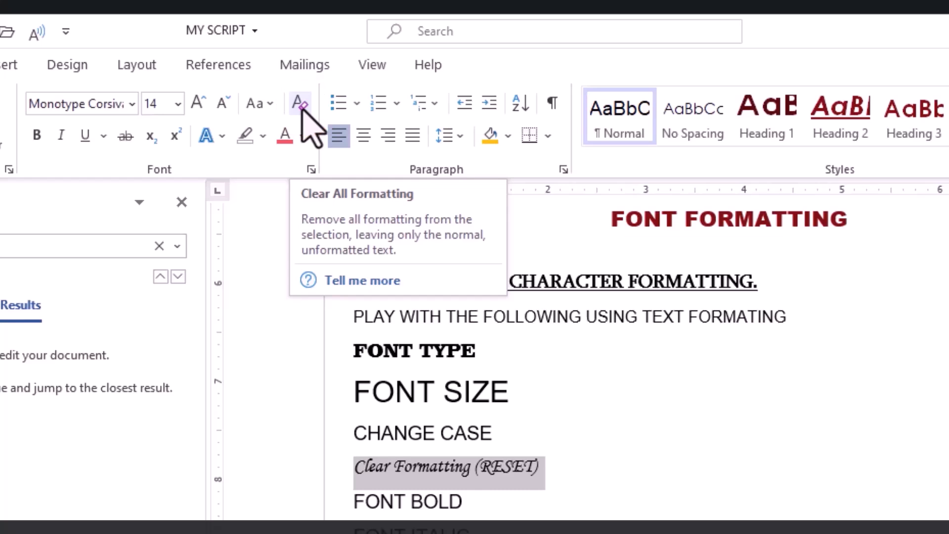
click(302, 106)
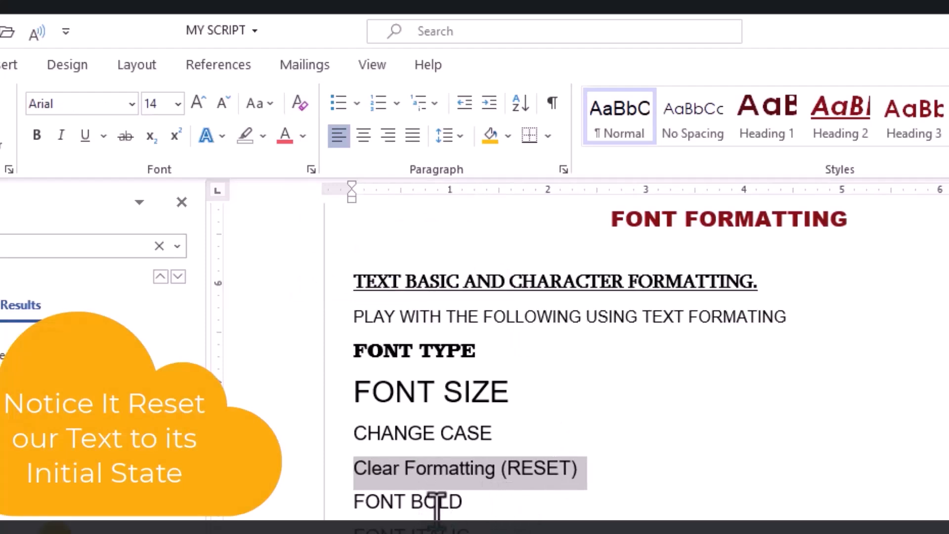
click(421, 504)
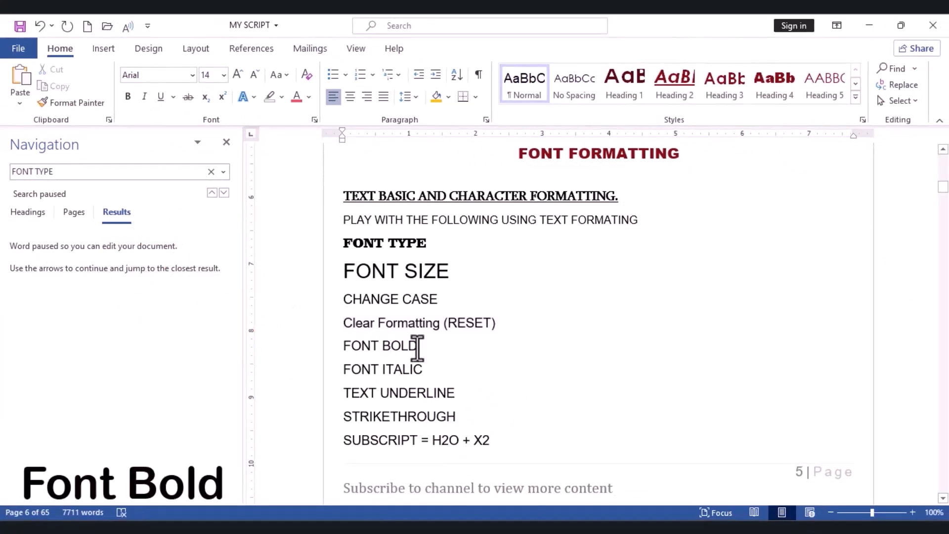
Step: Select the FONT BOLD line, make it bold, and deselect it
drag(421, 348, 347, 350)
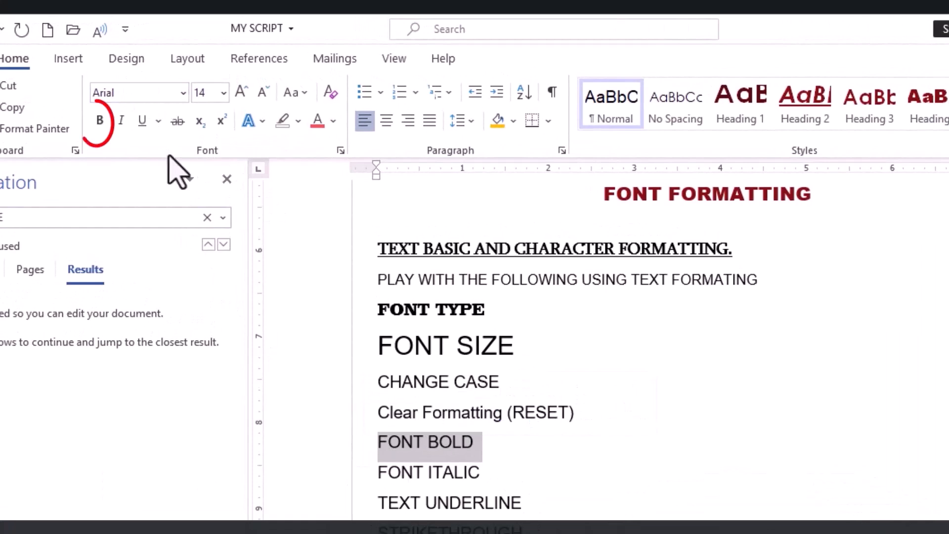
click(100, 121)
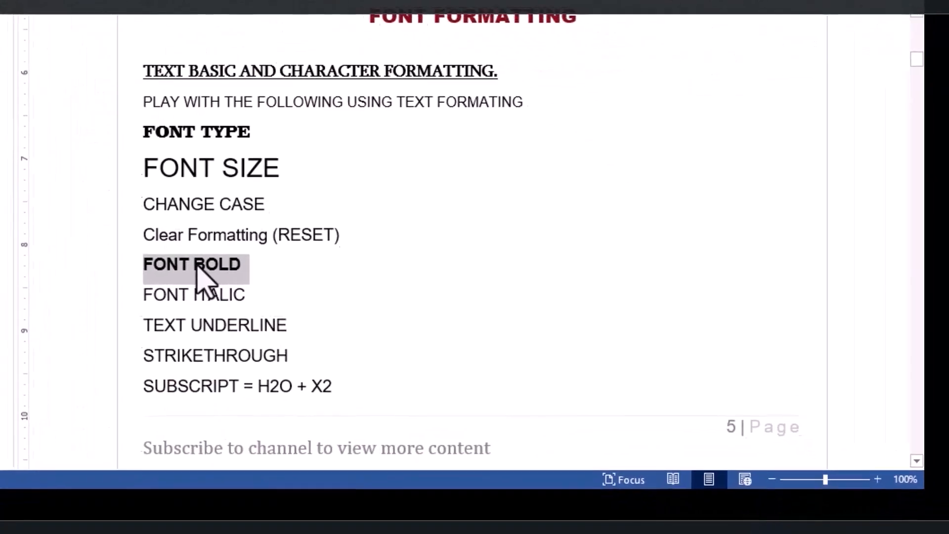
click(219, 296)
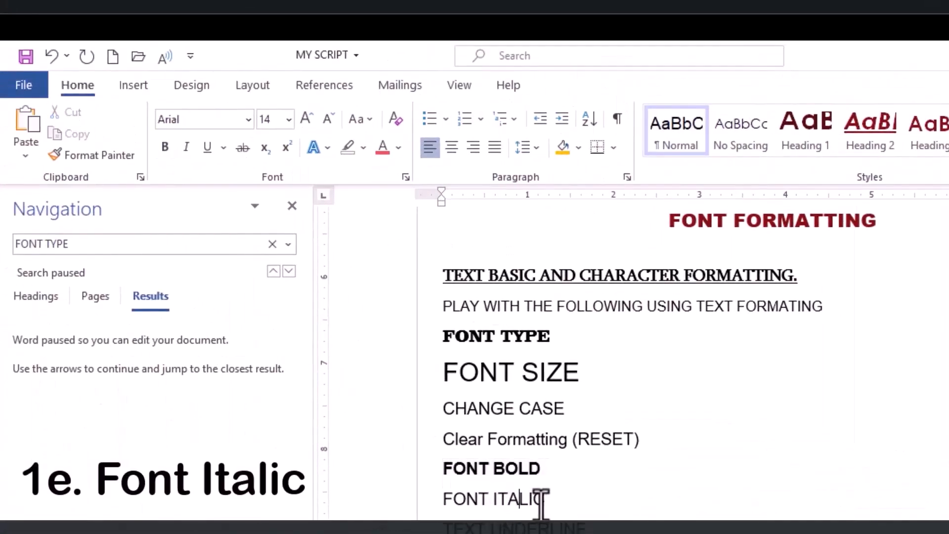
Step: Select the FONT ITALIC line and make it italic
drag(544, 500, 435, 498)
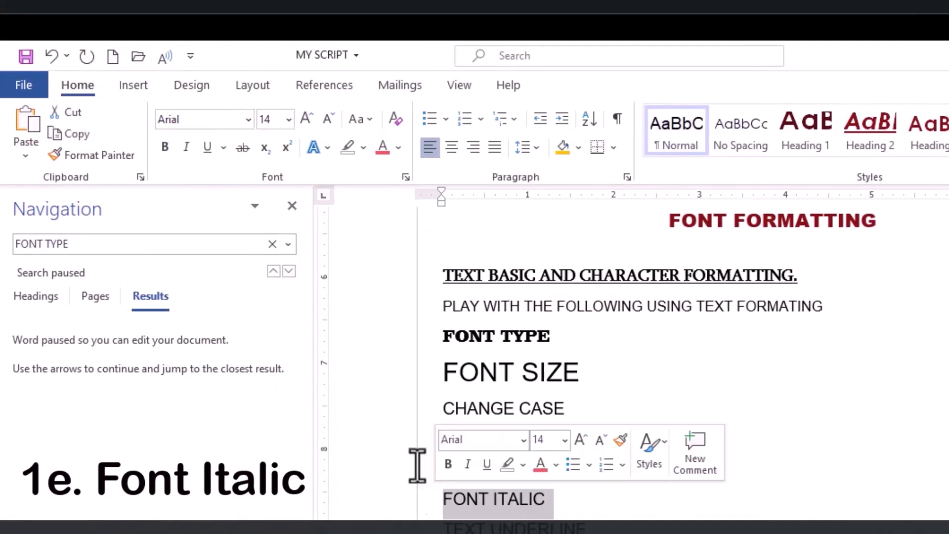
click(186, 147)
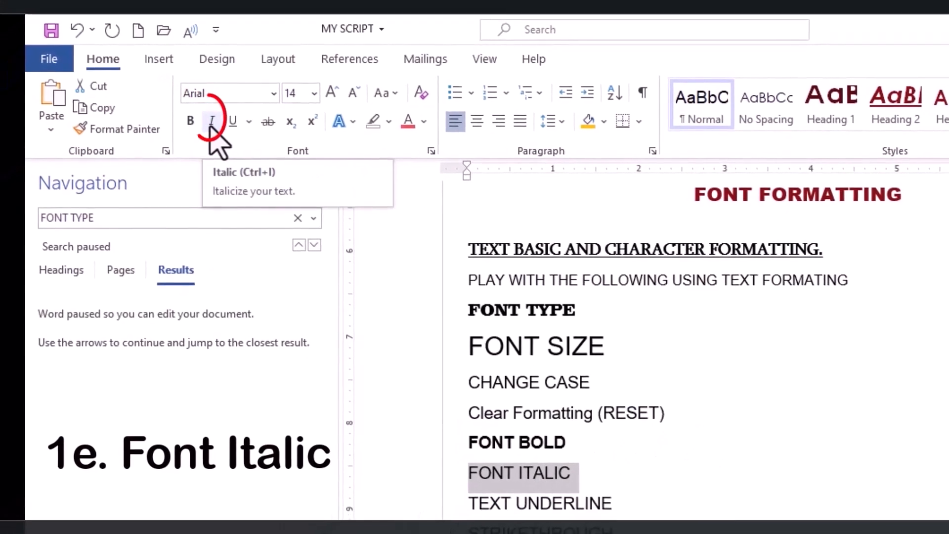
click(211, 121)
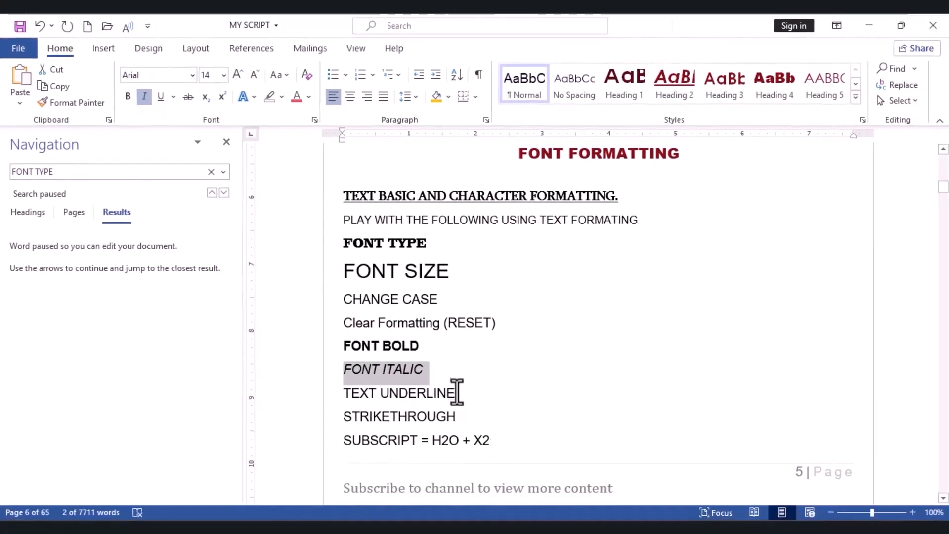
Step: Select the TEXT UNDERLINE line and apply a single underline
drag(455, 393, 417, 395)
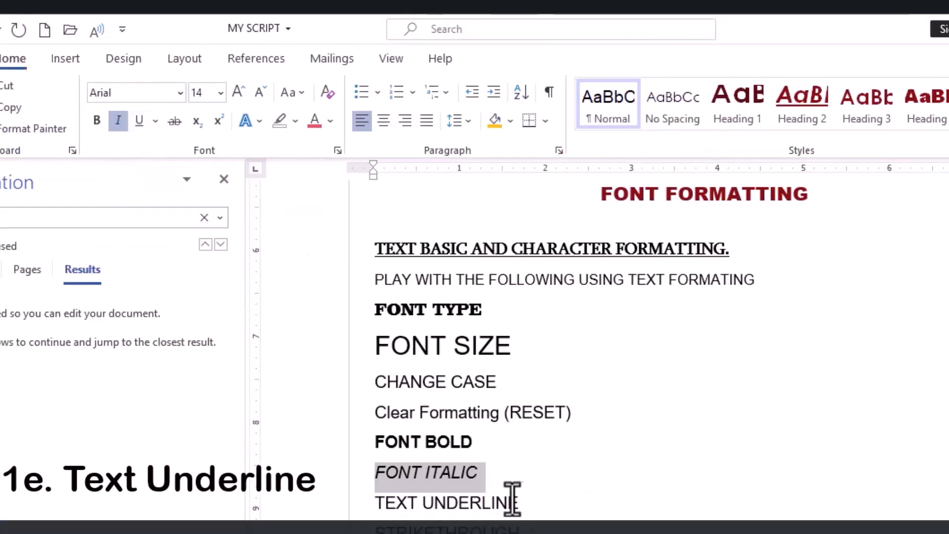
drag(520, 502, 376, 502)
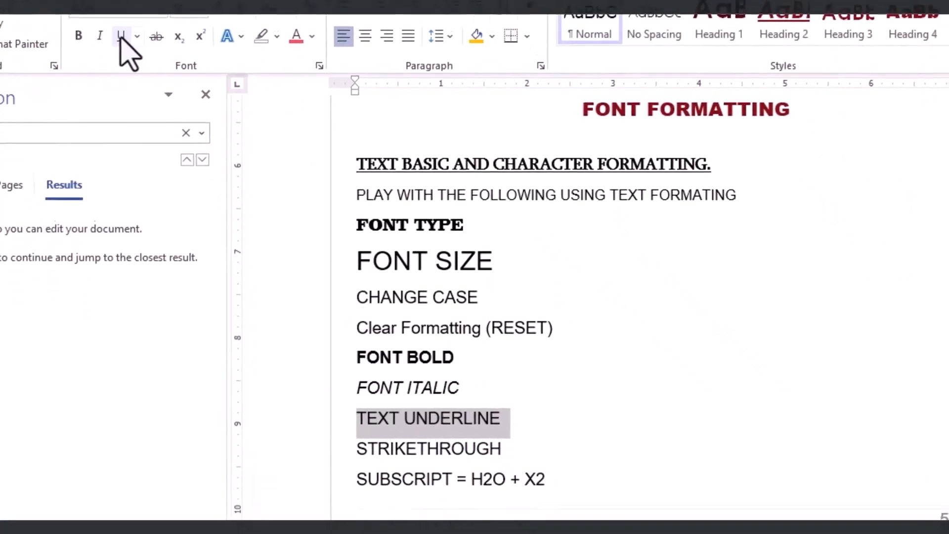
click(118, 13)
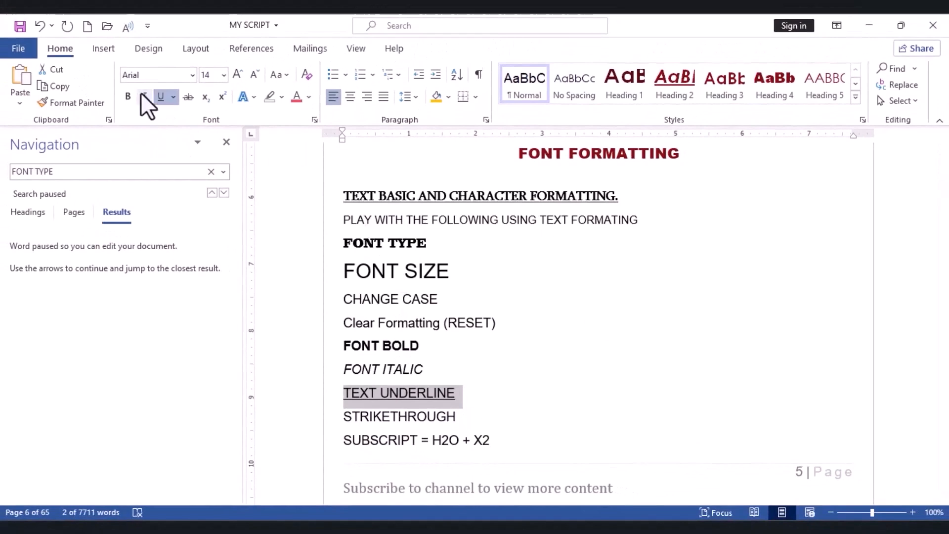
Step: Give the TEXT UNDERLINE line a dark red theme underline color and a wavy underline style, and deselect it
click(174, 97)
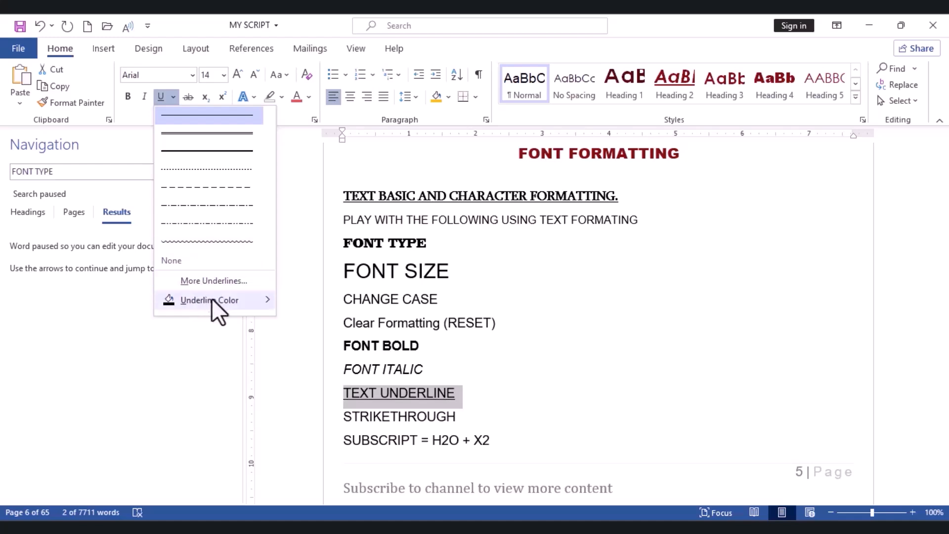
mouse_move(215, 299)
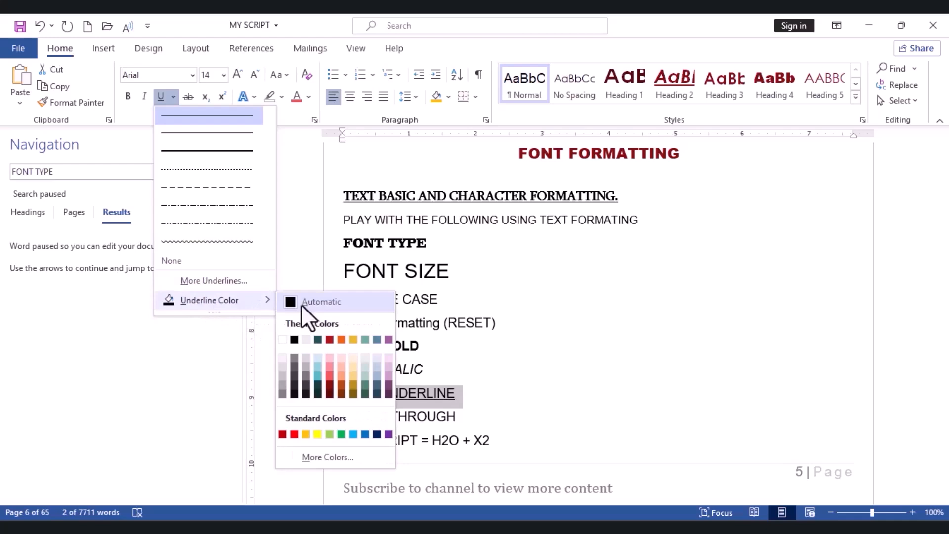
click(328, 339)
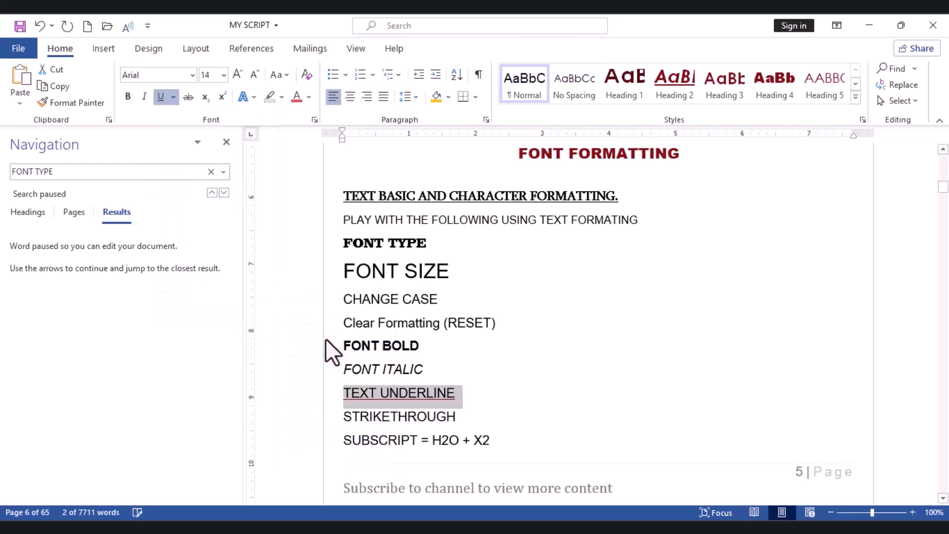
click(173, 97)
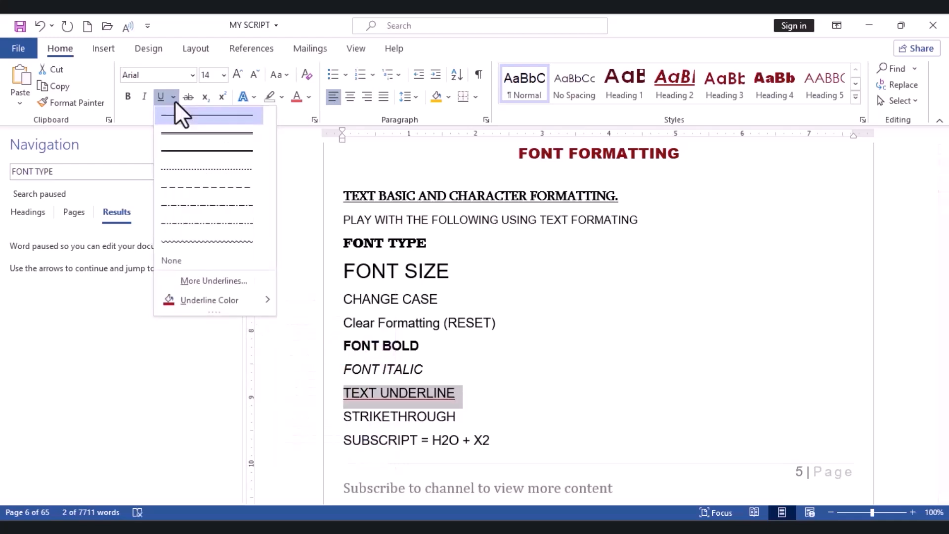
click(198, 240)
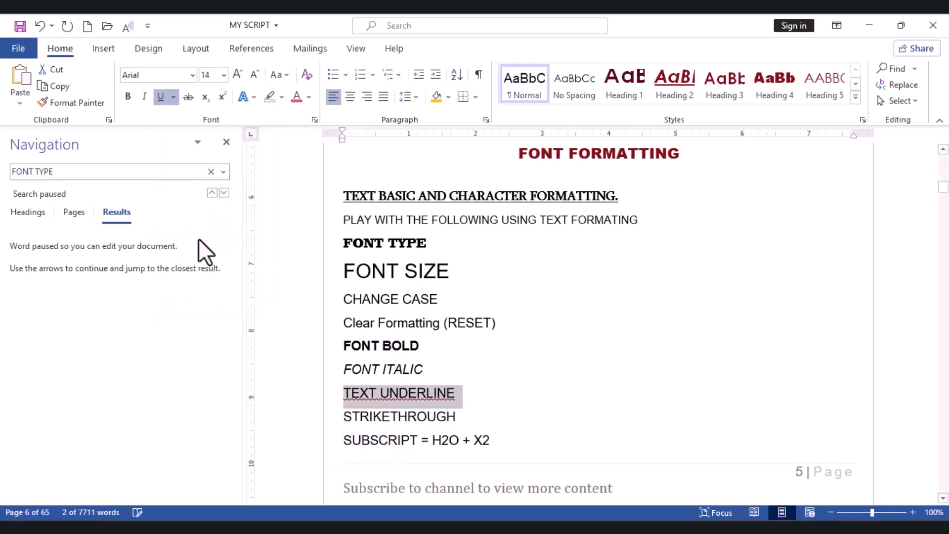
click(556, 368)
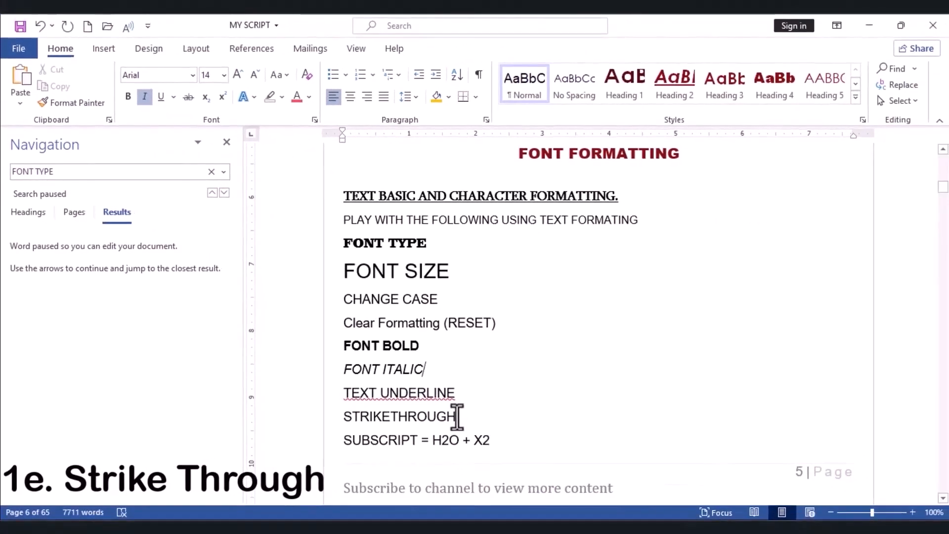
Step: Apply strikethrough to the STRIKETHROUGH line and add an empty line below it
drag(458, 417, 354, 419)
triple_click(424, 513)
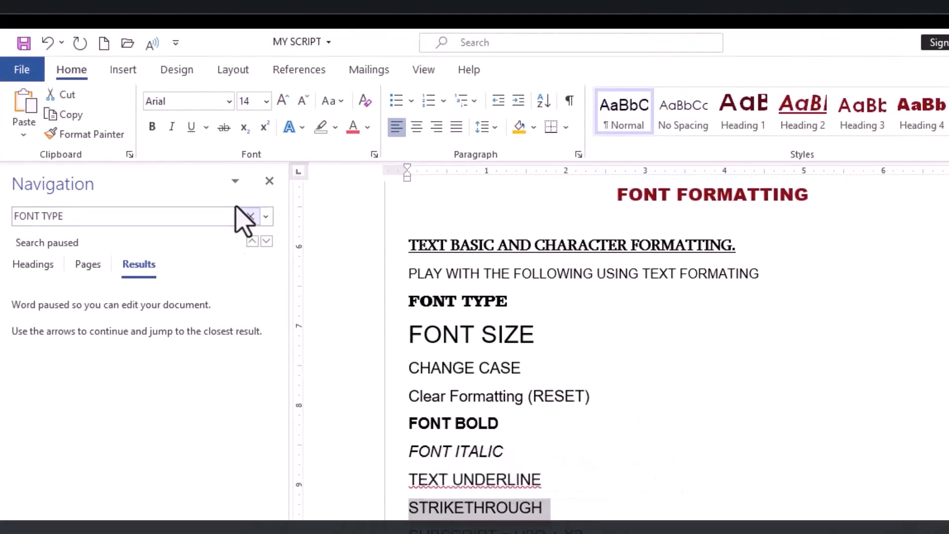
click(224, 127)
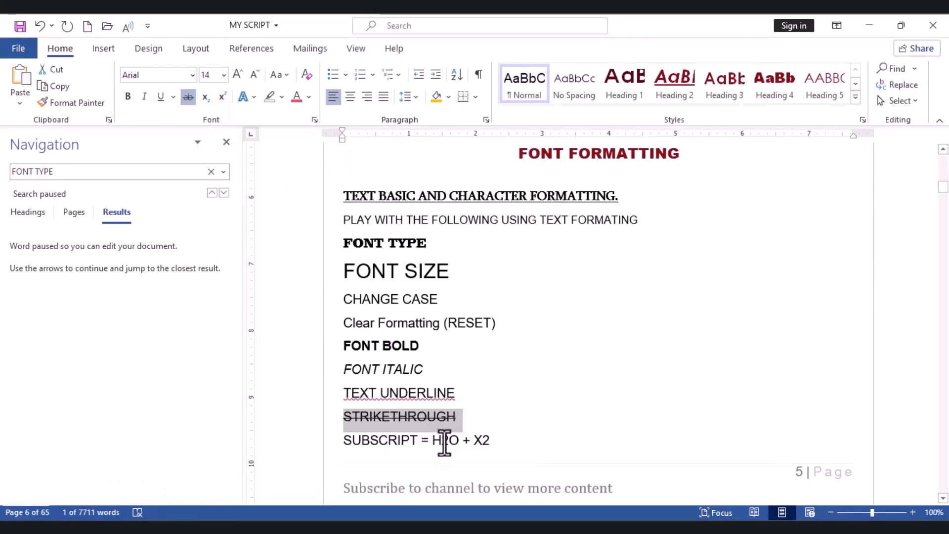
click(465, 428)
key(Return)
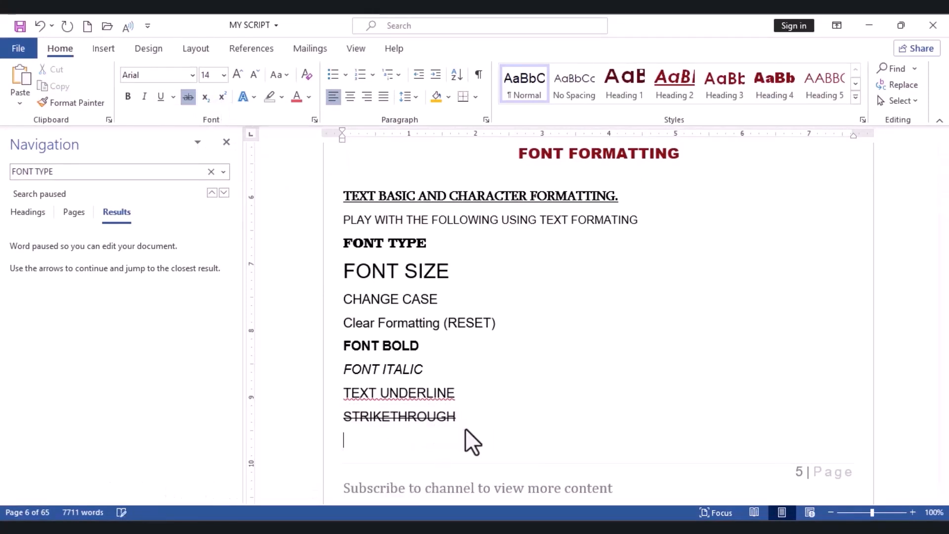
Step: Format the 2 in H2O and the 2 in X2 on the SUBSCRIPT line as subscript
scroll(440, 209, down, 10)
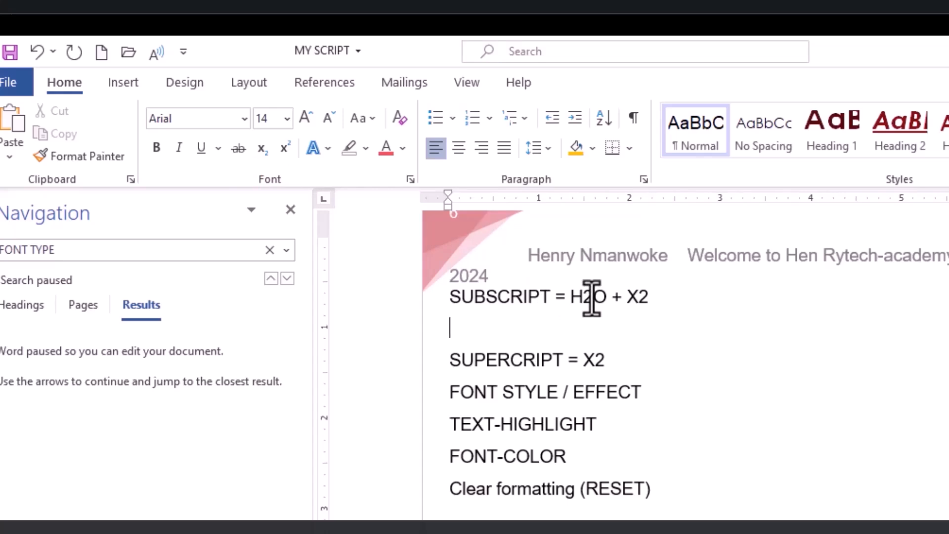
drag(592, 297, 583, 297)
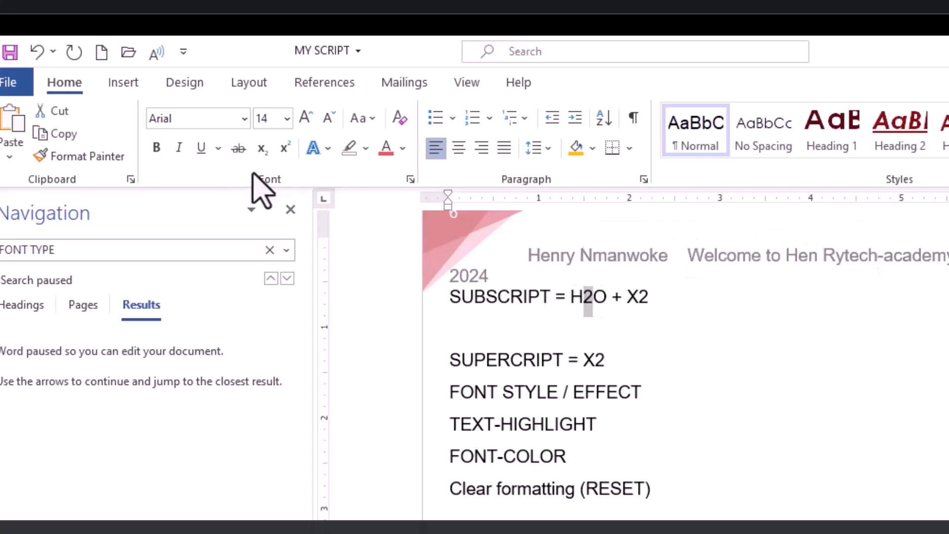
click(262, 148)
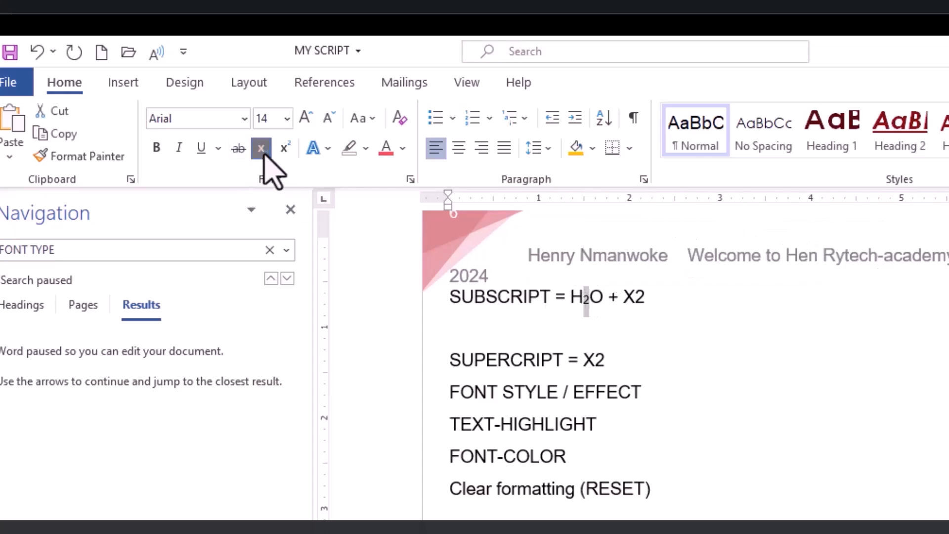
click(587, 305)
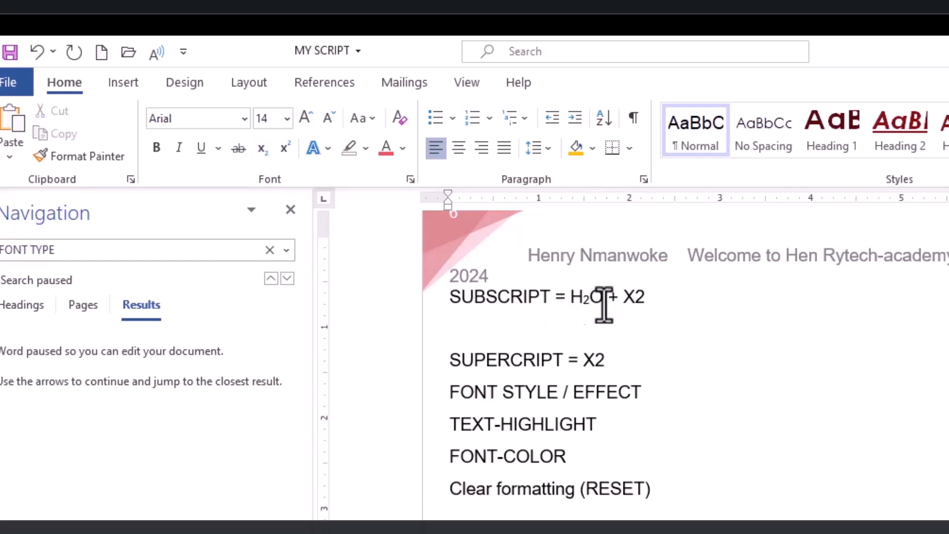
mouse_move(639, 301)
mouse_down()
mouse_move(651, 307)
mouse_move(636, 302)
mouse_up()
click(645, 301)
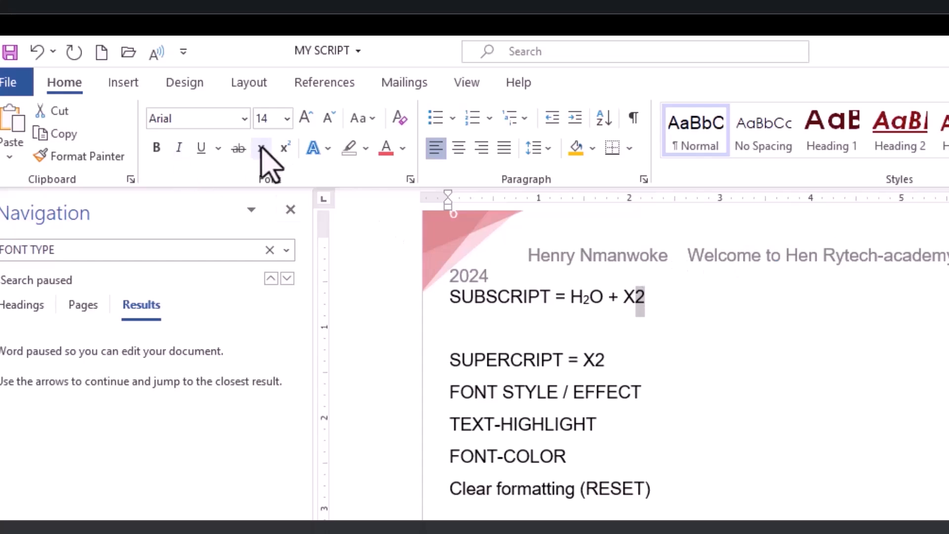
click(262, 149)
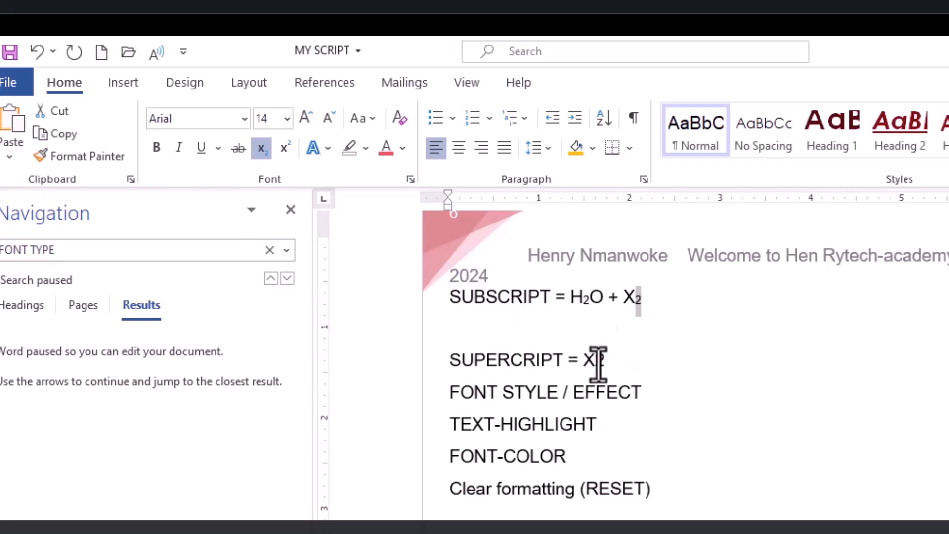
Step: Format the 2 in X2 on the SUPERCRIPT line as superscript and deselect it
drag(594, 364, 608, 360)
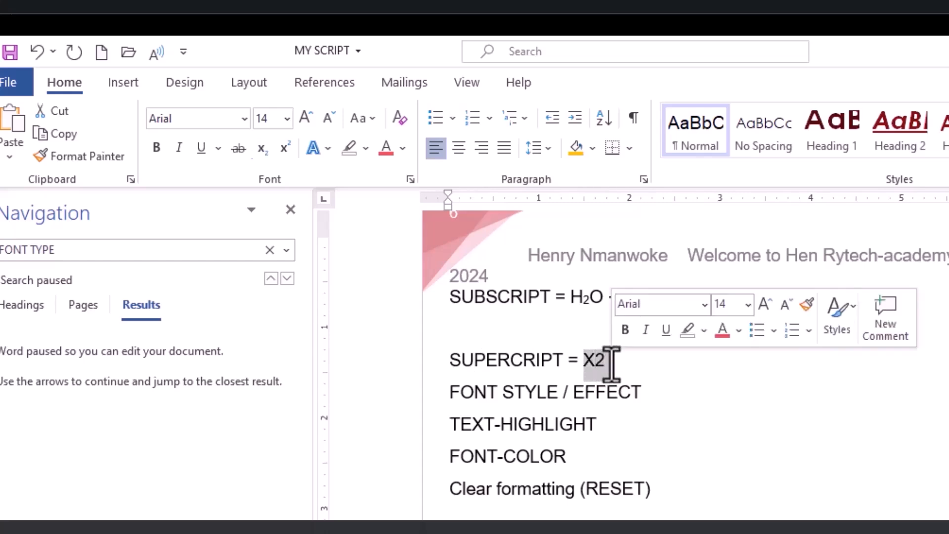
click(284, 149)
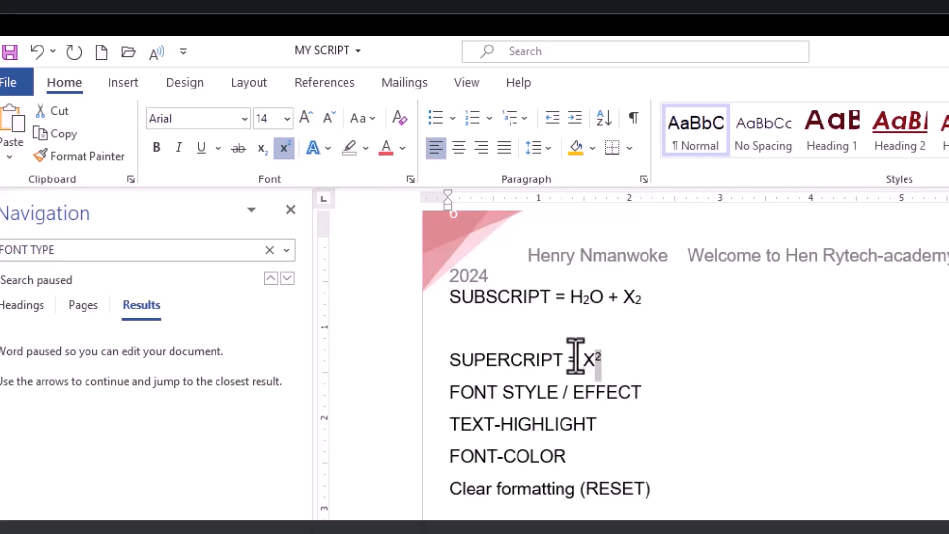
key(Right)
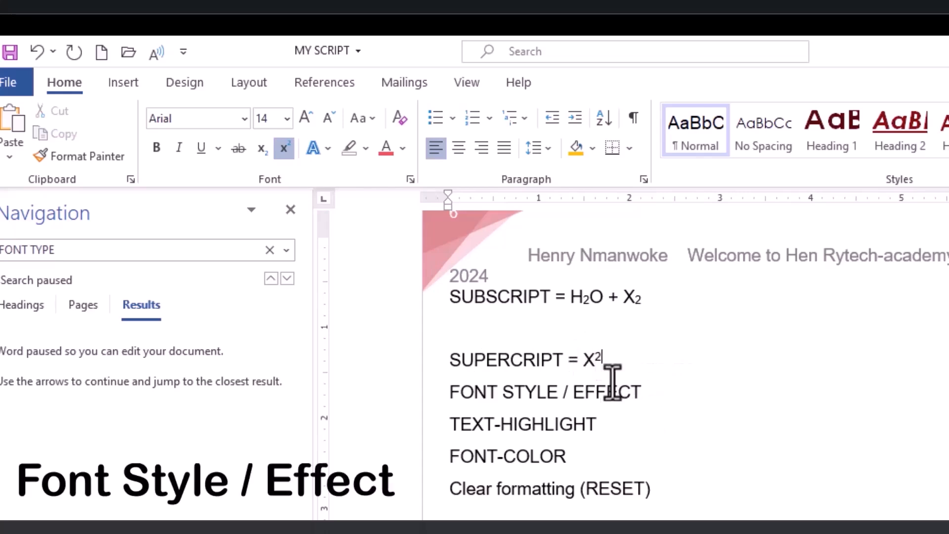
Step: Select the FONT STYLE / EFFECT line and give its text a gold theme color outline
triple_click(643, 393)
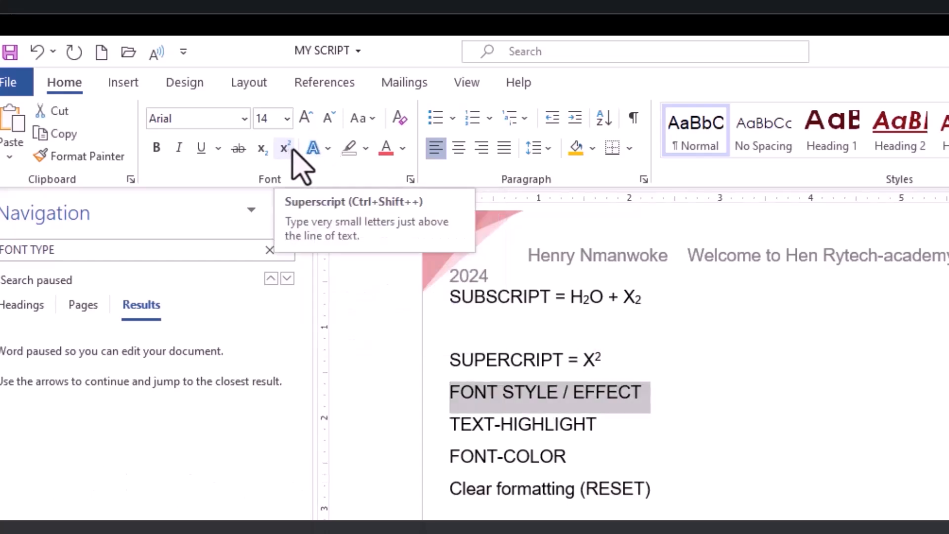
click(328, 149)
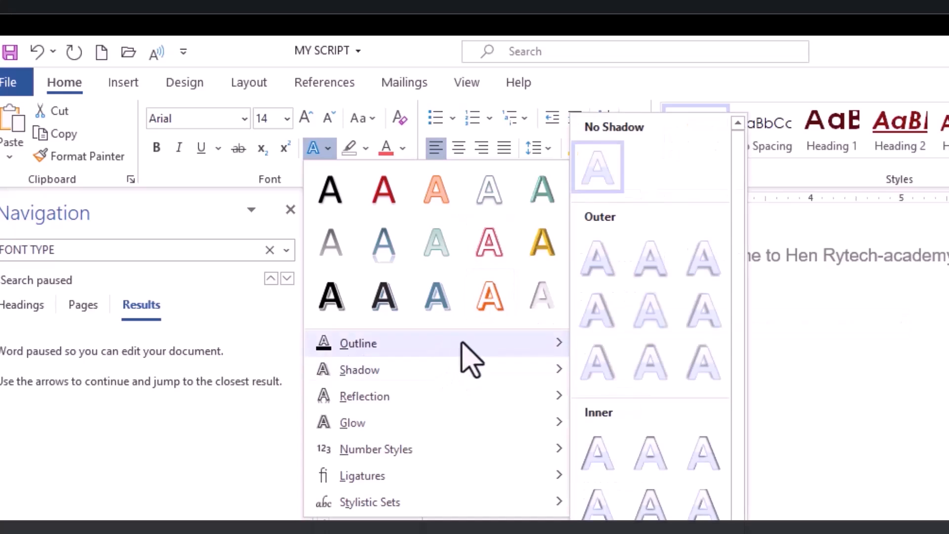
mouse_move(467, 343)
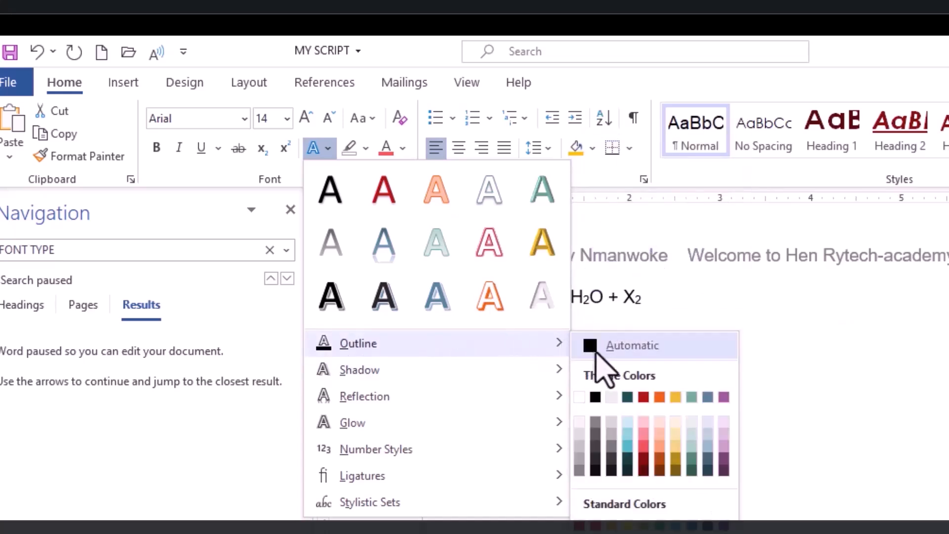
click(676, 397)
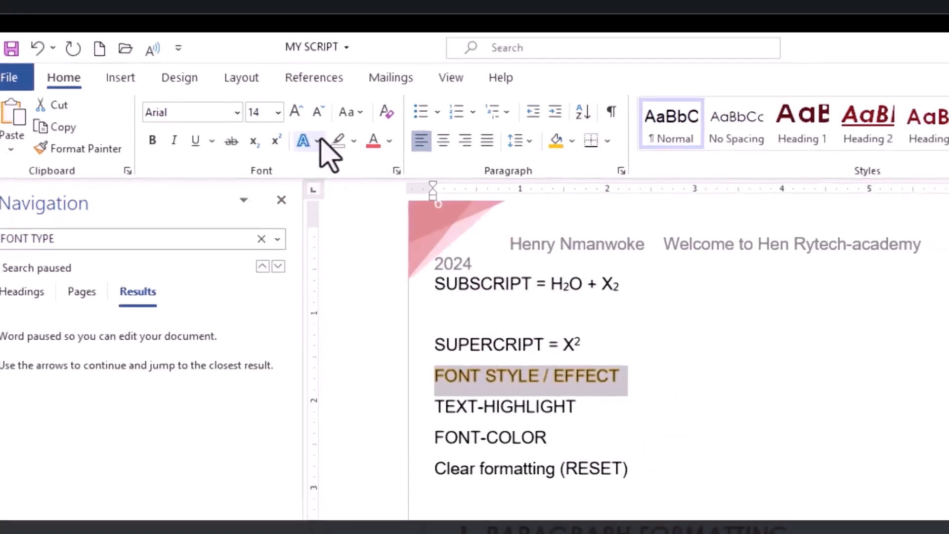
Step: Apply the first glow variation to the FONT STYLE / EFFECT line and deselect it
click(319, 141)
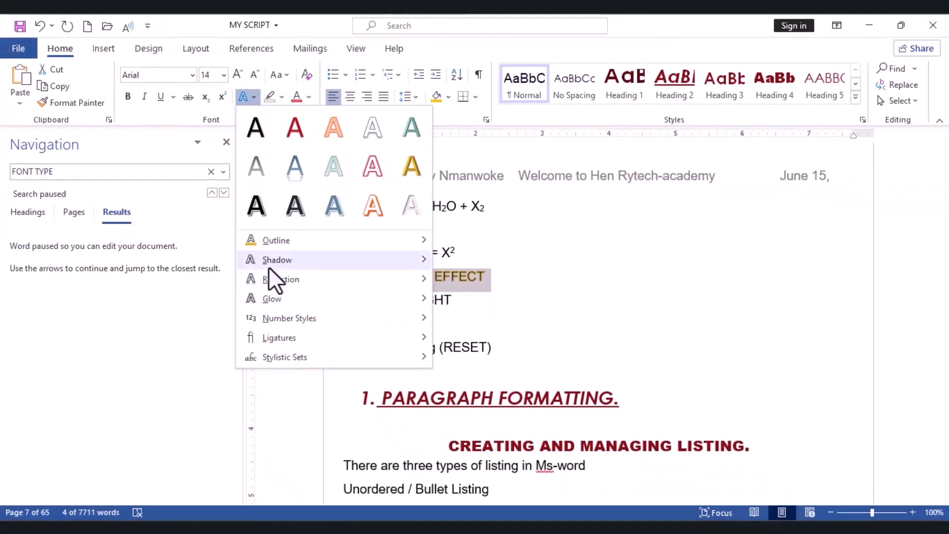
mouse_move(377, 352)
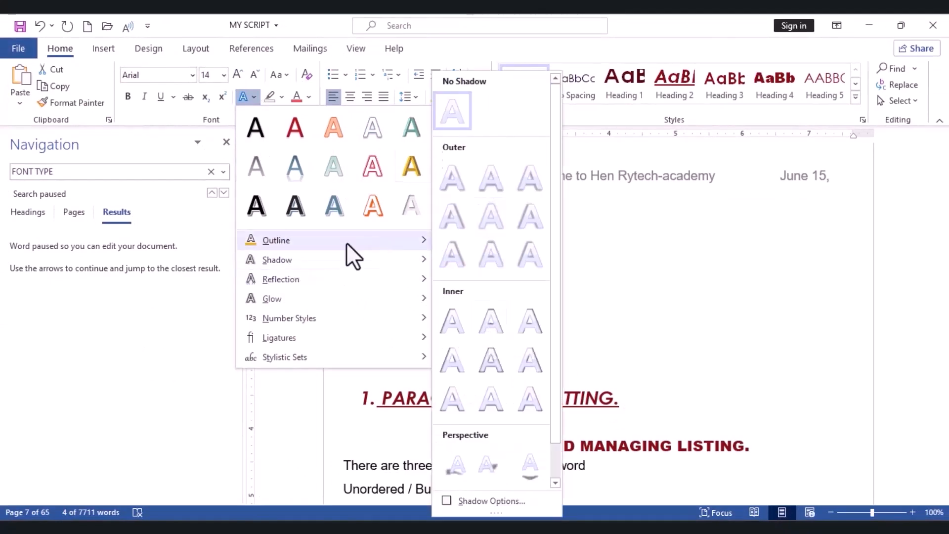
mouse_move(347, 284)
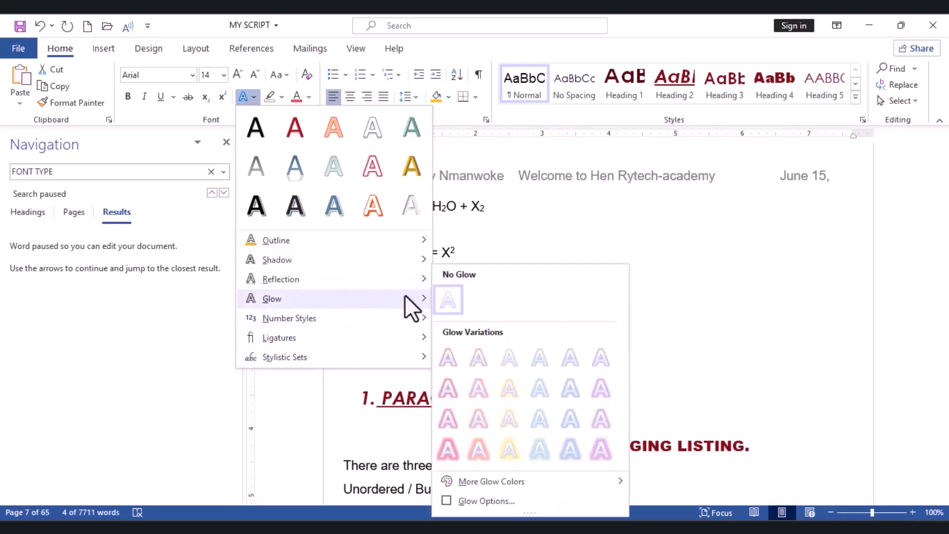
click(441, 360)
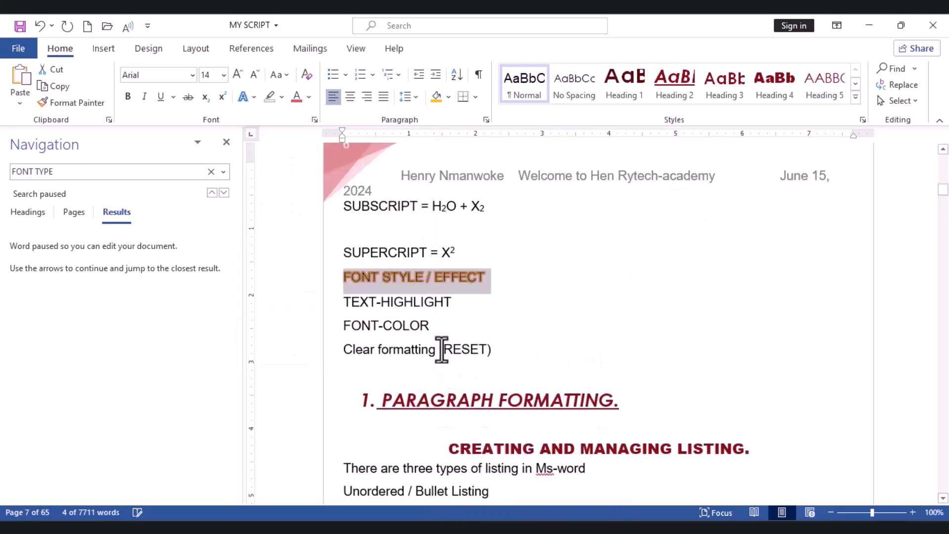
click(488, 312)
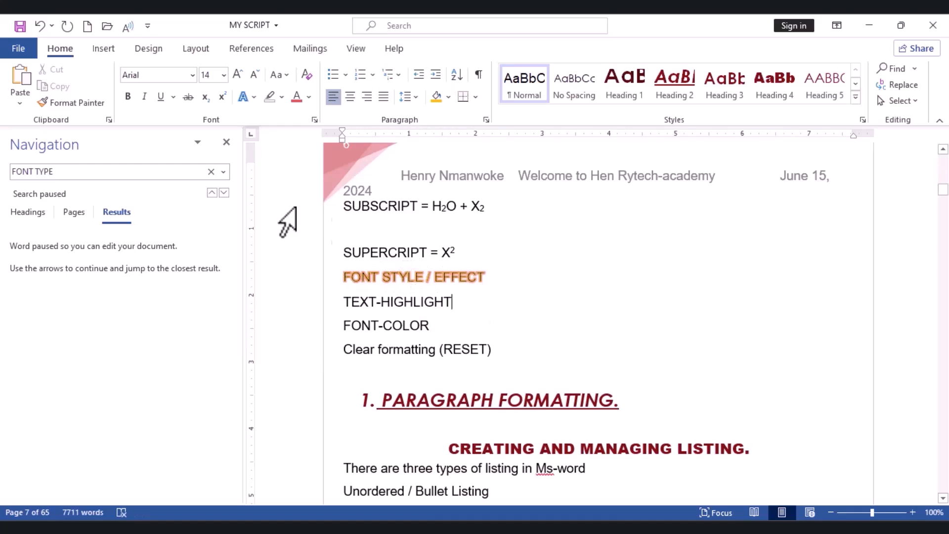
Step: Try the gold preset text effect with the cursor at the end of the TEXT-HIGHLIGHT line
click(255, 97)
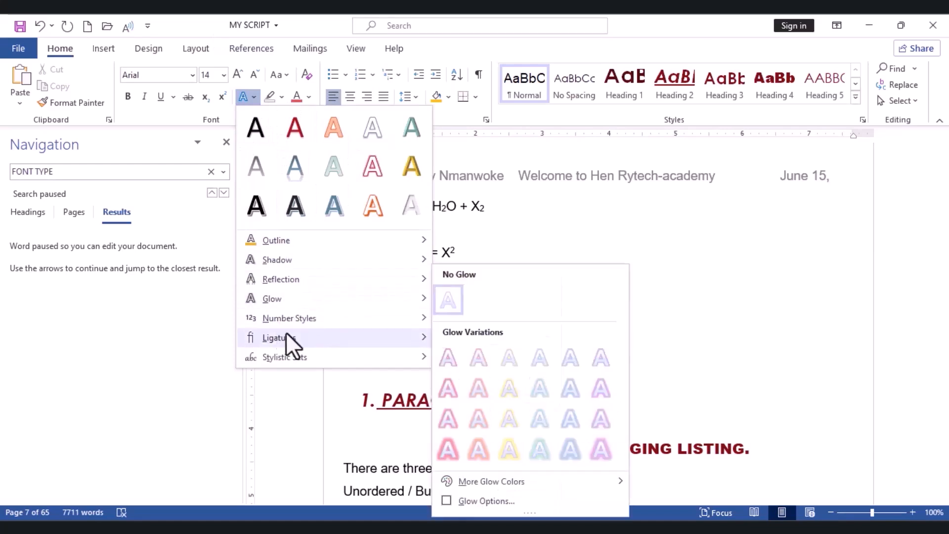
click(408, 167)
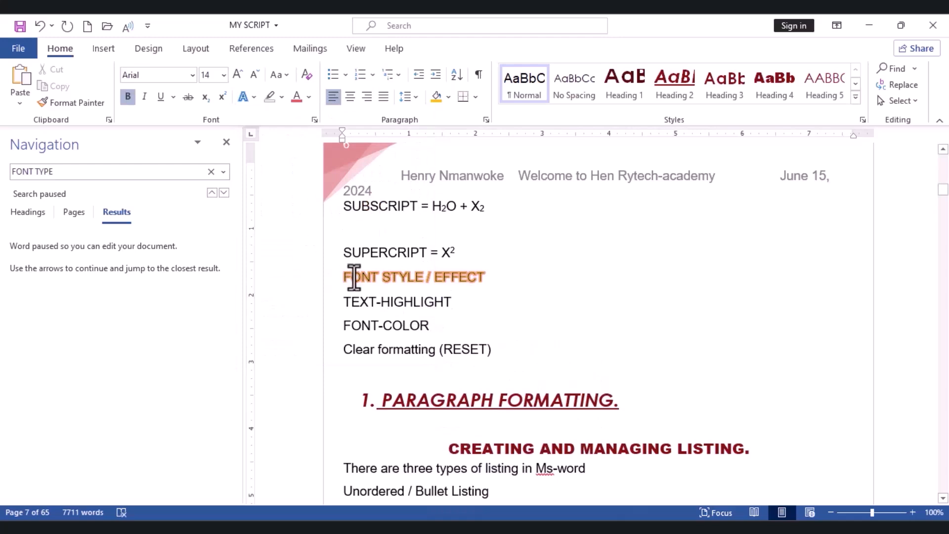
click(450, 301)
Step: Select the TEXT-HIGHLIGHT line, highlight it in blue, and deselect it
triple_click(450, 301)
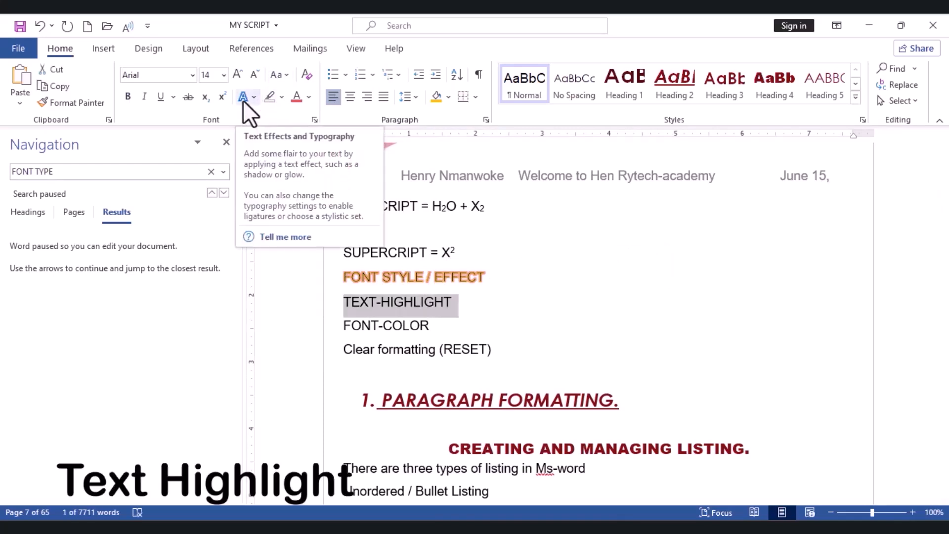
click(280, 98)
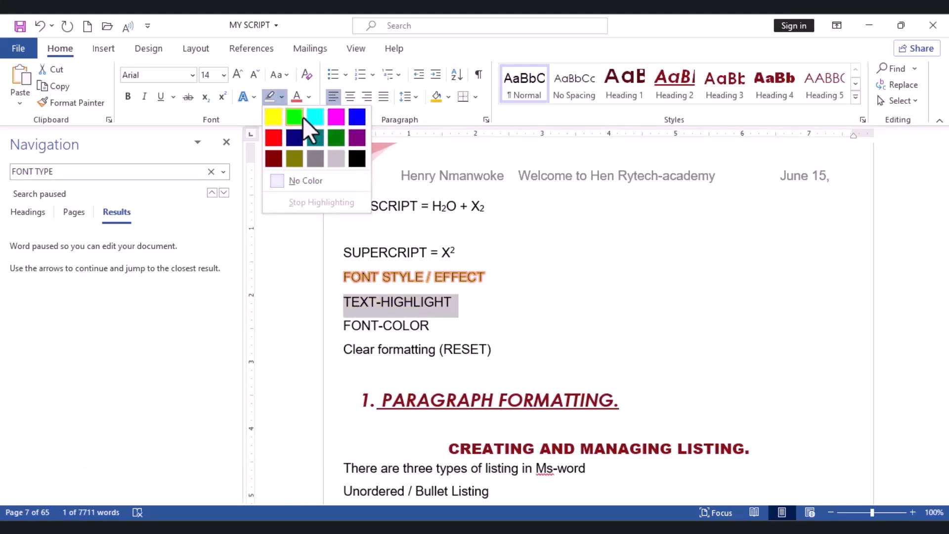
click(356, 115)
click(369, 244)
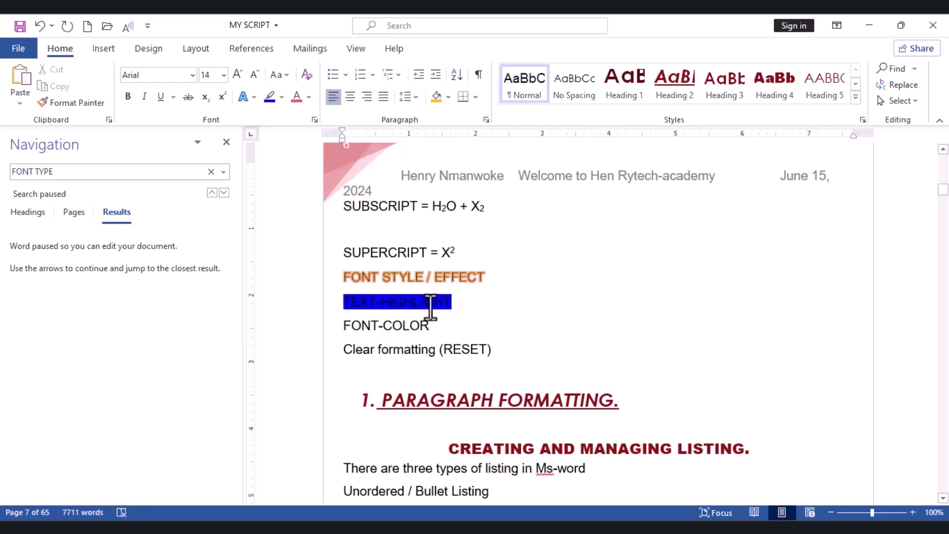
Step: Remove the blue highlight from the TEXT-HIGHLIGHT line by setting its highlight to No Color
drag(451, 306, 346, 312)
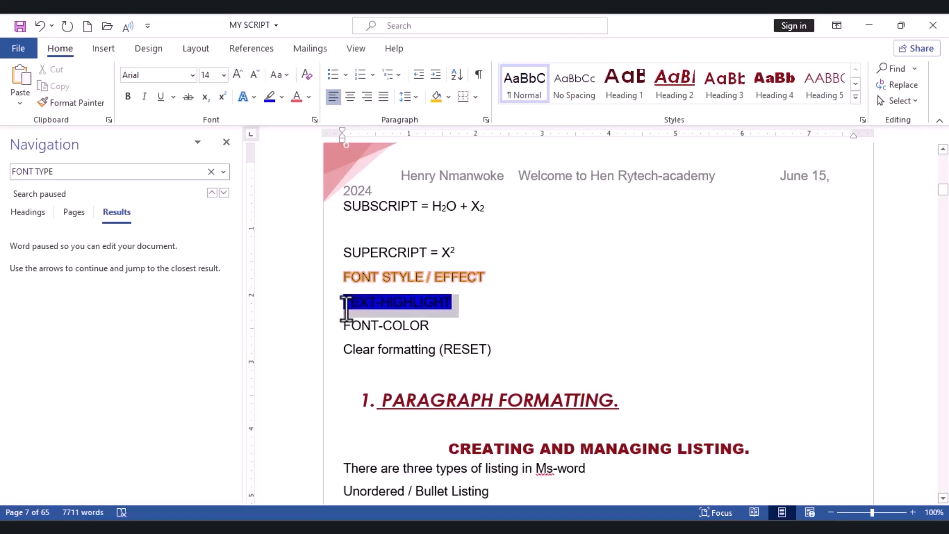
click(282, 98)
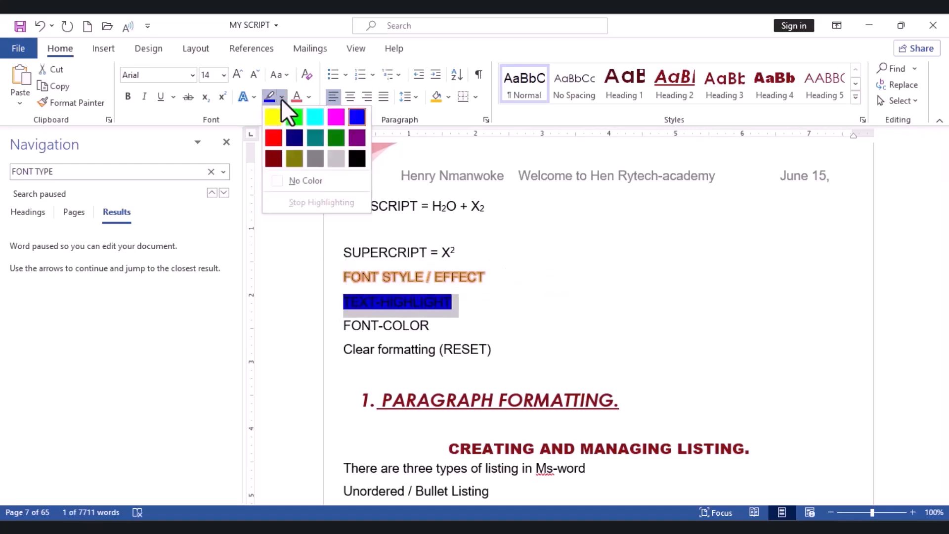
click(289, 180)
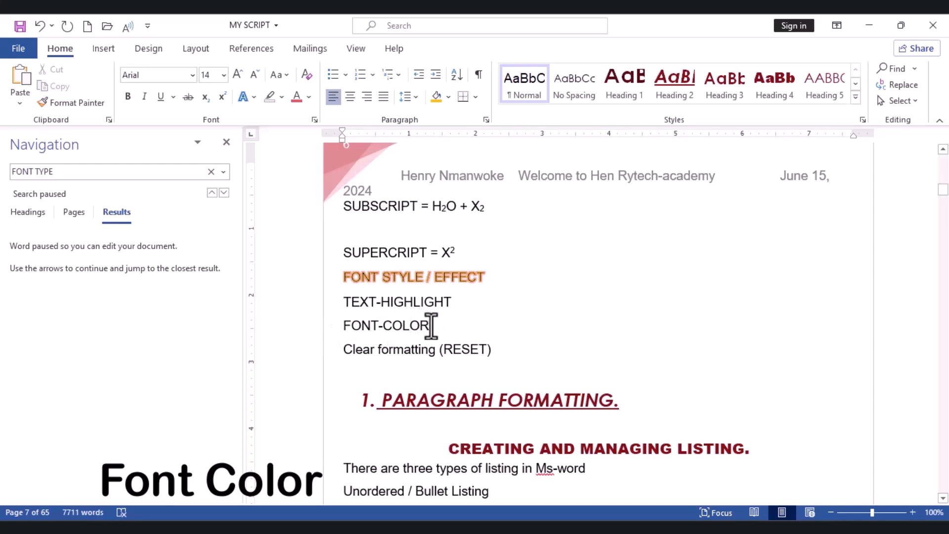
Step: Set the font color of the FONT-COLOR line to the purple theme color
drag(432, 326, 324, 330)
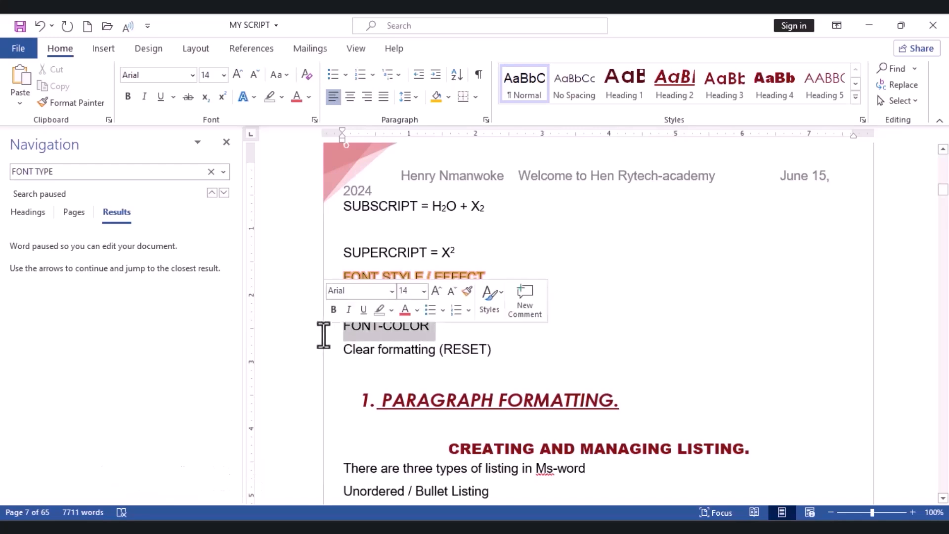
click(309, 97)
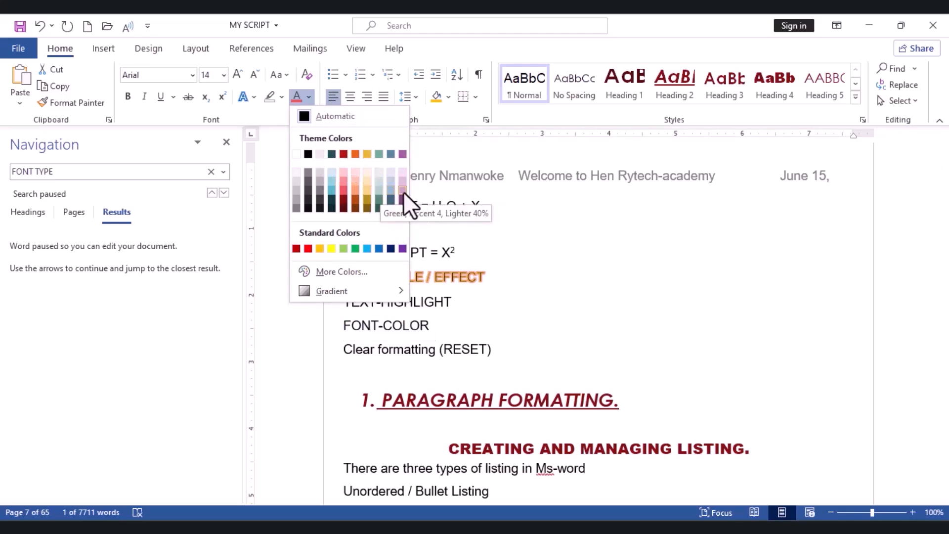
click(402, 153)
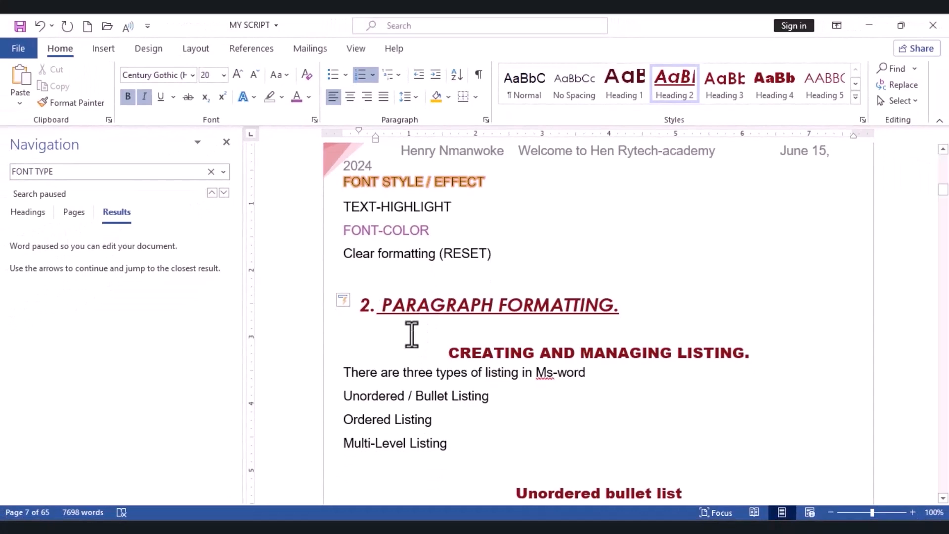
Step: Turn the wild animal names from Lion to Elephant into a bulleted list
click(411, 333)
key(Down)
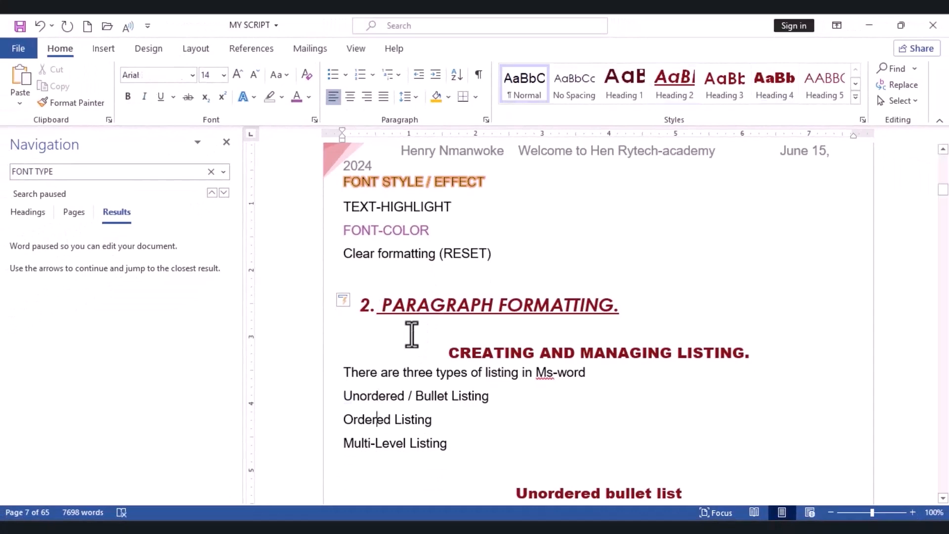
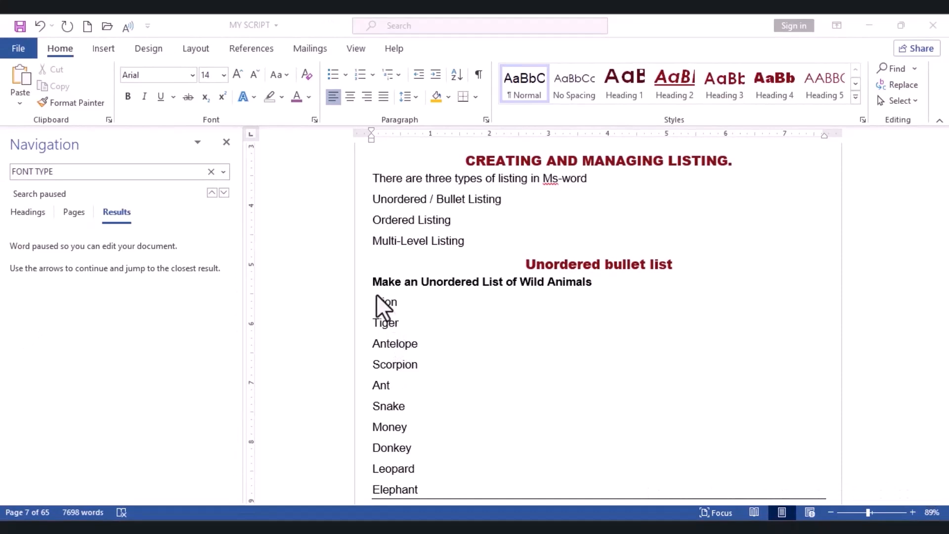
drag(376, 295, 435, 479)
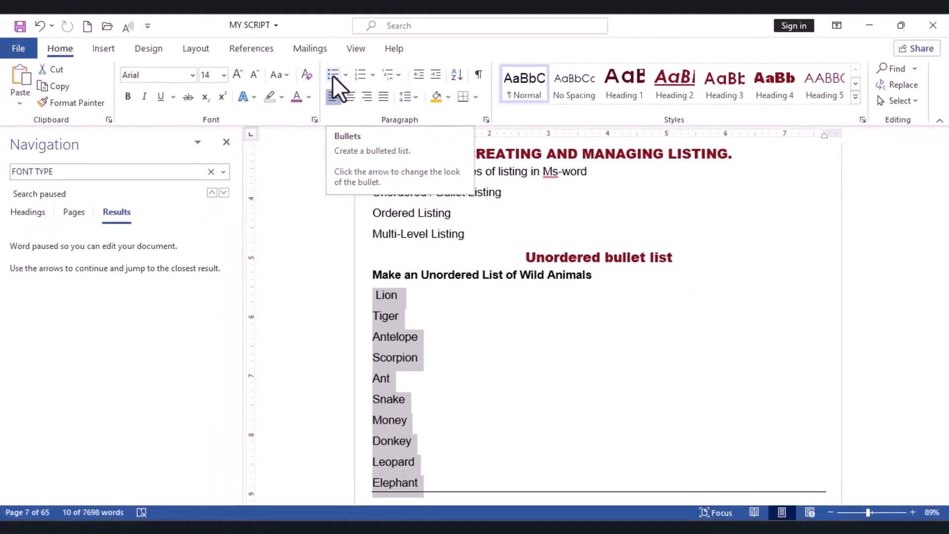
click(332, 75)
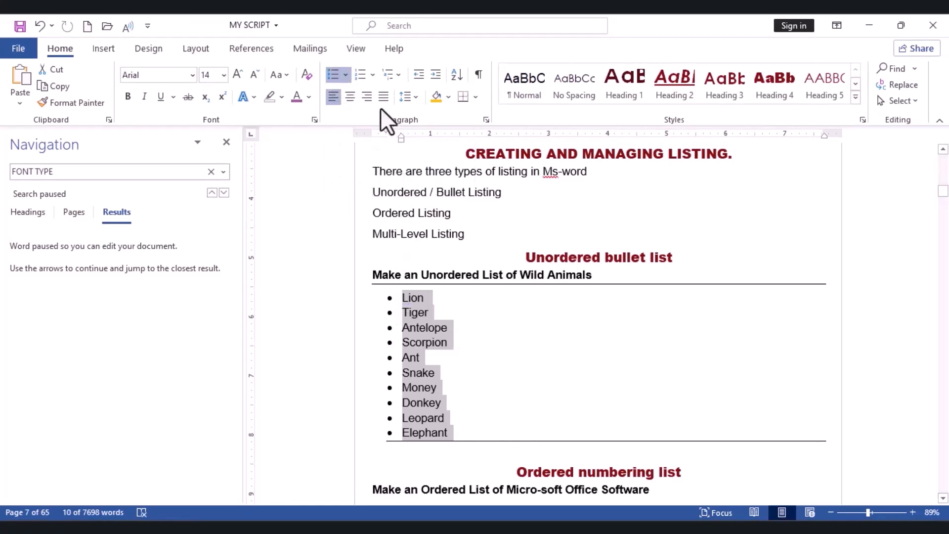
Step: Try four-diamond bullets on the wild animals list, switch it to check mark bullets, and deselect it
click(345, 75)
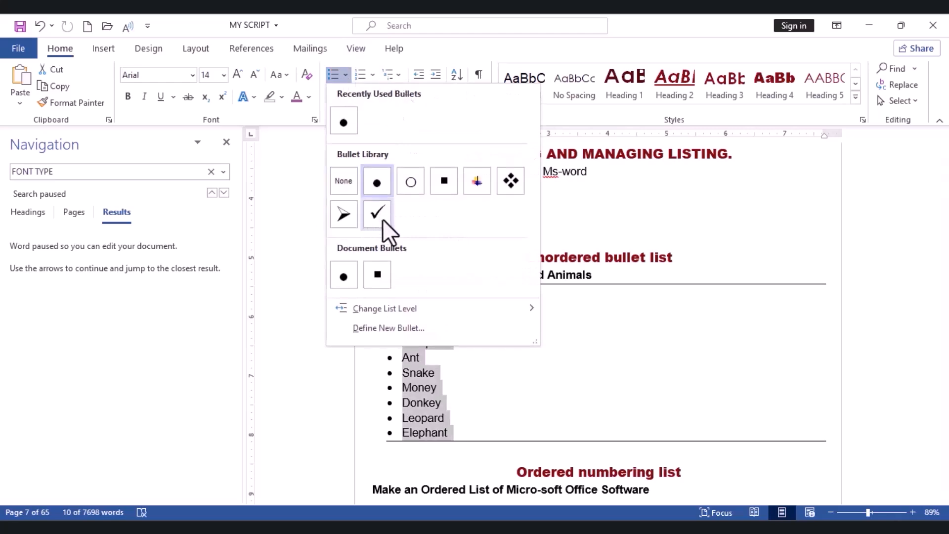
click(507, 181)
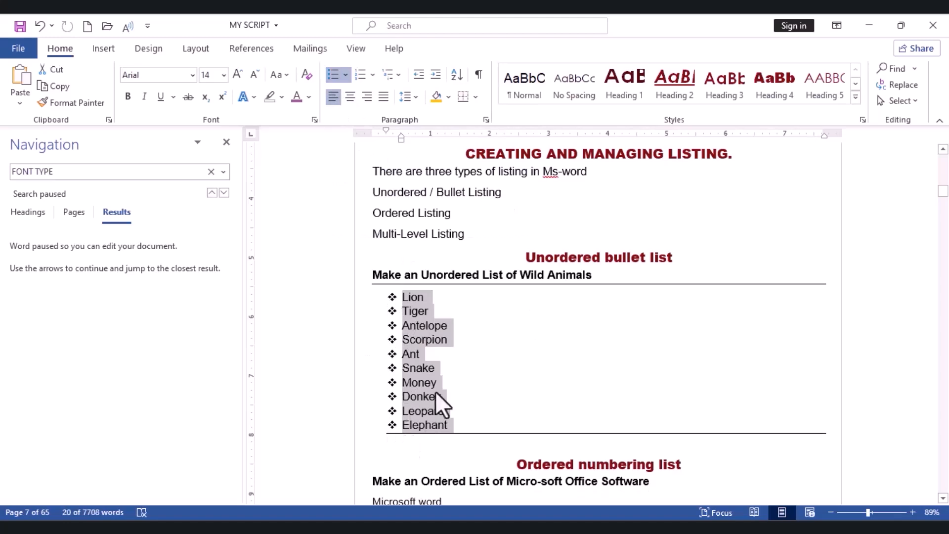
click(346, 74)
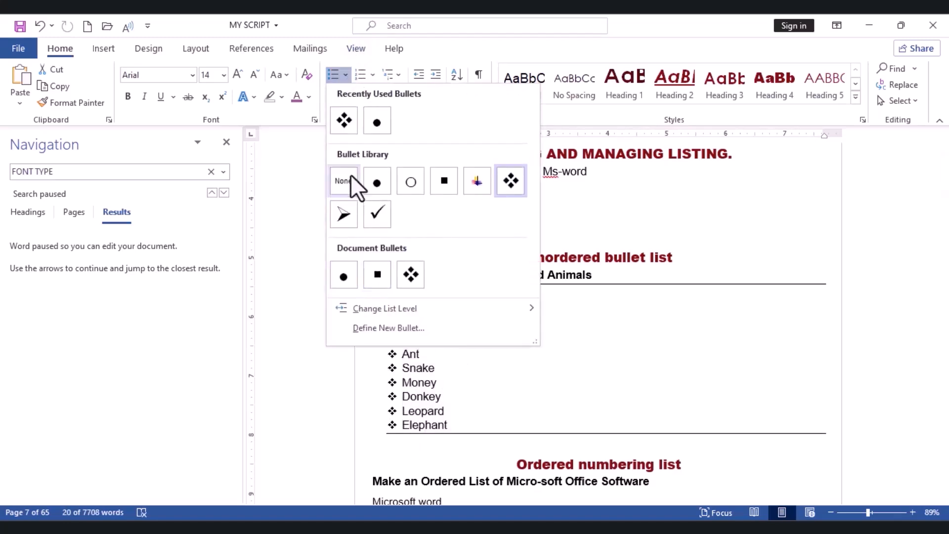
click(375, 211)
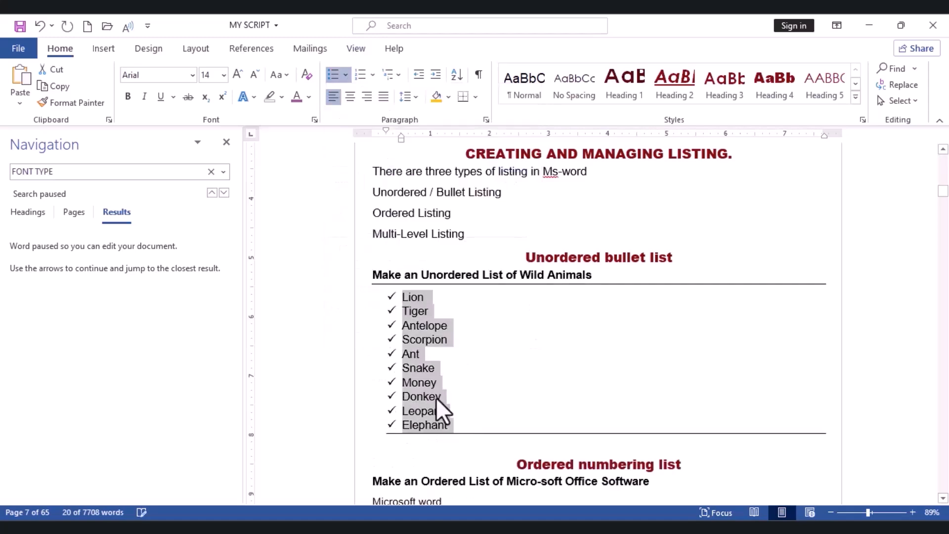
click(473, 387)
Step: Insert a slash between "Ordered" and "numbering" in the ordered list heading and add a page break above that heading
key(Down)
key(Down)
key(Down)
key(Down)
key(Down)
key(Down)
key(Down)
key(Down)
key(Down)
key(Down)
key(Down)
key(Down)
key(Down)
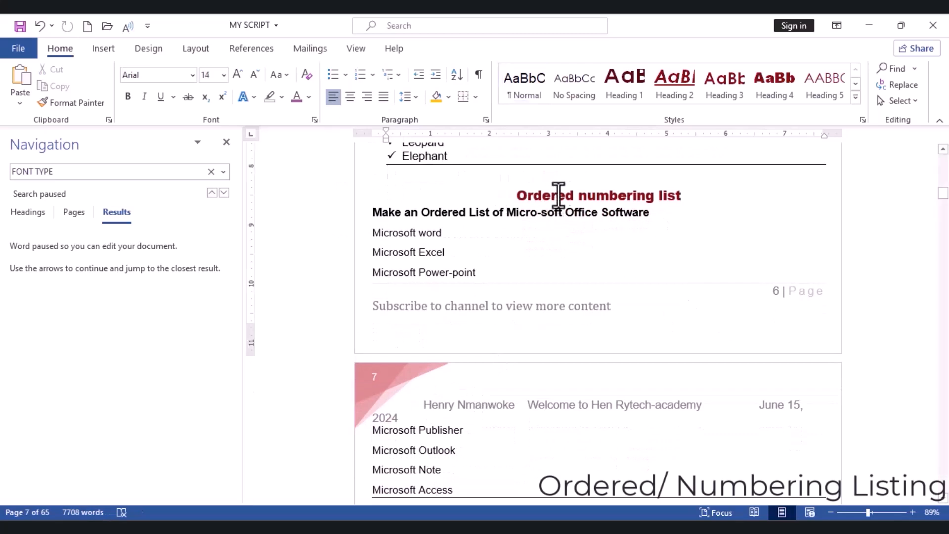
click(578, 195)
text(/)
click(543, 185)
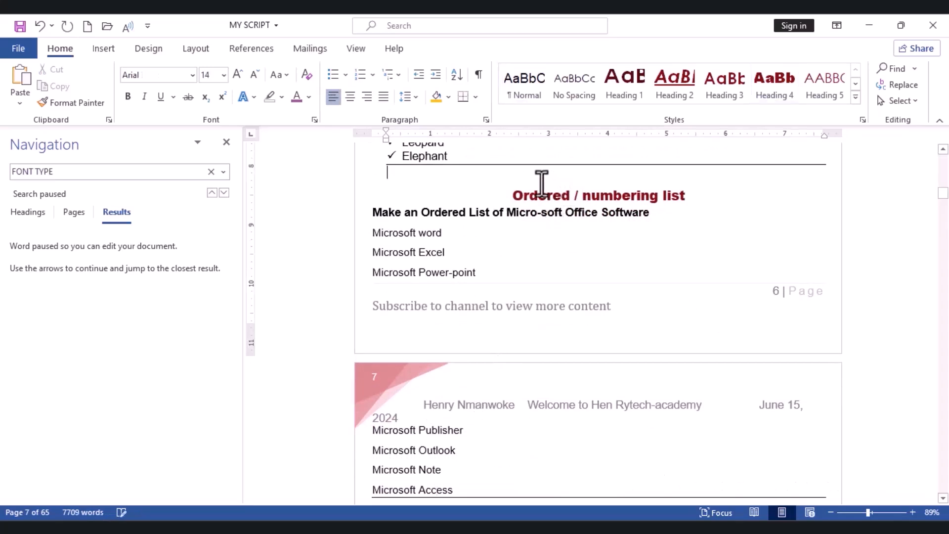
key(ctrl+Return)
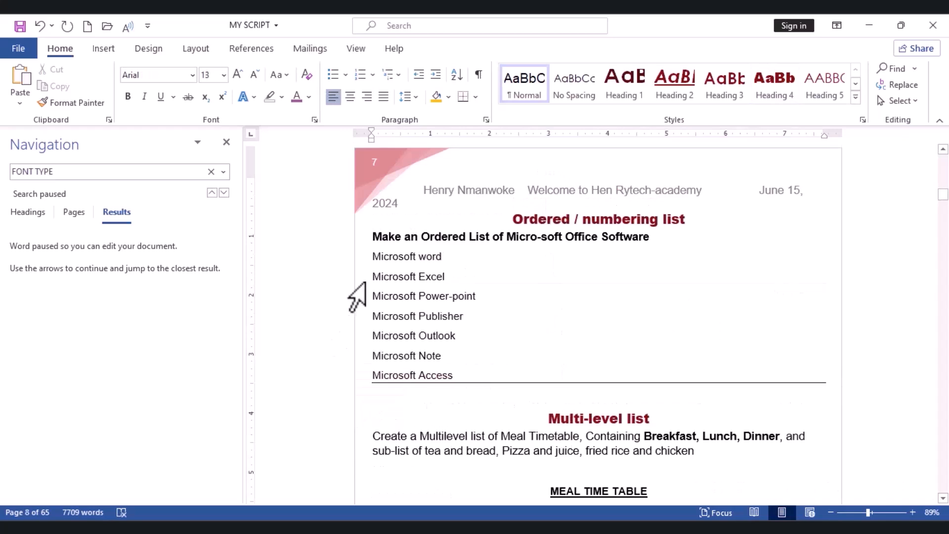
Step: Turn the Microsoft Office software names from Microsoft word to Microsoft Access into a 1, 2, 3 numbered list
drag(383, 267, 456, 375)
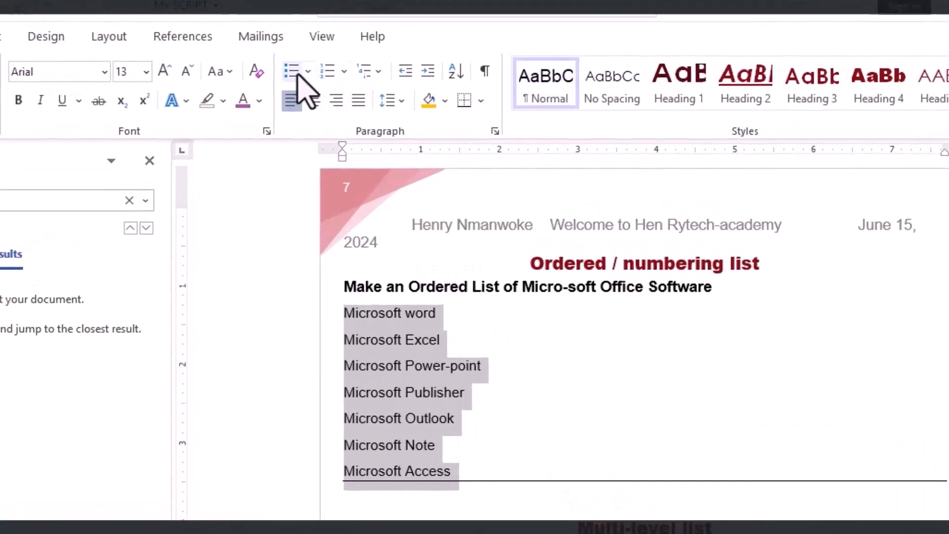
click(330, 74)
click(912, 339)
scroll(791, 366, up, 1)
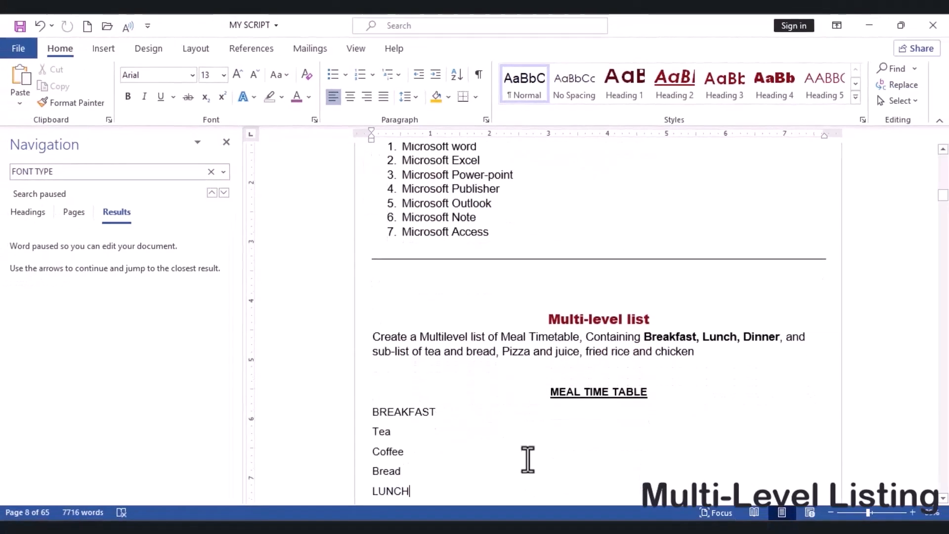
Step: Bold the BREAKFAST, LUNCH and DINNER lines under the MEAL TIME TABLE heading
scroll(529, 459, down, 6)
click(528, 460)
scroll(528, 460, up, 2)
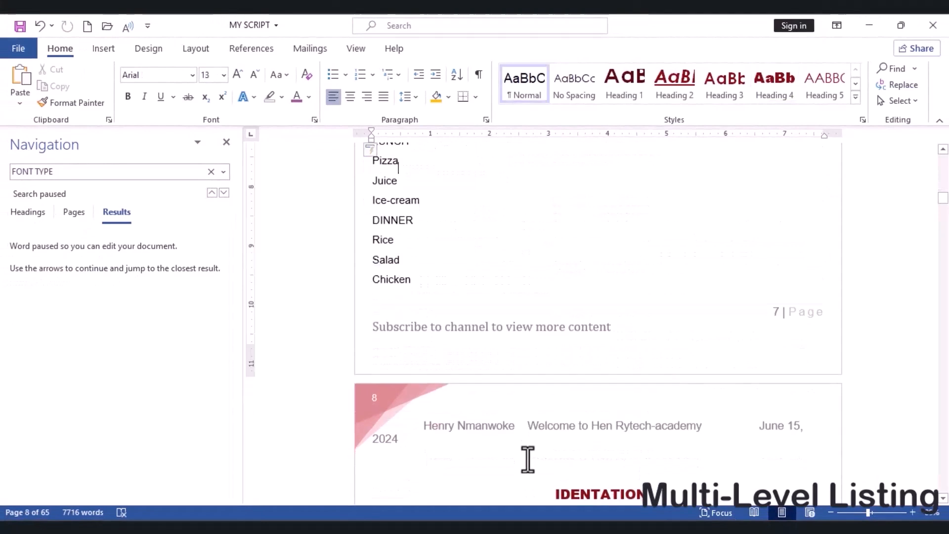
key(Up)
key(Up)
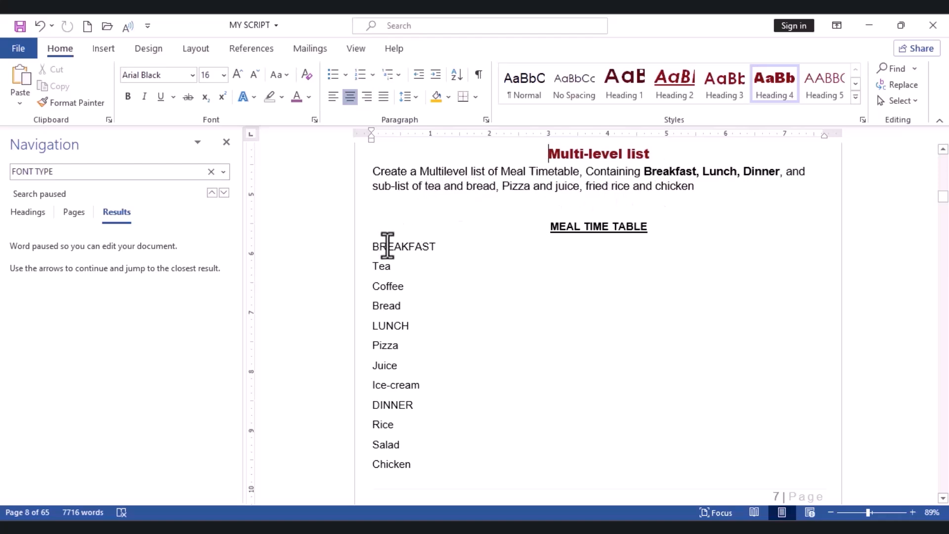
drag(372, 250, 436, 250)
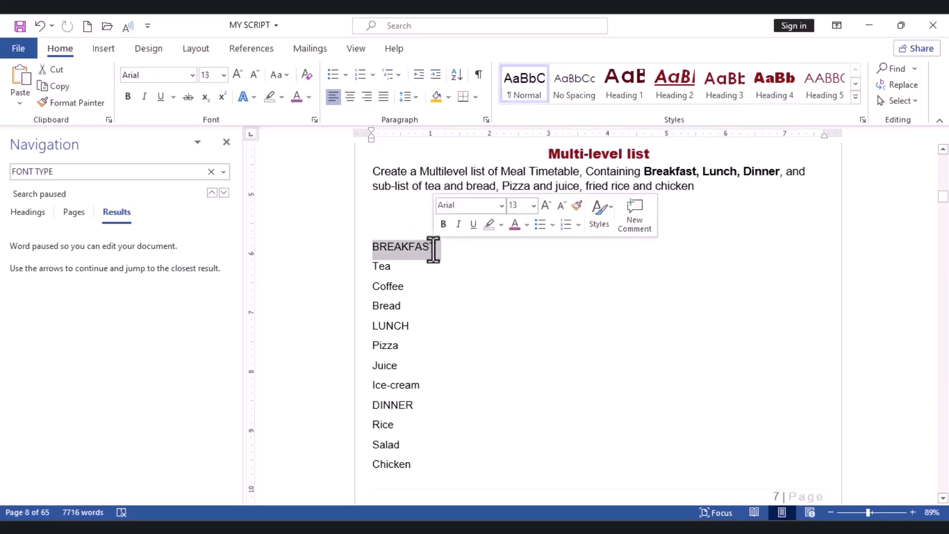
click(440, 228)
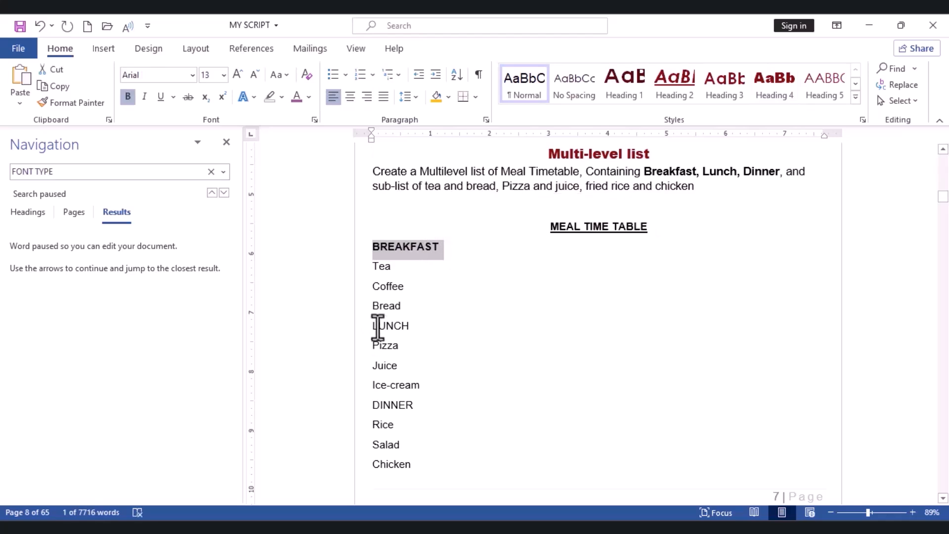
drag(372, 327, 410, 332)
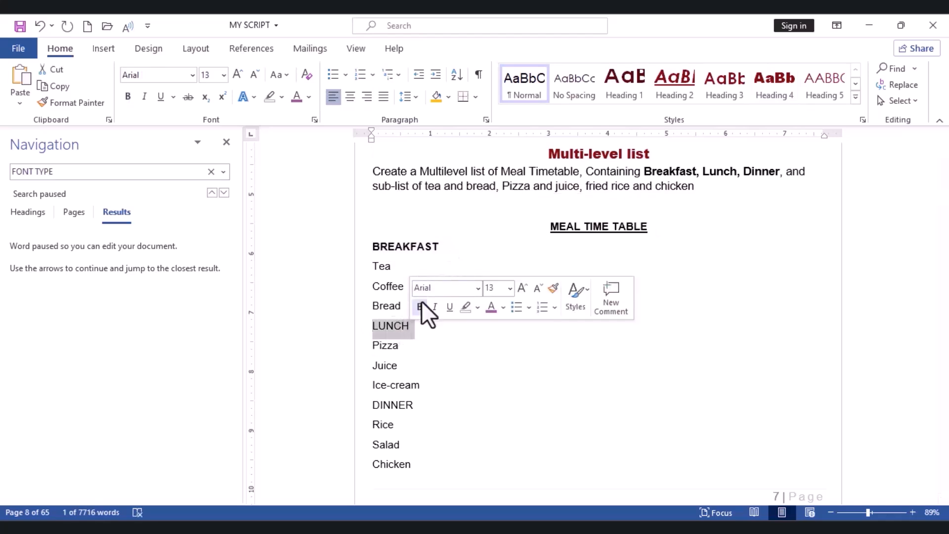
click(418, 306)
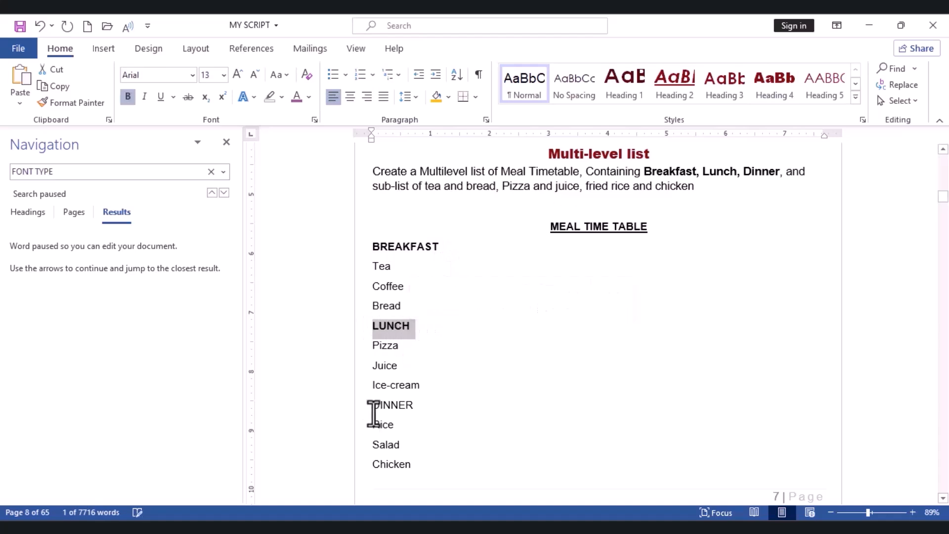
drag(372, 407, 423, 409)
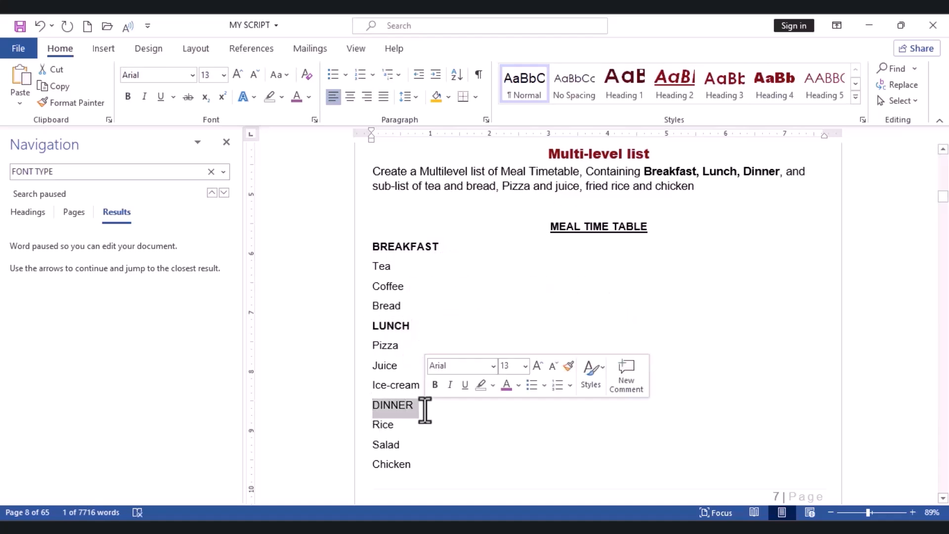
click(438, 381)
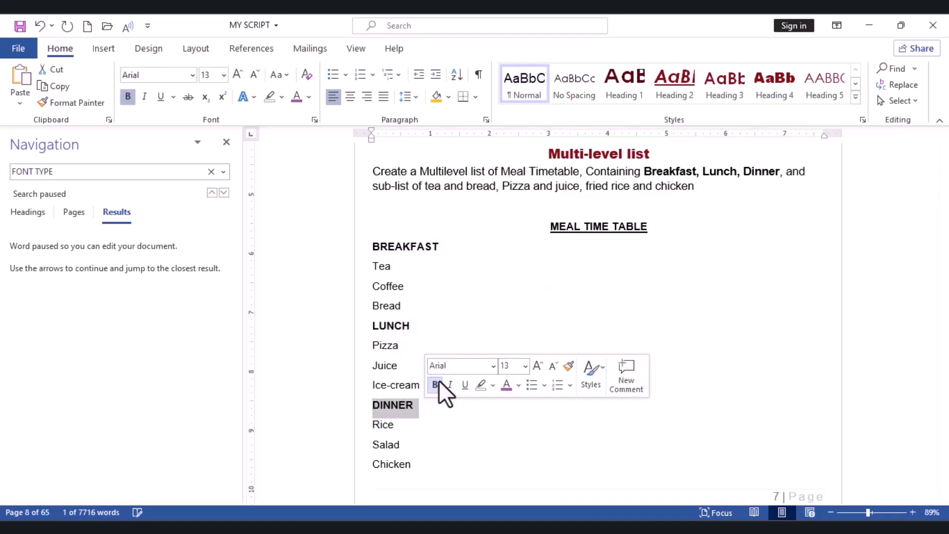
double_click(385, 270)
click(419, 276)
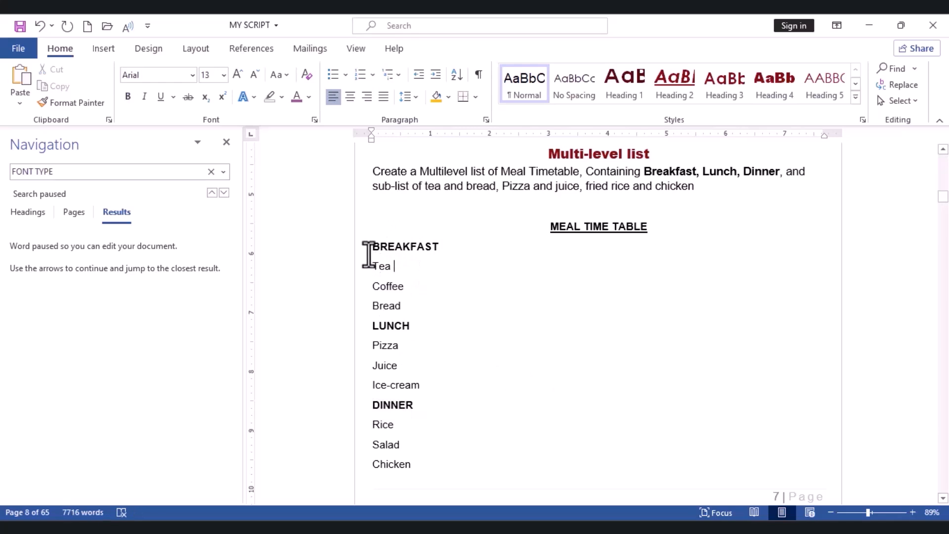
Step: Apply the 1. / a. / i. multilevel list format to all meal timetable lines from BREAKFAST to Chicken
drag(372, 246, 445, 462)
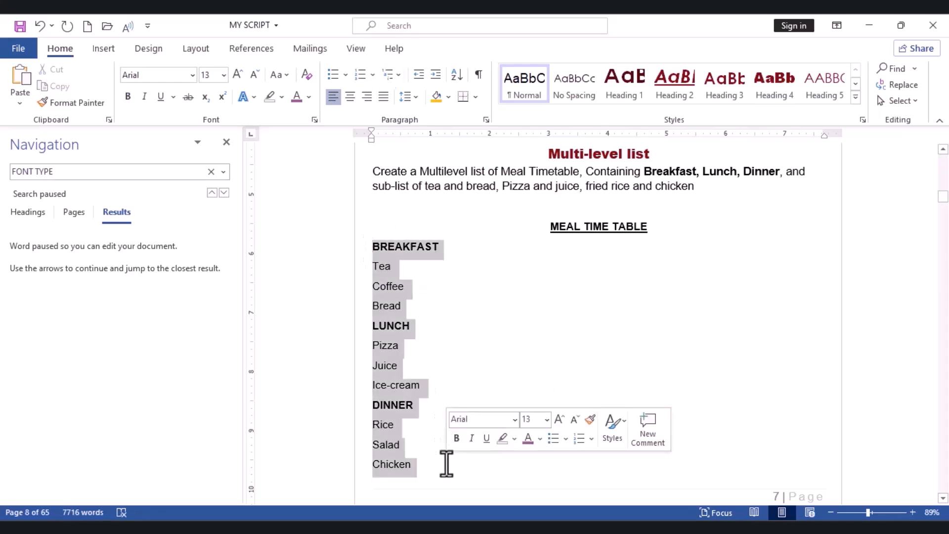
click(388, 79)
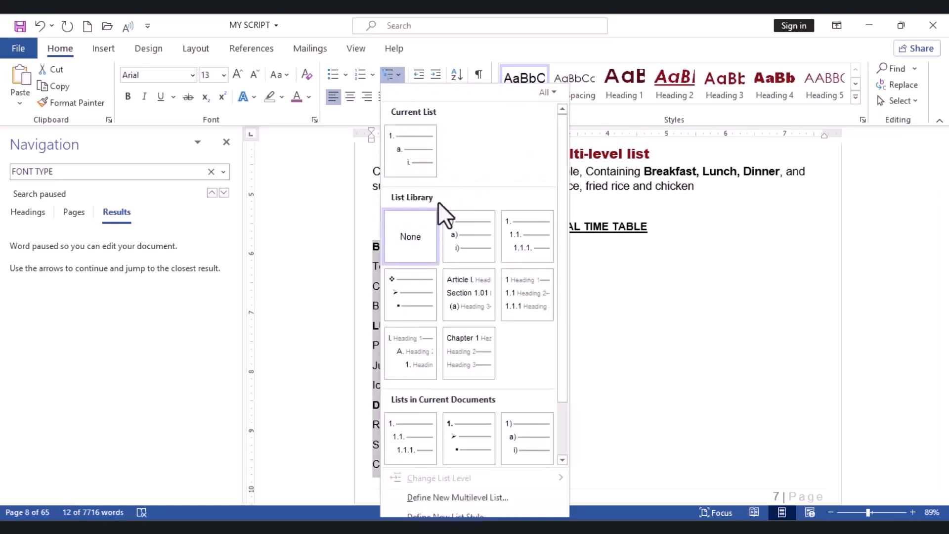
mouse_move(404, 145)
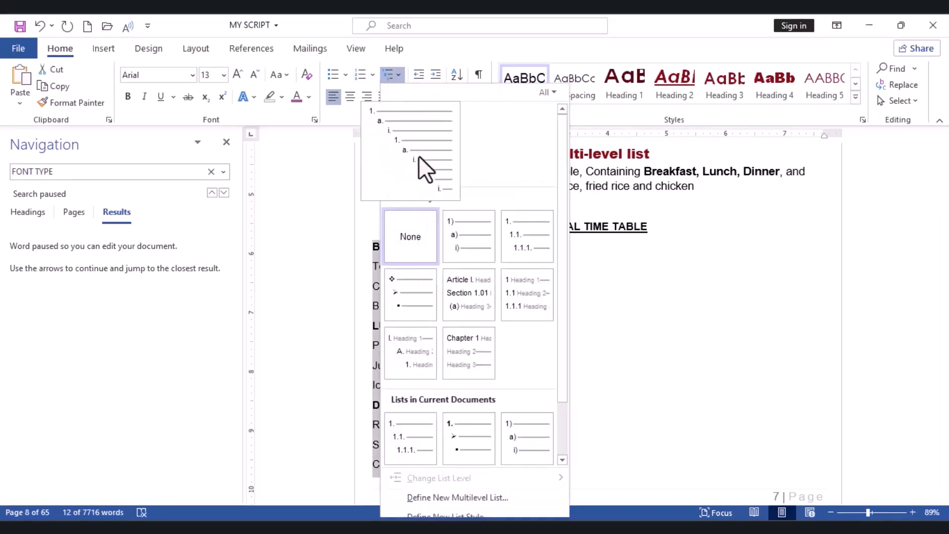
mouse_move(452, 221)
click(409, 146)
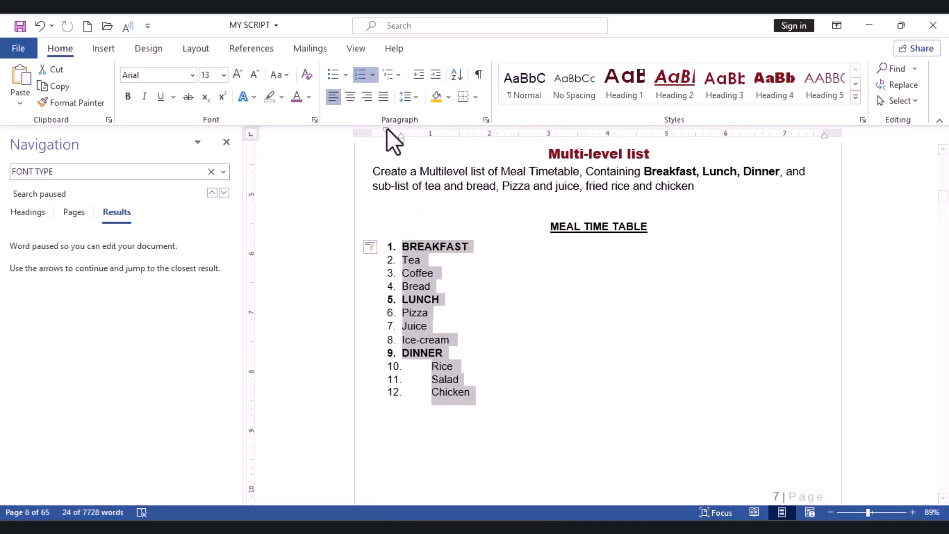
Step: Demote Tea, Coffee and Bread to second-level items a, b and c under BREAKFAST
click(402, 260)
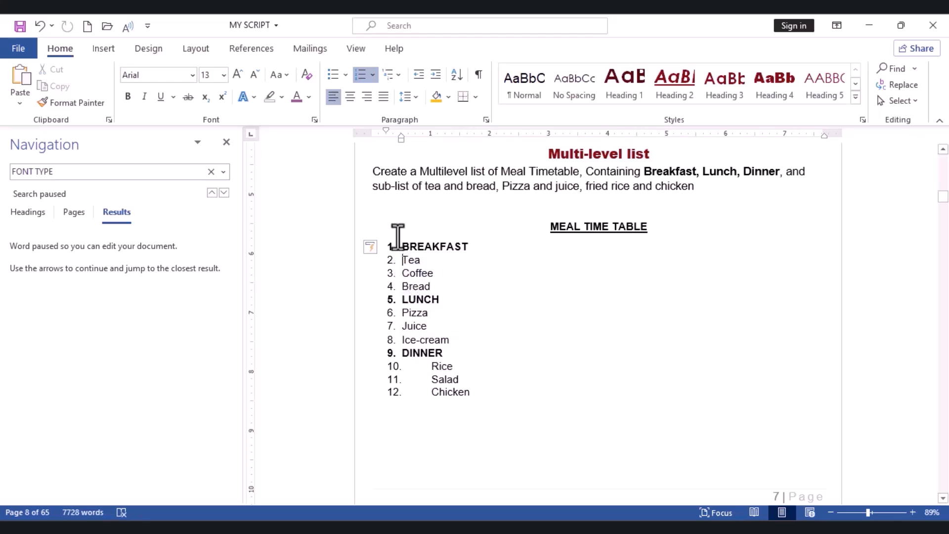
key(Tab)
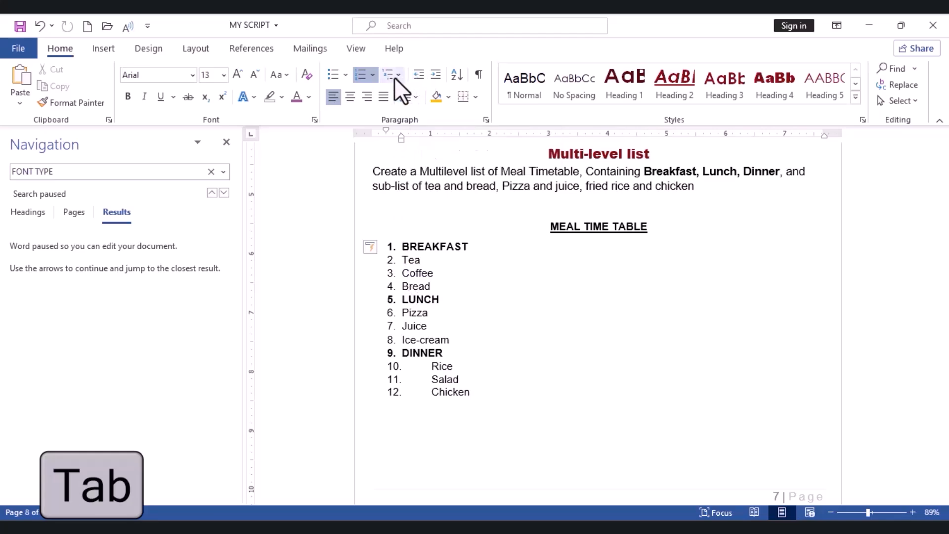
key(Tab)
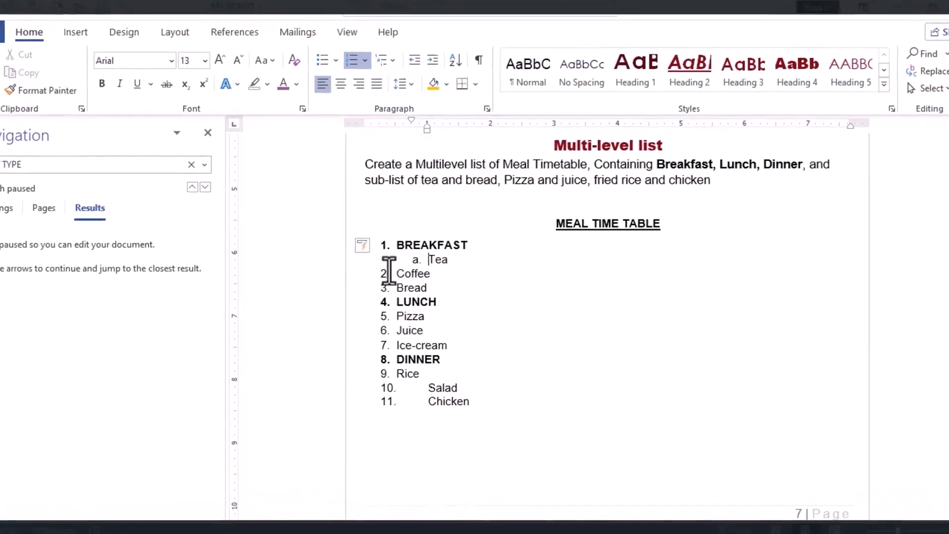
click(391, 273)
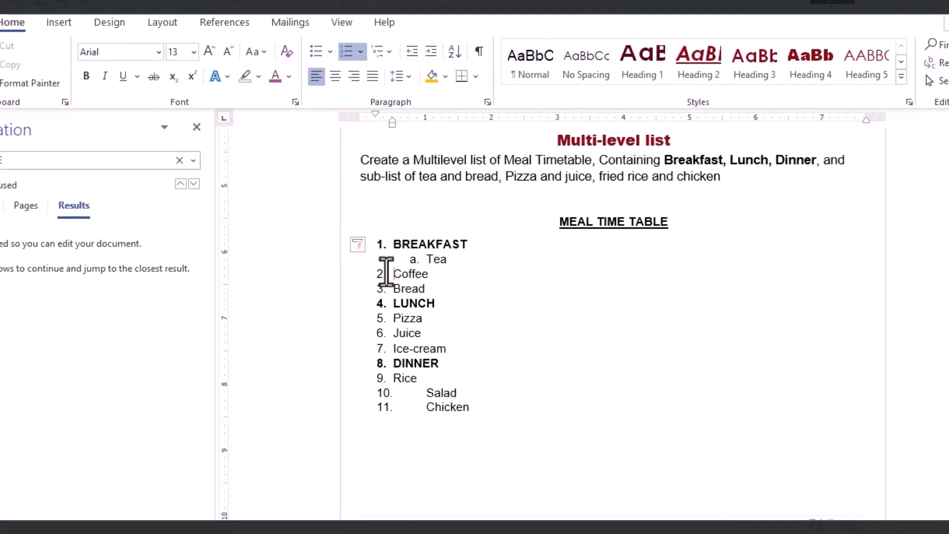
key(Tab)
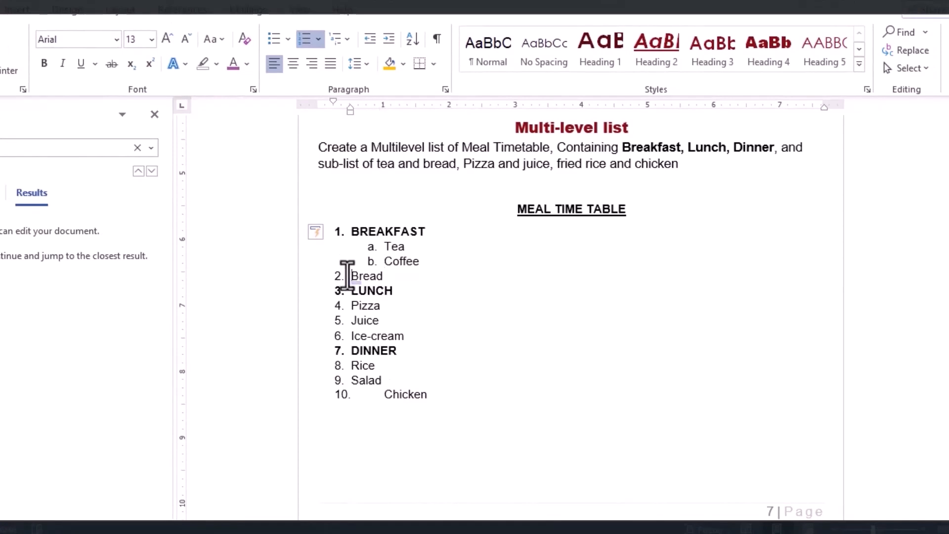
click(348, 276)
key(Tab)
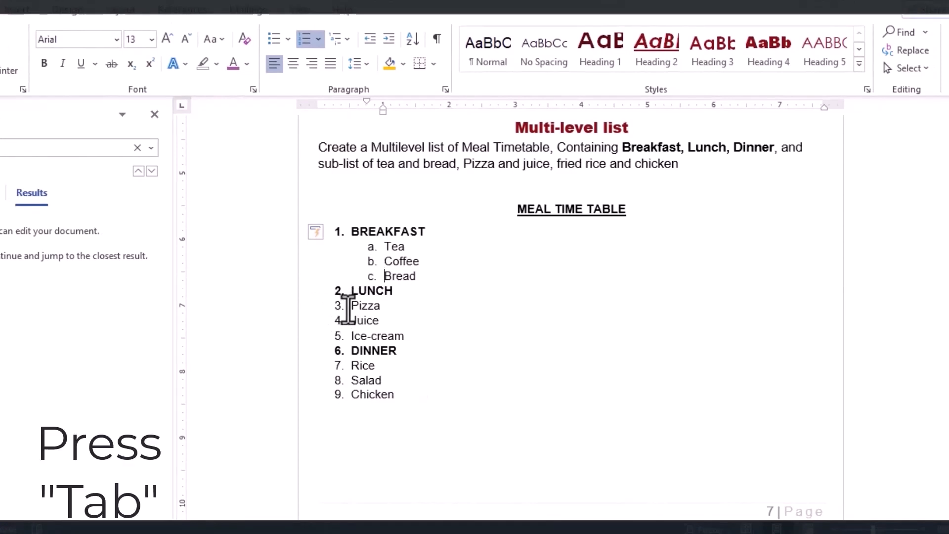
Step: Demote Pizza, Juice and Ice-cream to second-level items a, b and c under LUNCH
click(348, 305)
key(Tab)
click(347, 319)
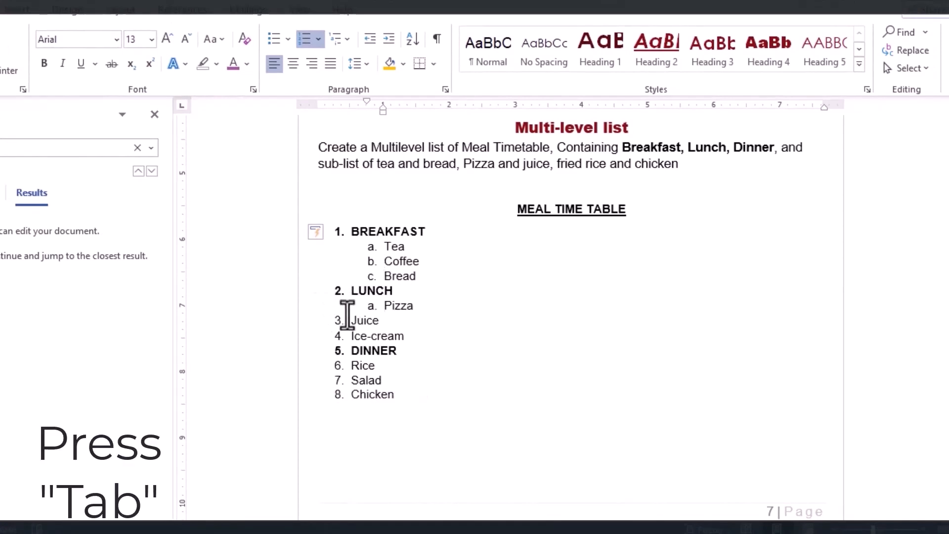
key(Tab)
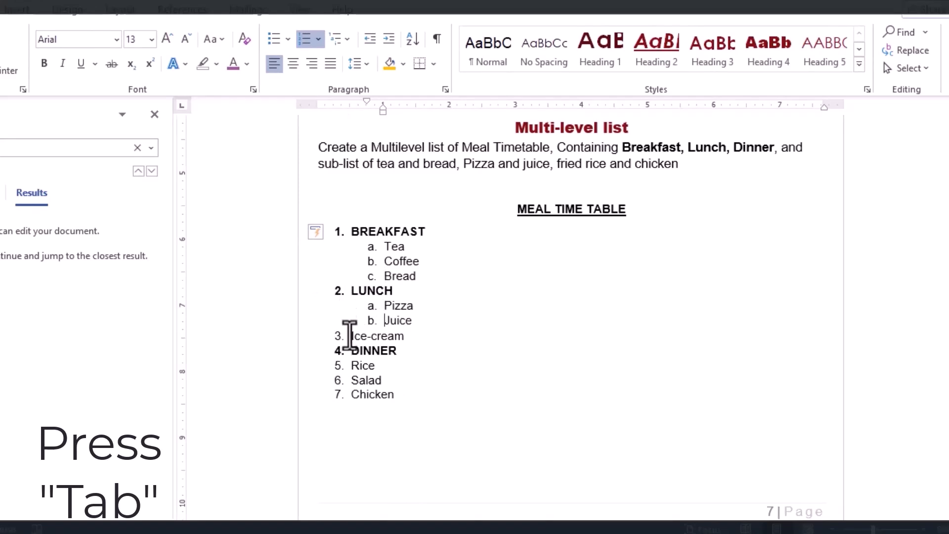
key(Tab)
click(350, 337)
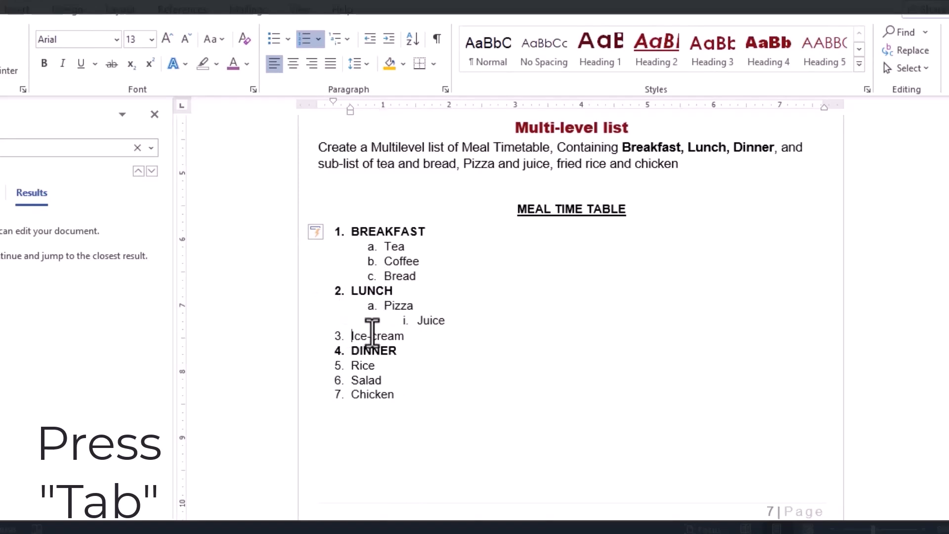
key(ctrl+z)
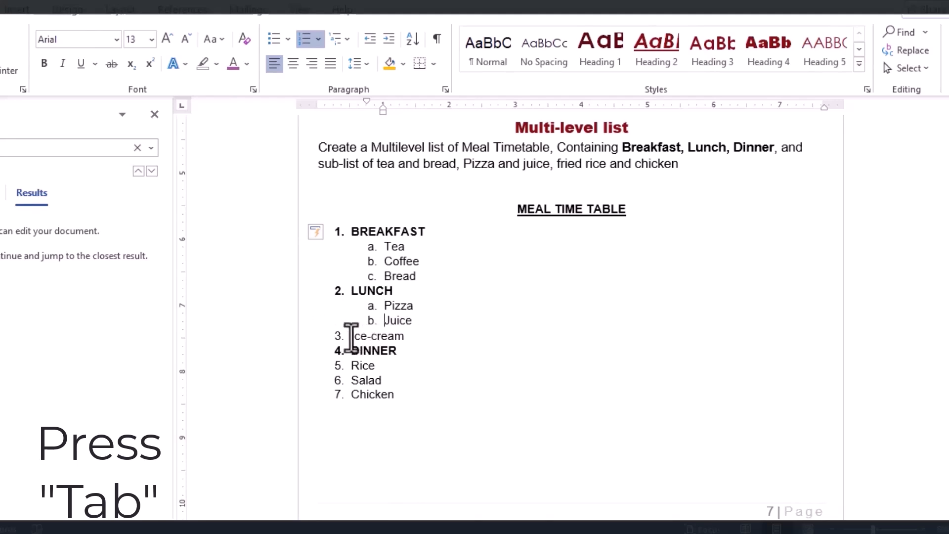
key(Tab)
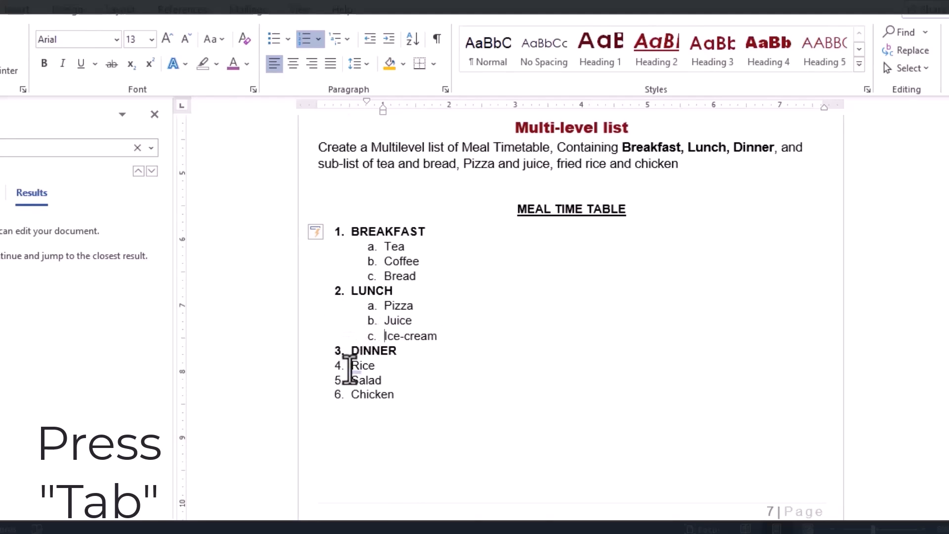
Step: Demote Rice, Salad and Chicken to second-level items a, b and c under DINNER
key(Tab)
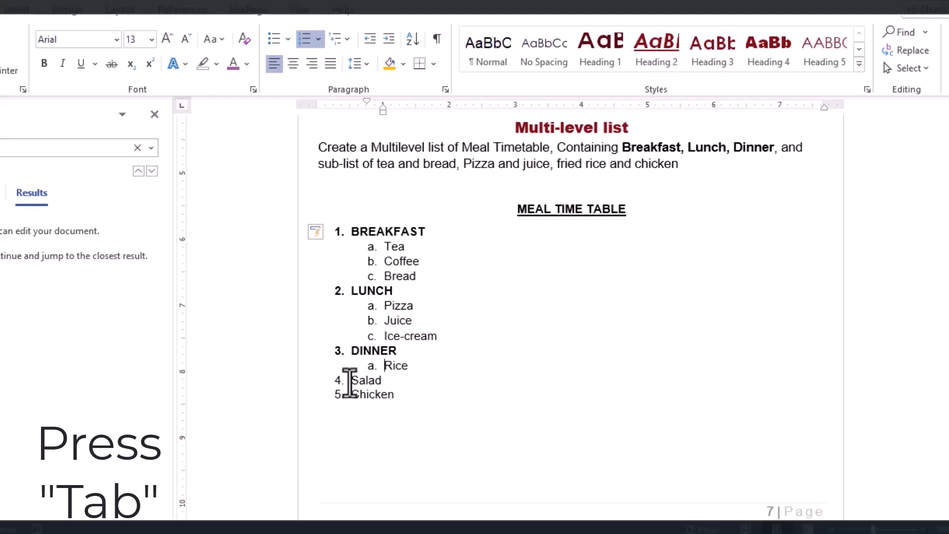
click(352, 380)
key(Tab)
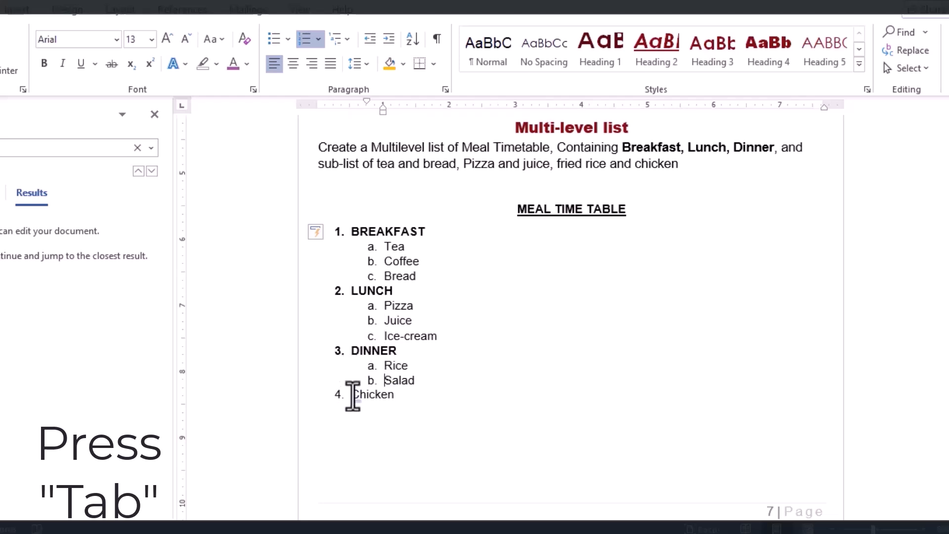
click(354, 395)
key(Tab)
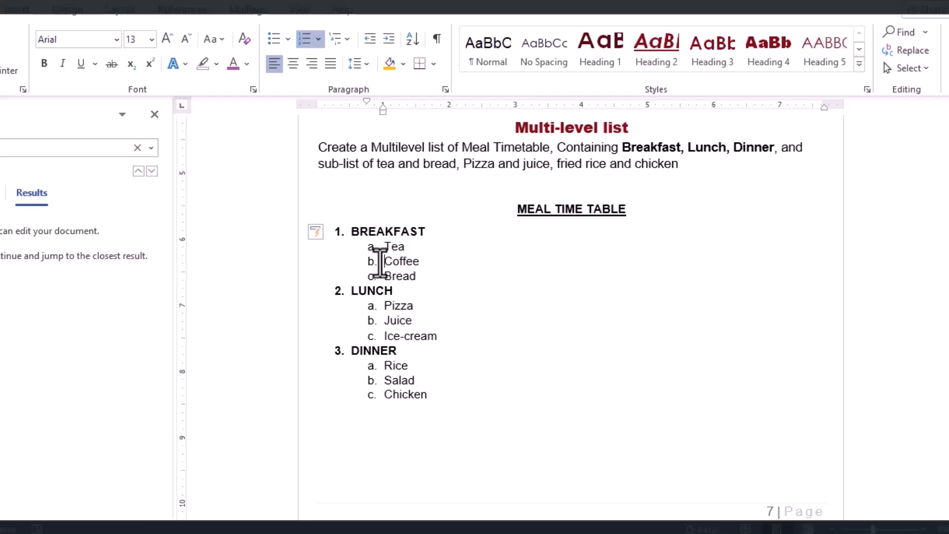
Step: Demote Coffee, Juice and Salad to third-level items numbered i under Tea, Pizza and Rice
key(Tab)
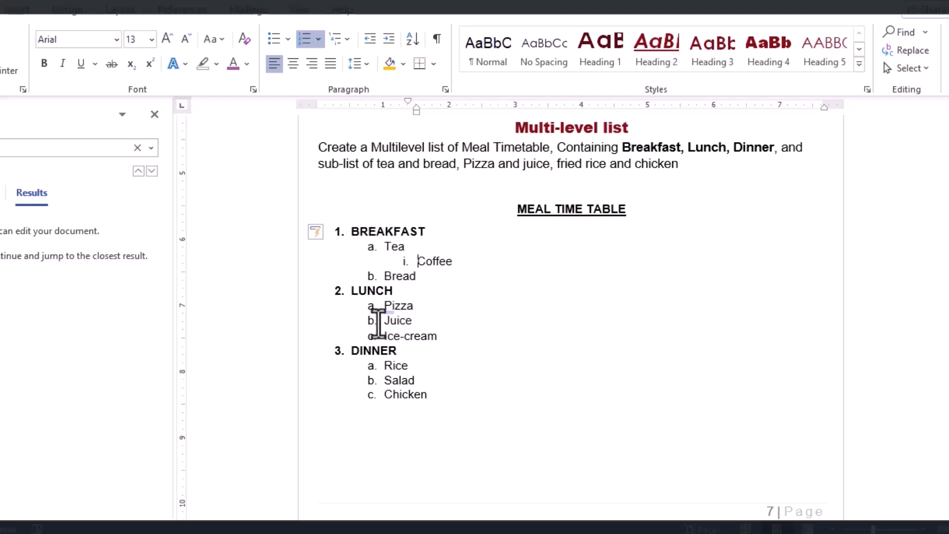
key(Tab)
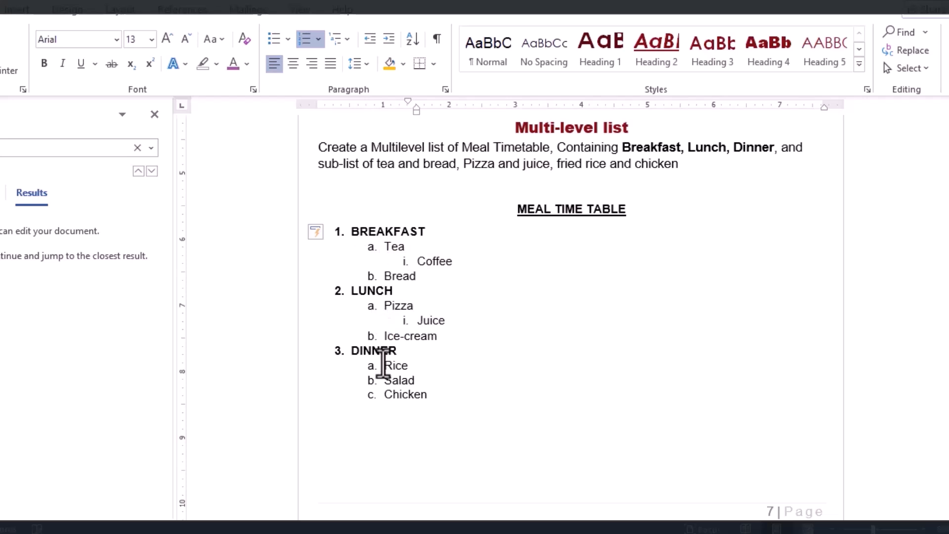
click(385, 381)
key(Tab)
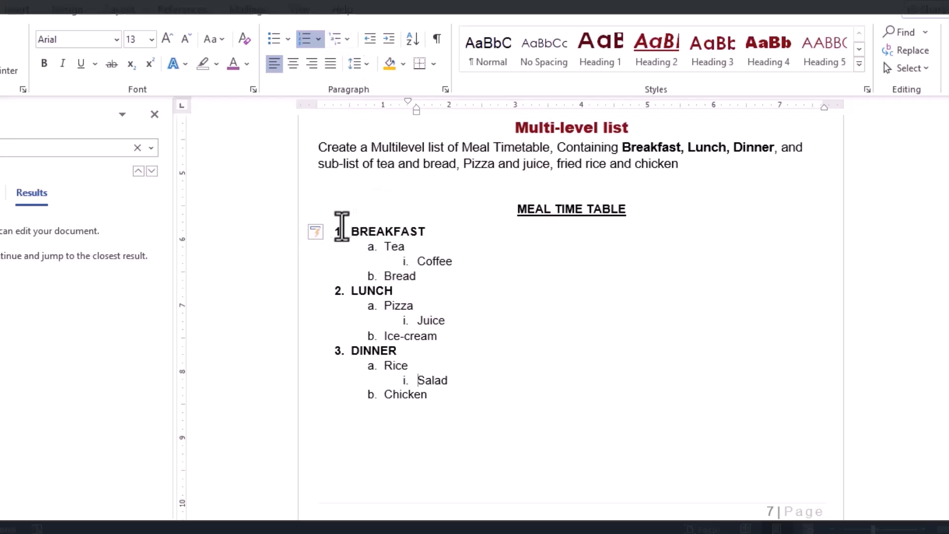
Step: Apply the document's multilevel format with numbers, arrows and square bullets to the whole meal timetable list
drag(333, 230, 476, 397)
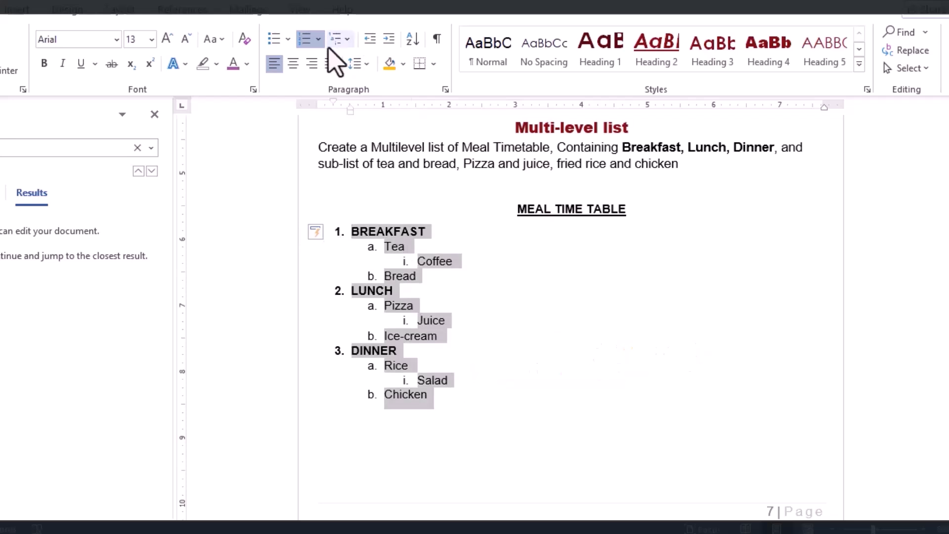
click(346, 40)
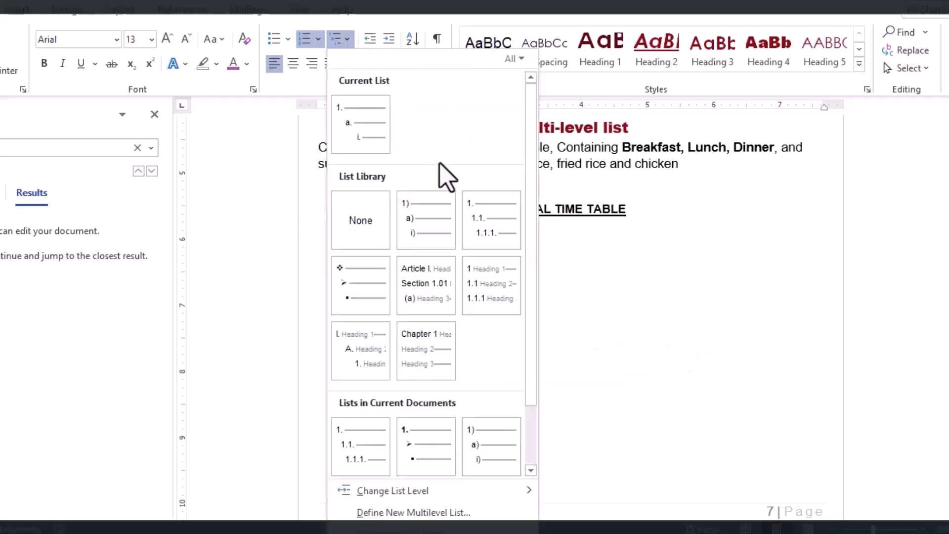
mouse_move(428, 453)
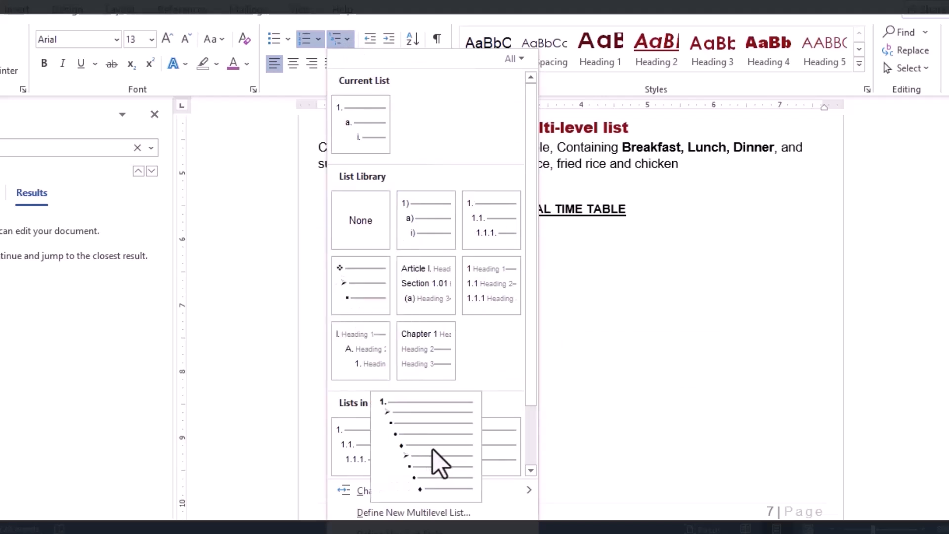
click(432, 450)
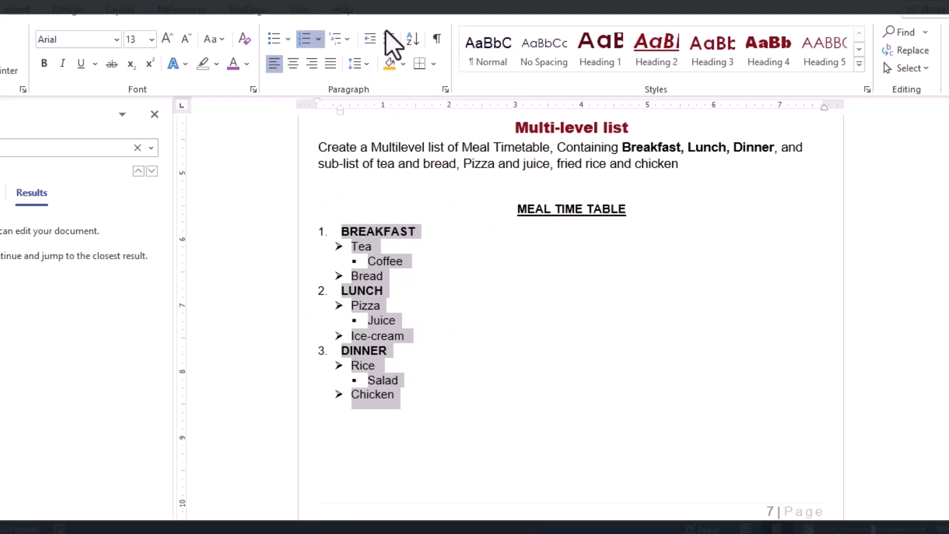
Step: Apply the 1) / a) / i) multilevel list format to the whole meal timetable list
click(348, 41)
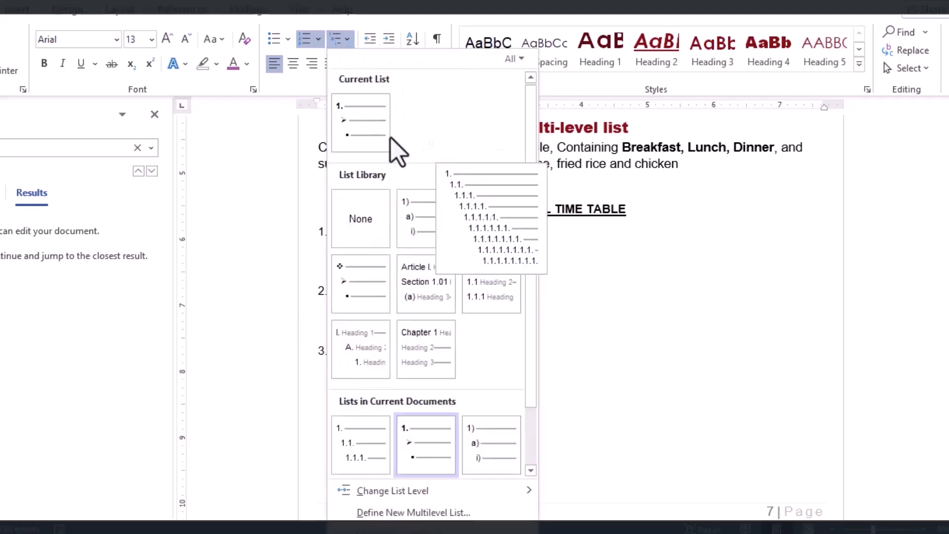
click(434, 218)
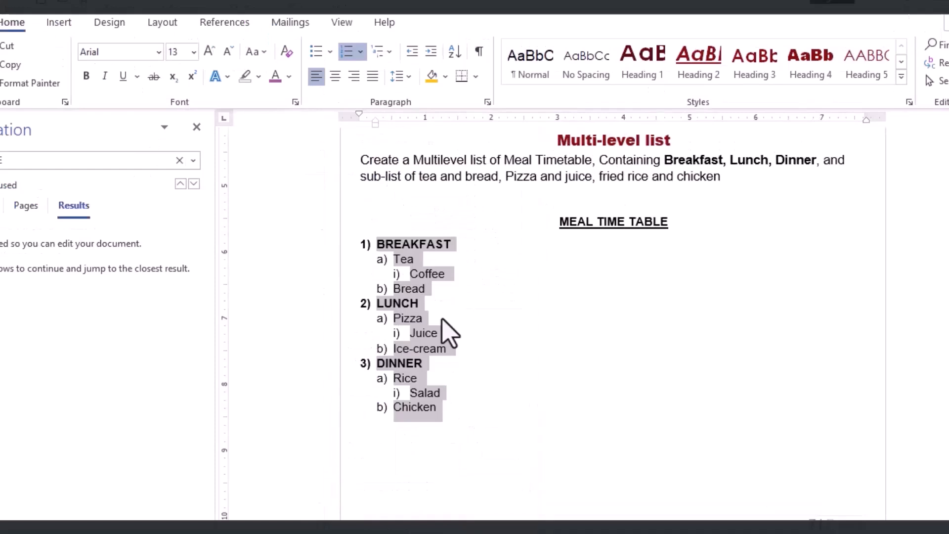
click(399, 307)
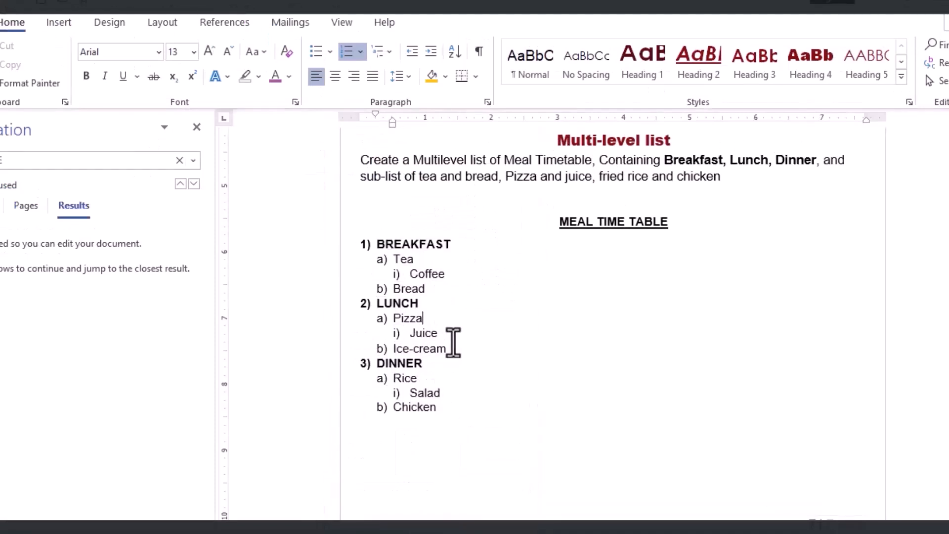
Step: Decrease the indent of the first paragraph under the IDENTATION heading, starting "To create an unordered listing", by one level
key(Down)
key(Down)
key(Down)
key(Down)
key(Down)
key(Down)
key(Down)
key(Down)
key(Down)
key(Down)
key(Down)
key(Down)
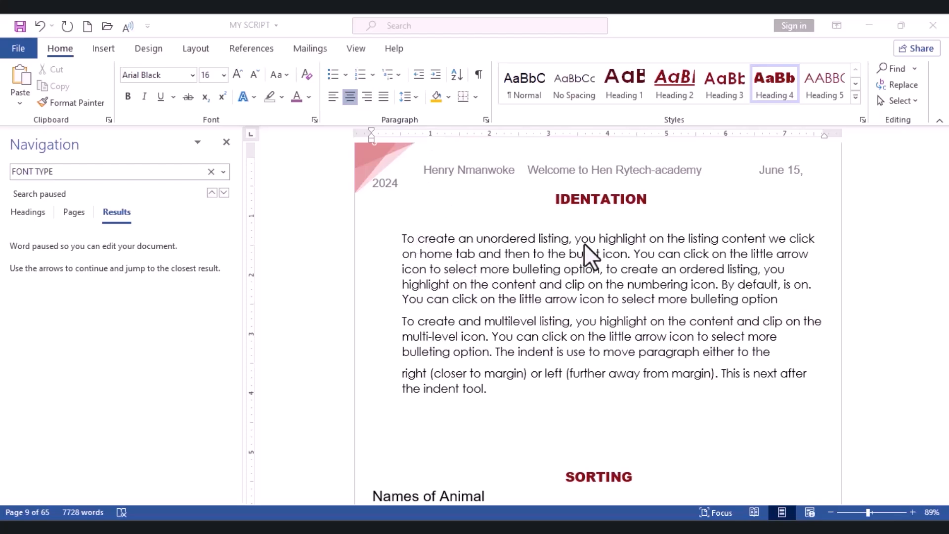
click(776, 299)
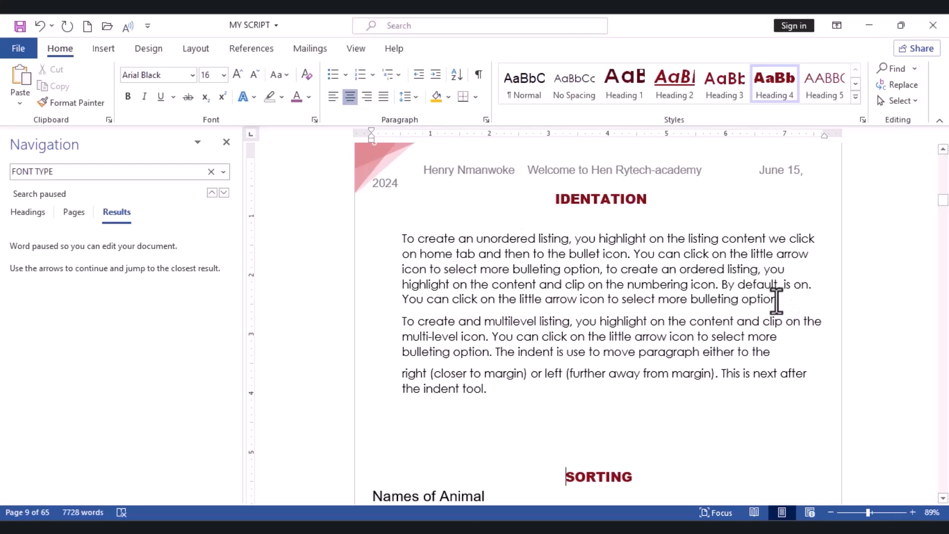
drag(776, 299, 506, 235)
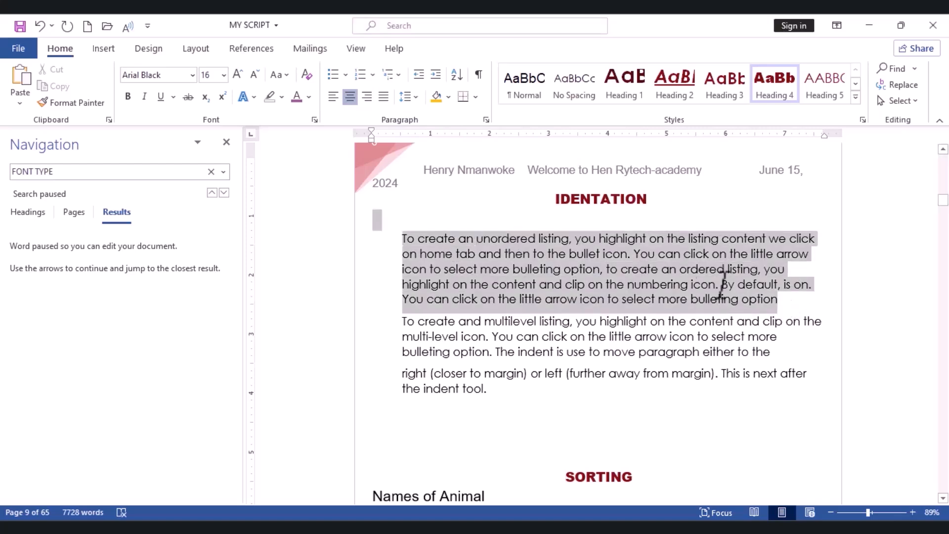
click(778, 300)
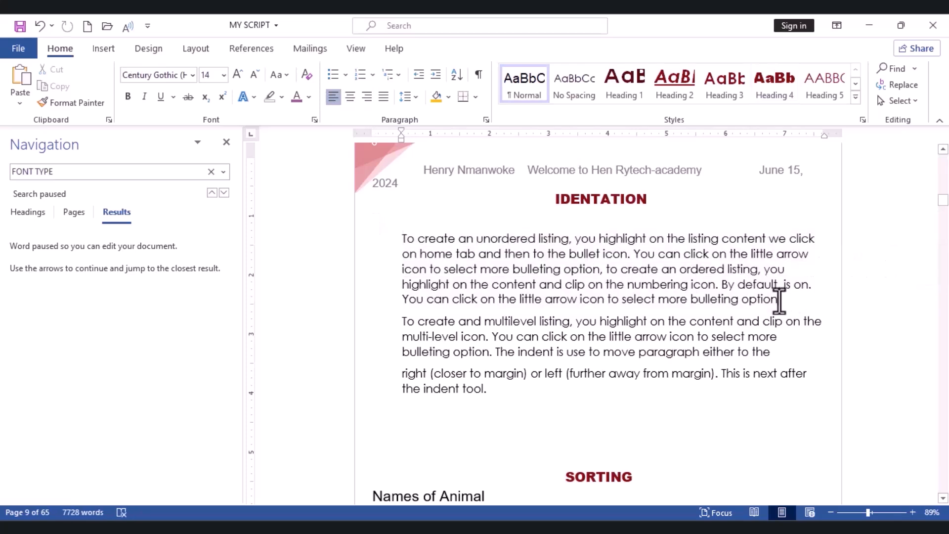
click(399, 240)
drag(765, 309, 778, 302)
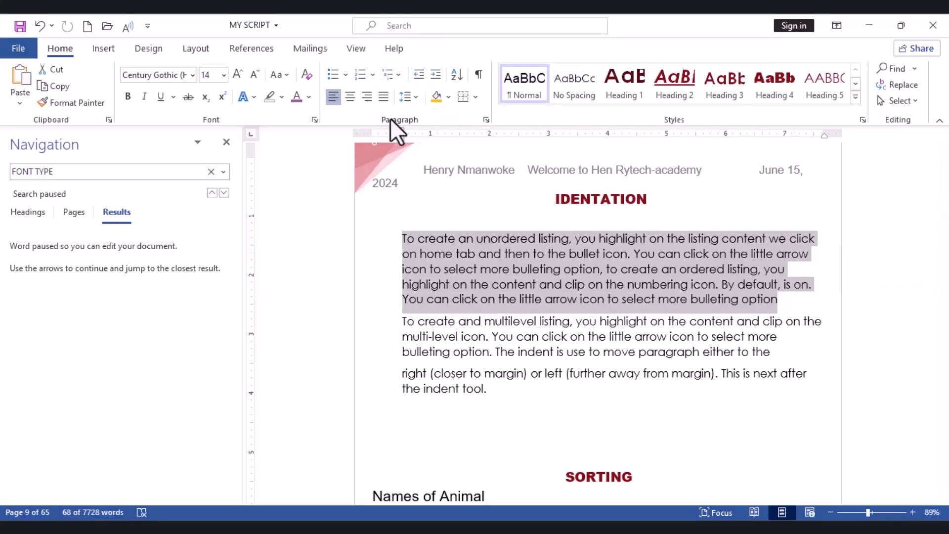
click(419, 76)
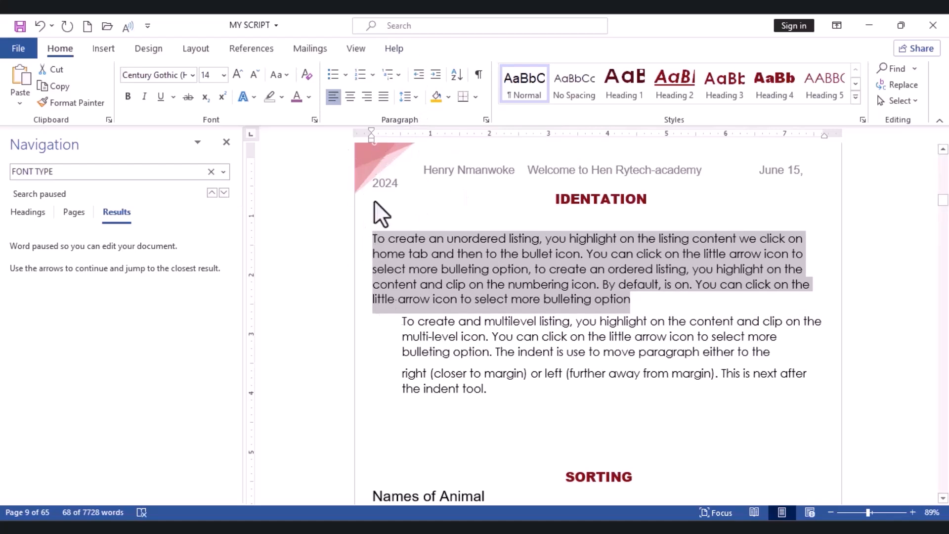
Step: Increase the indent of the text from "To create and multilevel listing" to "the indent tool" by three levels
click(410, 336)
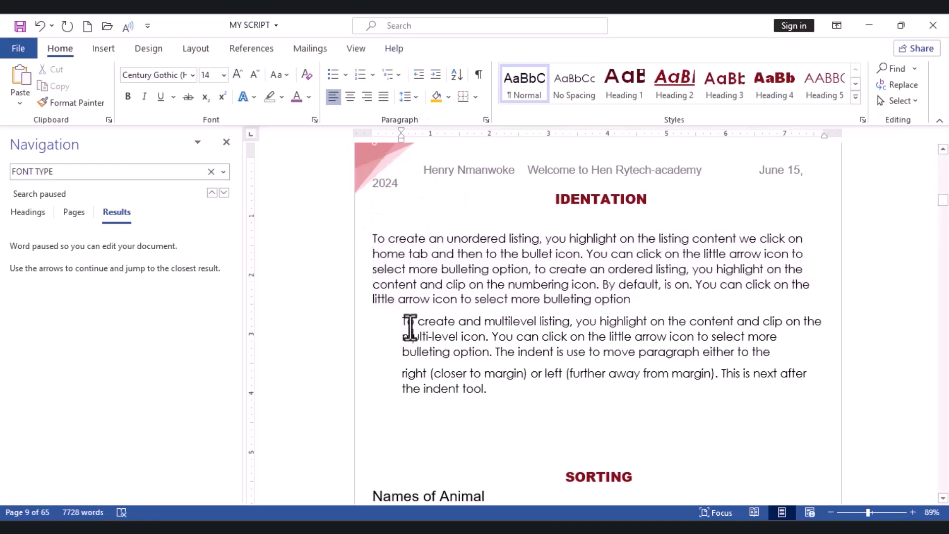
drag(399, 322, 526, 412)
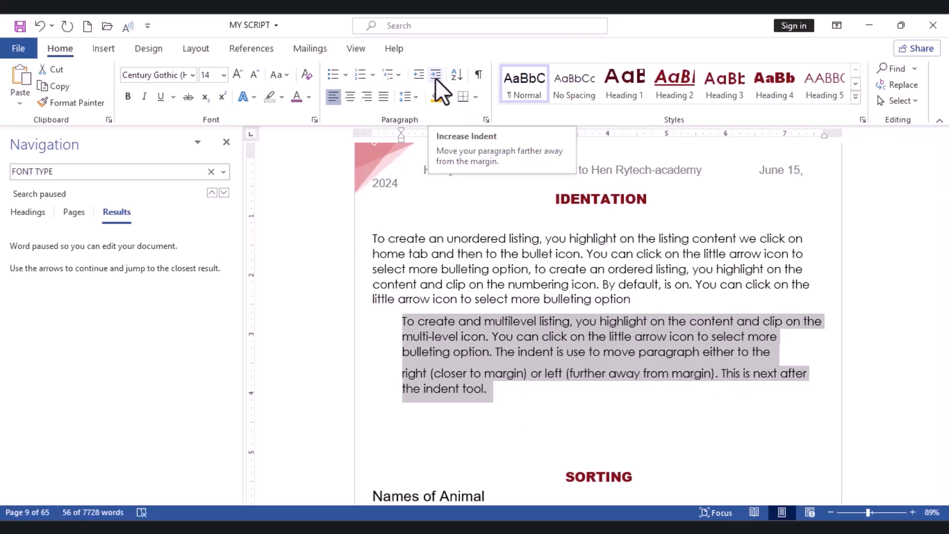
click(436, 75)
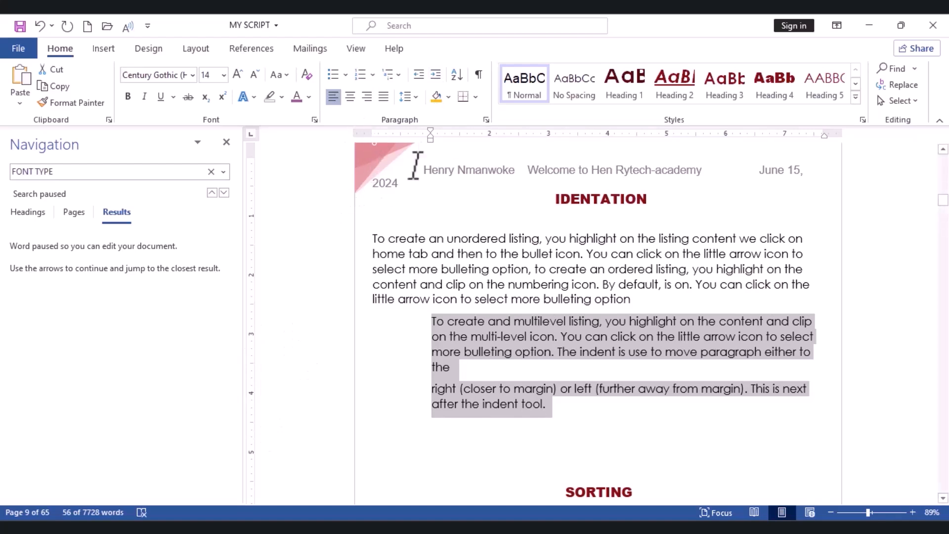
click(436, 74)
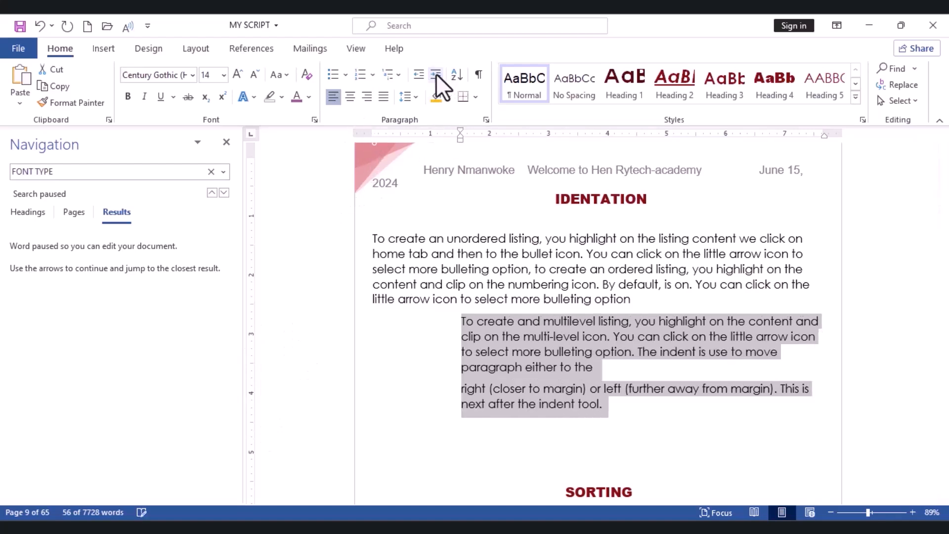
click(436, 74)
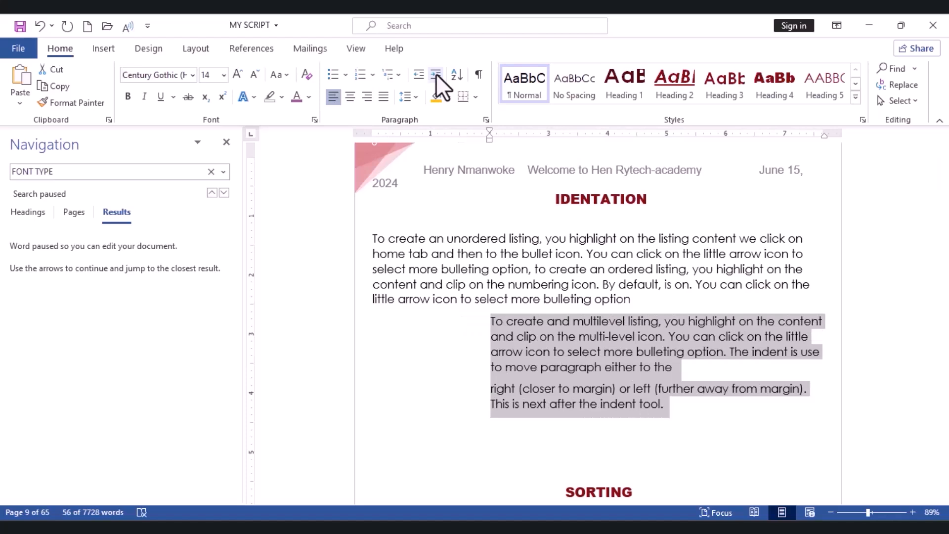
click(436, 73)
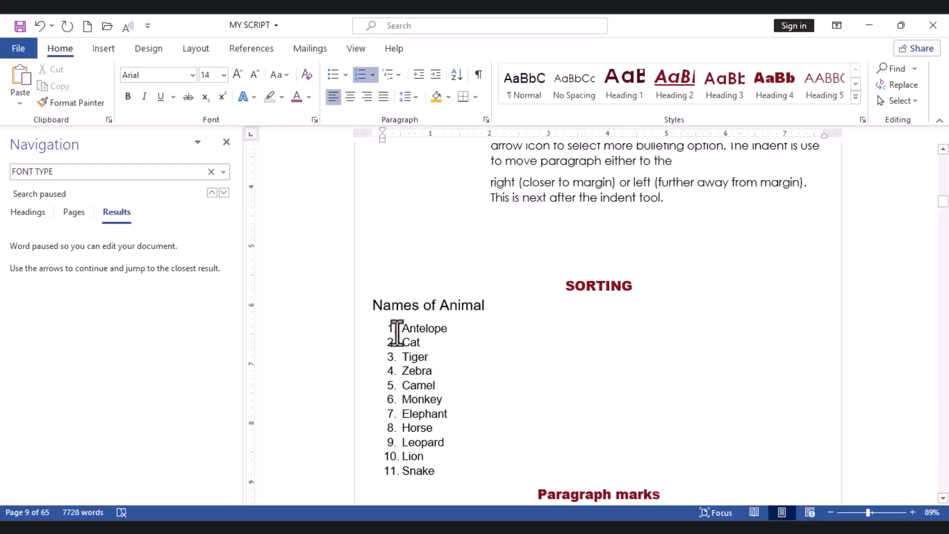
Step: Sort the eleven Names of Animal items by paragraphs as text in ascending order, with no header row and fields separated at tabs
drag(395, 329, 440, 474)
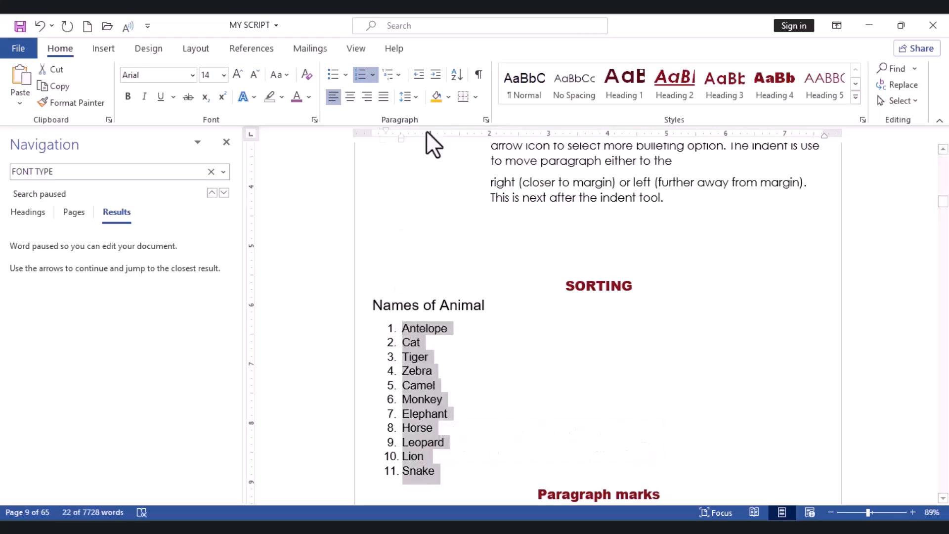
click(451, 75)
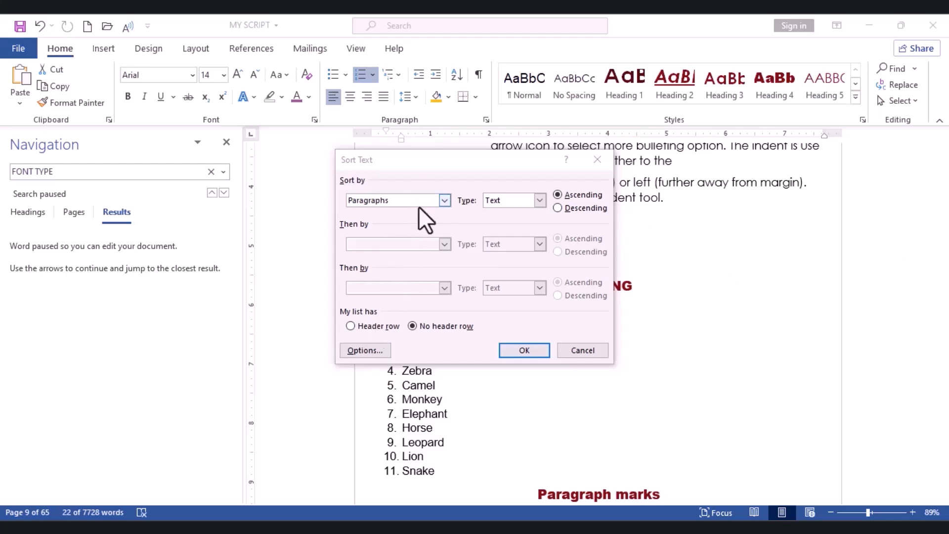
click(444, 200)
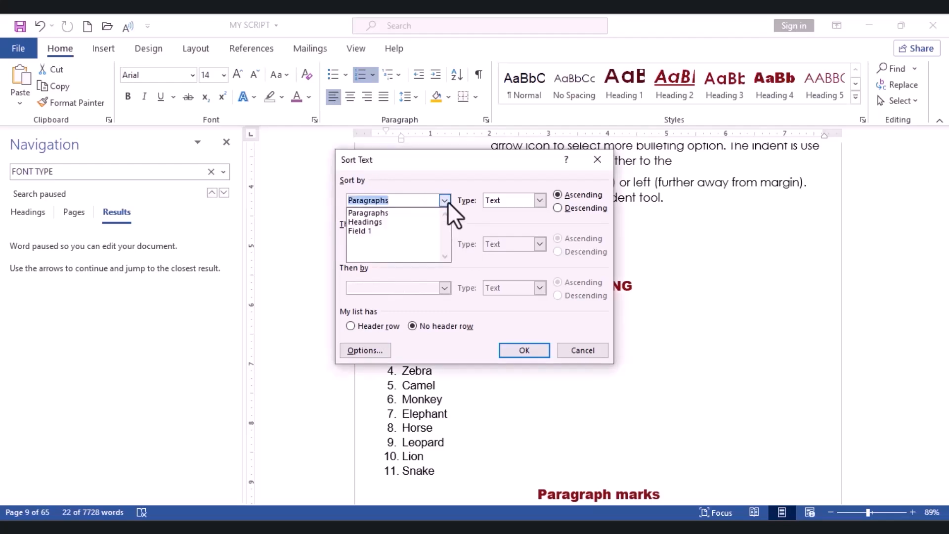
click(392, 215)
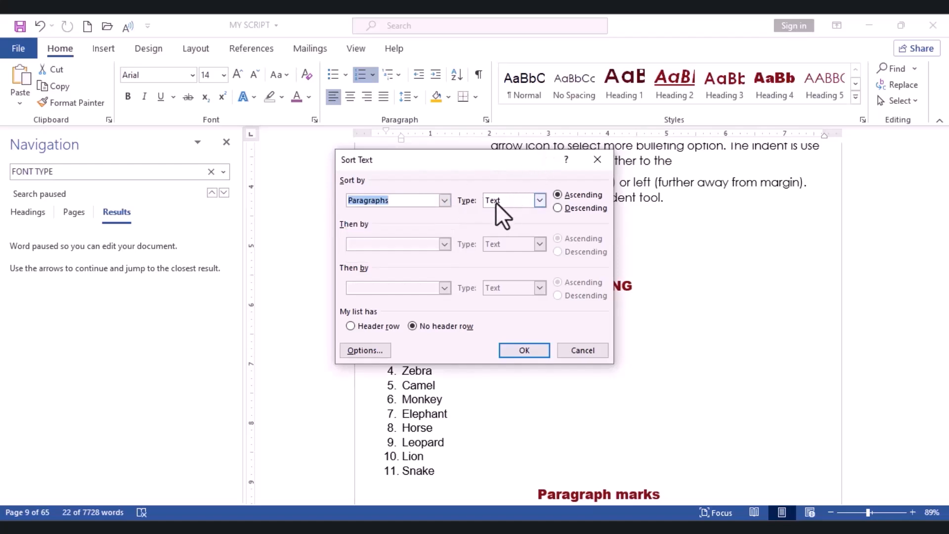
click(537, 199)
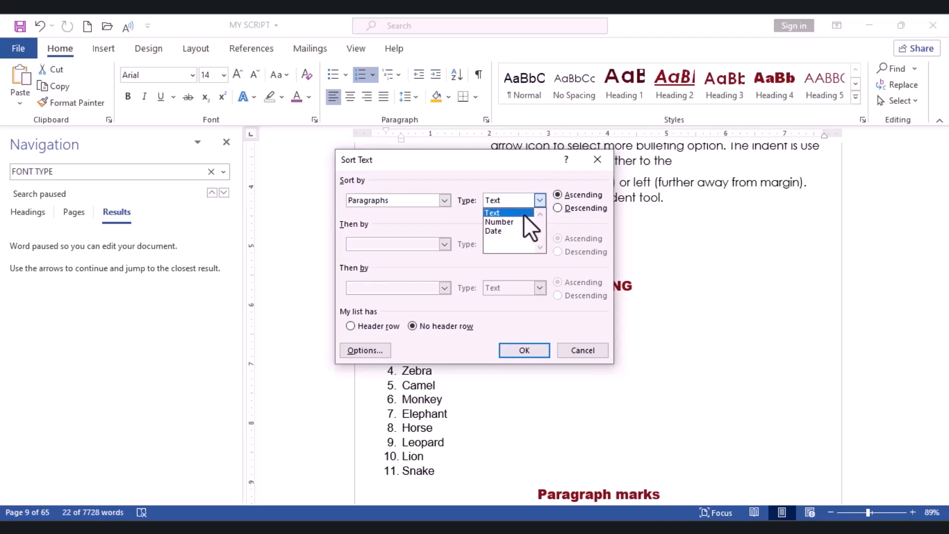
click(497, 212)
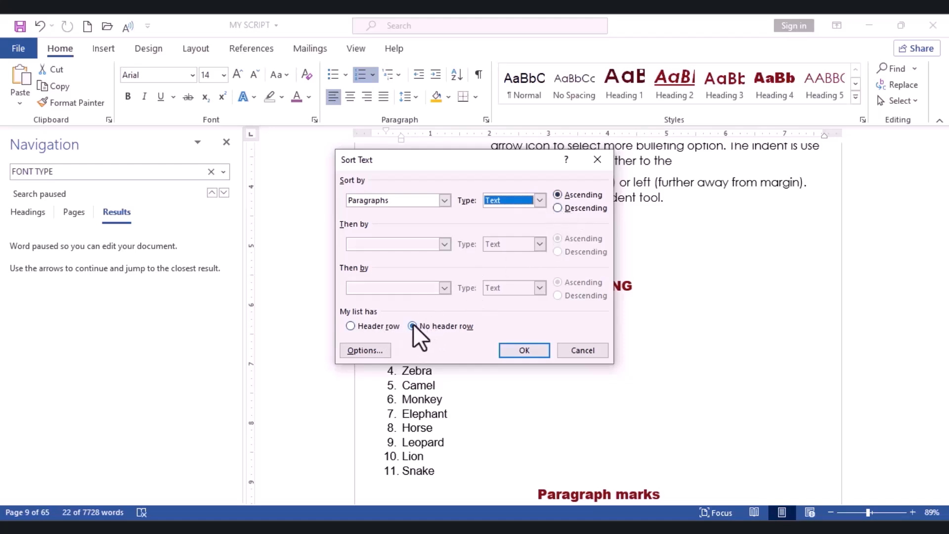
click(375, 348)
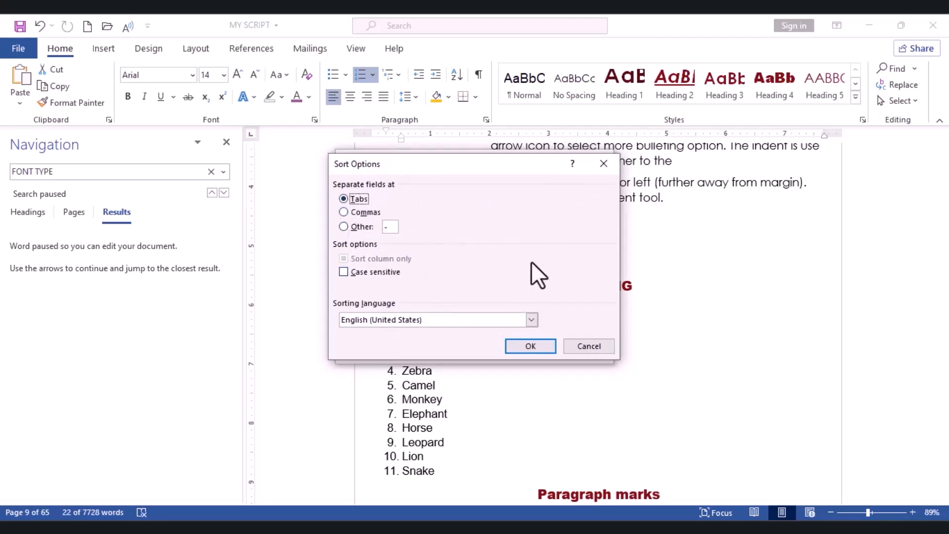
click(520, 342)
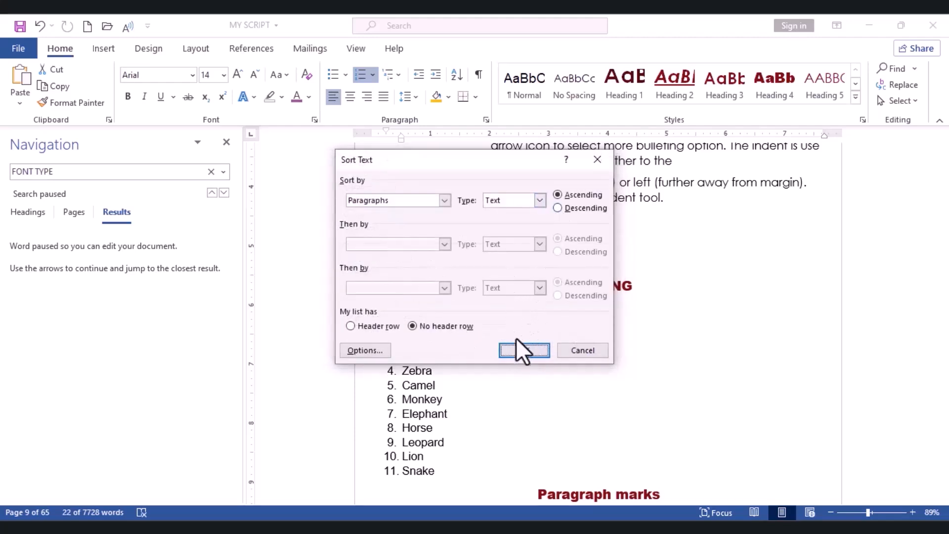
click(520, 346)
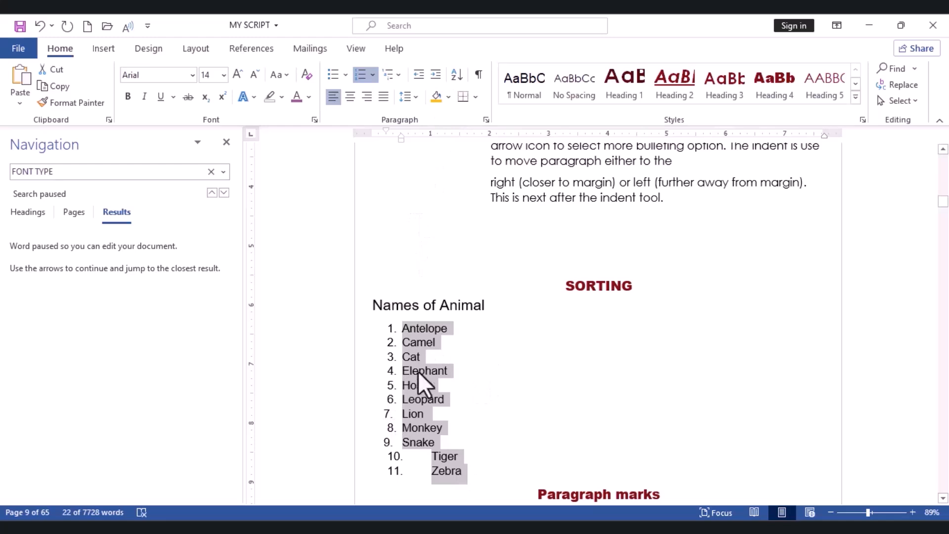
Step: Sort the numbered list under Names of Animal by paragraph text in descending order
click(464, 70)
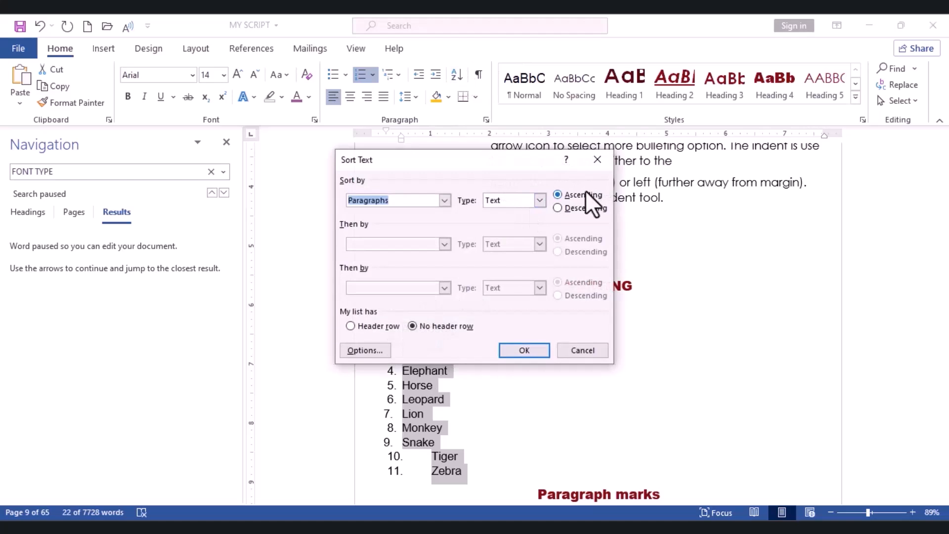
click(559, 208)
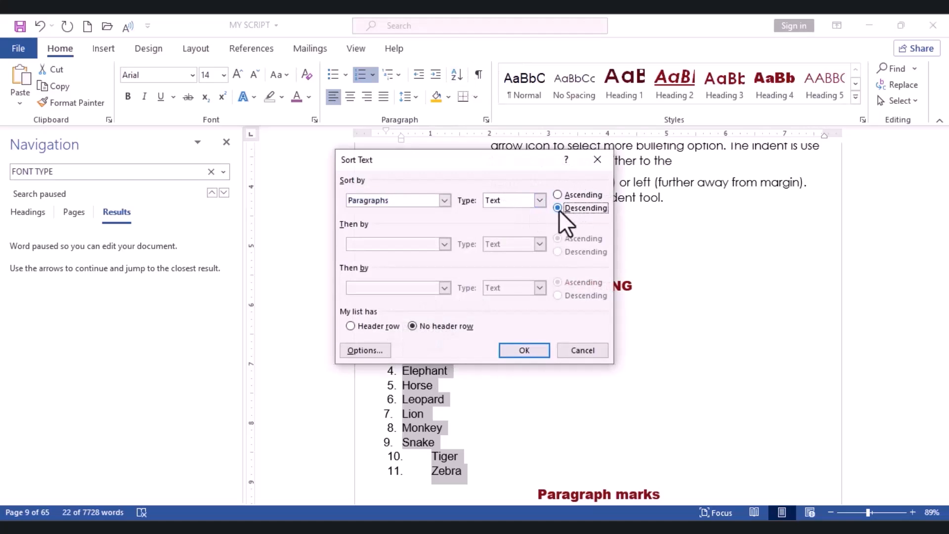
click(517, 349)
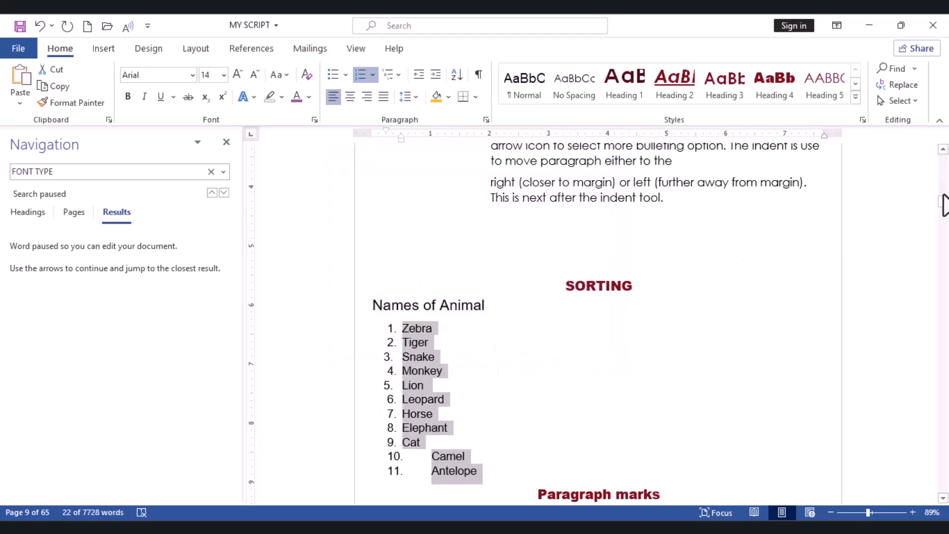
Step: Insert an empty line directly above the "Paragraph marks" heading
scroll(944, 204, up, 5)
drag(943, 199, 944, 208)
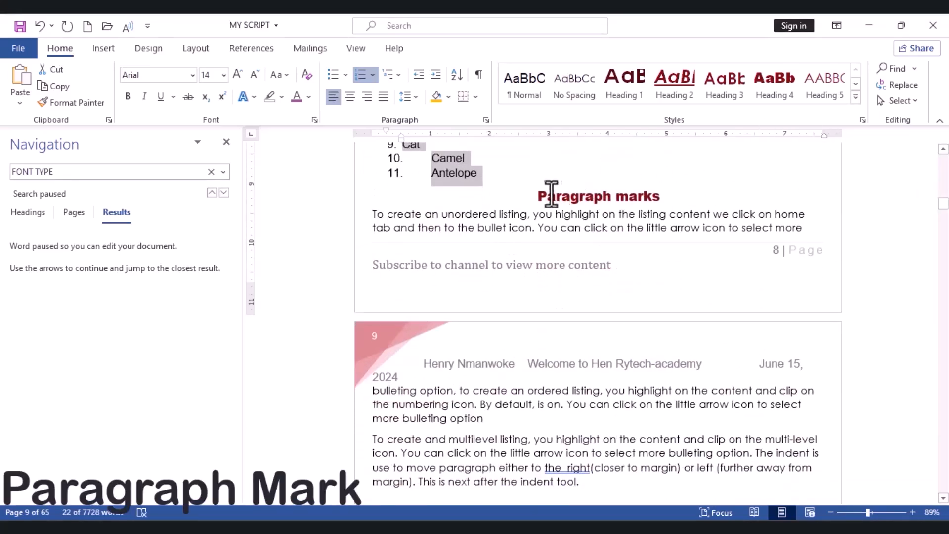
click(543, 196)
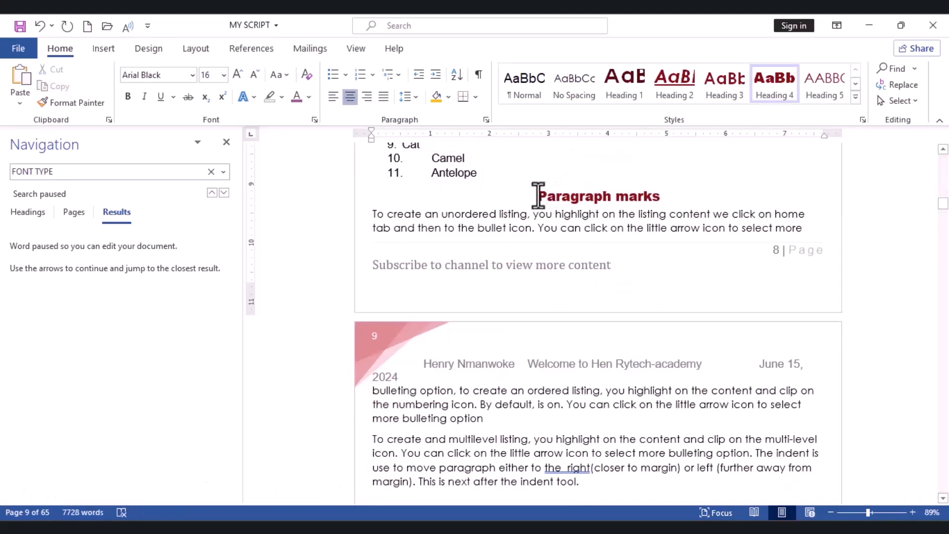
key(ctrl+Return)
key(Down)
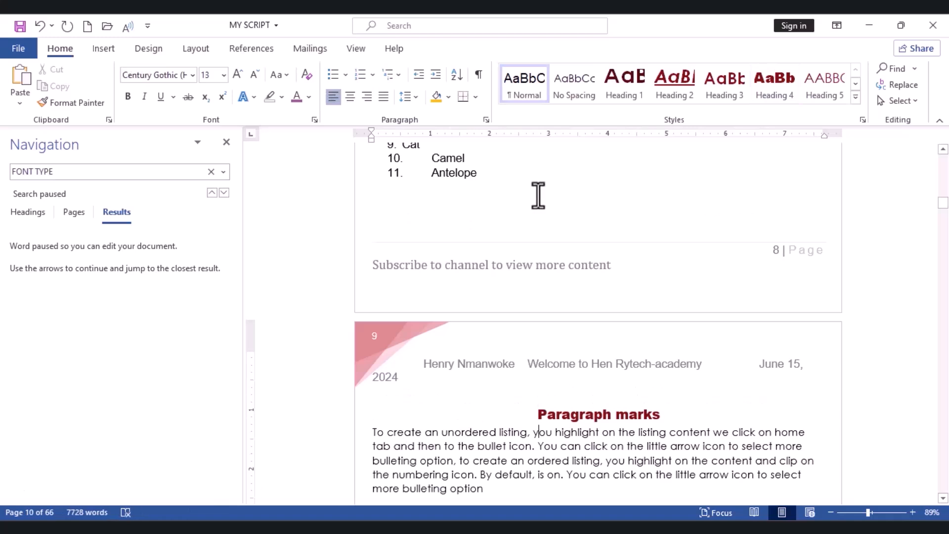
key(Up)
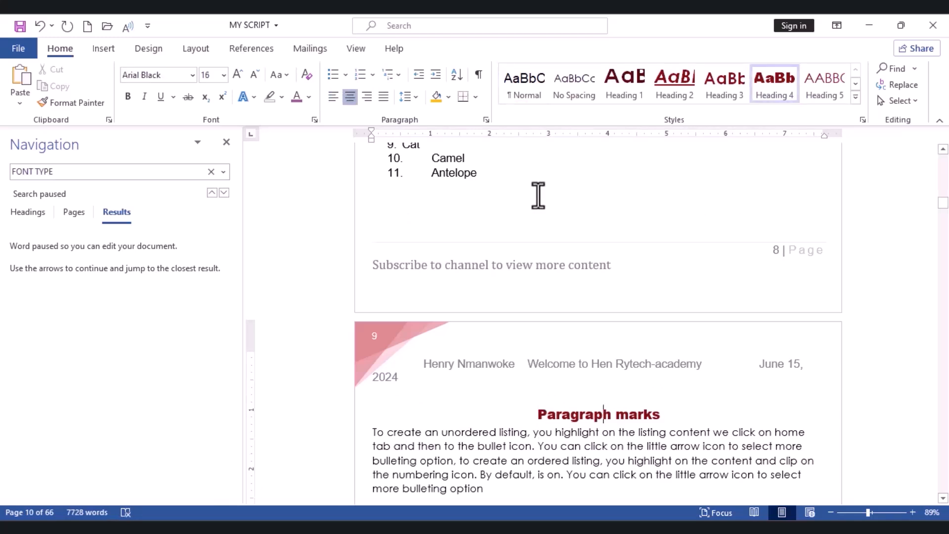
Step: Add an empty line below the "Paragraph marks" heading and another one above it
key(Right)
key(Right)
key(Right)
key(Right)
key(Right)
key(Right)
key(Return)
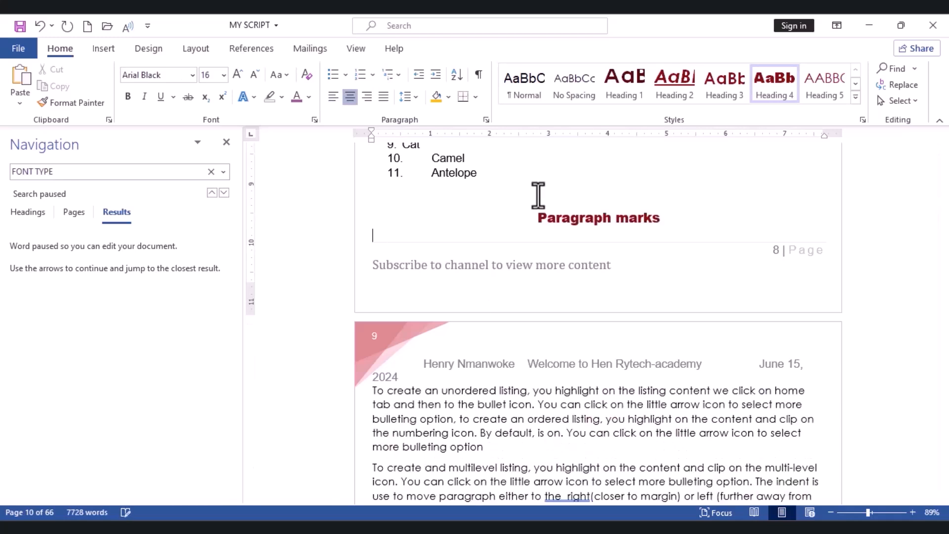
click(534, 196)
key(Return)
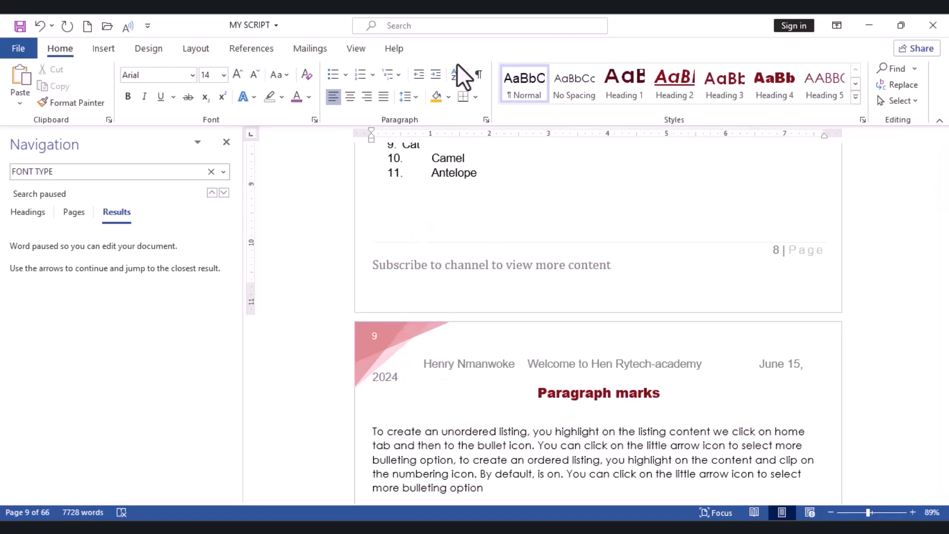
Step: Show the formatting marks in the document around the "Paragraph marks" heading and hide them again
click(480, 83)
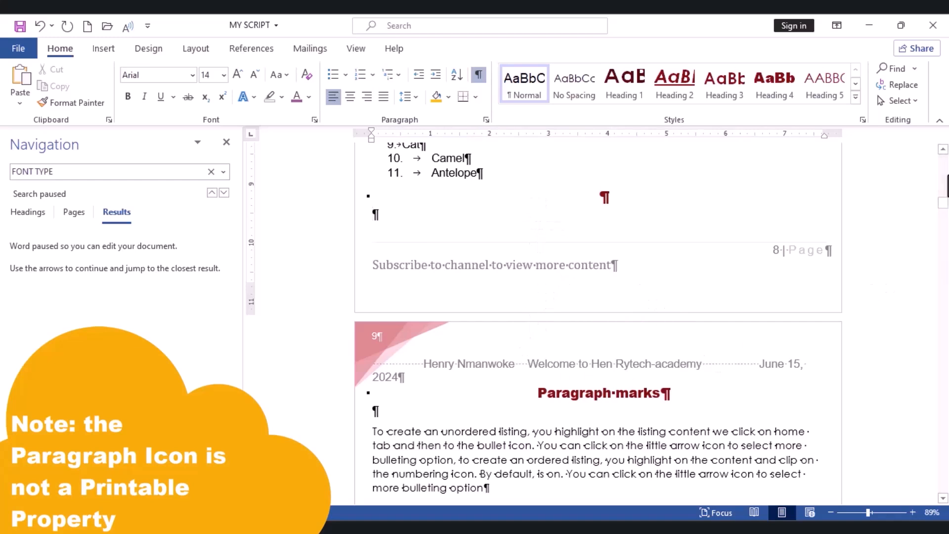
drag(945, 212, 944, 212)
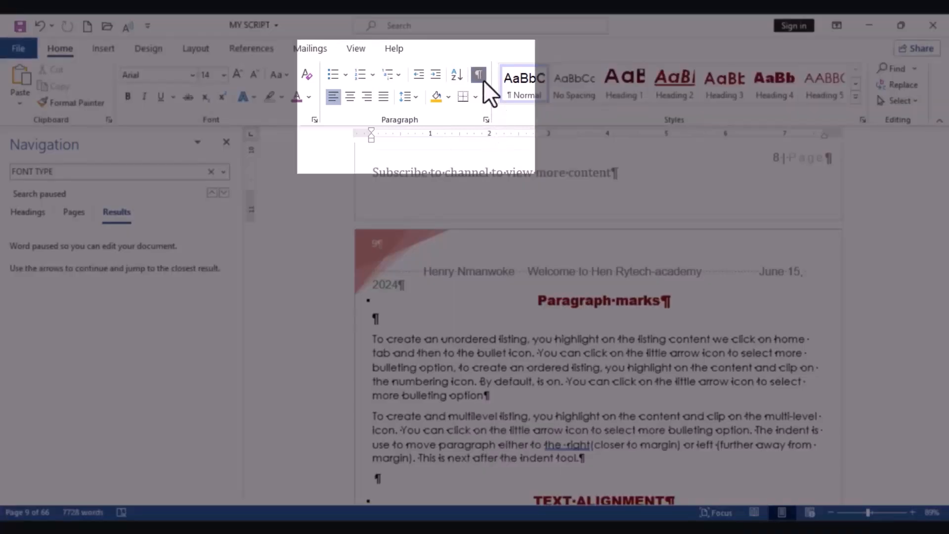
click(479, 75)
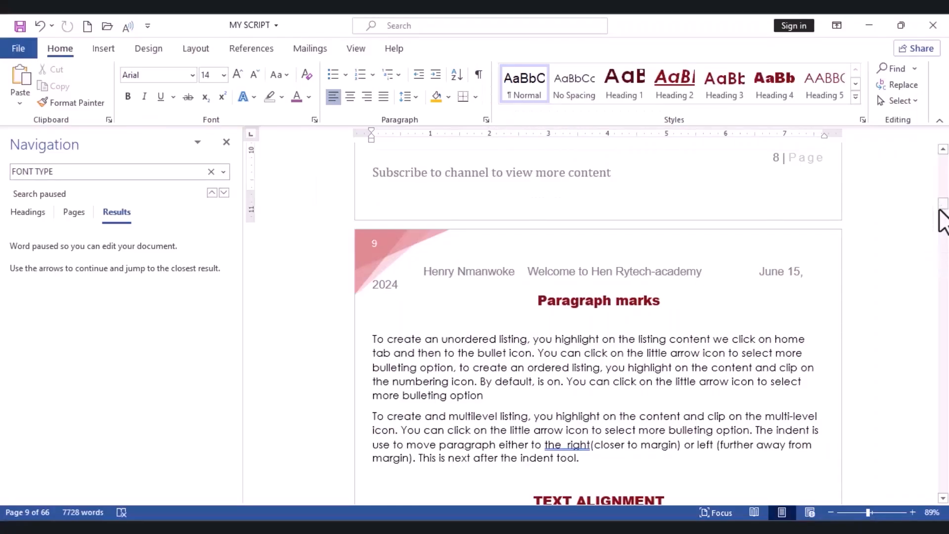
Step: Examine the sample paragraphs in the TEXT ALIGNMENT section and select the whole paragraph under the Align Left heading
scroll(942, 228, down, 6)
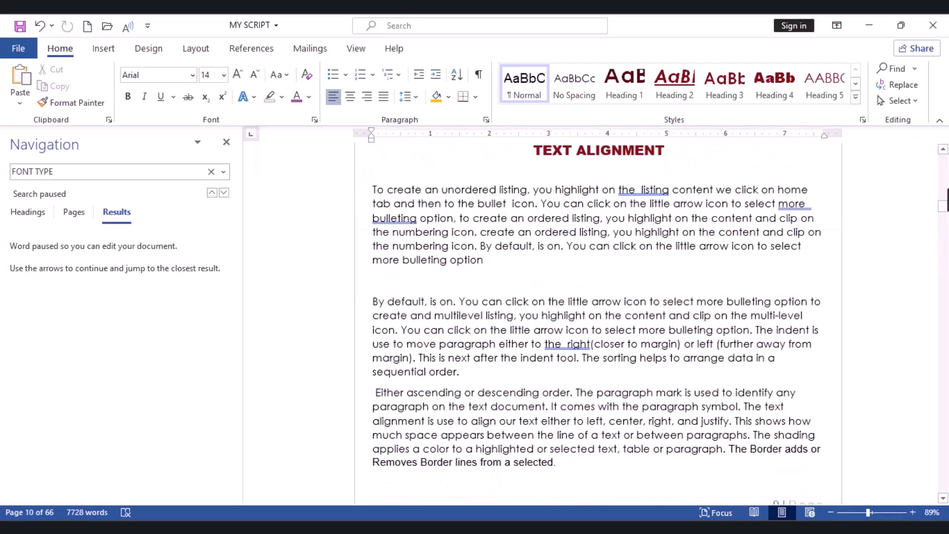
scroll(943, 203, up, 6)
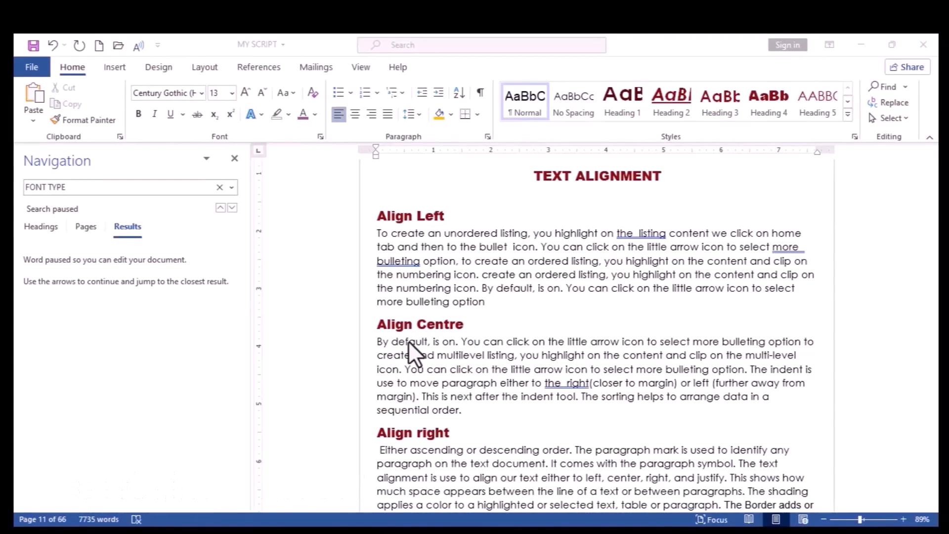
click(469, 425)
scroll(470, 427, down, 3)
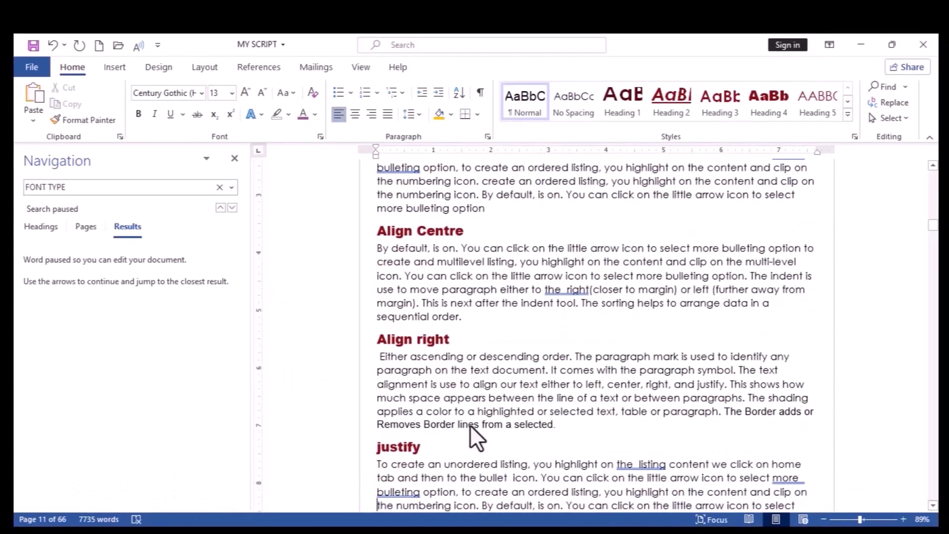
key(Up)
key(Up)
key(Up)
key(Up)
key(Up)
key(Up)
key(Up)
key(Up)
key(Up)
key(Up)
key(Up)
key(Up)
key(Up)
key(Up)
key(Up)
key(Up)
key(Up)
key(Up)
key(Up)
key(Up)
key(Up)
key(Up)
key(Up)
key(Up)
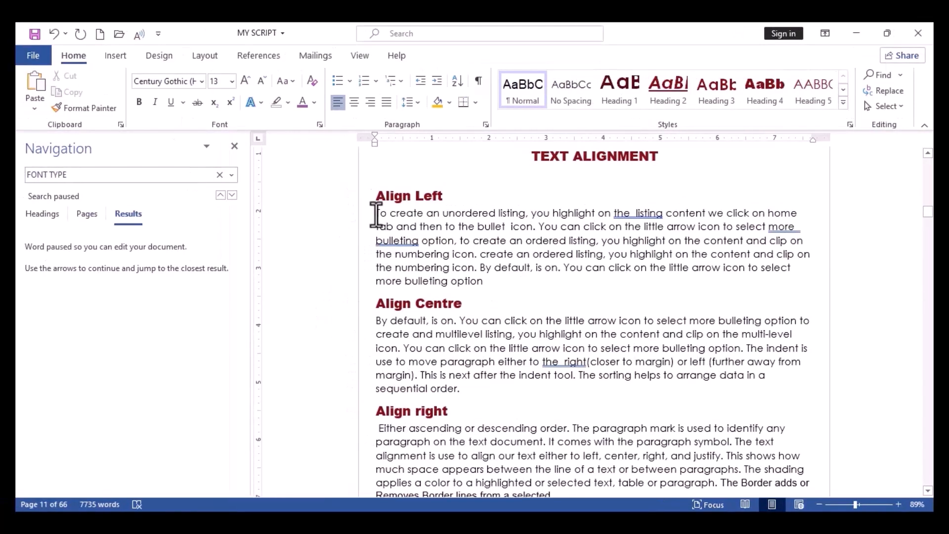
click(377, 215)
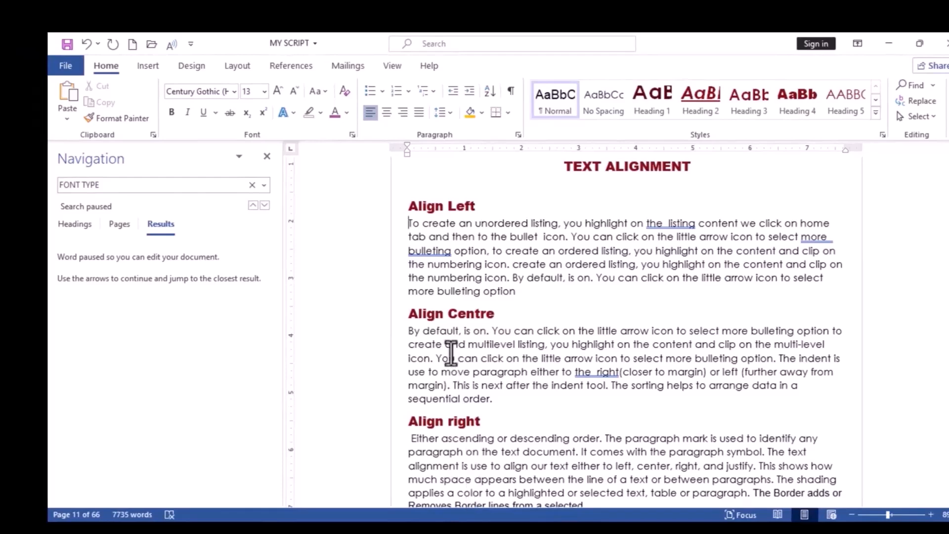
triple_click(407, 223)
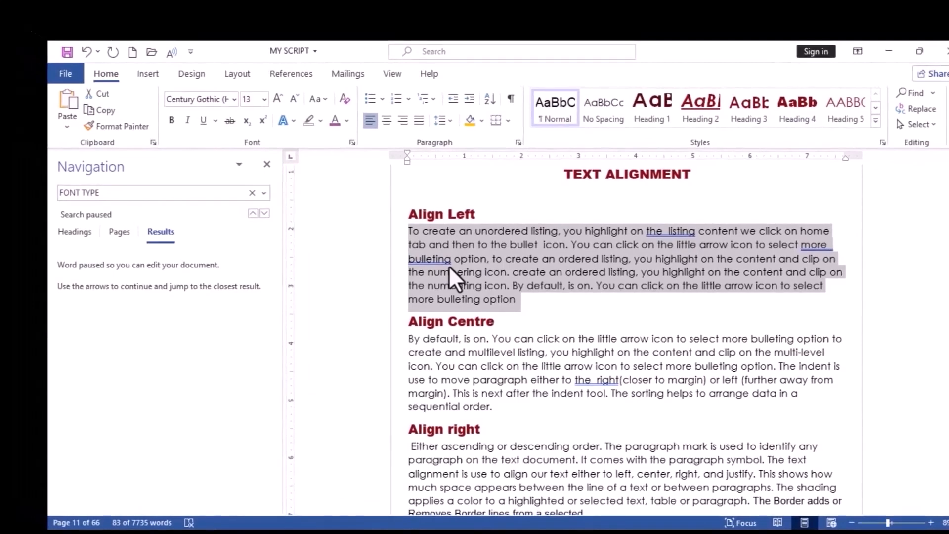
Step: Center the Align Centre heading together with the paragraph below it
click(435, 343)
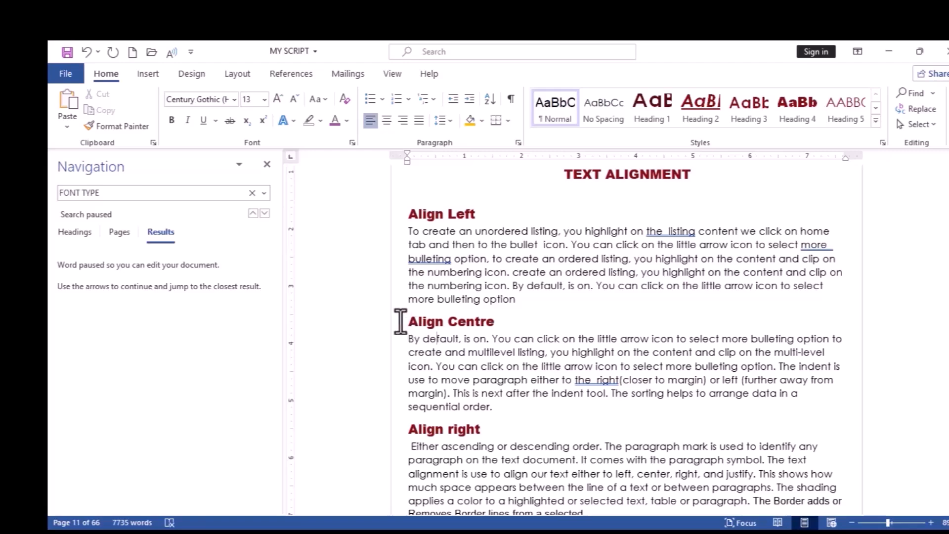
drag(401, 324, 494, 407)
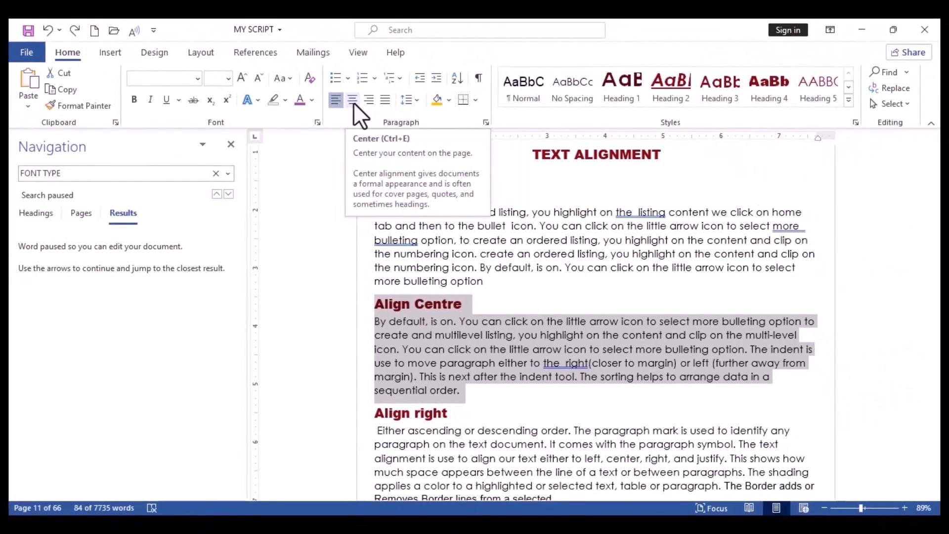
click(354, 102)
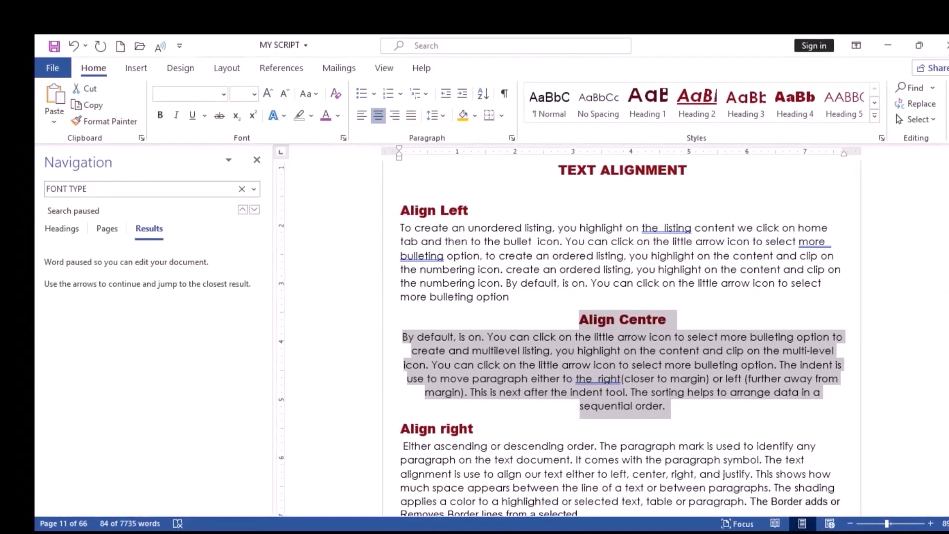
Step: Right-align the Align right heading together with the paragraph below it
drag(934, 213, 934, 215)
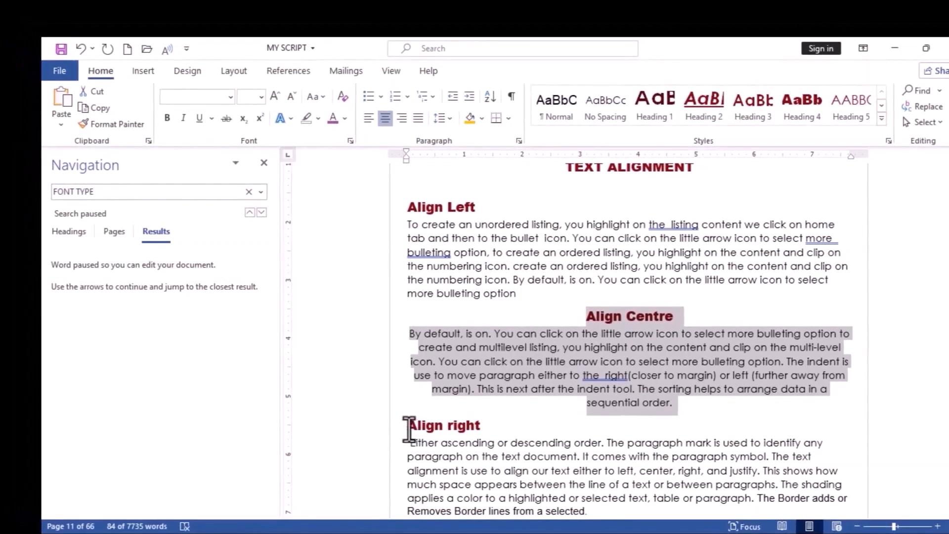
drag(409, 430, 602, 485)
drag(602, 485, 593, 511)
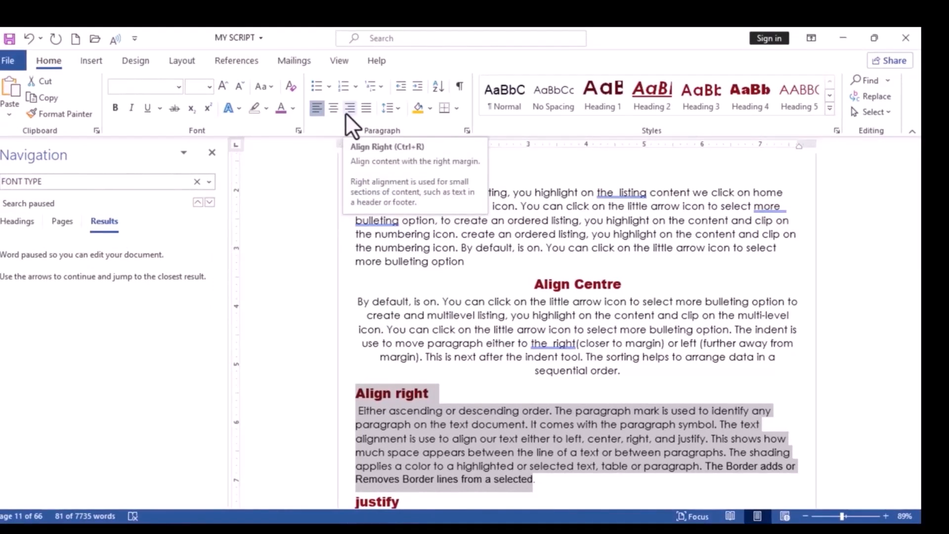
click(349, 109)
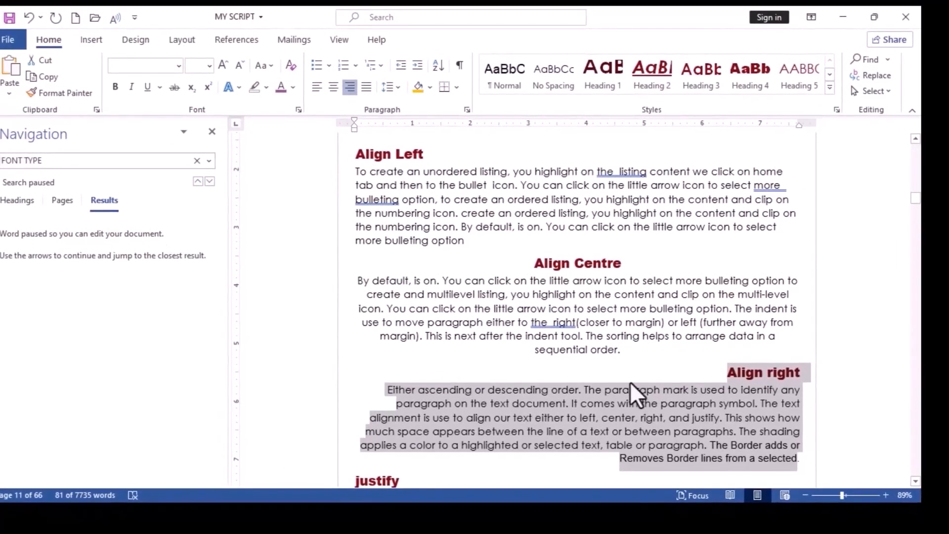
click(602, 378)
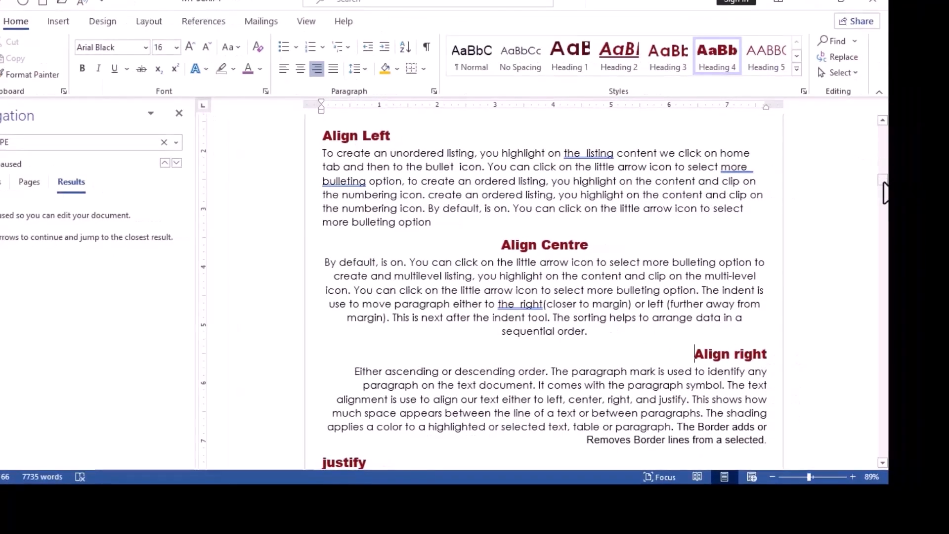
Step: Justify the "justify" heading together with the paragraph below it
drag(915, 189, 883, 185)
click(611, 344)
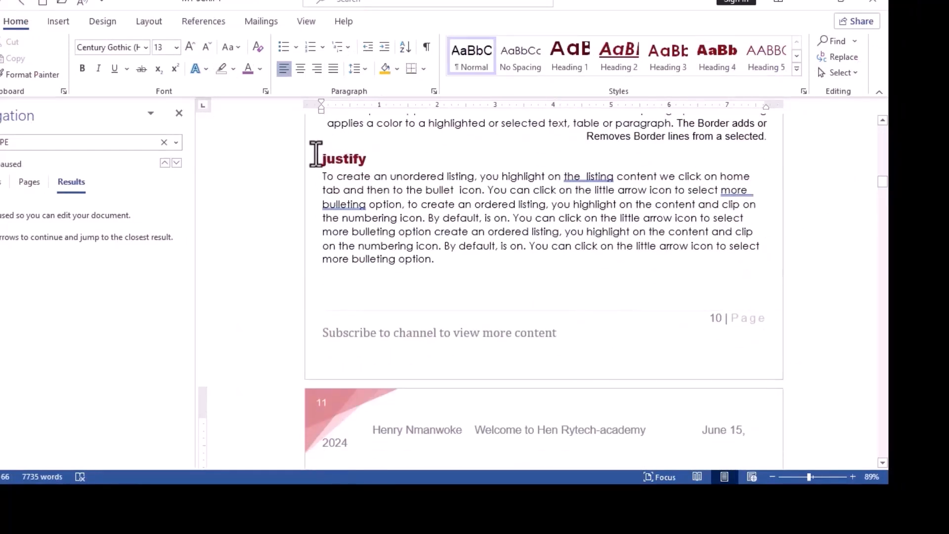
drag(316, 154, 439, 275)
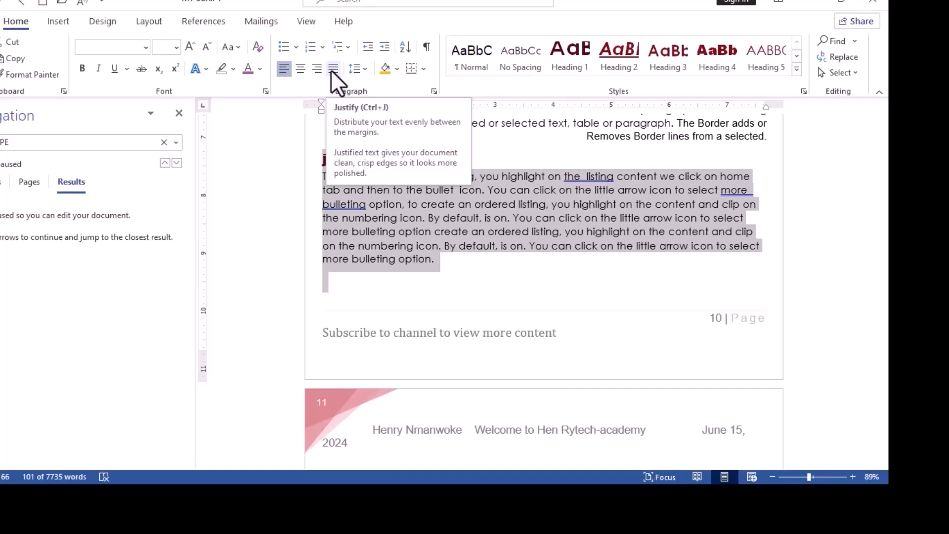
click(333, 68)
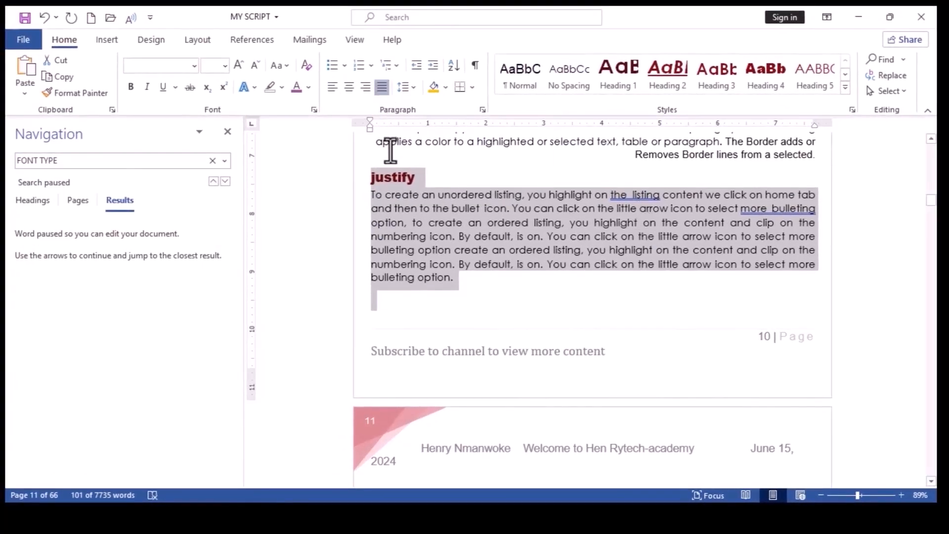
click(441, 303)
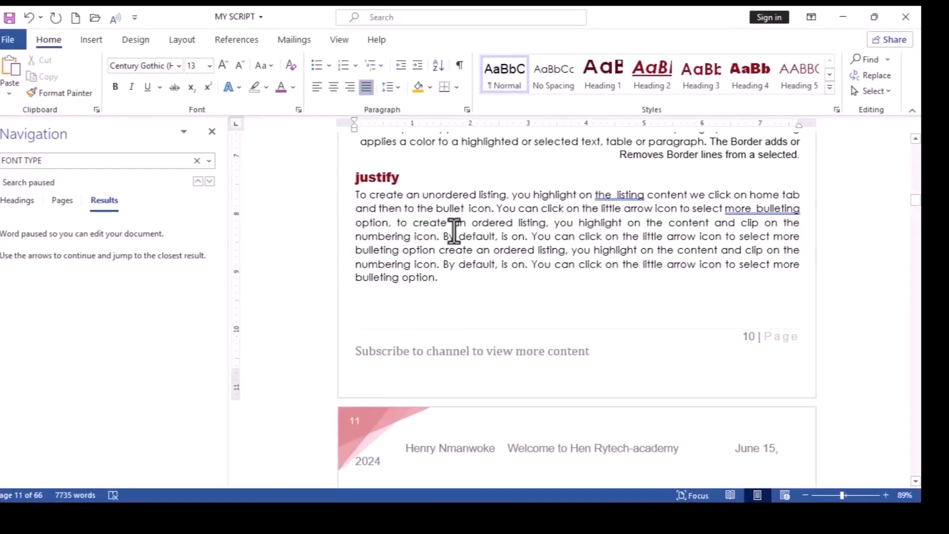
Step: Select the three paragraphs under the LINE SPACING heading and open the detailed line spacing options for them
key(Down)
key(Down)
key(Down)
key(Down)
key(Down)
key(Down)
key(Down)
key(Down)
key(Down)
key(Down)
key(Down)
key(Down)
key(Down)
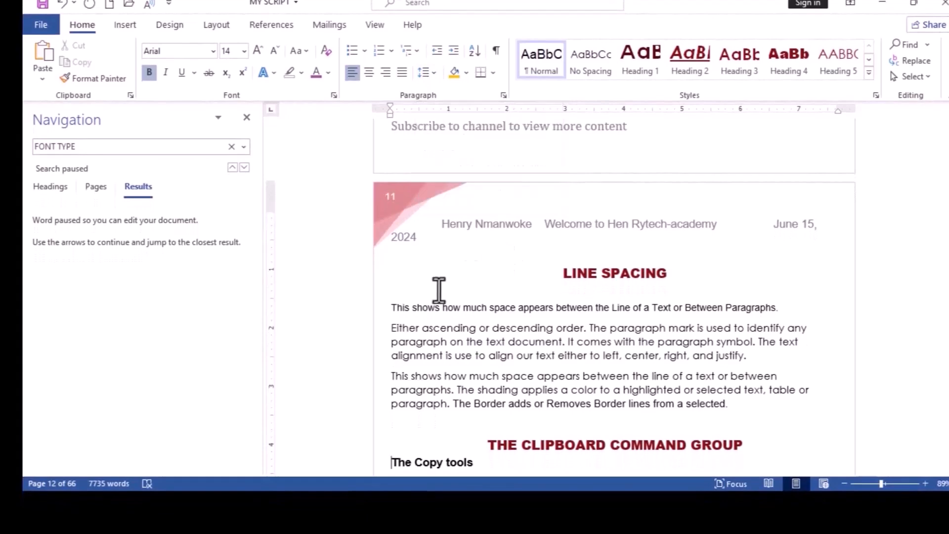
triple_click(389, 309)
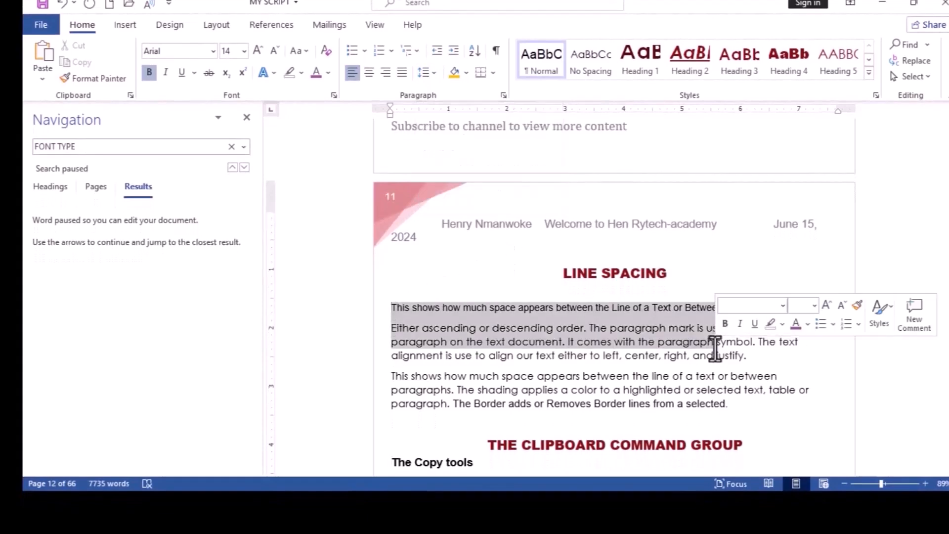
click(393, 328)
drag(358, 307, 689, 417)
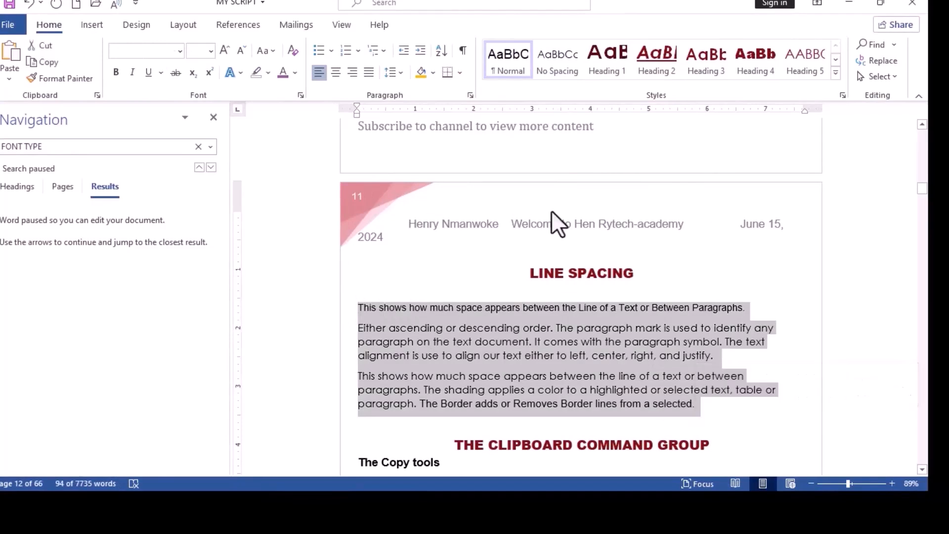
click(392, 73)
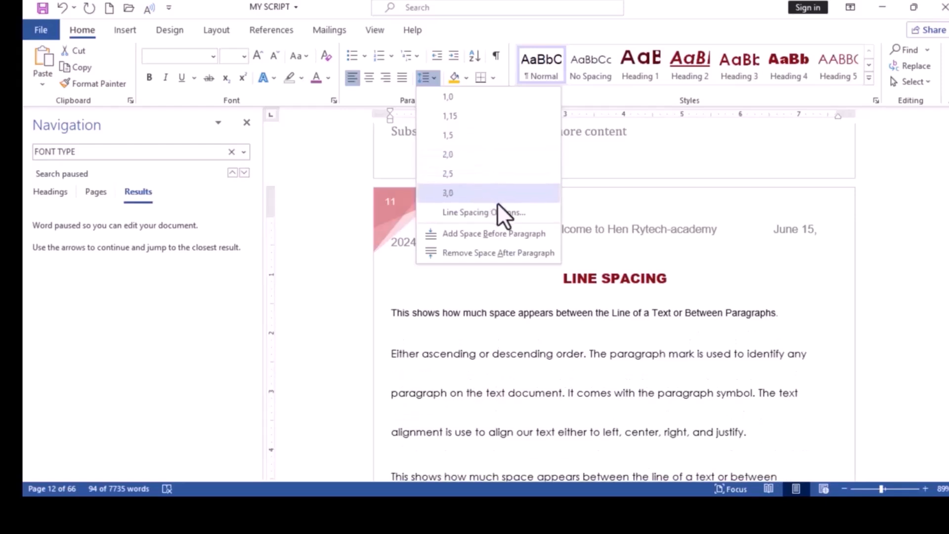
click(485, 211)
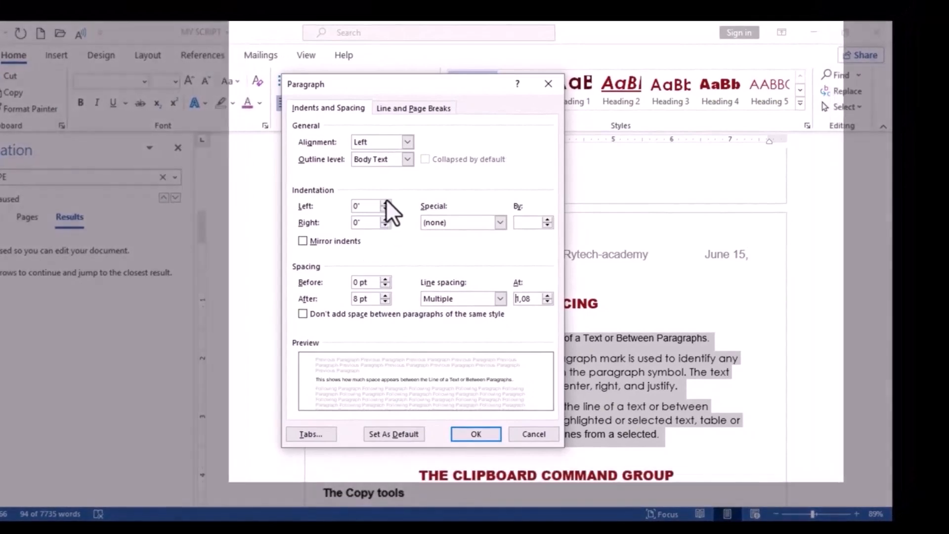
Step: Set the selected paragraphs' left indentation to 0,5" and their right indentation to -0,3"
click(386, 202)
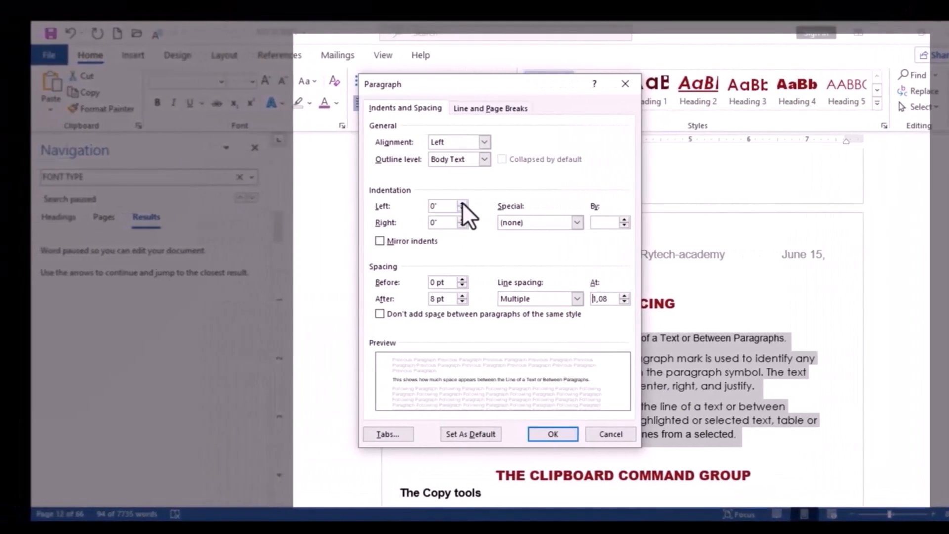
click(462, 203)
click(462, 202)
click(462, 203)
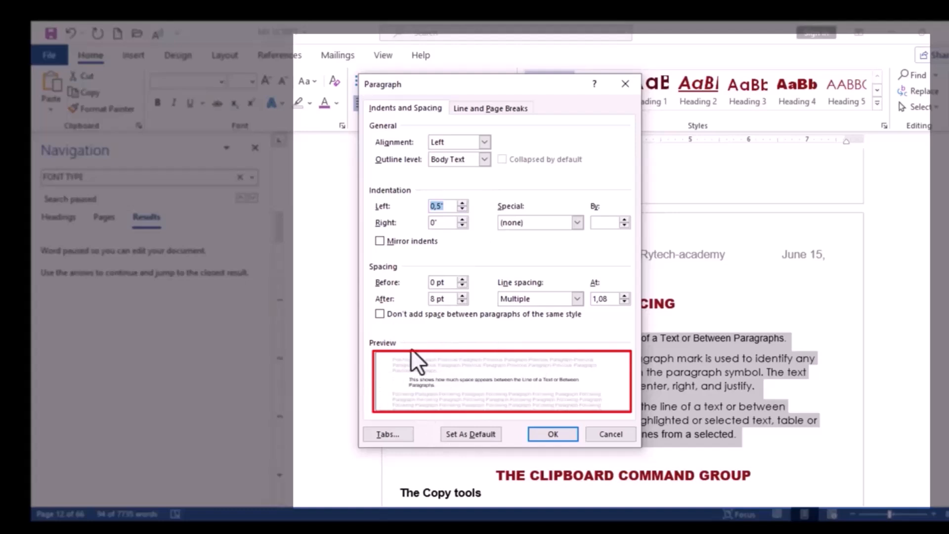
click(462, 225)
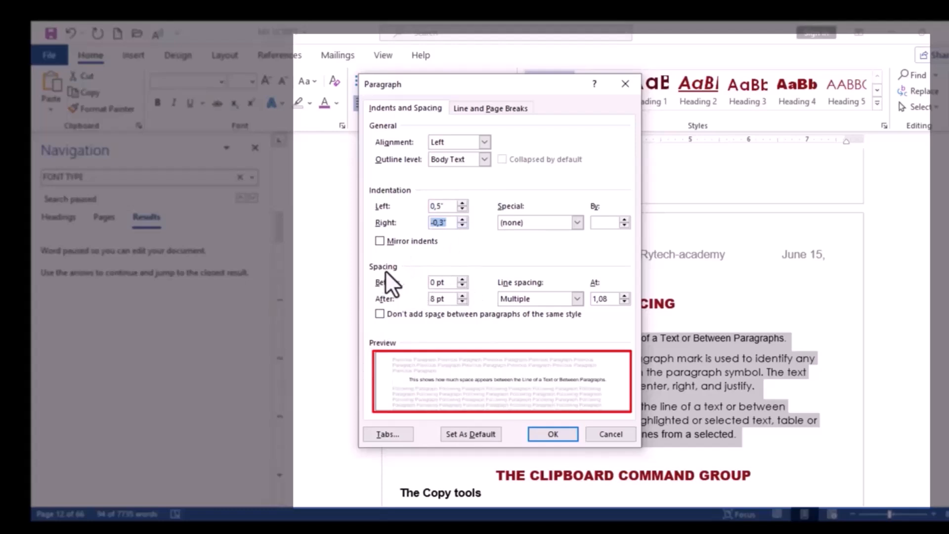
Step: Set the selected paragraphs' spacing before to 30 pt and their spacing after to Auto
click(462, 278)
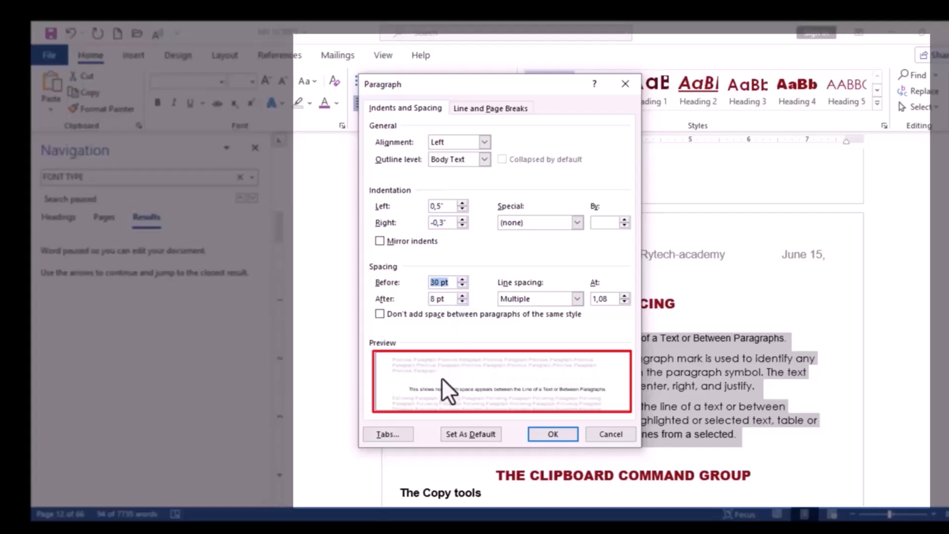
click(463, 302)
click(462, 301)
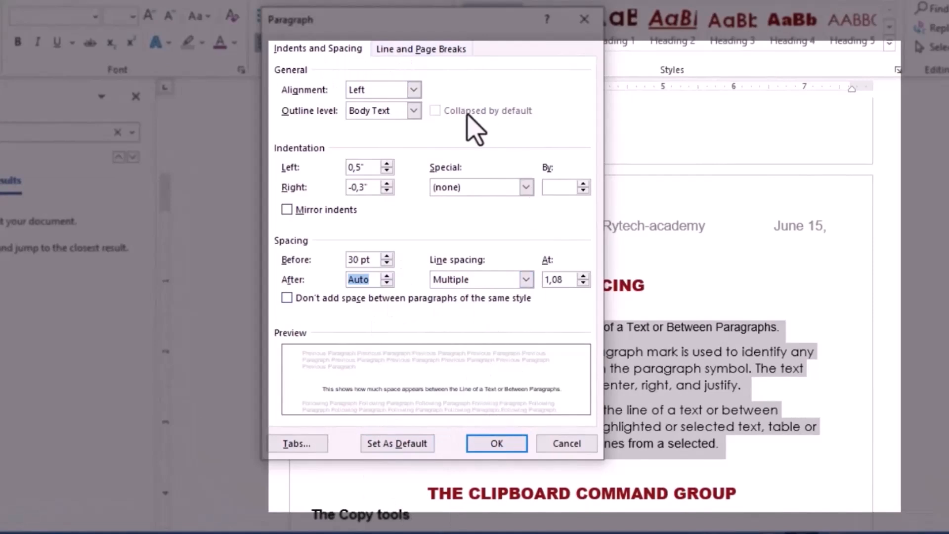
Step: Turn on Suppress line numbers for the selected paragraphs and apply the paragraph settings
click(410, 52)
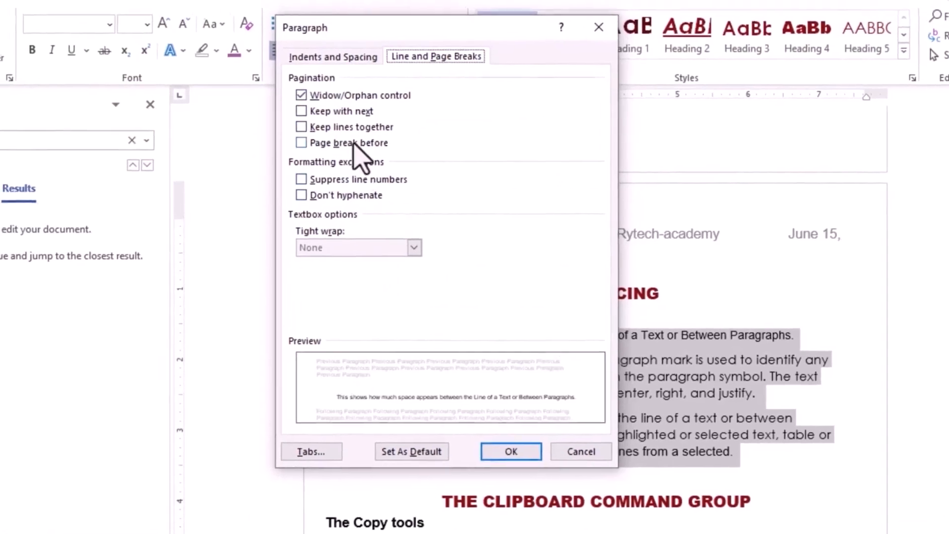
click(371, 179)
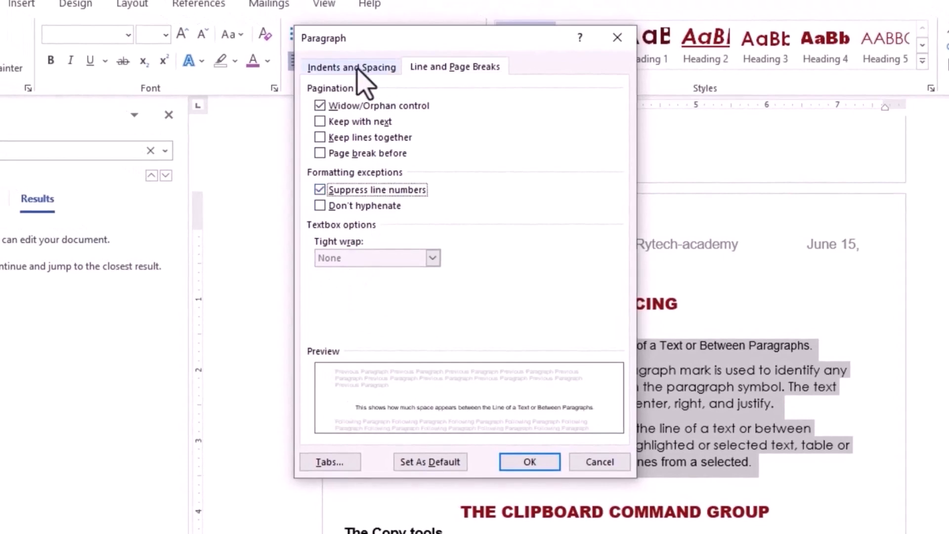
click(357, 69)
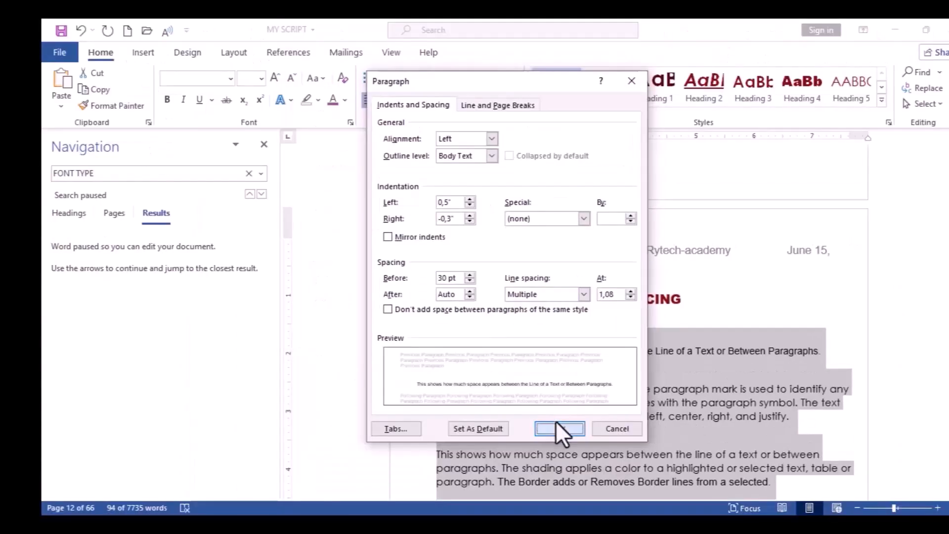
click(559, 429)
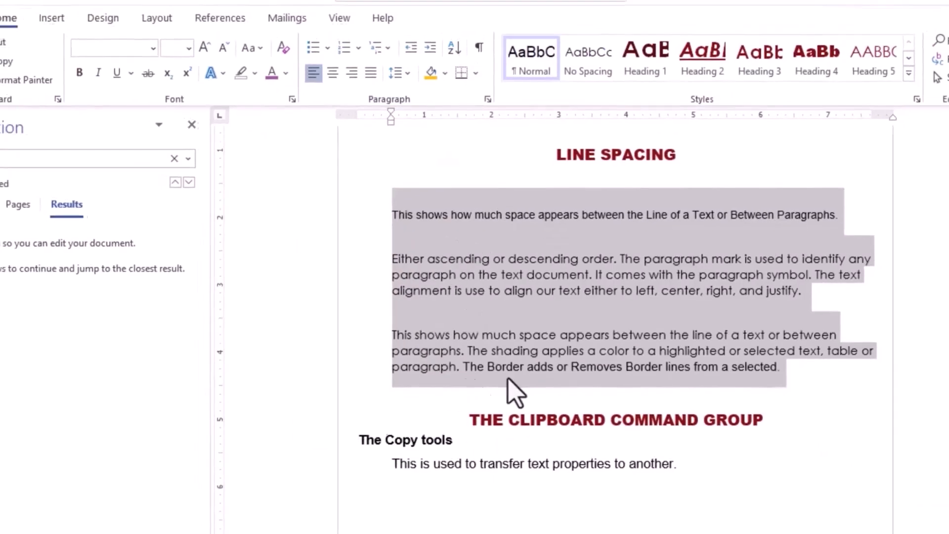
Step: Copy the sentence "This is used to transfer text properties to another." under The Copy tools heading
key(Down)
key(Down)
key(Down)
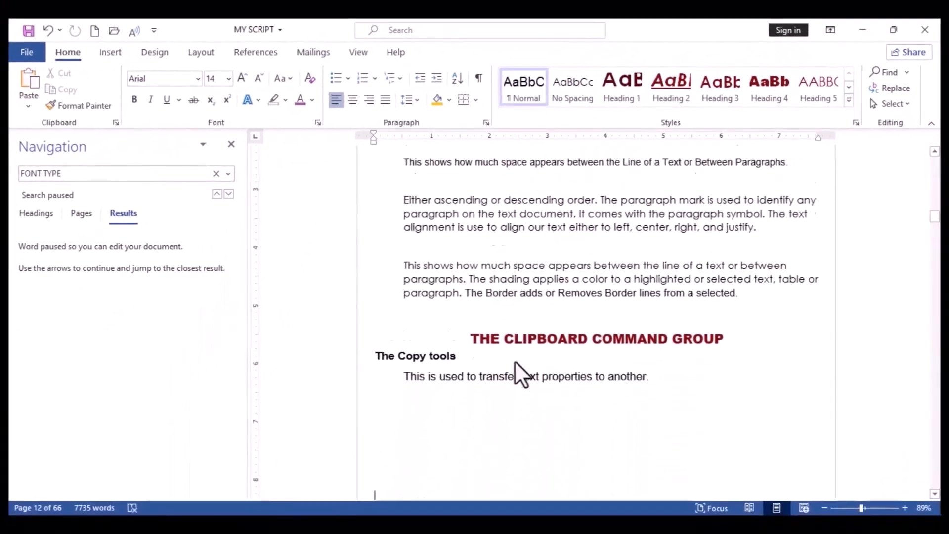
key(Down)
key(Down)
key(Down)
key(Down)
key(Down)
key(Down)
key(Down)
key(Down)
key(Down)
key(Down)
key(Down)
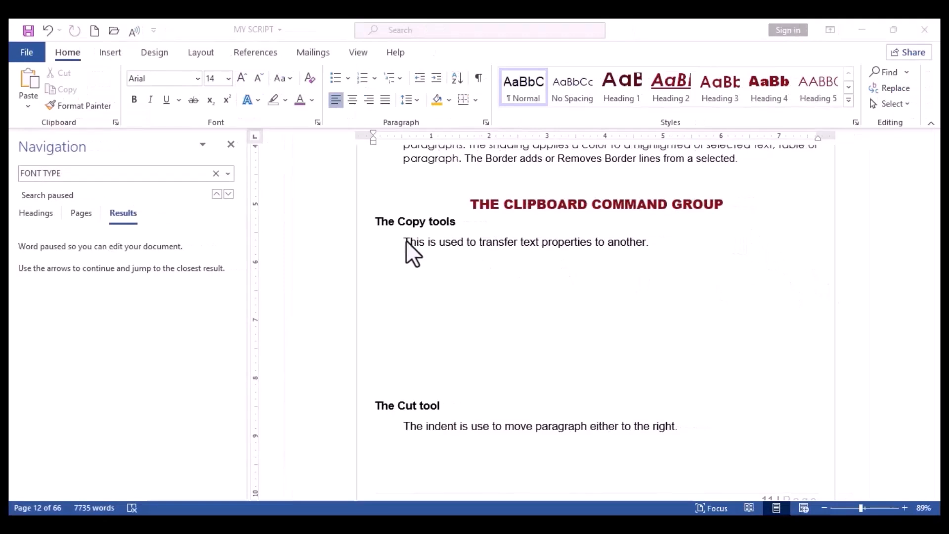
click(406, 240)
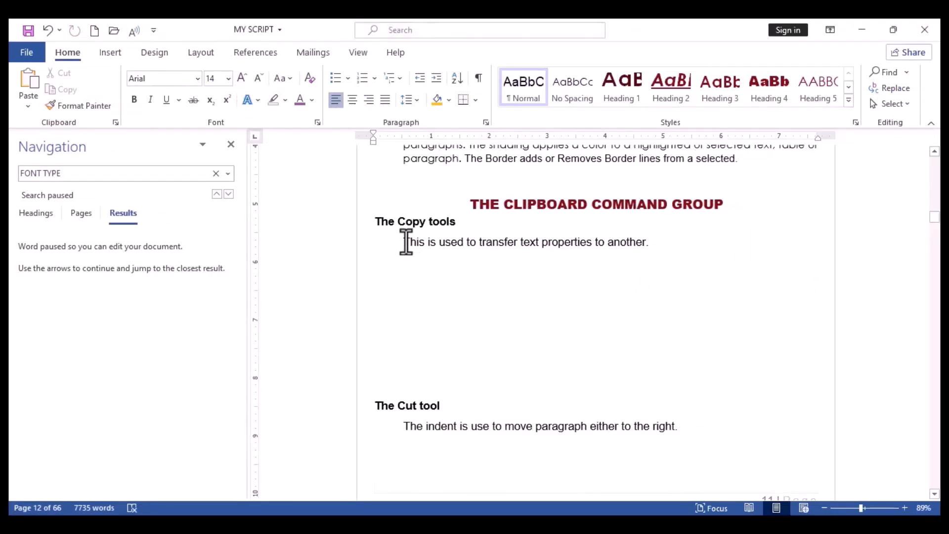
drag(405, 242, 660, 243)
key(ctrl+c)
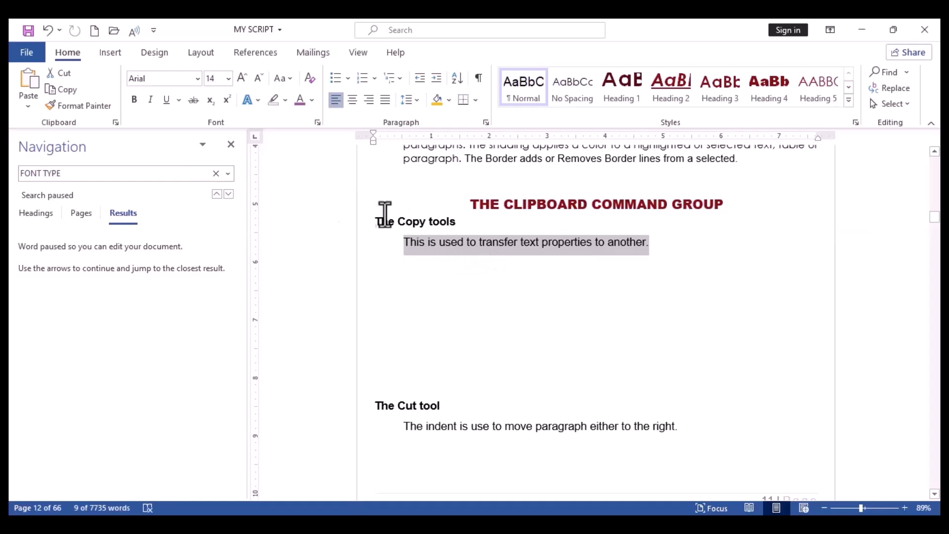
click(66, 90)
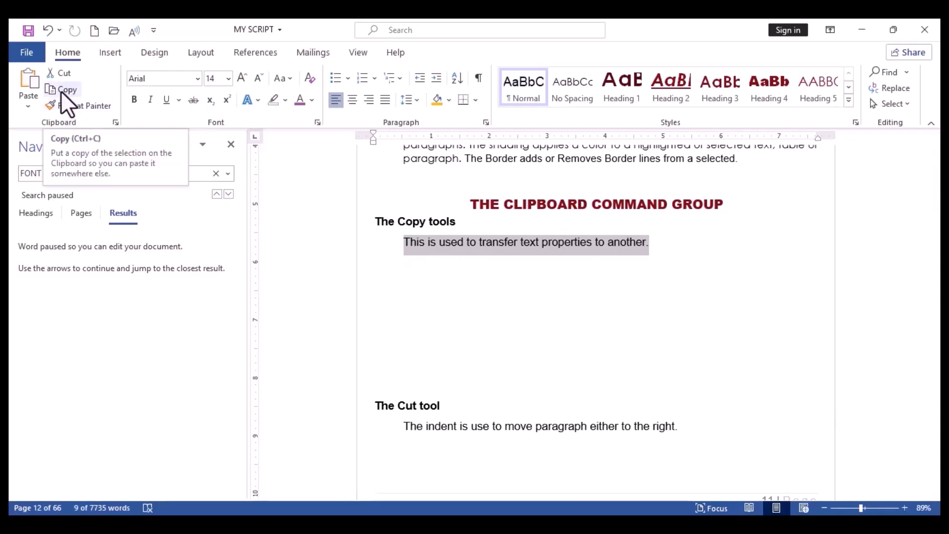
click(61, 91)
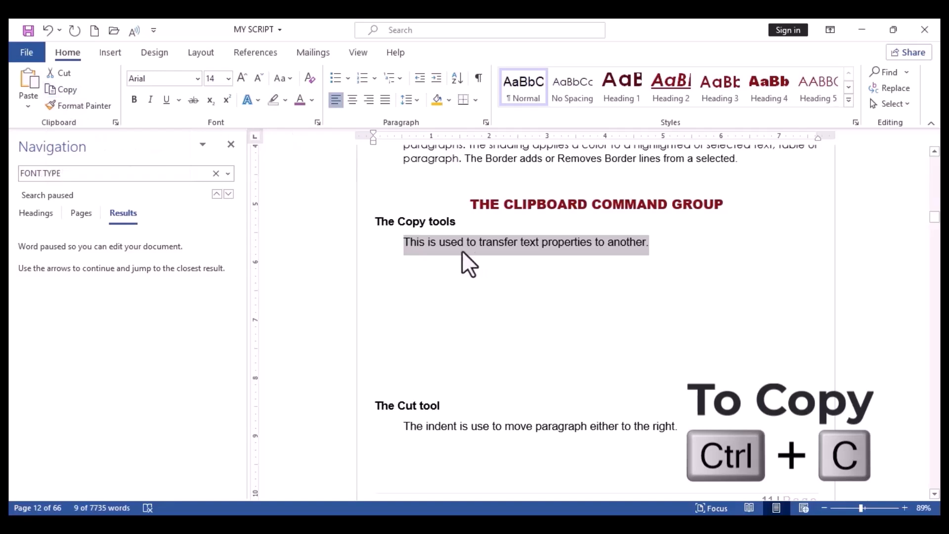
Step: Paste the copied sentence three times on separate lines directly below the original
click(437, 272)
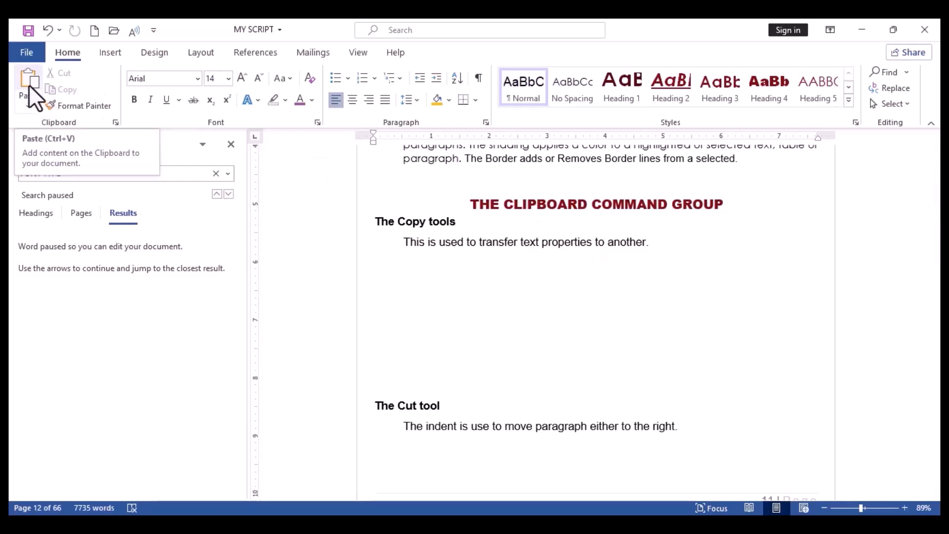
key(ctrl+v)
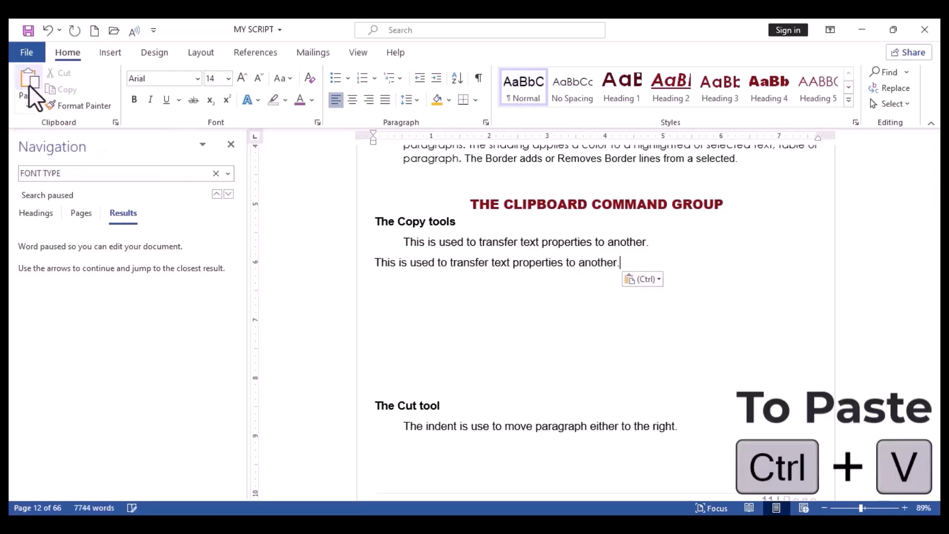
key(Return)
key(BackSpace)
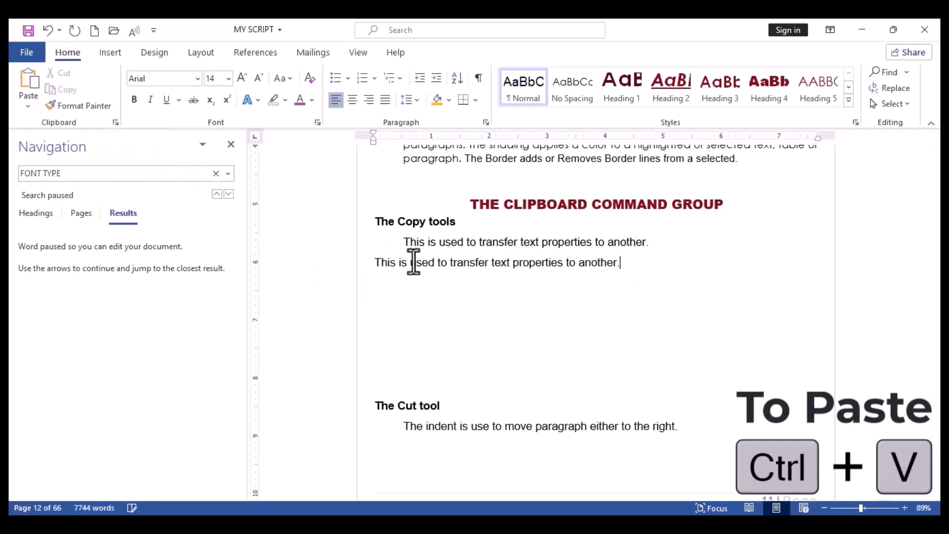
key(Return)
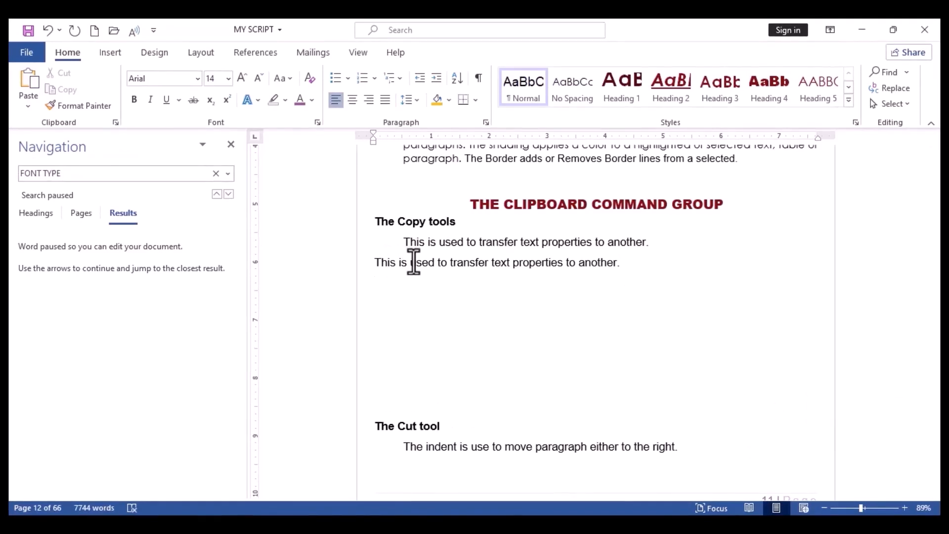
key(ctrl+v)
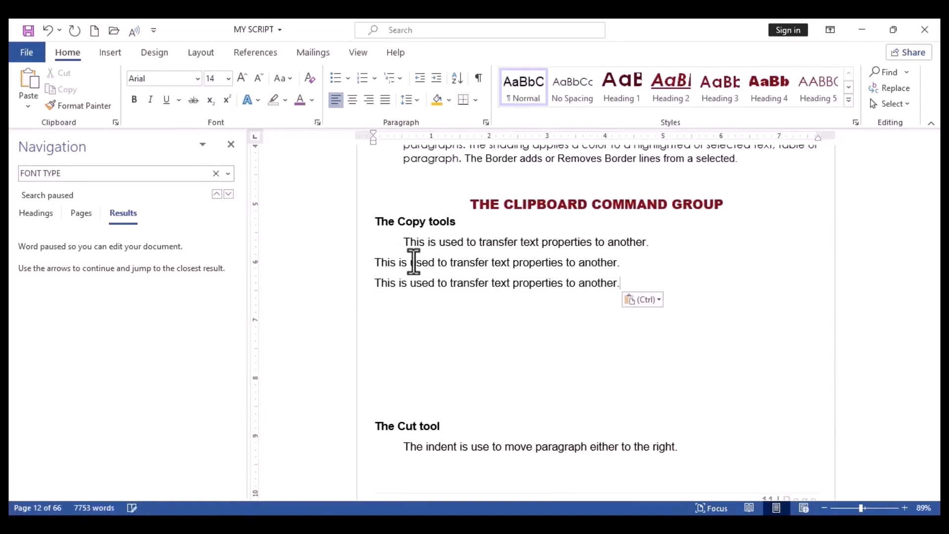
key(Return)
key(ctrl+v)
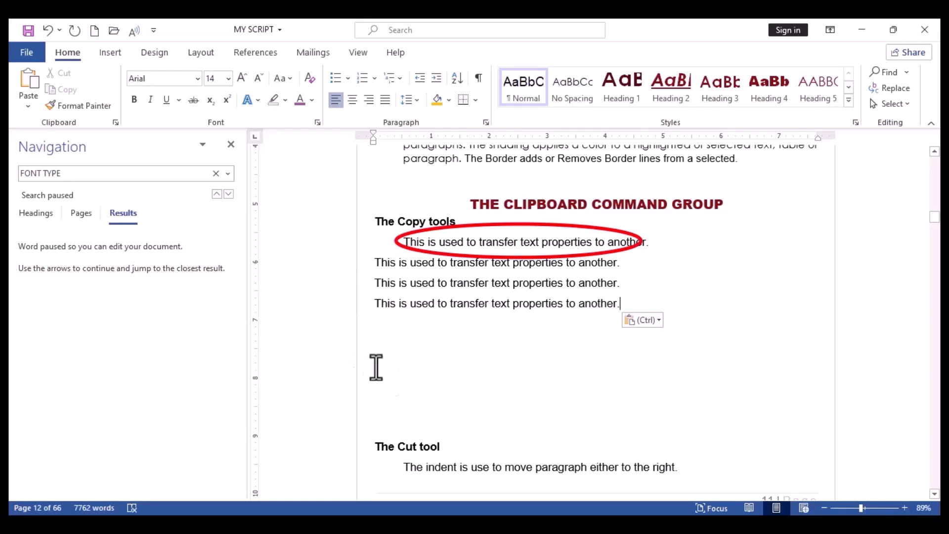
Step: Delete surplus empty lines between the last pasted sentence and The Cut tool heading
click(397, 387)
key(BackSpace)
key(BackSpace)
key(BackSpace)
key(BackSpace)
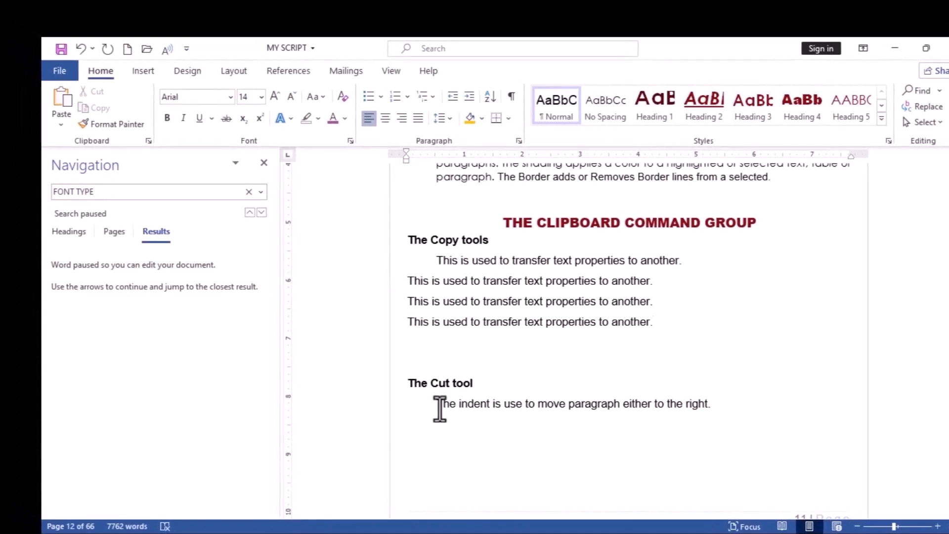
Step: Cut the sentence under The Cut tool heading together with the empty line below it
double_click(439, 406)
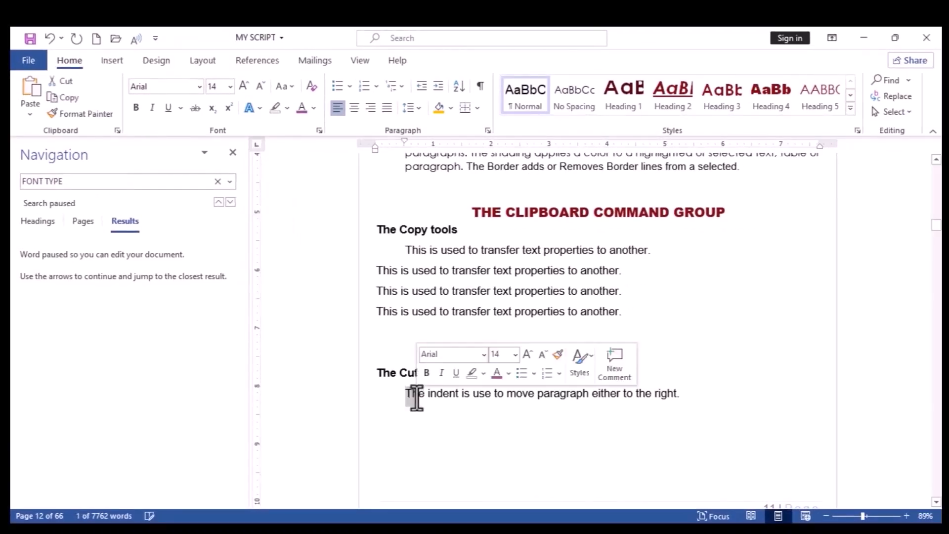
drag(400, 397, 676, 432)
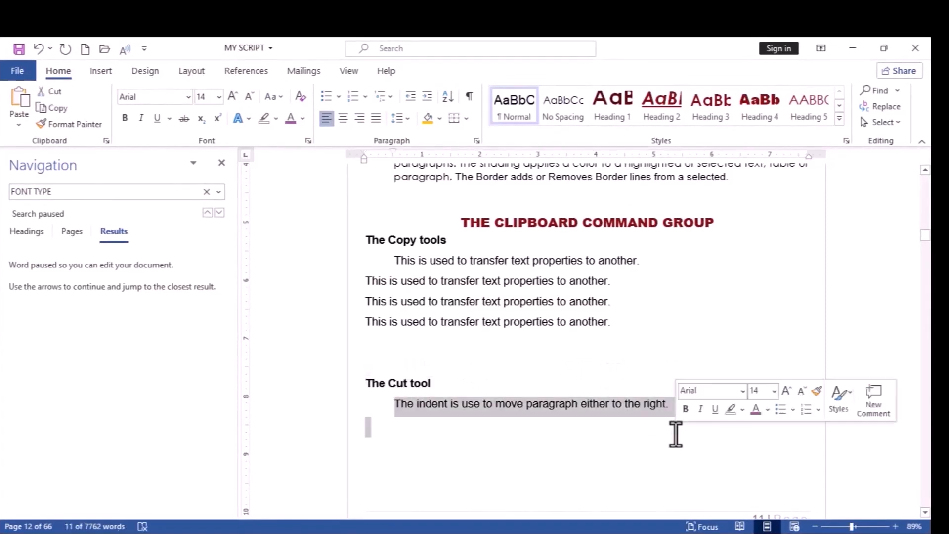
click(55, 91)
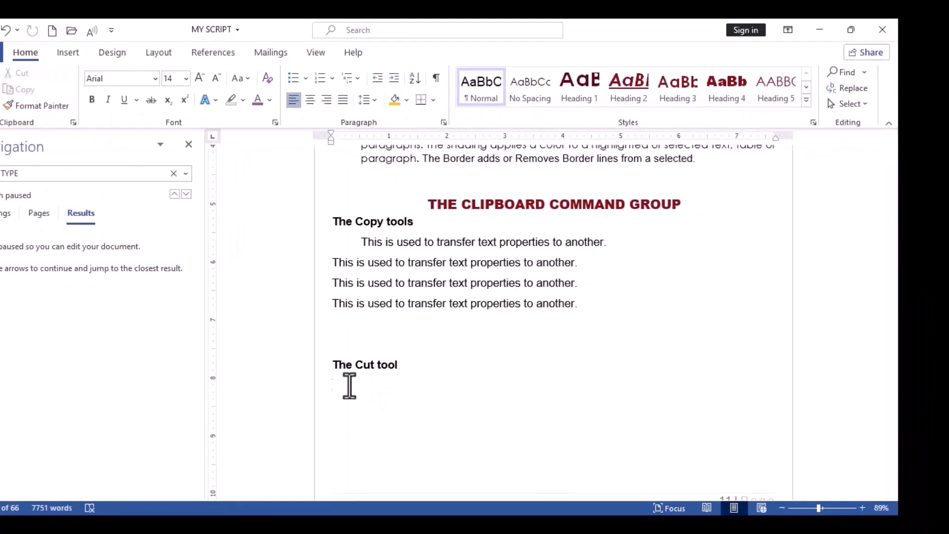
Step: Paste the cut sentence three times below The Cut tool heading
click(1, 91)
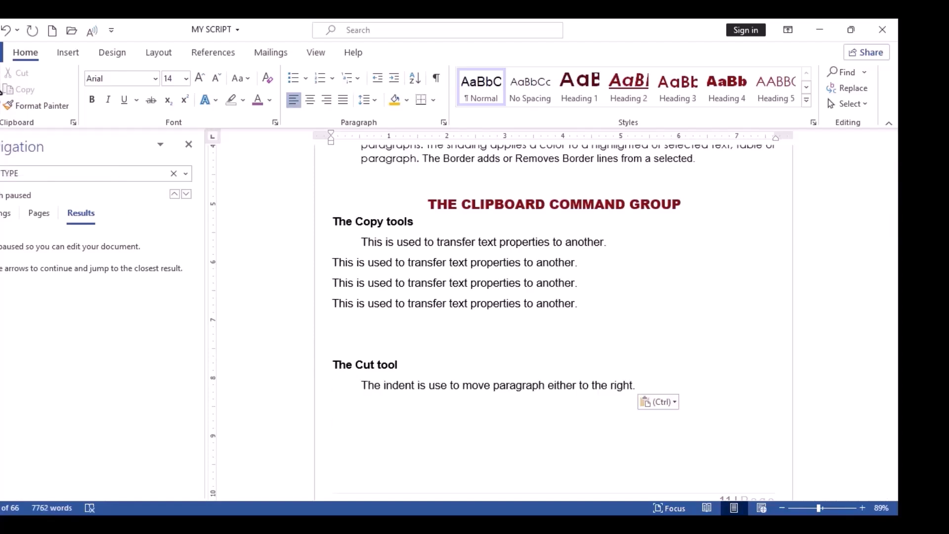
key(ctrl+v)
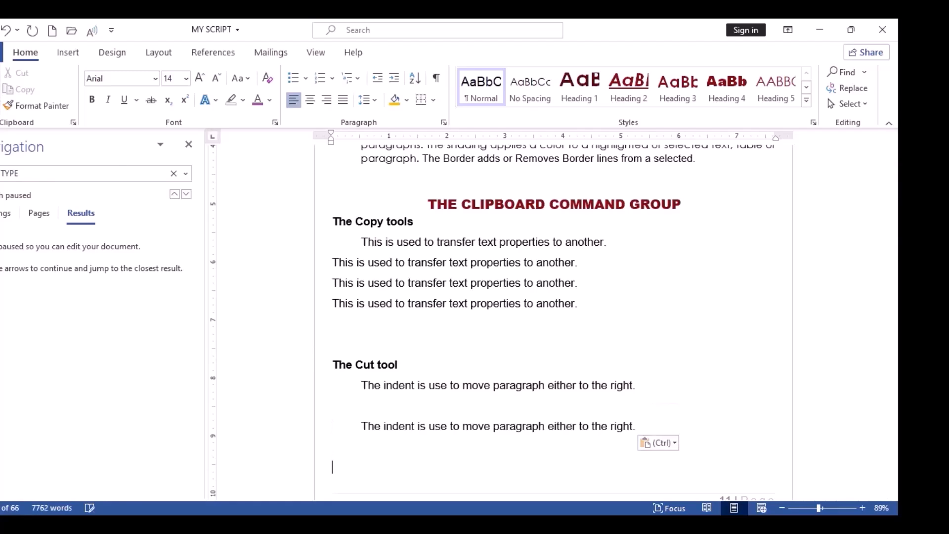
key(ctrl+v)
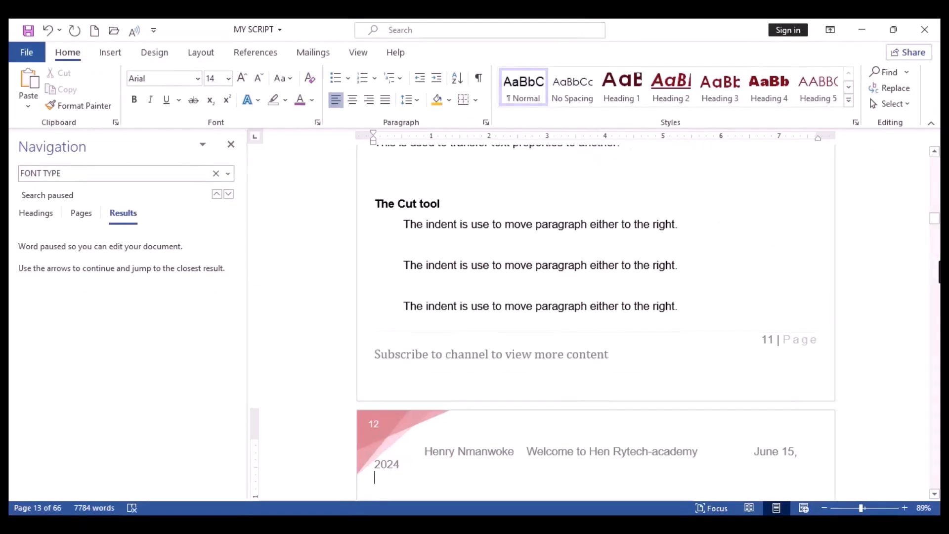
Step: Delete three surplus empty lines above The Format Painter heading
drag(935, 223, 945, 238)
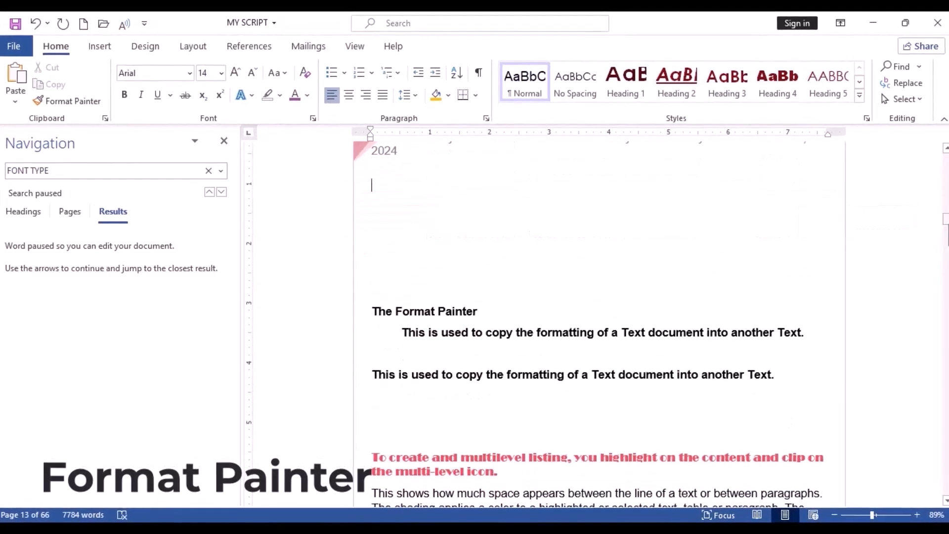
key(Down)
key(Down)
key(Down)
key(Down)
key(Down)
key(Down)
key(Down)
key(Down)
key(Down)
key(Down)
key(Down)
key(Down)
key(Down)
key(Down)
key(Down)
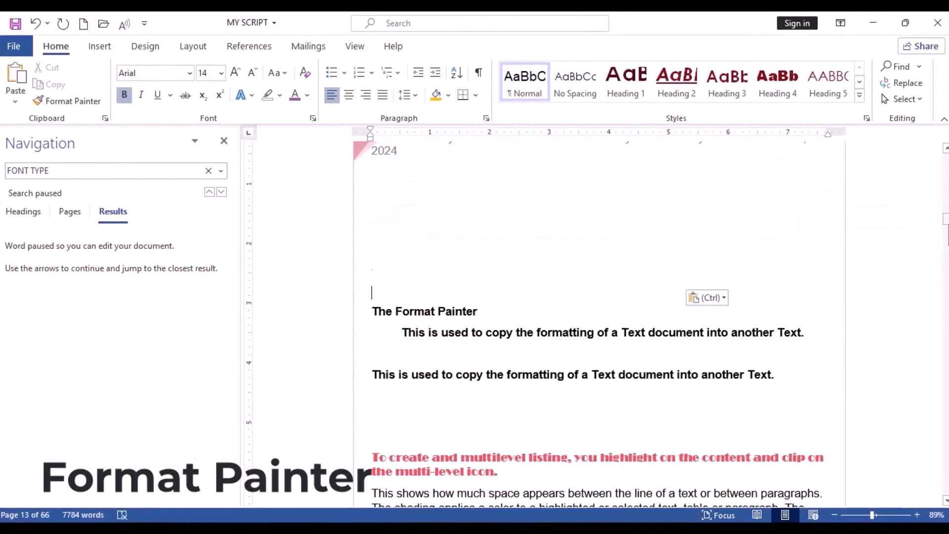
key(Down)
key(Down)
key(Down)
key(Down)
key(Down)
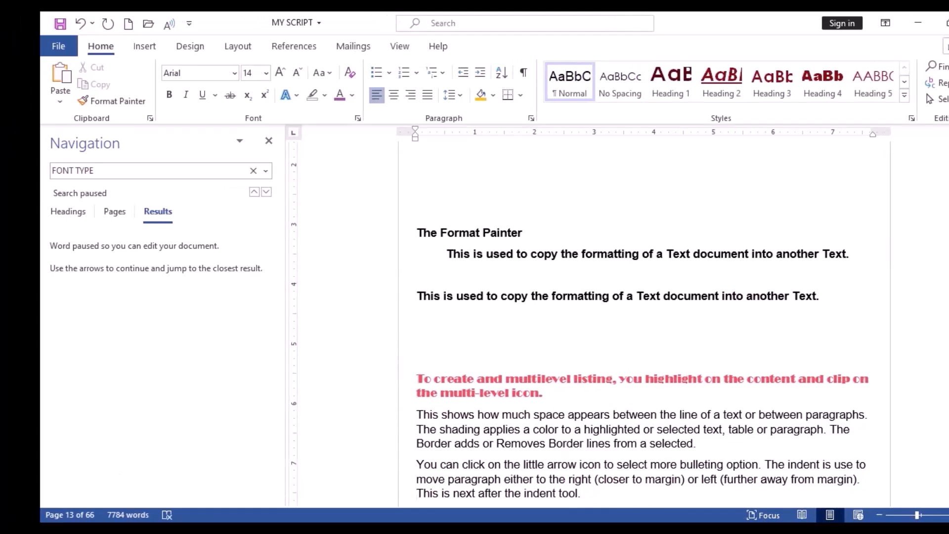
click(473, 201)
key(BackSpace)
key(BackSpace)
key(BackSpace)
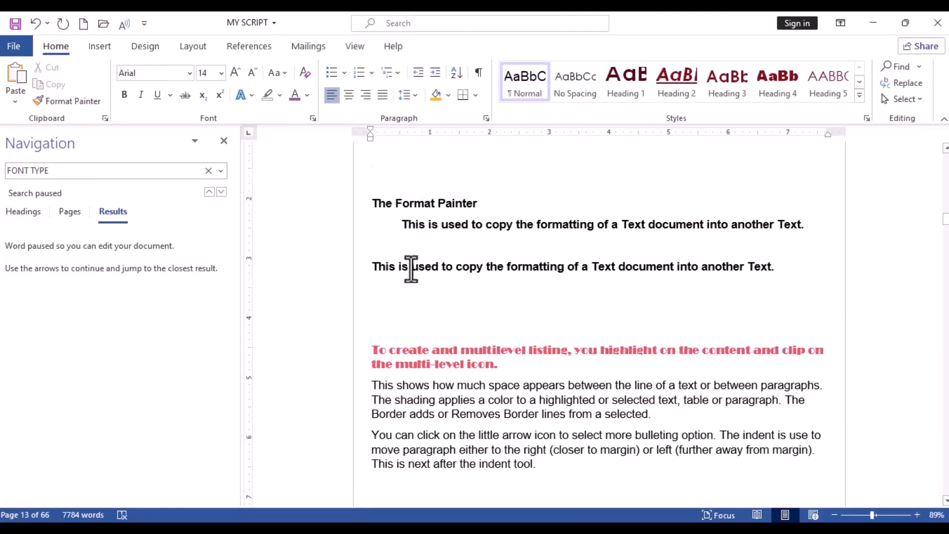
Step: Set the indented sentence below The Format Painter heading to the Clarendon Blk BT font in red
mouse_move(399, 228)
mouse_down()
mouse_move(767, 197)
mouse_move(814, 224)
mouse_up()
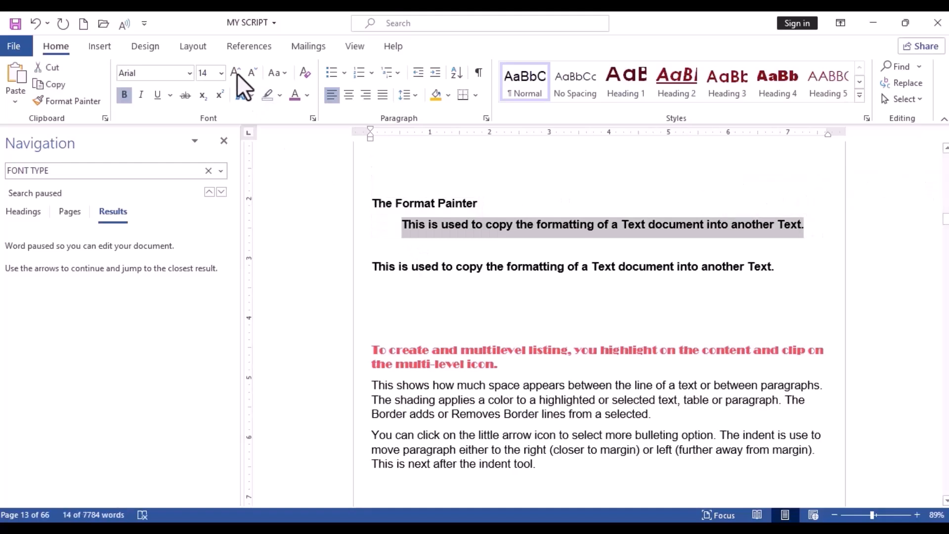
click(190, 74)
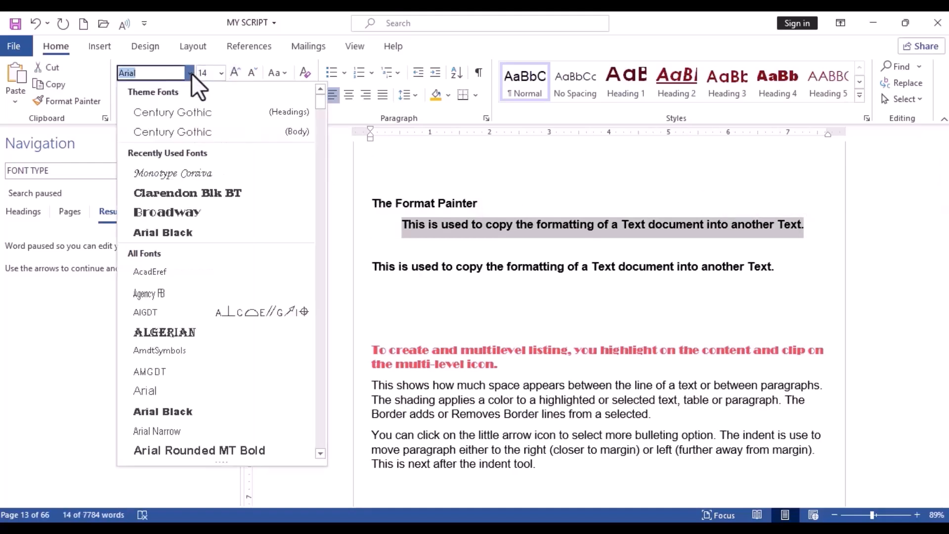
click(190, 193)
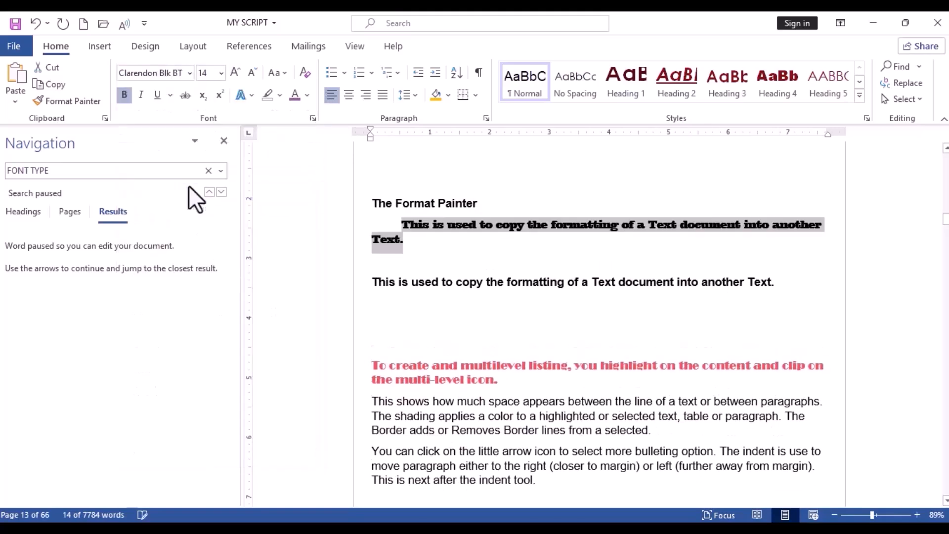
click(306, 96)
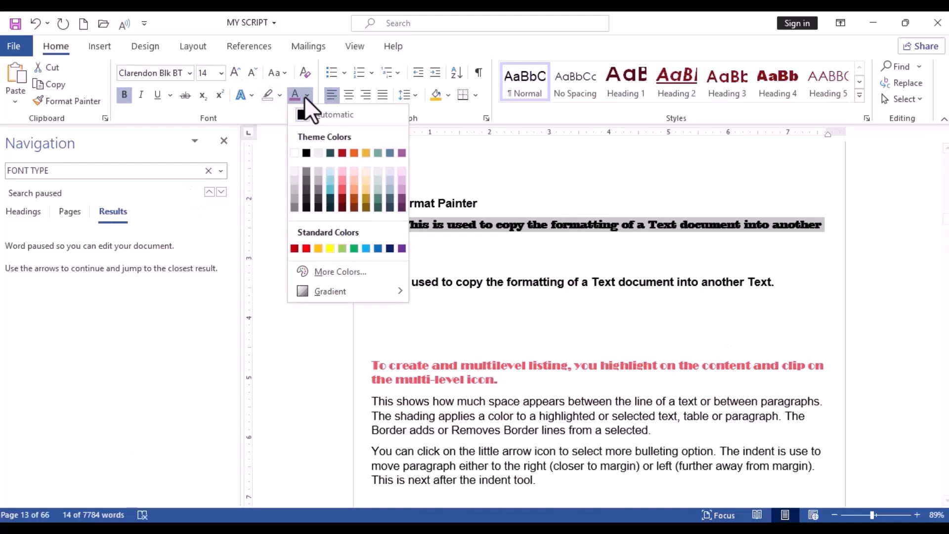
click(342, 196)
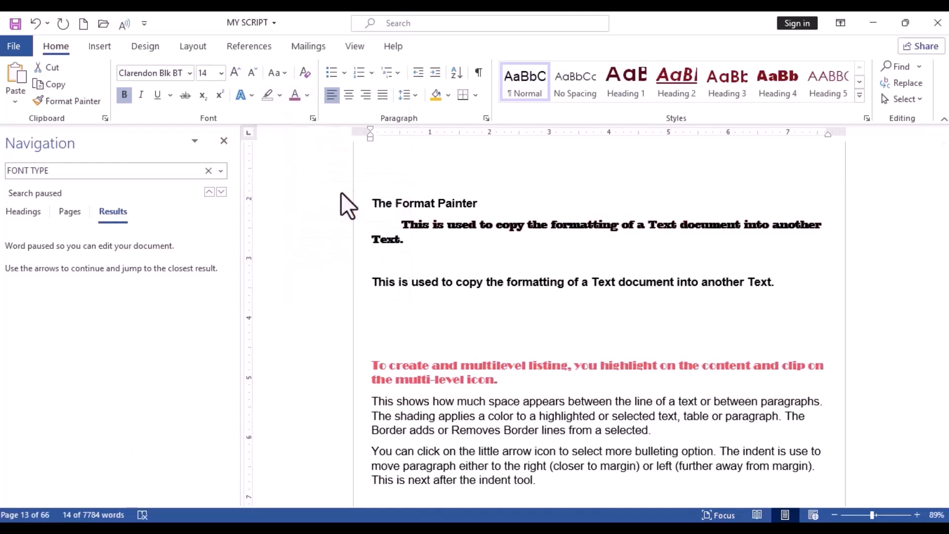
Step: Apply a black text effect with a light outline and hard shadow to the indented sentence
click(243, 95)
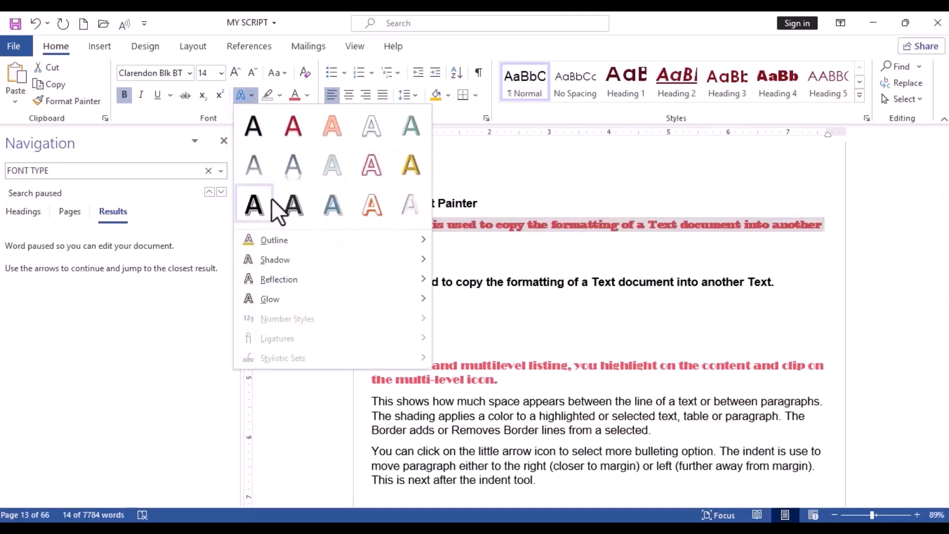
click(292, 202)
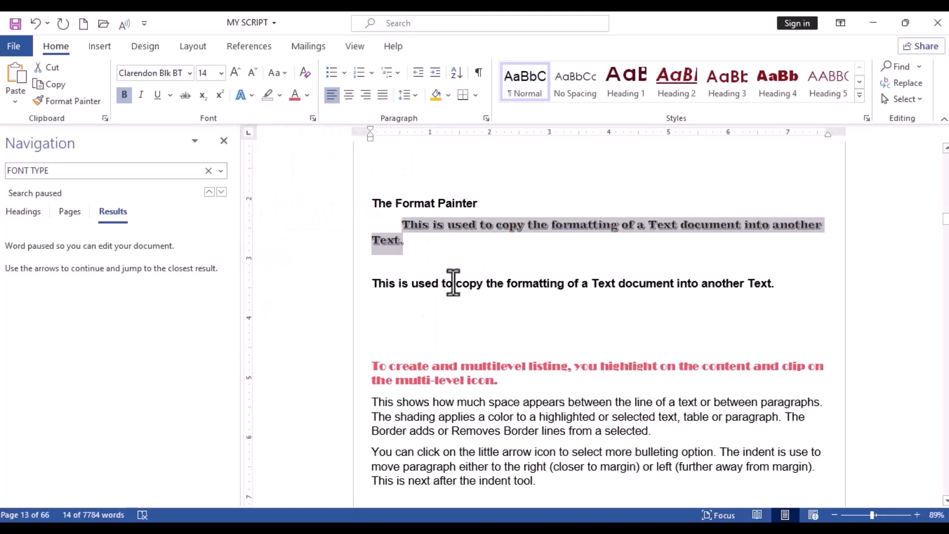
click(453, 283)
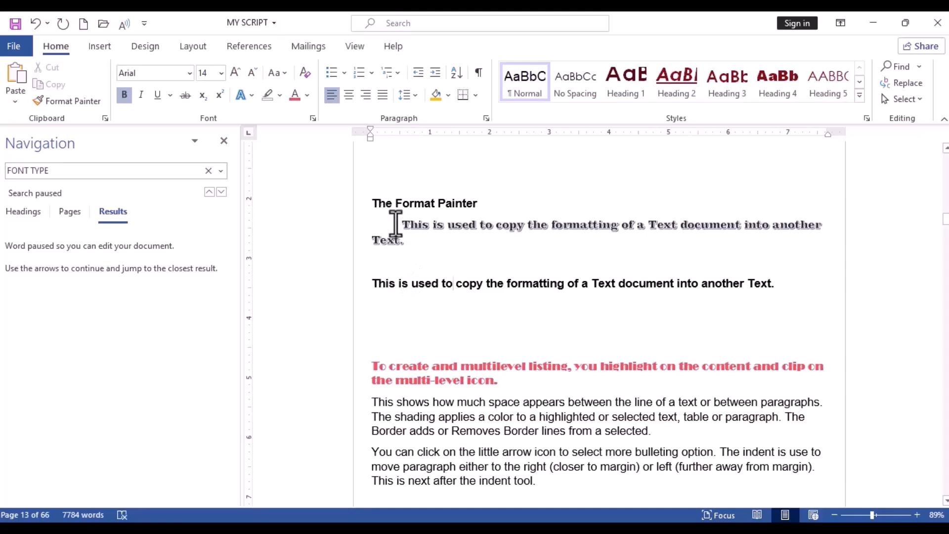
Step: Copy the indented sentence's formatting onto the plain bold sentence below it with the Format Painter
drag(395, 225, 406, 243)
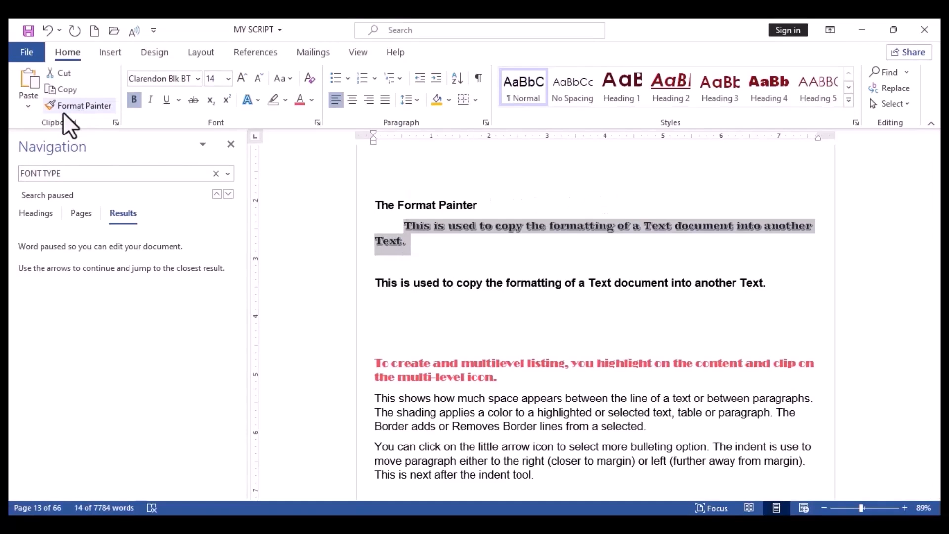
click(91, 106)
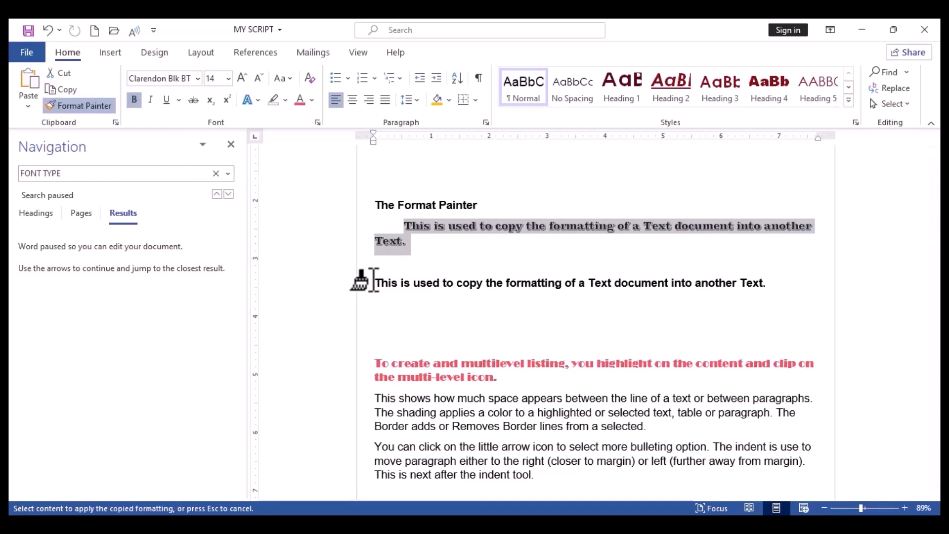
mouse_move(374, 282)
mouse_down()
mouse_move(640, 250)
mouse_move(766, 297)
mouse_up()
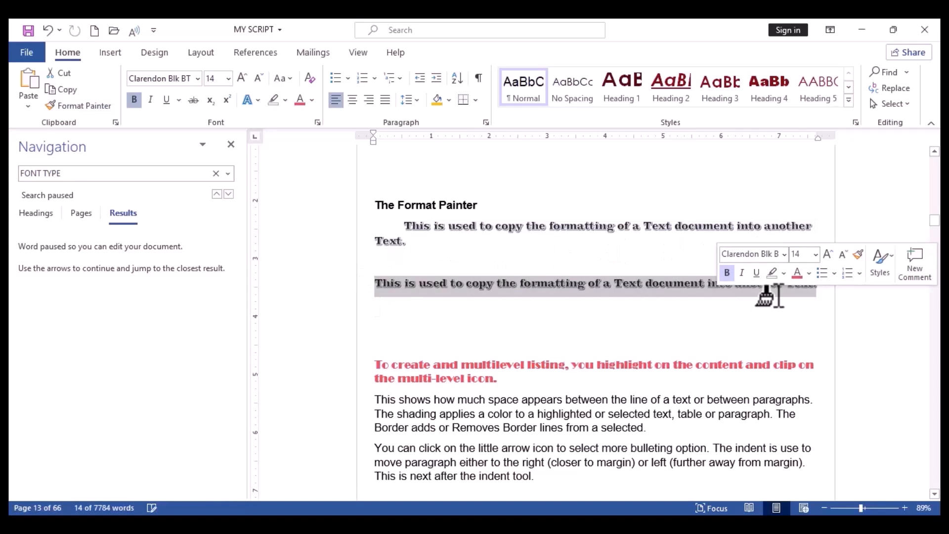
click(678, 314)
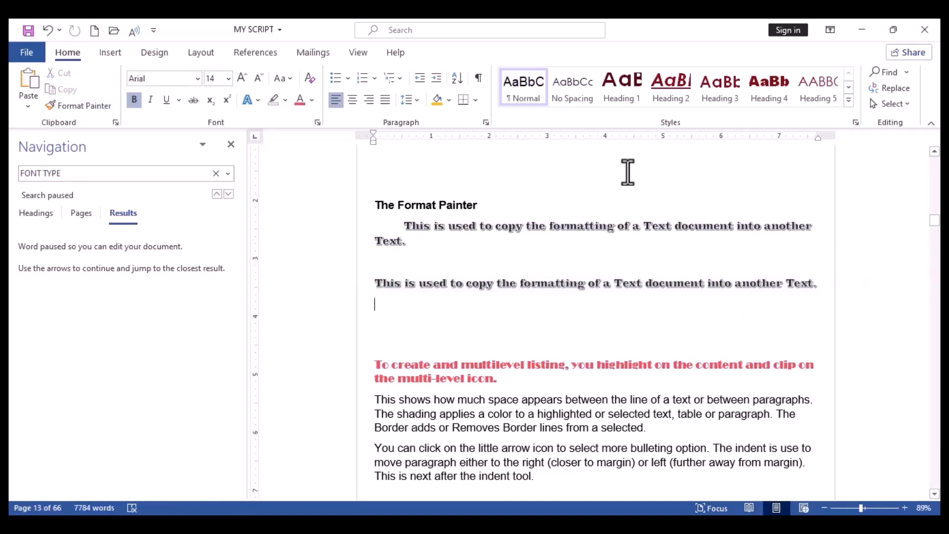
Step: Use the Format Painter to copy the red multilevel listing paragraph's formatting onto the two paragraphs below it
click(598, 312)
key(Down)
key(Down)
key(Down)
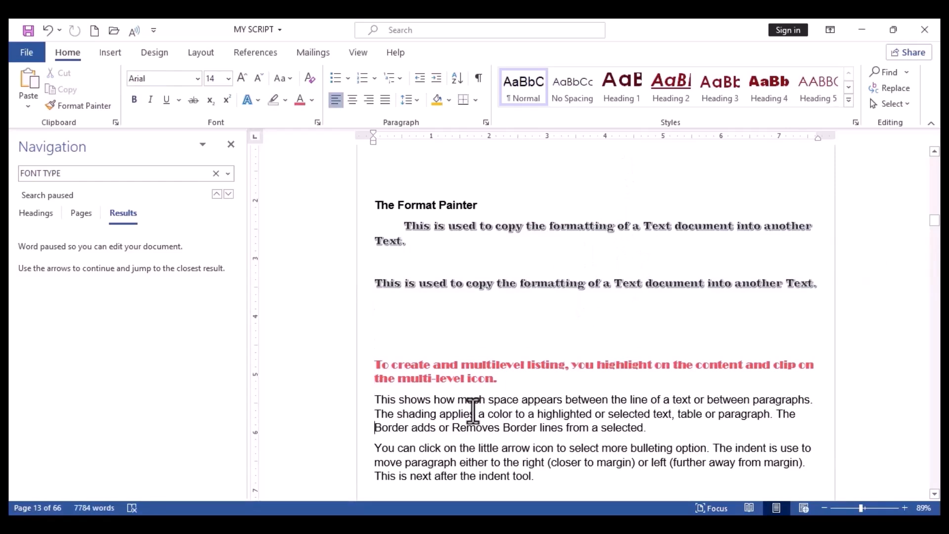
key(Down)
key(Down)
key(Down)
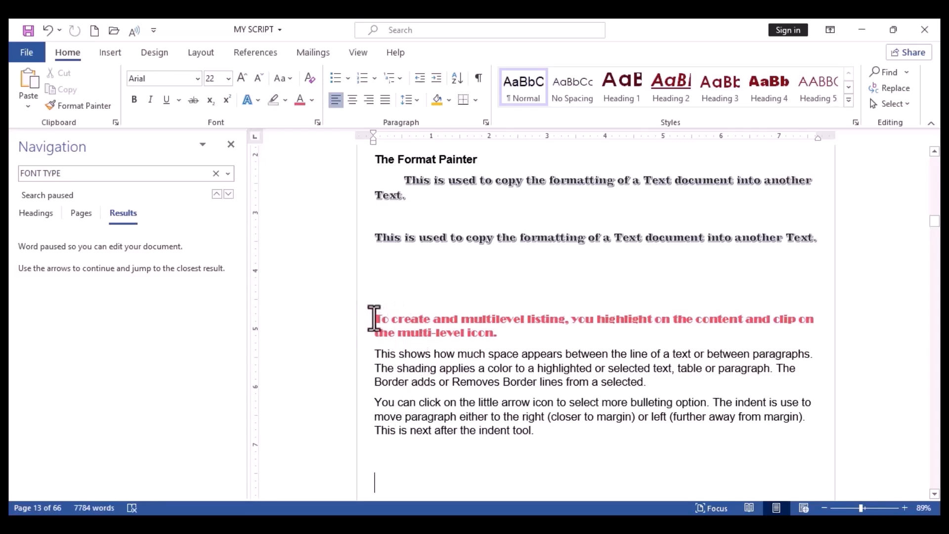
drag(374, 318, 522, 344)
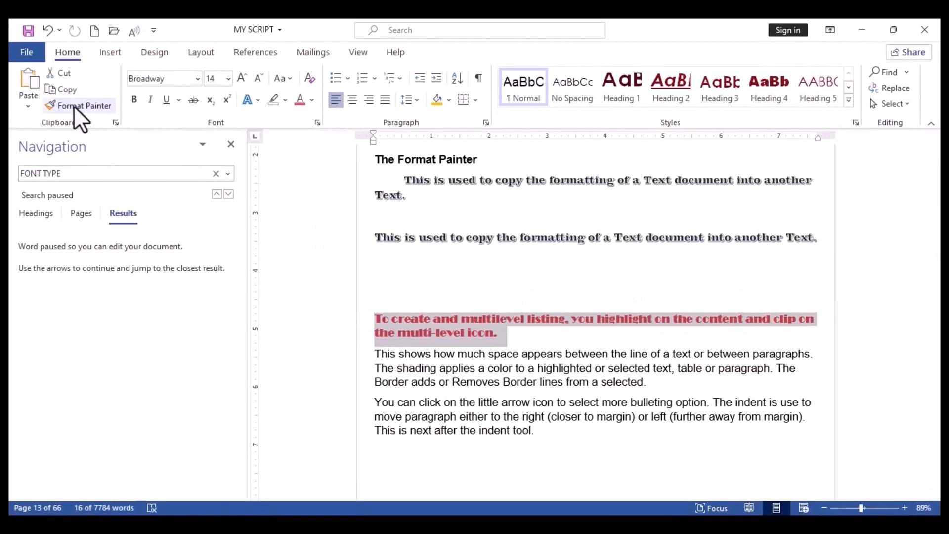
click(73, 105)
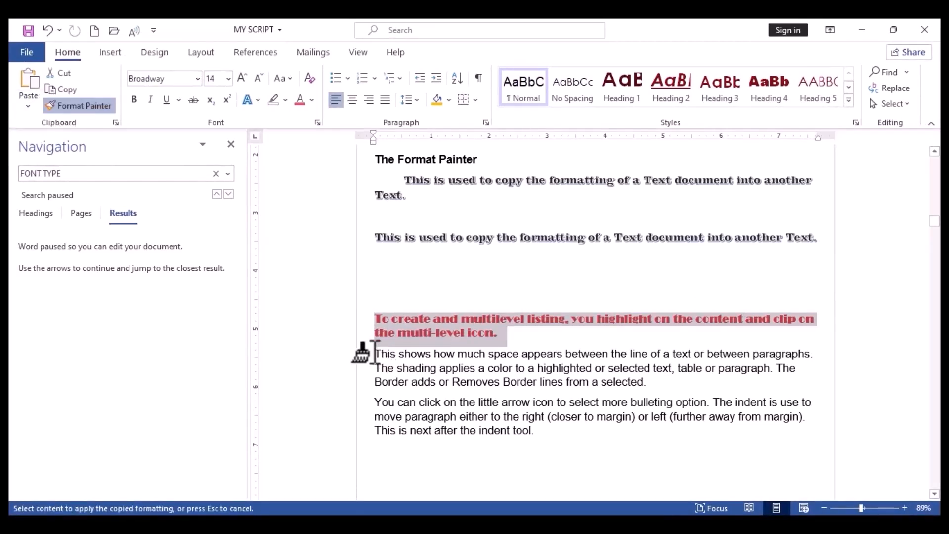
mouse_move(374, 354)
mouse_down()
mouse_move(489, 402)
mouse_move(533, 431)
mouse_up()
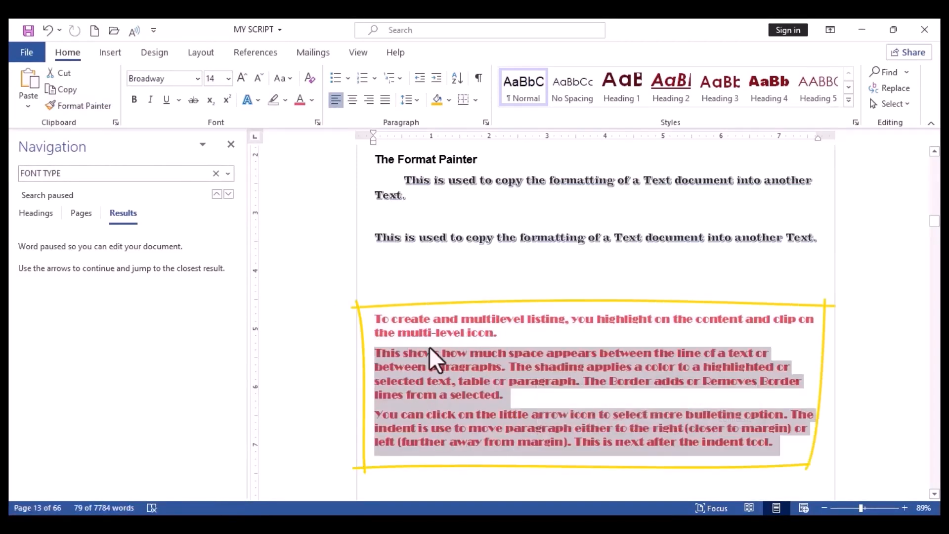
click(445, 326)
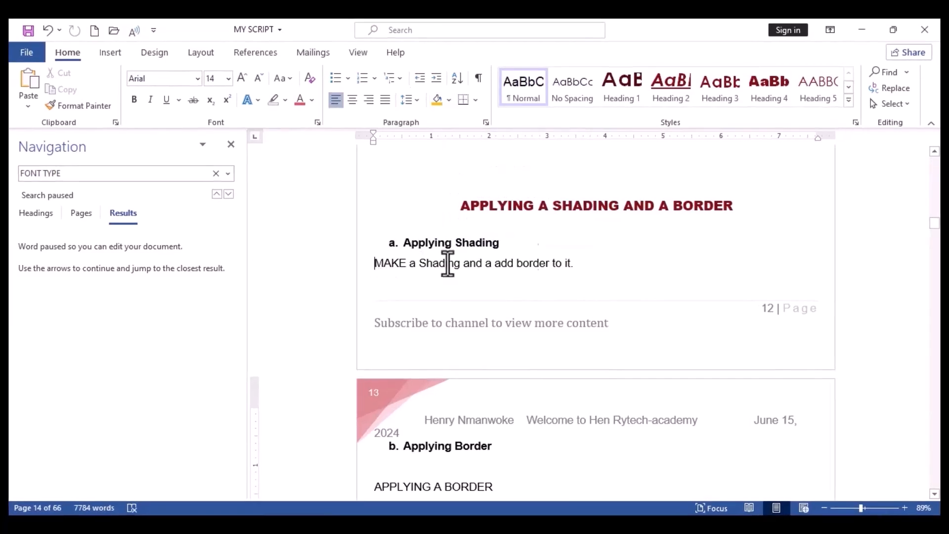
Step: Apply orange shading to the sentence under Applying Shading and change the shading to light blue
triple_click(567, 255)
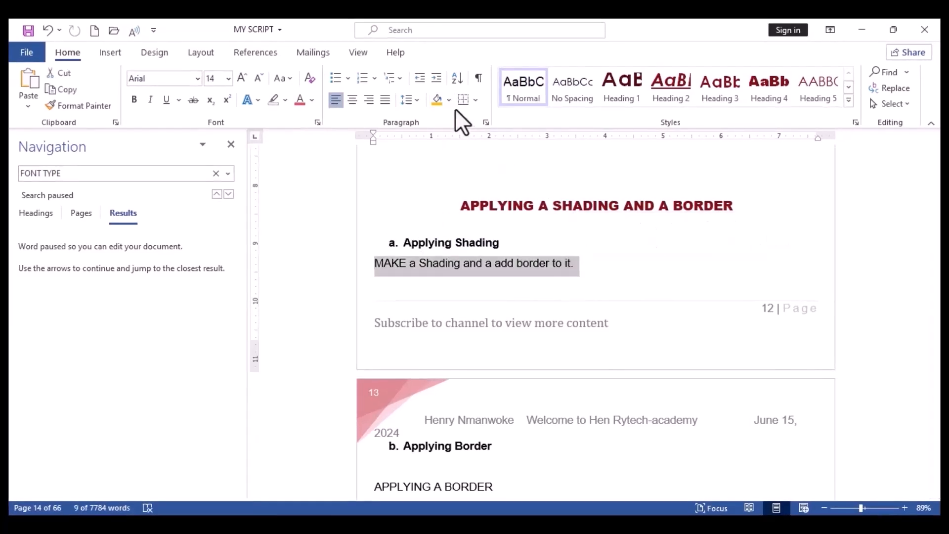
click(436, 98)
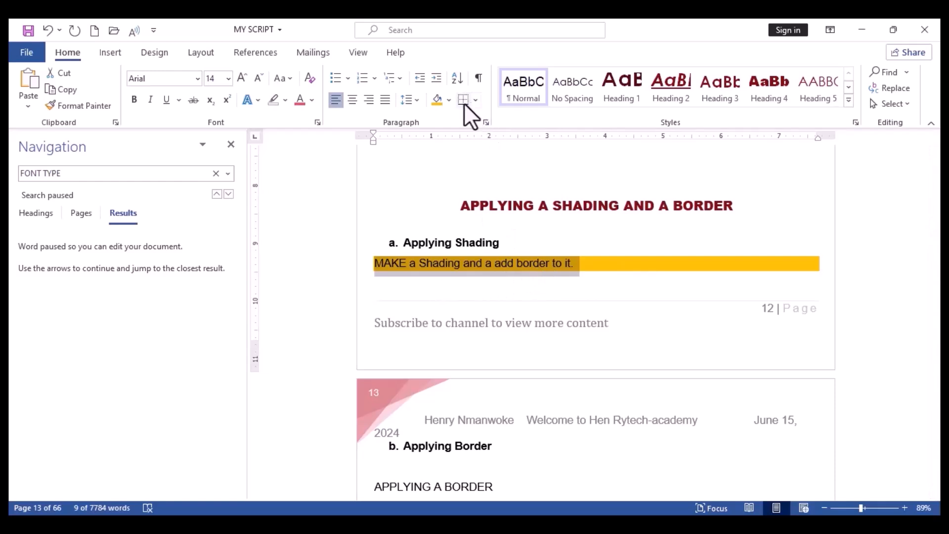
click(449, 101)
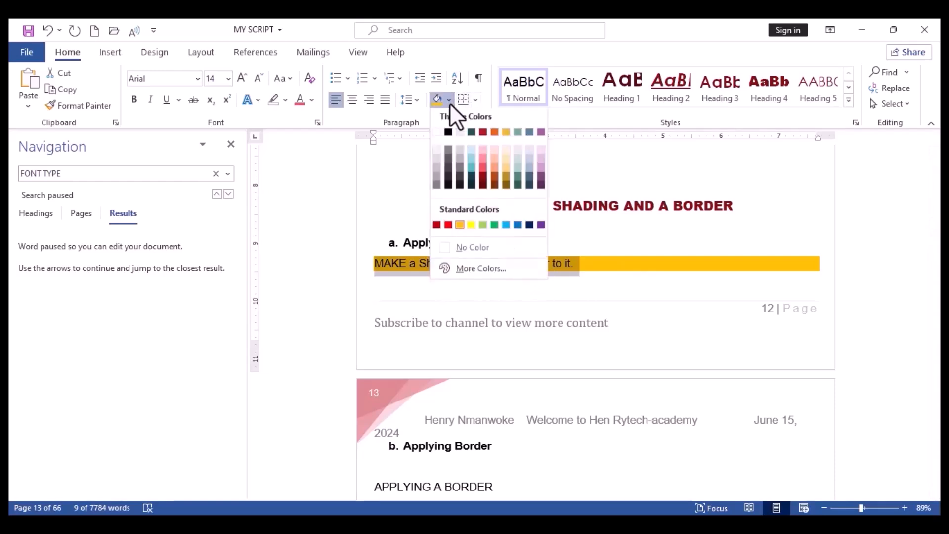
click(471, 163)
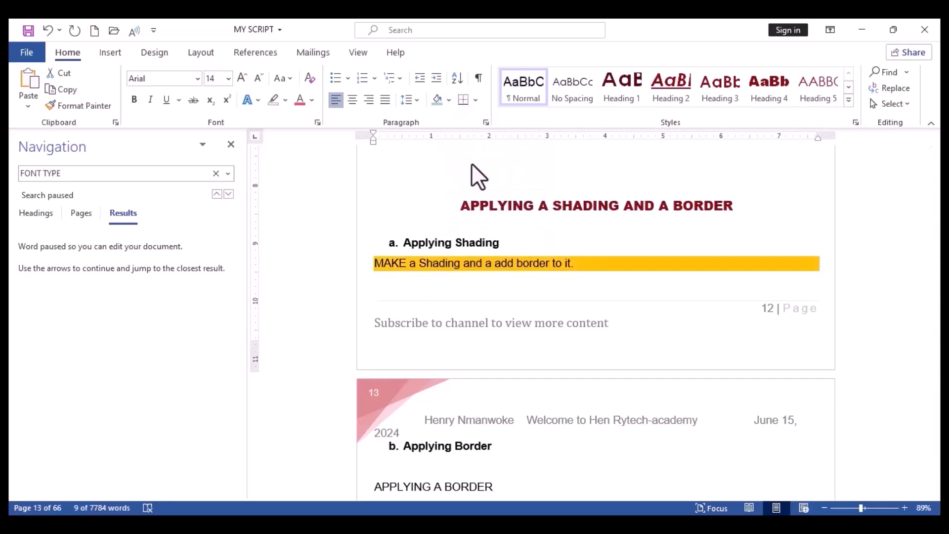
click(507, 274)
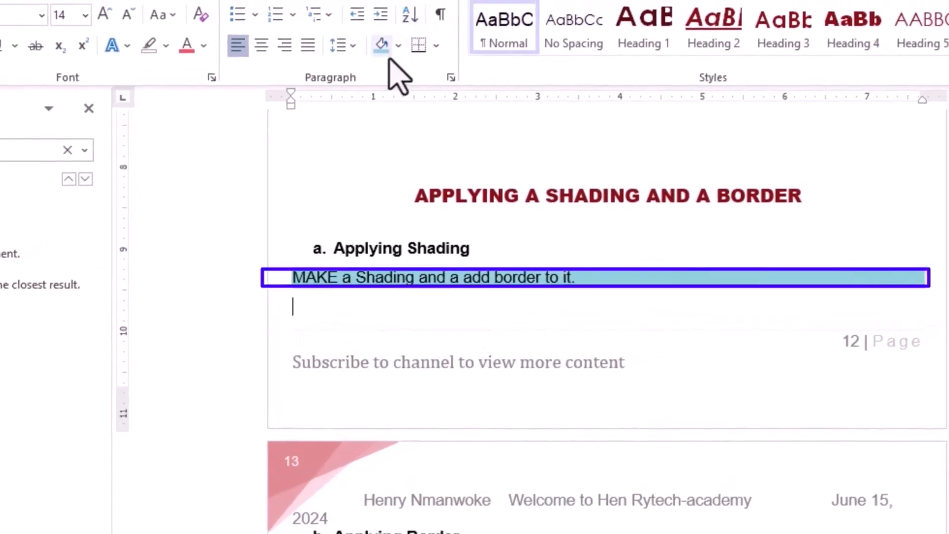
Step: Remove the shading from the sentence under Applying Shading by setting it to No Color
click(398, 50)
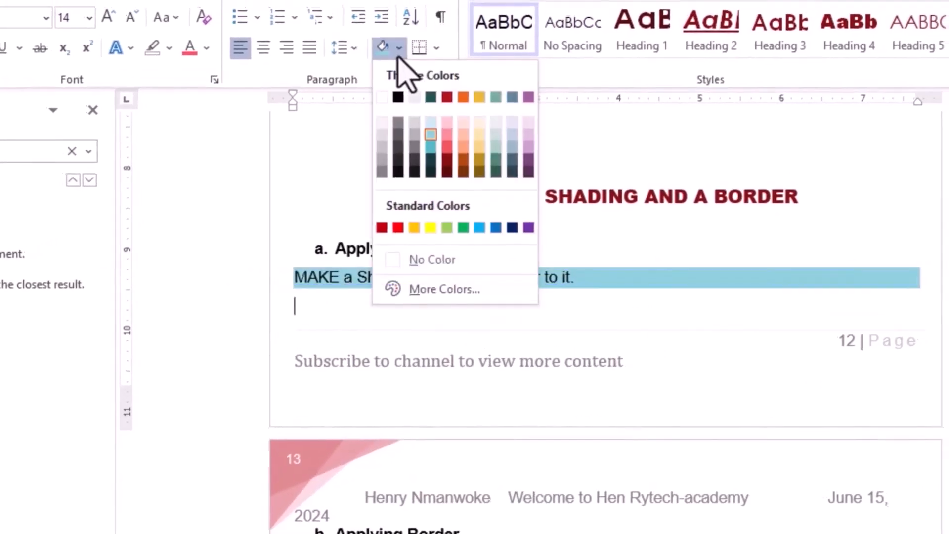
click(607, 259)
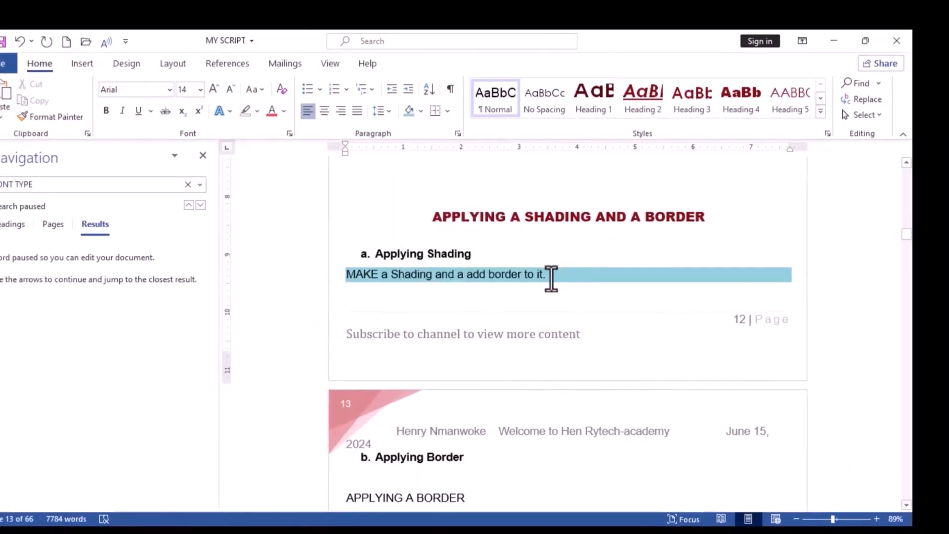
drag(346, 275, 507, 289)
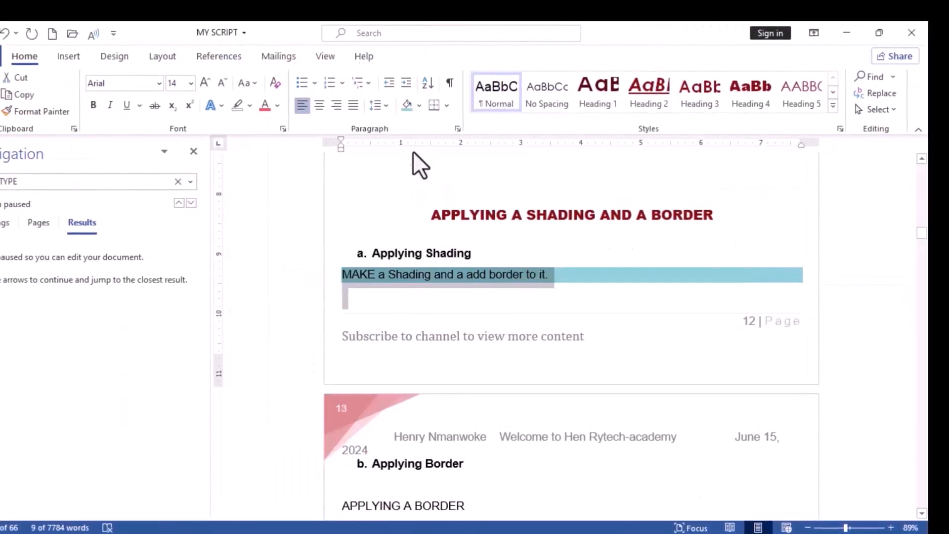
click(418, 101)
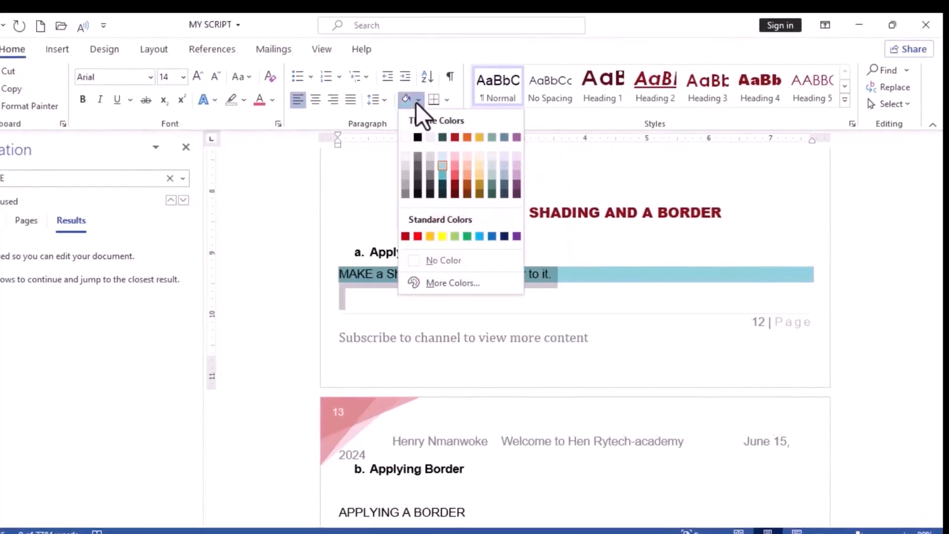
click(449, 266)
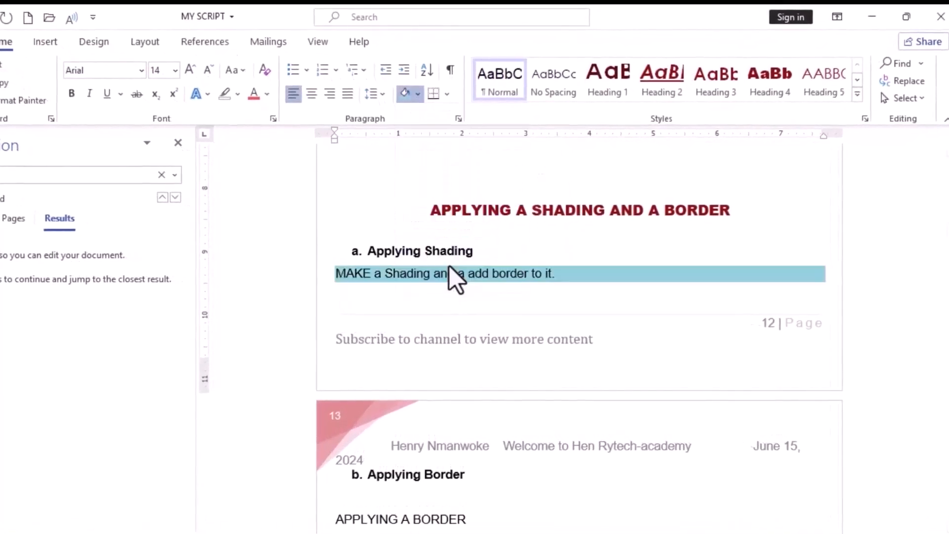
click(463, 313)
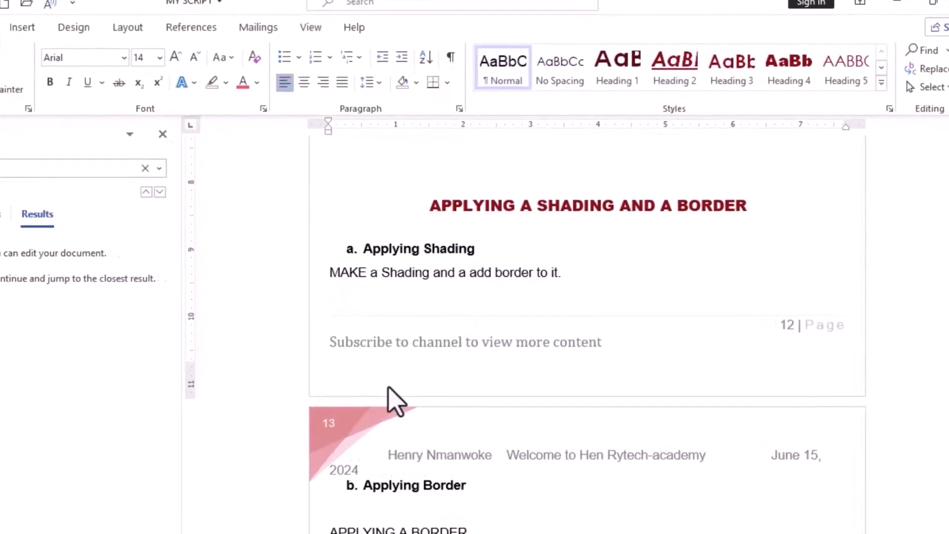
Step: Add a bottom border to the line "APPLYING A BORDER" under the Applying Border heading
key(Down)
key(Down)
key(Down)
key(Down)
key(Down)
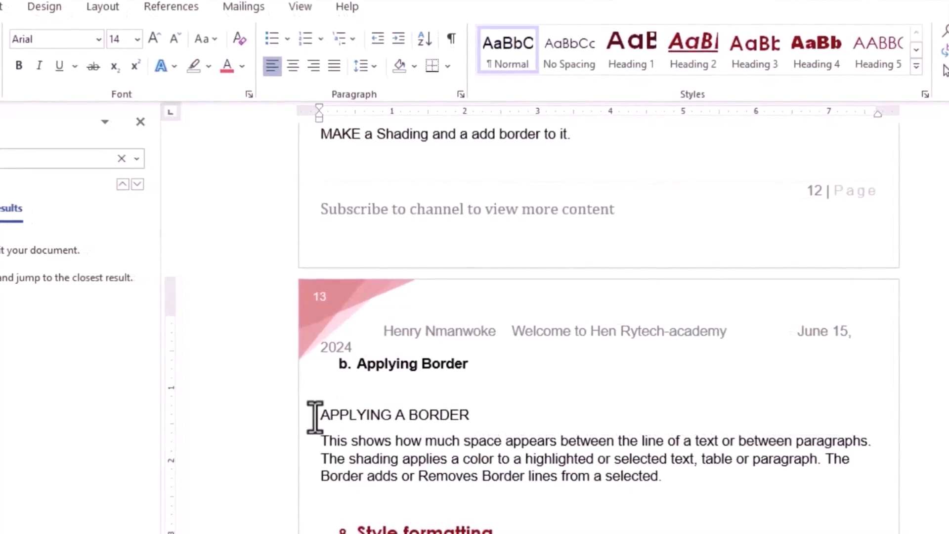
drag(316, 415, 542, 425)
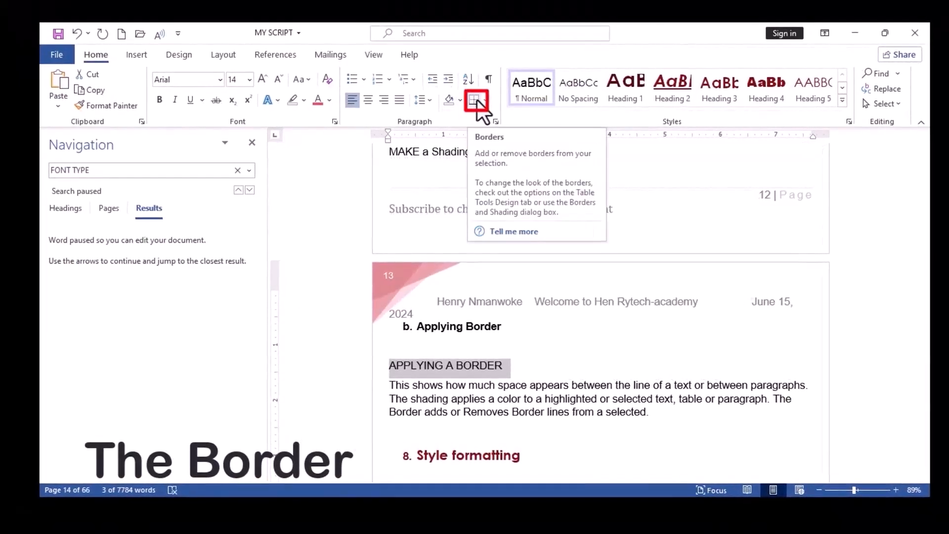
click(478, 99)
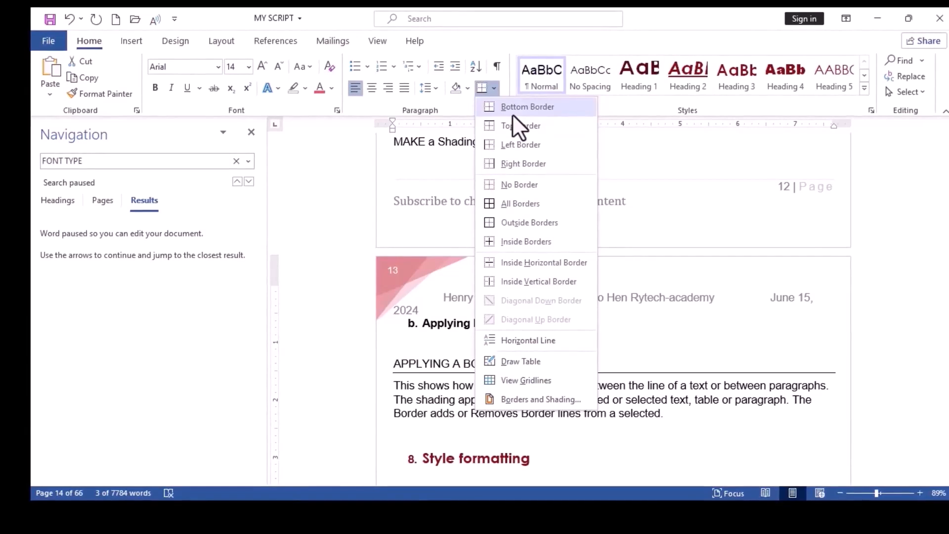
click(514, 113)
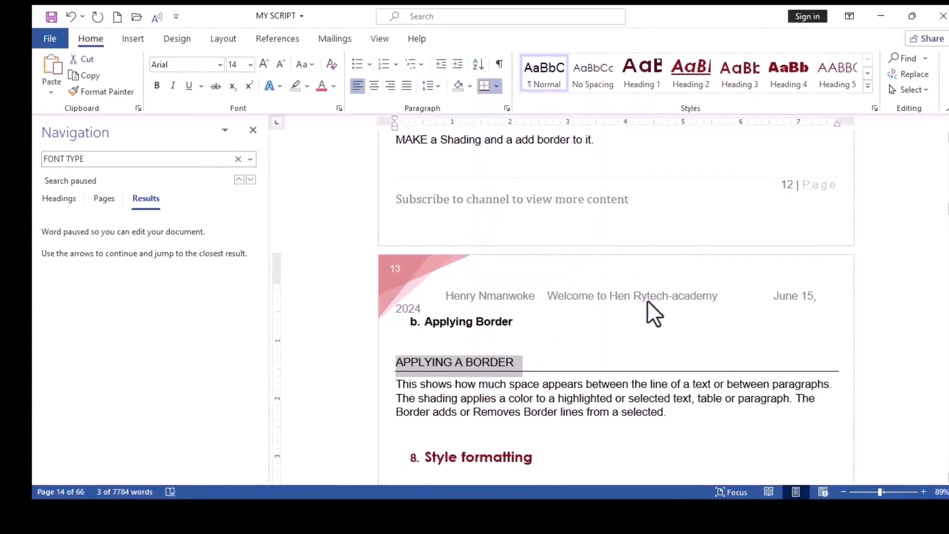
click(627, 408)
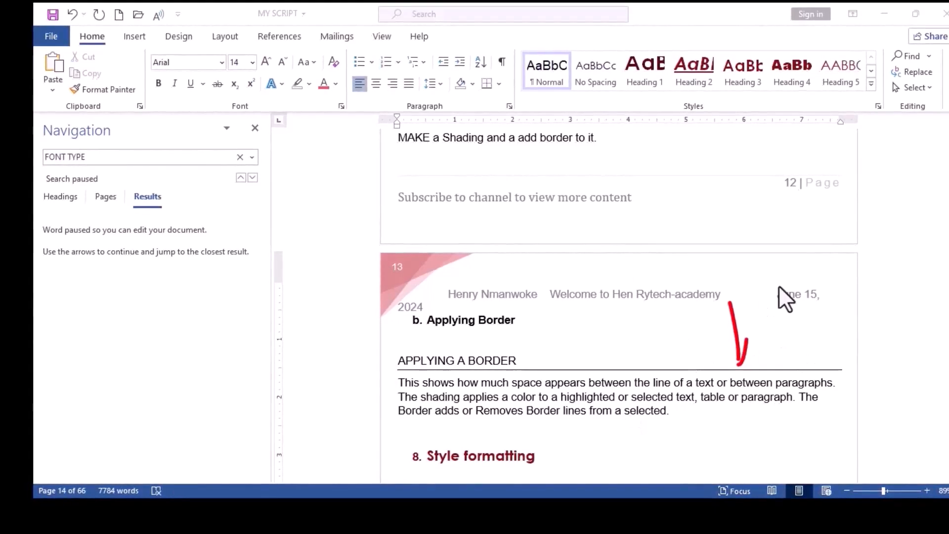
Step: Insert a blank line above the paragraph beginning "This shows how much space" and apply All Borders to that paragraph
double_click(409, 382)
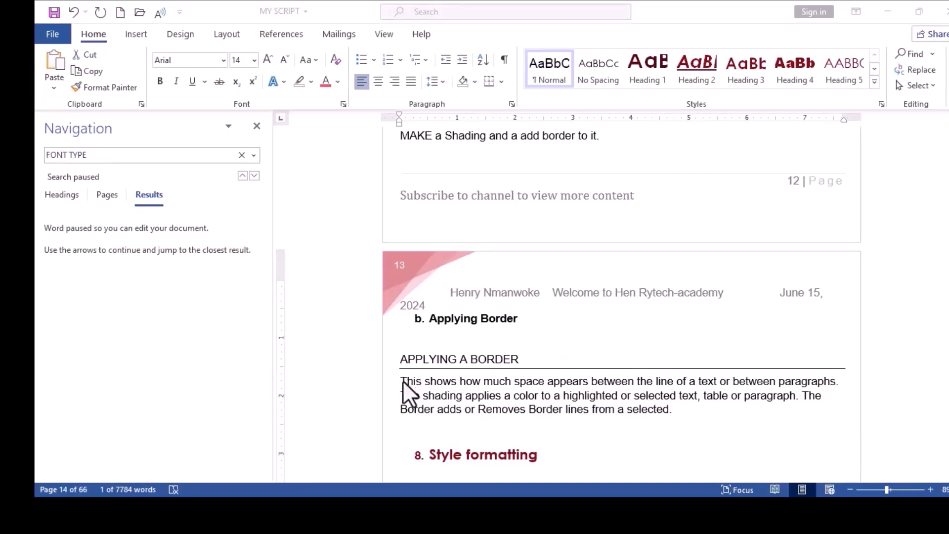
click(401, 381)
key(Return)
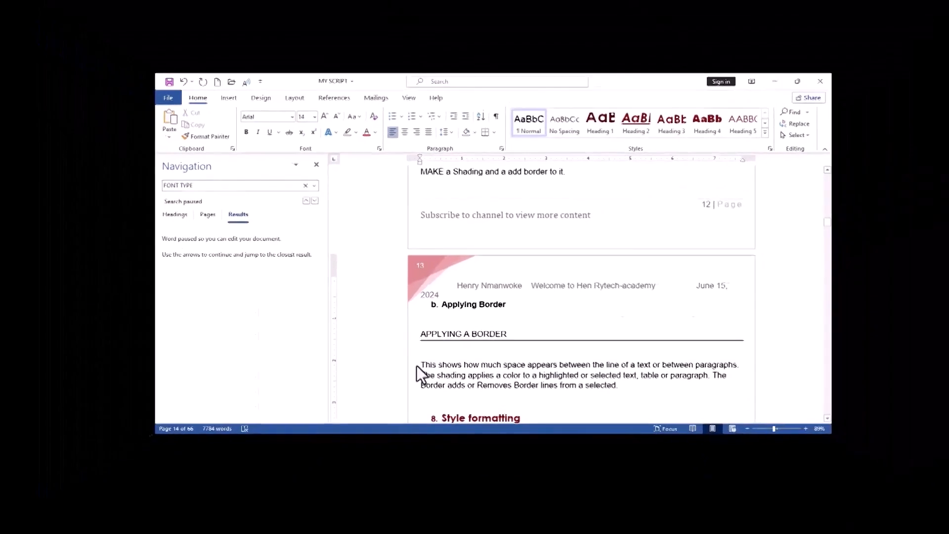
drag(395, 401, 687, 430)
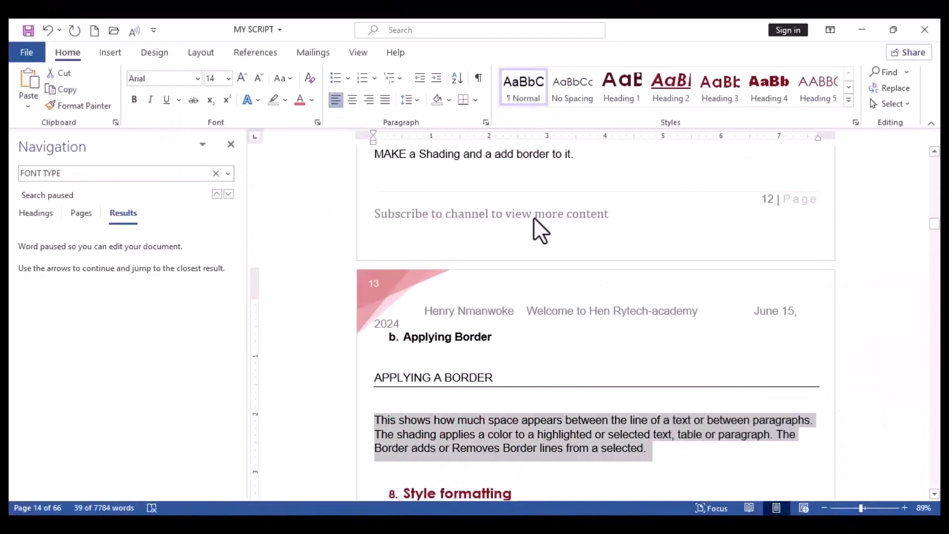
click(478, 102)
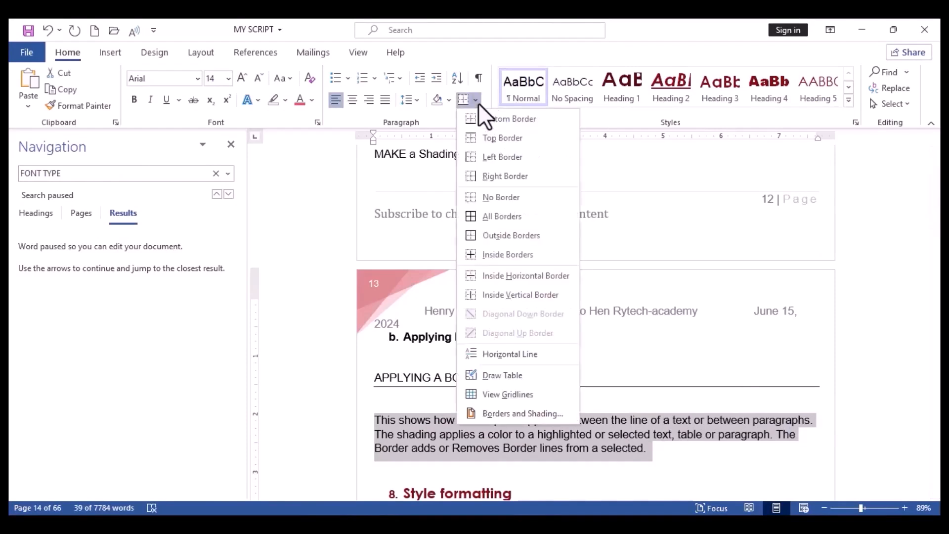
click(494, 215)
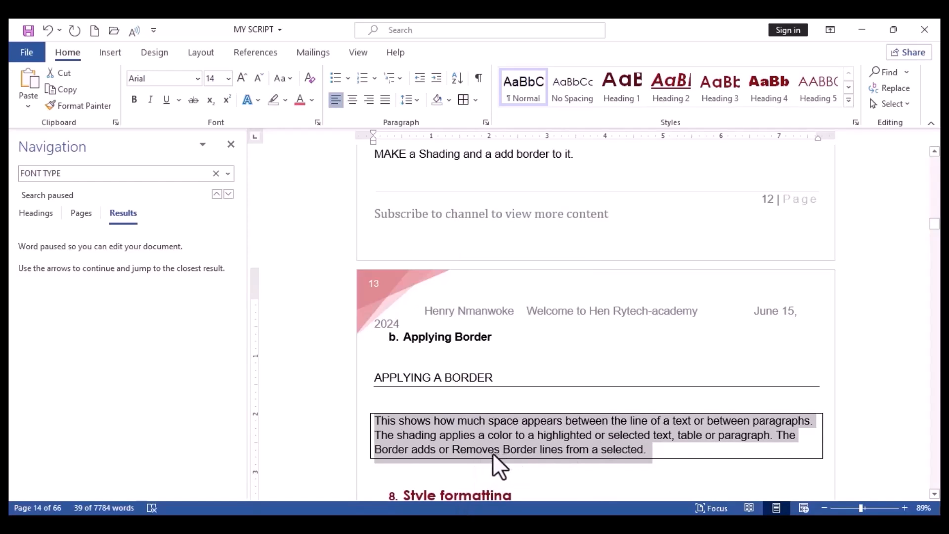
Step: In Borders and Shading, choose a dash-dot line style with 1 ½ pt width for the boxed paragraph
click(476, 99)
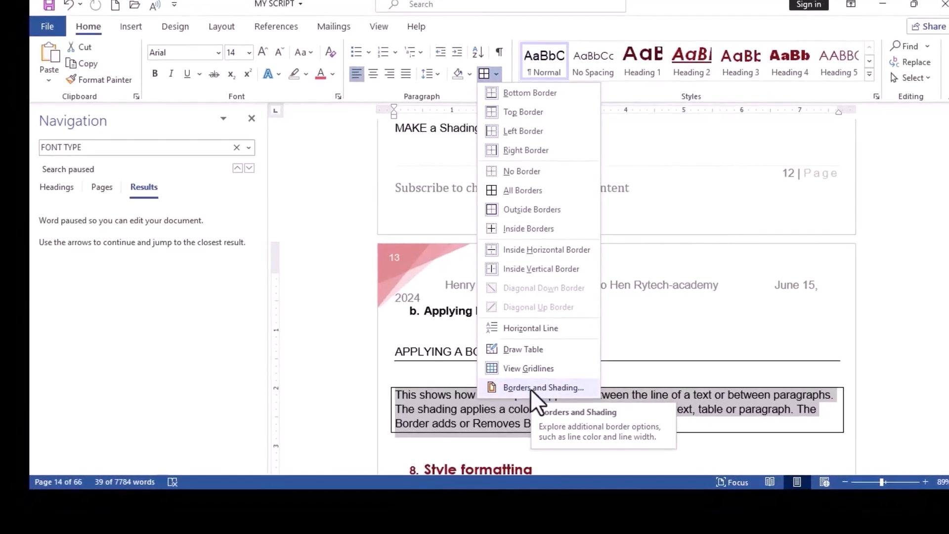
click(530, 388)
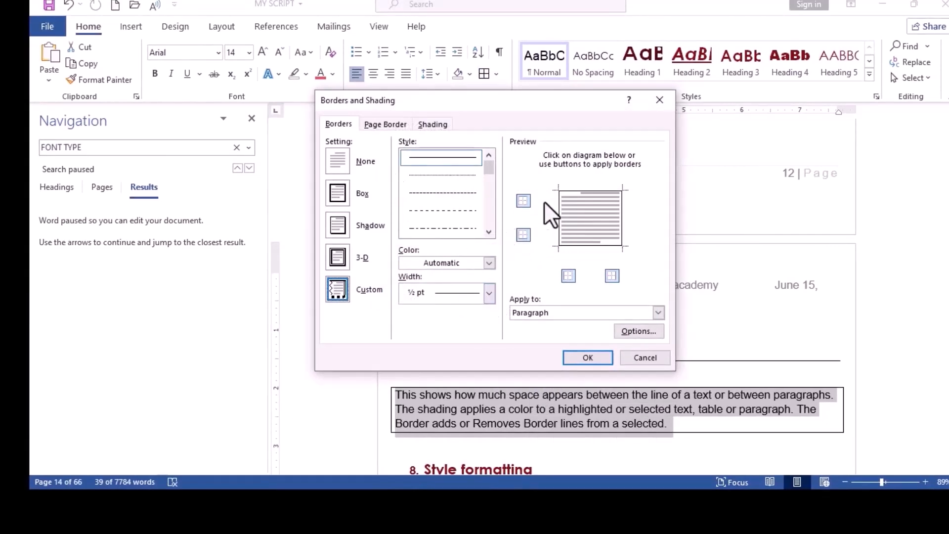
drag(488, 167, 486, 178)
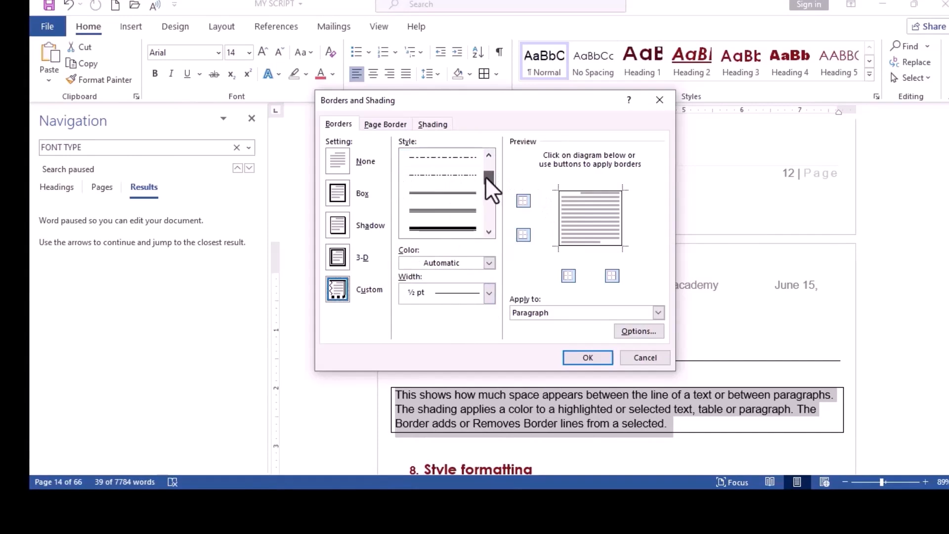
click(454, 159)
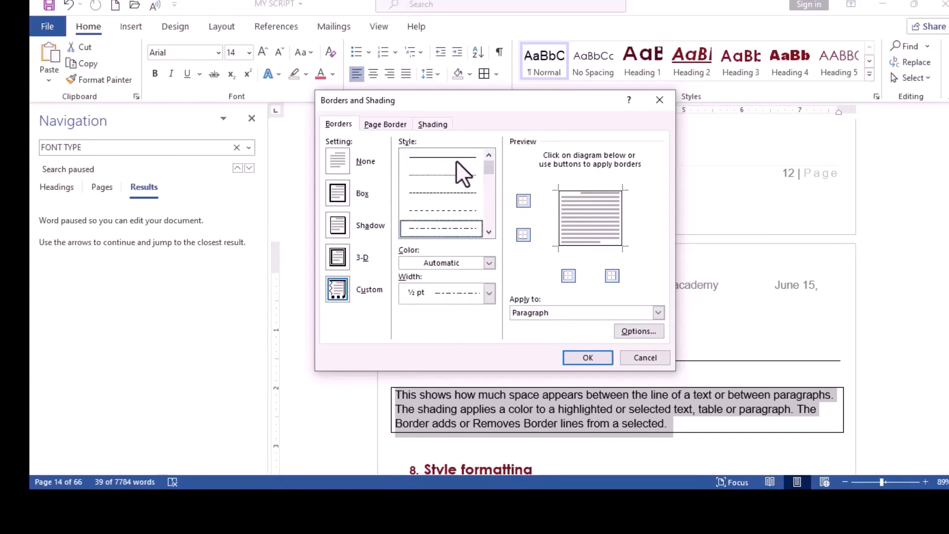
click(456, 160)
click(455, 227)
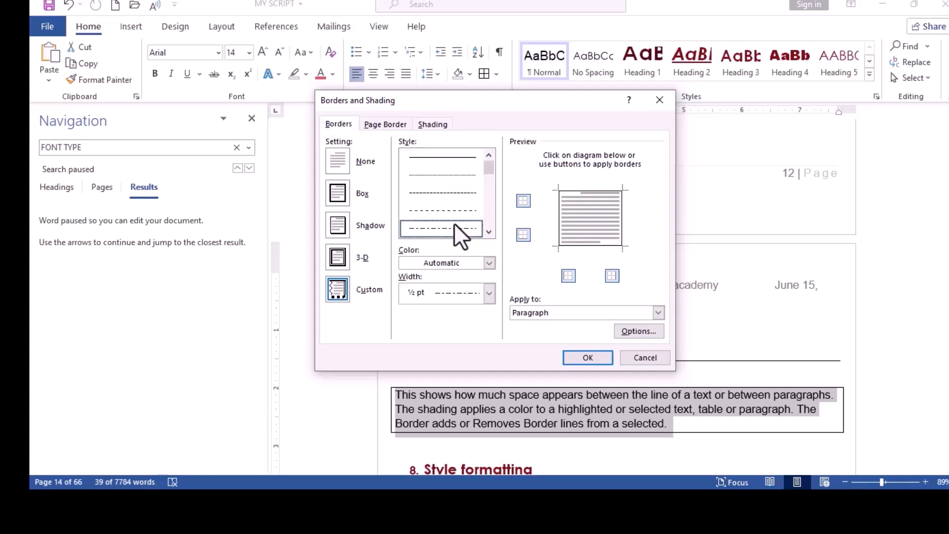
click(489, 294)
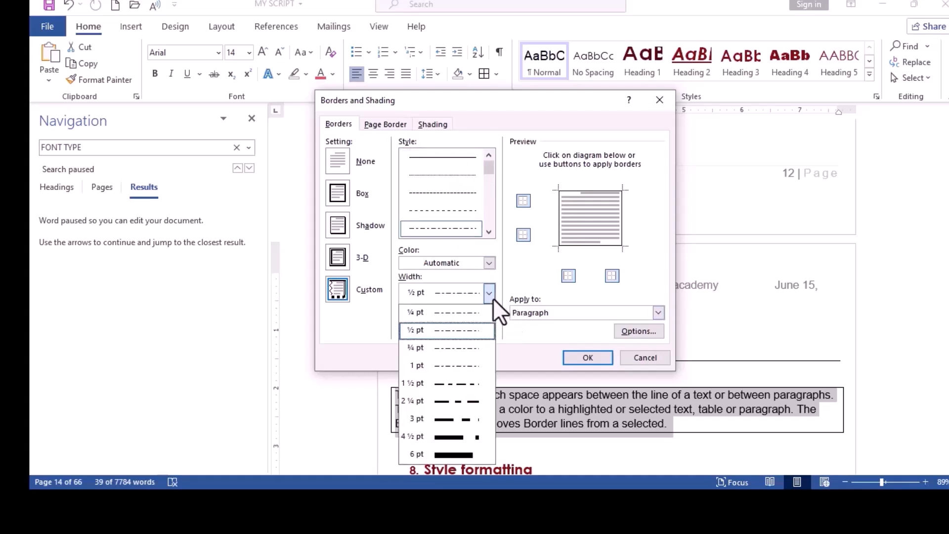
click(464, 382)
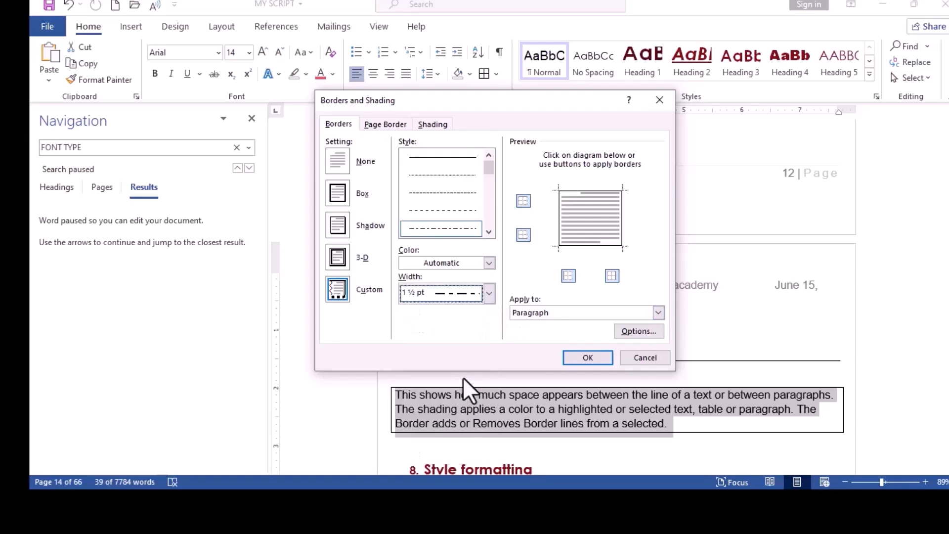
click(590, 345)
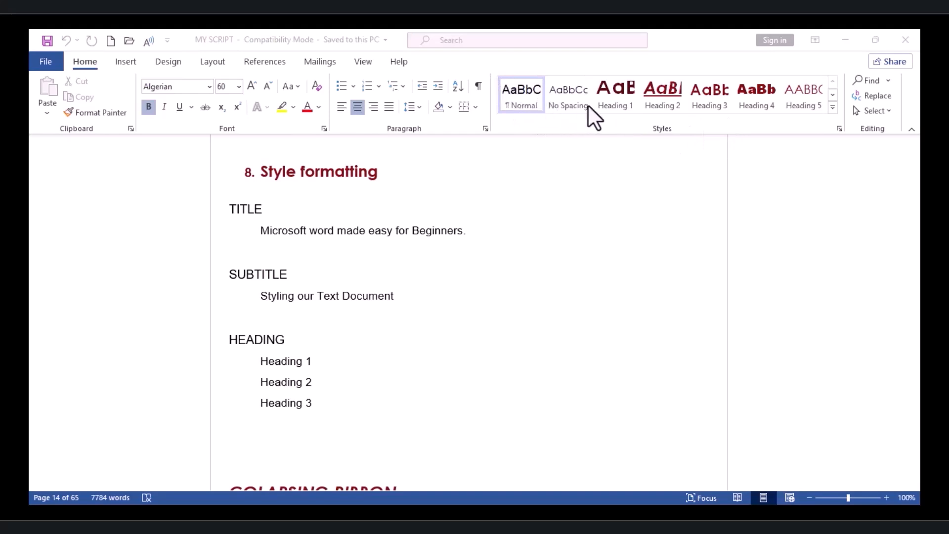
click(832, 108)
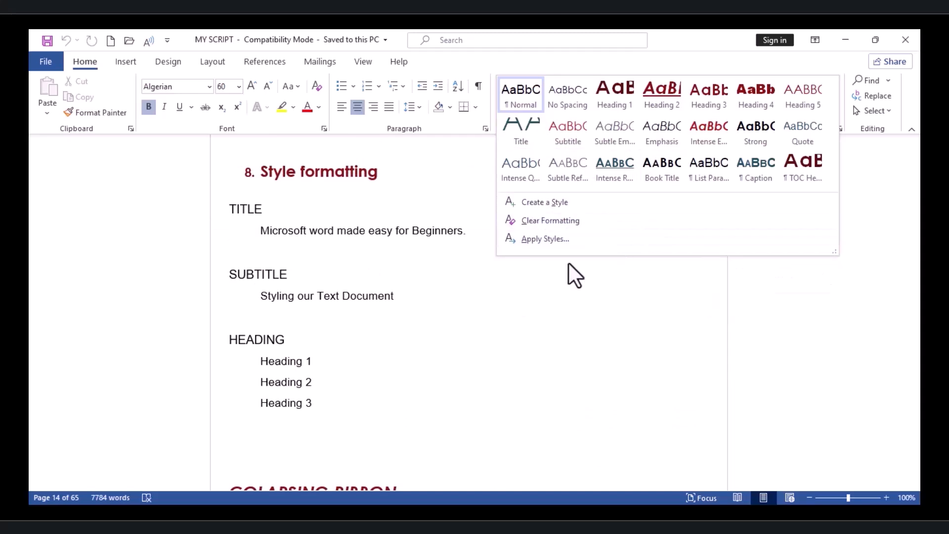
click(467, 318)
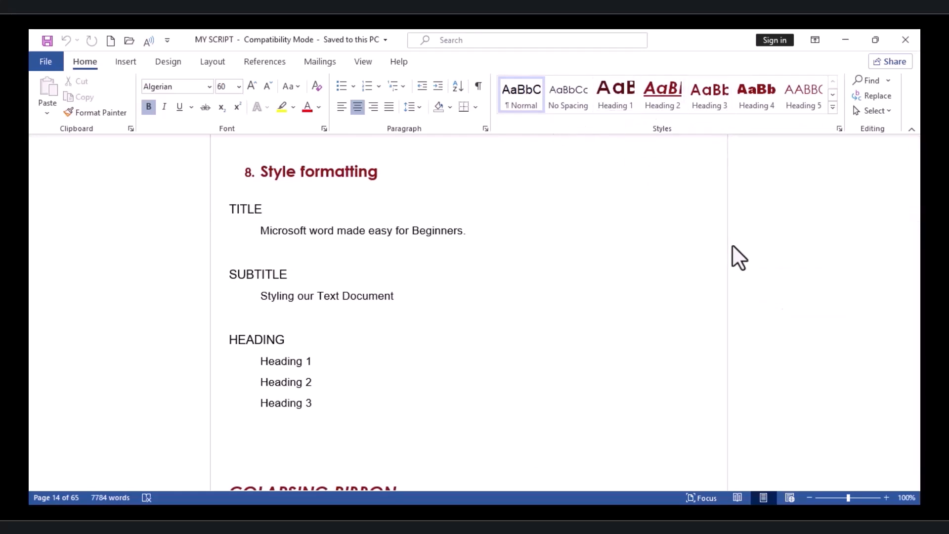
click(893, 402)
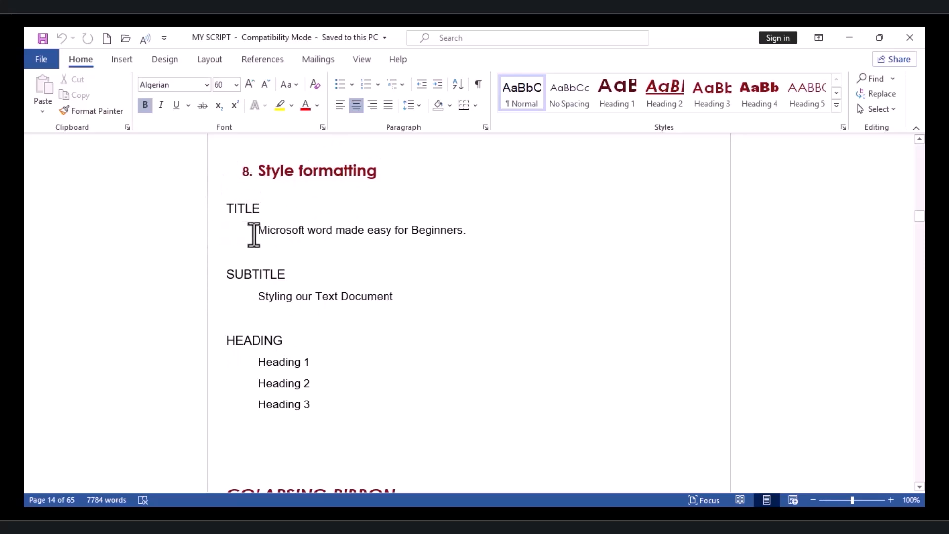
Step: Apply the Title style to "Microsoft word made easy for Beginners." under TITLE
drag(254, 234, 470, 238)
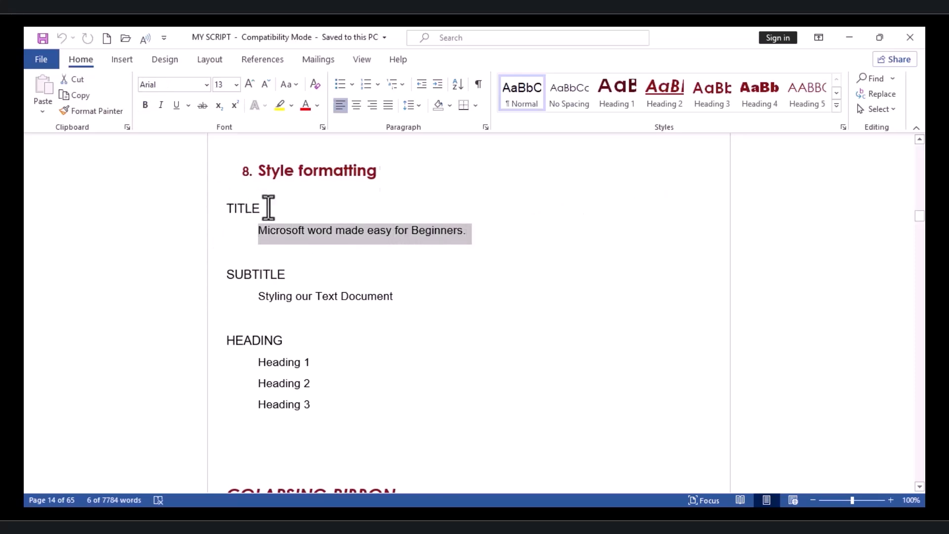
click(836, 105)
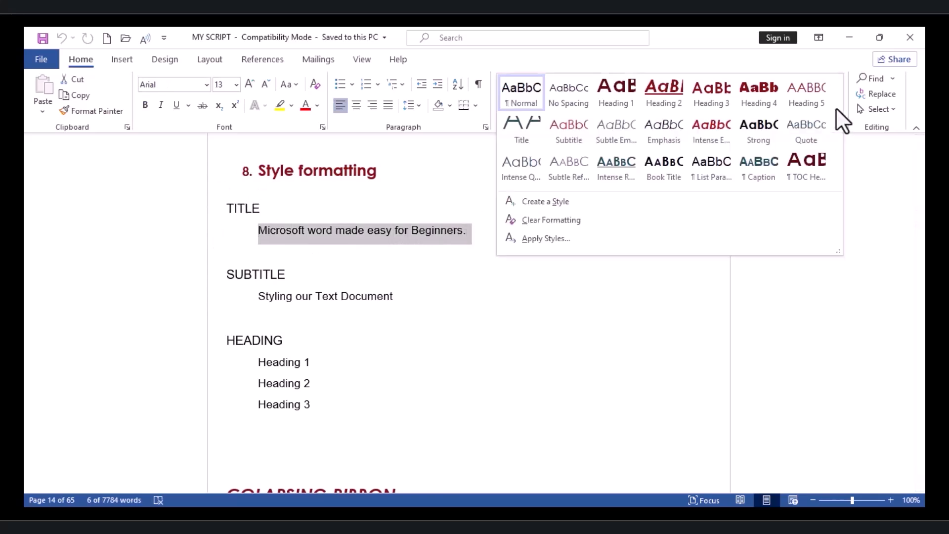
click(516, 133)
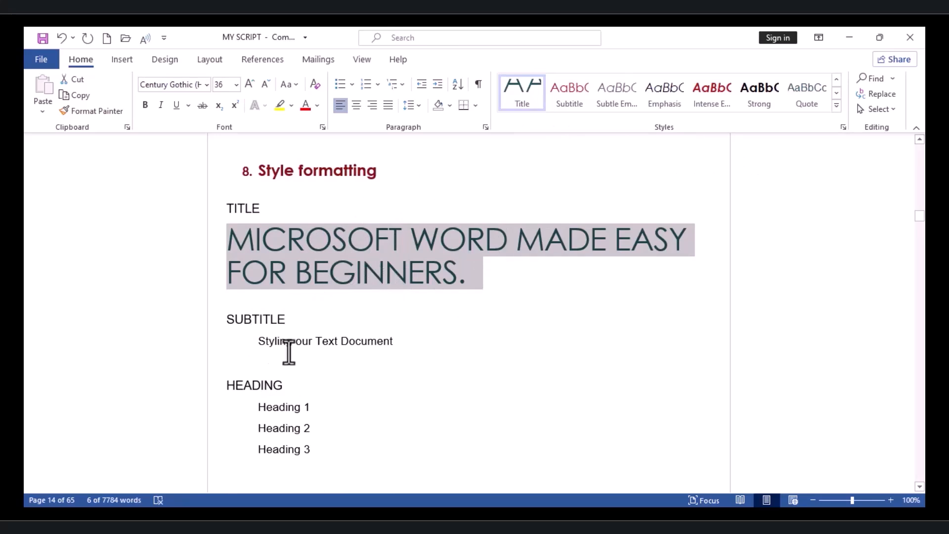
Step: Apply the Subtitle style to "Styling our Text Document" under SUBTITLE
click(252, 342)
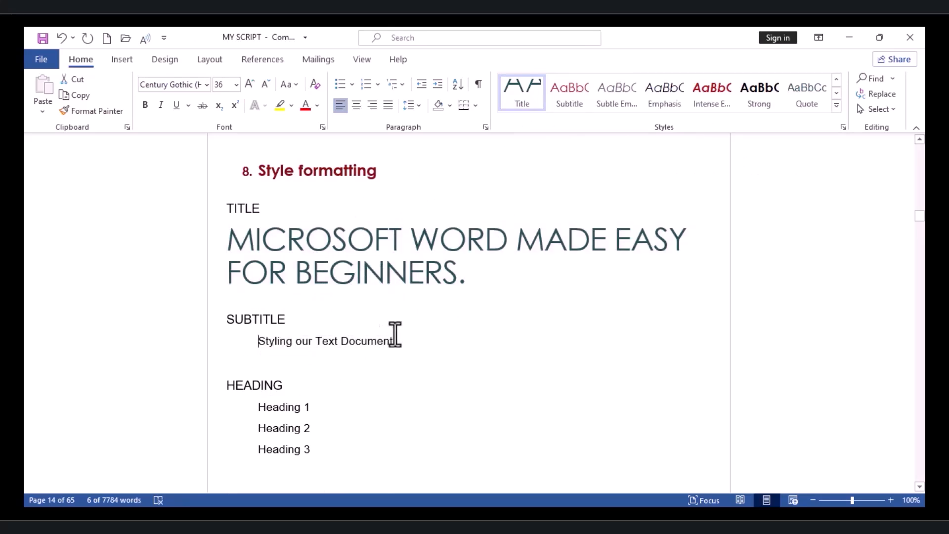
mouse_move(398, 341)
mouse_down()
mouse_move(277, 364)
mouse_move(318, 339)
mouse_move(401, 343)
mouse_up()
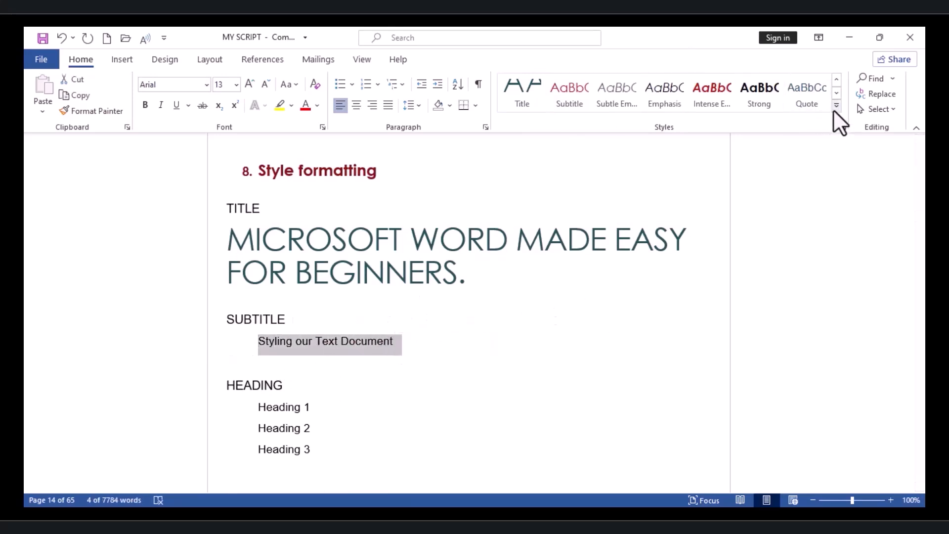
click(836, 106)
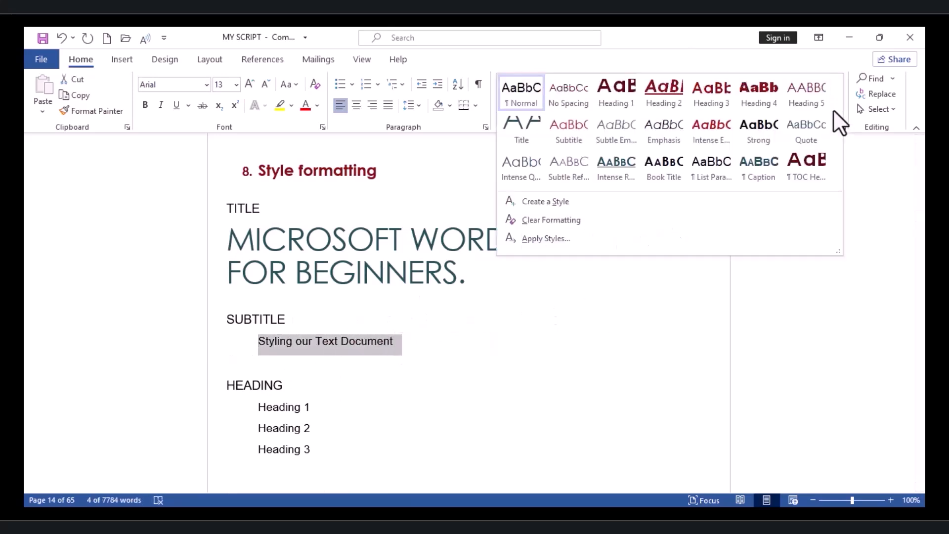
click(559, 134)
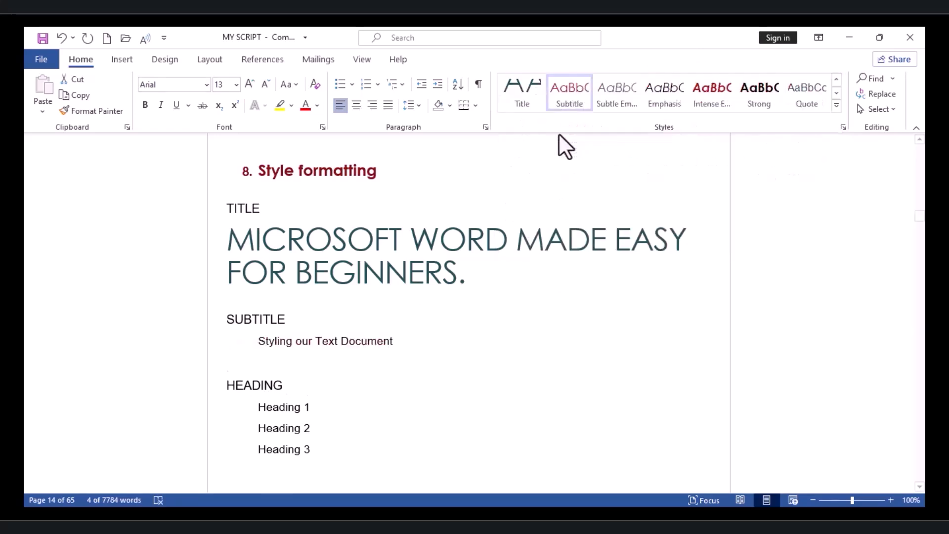
click(359, 398)
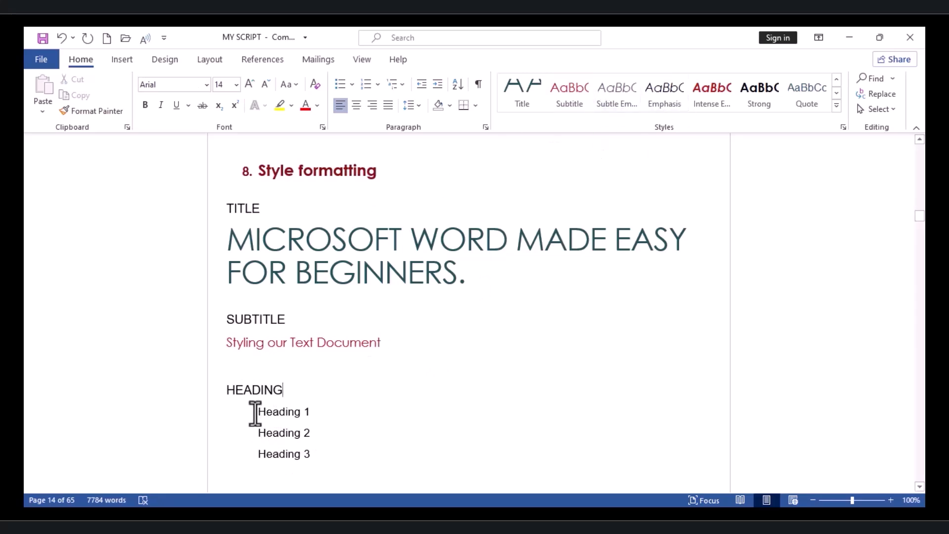
Step: Apply the Heading 1 style to the "Heading 1" line and the Heading 2 style to the "Heading 2" line
drag(254, 414, 342, 417)
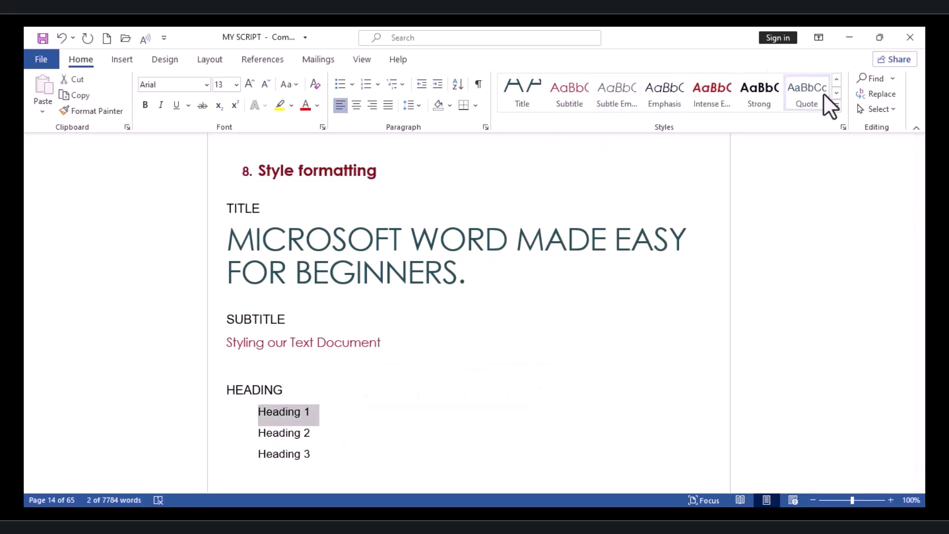
click(837, 103)
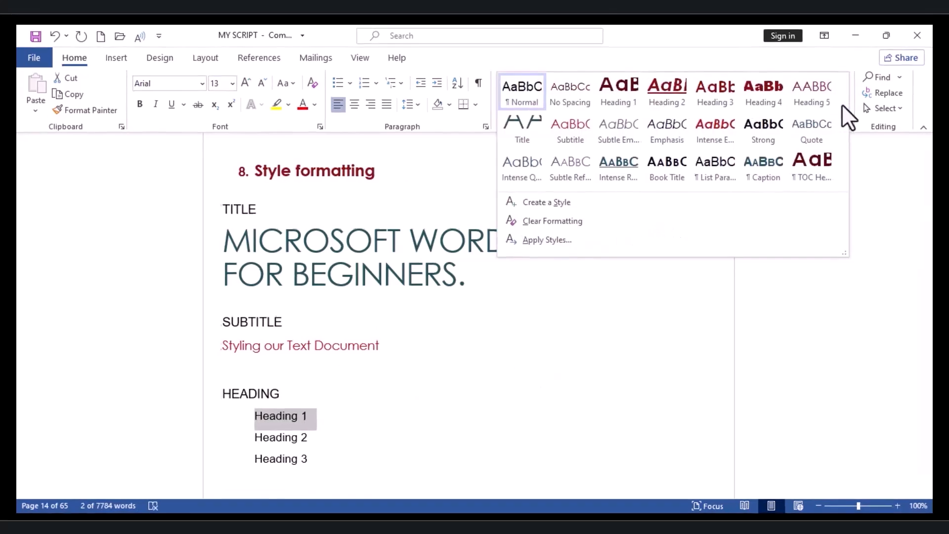
click(653, 79)
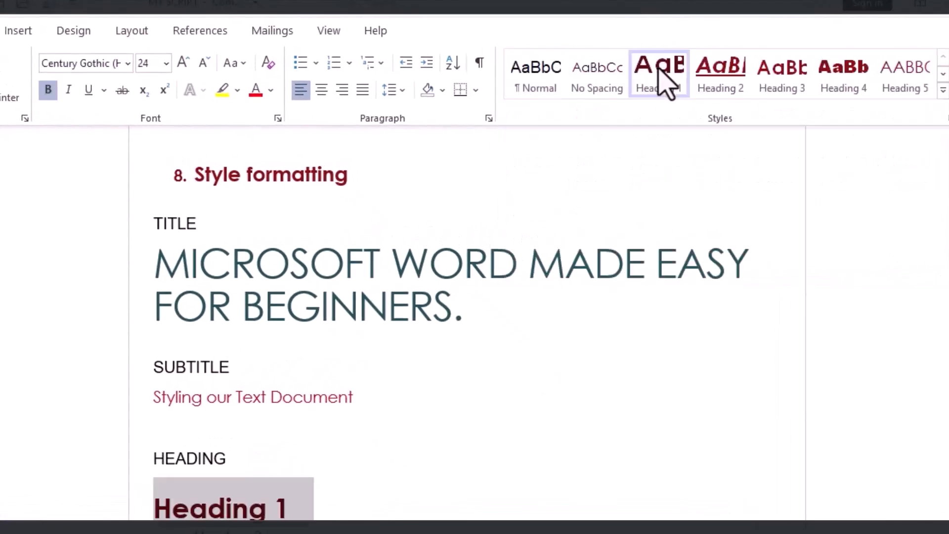
drag(195, 533, 270, 533)
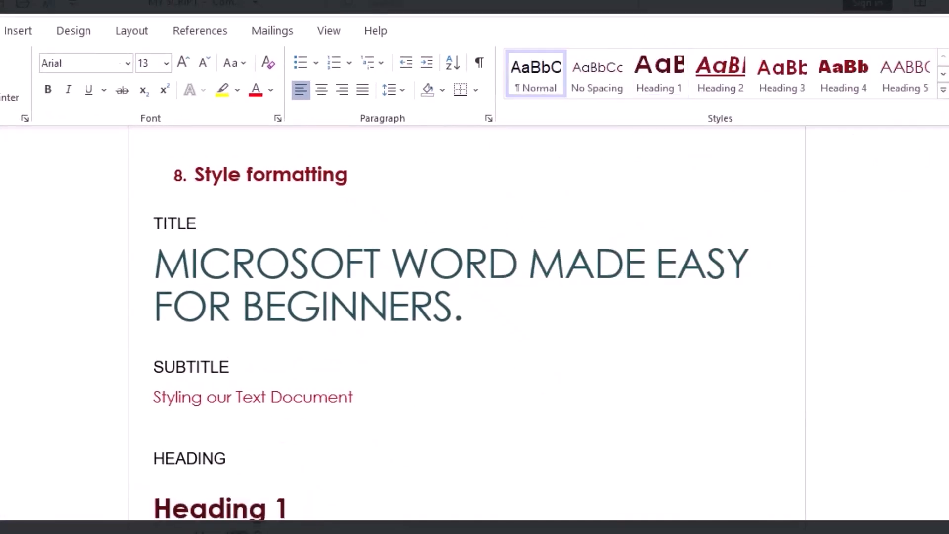
click(667, 102)
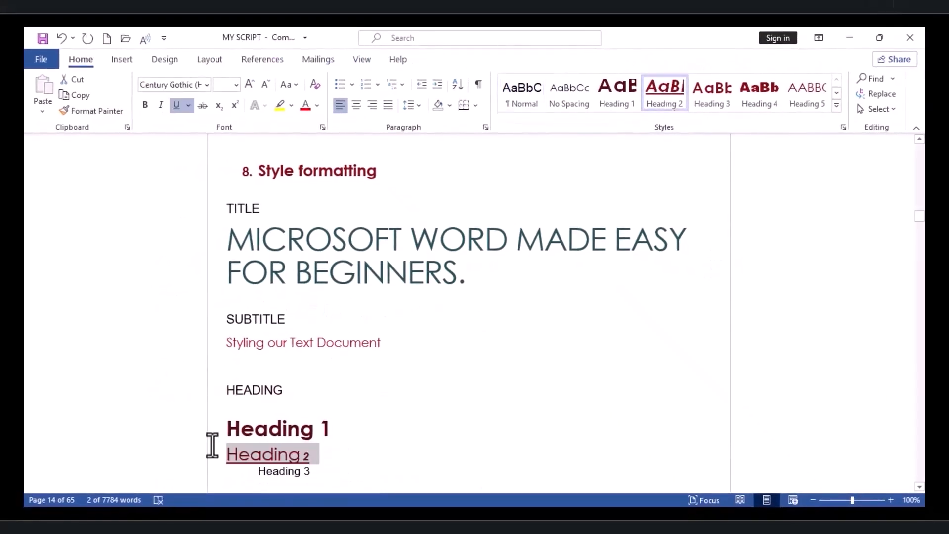
Step: Apply the Heading 3 style to the "Heading 3" line under HEADING
click(289, 473)
double_click(290, 473)
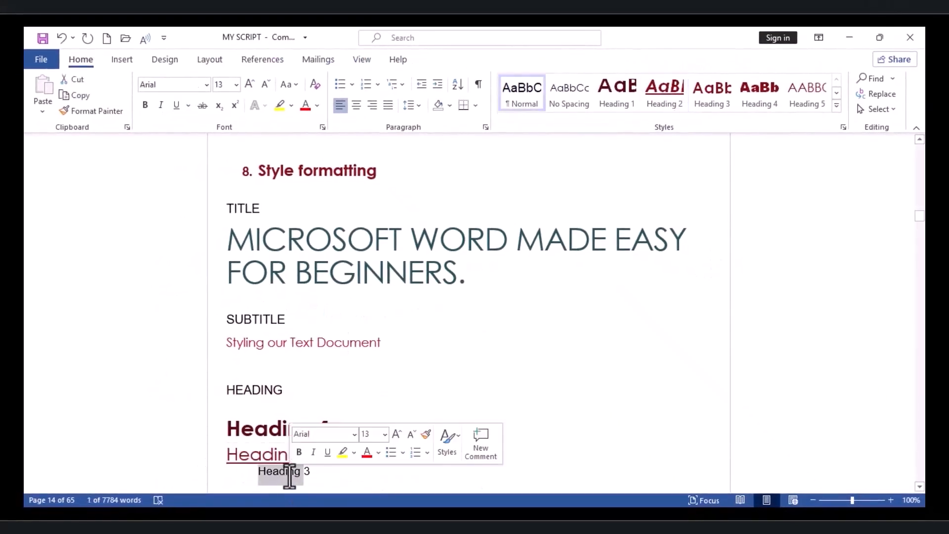
shift+click(315, 473)
scroll(399, 318, down, 2)
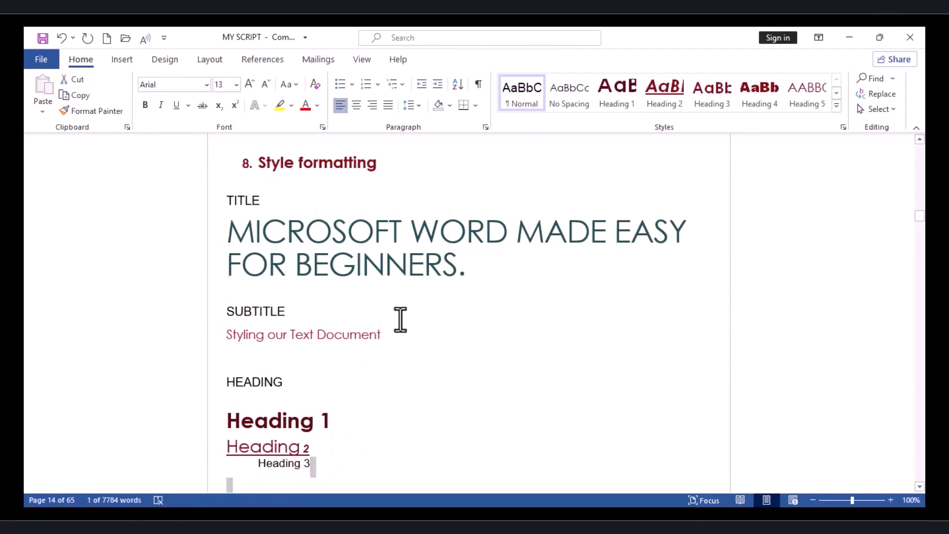
click(702, 97)
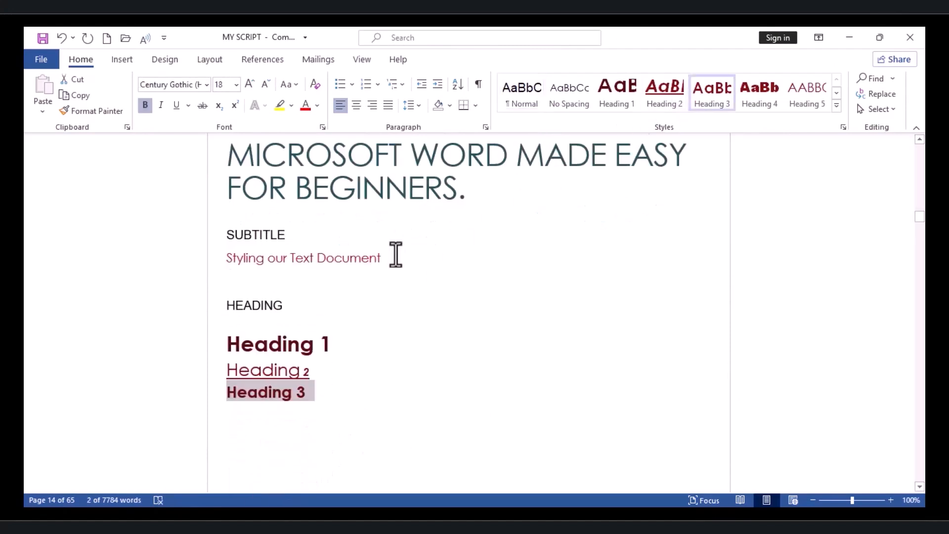
click(316, 393)
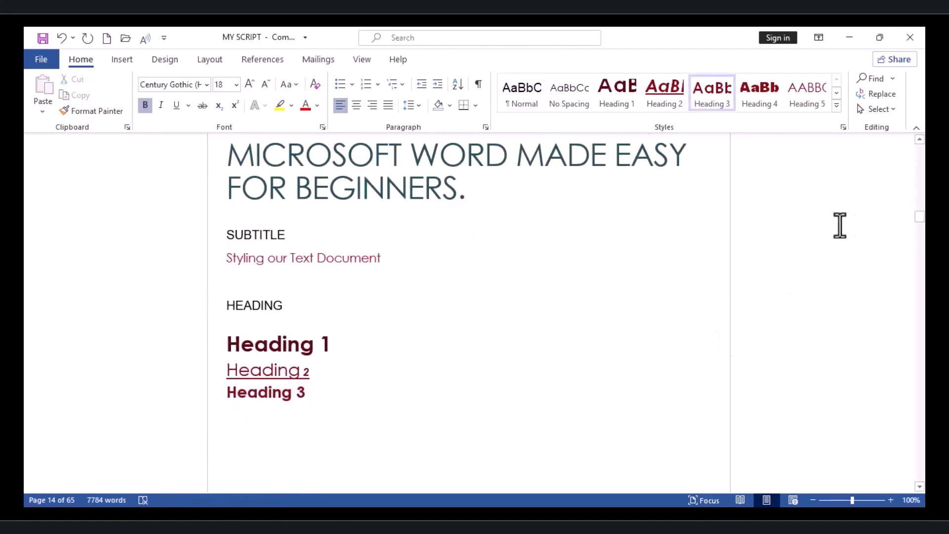
Step: Expand the full style gallery to review the available styles, and close it without applying any
scroll(922, 230, down, 3)
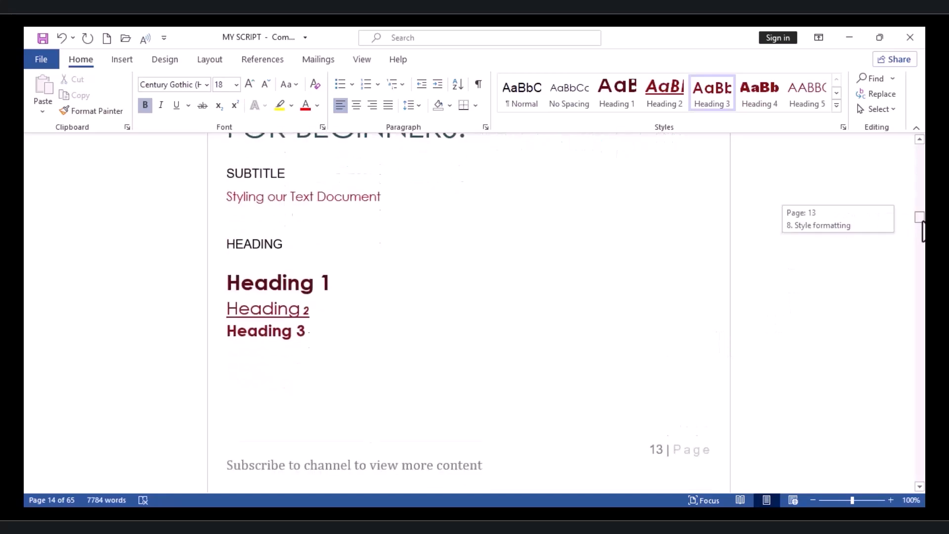
click(836, 104)
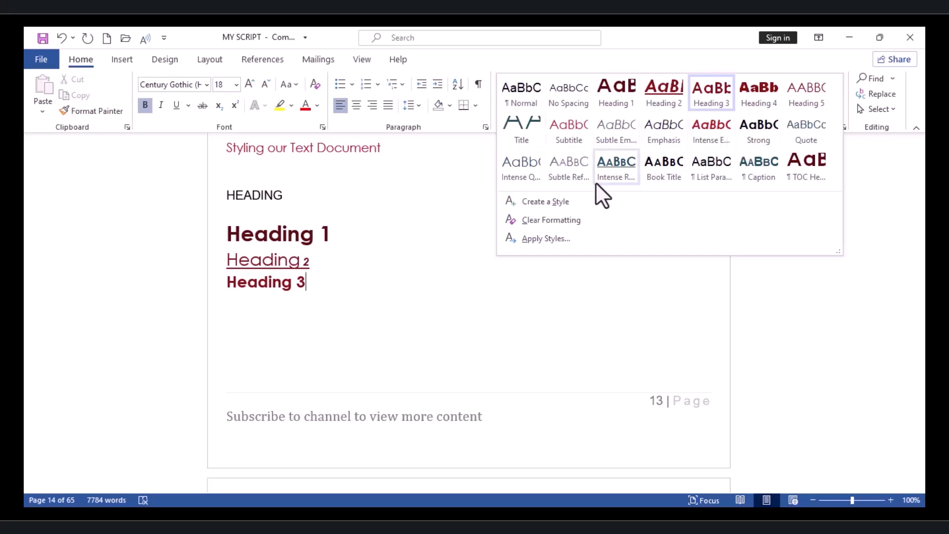
click(894, 195)
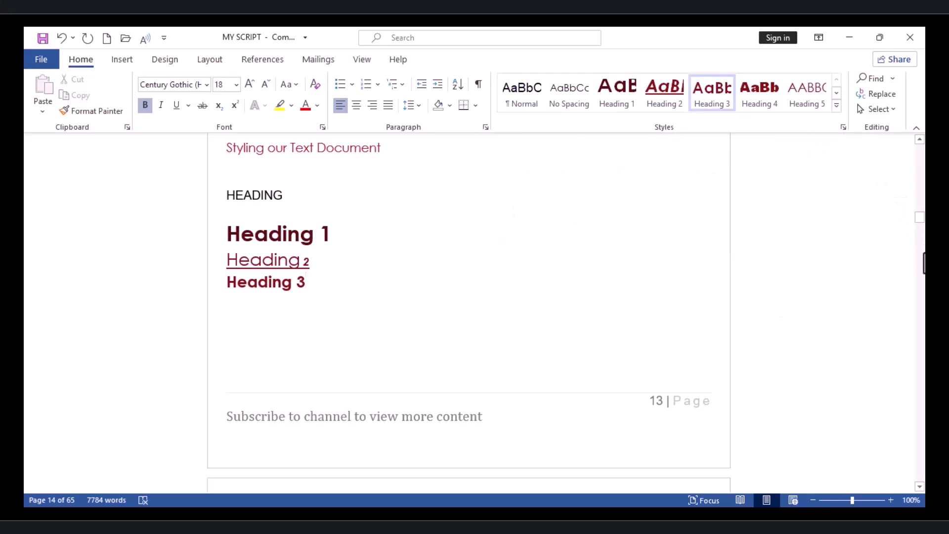
Step: At the COLAPSING RIBBON section, collapse the ribbon, temporarily show the Home commands and view the Select options
scroll(924, 263, down, 6)
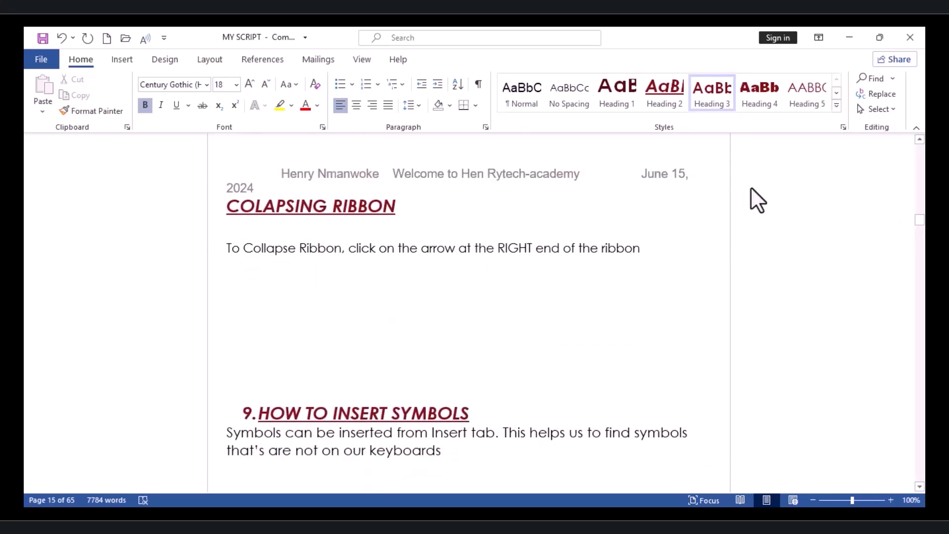
click(917, 129)
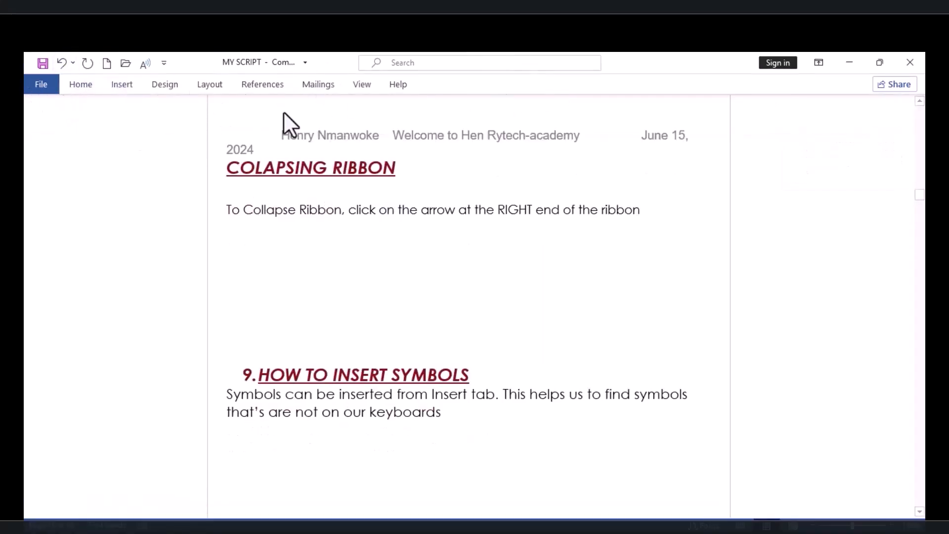
click(88, 86)
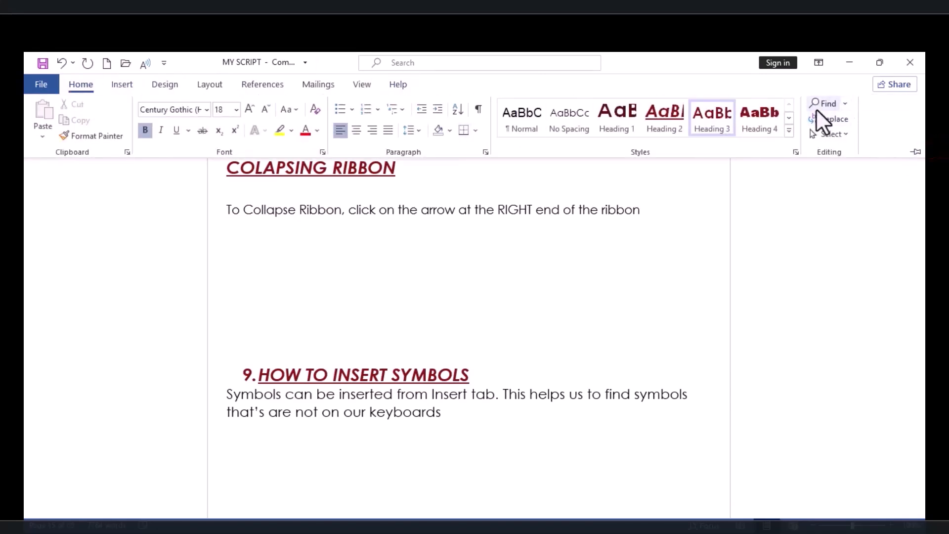
click(843, 136)
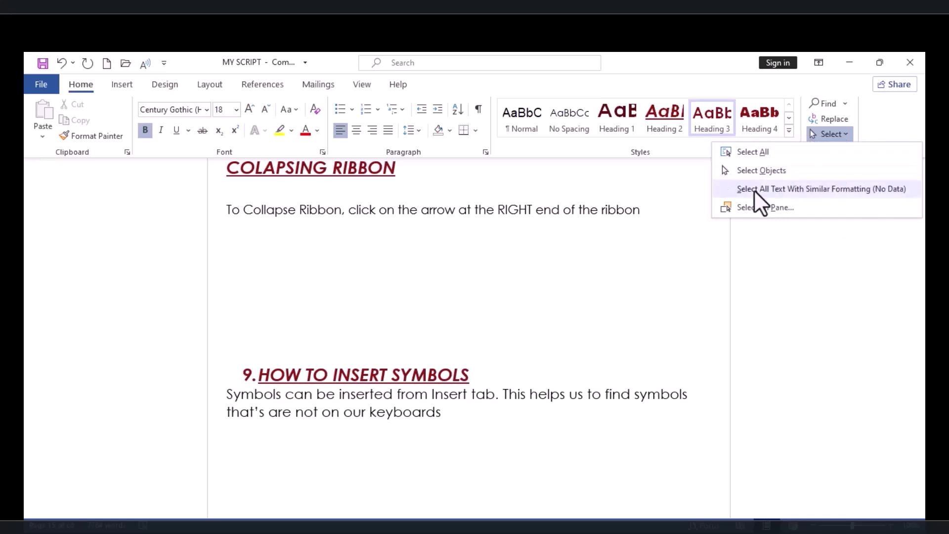
Step: Search the document for "Format painter" with Find
click(836, 107)
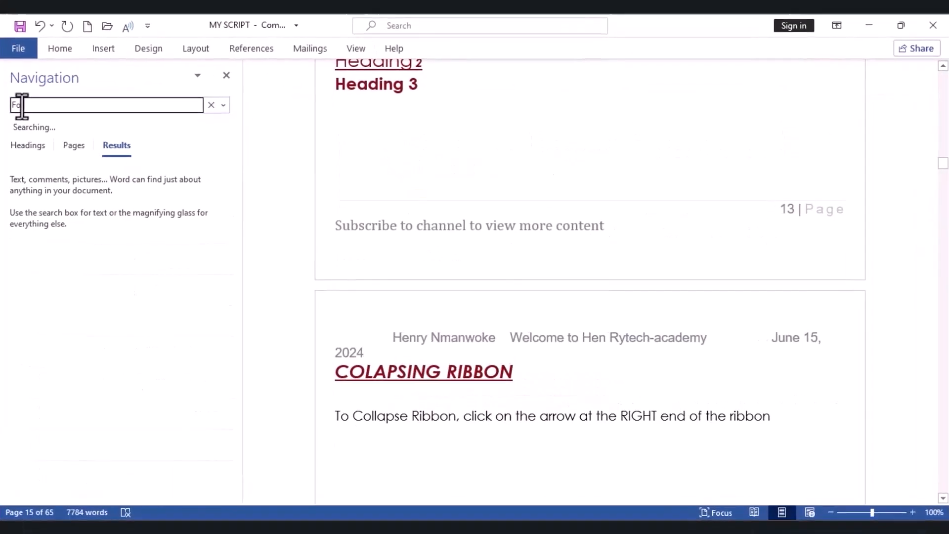
text(r)
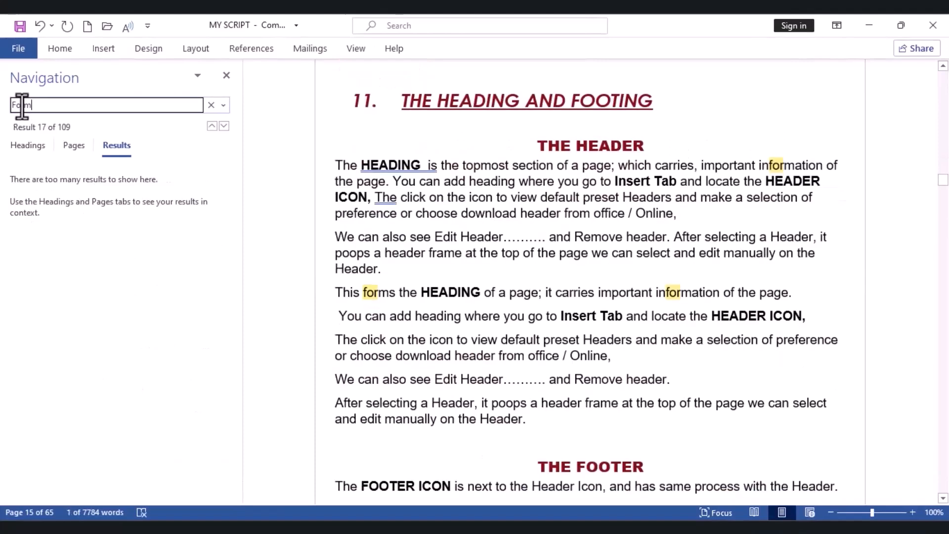
text(m)
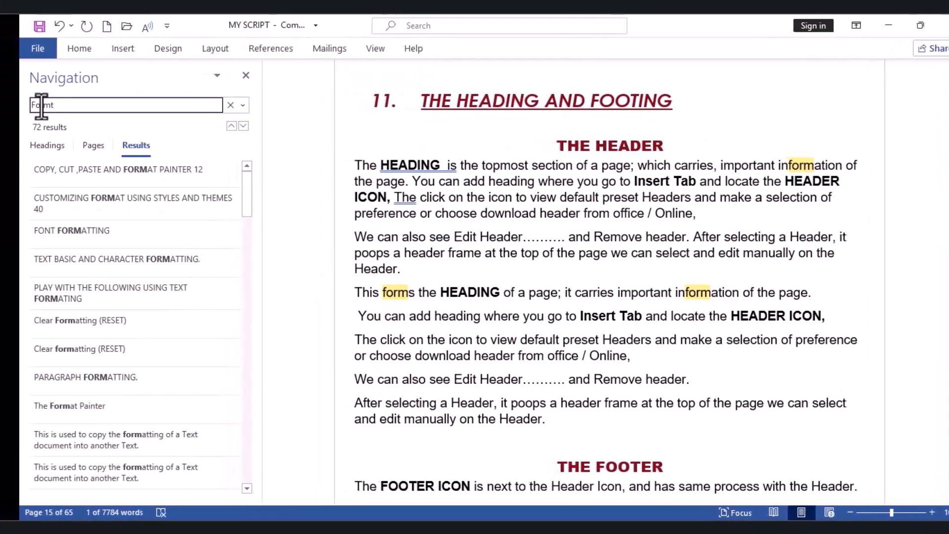
text(t)
key(BackSpace)
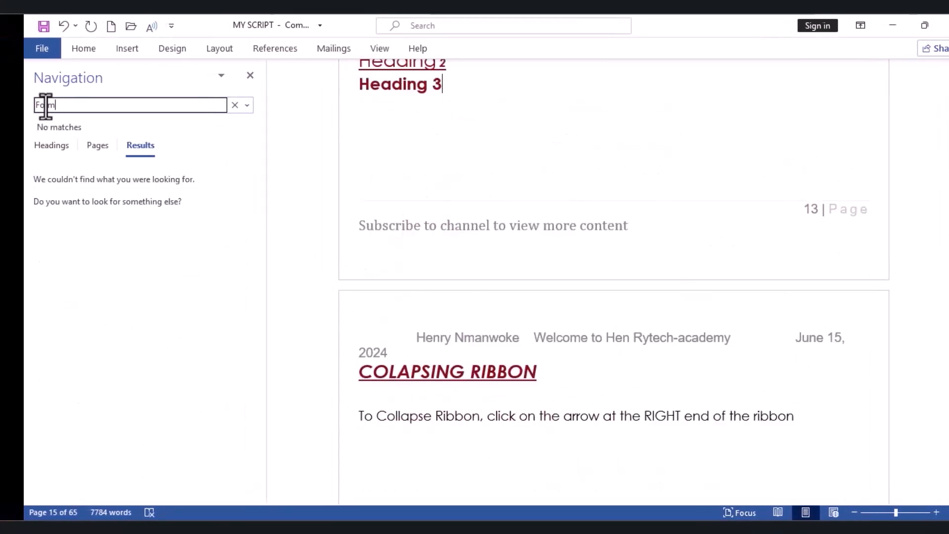
text(at painter)
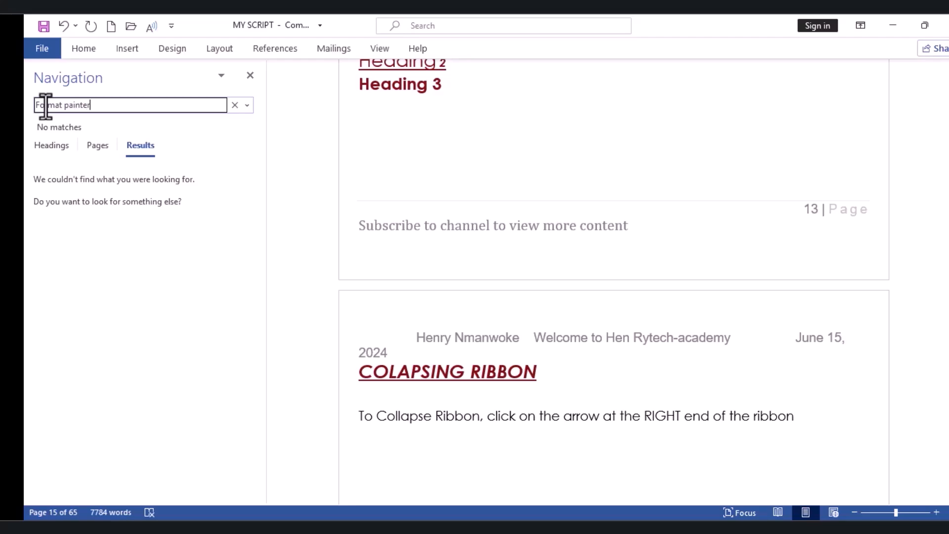
key(Return)
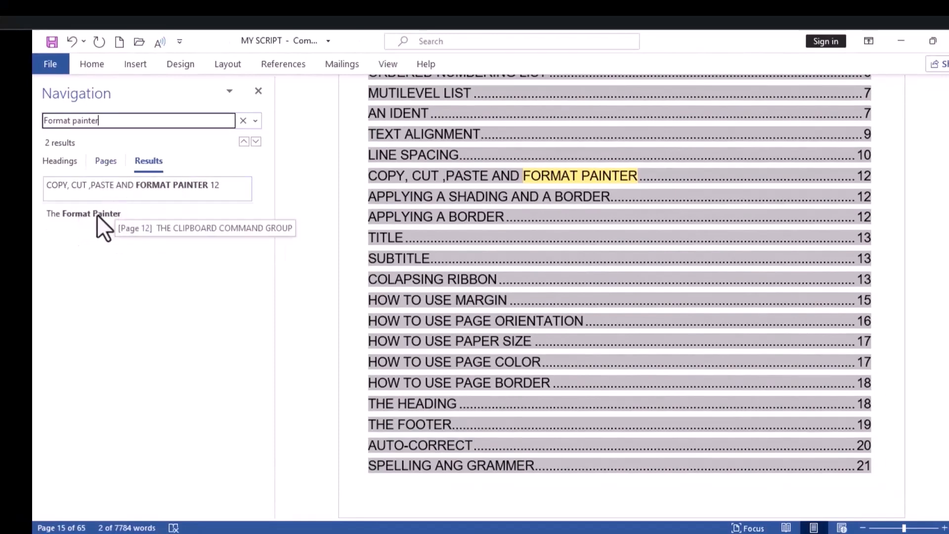
Step: Go to the table of contents match for Format Painter and to the "The Format Painter" heading match
click(130, 188)
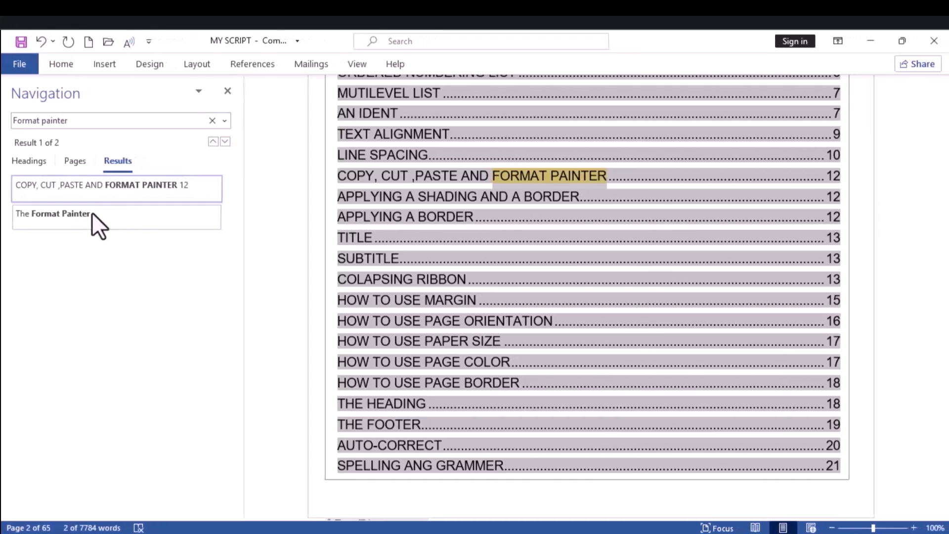
click(113, 213)
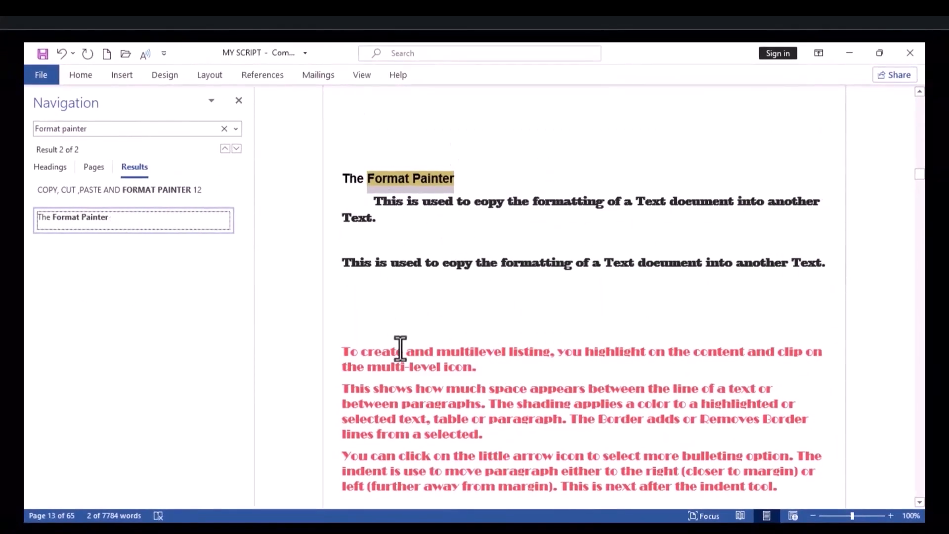
click(462, 316)
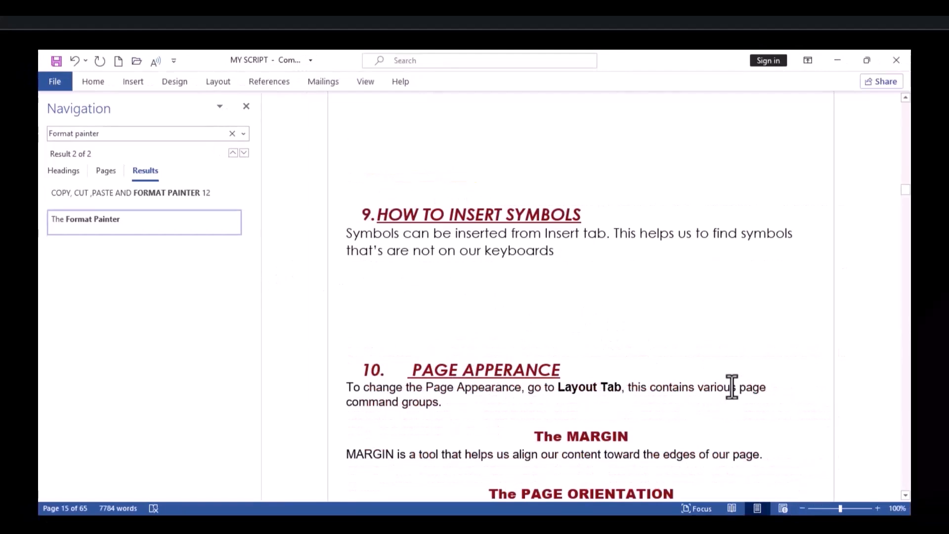
Step: At the HOW TO INSERT SYMBOLS section, open the Symbol dialog with the full set of symbols
scroll(731, 388, down, 2)
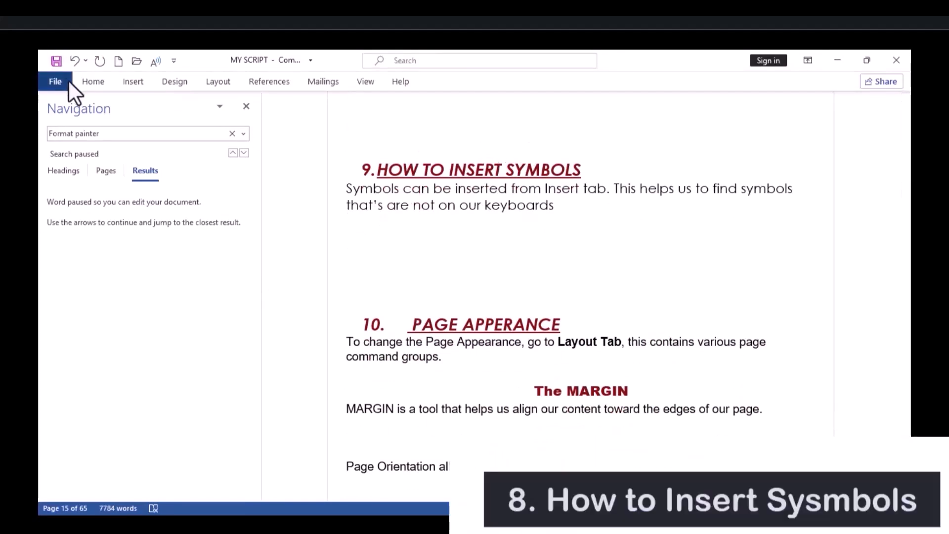
click(89, 82)
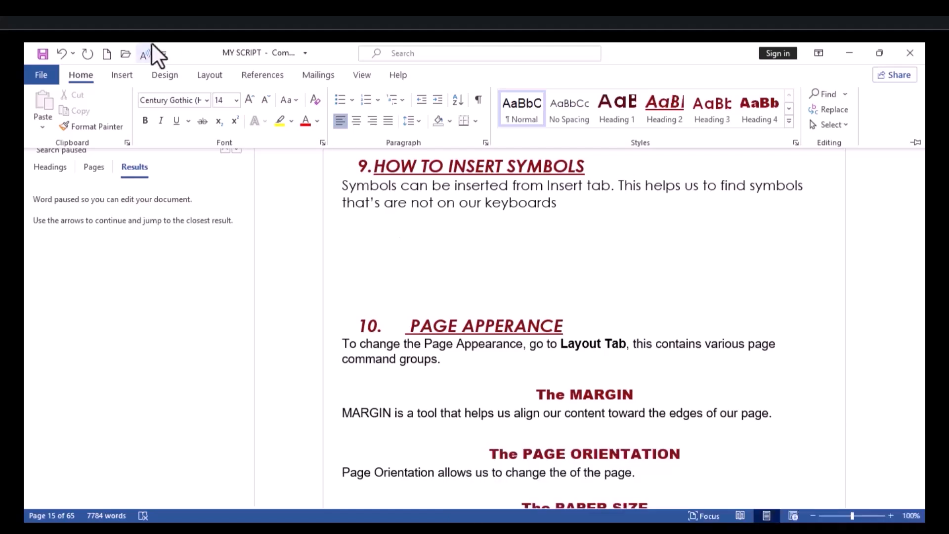
click(117, 75)
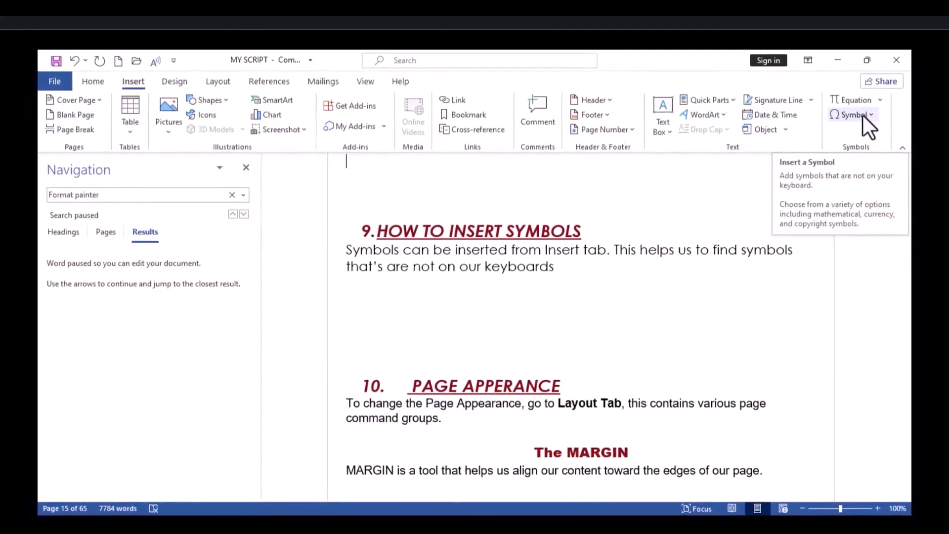
click(864, 114)
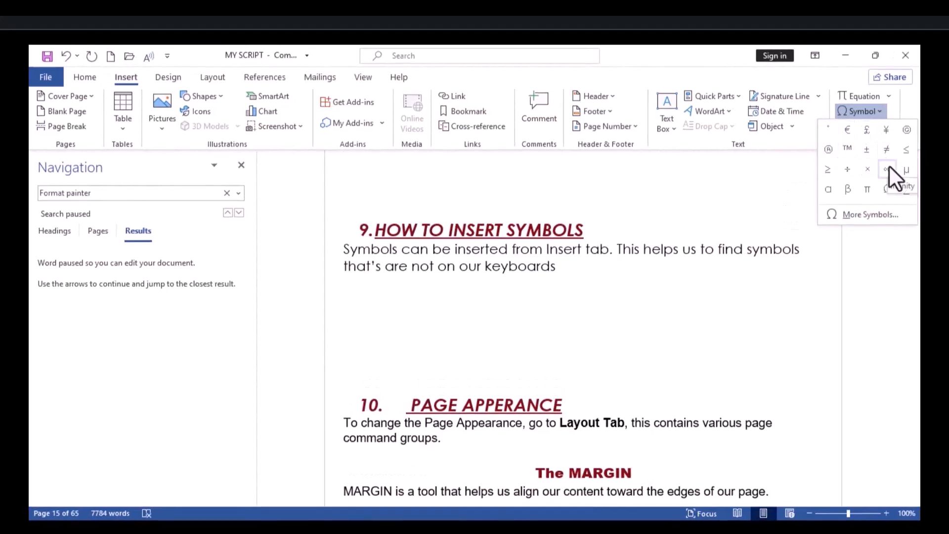
click(857, 215)
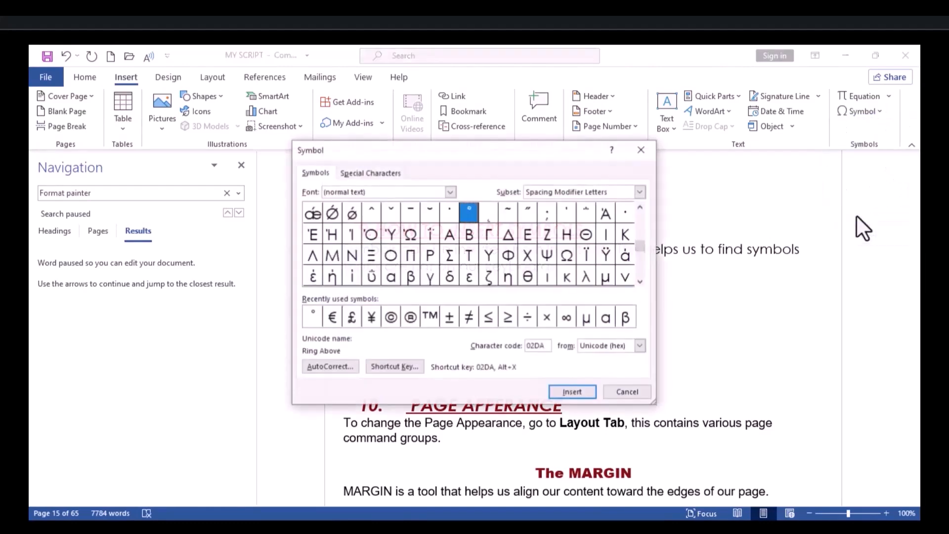
Step: Look through the normal text symbols and insert the Black Club Suit symbol (2663)
drag(641, 245, 641, 273)
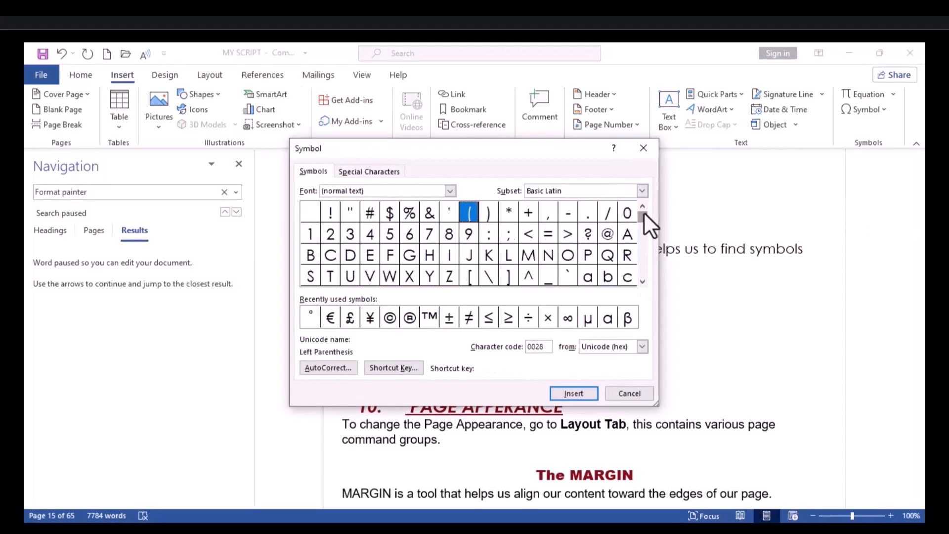
drag(644, 229, 643, 275)
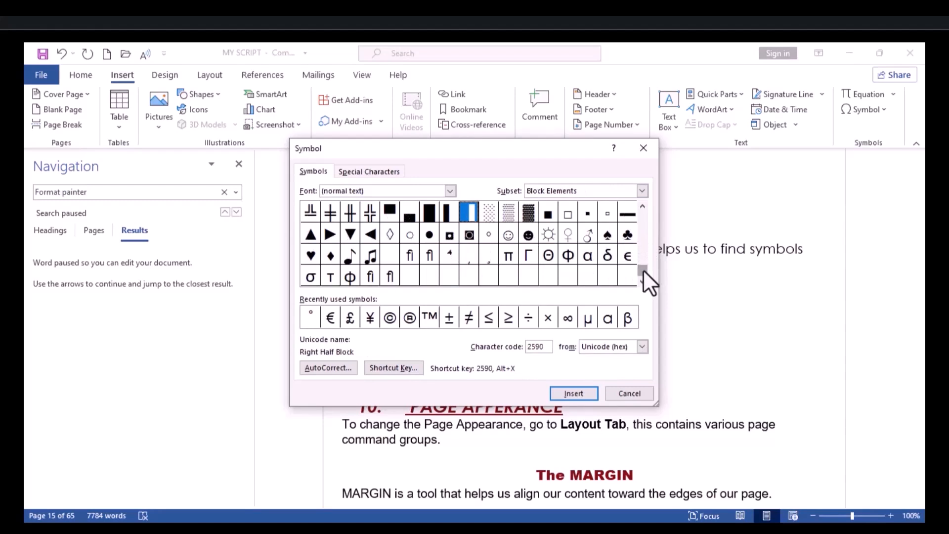
drag(644, 267, 643, 266)
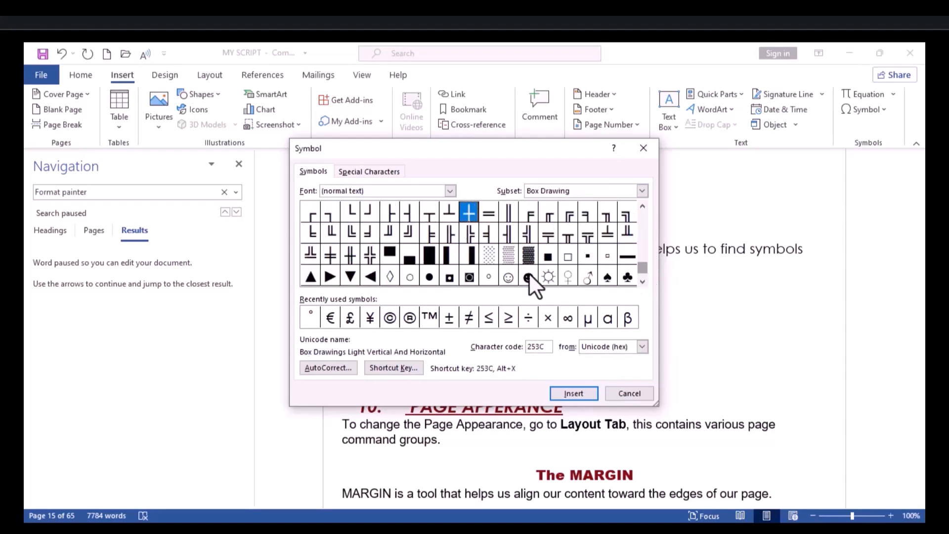
click(633, 274)
click(643, 280)
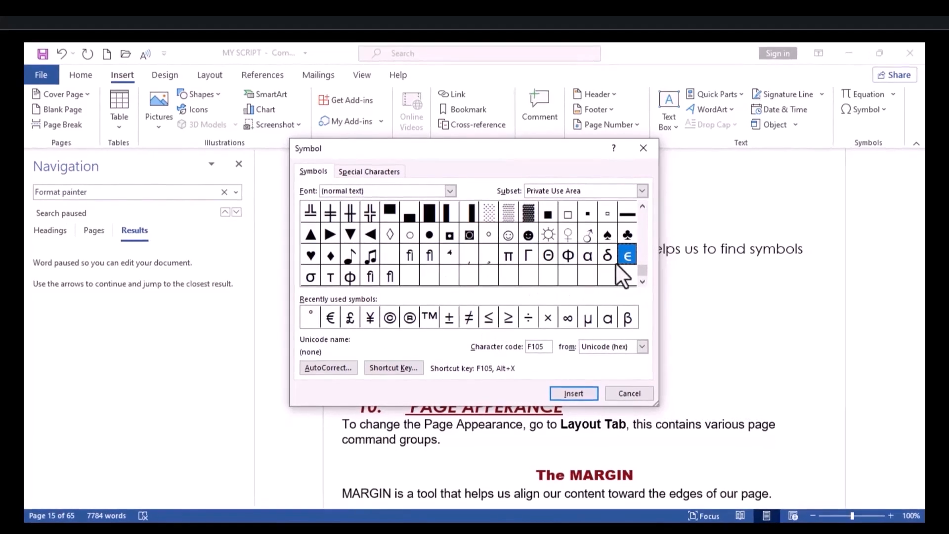
click(627, 236)
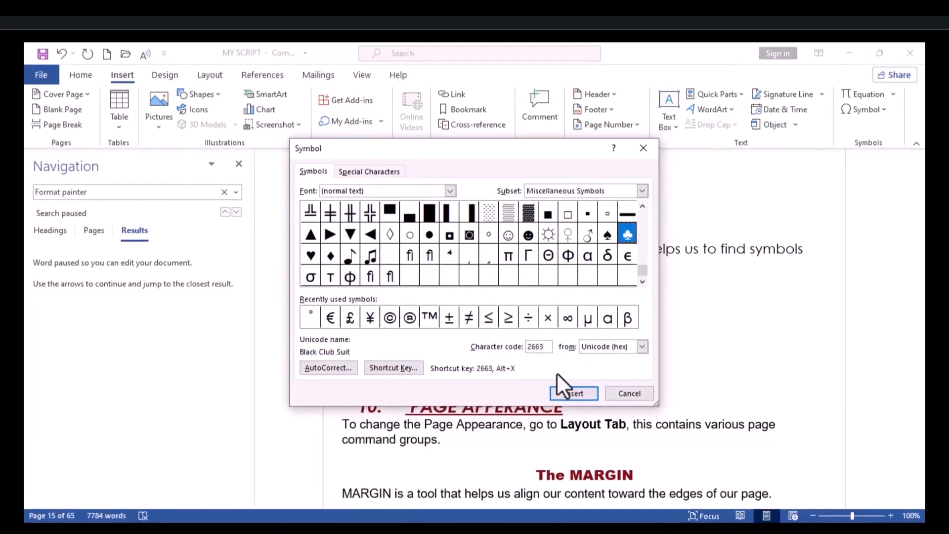
click(564, 394)
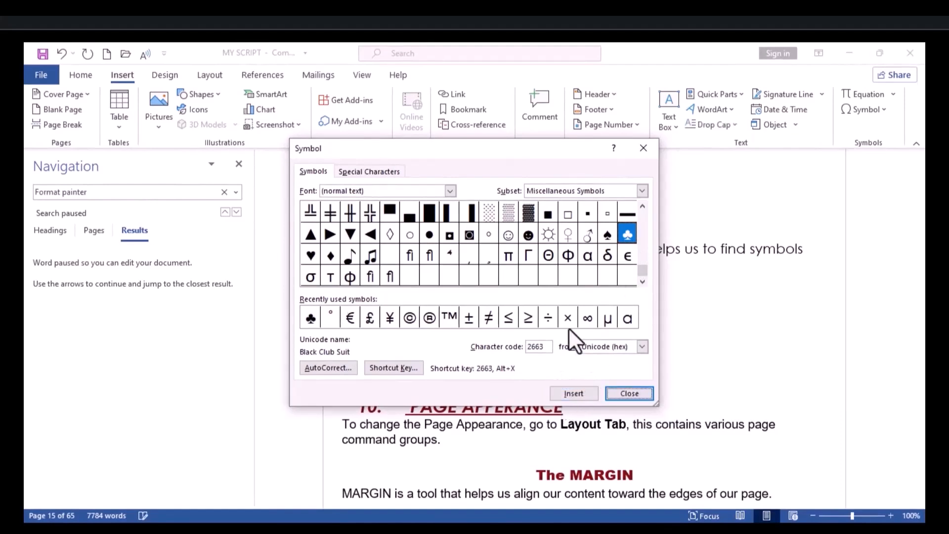
Step: Insert the Black Spade Suit, Beamed Eighth Notes and Eighth Note symbols
click(605, 236)
key(Return)
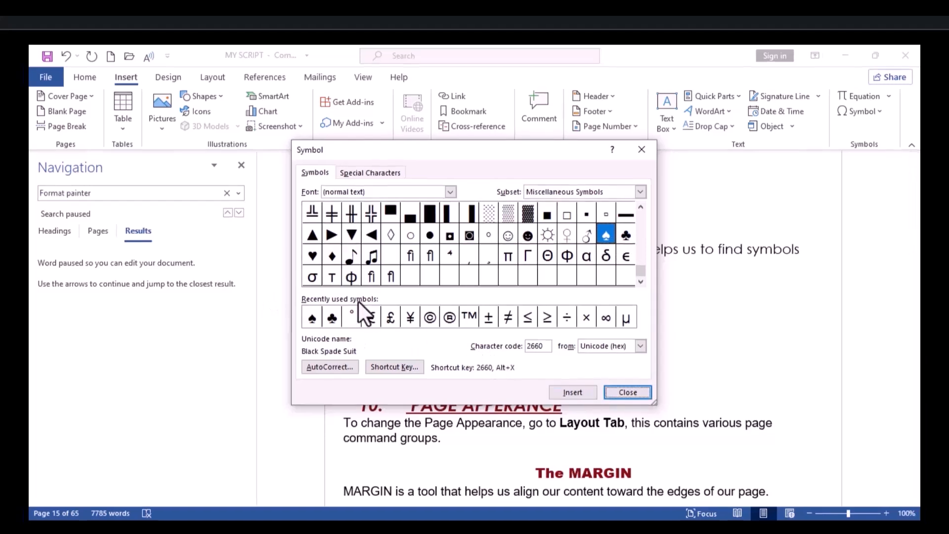
click(372, 256)
click(570, 392)
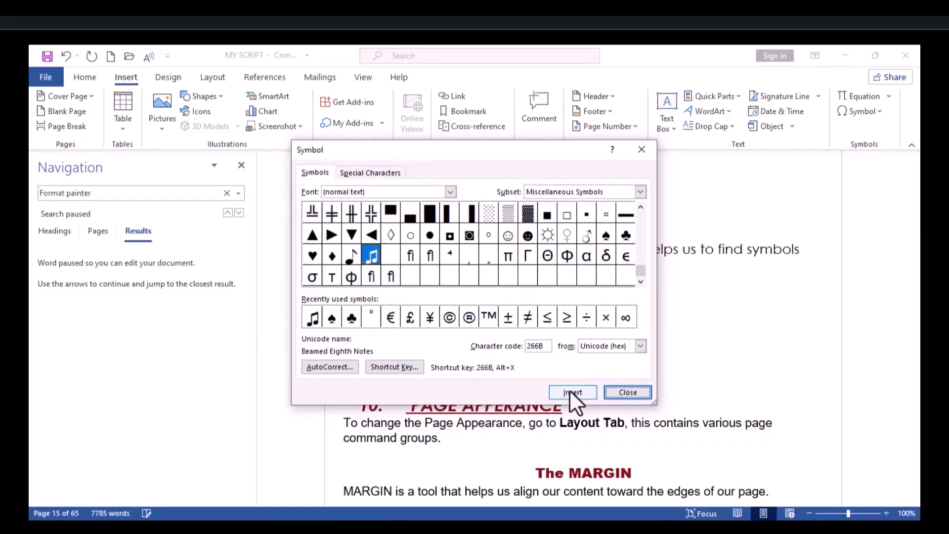
click(349, 257)
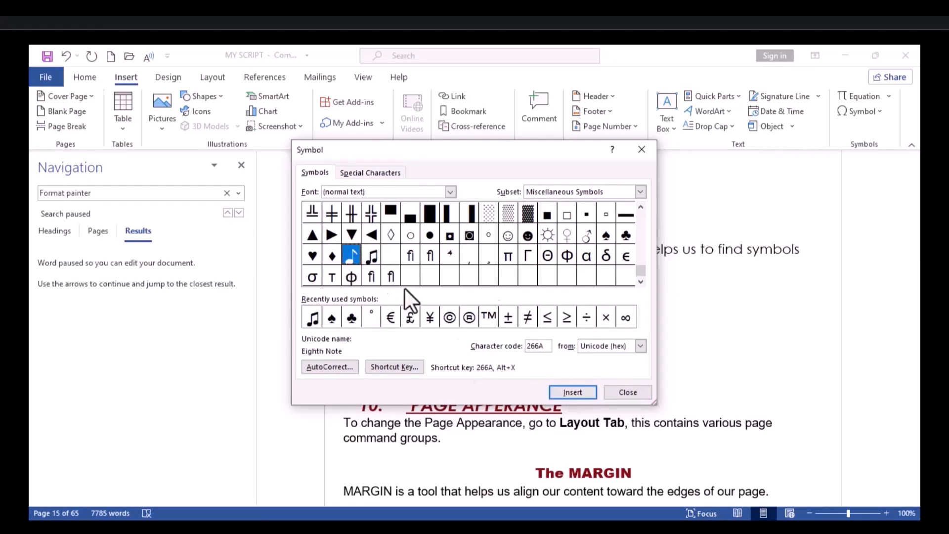
key(Return)
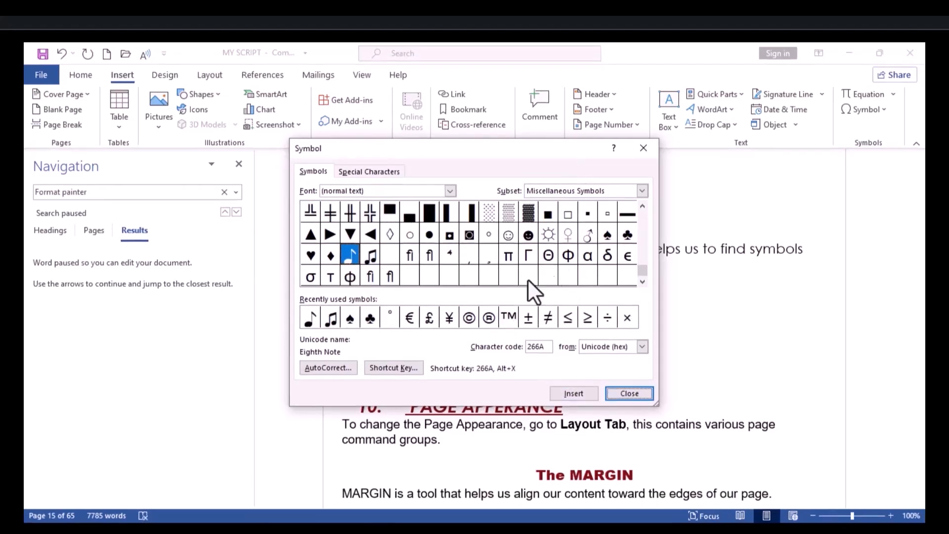
Step: Start a new line below the inserted symbols and insert the Trademark special character there
click(613, 388)
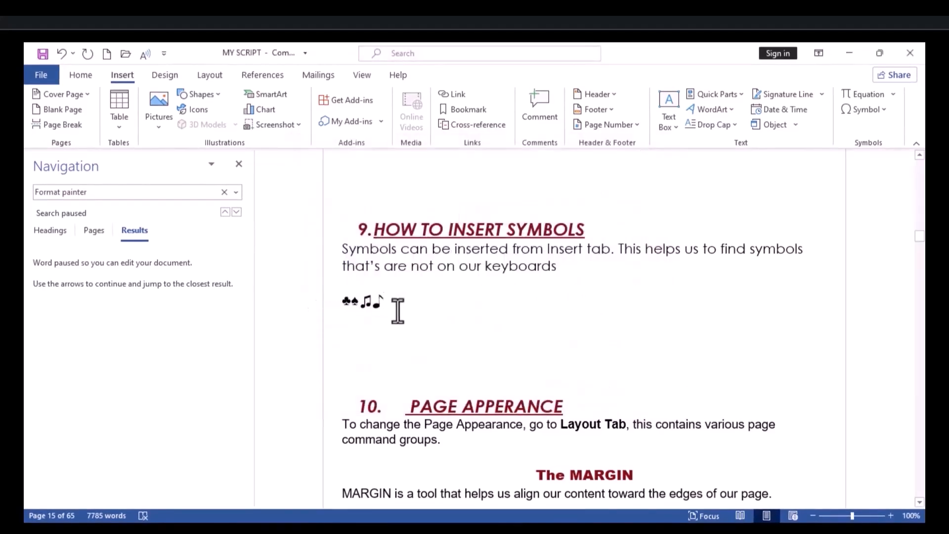
key(Return)
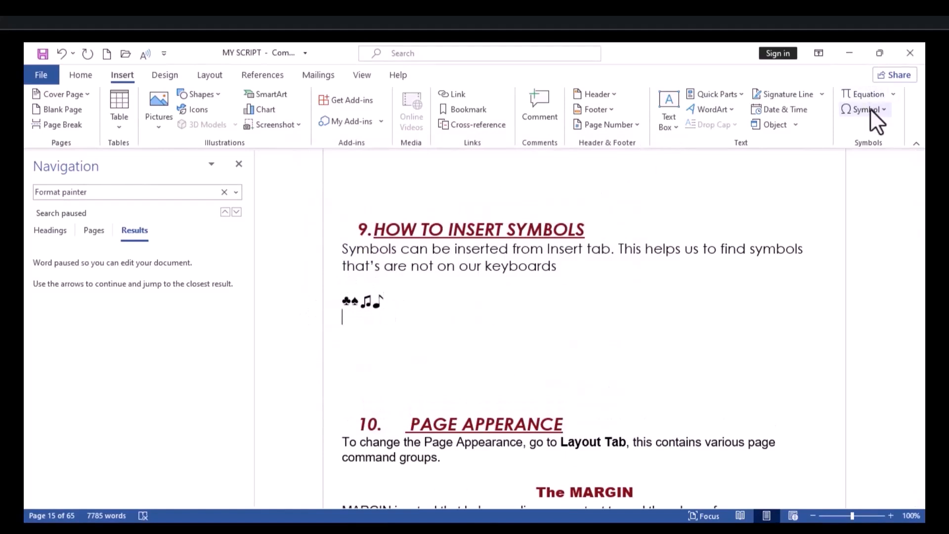
click(871, 109)
click(858, 217)
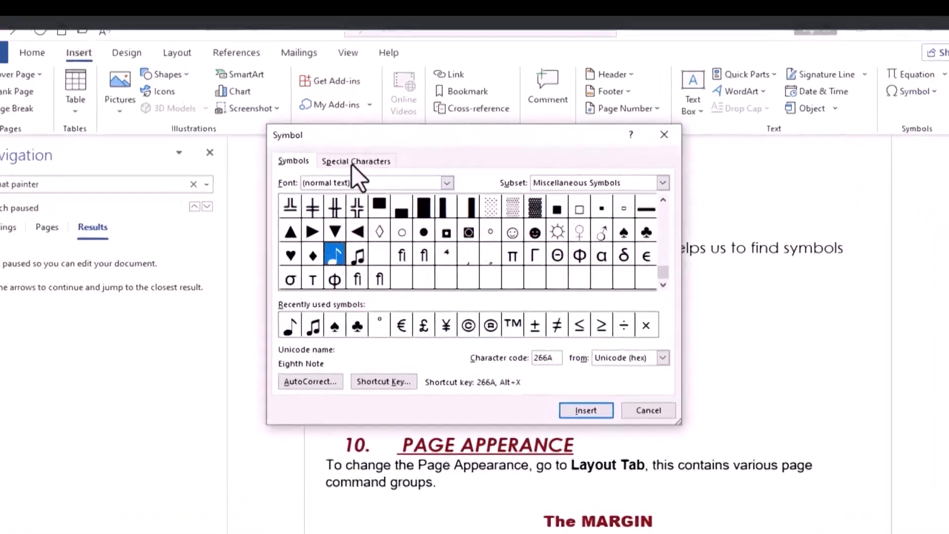
click(356, 162)
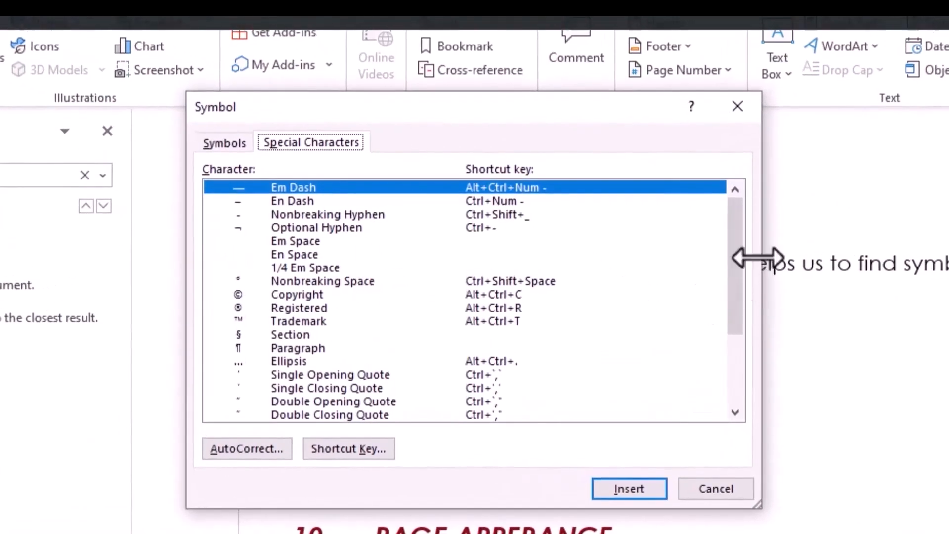
scroll(740, 252, down, 1)
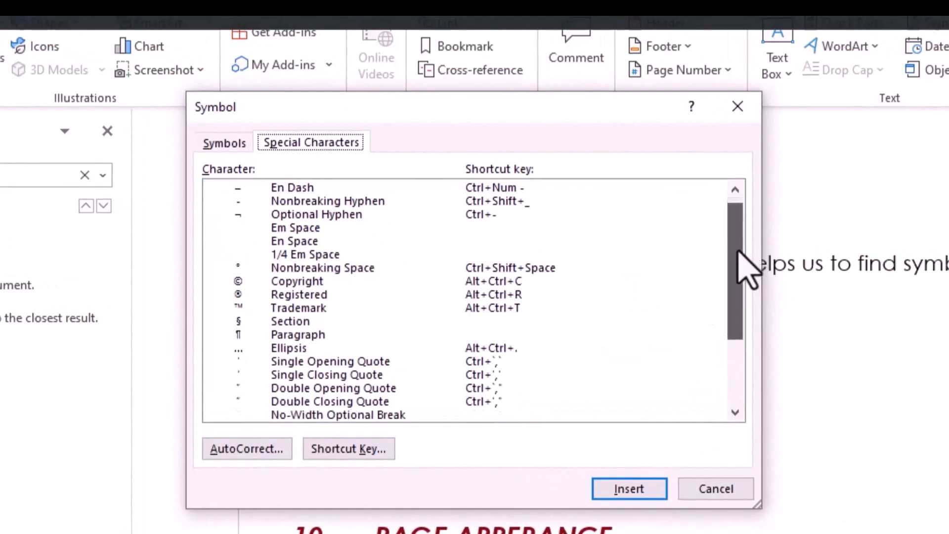
click(237, 307)
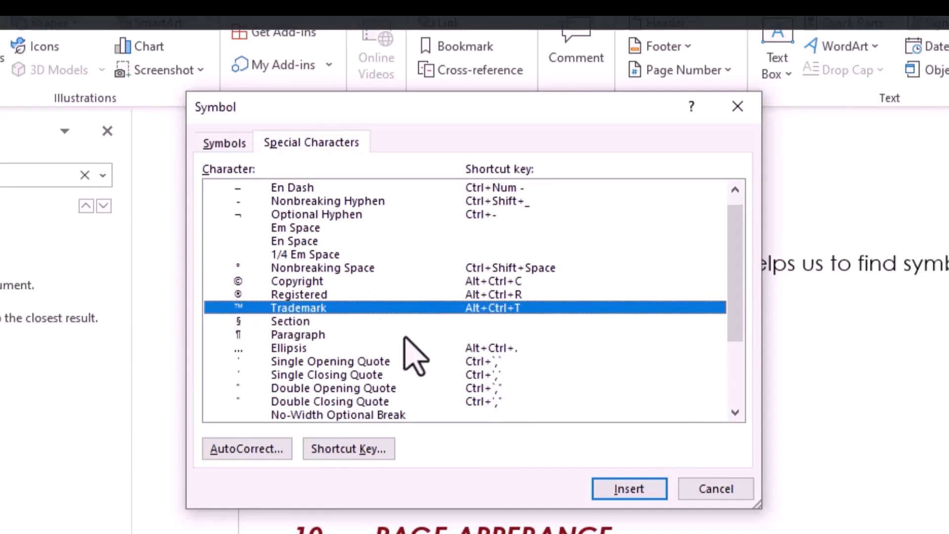
click(622, 490)
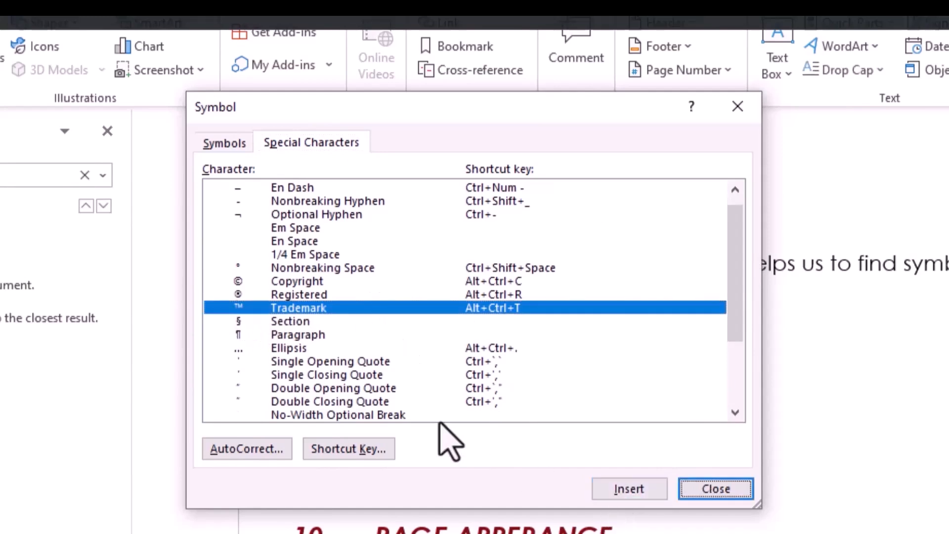
Step: Insert the Copyright and Section special characters after the trademark sign and close the Symbol dialog
click(313, 281)
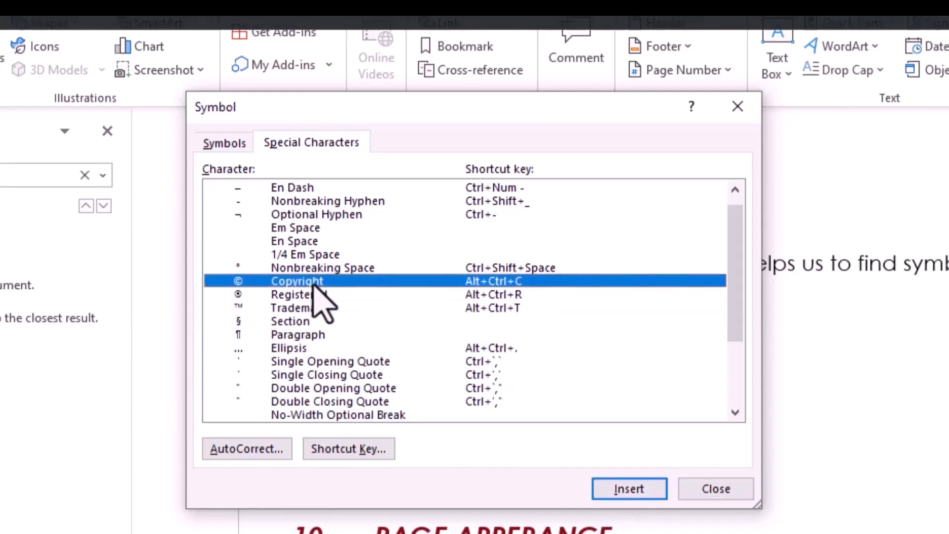
click(625, 487)
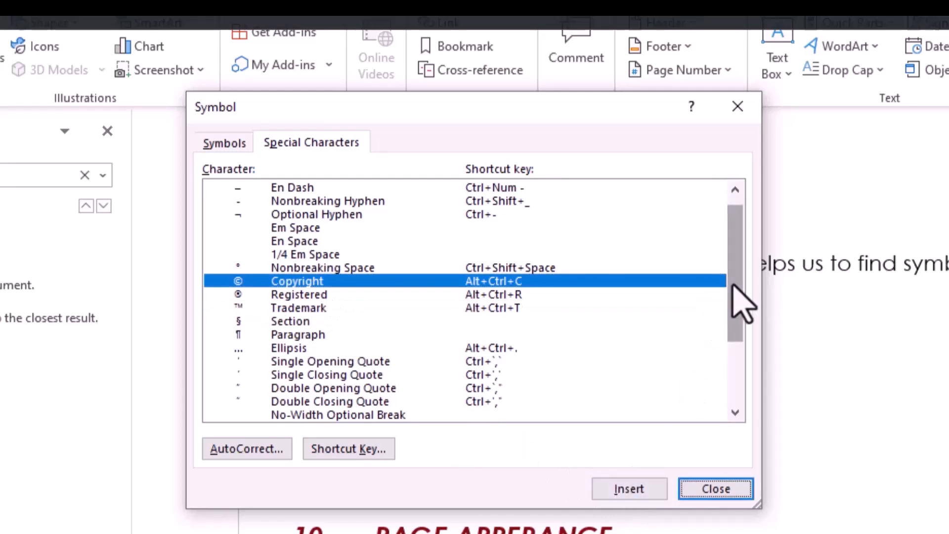
scroll(738, 342, down, 3)
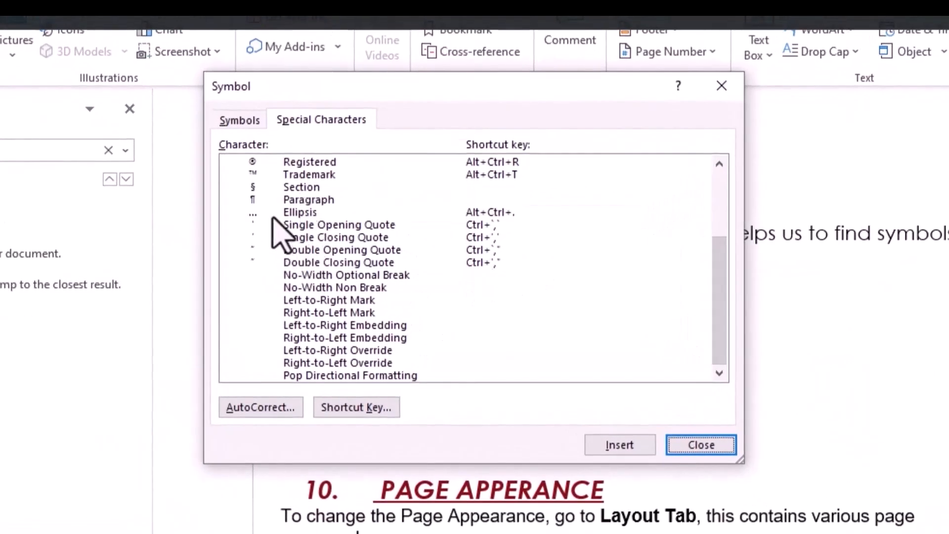
click(250, 188)
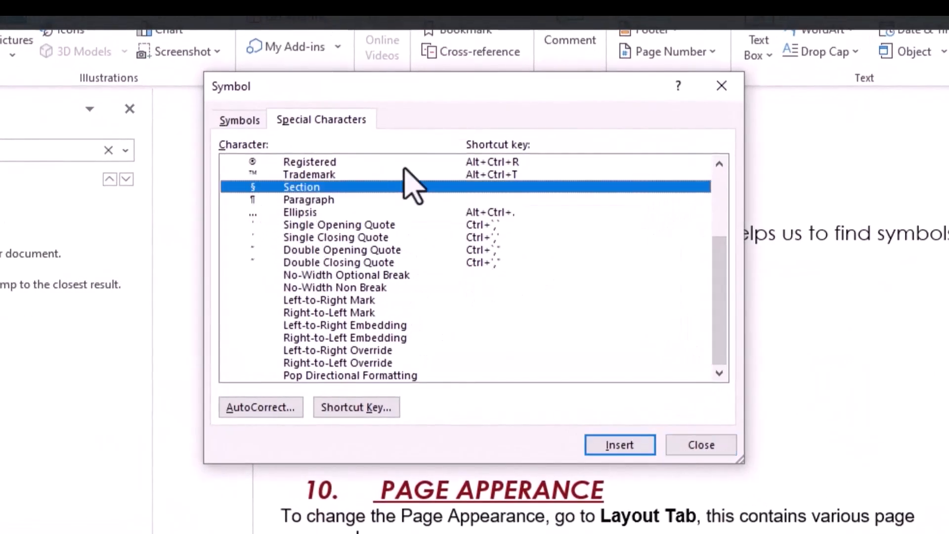
click(619, 446)
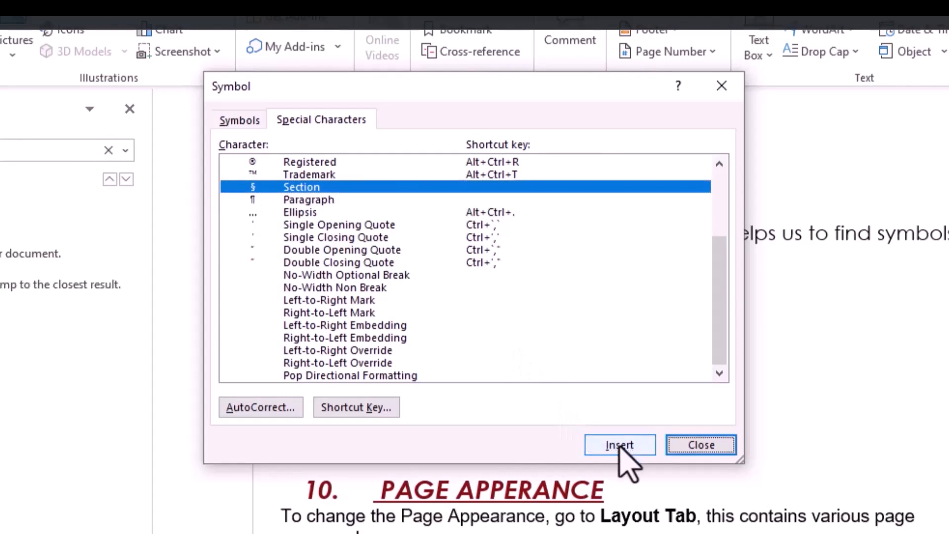
click(687, 447)
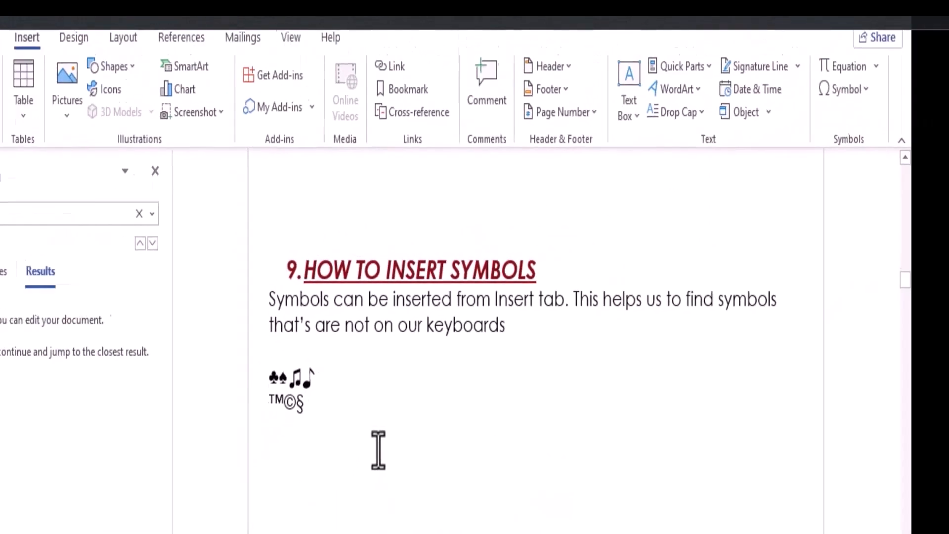
Step: Go to the PAGE APPERANCE section and open the custom margins settings in Page Setup
click(397, 416)
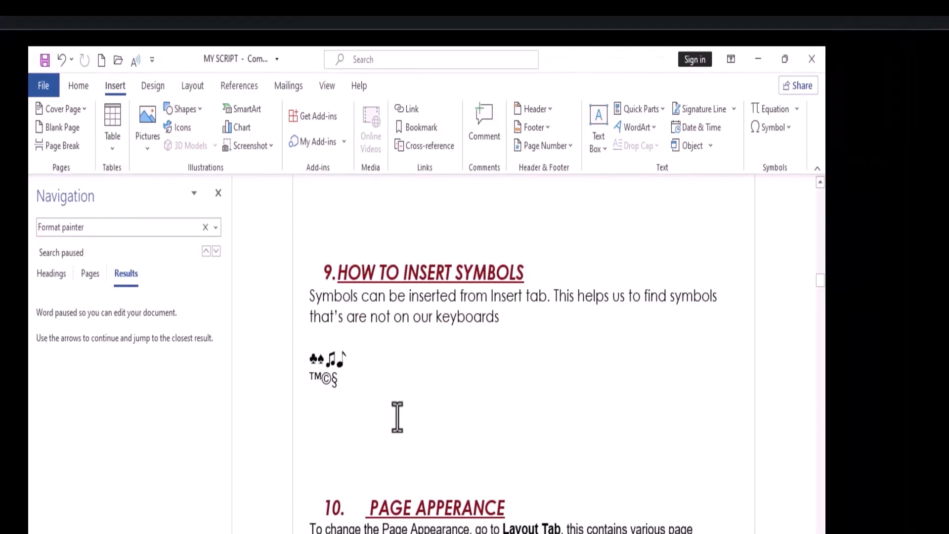
scroll(397, 417, down, 5)
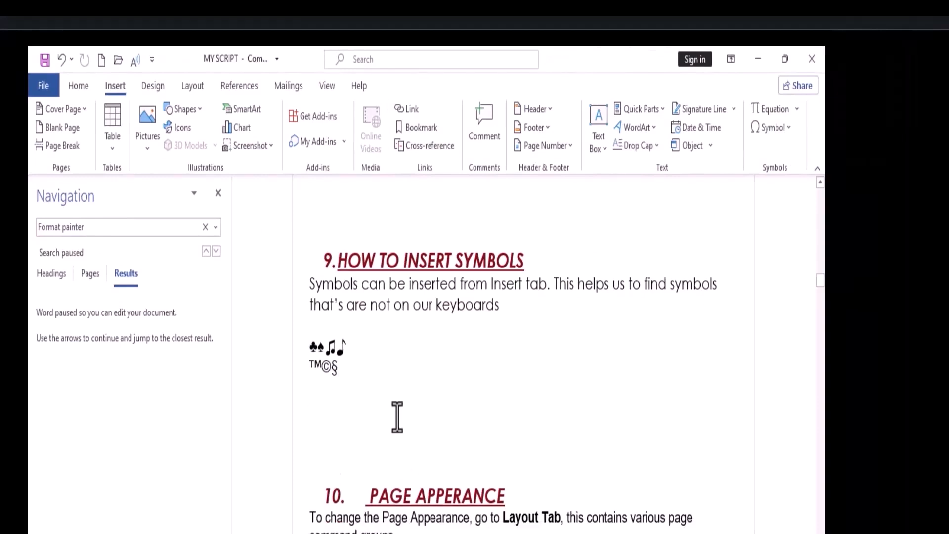
scroll(397, 417, down, 10)
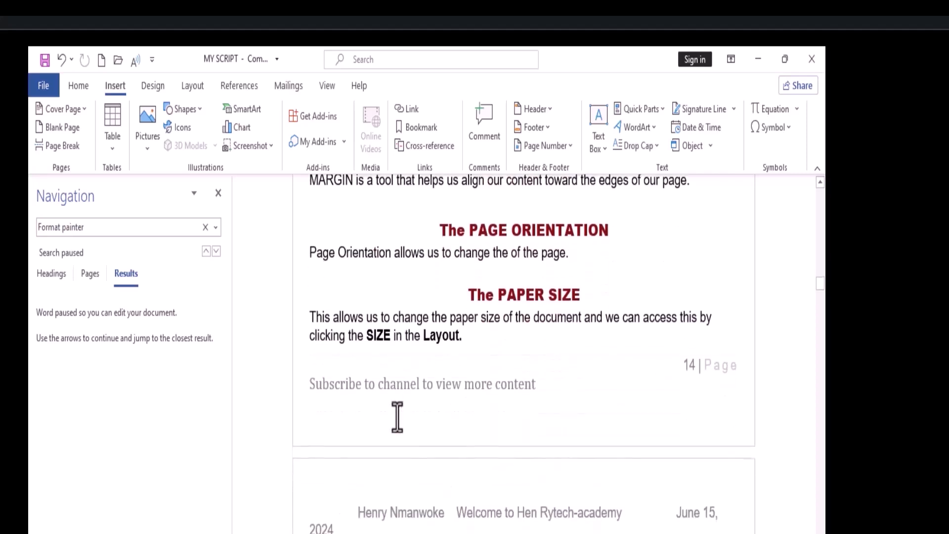
scroll(397, 417, up, 3)
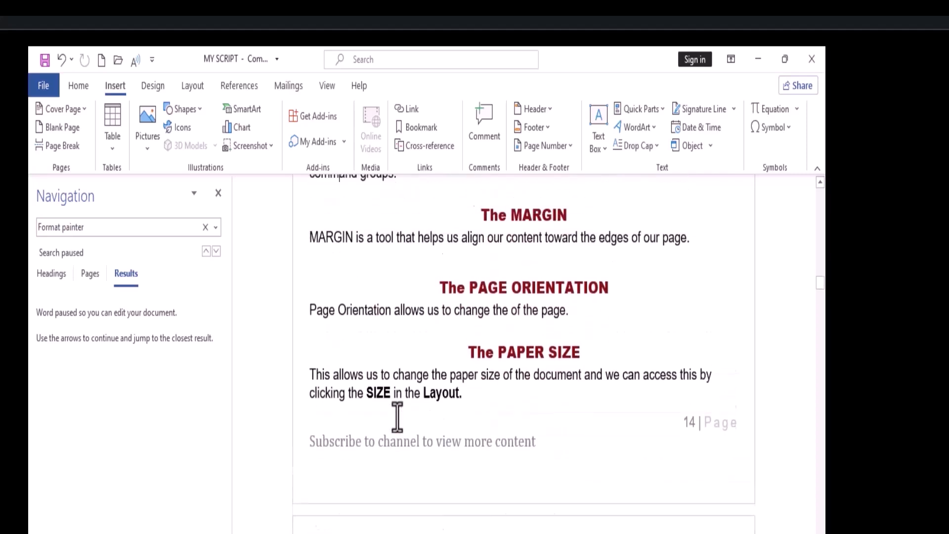
scroll(398, 416, up, 2)
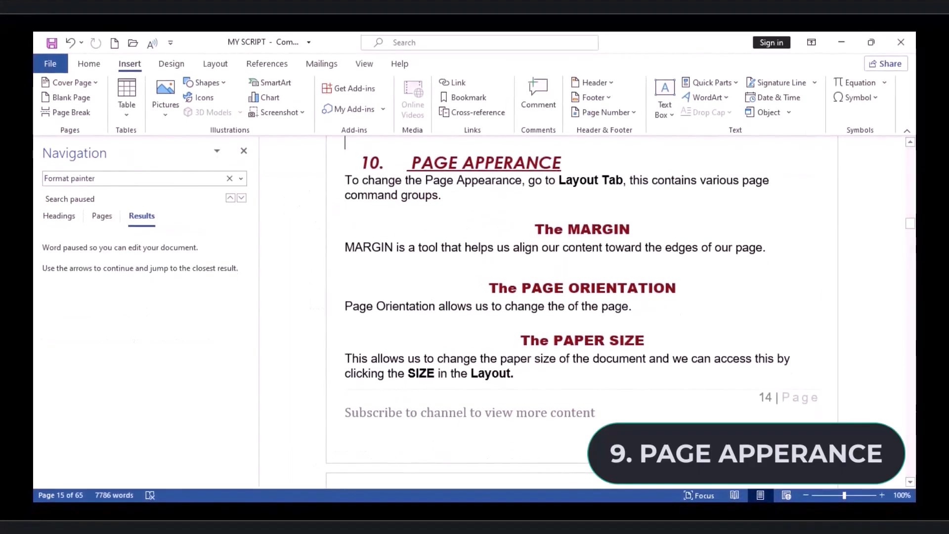
click(207, 64)
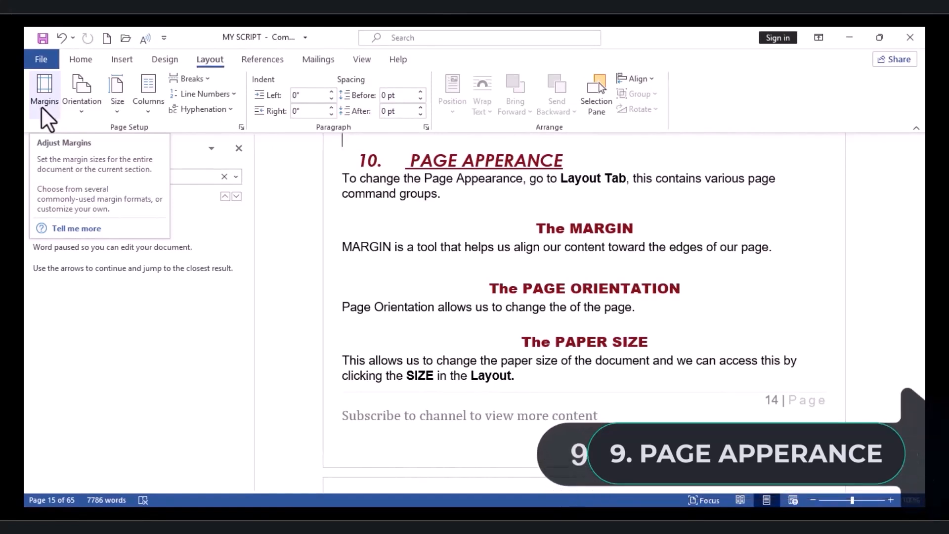
click(43, 112)
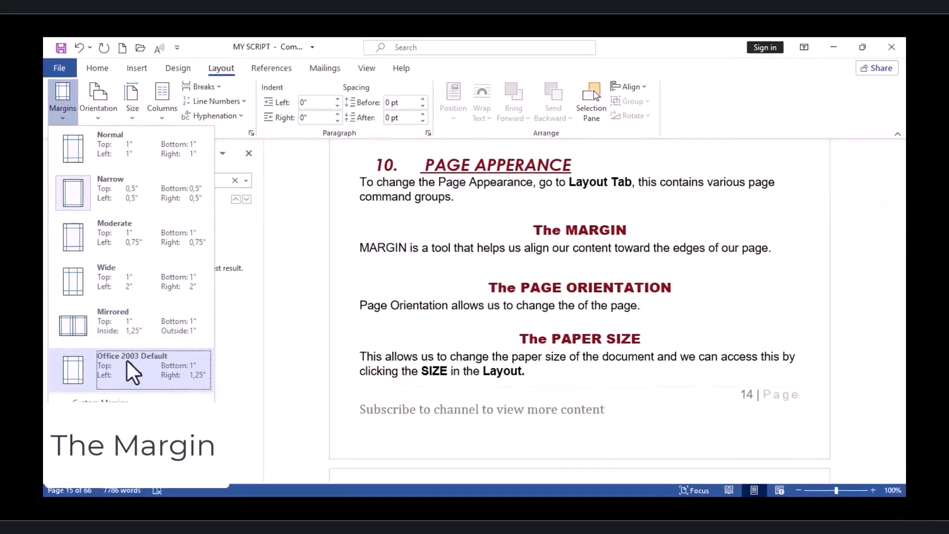
click(101, 399)
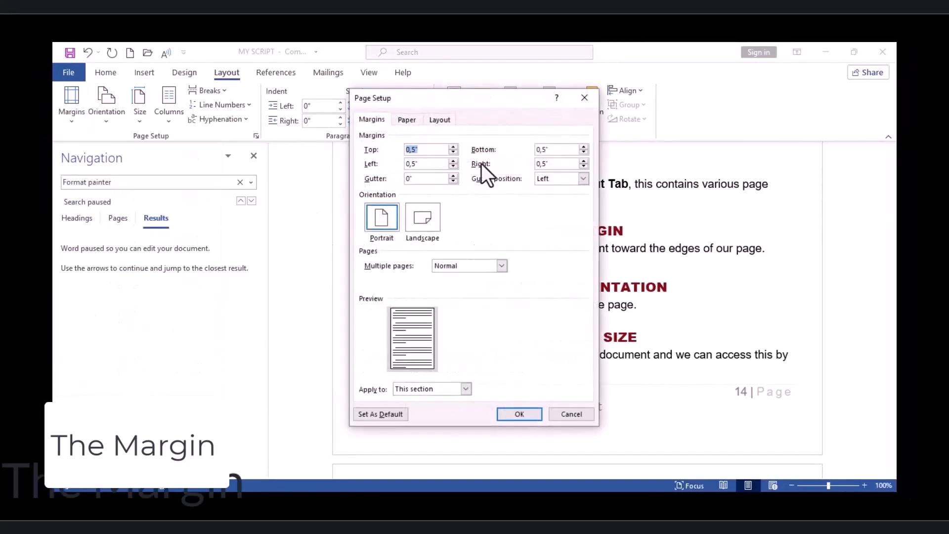
Step: Set the top page margin to 1,2 inches in Page Setup
click(452, 151)
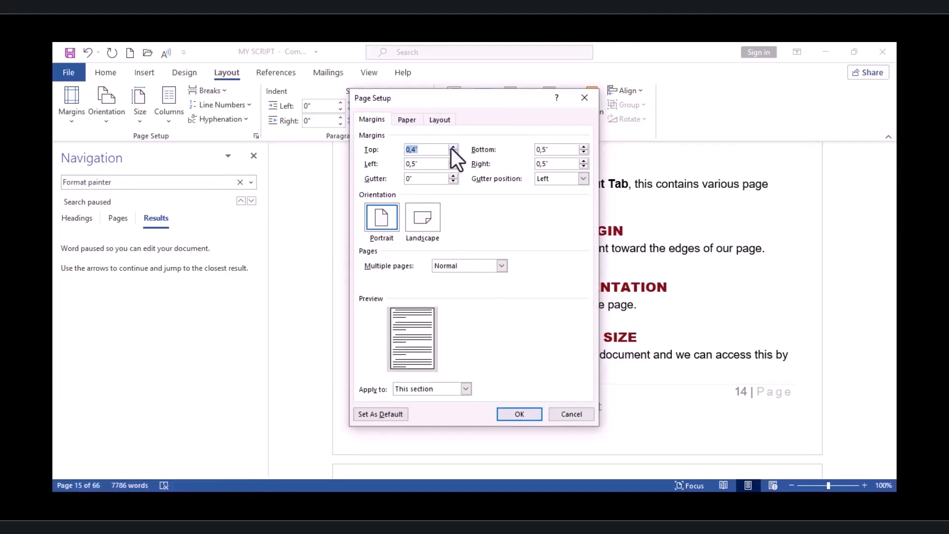
click(441, 149)
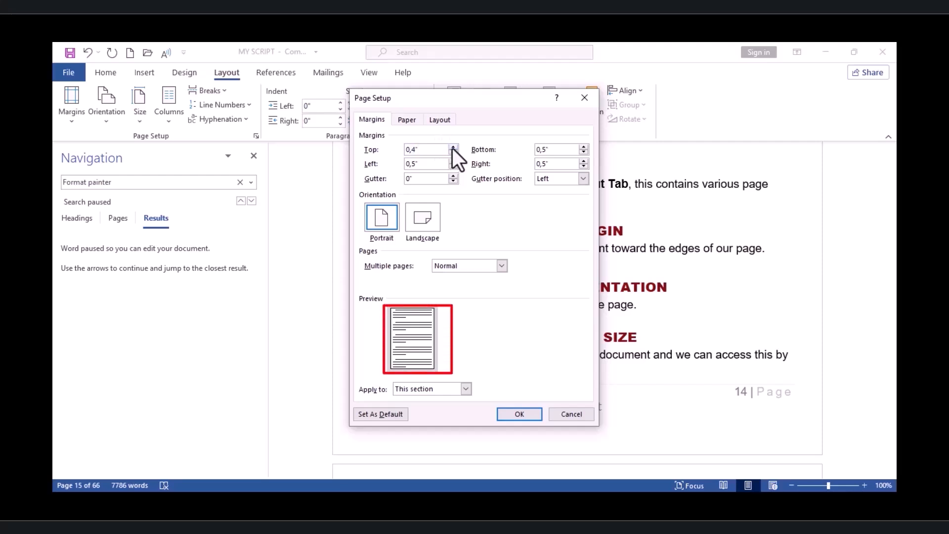
click(453, 147)
click(453, 147)
click(452, 148)
click(452, 148)
click(452, 148)
click(452, 149)
click(453, 149)
click(453, 148)
click(452, 148)
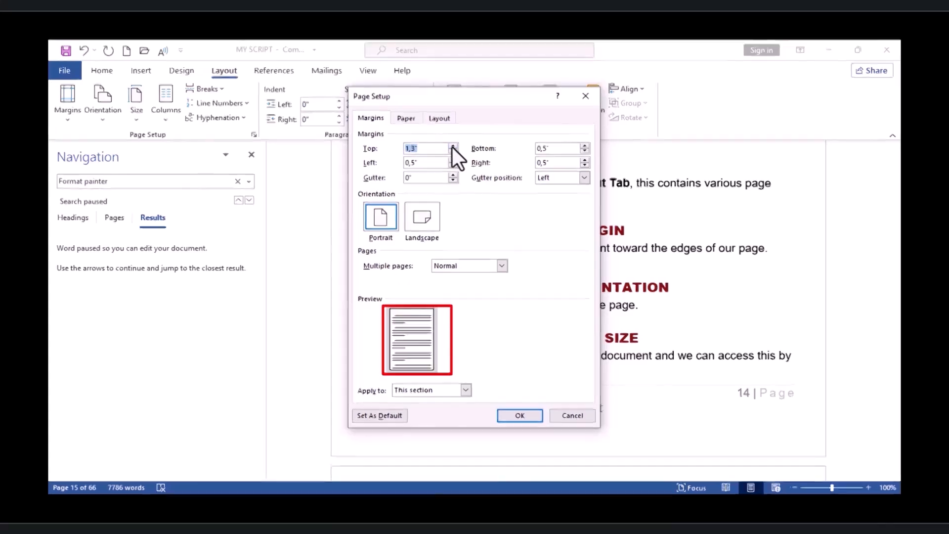
click(452, 147)
click(452, 147)
click(452, 147)
click(452, 147)
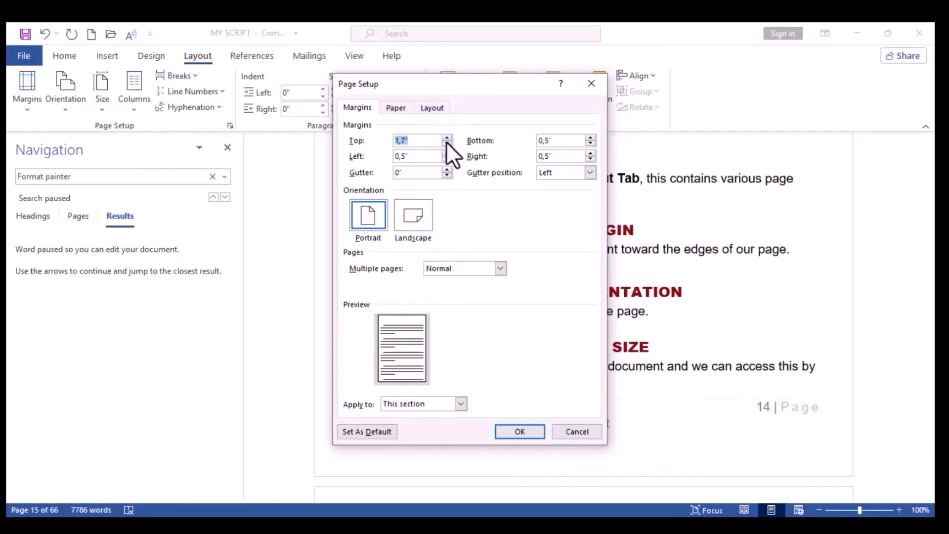
click(446, 142)
click(446, 142)
click(446, 143)
click(446, 142)
click(446, 143)
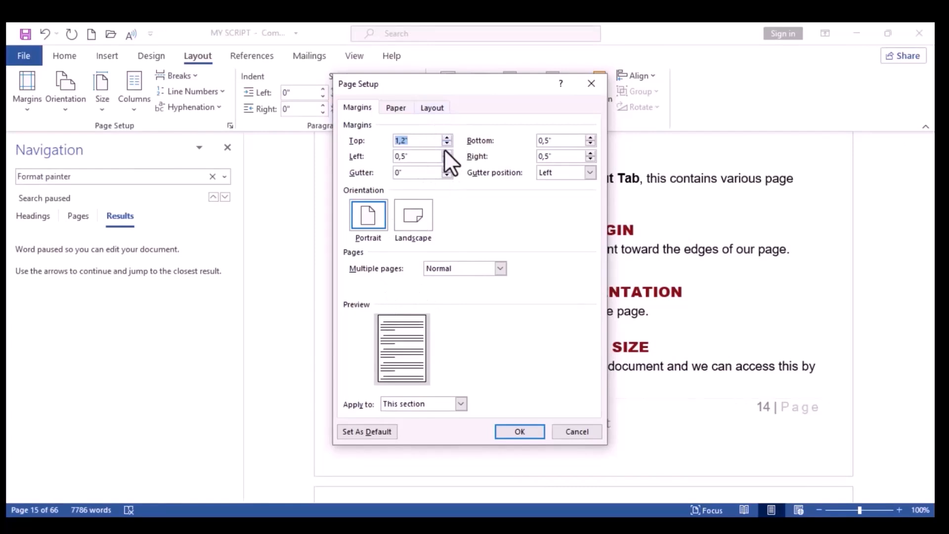
Step: Set the bottom page margin to 1,1 inches
click(590, 139)
click(590, 138)
click(590, 139)
click(590, 139)
click(590, 138)
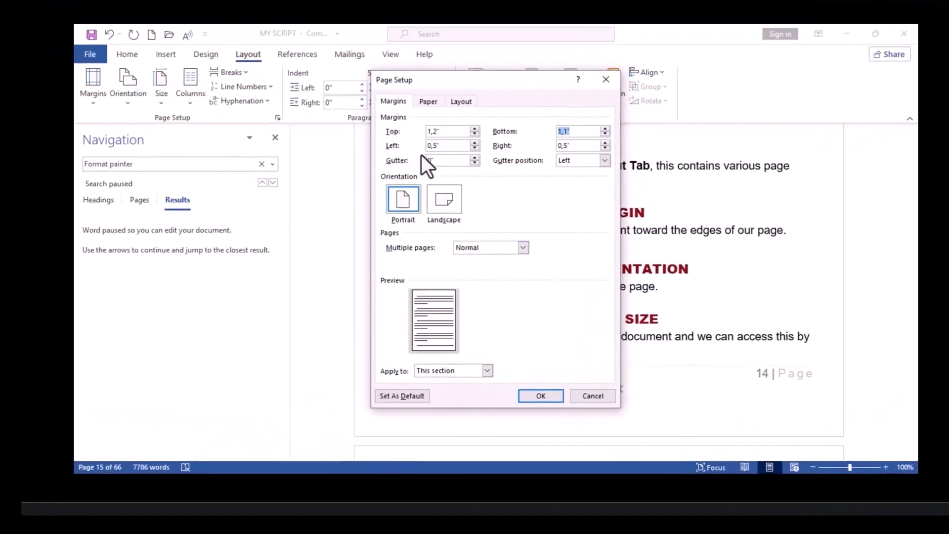
Step: Set the left margin to 0,8 inches and the right margin to 0,7 inches
click(475, 143)
click(475, 143)
click(604, 143)
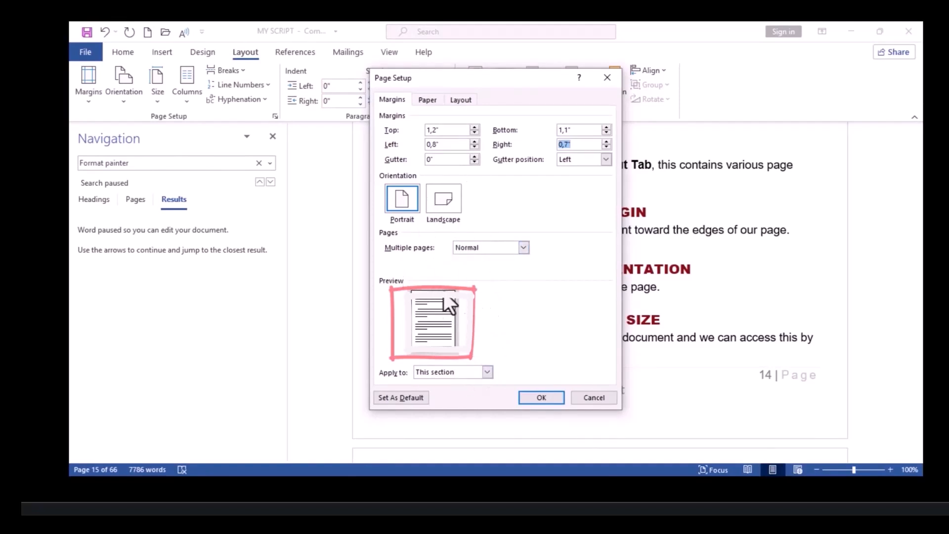
Step: Review the scope options, keep This section, and apply the custom margins
click(487, 372)
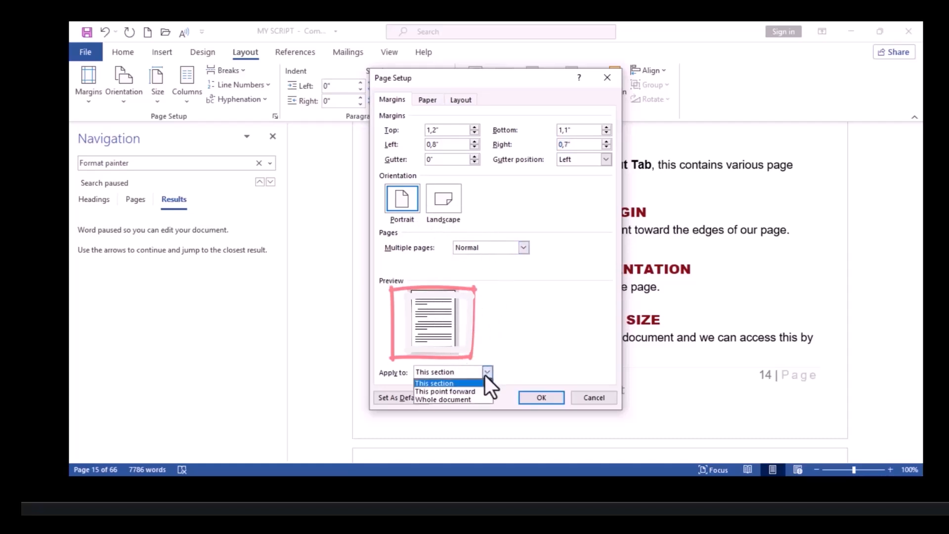
click(521, 333)
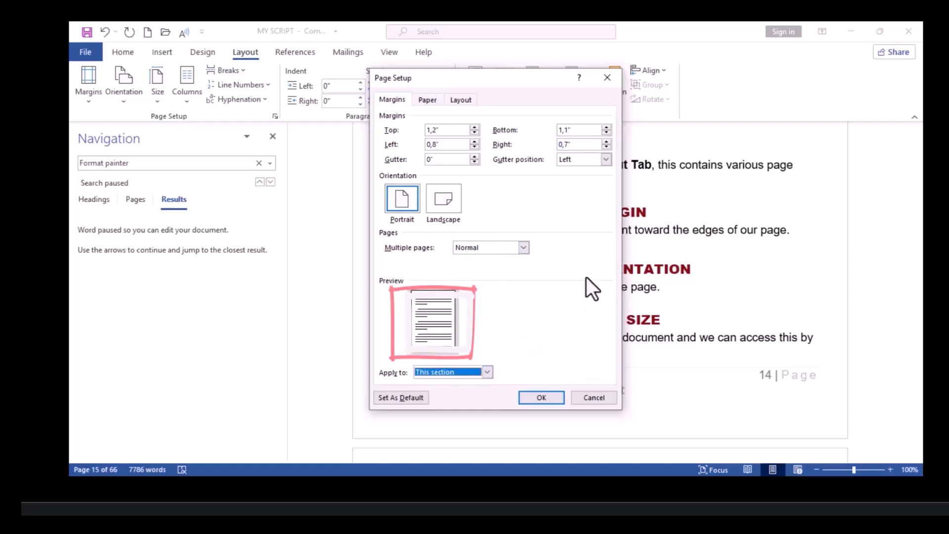
click(551, 400)
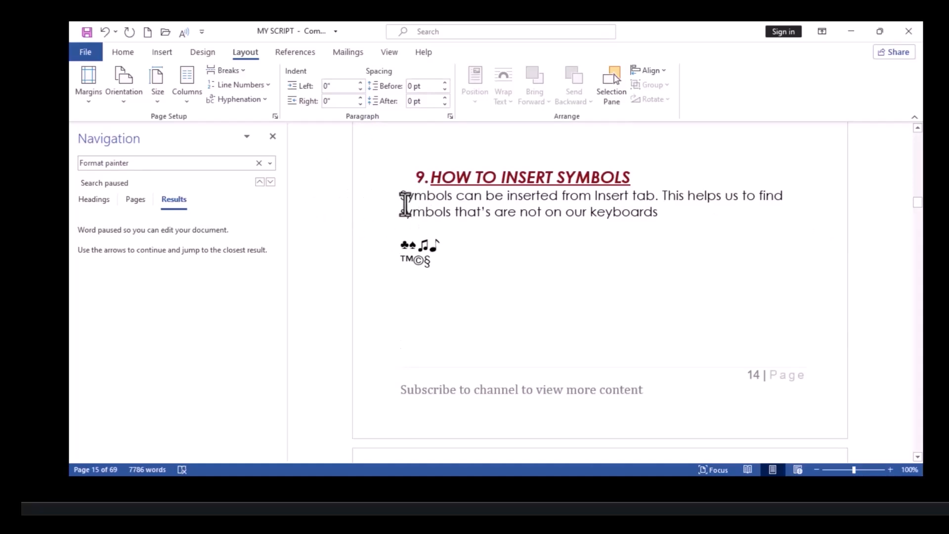
Step: Apply the Normal margins preset of 1 inch, and switch the section to the Narrow preset of 0,5 inches
click(84, 99)
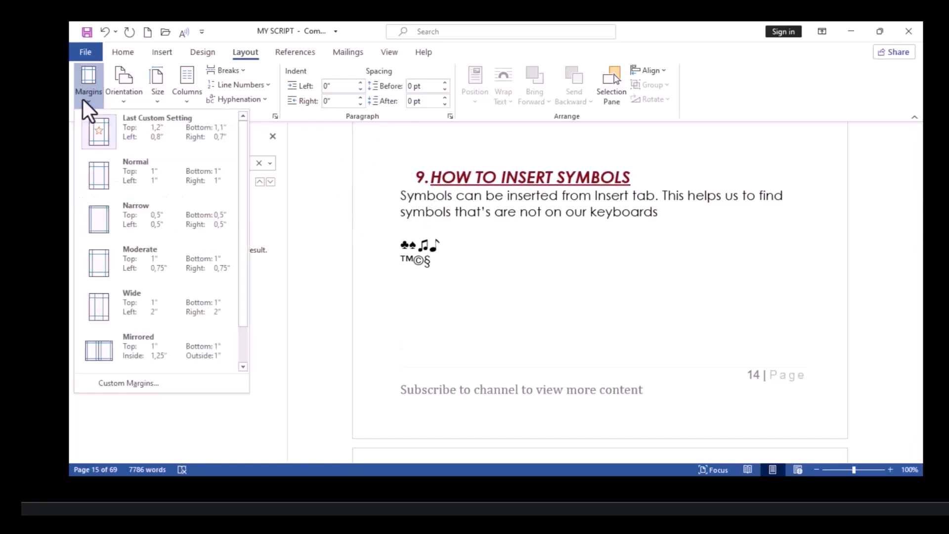
click(132, 187)
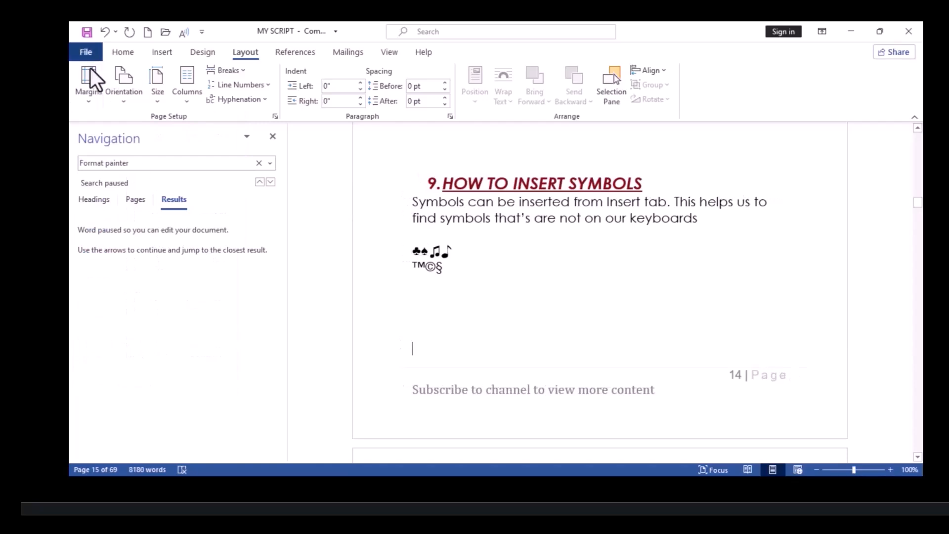
click(91, 94)
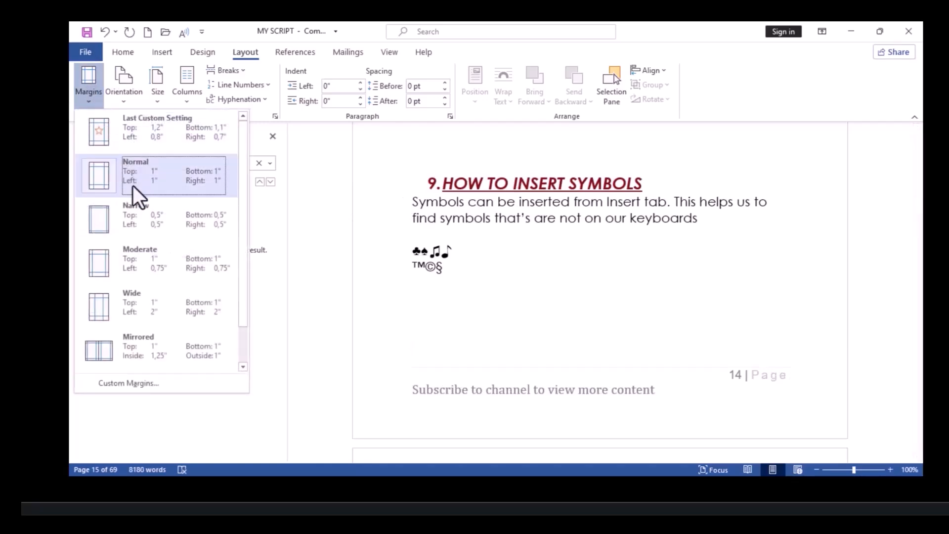
click(136, 217)
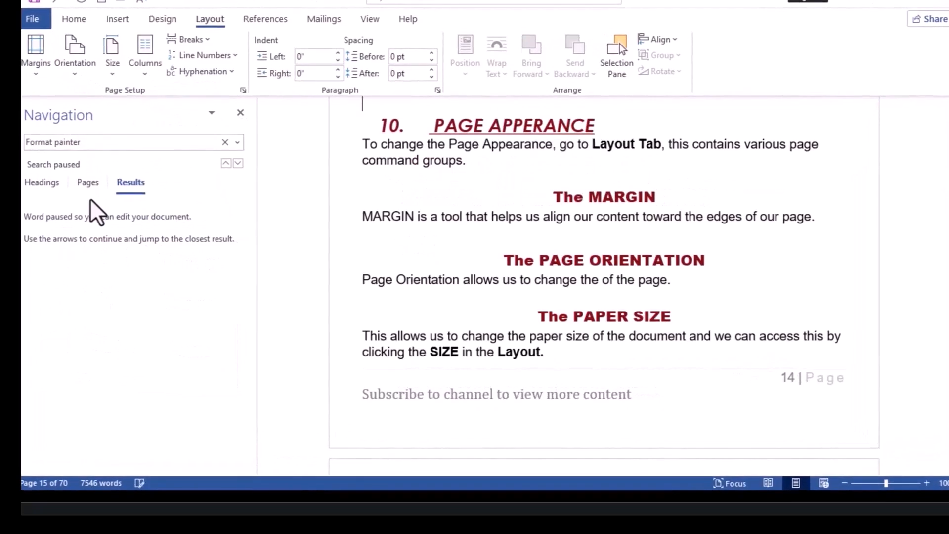
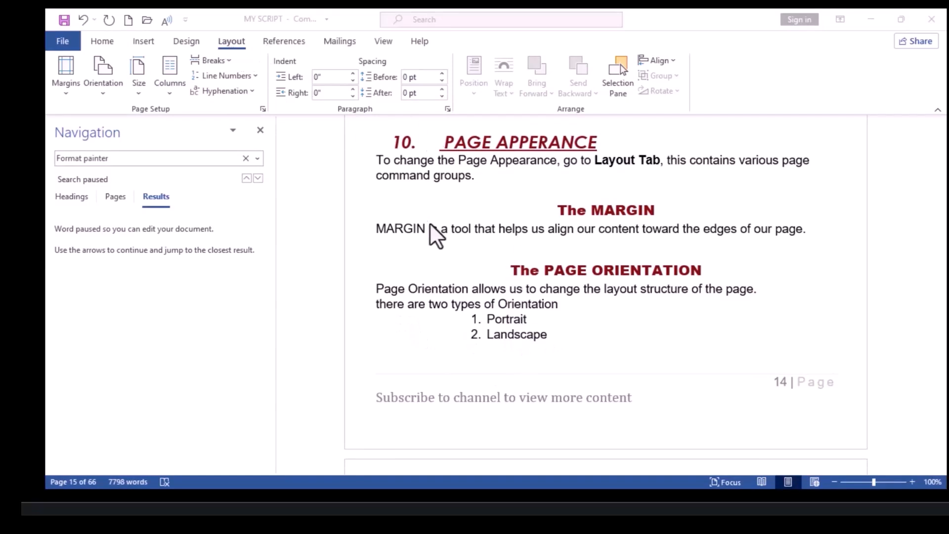
Step: Switch the section to Landscape orientation, look over the pages, and return it to Portrait
click(232, 43)
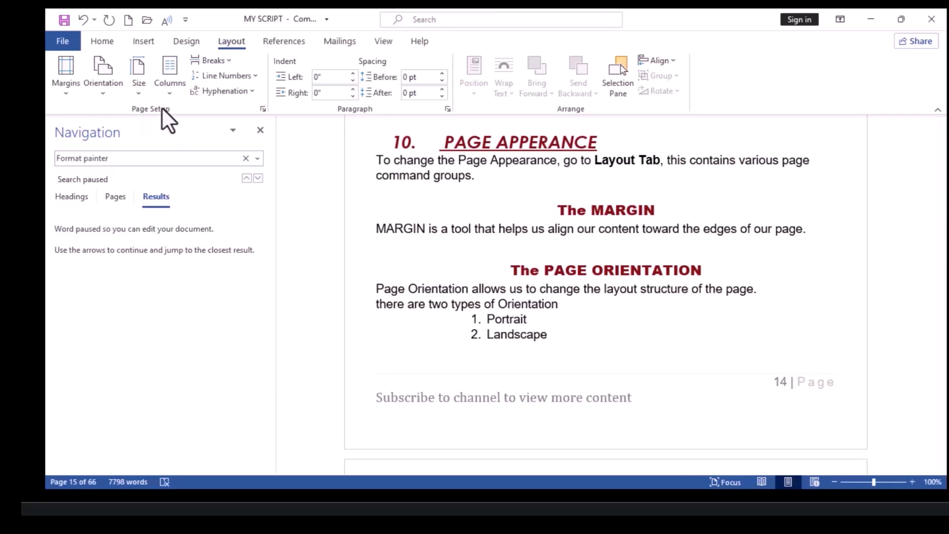
click(105, 92)
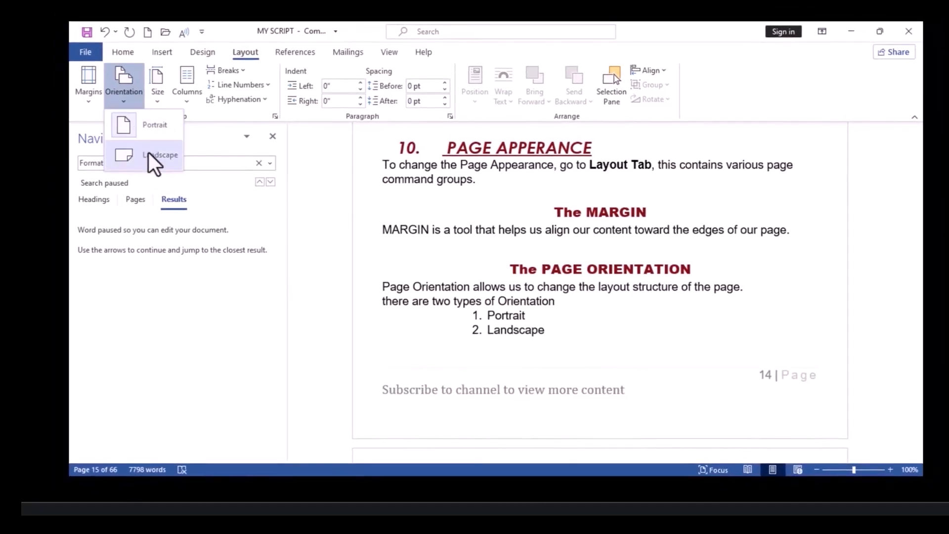
click(148, 154)
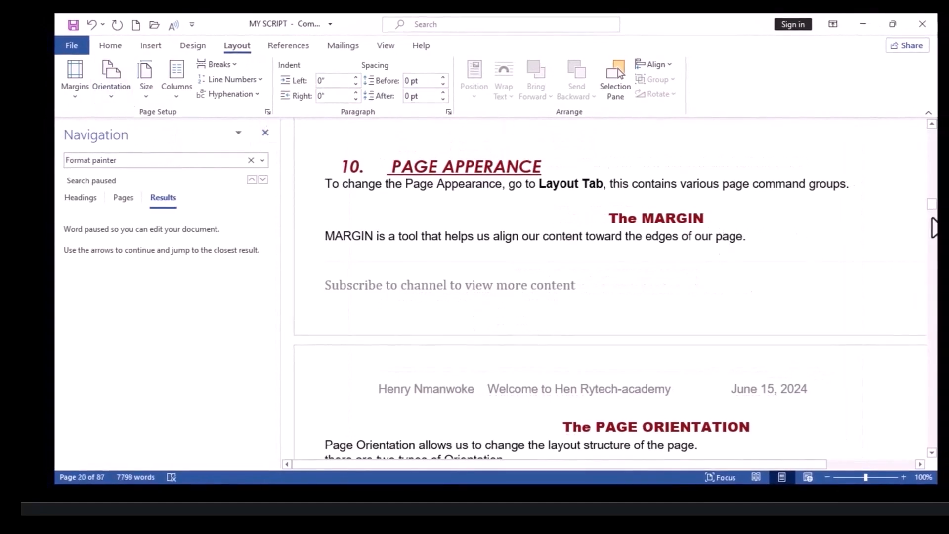
drag(934, 212, 934, 216)
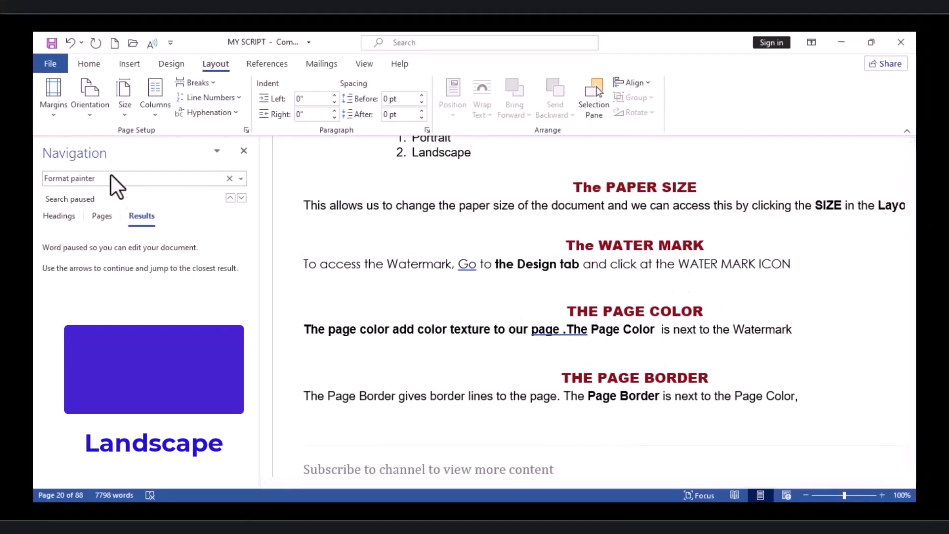
click(88, 118)
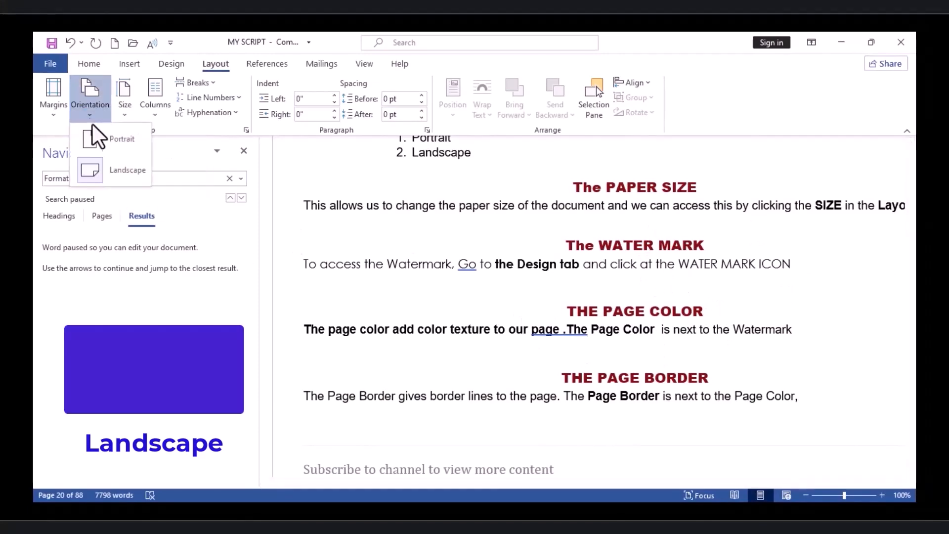
click(132, 153)
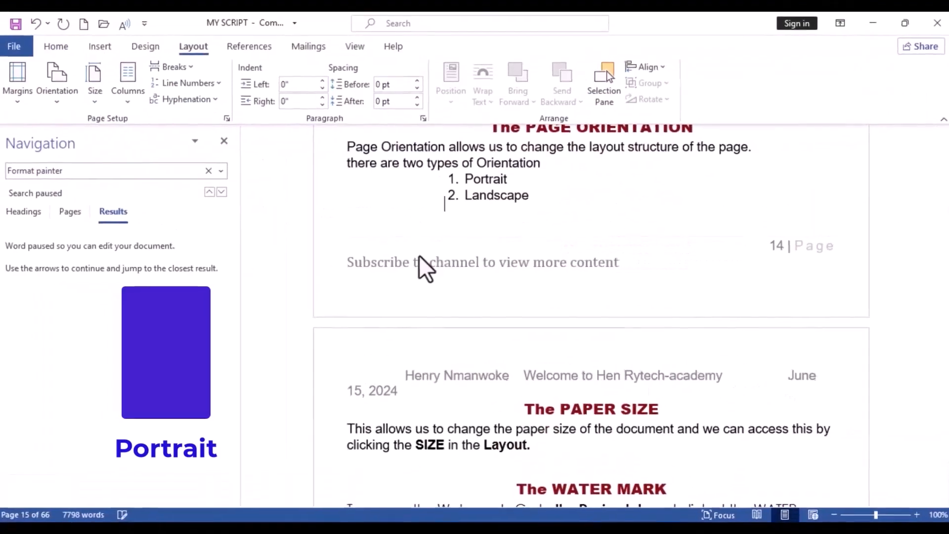
Step: Go to the paper size part of the script and browse the preset paper sizes
key(Down)
key(Down)
key(Down)
key(Down)
key(Down)
key(Down)
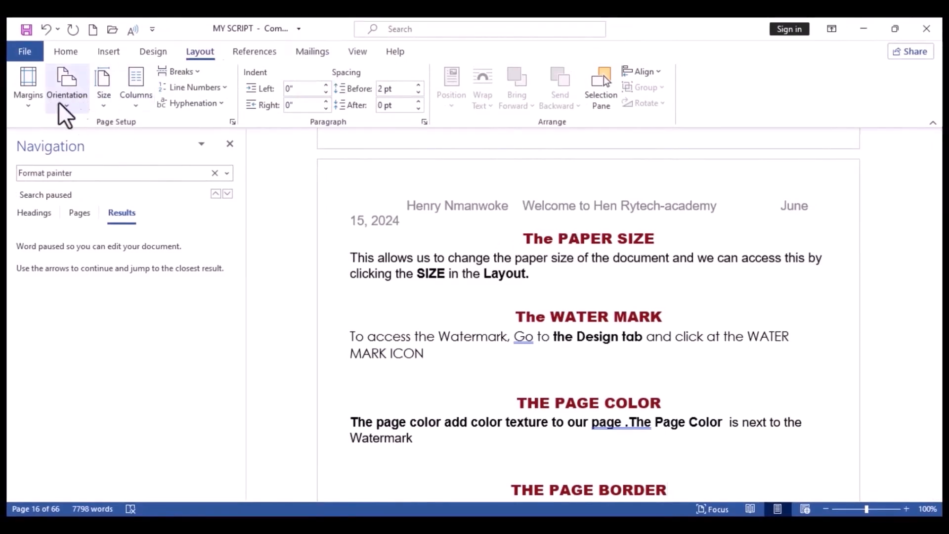
click(105, 105)
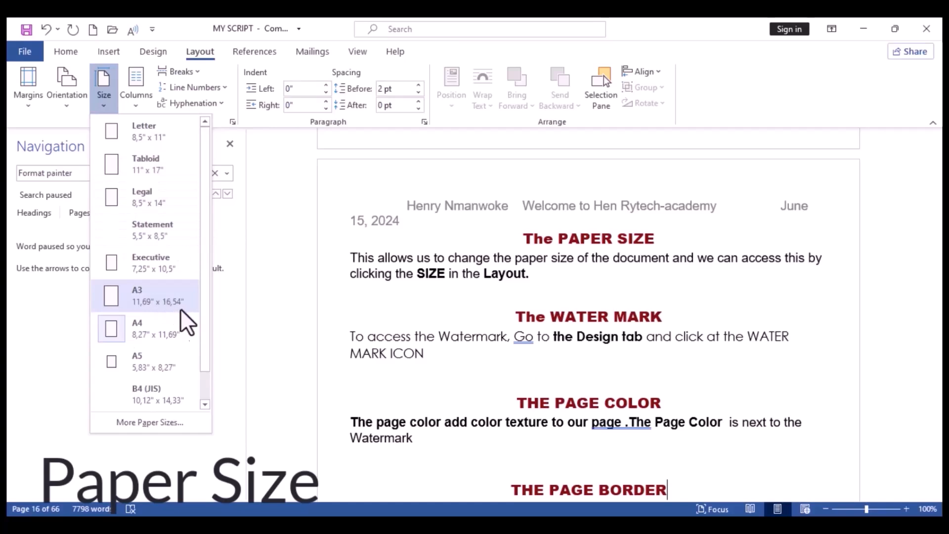
scroll(210, 339, down, 1)
scroll(211, 356, down, 1)
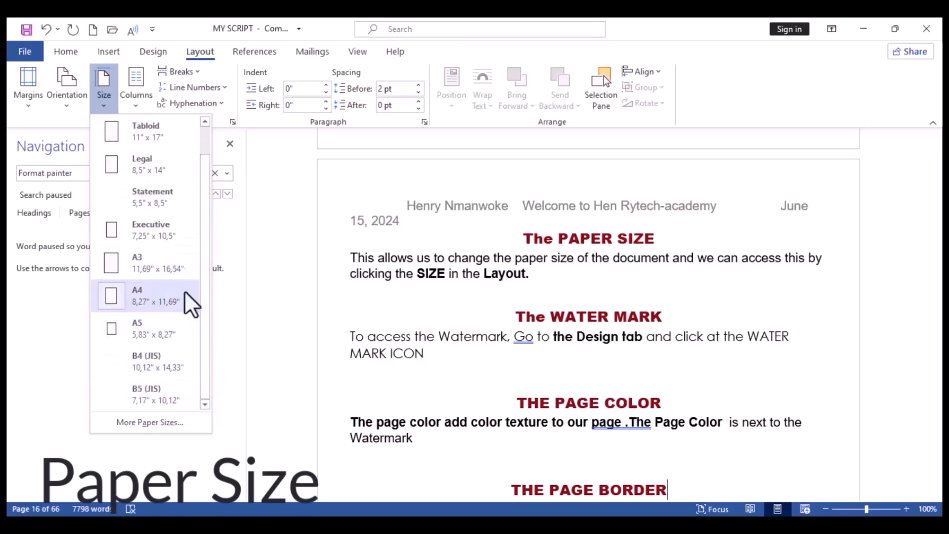
Step: Review the paper, margin and layout settings in Page Setup, confirm them, and apply the A4 paper size
click(142, 423)
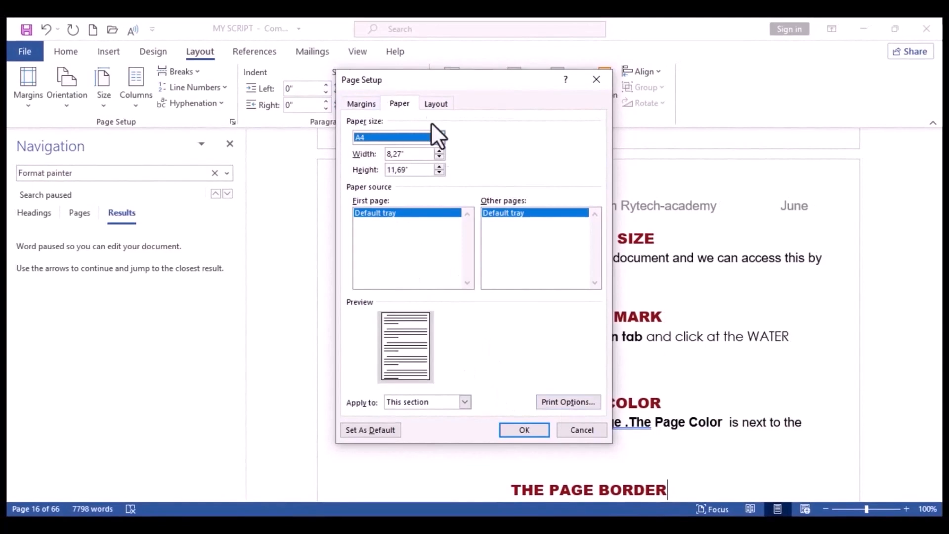
click(360, 104)
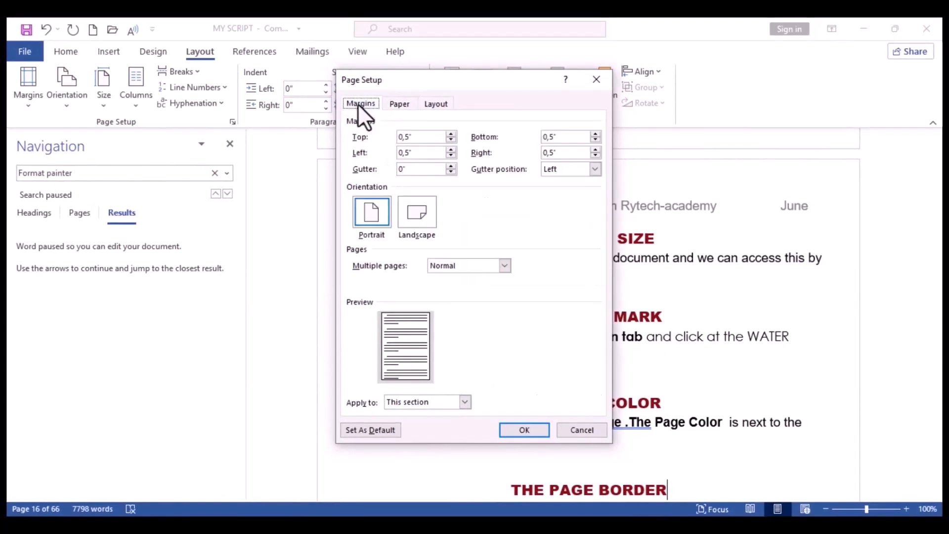
click(436, 103)
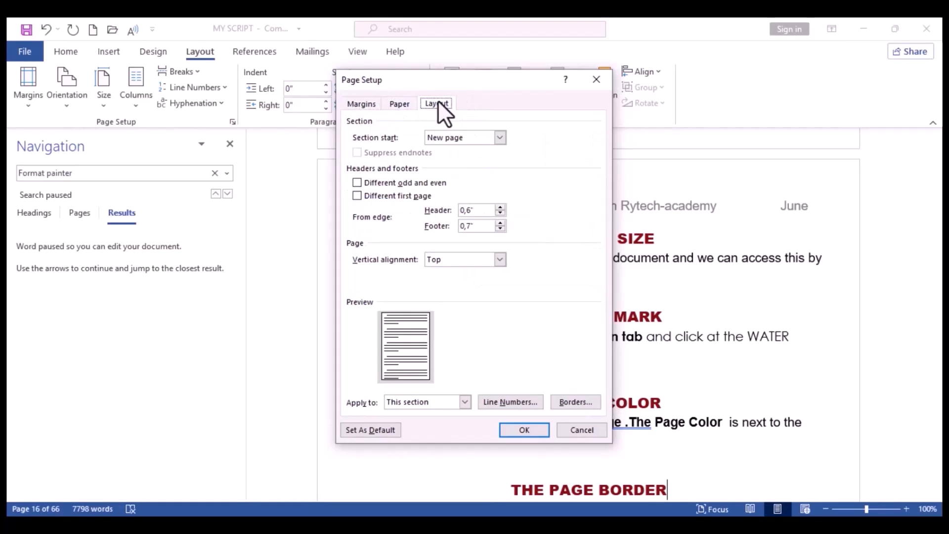
click(511, 429)
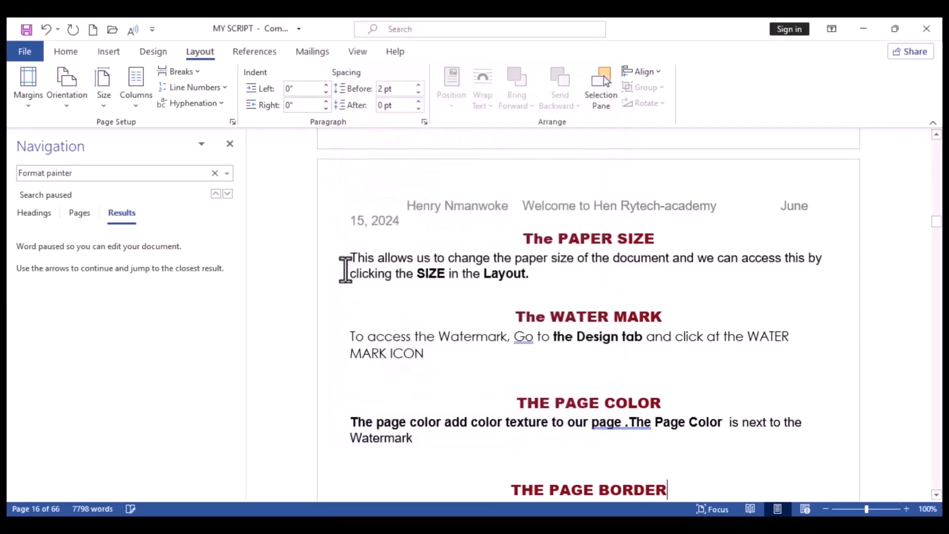
click(104, 106)
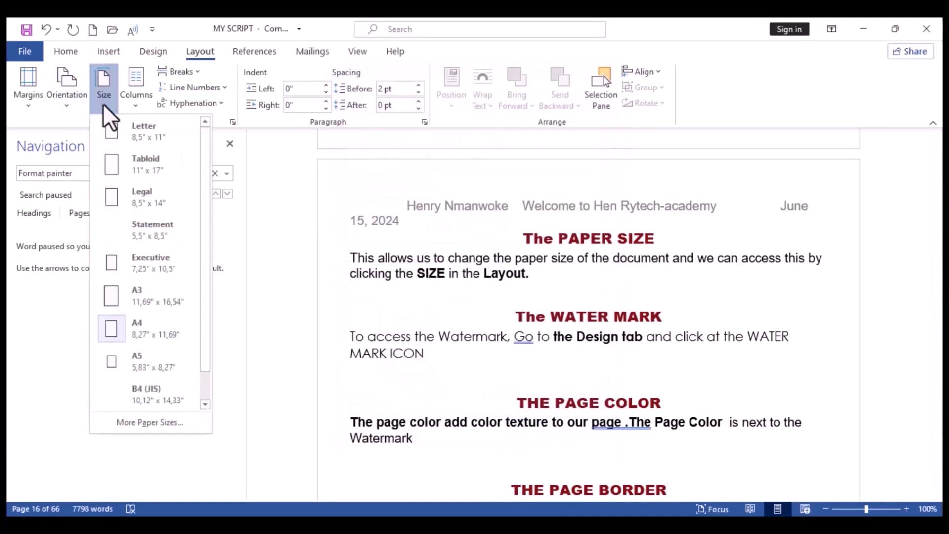
click(153, 341)
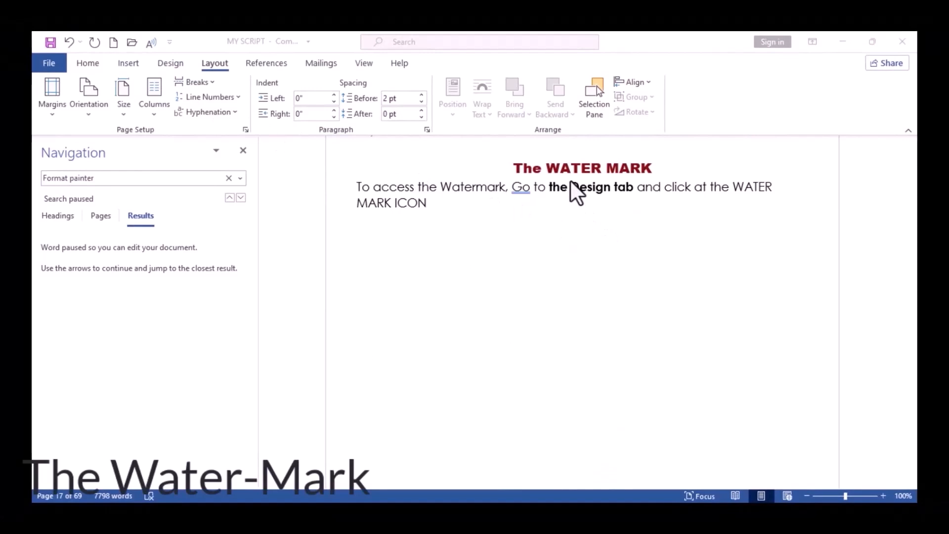
Step: Customize the ribbon to hide the Blog Post and Insert (Blog Post) main tabs and show the Draw tab
click(170, 64)
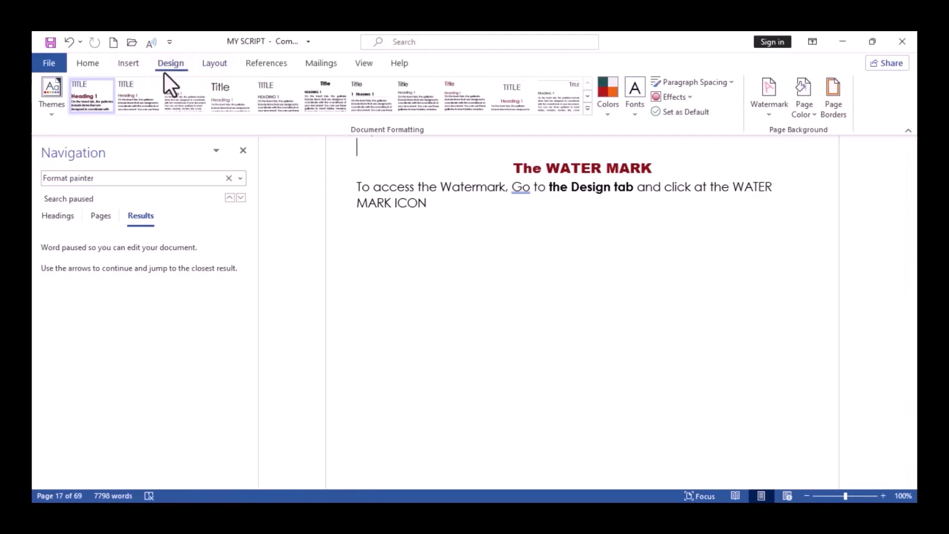
right_click(171, 69)
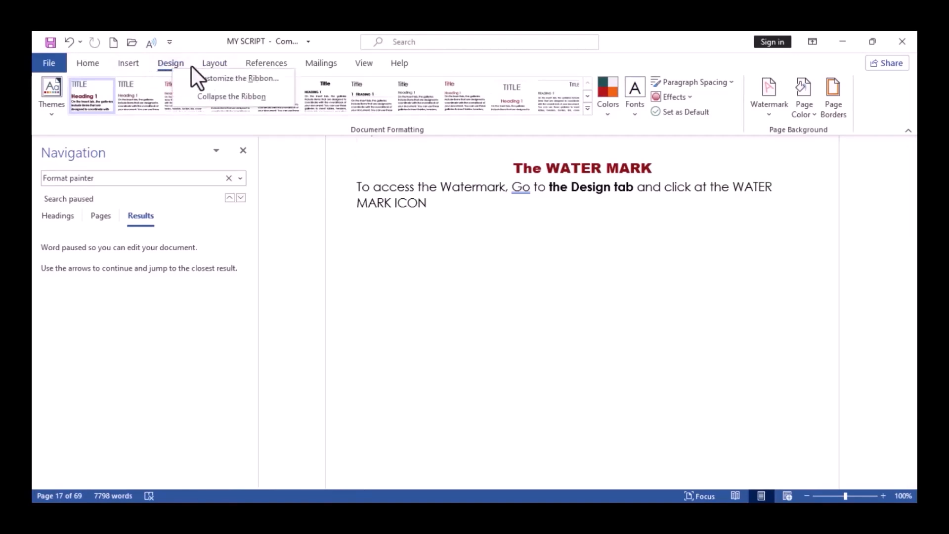
click(216, 79)
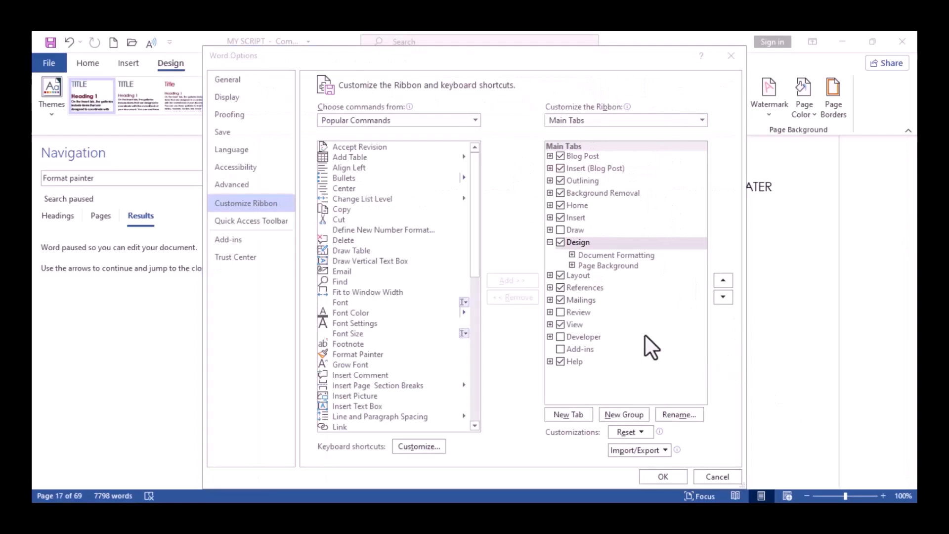
click(550, 243)
click(561, 242)
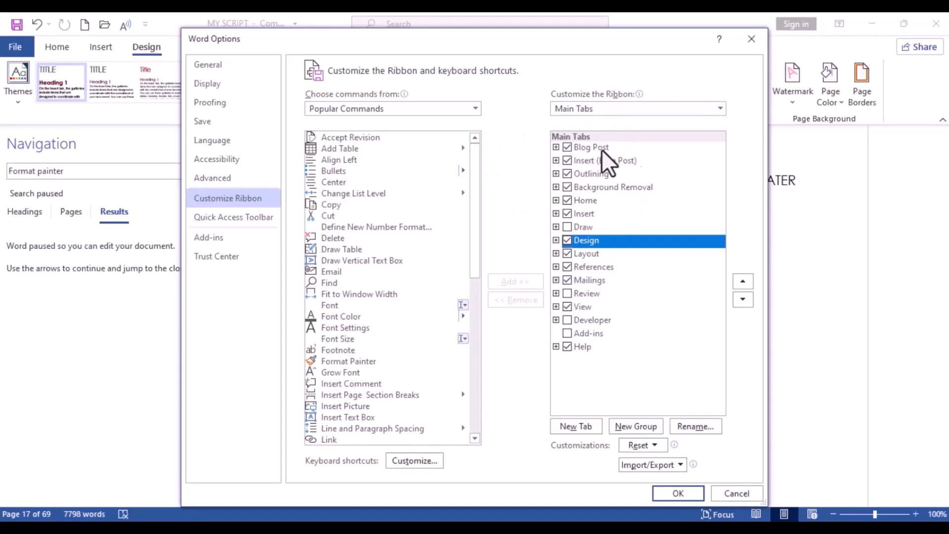
click(566, 147)
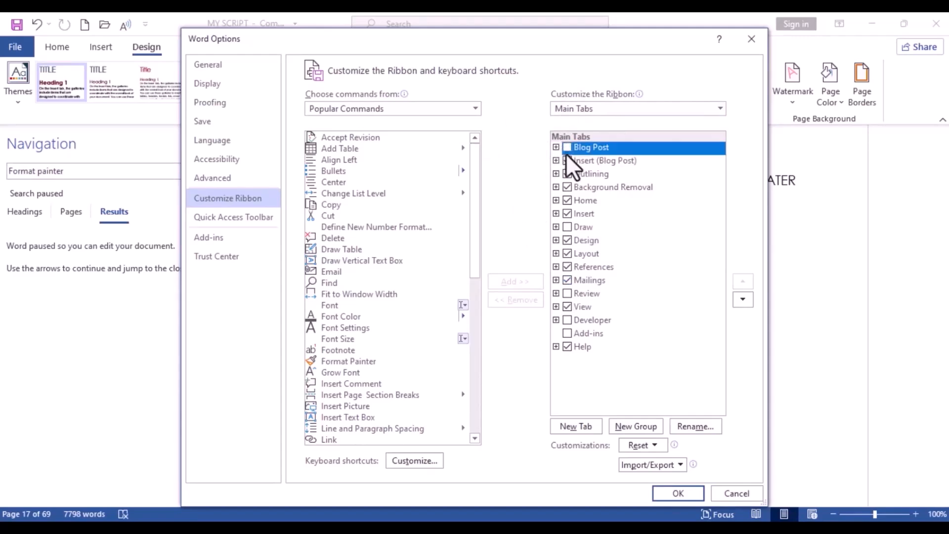
click(566, 160)
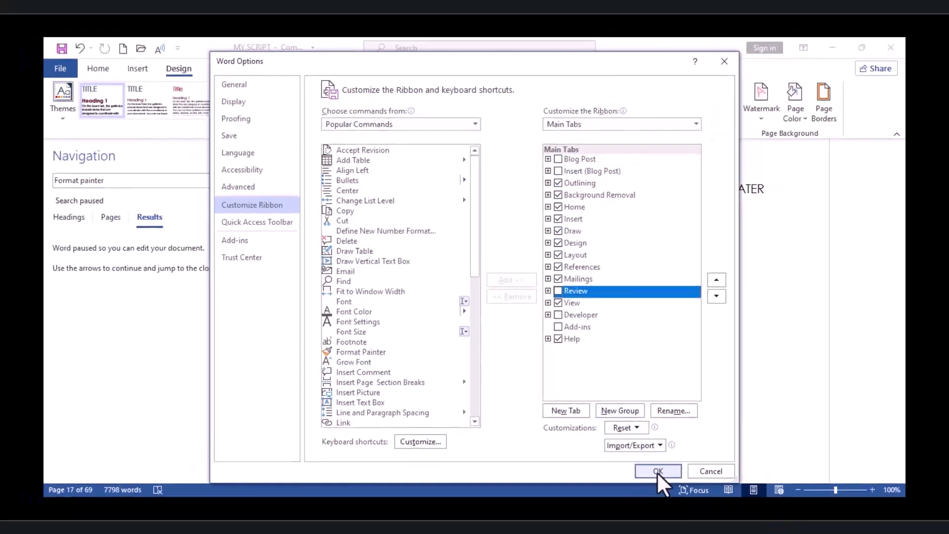
click(666, 480)
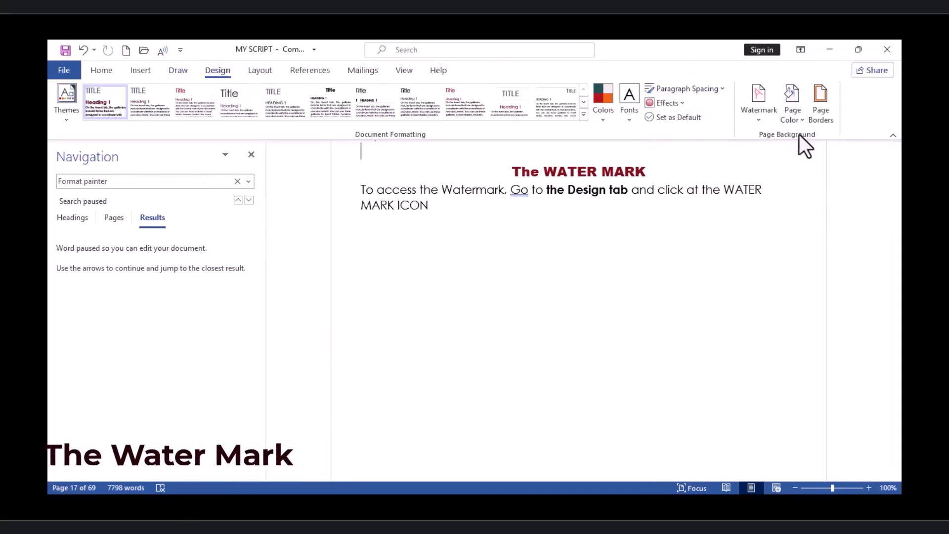
Step: Browse the built-in watermarks, apply CONFIDENTIAL 1 to the document, and check it on the pages
click(760, 110)
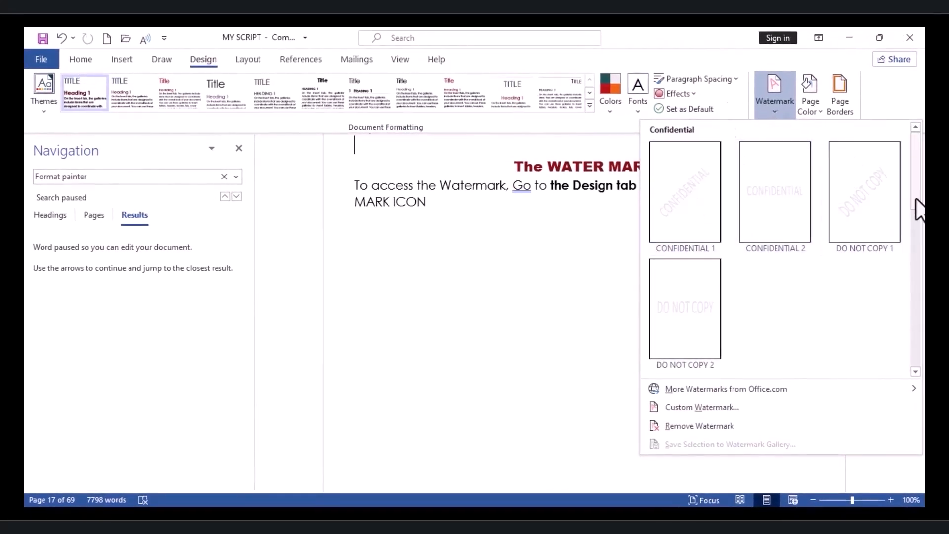
drag(917, 199, 919, 228)
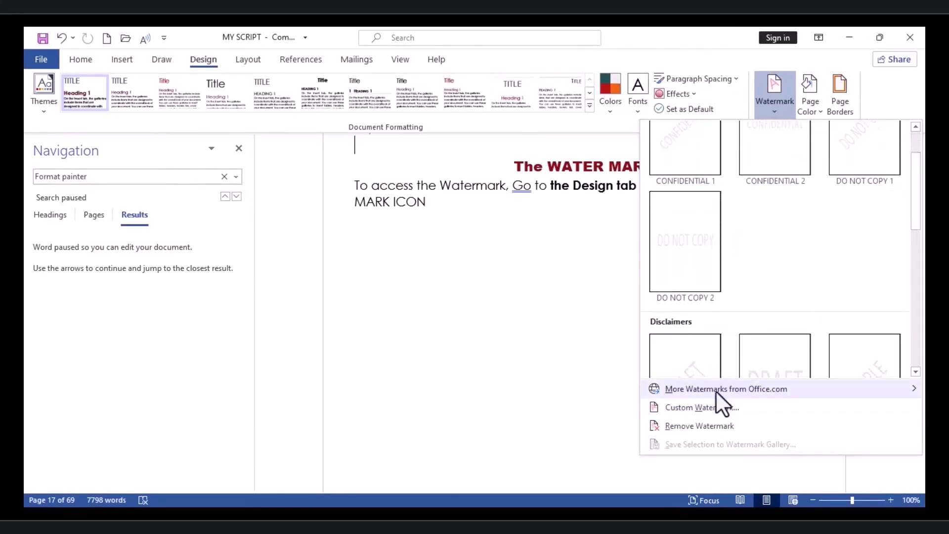
mouse_move(697, 390)
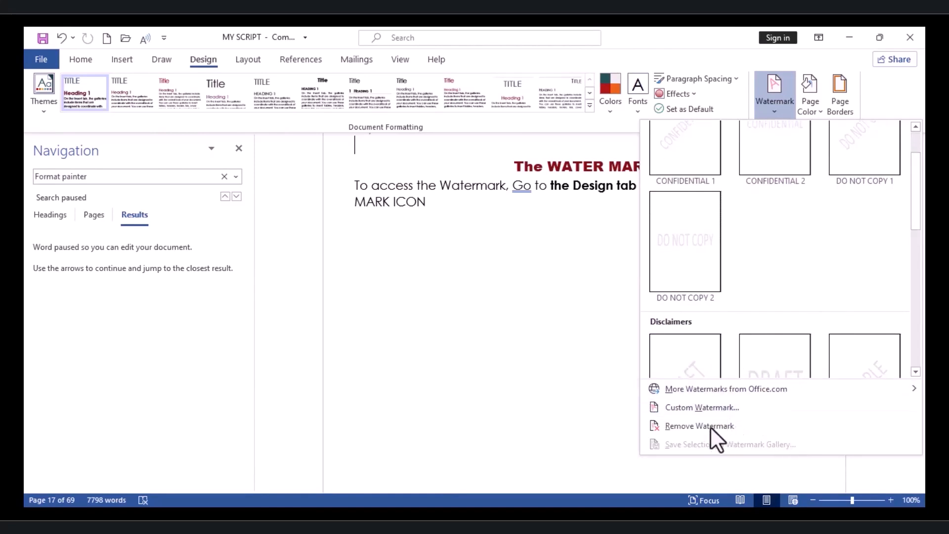
scroll(711, 426, up, 2)
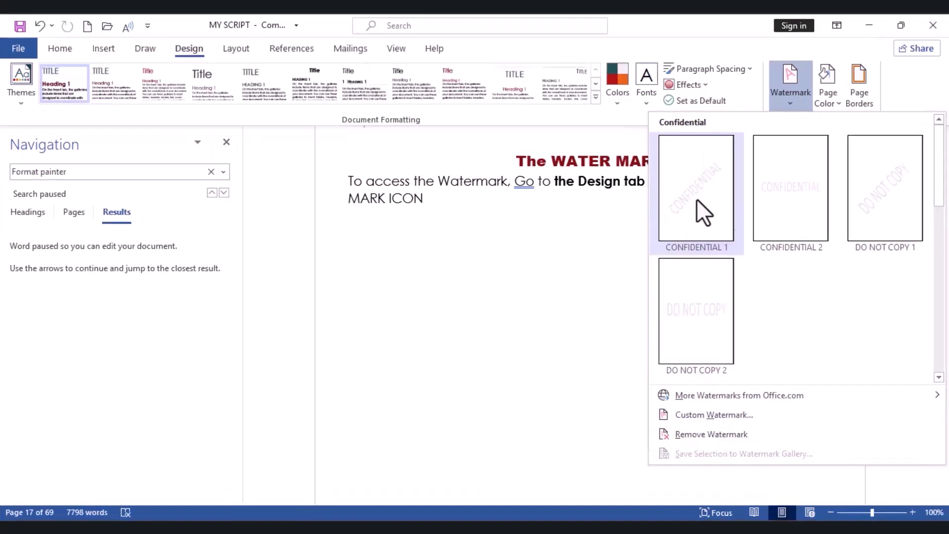
click(697, 200)
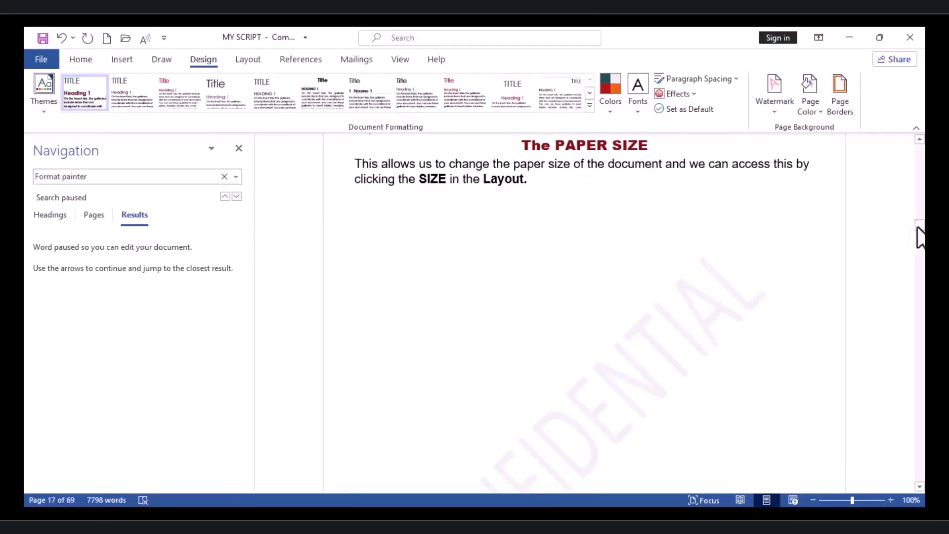
drag(918, 228, 919, 230)
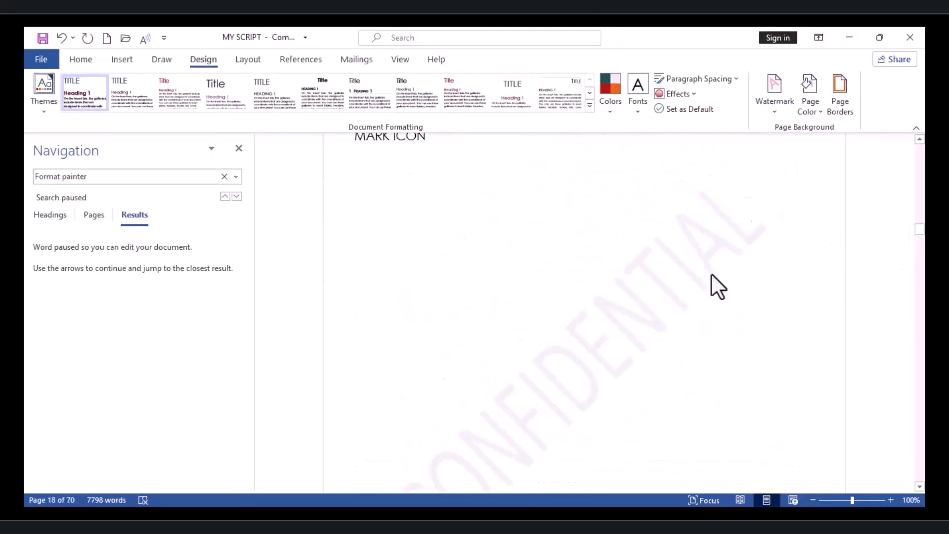
click(918, 204)
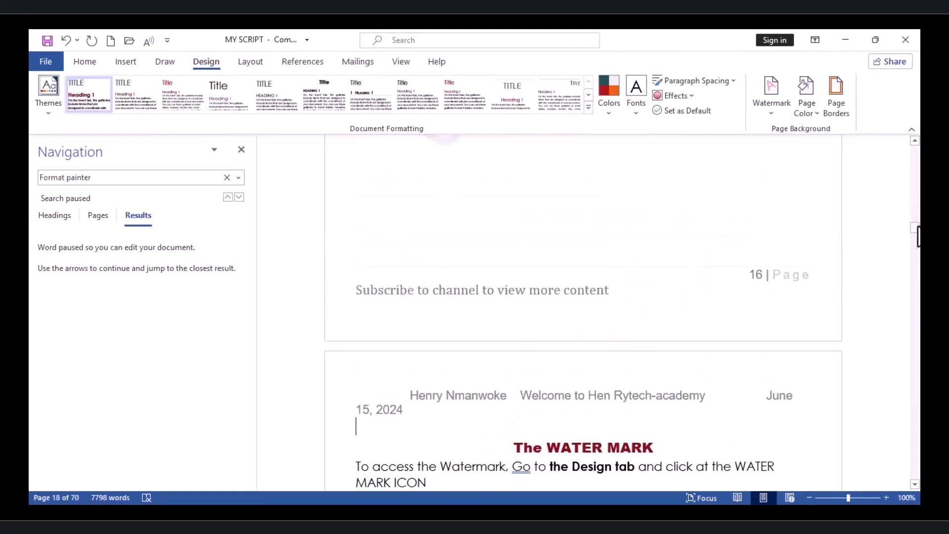
click(919, 257)
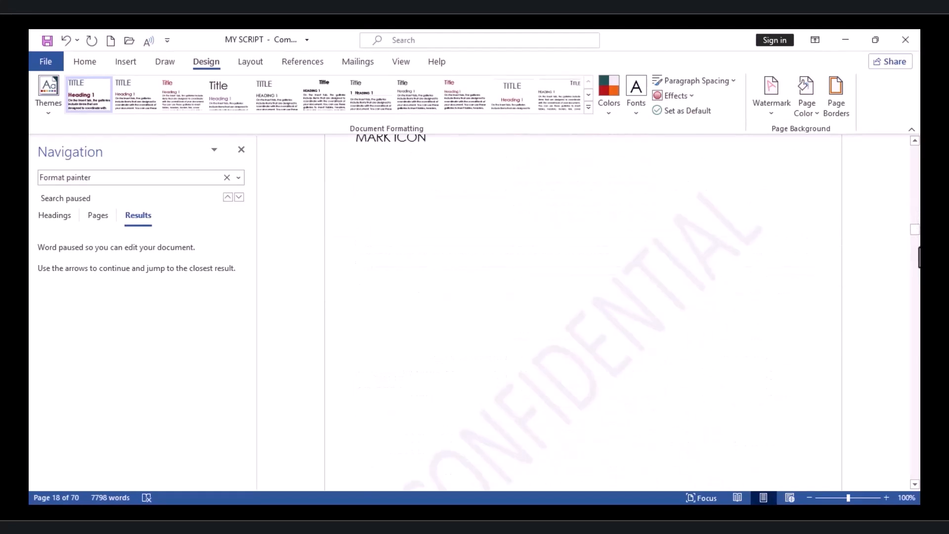
Step: Apply a custom diagonal text watermark reading MICROSOFT WORD in semitransparent Arial
click(771, 113)
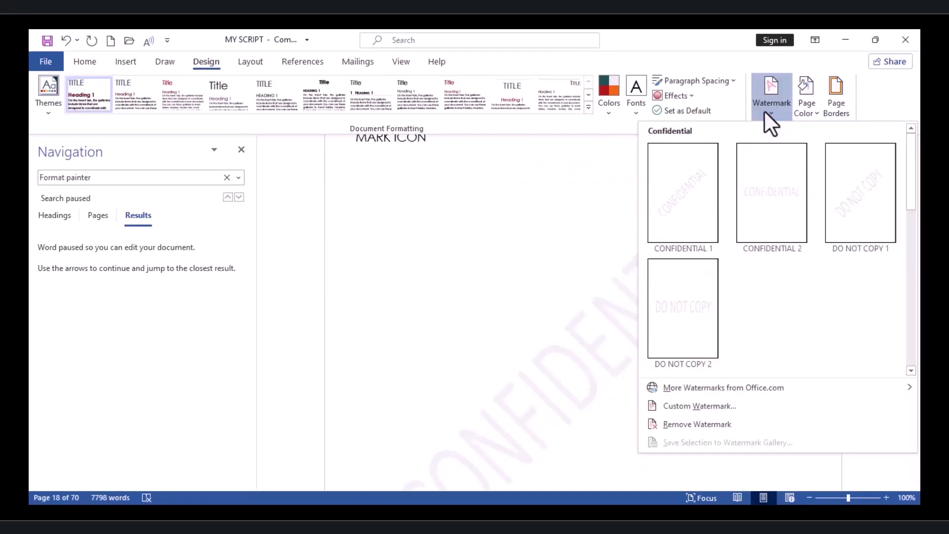
click(713, 407)
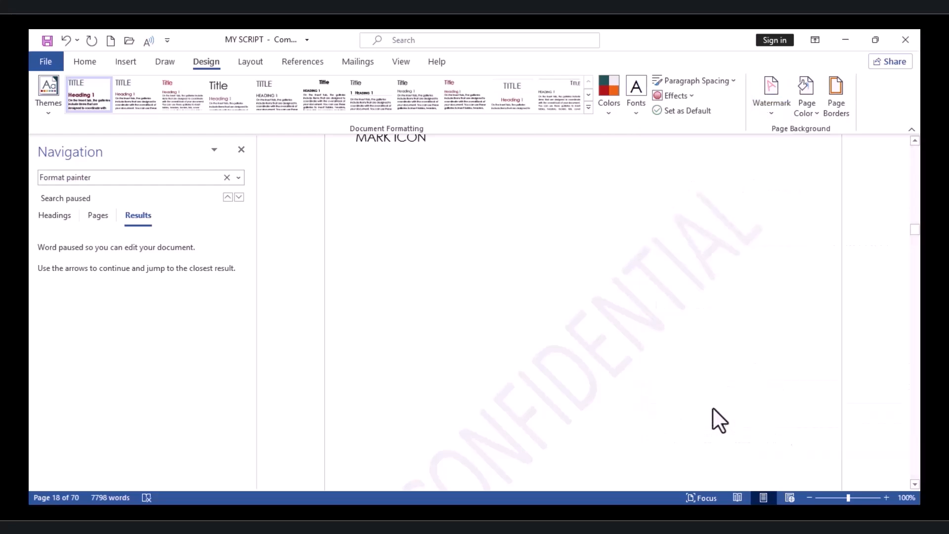
click(342, 236)
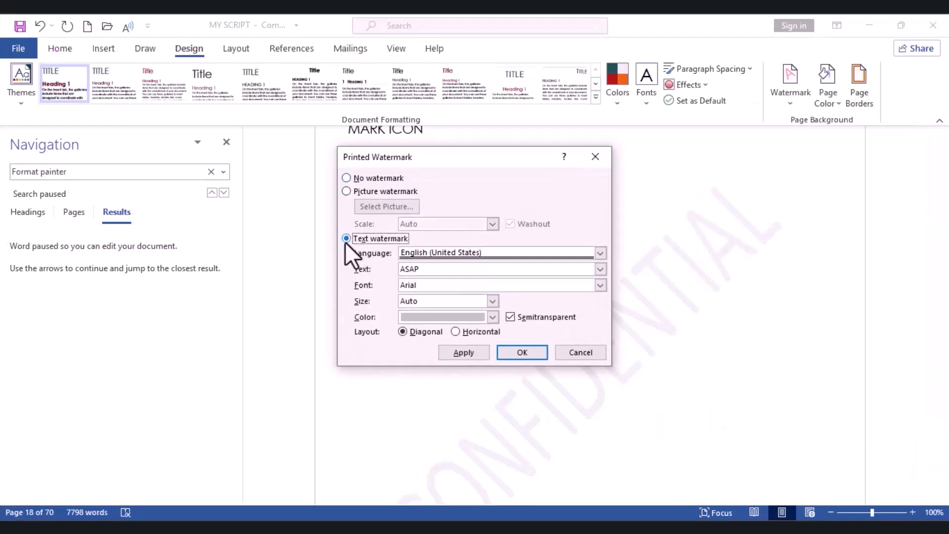
click(429, 274)
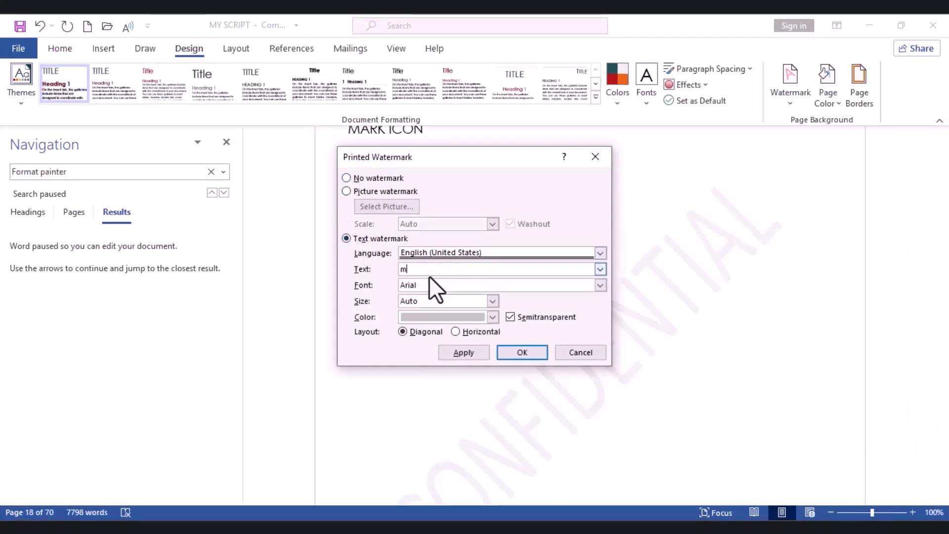
key(BackSpace)
text(MICROSOFT)
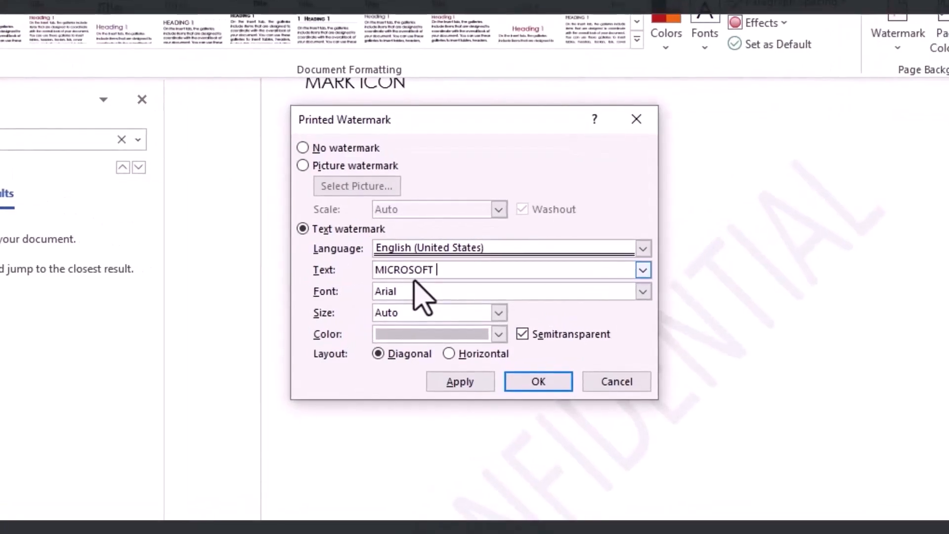
text( WORD)
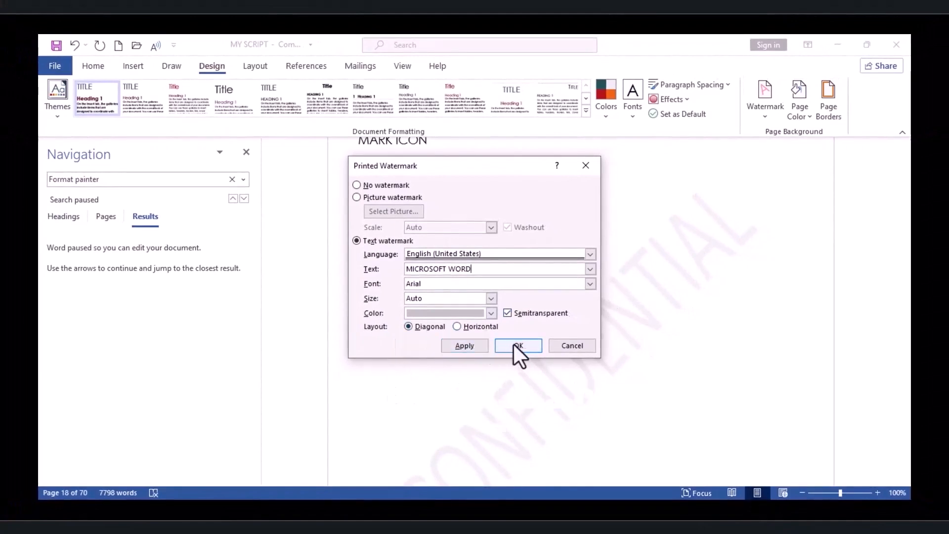
click(476, 346)
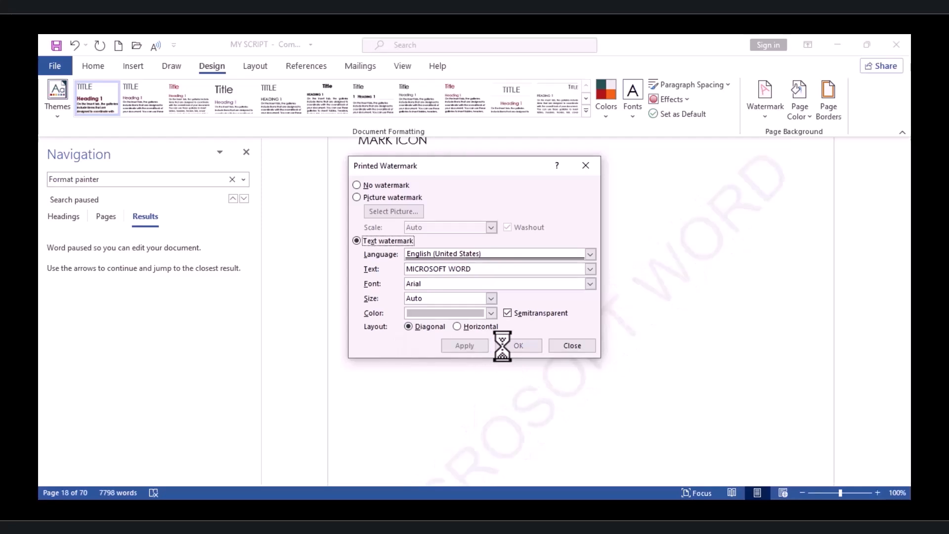
click(564, 348)
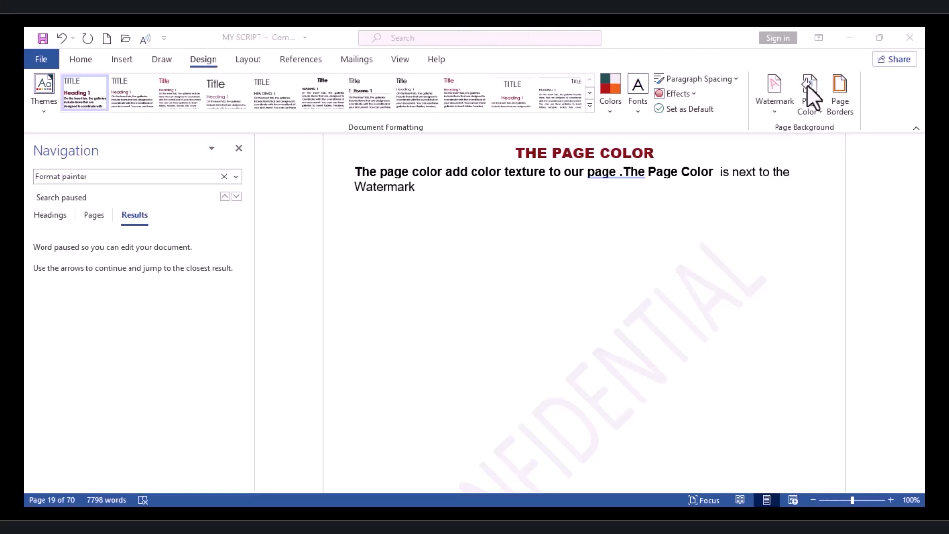
Step: Set the page color to the theme color Orange, Accent 2, and check it across the neighbouring pages
click(815, 108)
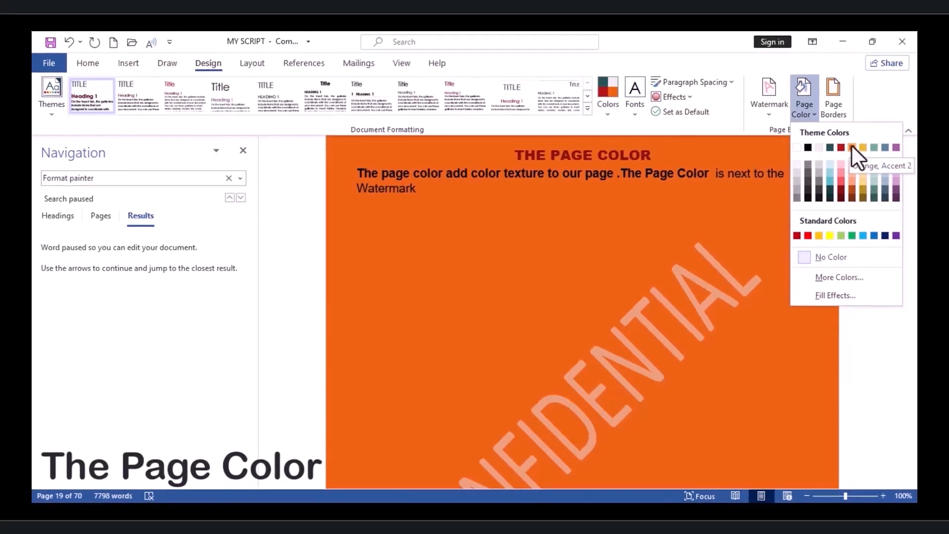
click(852, 147)
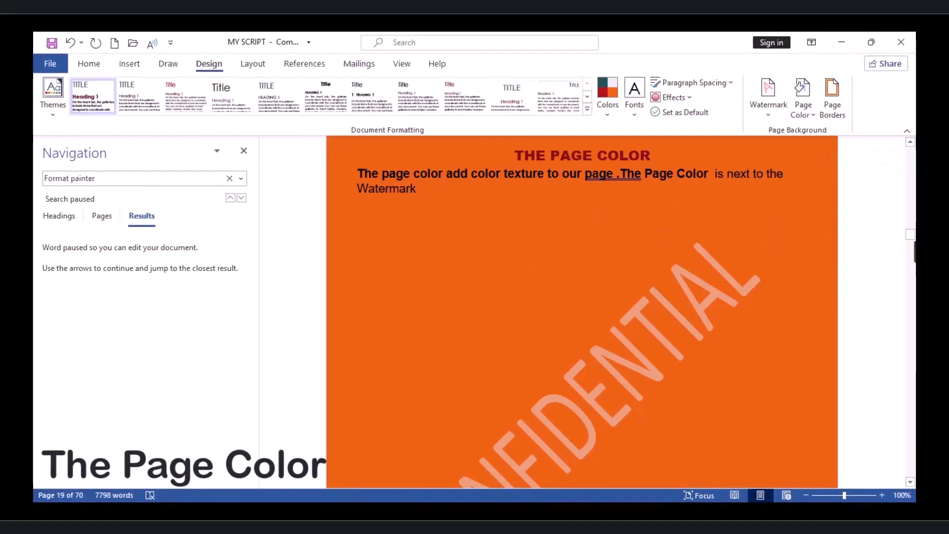
scroll(663, 284, down, 15)
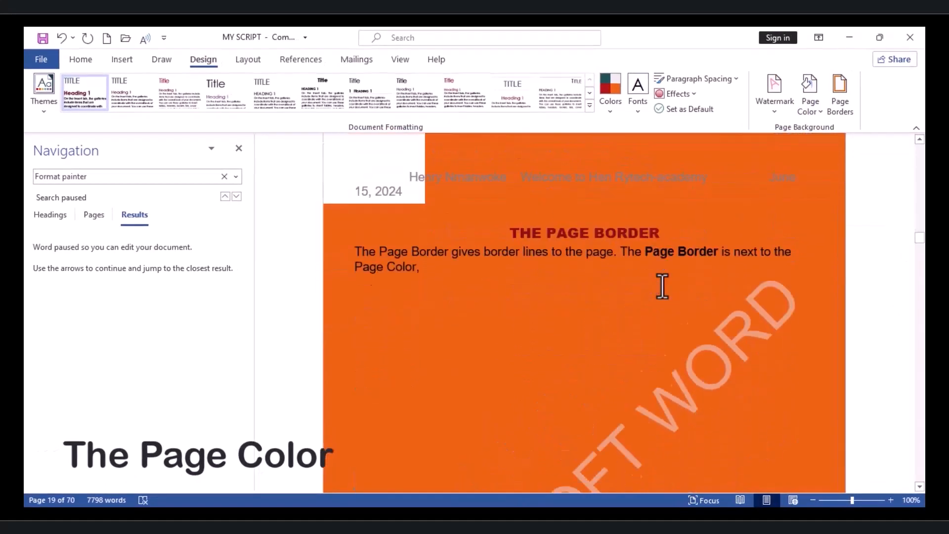
scroll(663, 286, down, 5)
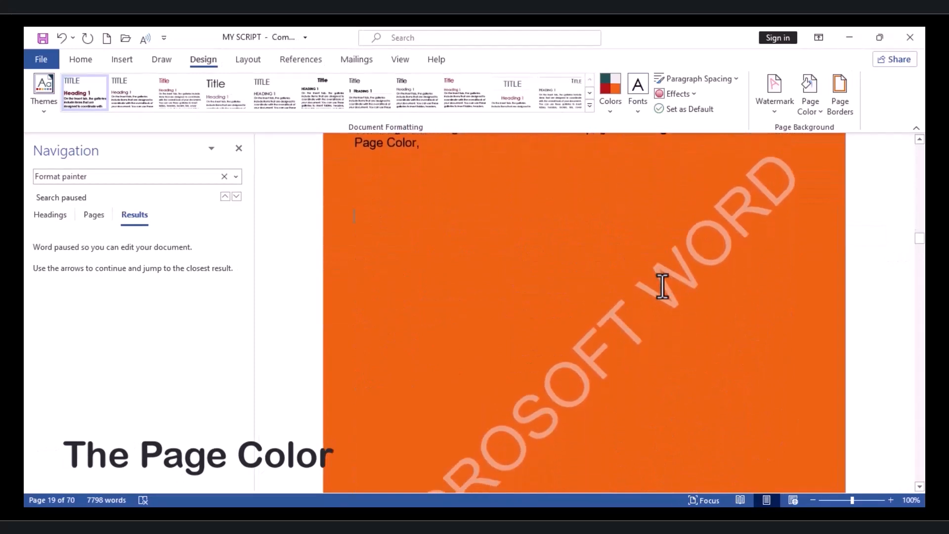
scroll(662, 287, up, 20)
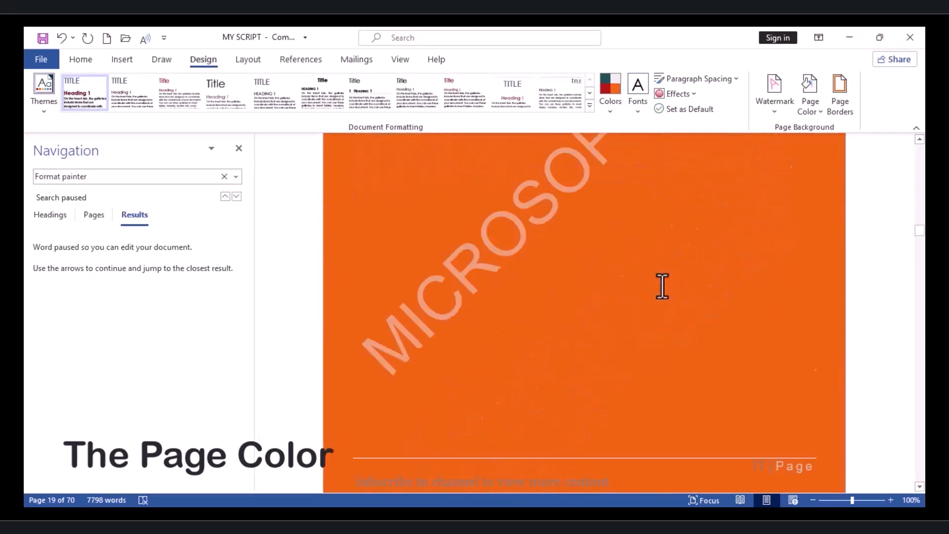
scroll(662, 286, down, 8)
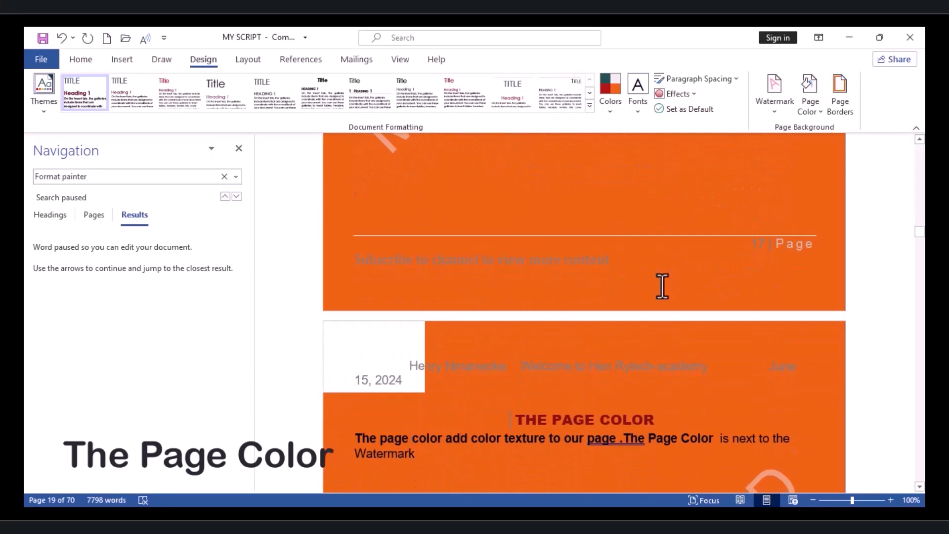
scroll(663, 286, up, 10)
scroll(663, 286, up, 1)
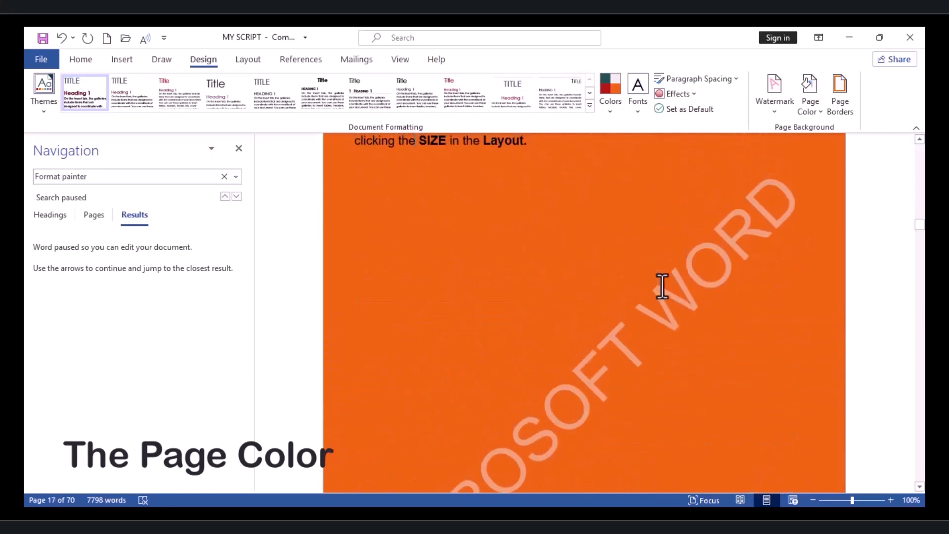
scroll(663, 286, down, 15)
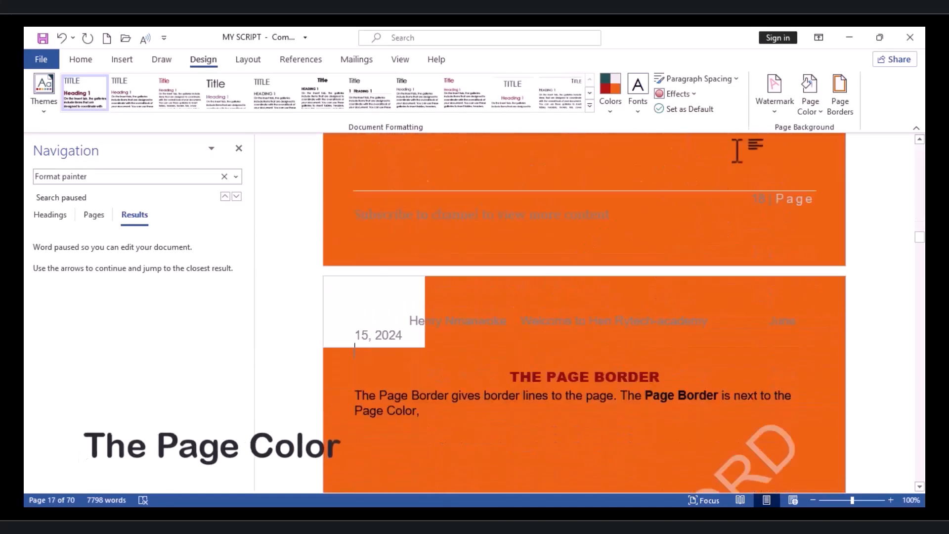
Step: View the custom and standard palettes for additional page colors, and confirm the current orange
click(816, 117)
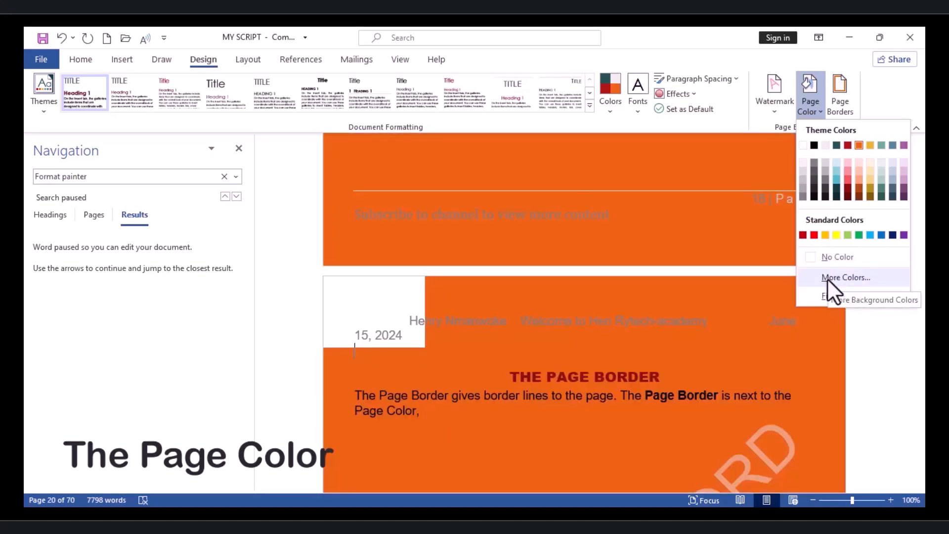
click(827, 278)
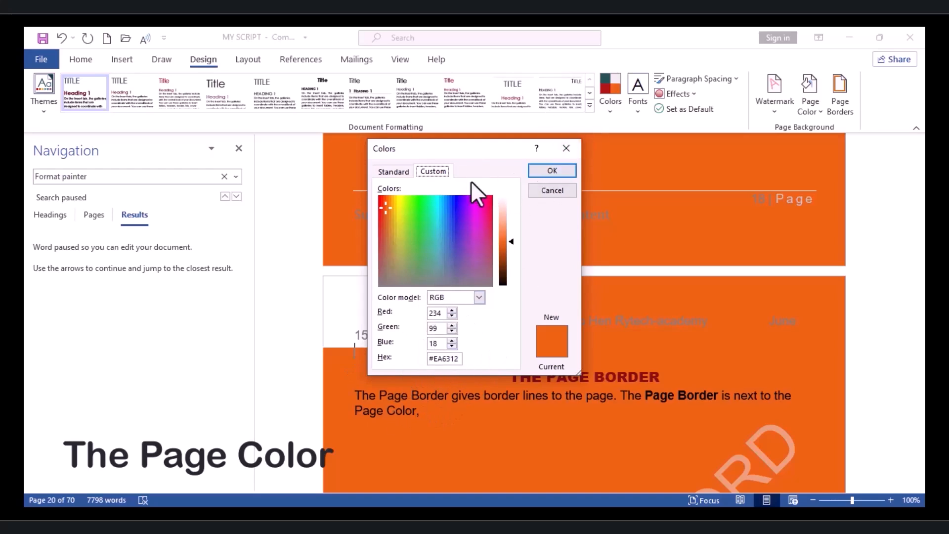
click(393, 171)
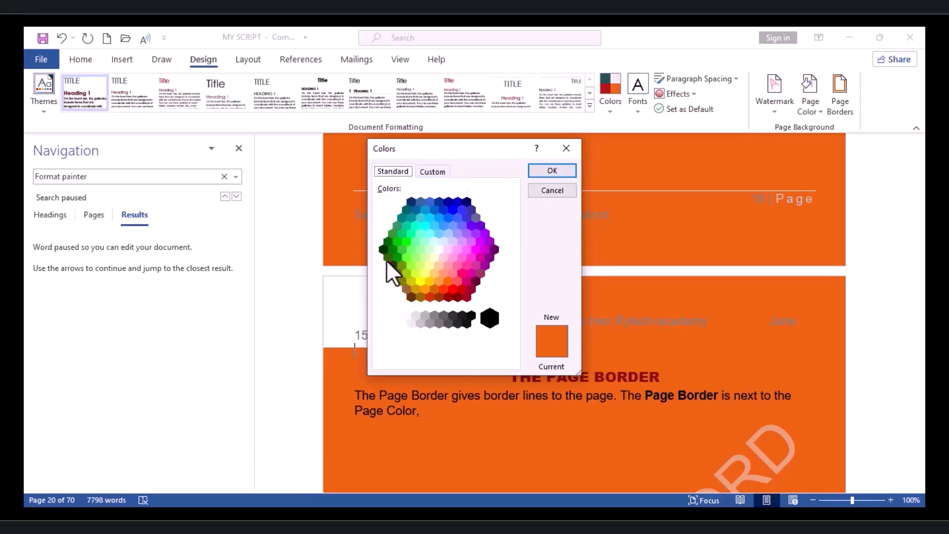
click(551, 170)
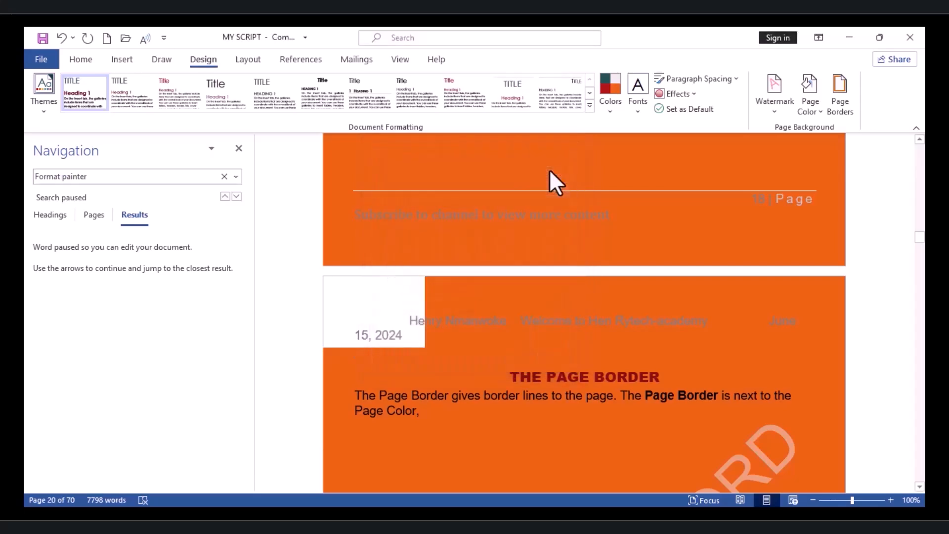
Step: Remove the page color with No Color, check the pages, and return to THE PAGE BORDER section
click(810, 111)
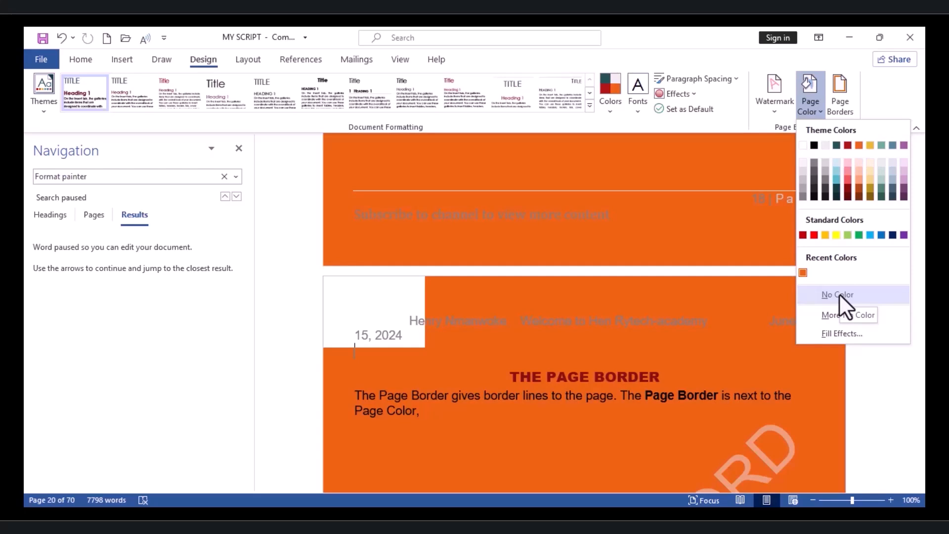
click(839, 294)
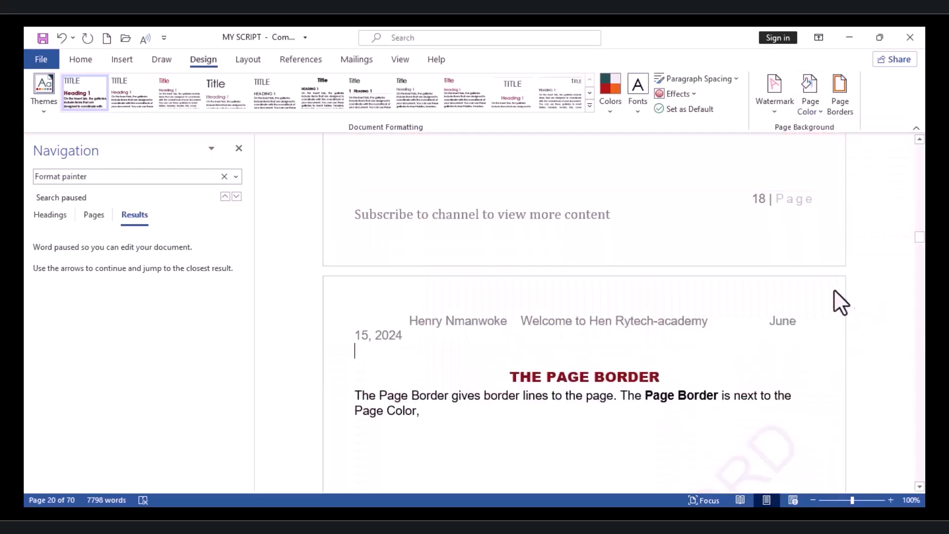
key(Up)
key(Up)
key(Up)
key(Up)
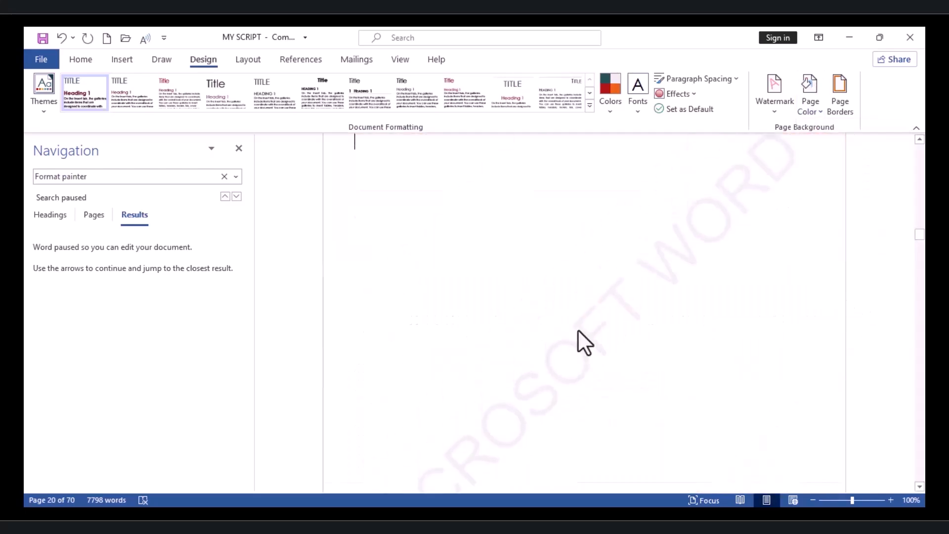
key(Down)
key(Down)
key(Down)
key(Down)
key(Down)
key(Down)
key(Down)
key(Down)
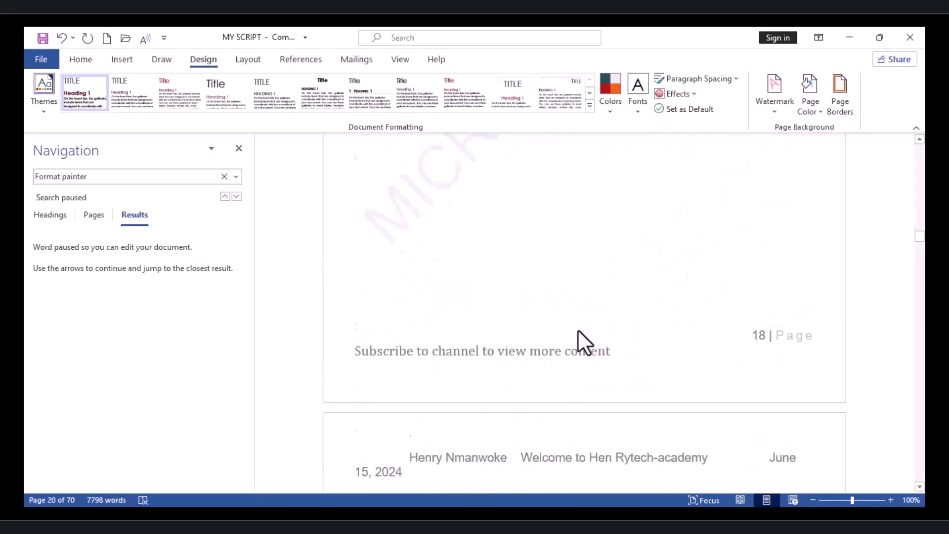
key(Down)
key(Down)
key(Down)
key(Down)
key(Down)
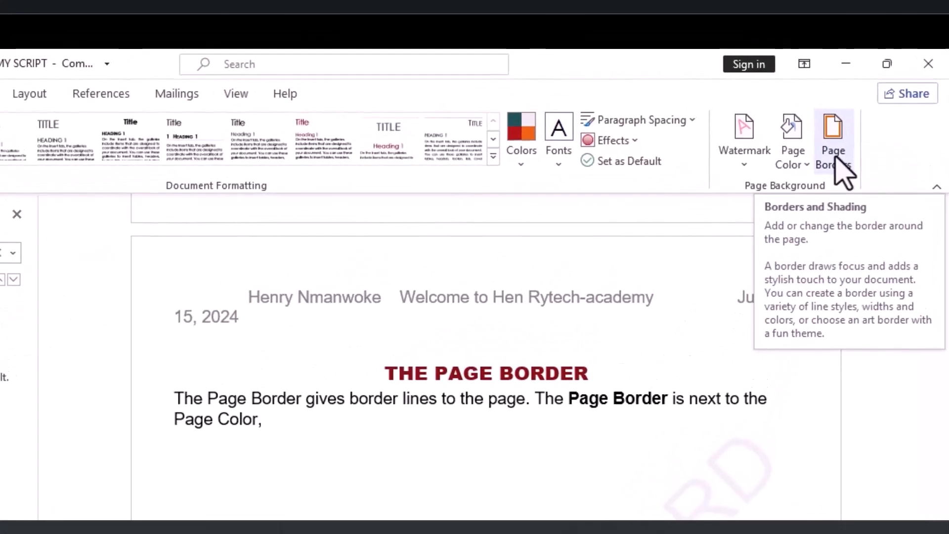
Step: Set up a 3-D page border for the whole document with a 3 pt thick-and-thin line style
click(836, 159)
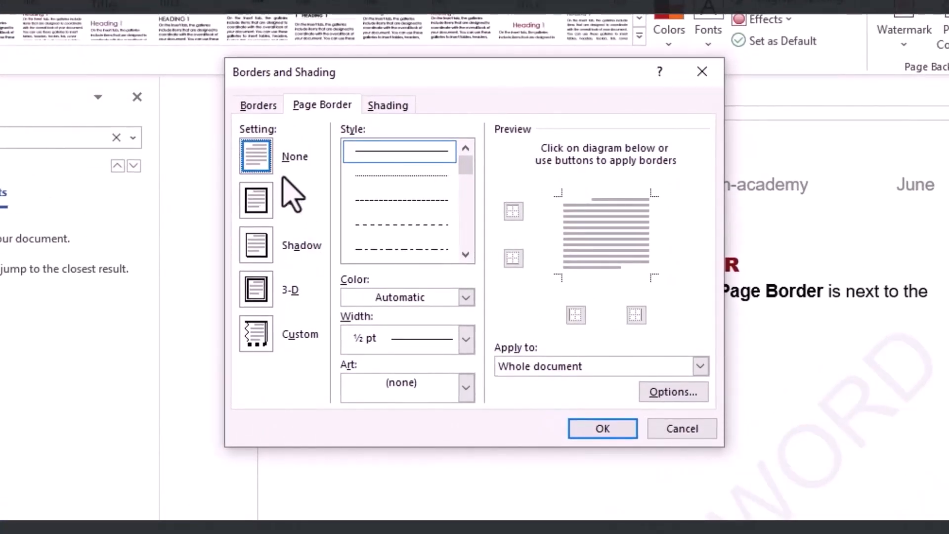
click(265, 210)
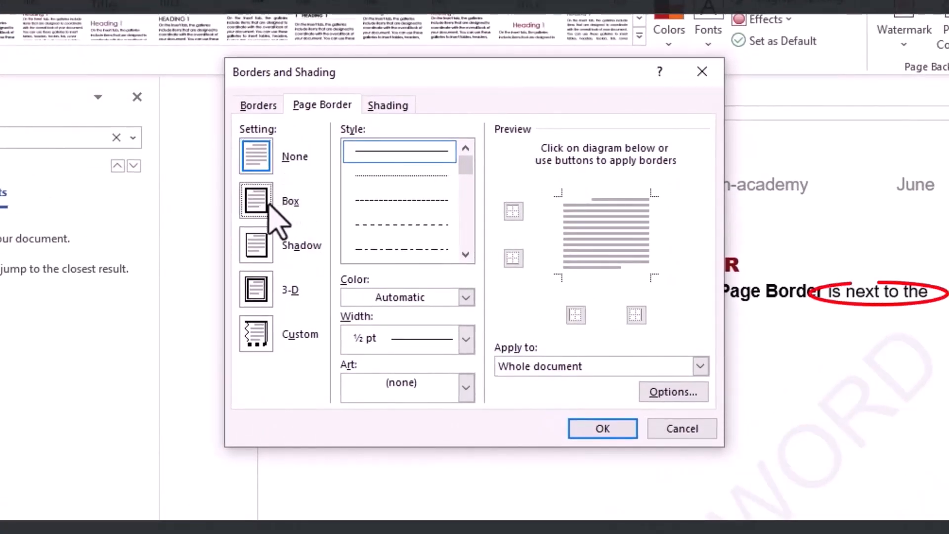
click(262, 239)
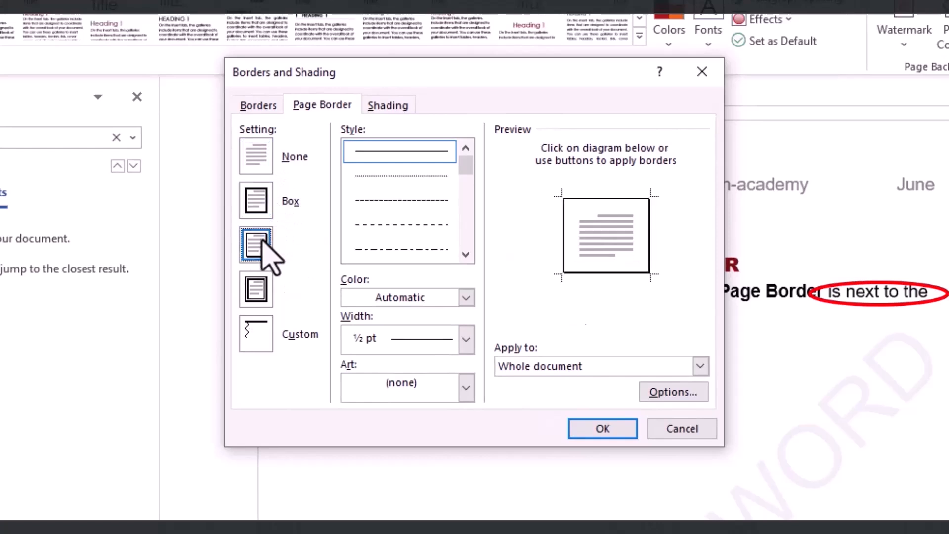
click(261, 302)
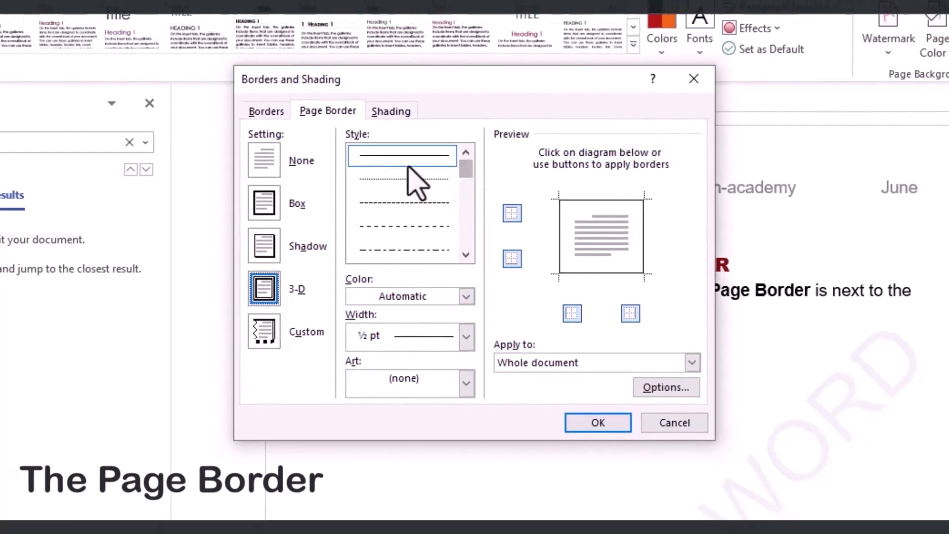
drag(462, 174, 466, 197)
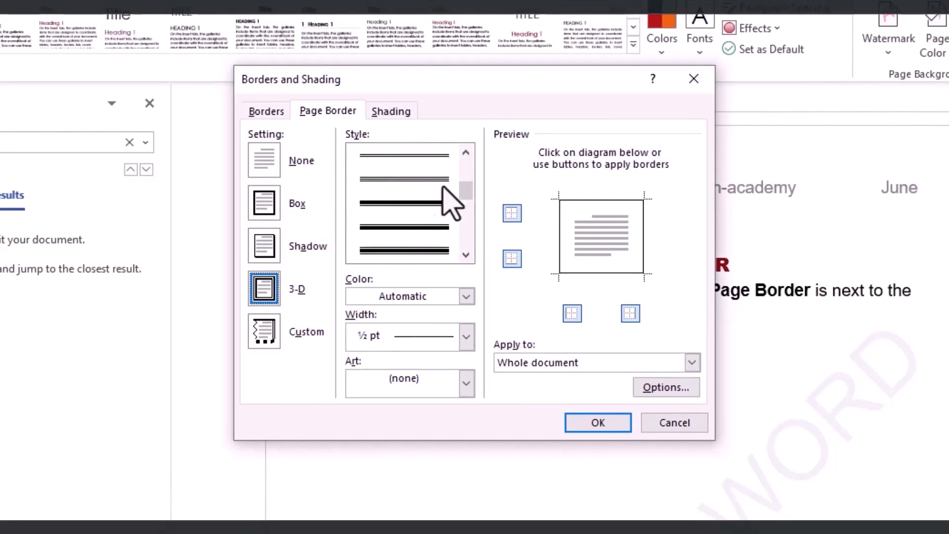
click(382, 203)
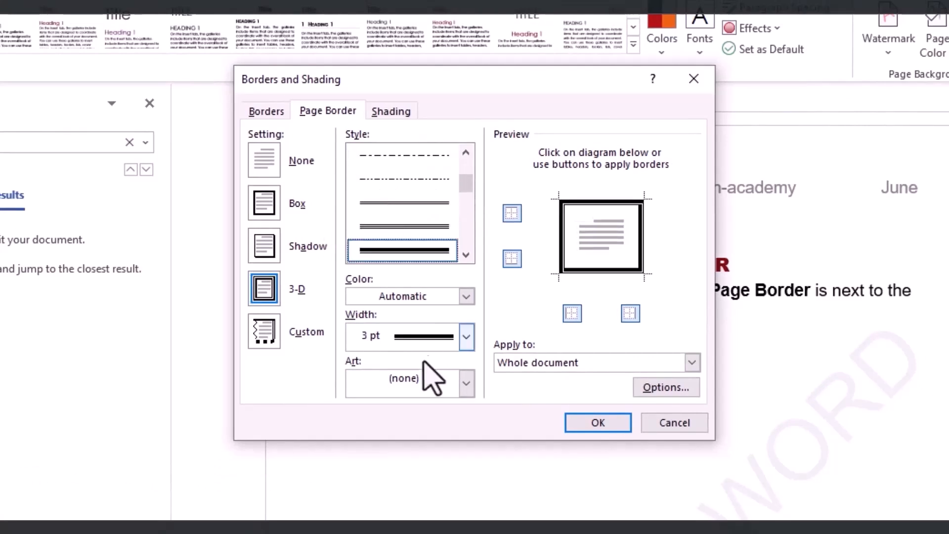
Step: Set the page border color to the standard Red
click(463, 300)
click(463, 300)
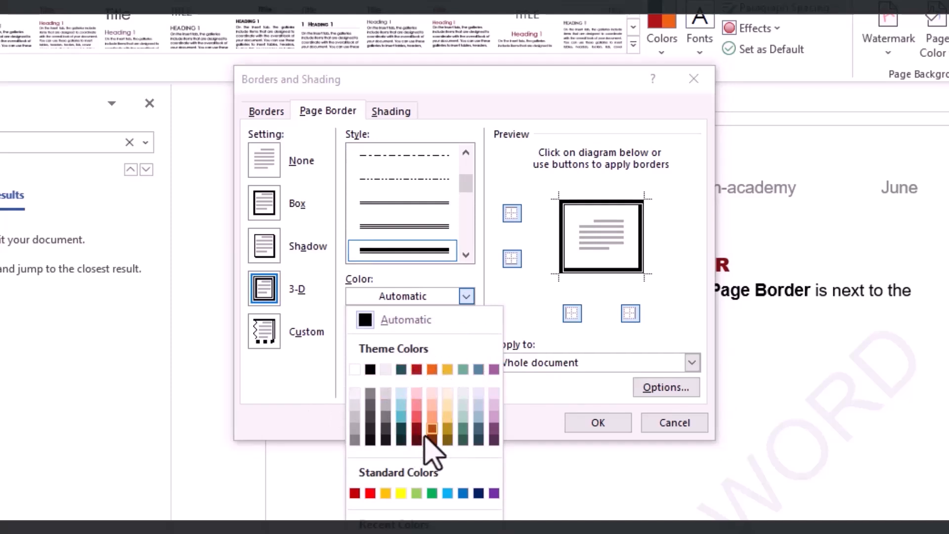
click(371, 493)
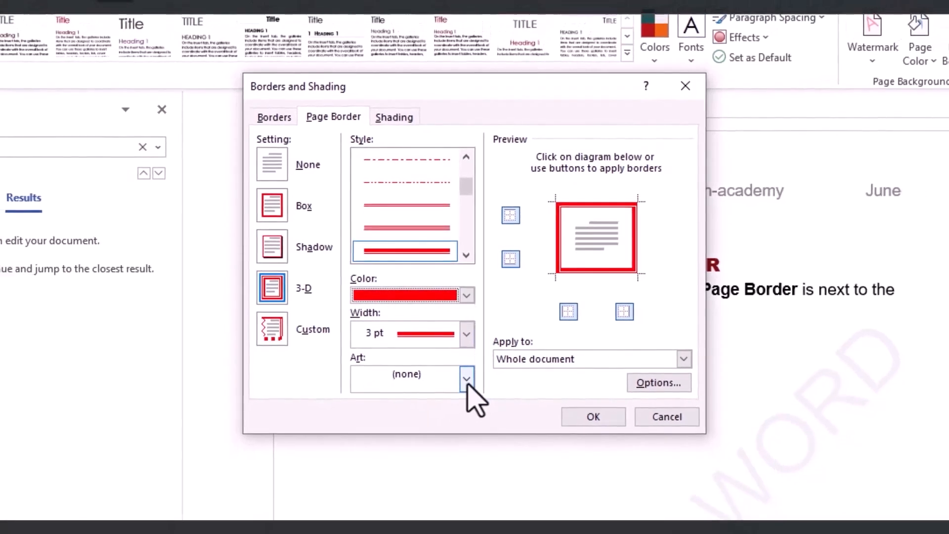
Step: Browse the art borders and choose the row of solid five-pointed stars as the page border
click(467, 379)
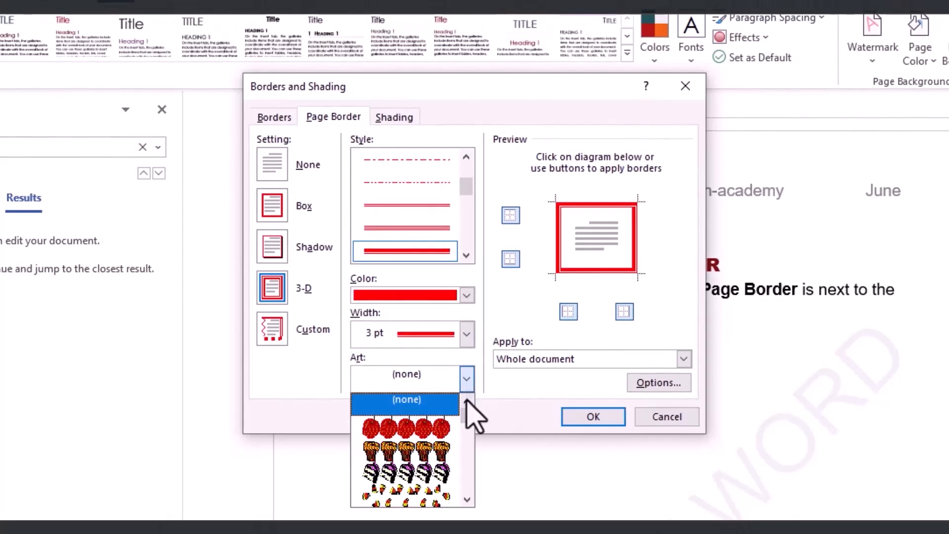
click(465, 379)
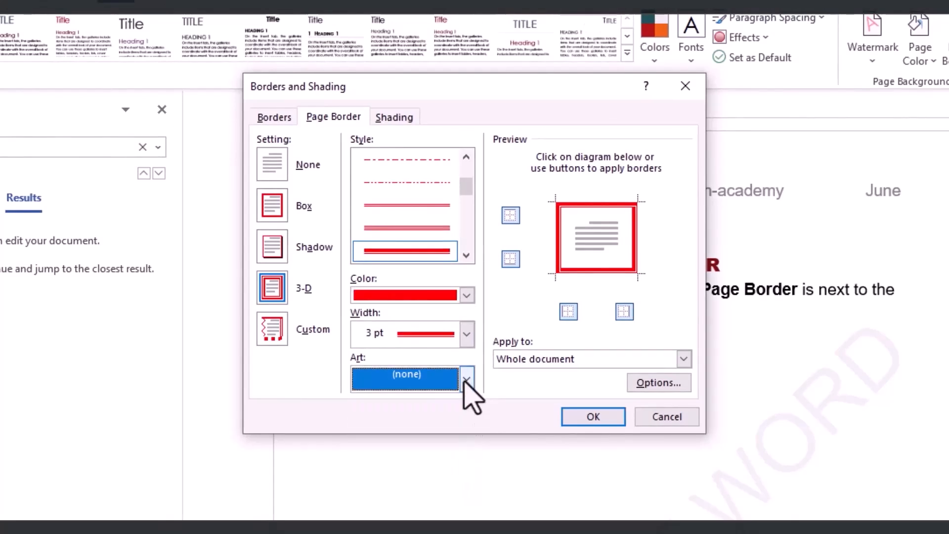
click(465, 378)
drag(465, 415, 459, 435)
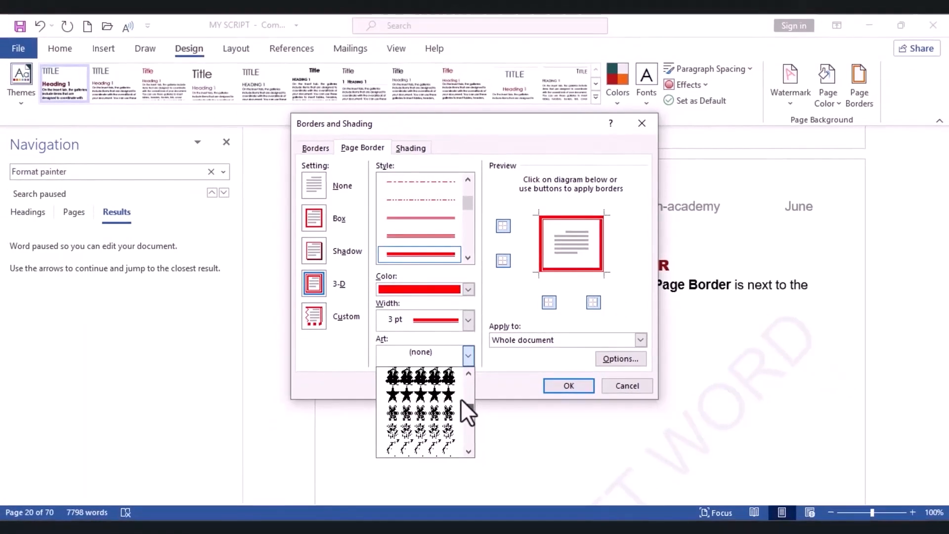
click(452, 395)
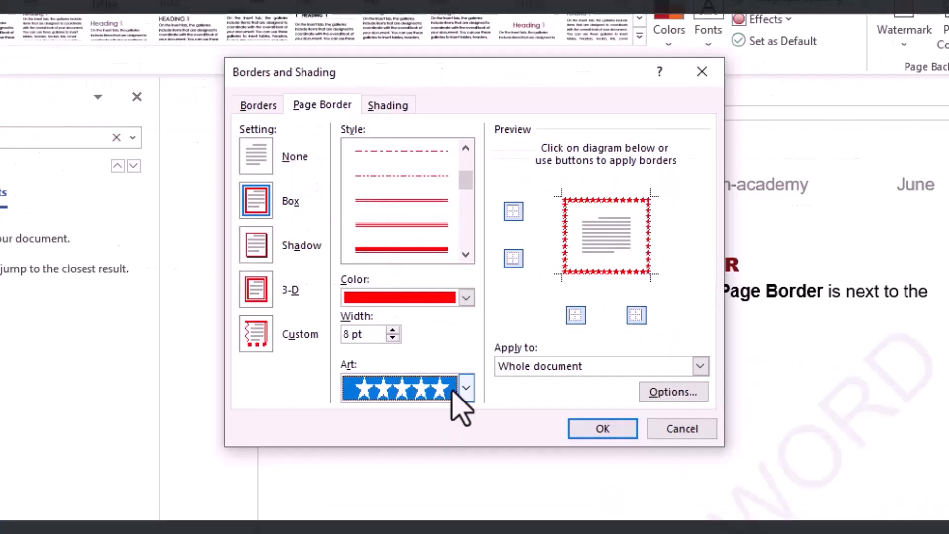
click(468, 355)
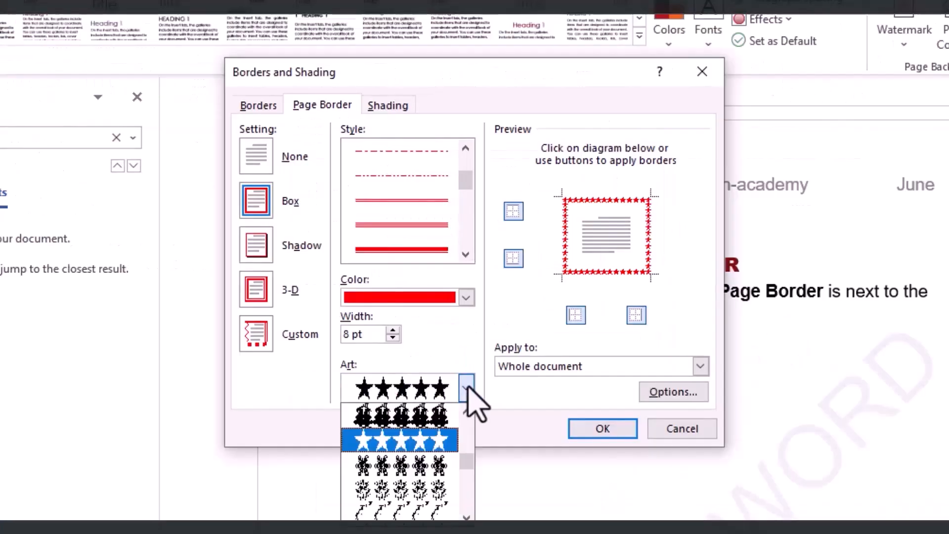
click(467, 388)
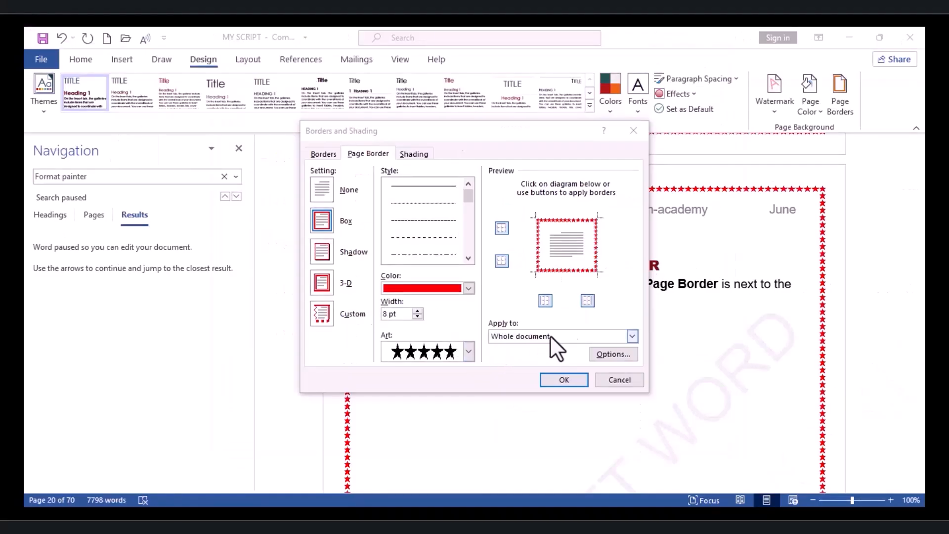
Step: Apply the red star border to the whole document and check it on the pages around THE PAGE BORDER section
click(634, 338)
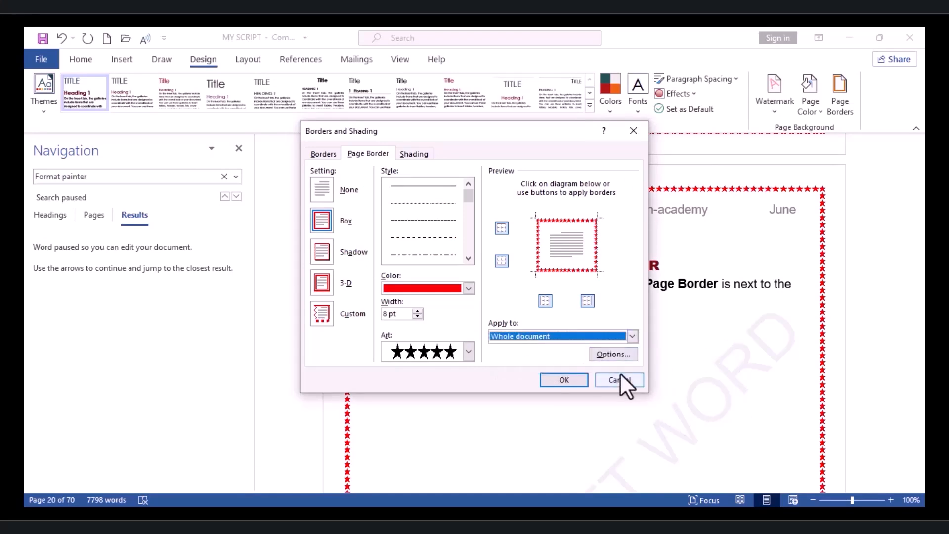
click(554, 379)
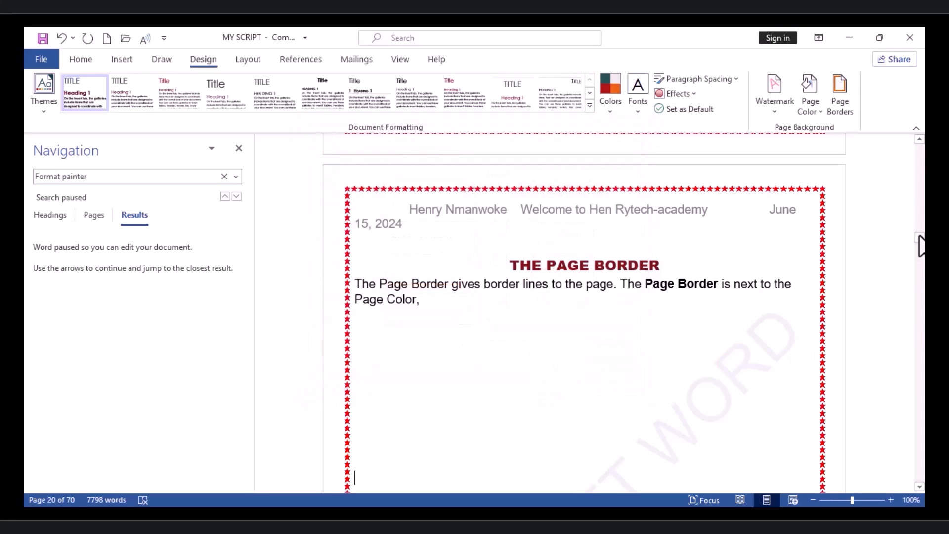
mouse_move(921, 247)
mouse_down()
mouse_move(920, 237)
mouse_move(921, 256)
mouse_move(915, 239)
mouse_up()
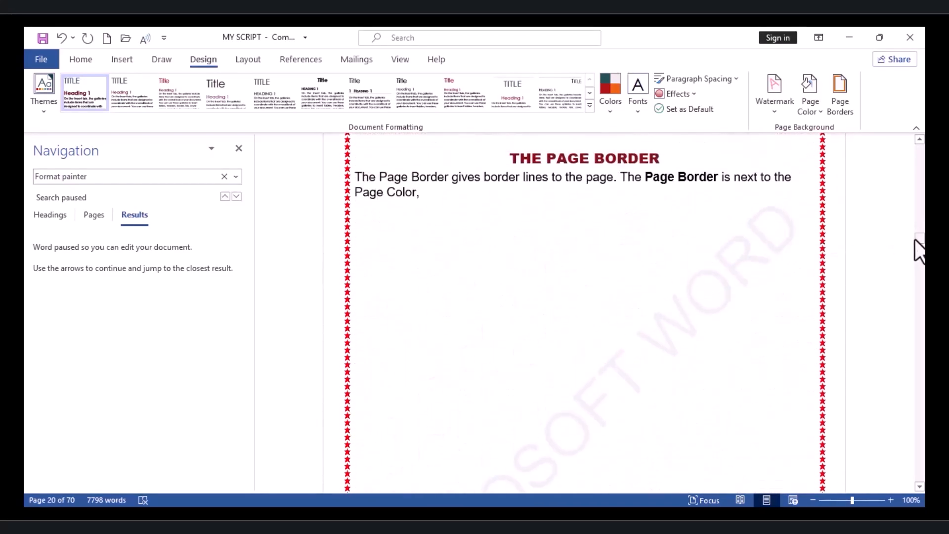
Step: Remove the page border from the whole document with the None setting, and remove the watermark
click(837, 104)
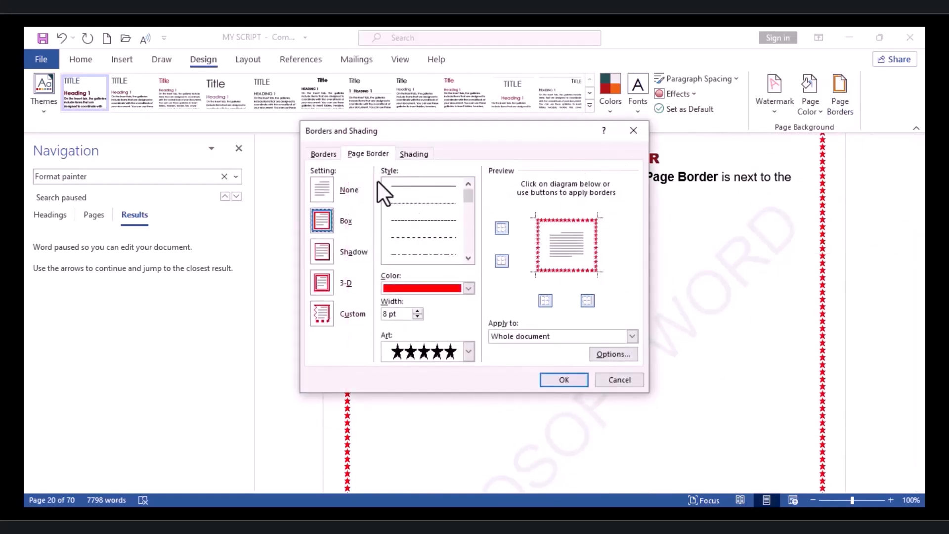
click(327, 188)
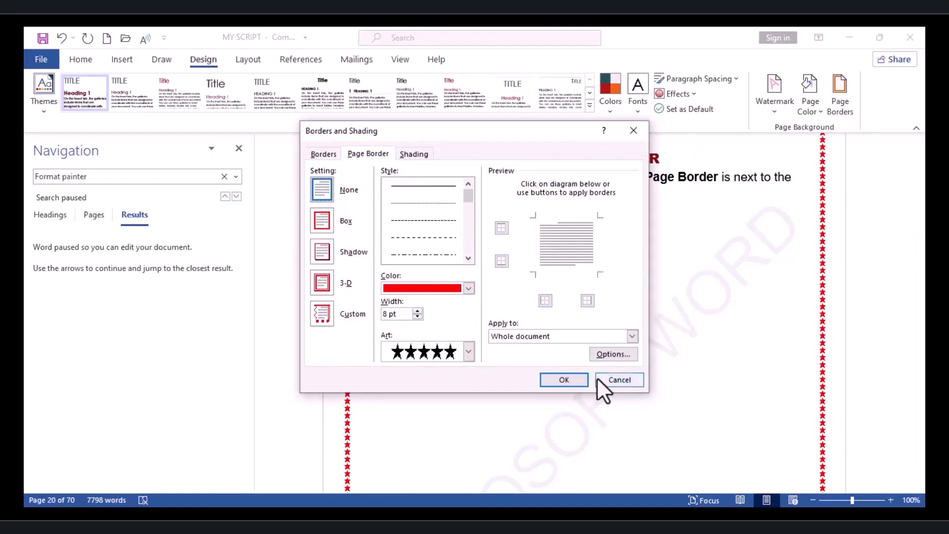
click(576, 378)
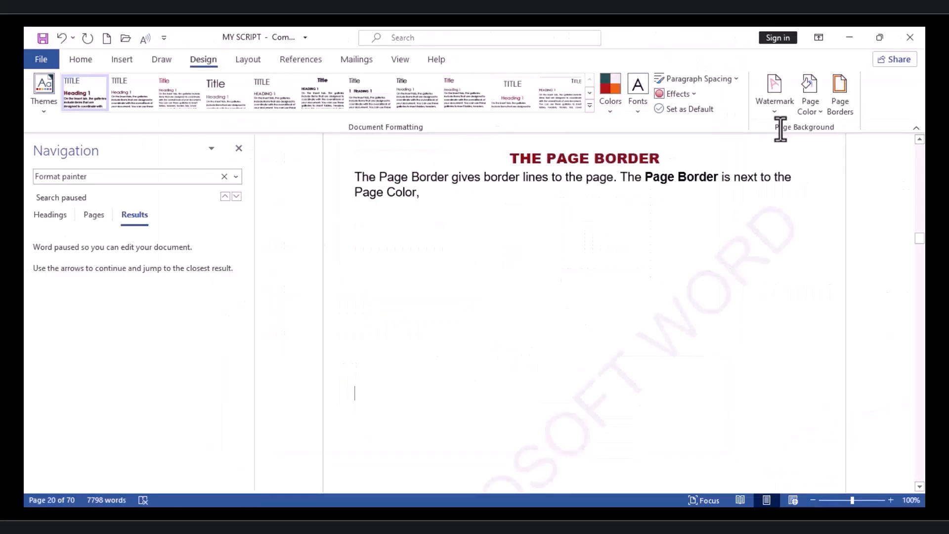
click(774, 108)
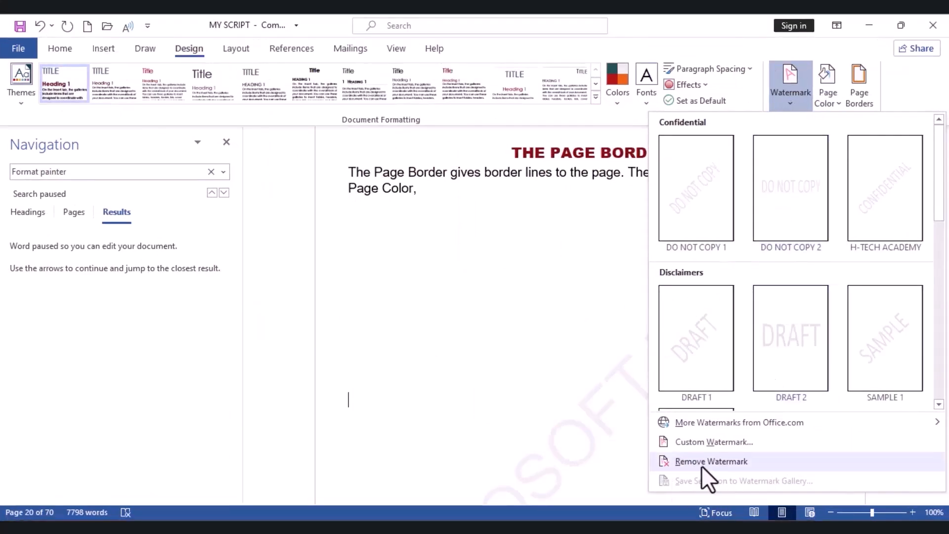
click(702, 463)
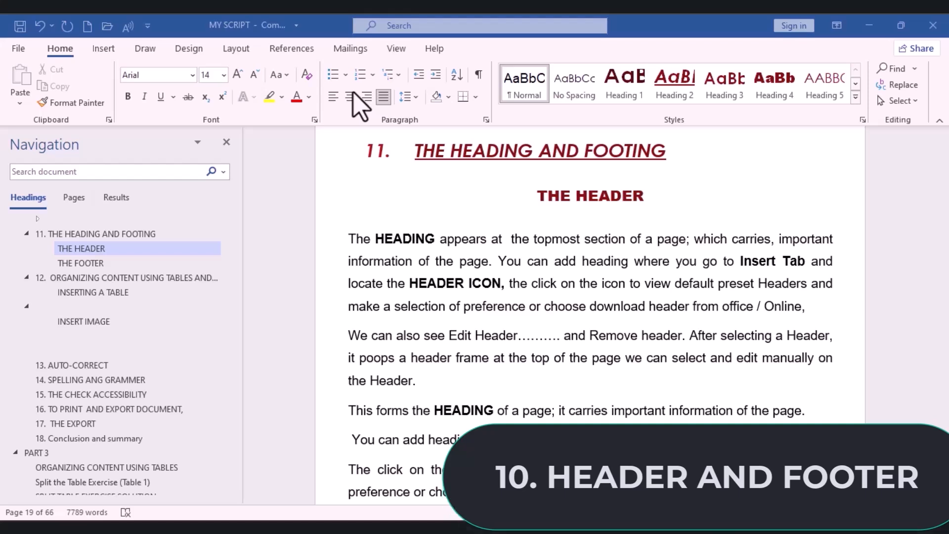
Step: Browse the built-in headers and insert the Semaphore header into the document
click(104, 50)
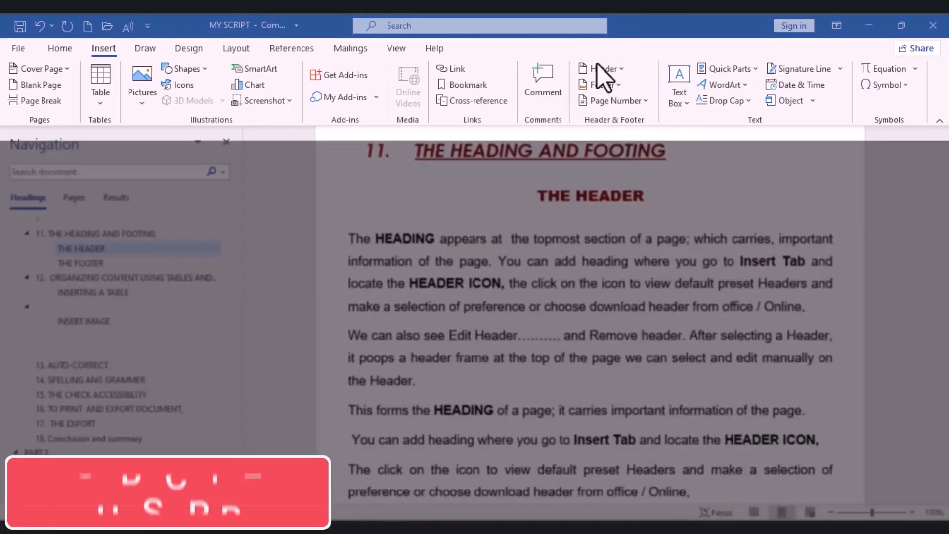
click(616, 69)
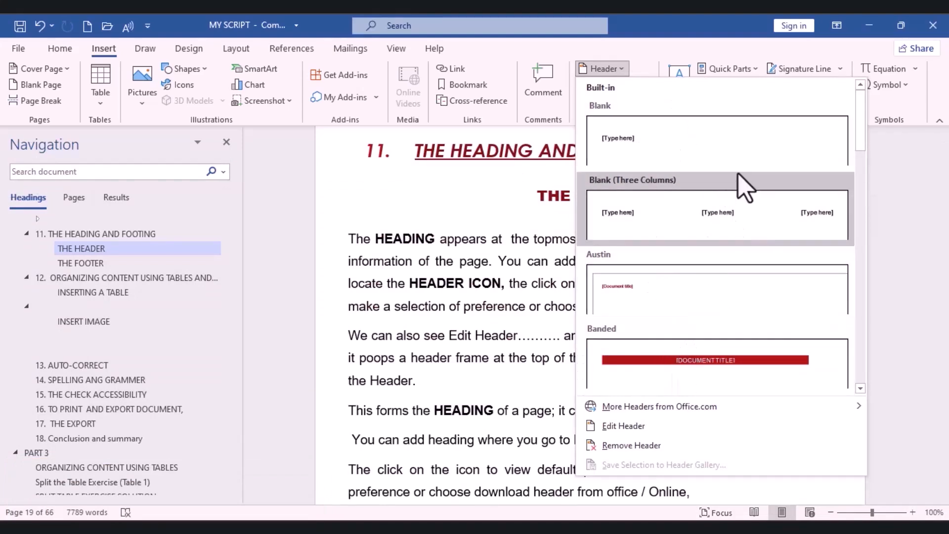
mouse_move(698, 406)
drag(860, 110, 868, 230)
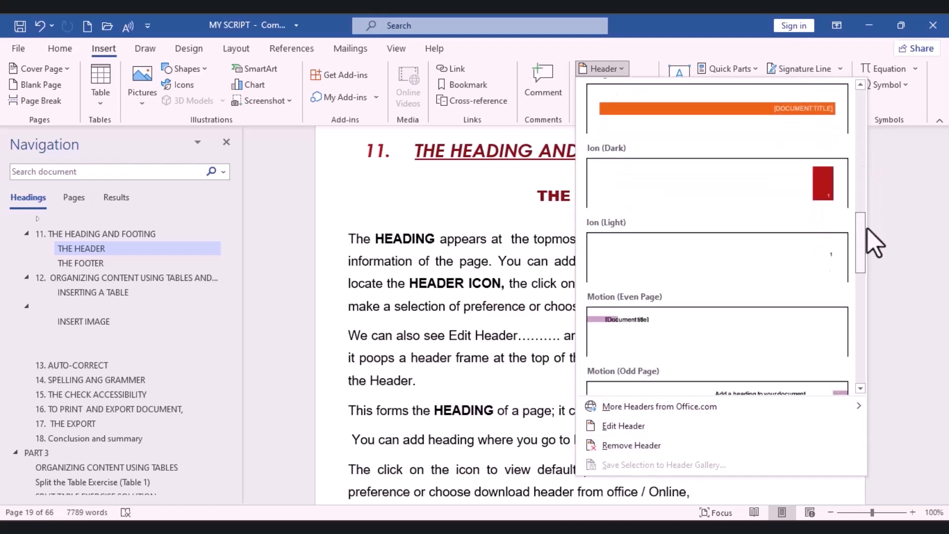
drag(869, 279, 871, 327)
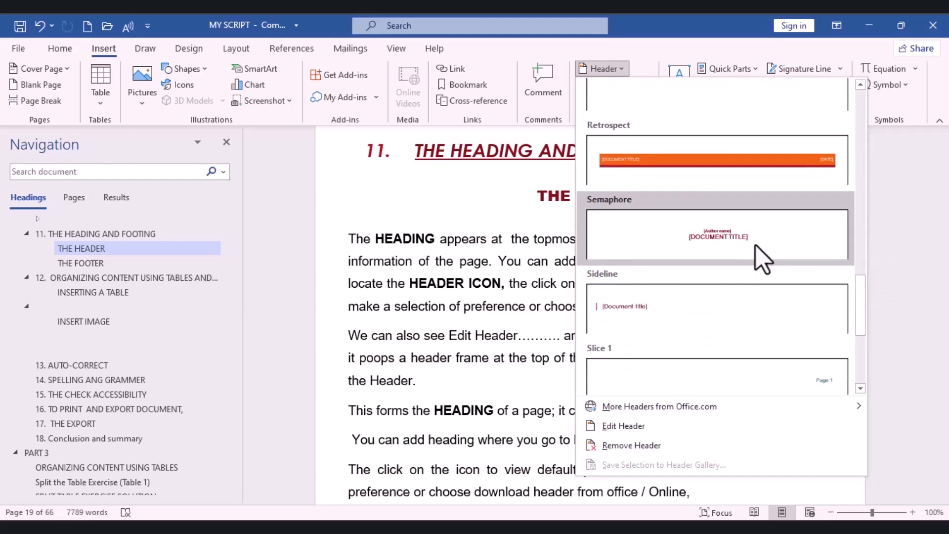
click(762, 257)
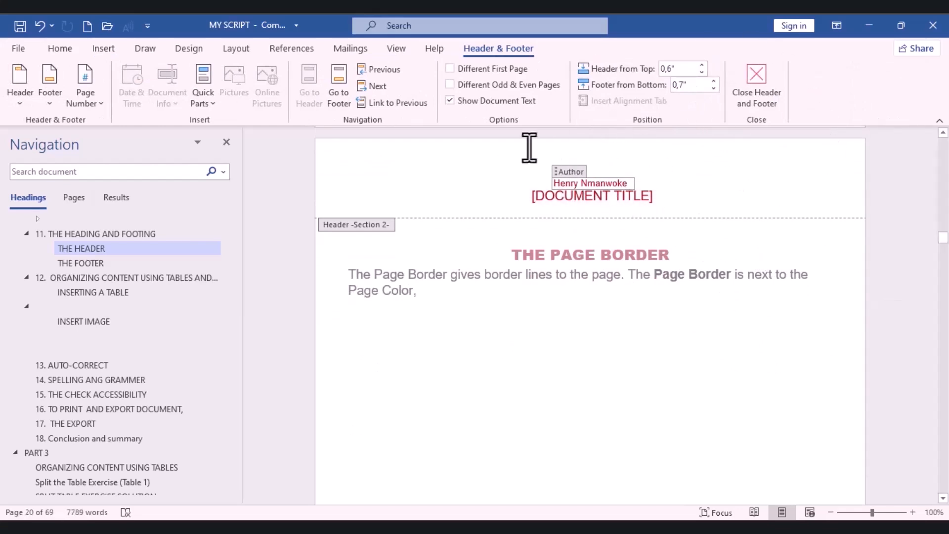
Step: Replace the document title placeholder in the page header with MICROSOFT WORD MADE EASY FOR BEGINNERS ANS NOVICE
click(607, 200)
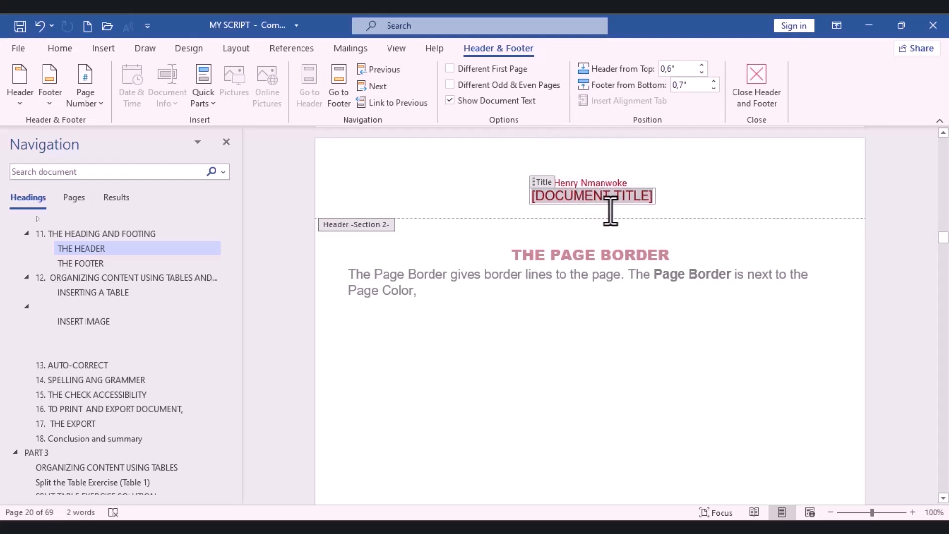
text(MICR)
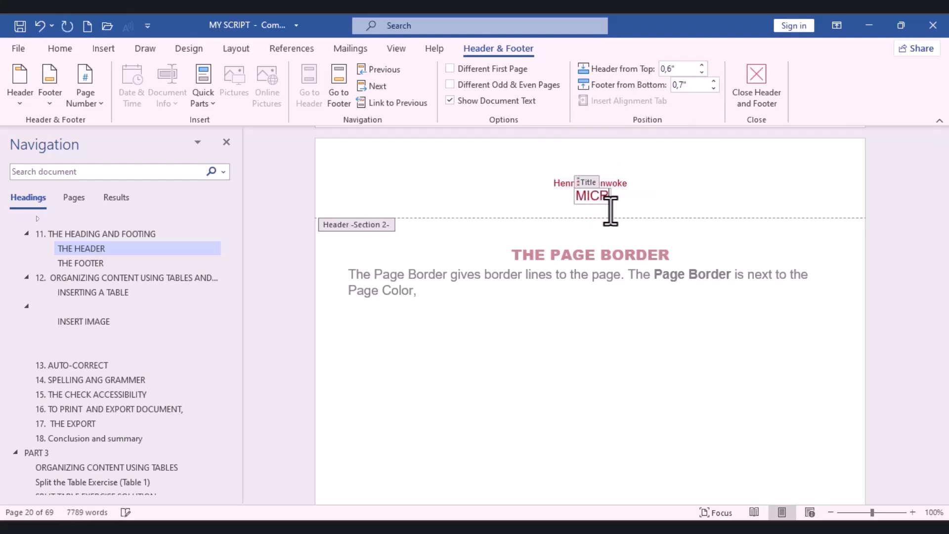
text(OSOFT WORD MADE EASY )
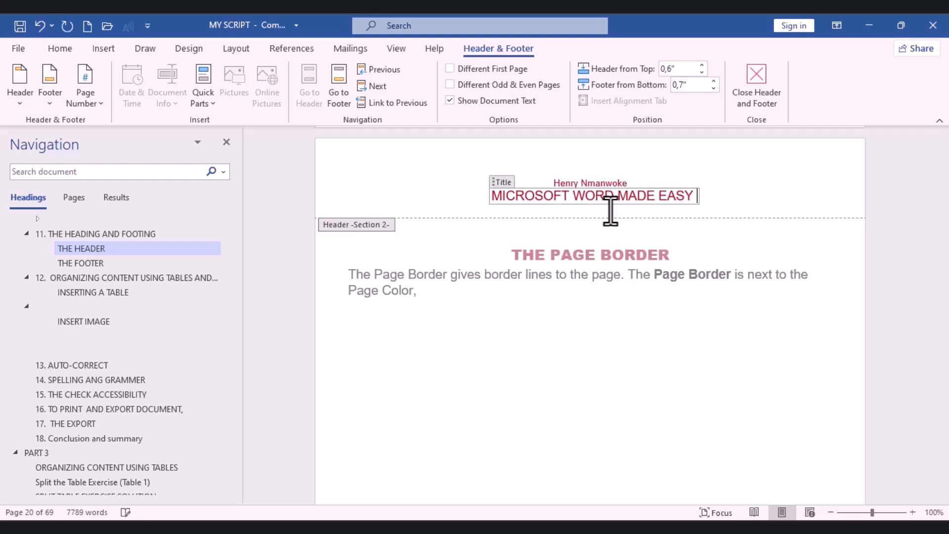
text(FOR BEGU)
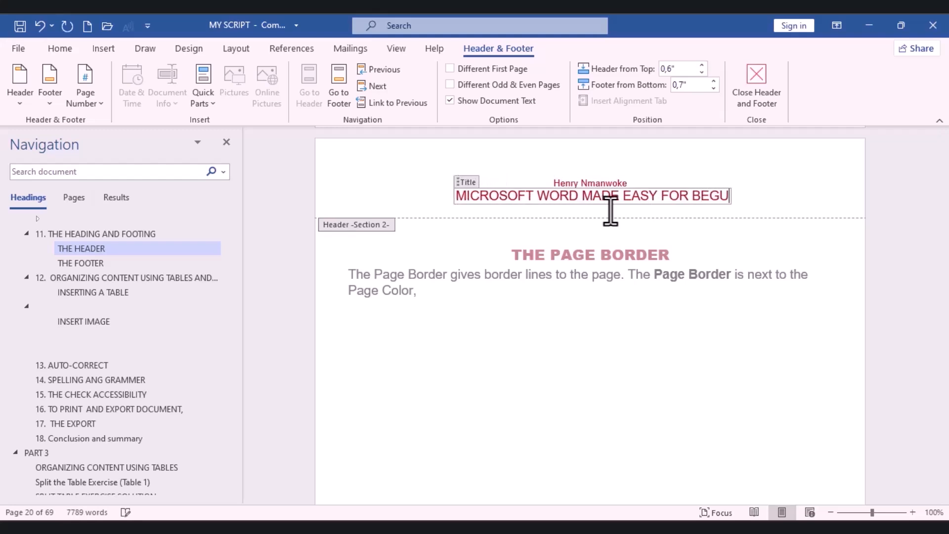
key(BackSpace)
text(INNER)
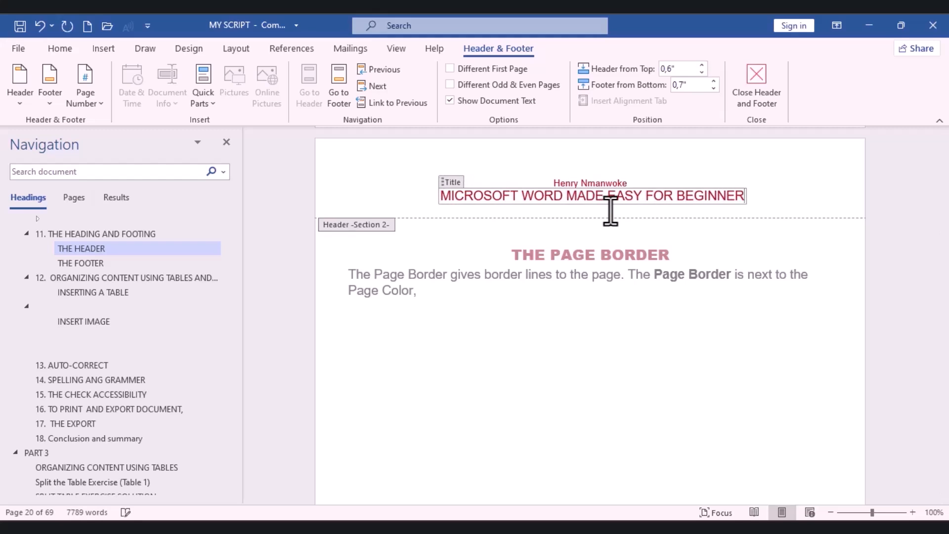
text(S AAND)
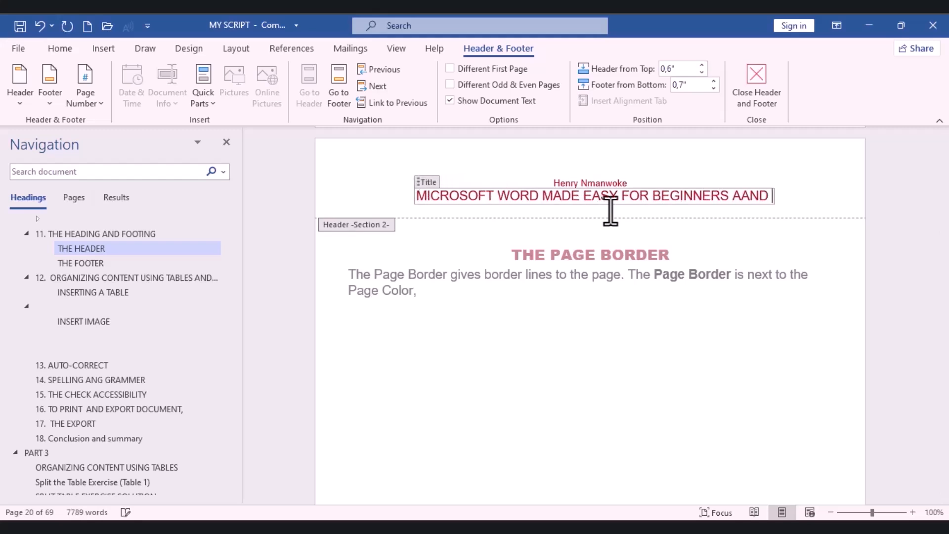
key(BackSpace)
key(BackSpace)
key(BackSpace)
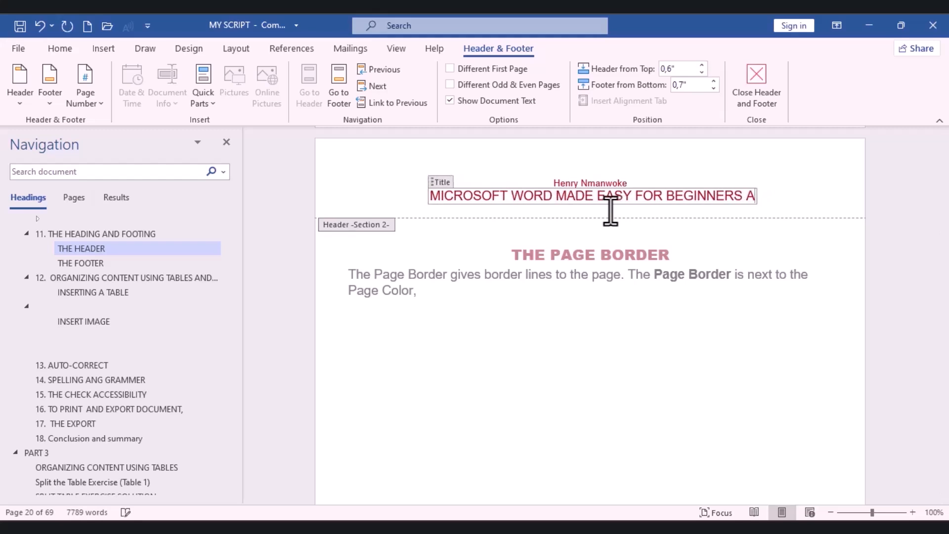
text(NS NOB)
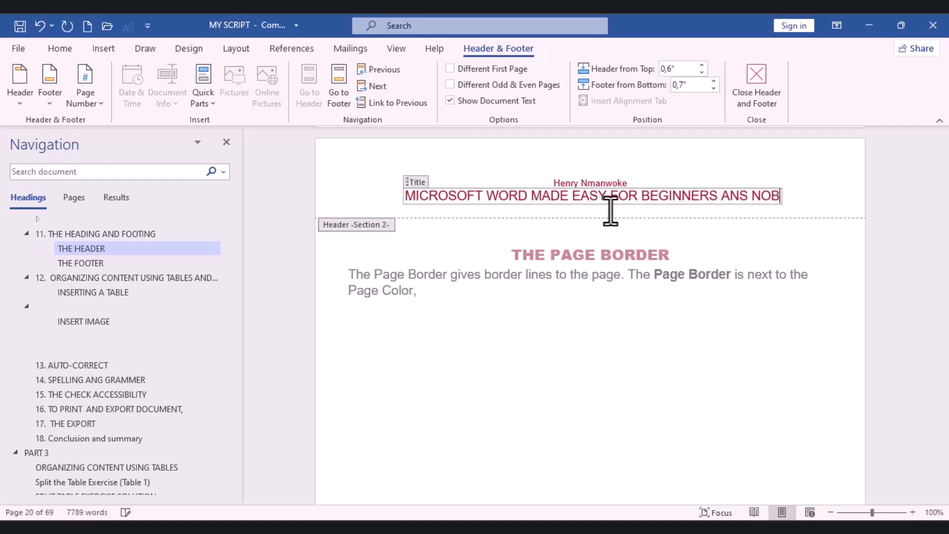
key(BackSpace)
text(VIX)
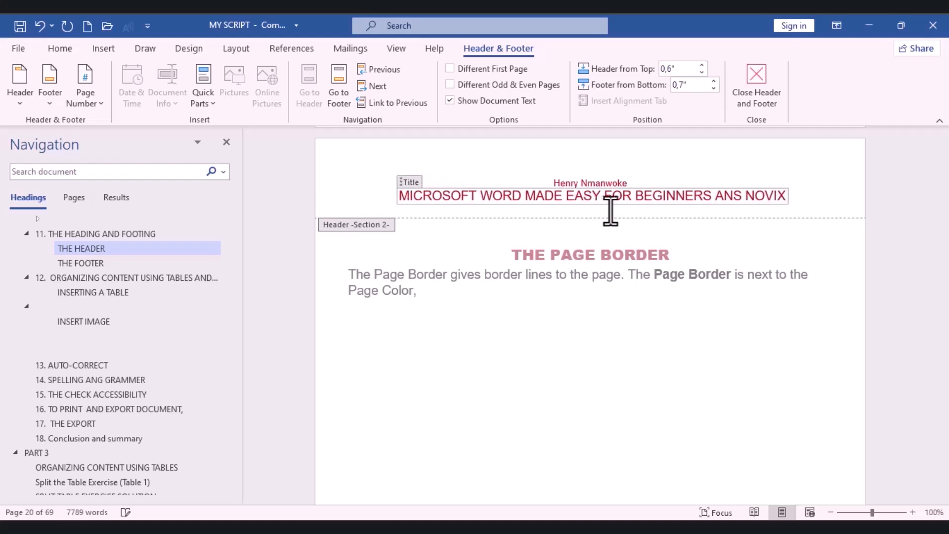
key(BackSpace)
text(CE)
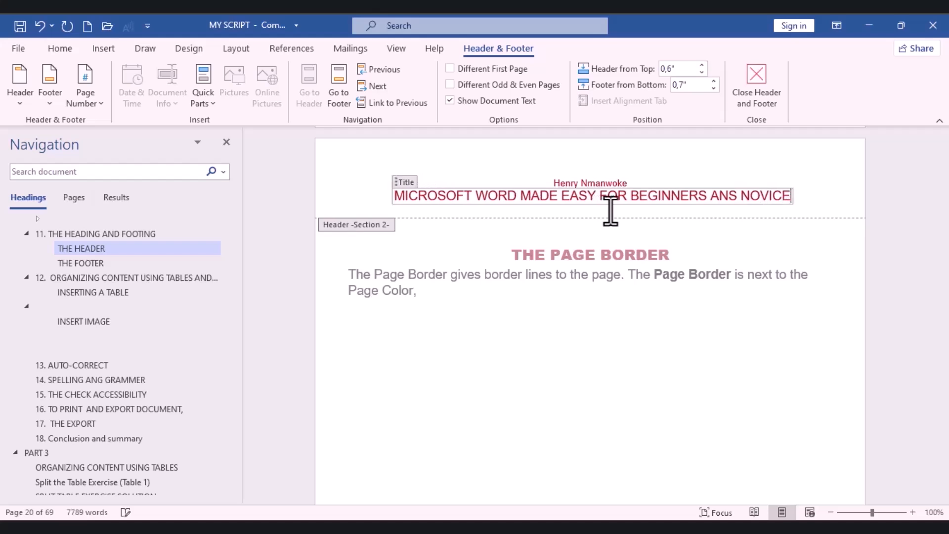
click(677, 171)
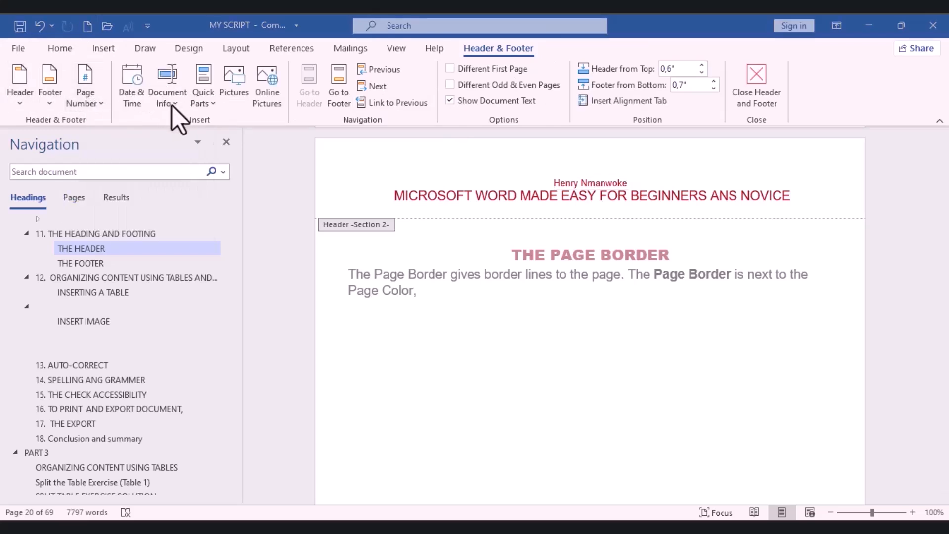
Step: Insert the date into the header in the format Saturday, June 15, 2024, on its own line above the title
click(138, 101)
click(138, 99)
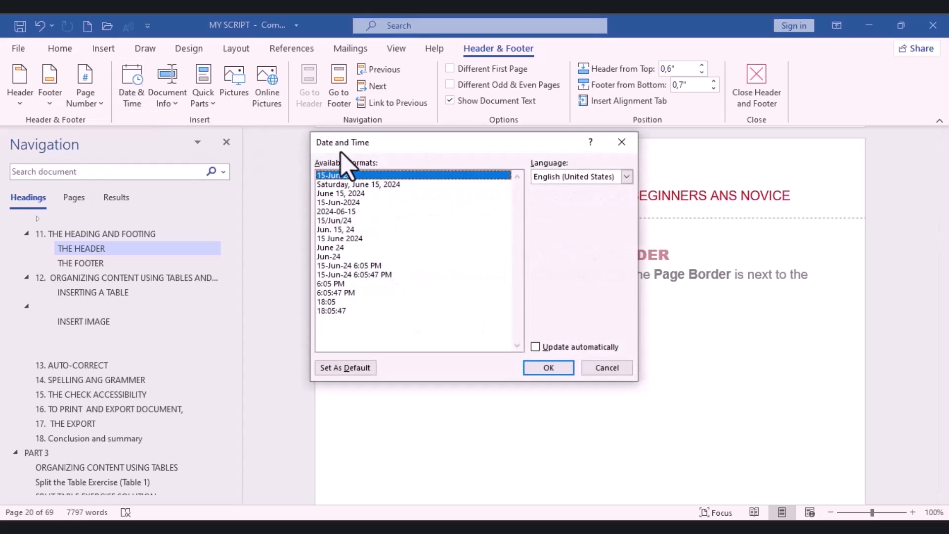
click(347, 185)
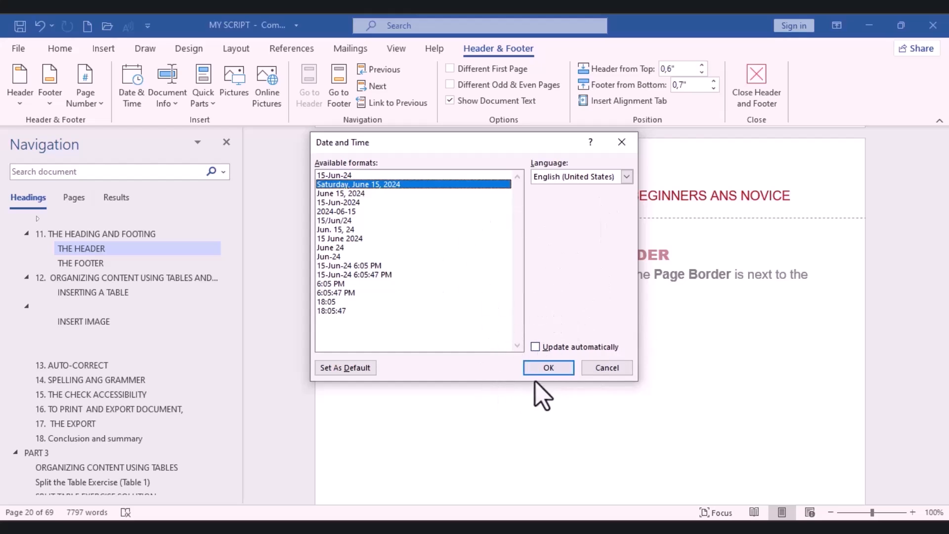
click(539, 368)
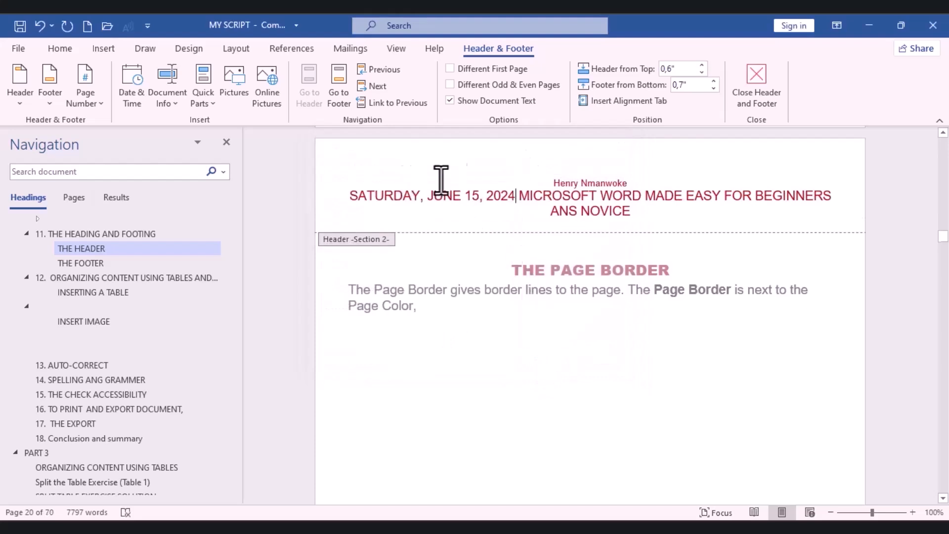
key(Return)
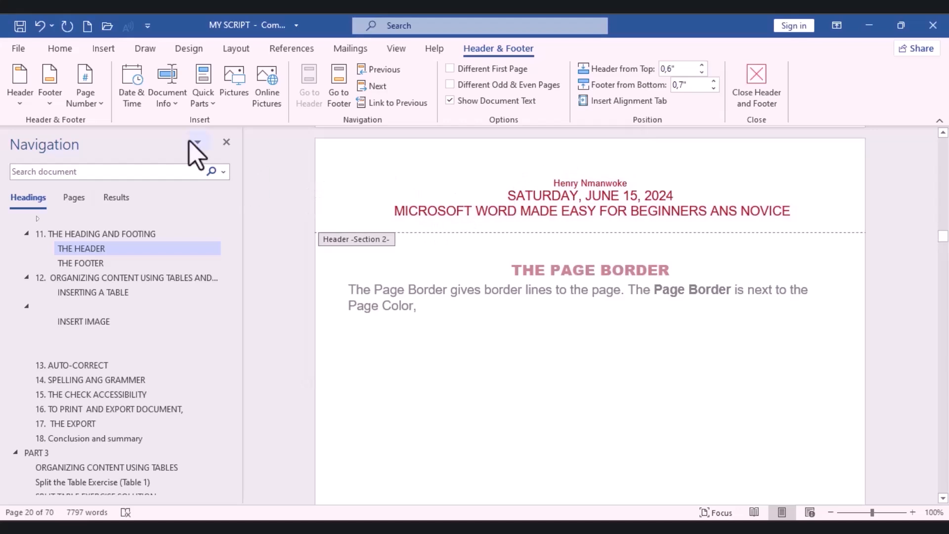
click(171, 111)
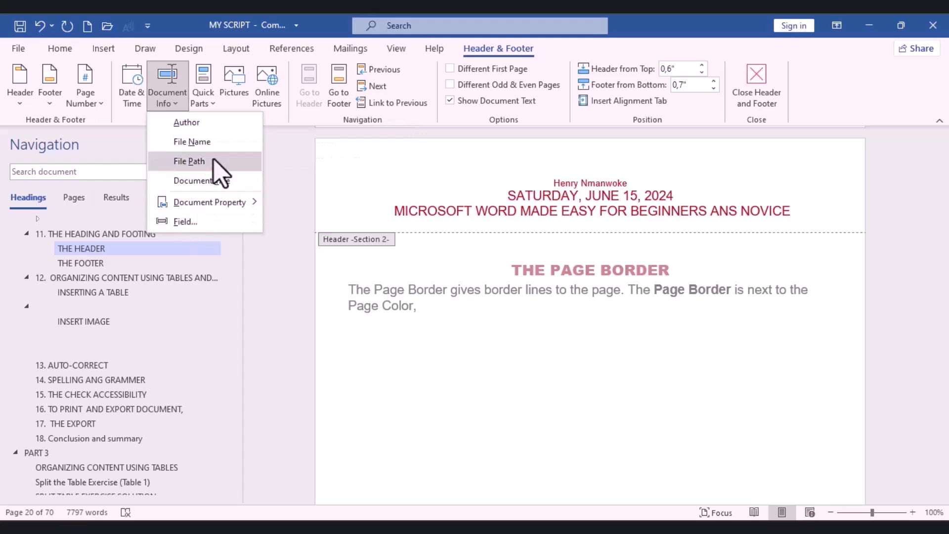
click(204, 94)
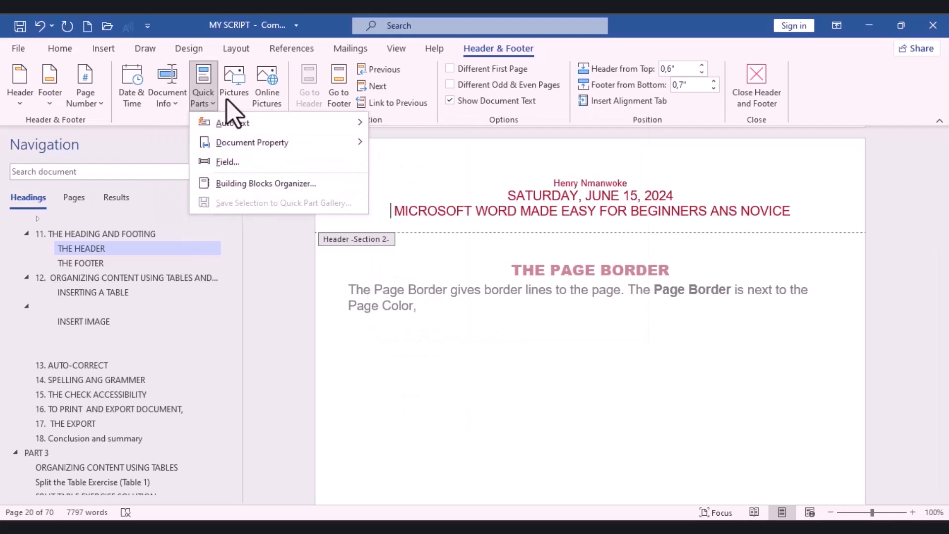
Step: Insert the picture images (6) from the Pictures folder into the header and shrink it to about 0.8" by 1.42"
click(243, 102)
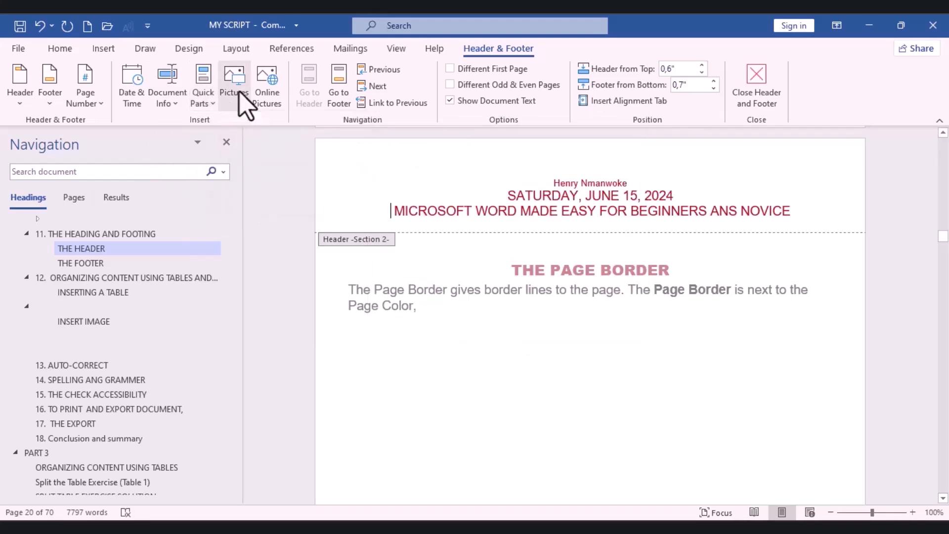
click(240, 92)
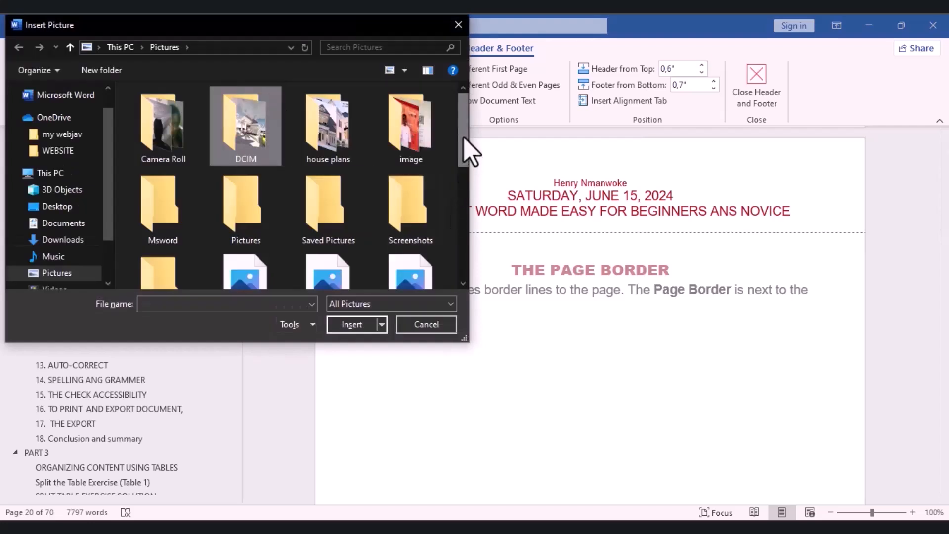
drag(464, 139, 465, 182)
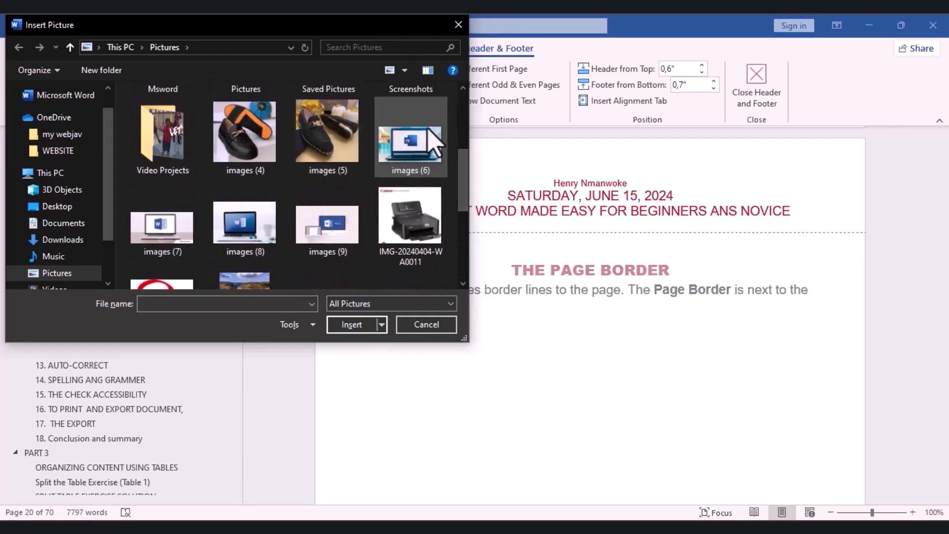
click(421, 167)
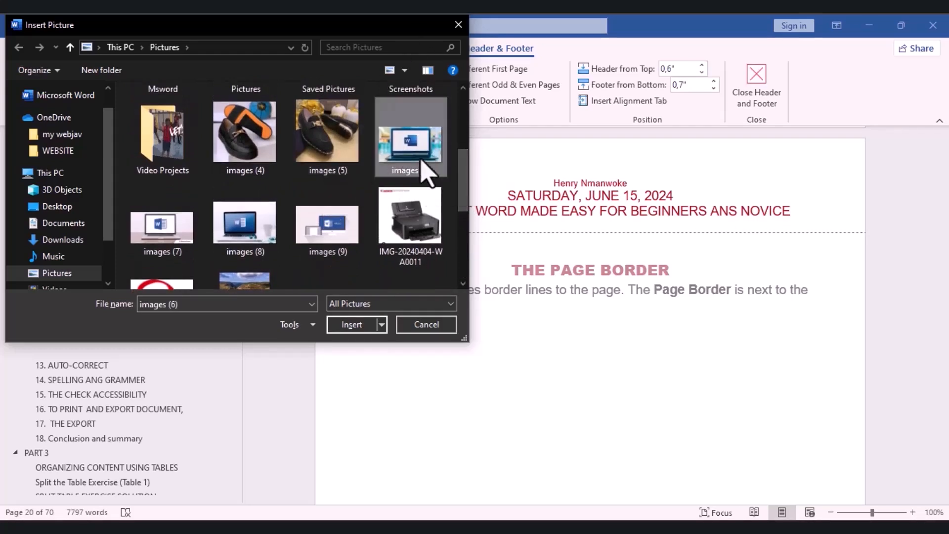
click(349, 328)
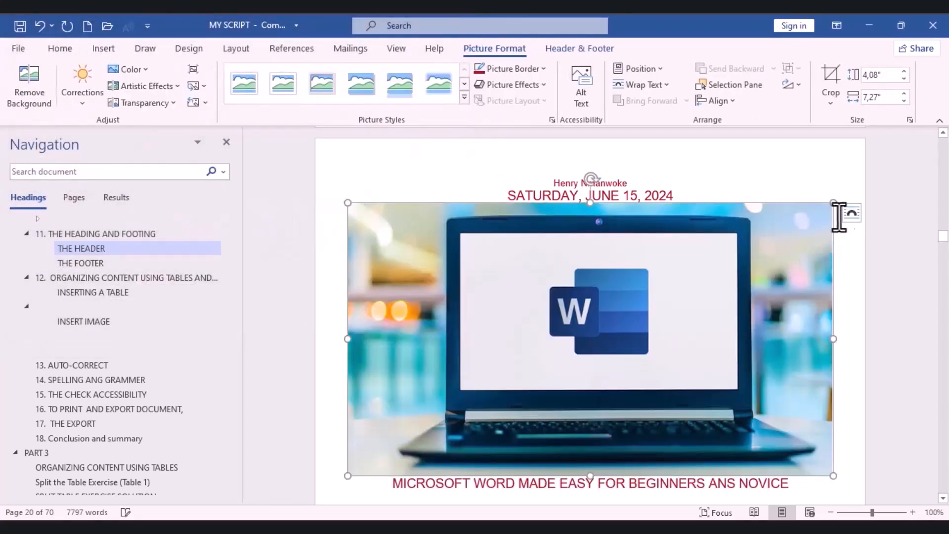
drag(832, 204, 502, 278)
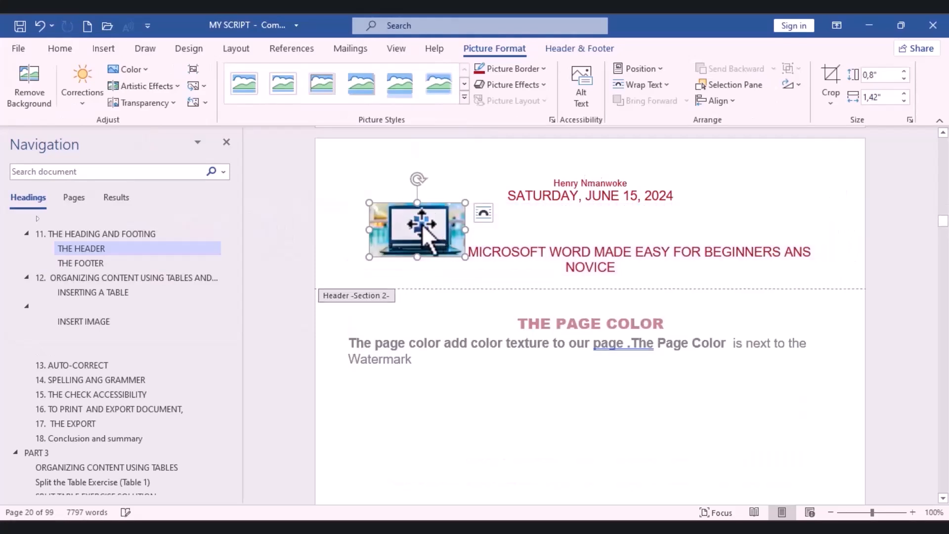
Step: Set the header picture's text wrapping to Top and Bottom and move it to the upper-left corner of the page
click(484, 213)
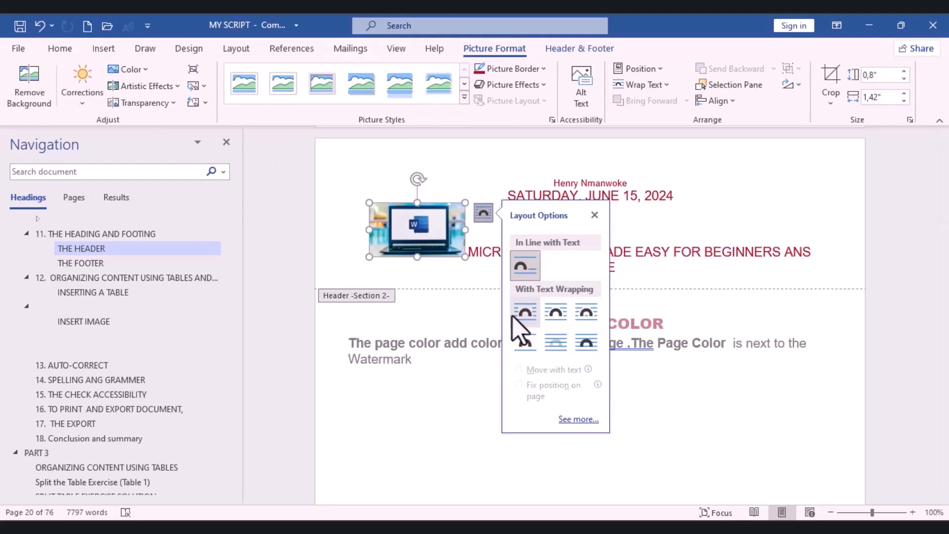
click(530, 357)
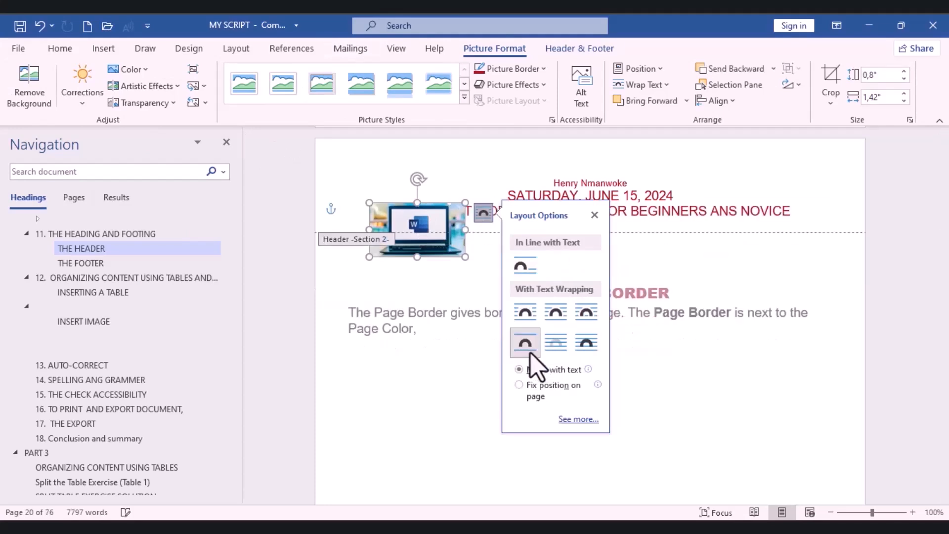
drag(419, 220, 376, 154)
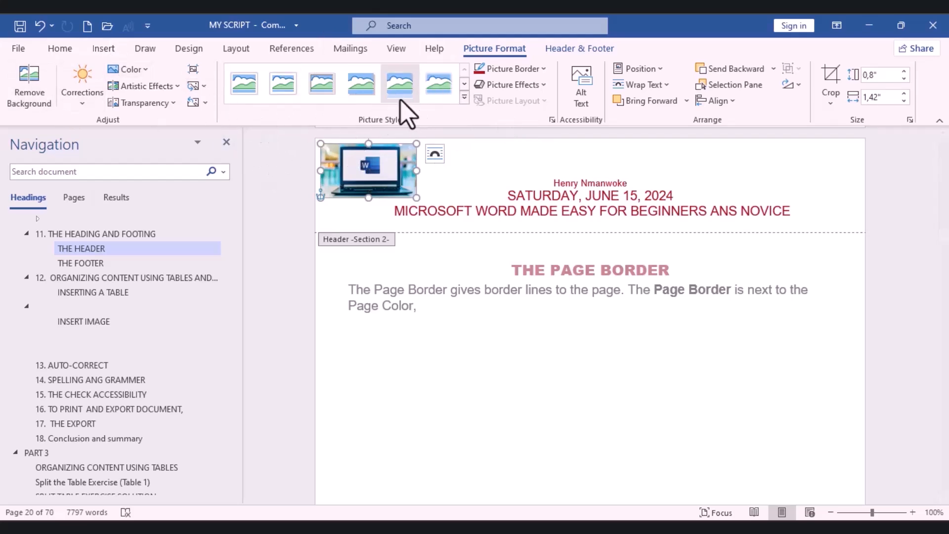
Step: Try the soft-edge style on the header picture, settle on the white-framed style and deselect the picture
click(438, 83)
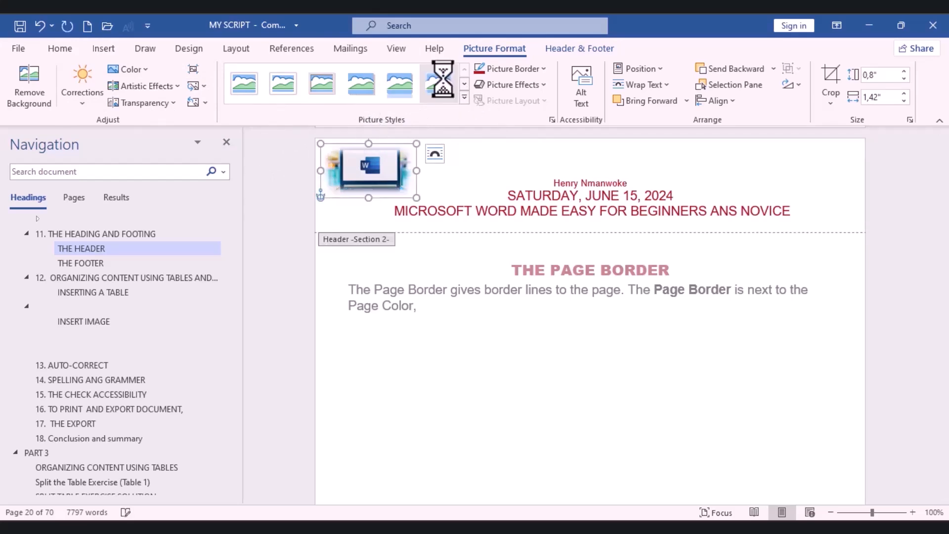
click(246, 94)
click(526, 153)
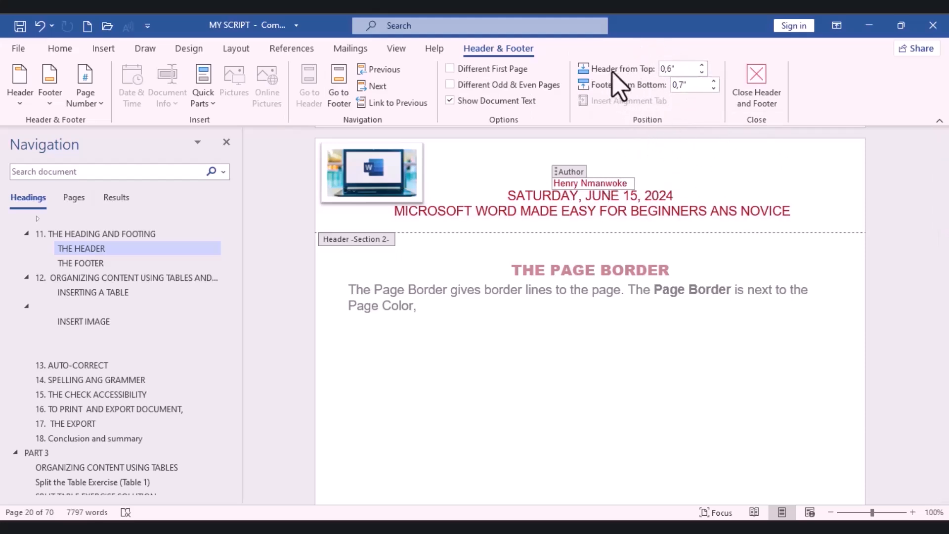
Step: Set the header's distance from the top of the page to 0.7"
click(704, 65)
click(704, 65)
click(704, 65)
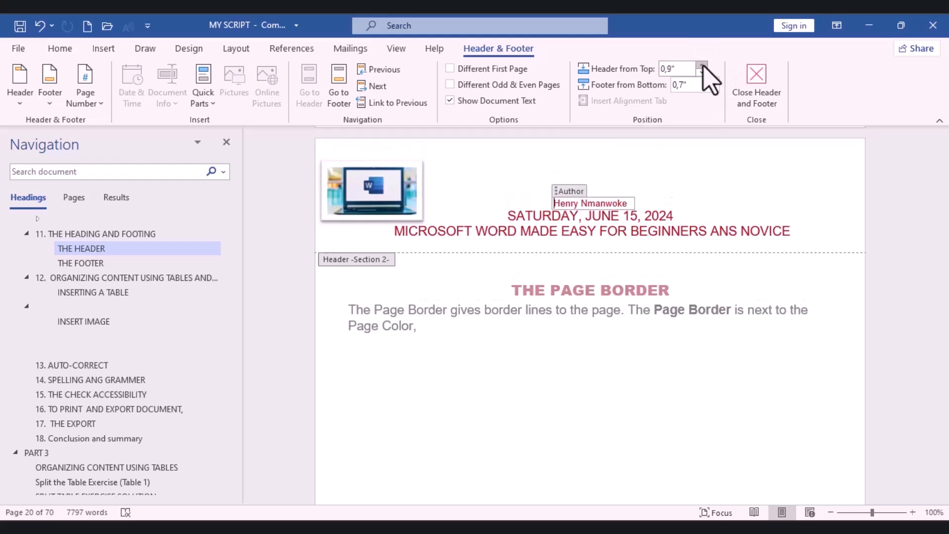
click(703, 66)
click(703, 65)
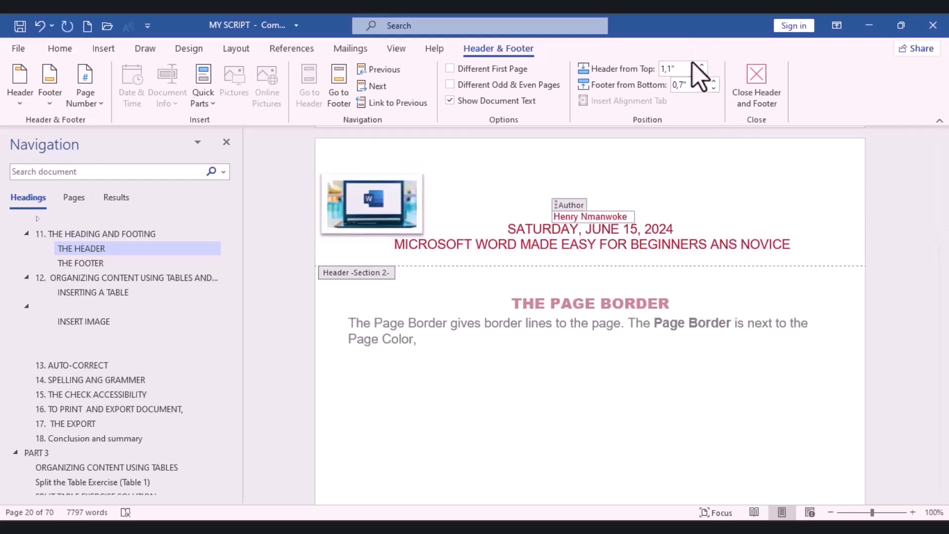
click(702, 72)
click(701, 73)
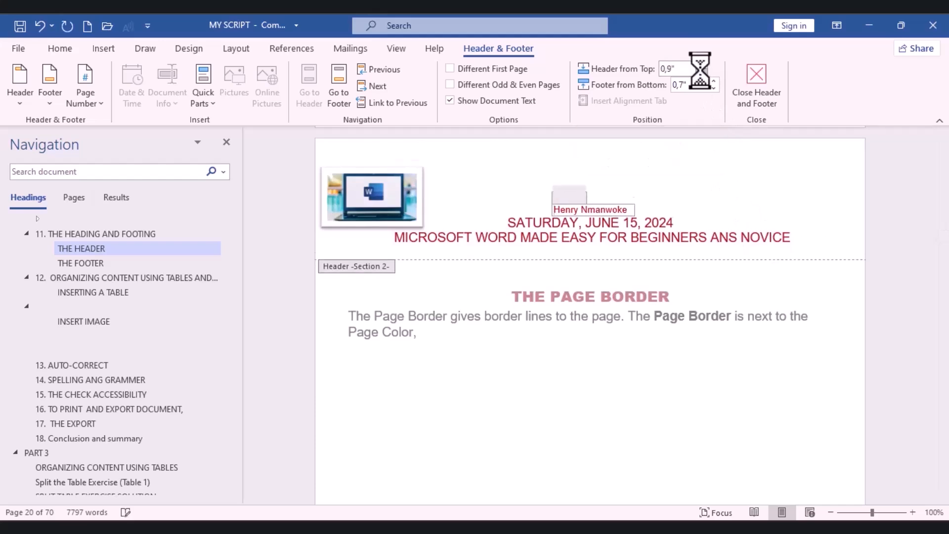
click(702, 73)
click(701, 73)
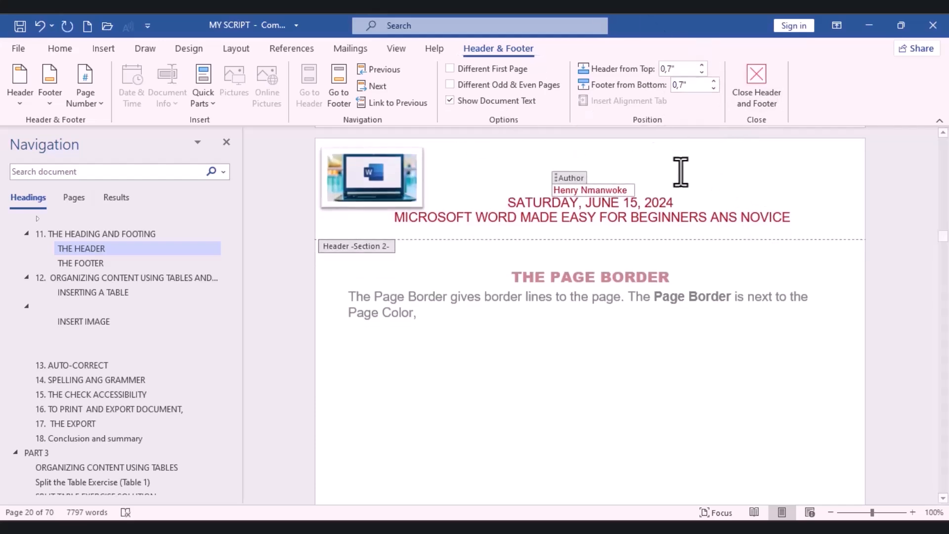
Step: Close header editing and check the header on the page that starts THE HEADING AND FOOTING
click(770, 114)
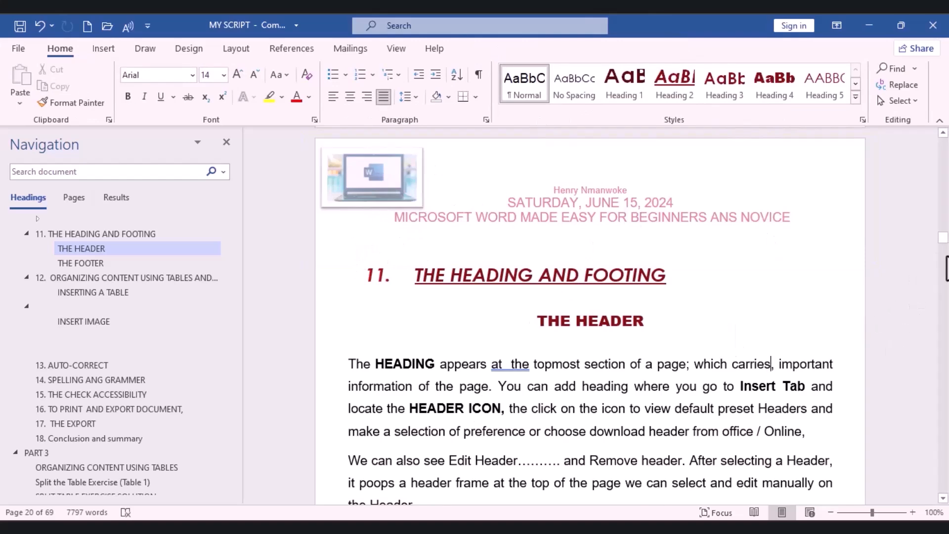
mouse_move(945, 242)
mouse_down()
mouse_move(941, 228)
mouse_move(942, 244)
mouse_up()
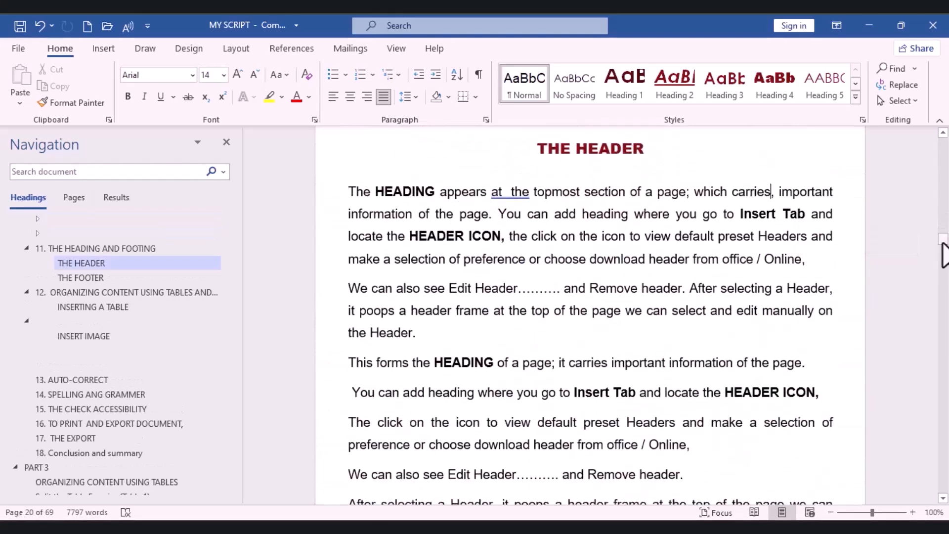
click(947, 234)
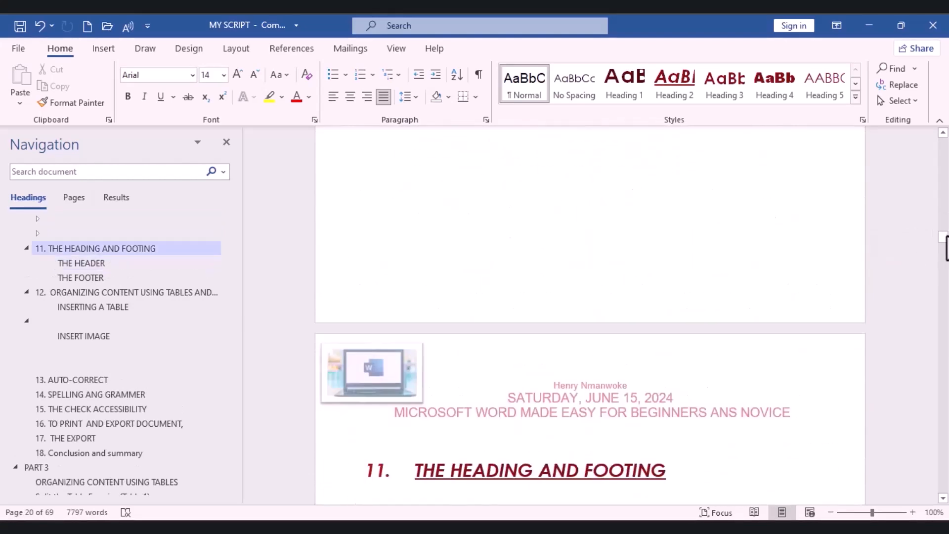
Step: Reopen the header for editing on the page with THE HEADING AND FOOTING and place the cursor before the date
drag(946, 238, 947, 238)
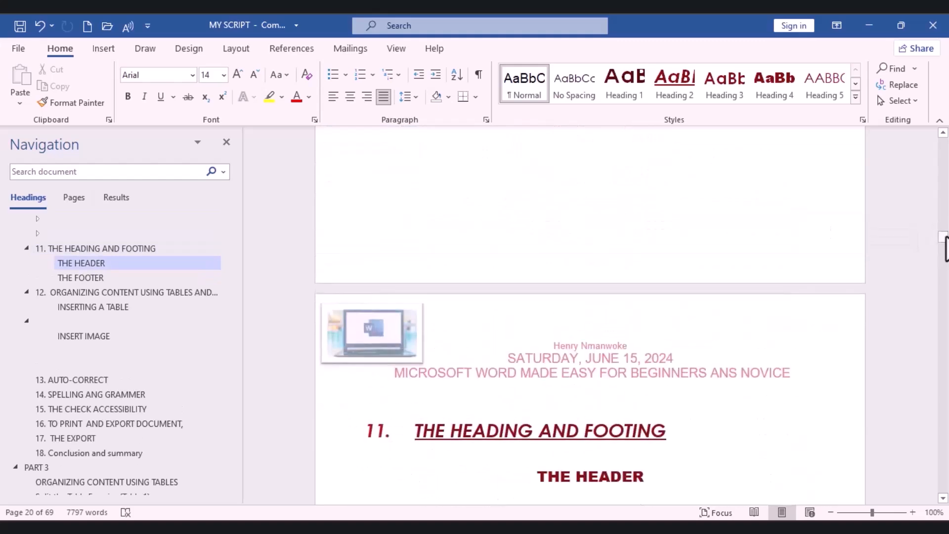
double_click(399, 348)
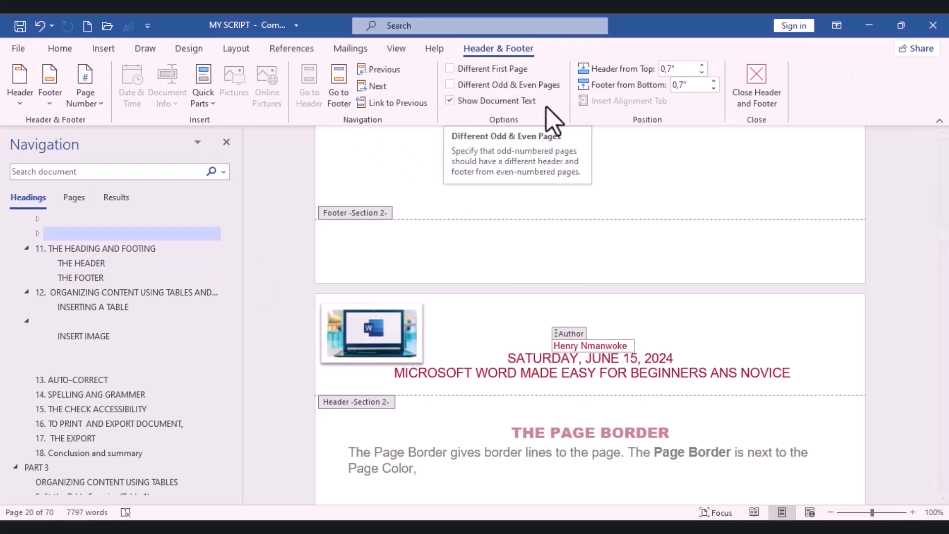
click(511, 365)
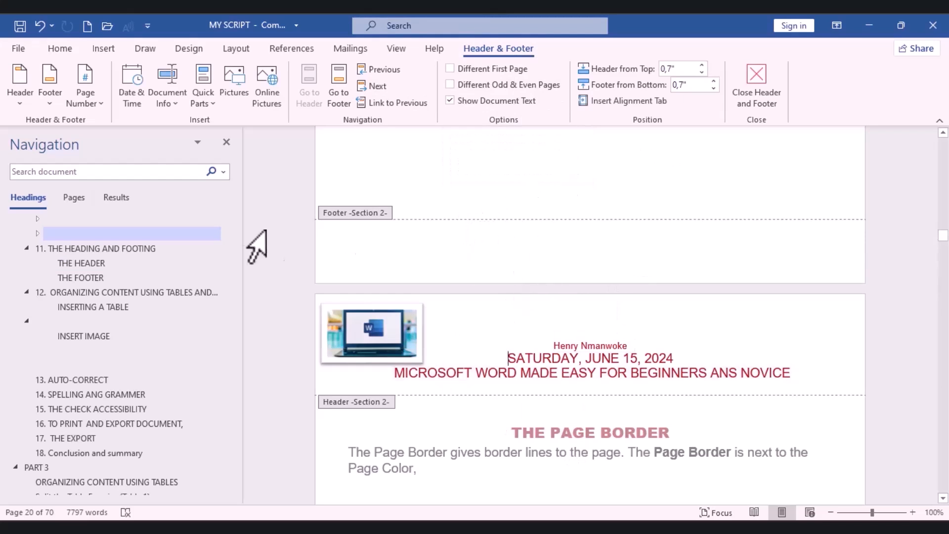
Step: Replace the header with the built-in Facet (Even Page) preset
click(16, 105)
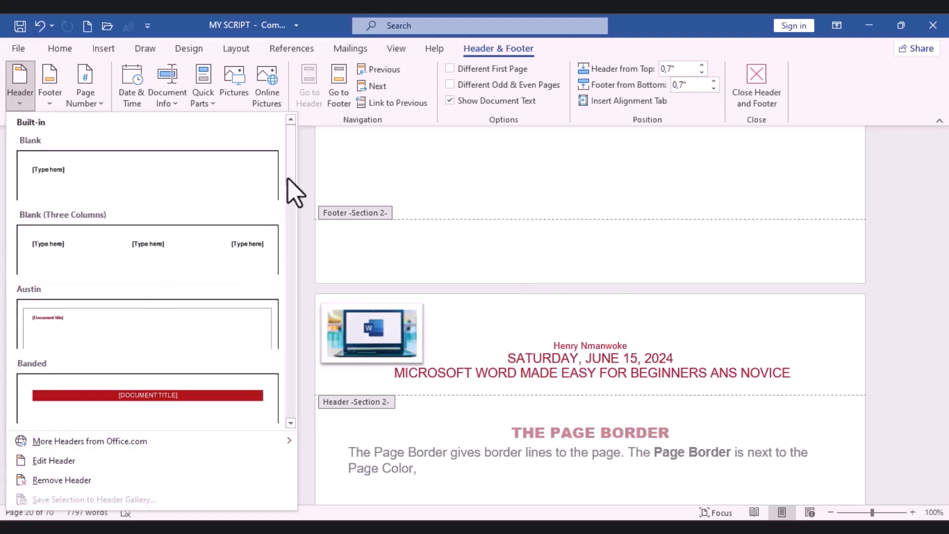
drag(288, 179, 292, 205)
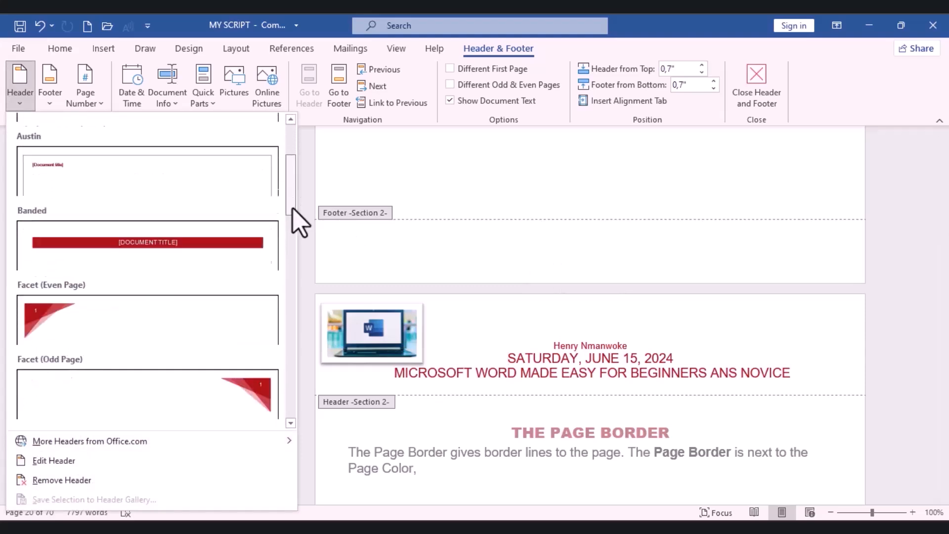
click(111, 325)
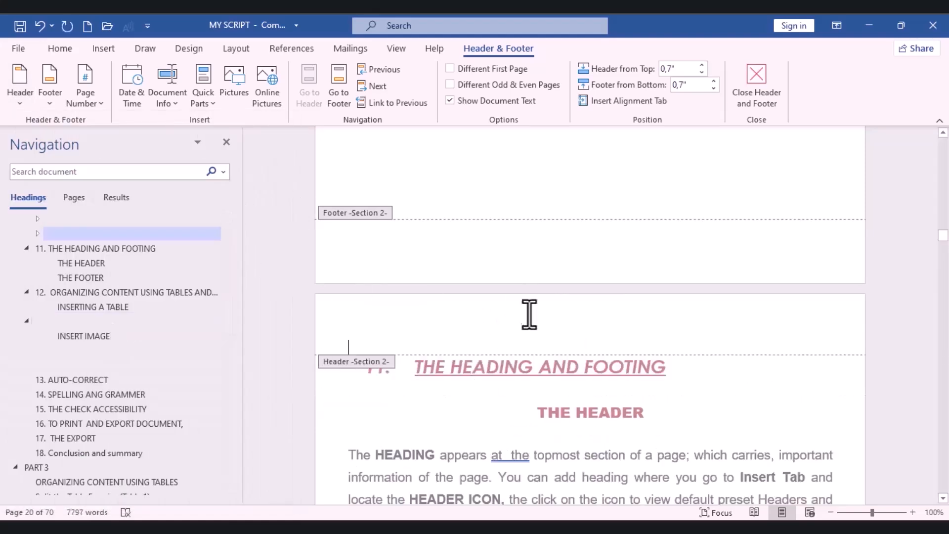
Step: Replace the header with the built-in Semaphore preset showing author name and document title
click(20, 103)
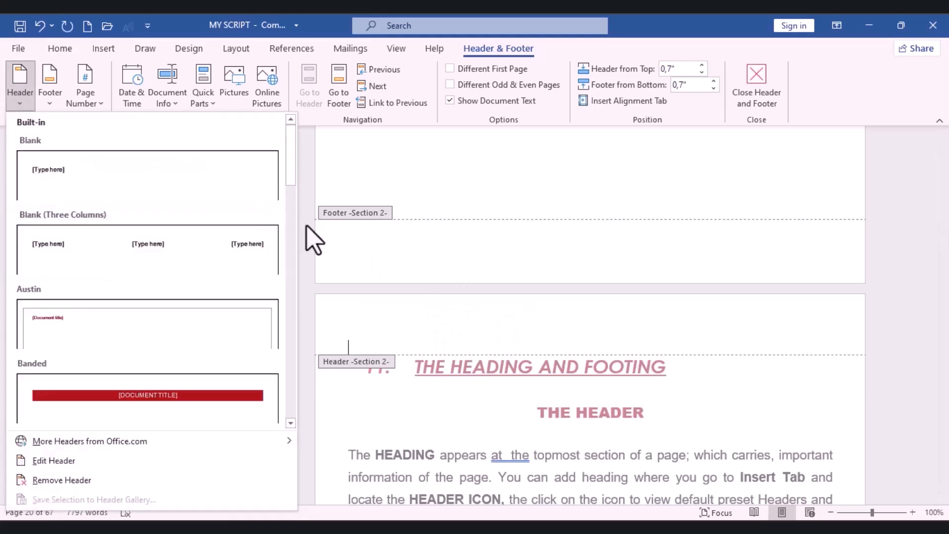
drag(292, 176, 293, 293)
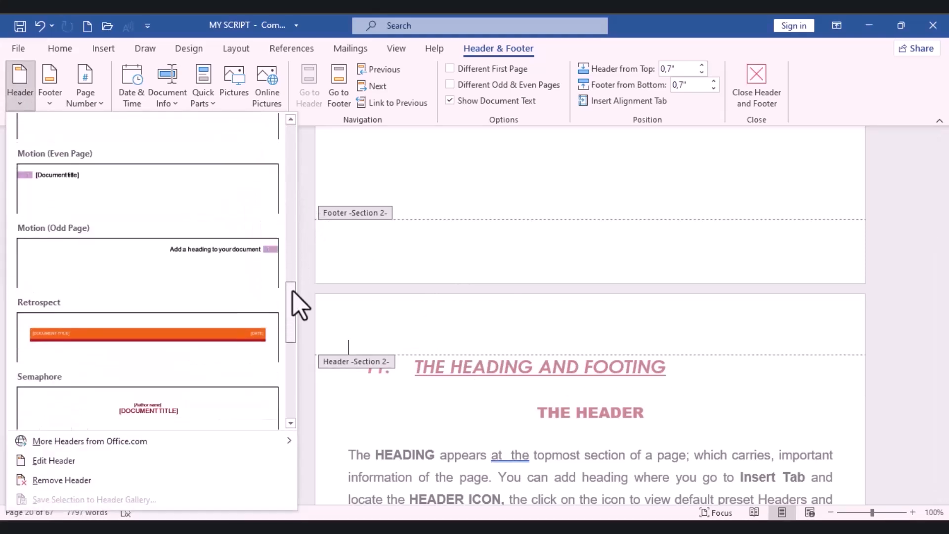
click(147, 403)
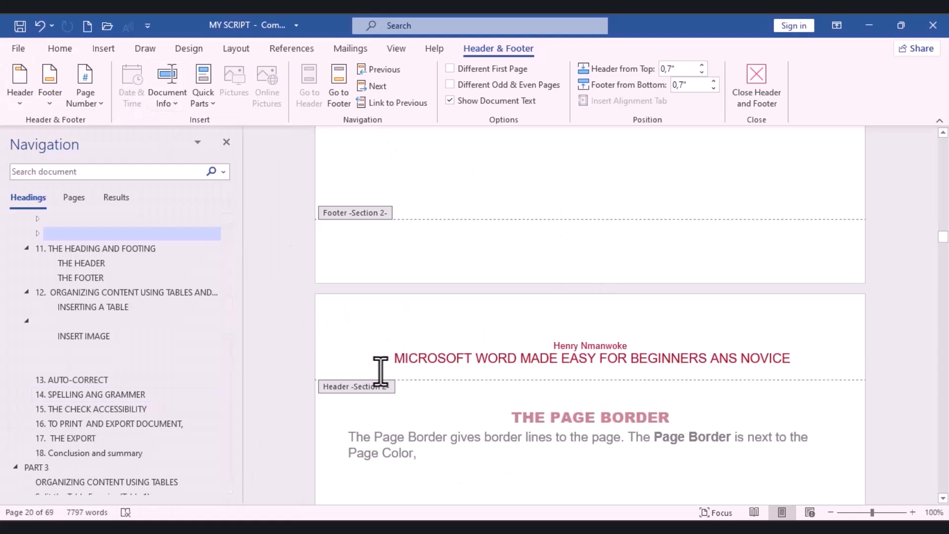
Step: Insert an automatically updating date in the format Saturday, June 15, 2024 on the line below the header title
click(381, 371)
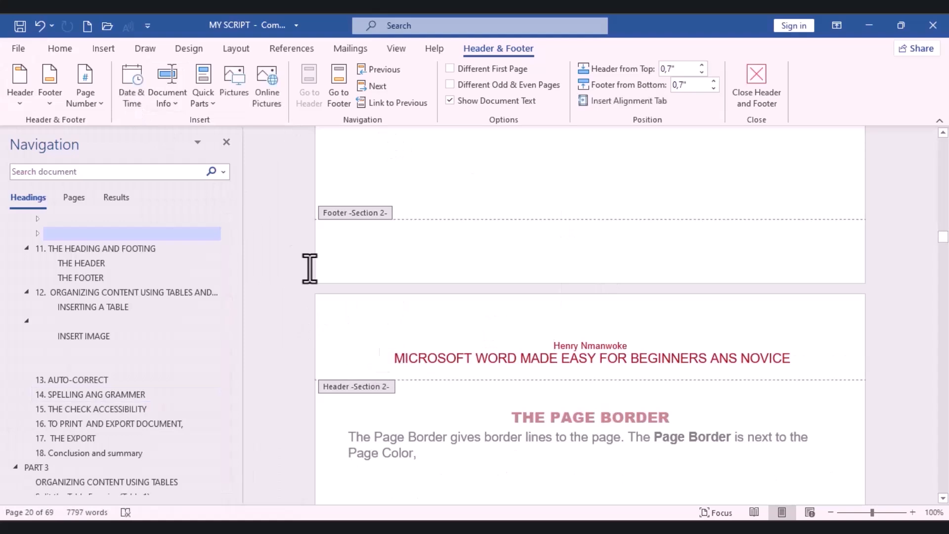
click(141, 105)
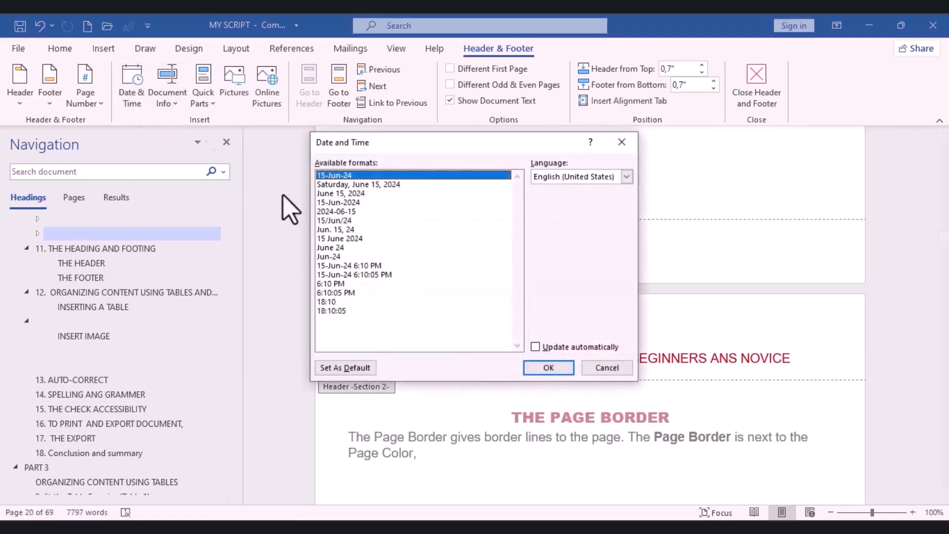
click(364, 184)
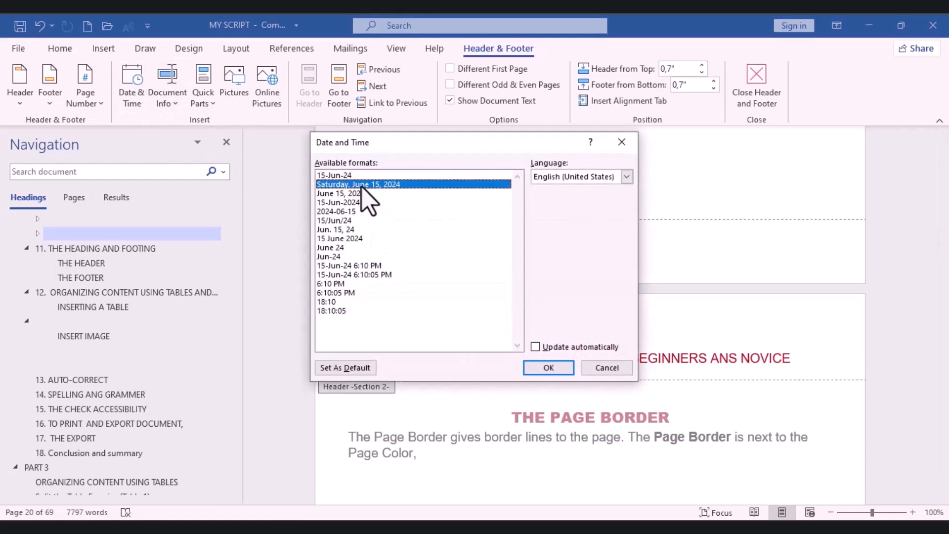
click(537, 347)
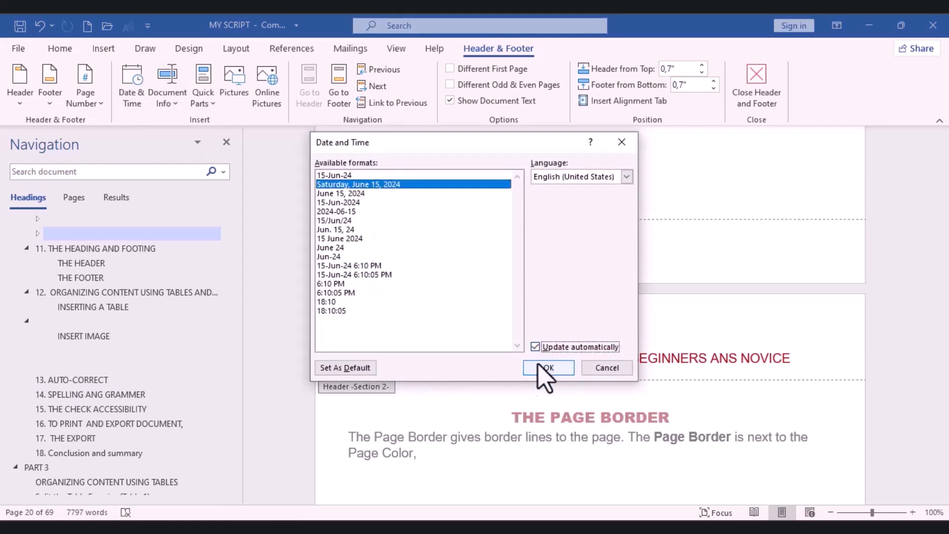
click(540, 372)
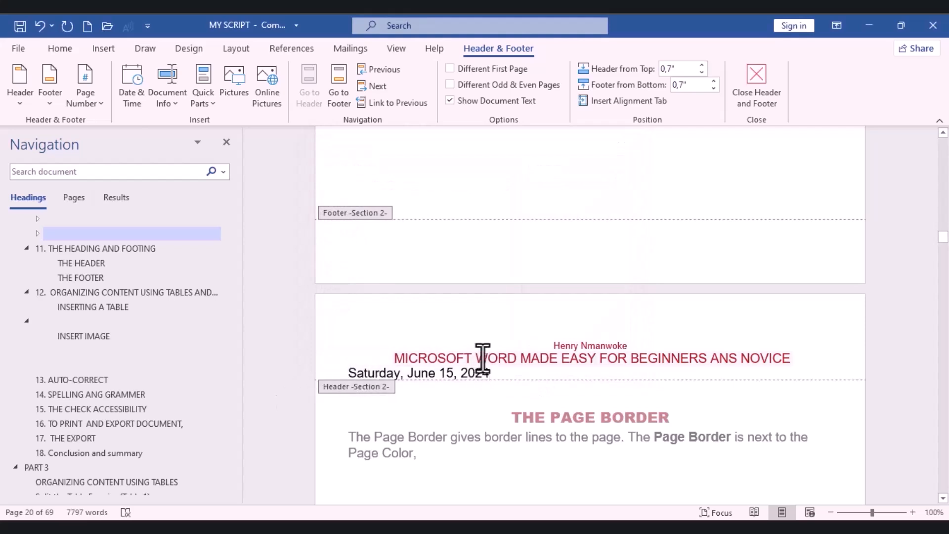
Step: Select the date line in the header and shift it over to line up with the right end of the title
click(348, 374)
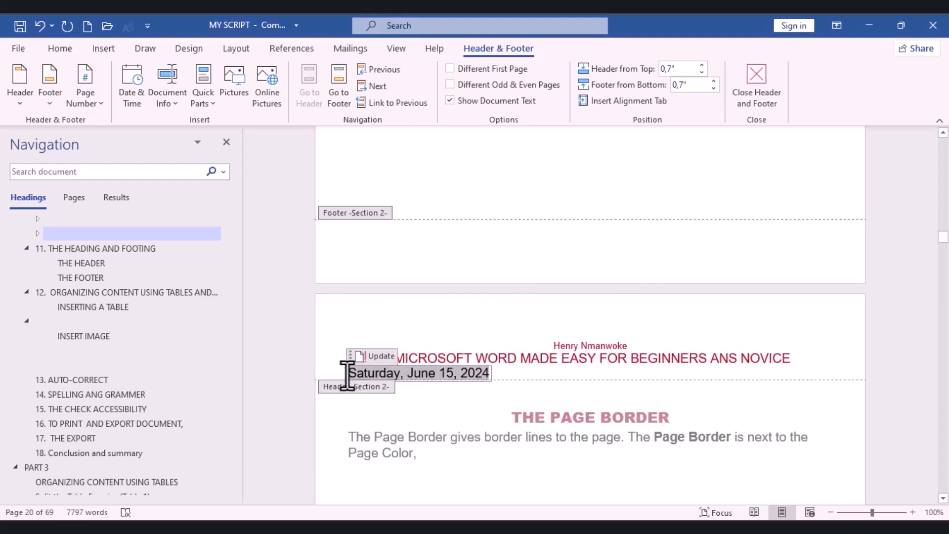
click(338, 374)
key(Tab)
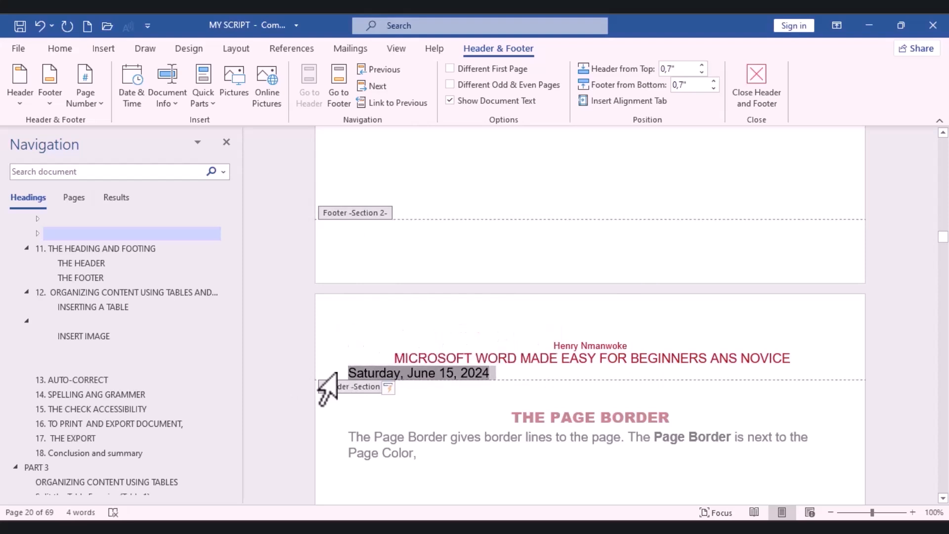
key(Tab)
key(Tab)
key(Tab)
key(Tab)
key(Tab)
key(Tab)
key(Tab)
key(Tab)
key(Tab)
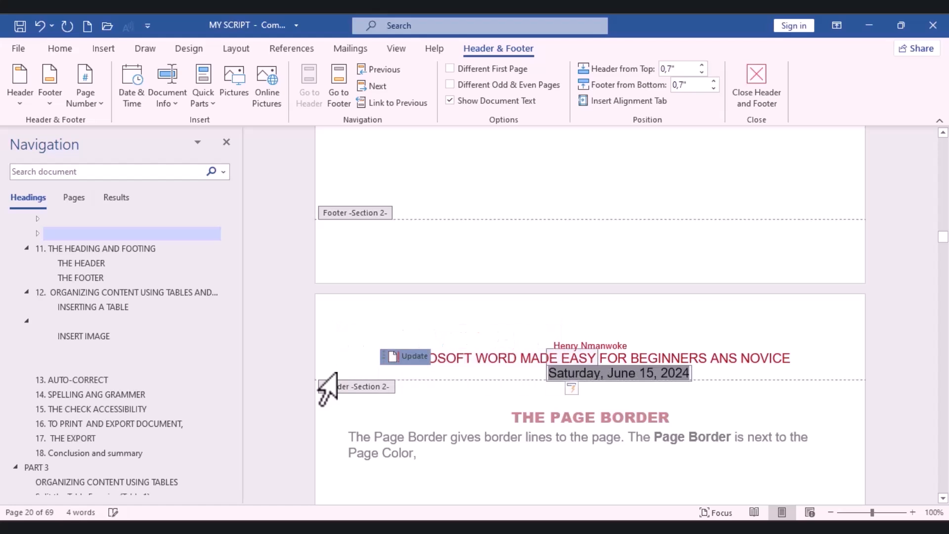
key(shift+Tab)
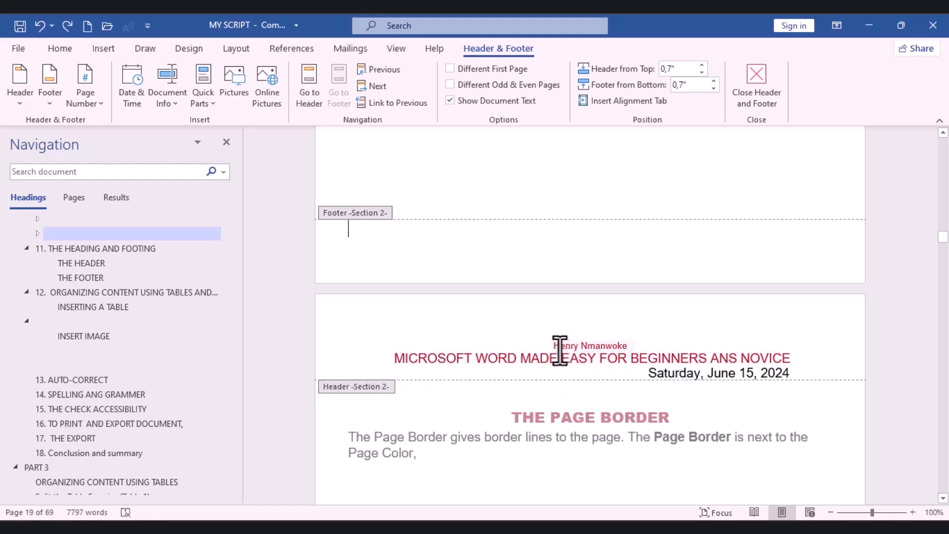
Step: Enlarge the author name in the header to font size 14
triple_click(560, 348)
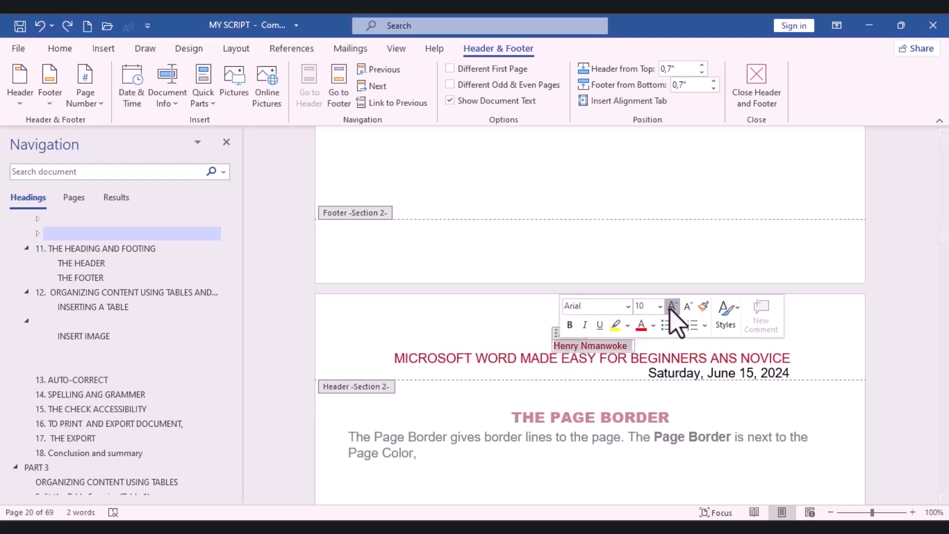
click(672, 307)
click(672, 306)
click(672, 307)
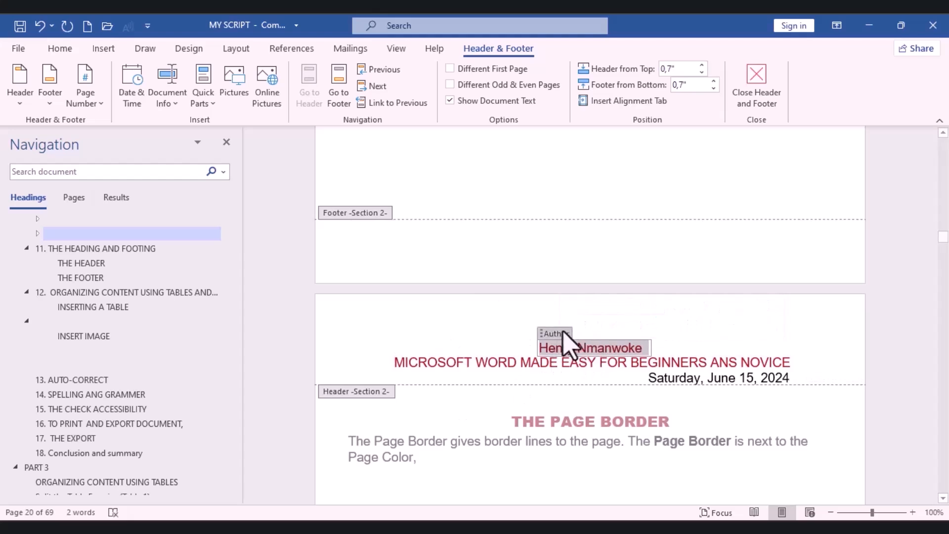
Step: Set the header's author name in the Arial Black font and colour it orange from the standard colours
double_click(564, 347)
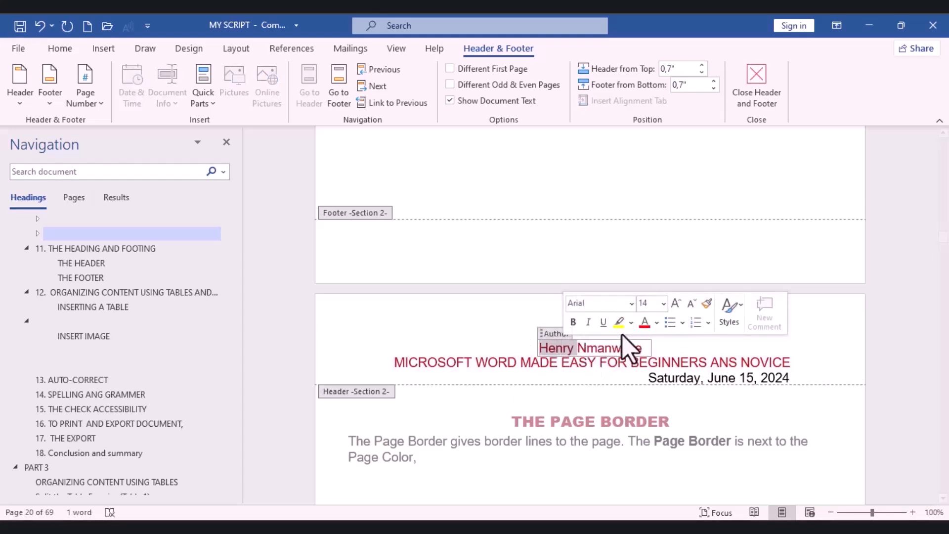
triple_click(612, 348)
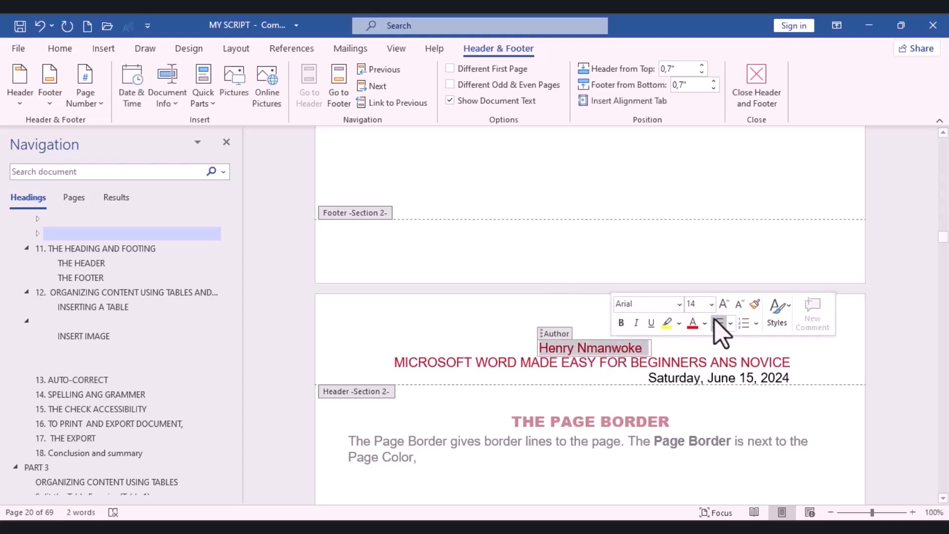
click(680, 305)
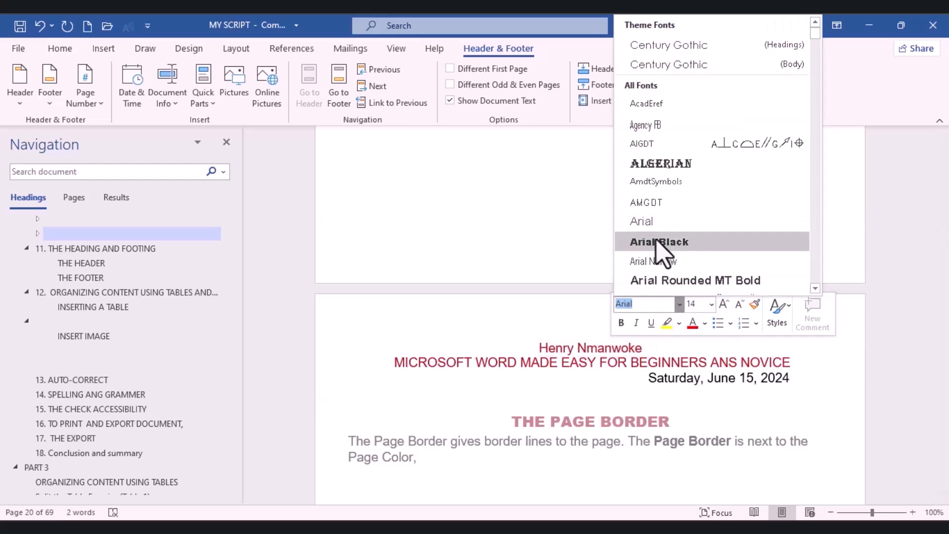
click(656, 240)
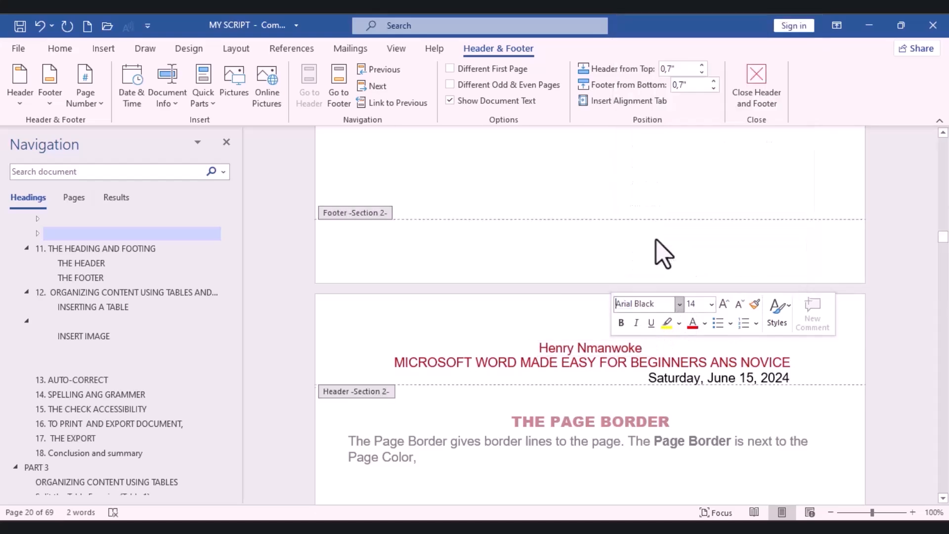
click(705, 324)
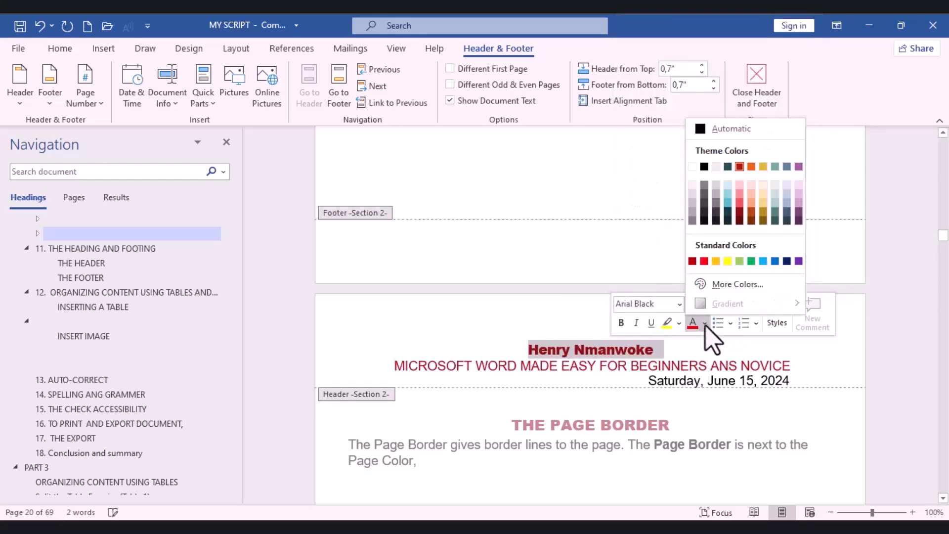
click(716, 262)
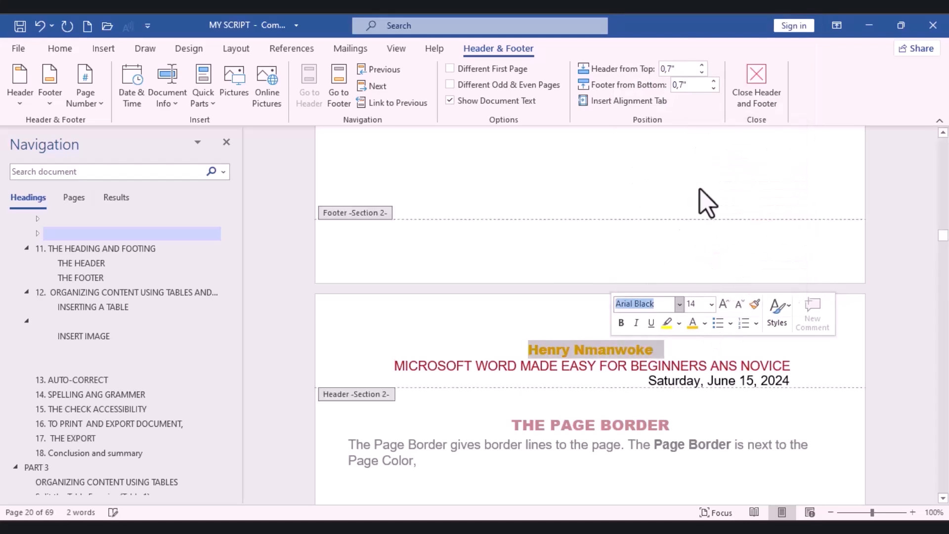
Step: Apply the Heading 4 style to the author name and close header editing
click(778, 311)
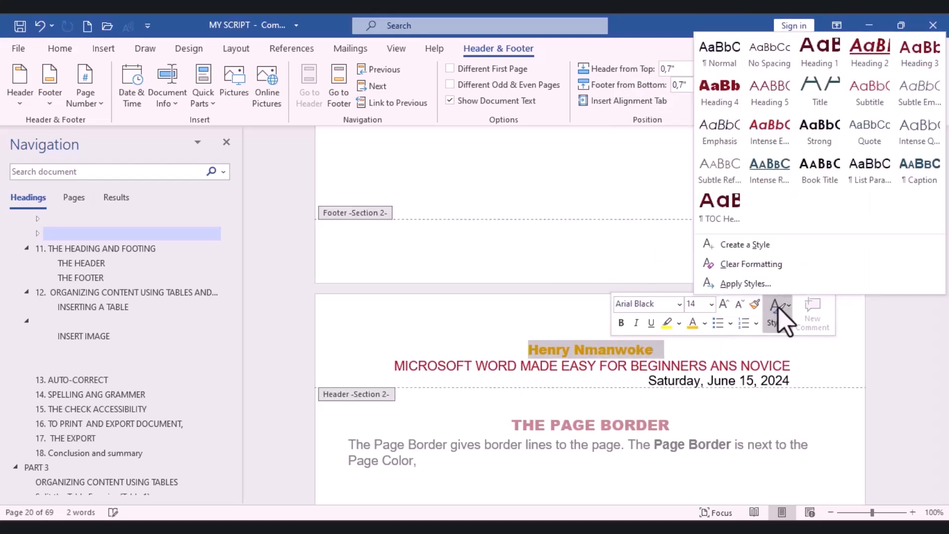
click(727, 97)
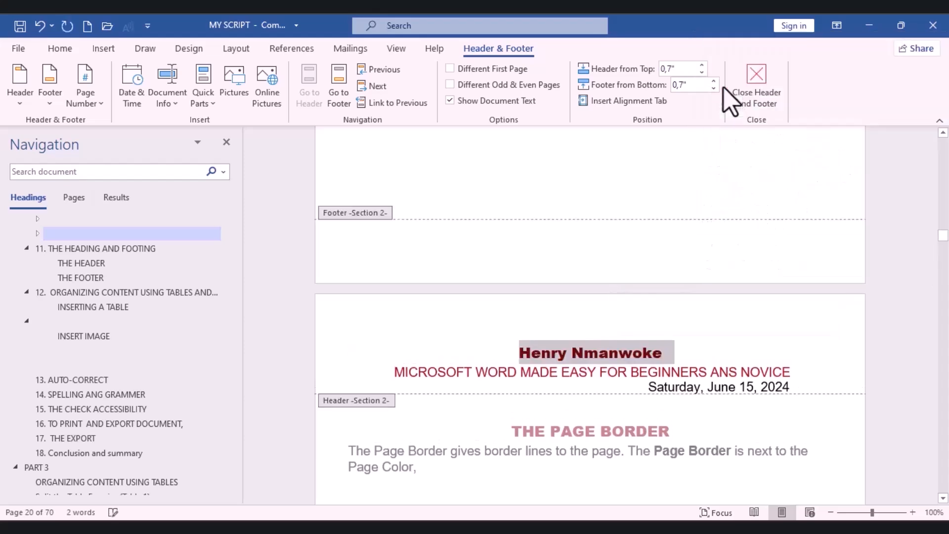
click(754, 96)
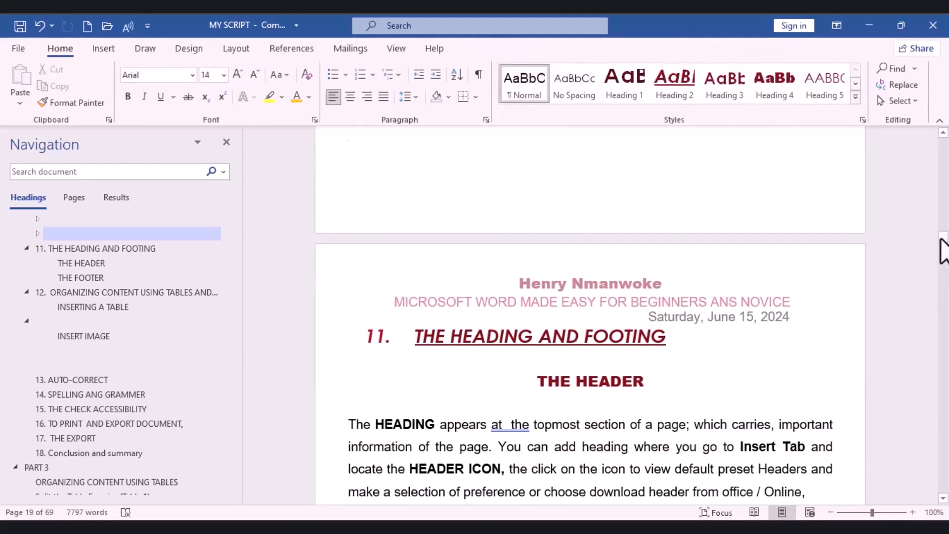
Step: Insert the built-in Facet (Even Page) footer from the page containing THE FOOTER section
drag(943, 251, 944, 249)
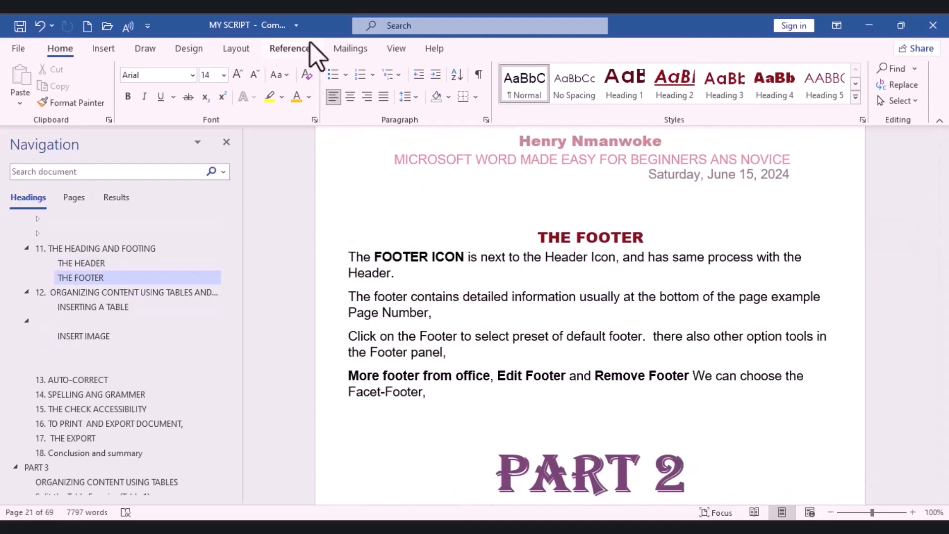
click(103, 48)
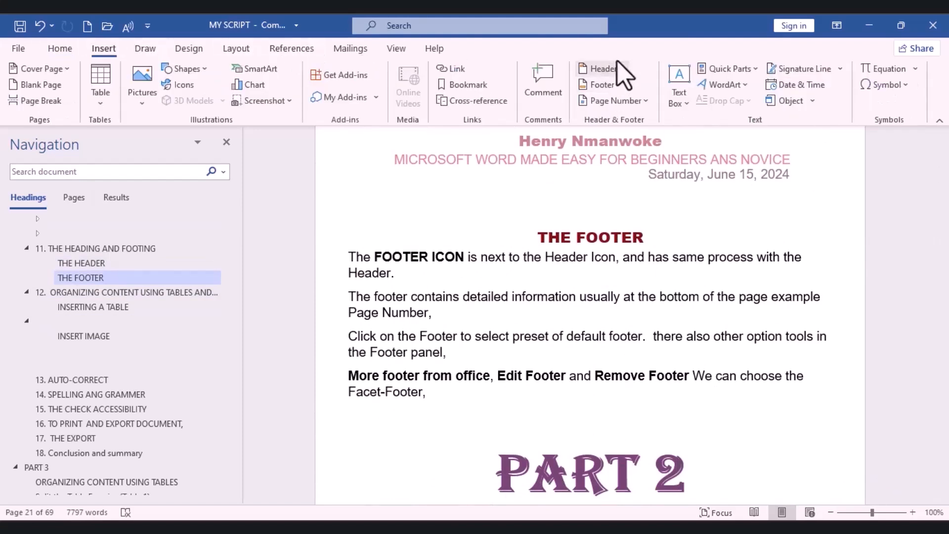
click(604, 84)
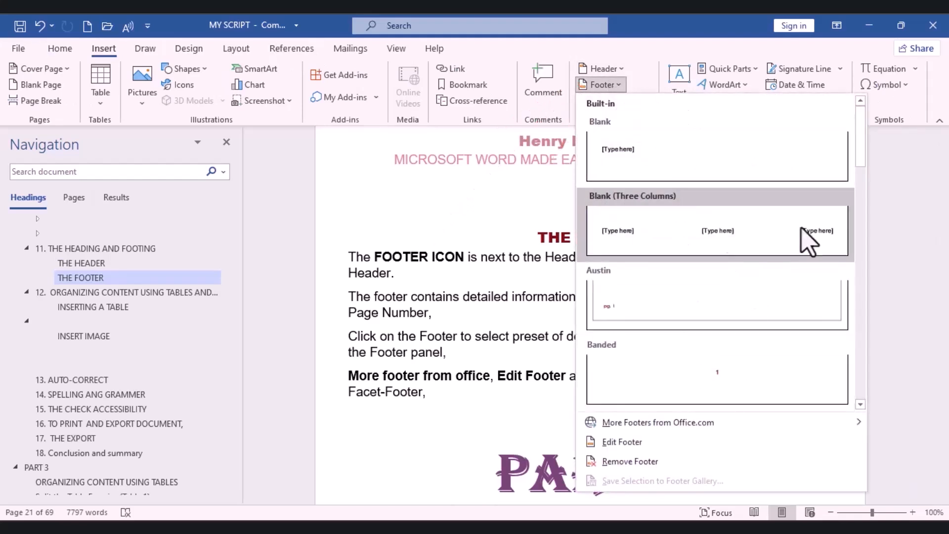
drag(864, 161, 559, 275)
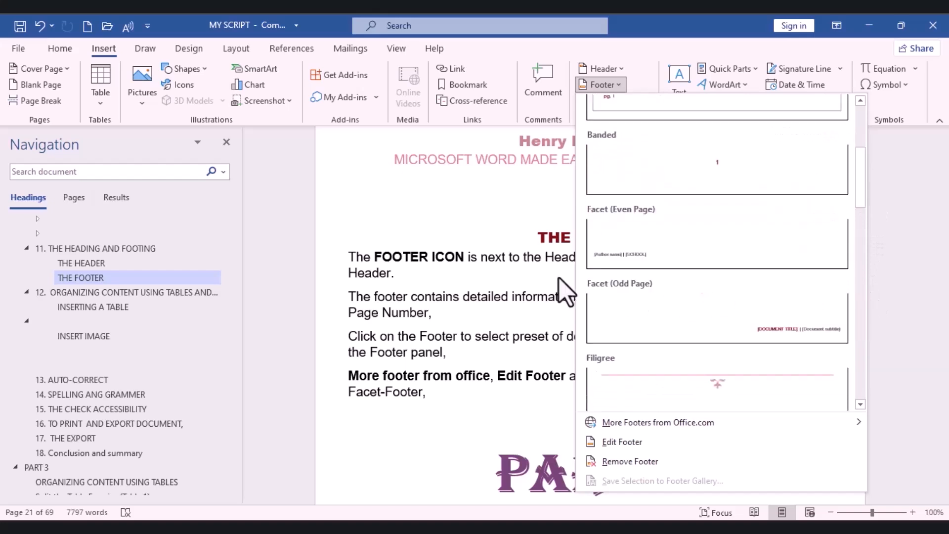
click(652, 237)
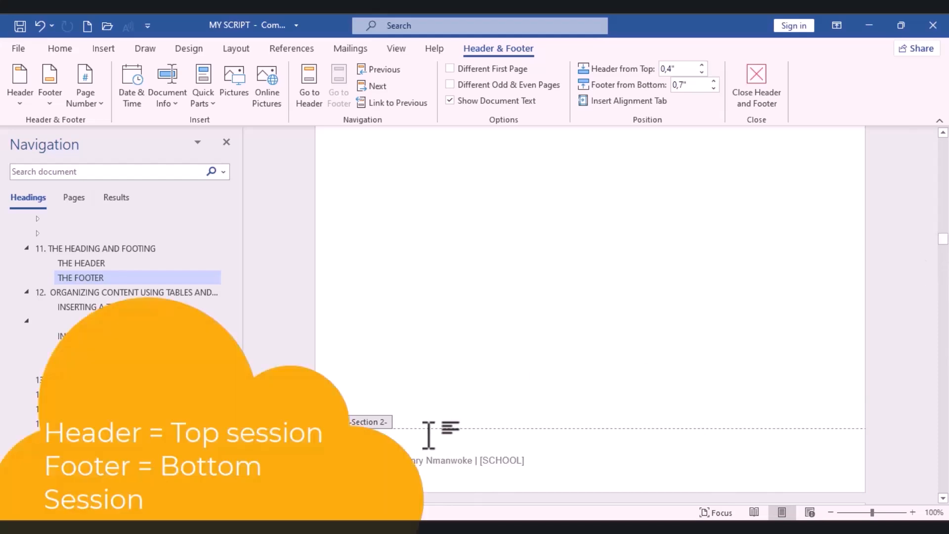
Step: Replace the preset footer's author and school line with "Please Subscribe to my Channel , Share and also Like"
click(458, 466)
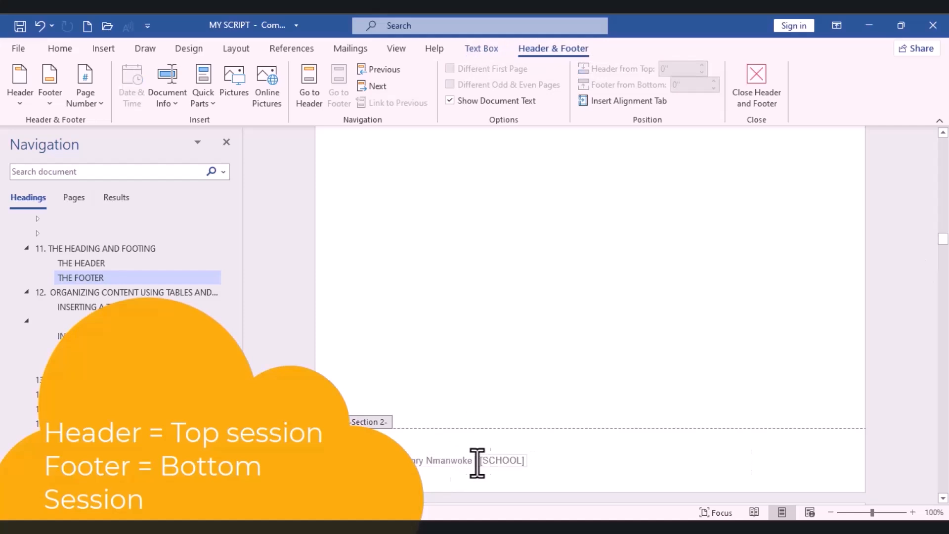
triple_click(467, 461)
key(Delete)
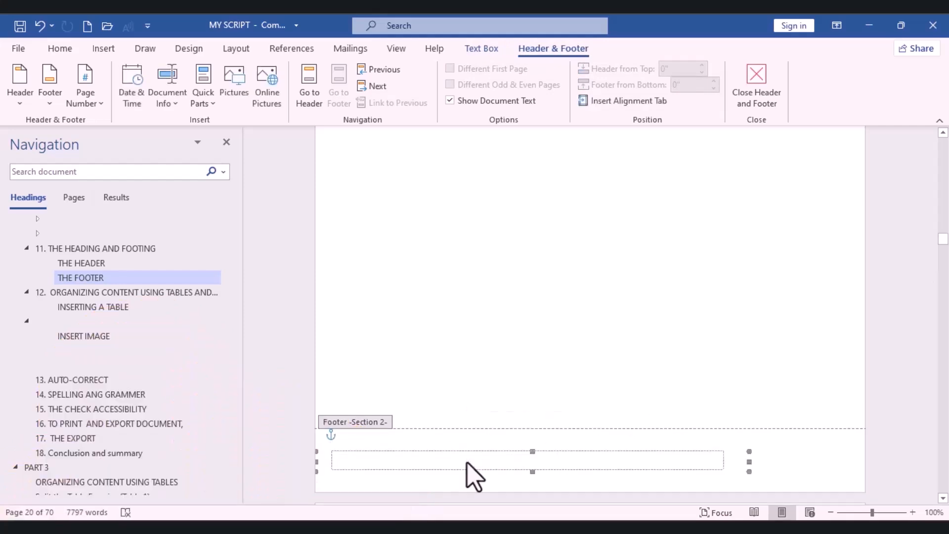
text(Please )
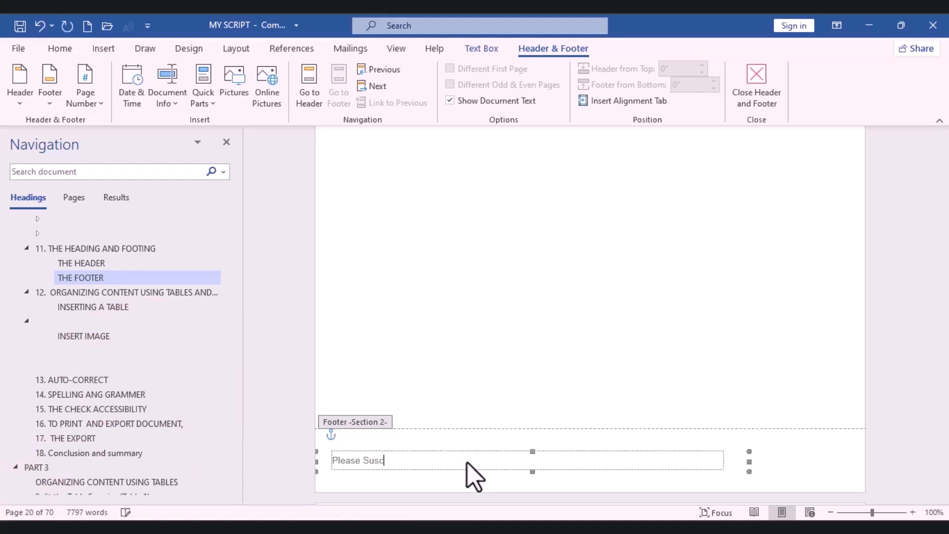
text(Subs)
key(BackSpace)
text(bscribe to my Channel , Share and also Like)
click(808, 477)
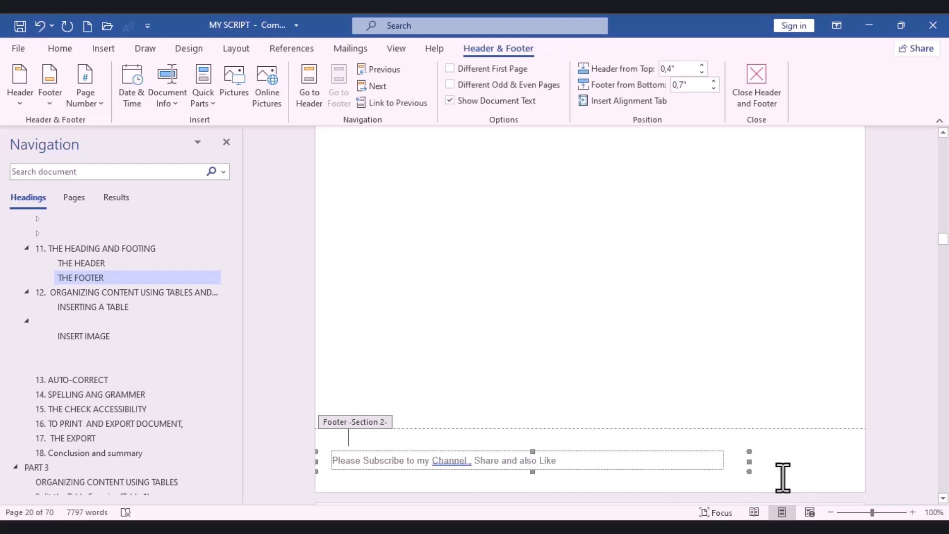
Step: Reopen the footer and remove the extra space before the comma after "Channel"
key(ctrl+z)
double_click(500, 255)
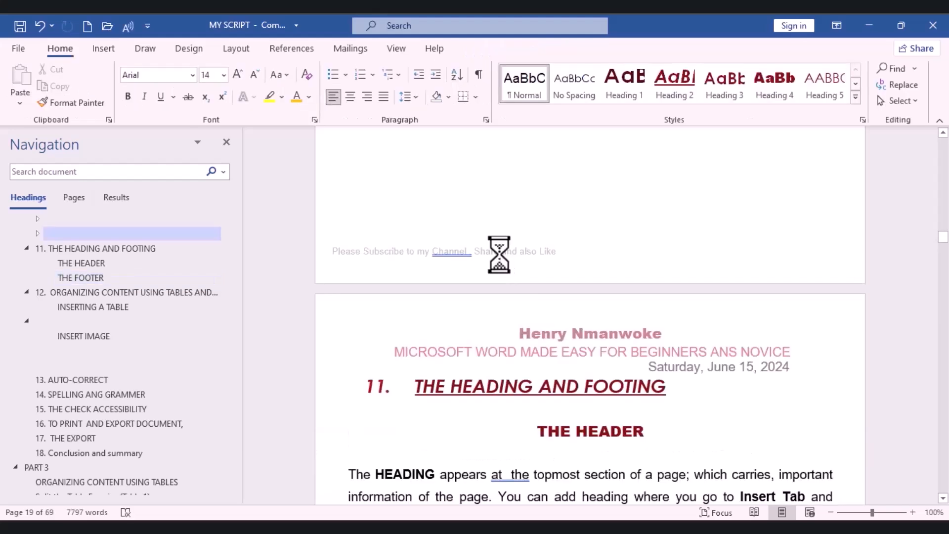
click(459, 259)
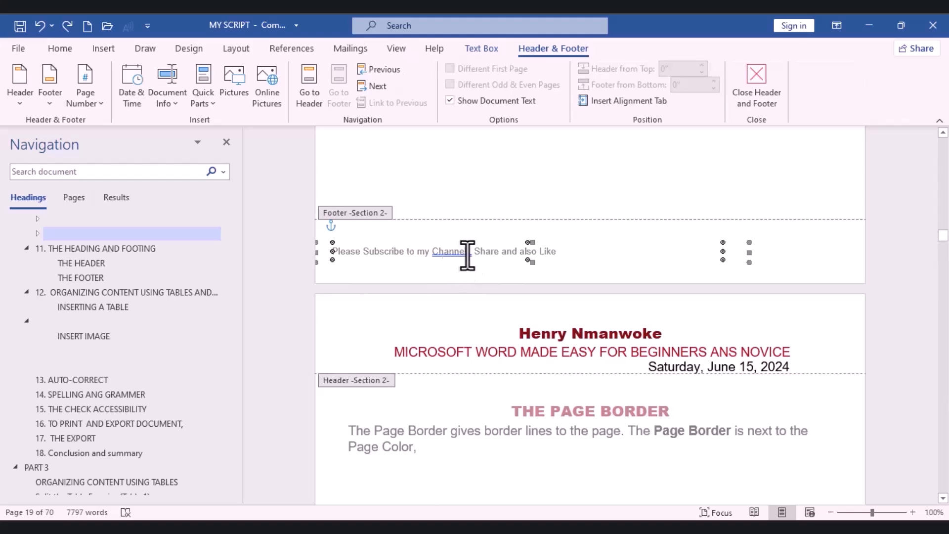
right_click(467, 260)
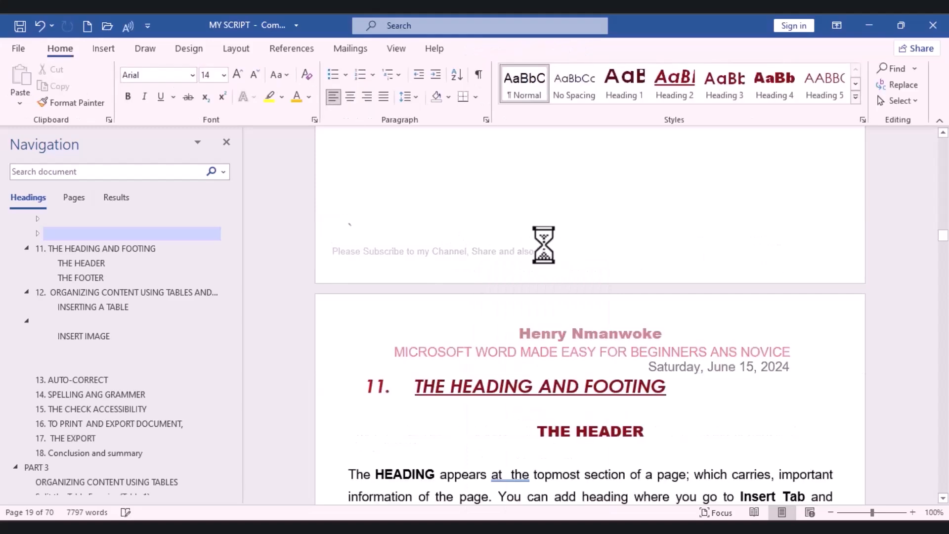
Step: Insert a Plain Number 3 page number at the bottom of the page in the Section 2 footer
double_click(542, 247)
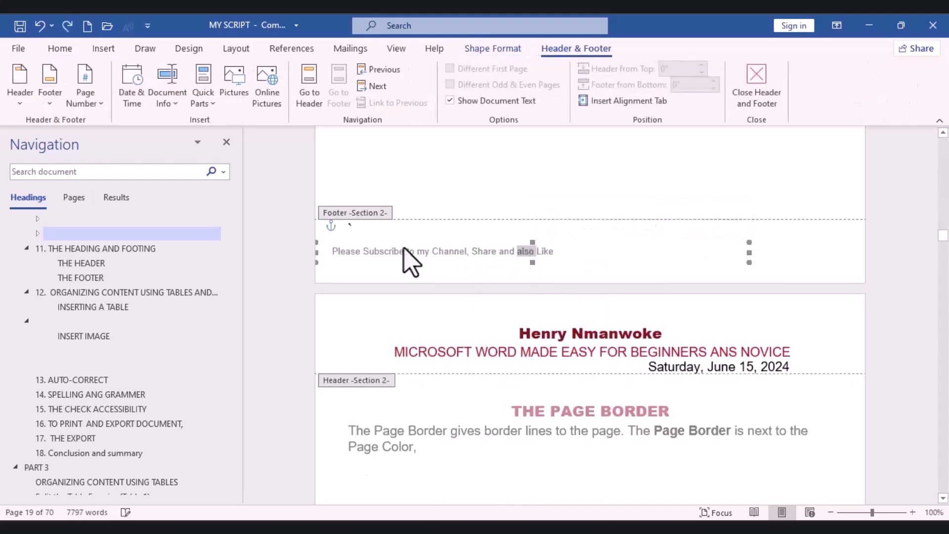
click(93, 87)
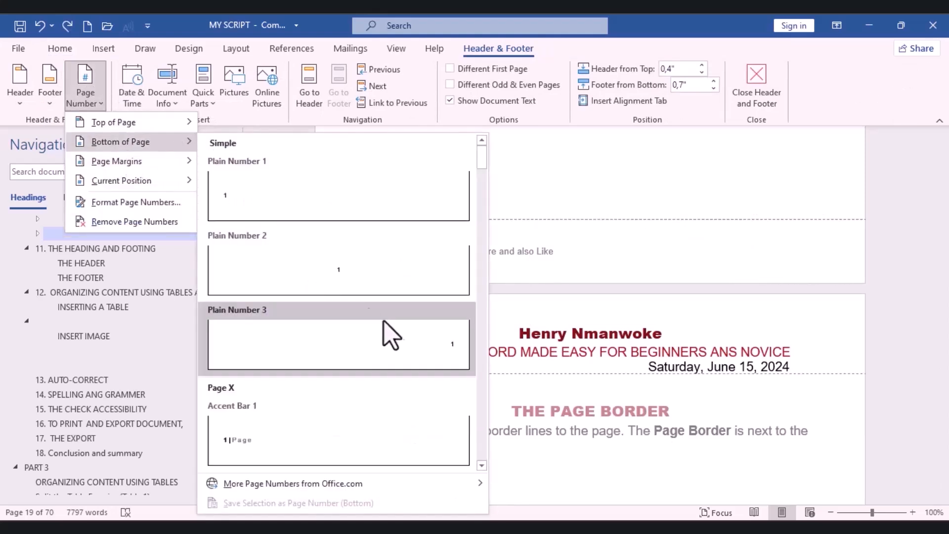
click(419, 357)
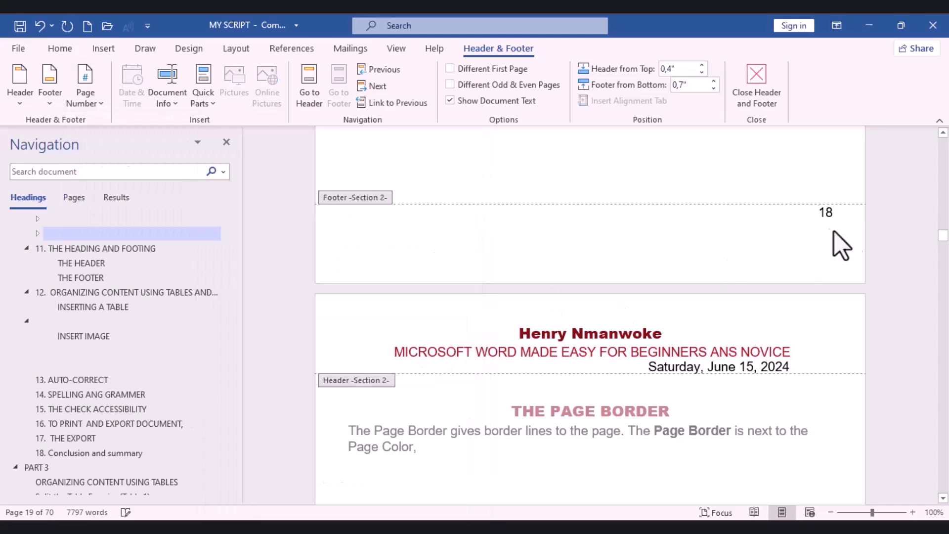
Step: Insert the Document Title property into the footer below the page number
drag(943, 236, 944, 247)
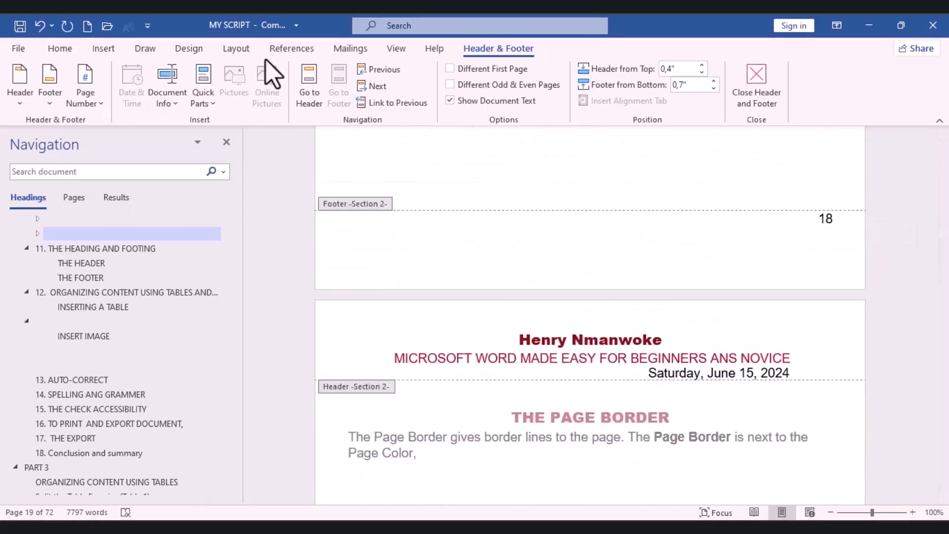
click(171, 104)
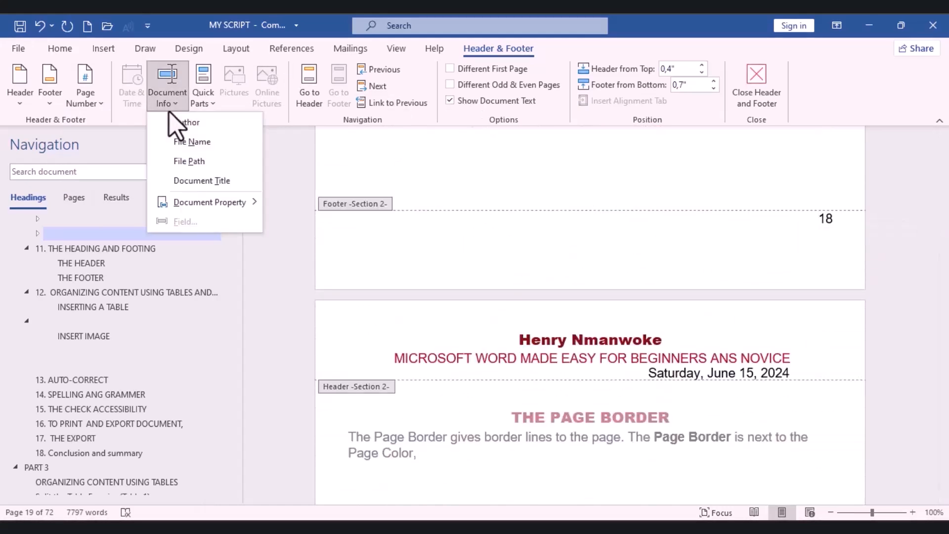
click(206, 181)
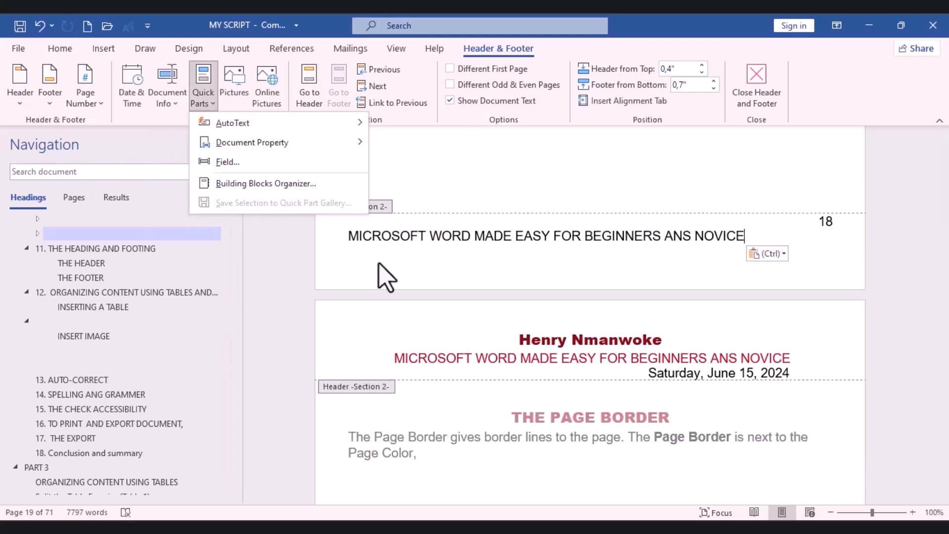
Step: Replace the document title in the footer with the line "Please Subscribe, Like and Share this Video."
click(378, 261)
double_click(438, 242)
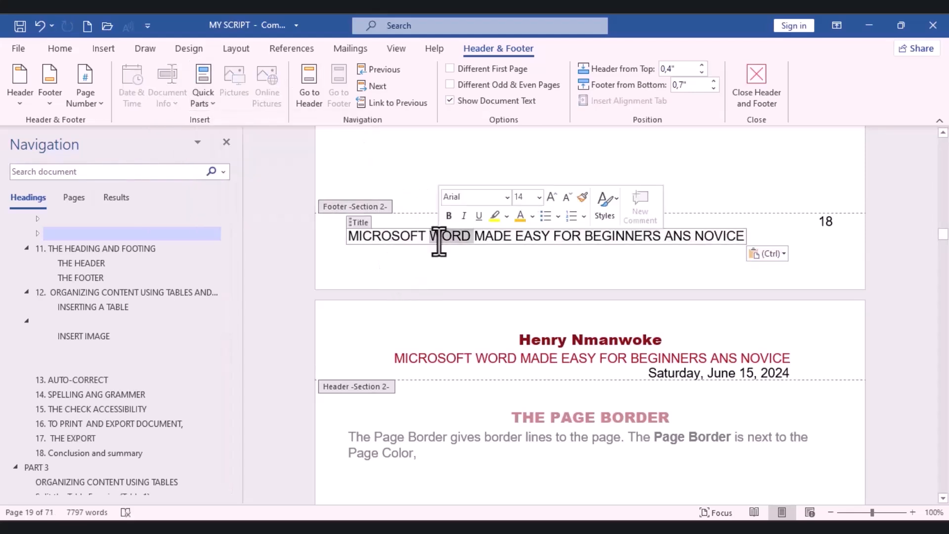
click(744, 240)
key(BackSpace)
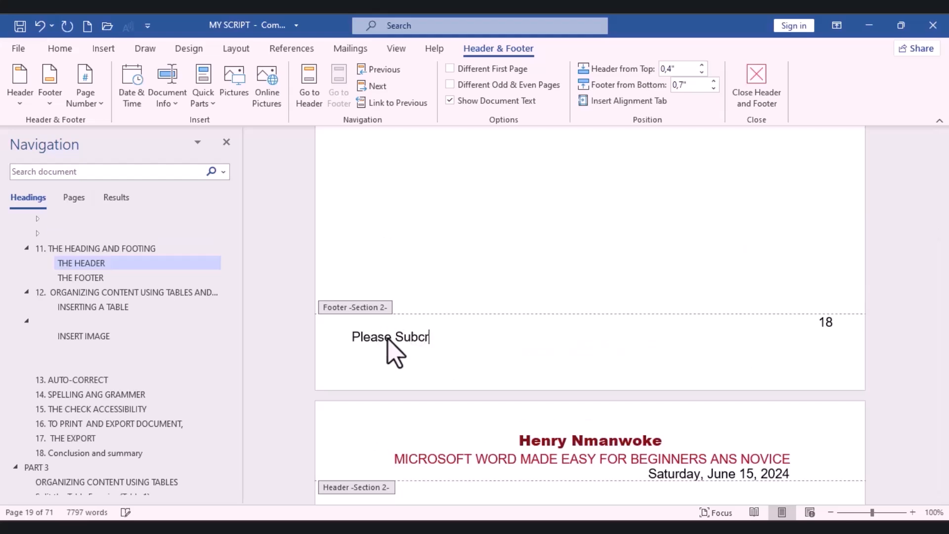
text(scribe, Like and Share this Video.)
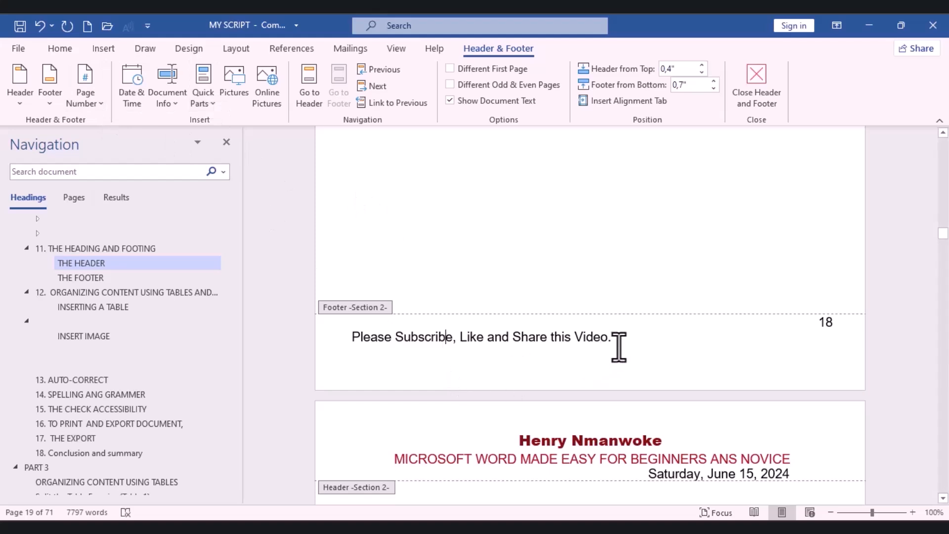
Step: Insert the document's file name on a new line below the subscribe message in the footer
key(Return)
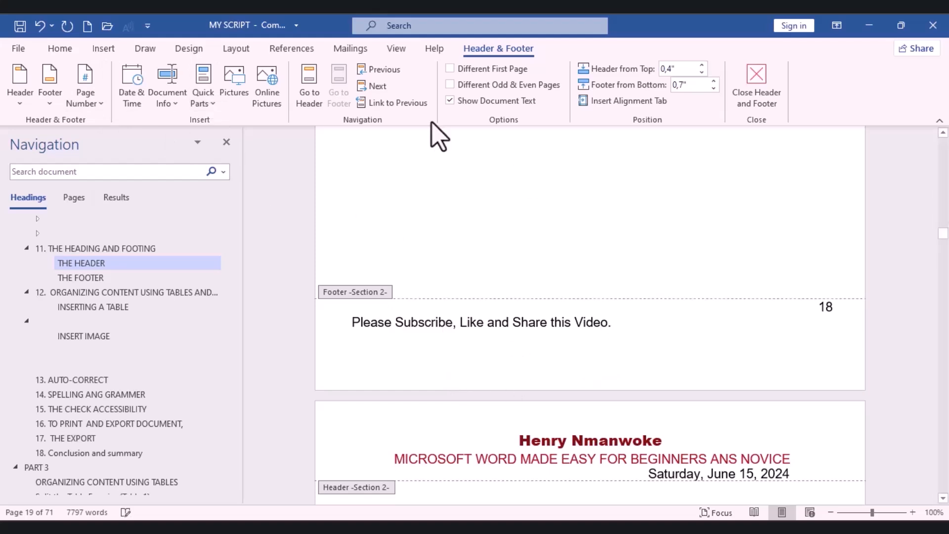
click(164, 101)
click(203, 144)
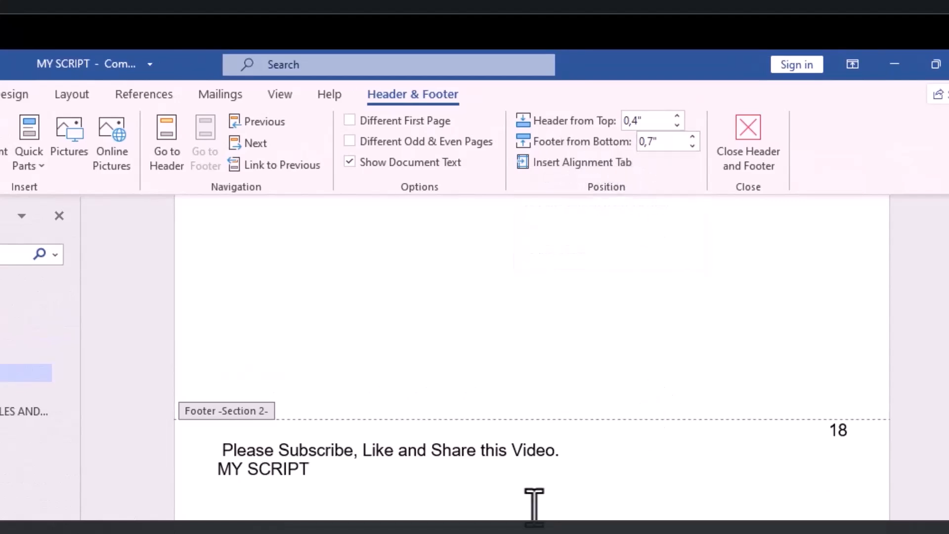
Step: Set the footer's distance from the bottom to 0,3" and close header and footer editing
click(693, 145)
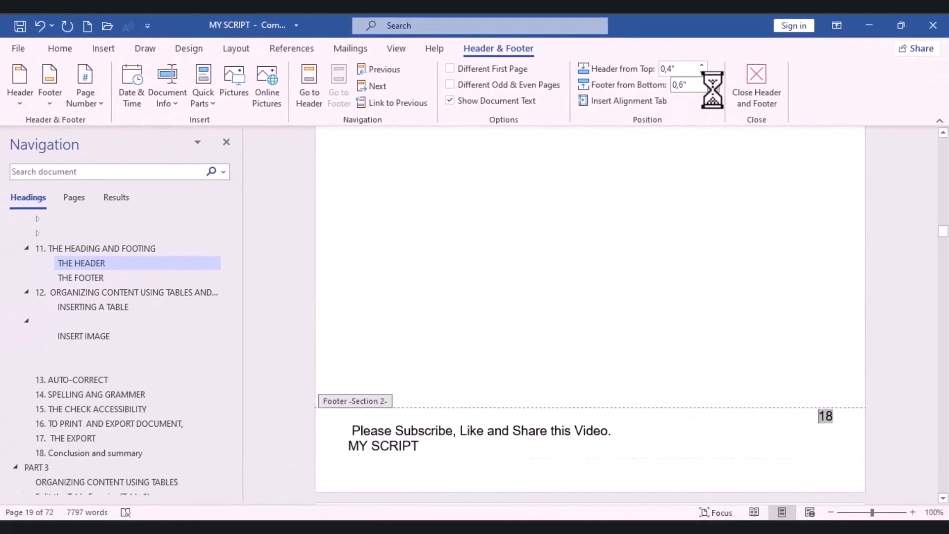
click(693, 145)
click(713, 89)
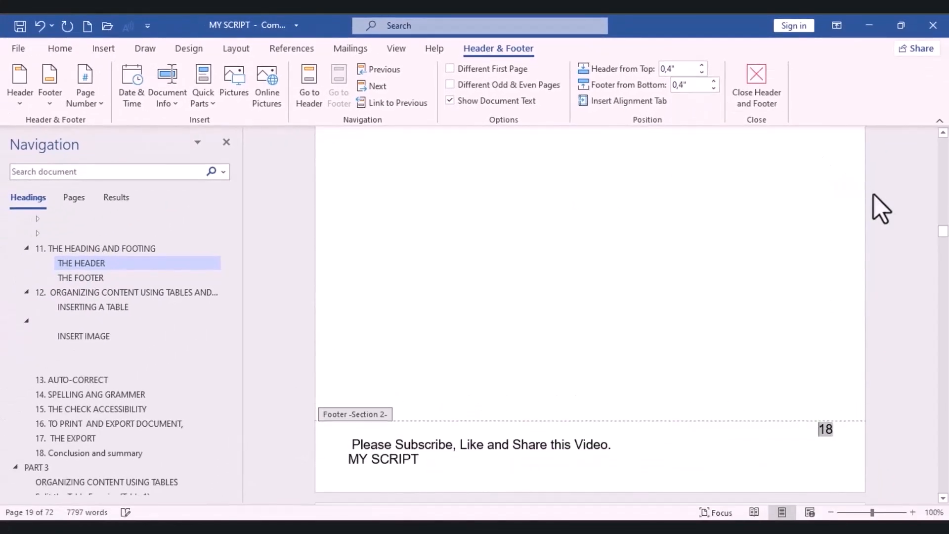
drag(943, 243, 943, 236)
click(714, 89)
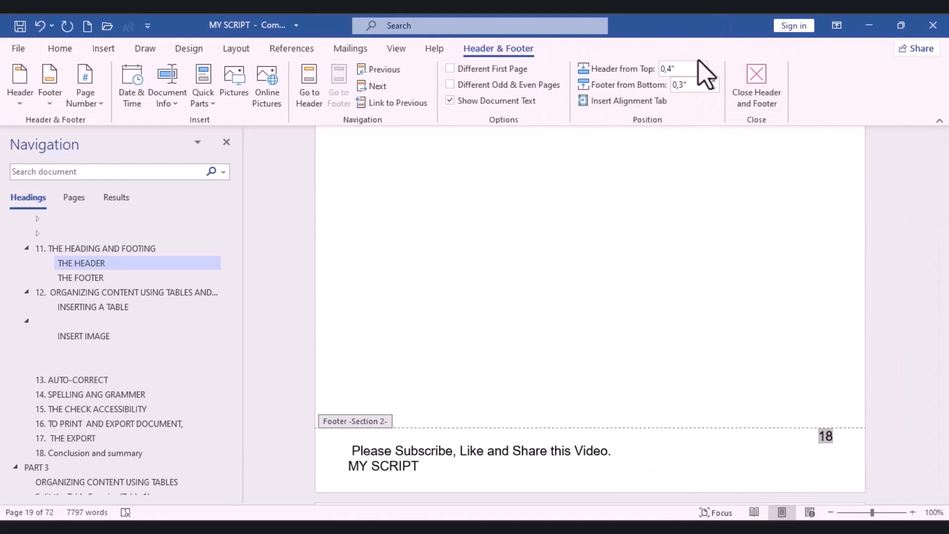
click(762, 91)
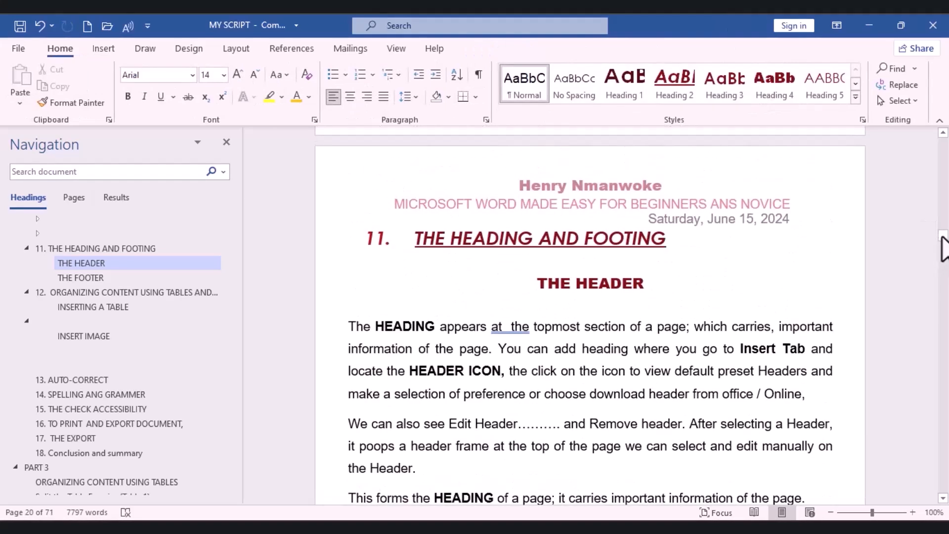
Step: Reopen the footer, colour the "Please Subscribe, Like and Share this Video." line red from the theme colours and enlarge it to size 18
drag(945, 248, 944, 249)
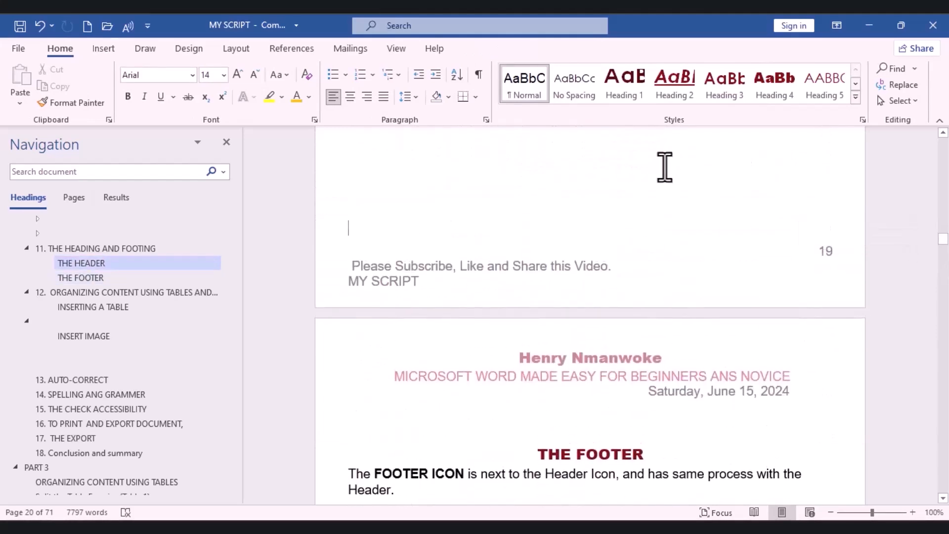
double_click(437, 268)
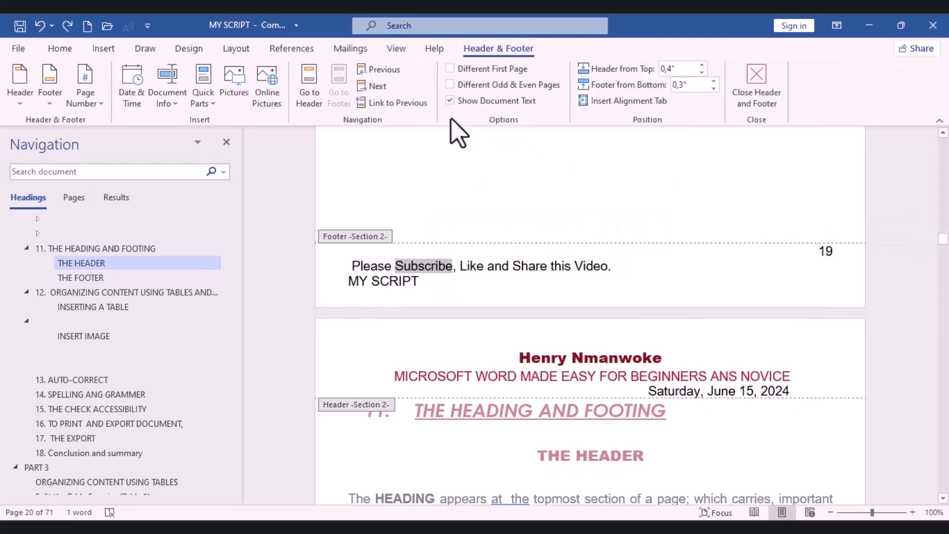
triple_click(410, 281)
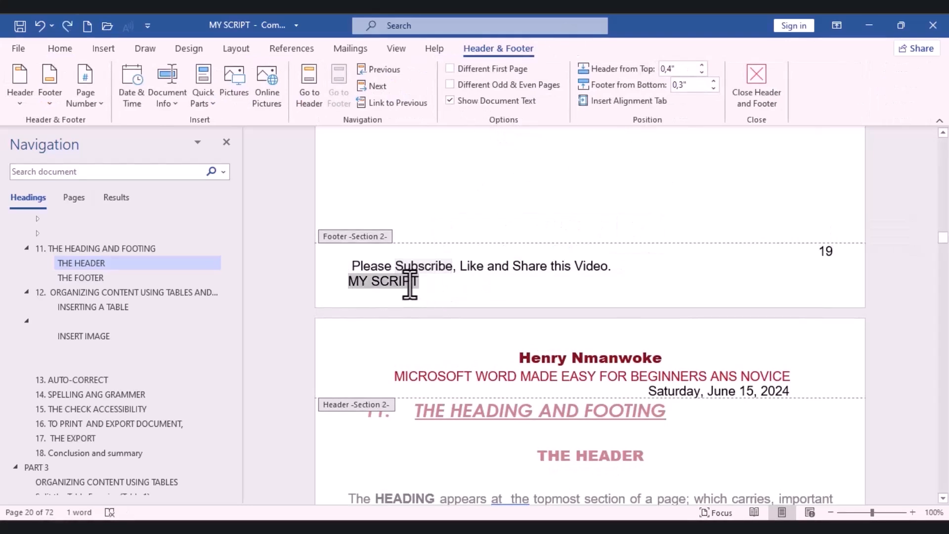
click(532, 277)
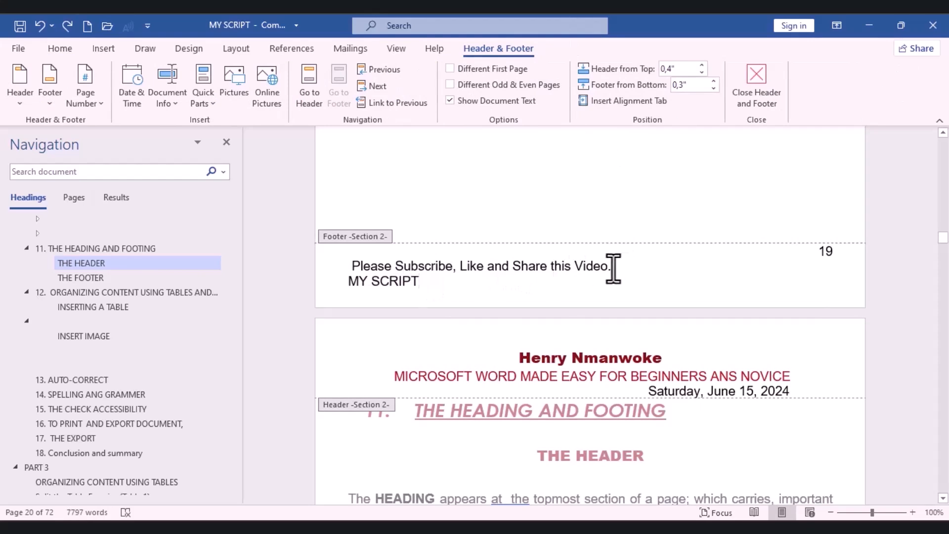
double_click(359, 265)
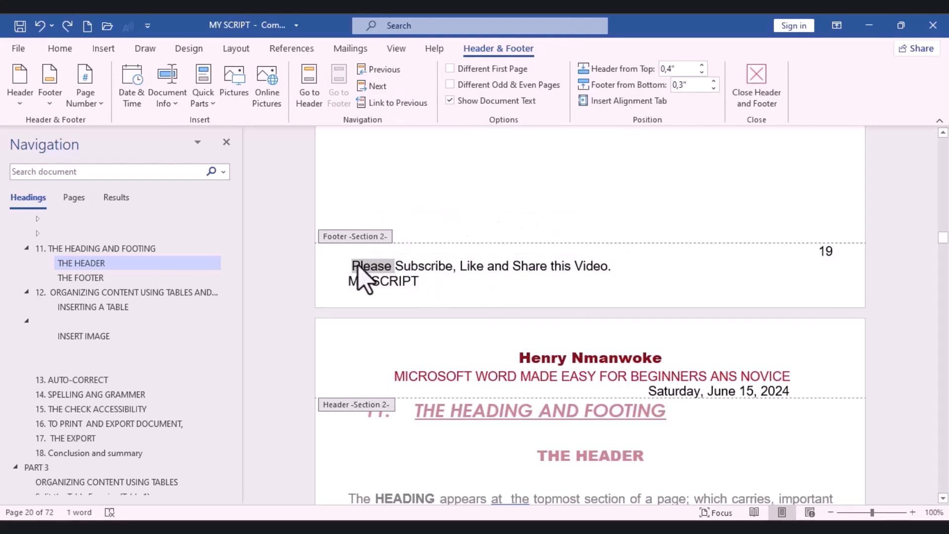
triple_click(359, 267)
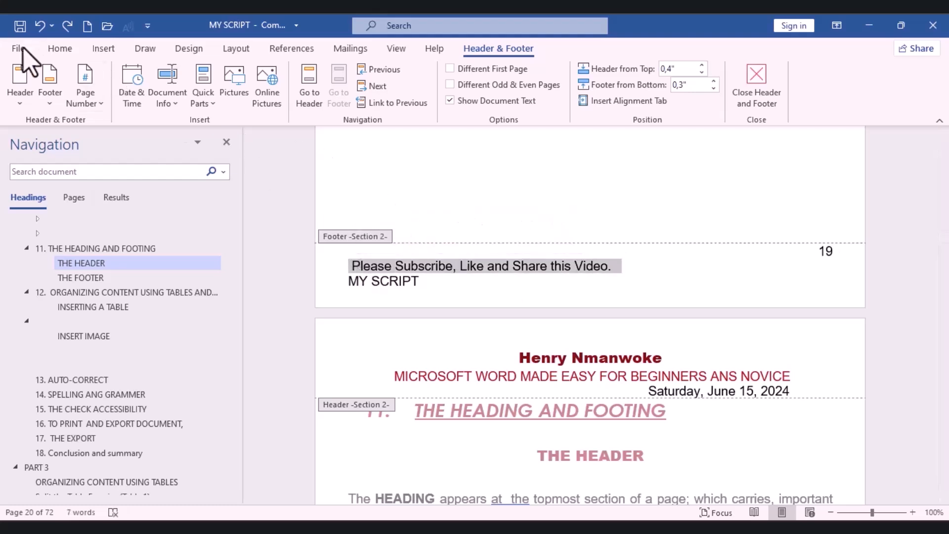
click(60, 48)
click(309, 97)
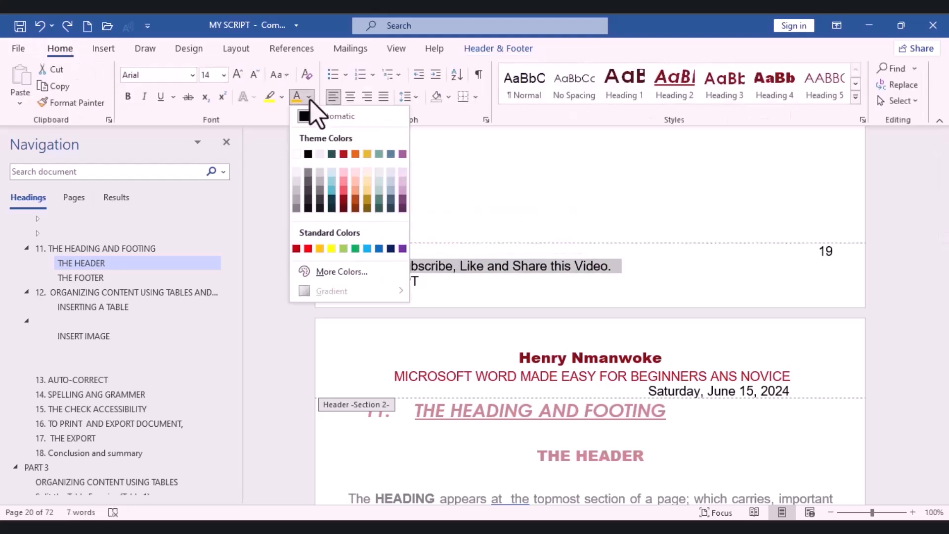
click(344, 155)
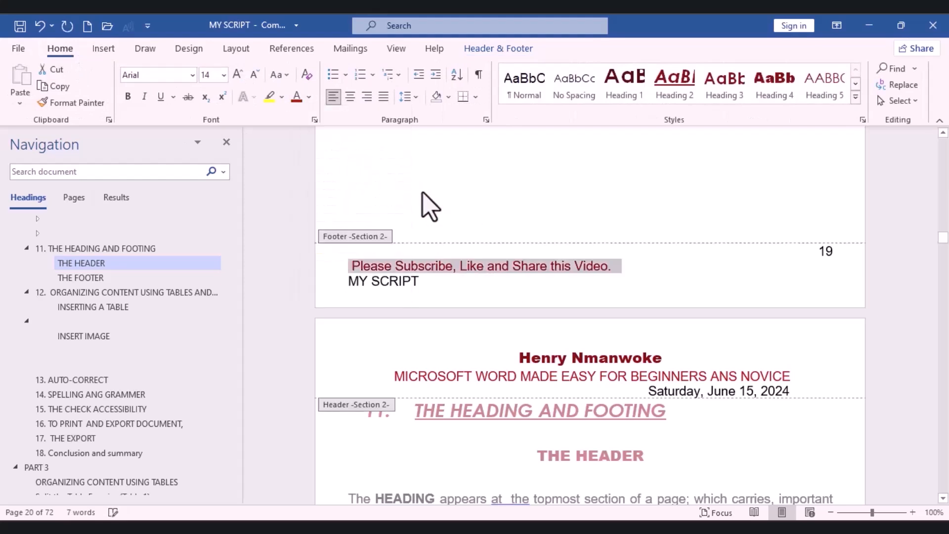
click(239, 74)
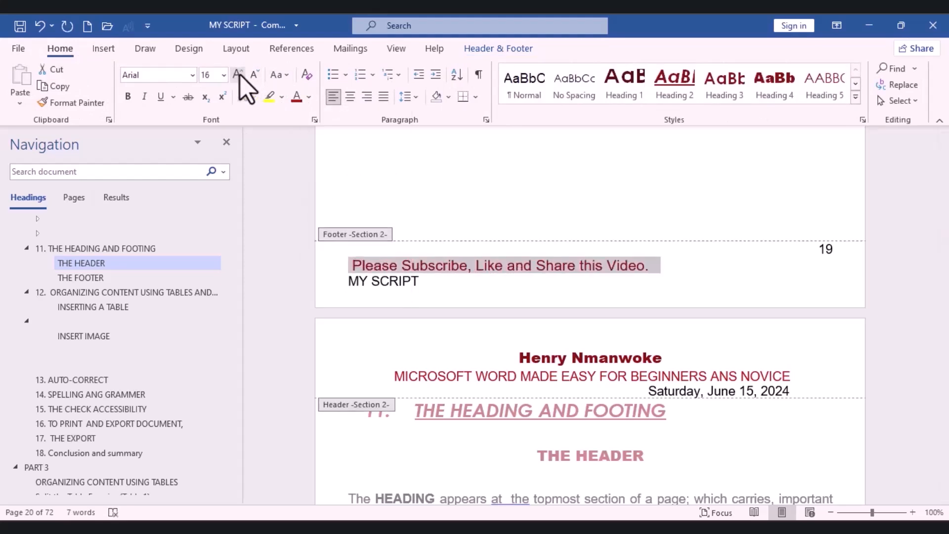
click(239, 74)
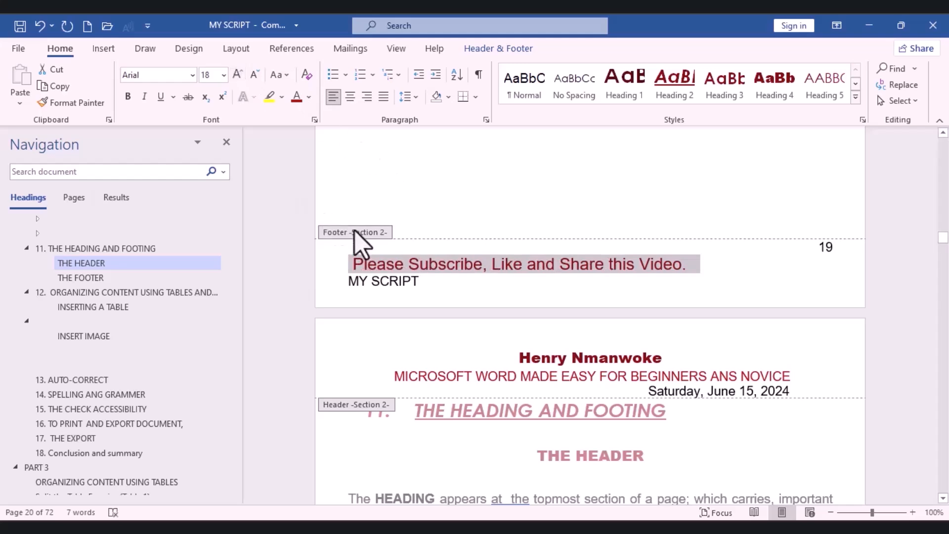
Step: Centre the MY SCRIPT line in the footer and return to the header and footer options
triple_click(371, 282)
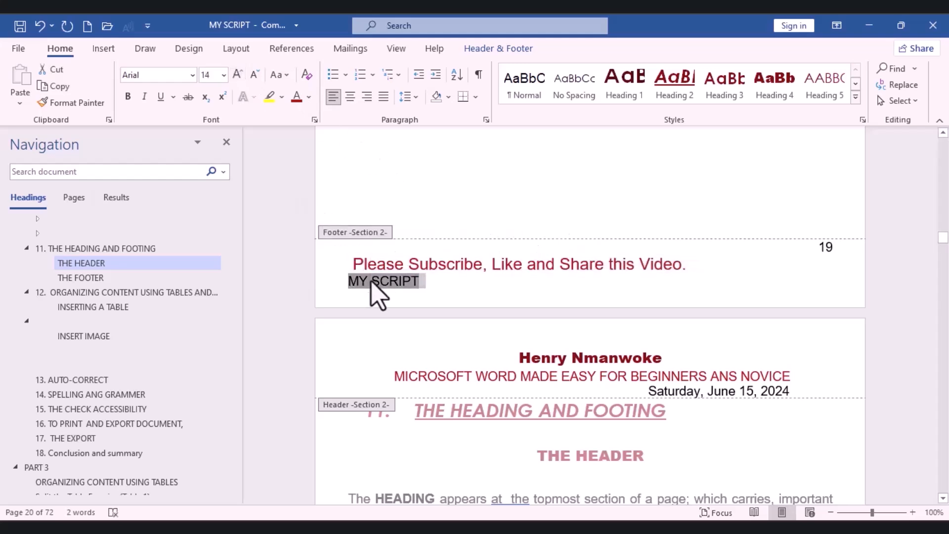
click(350, 97)
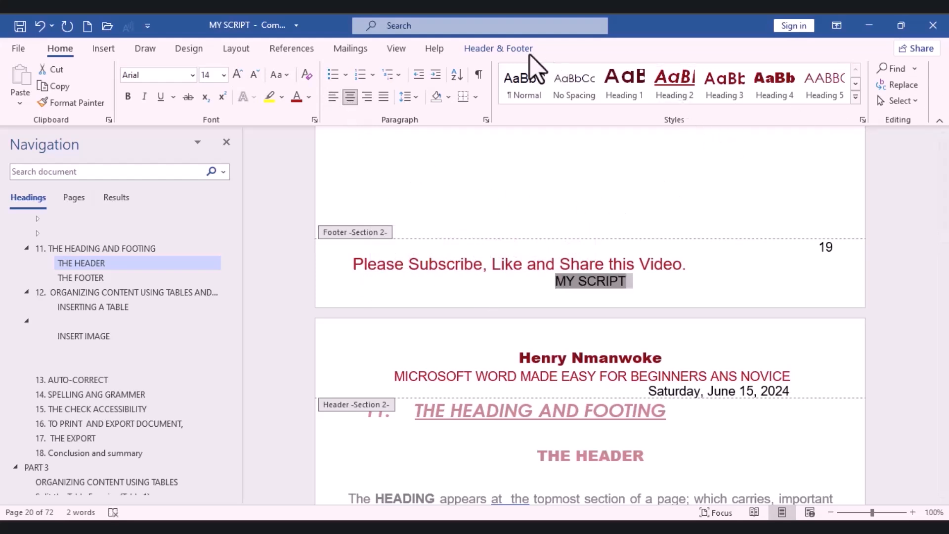
click(503, 49)
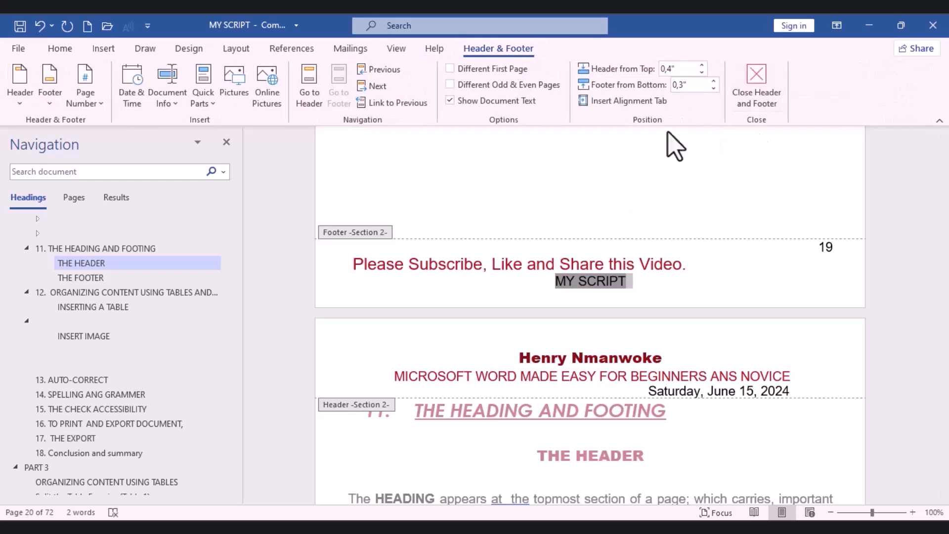
Step: Close header and footer editing
click(752, 83)
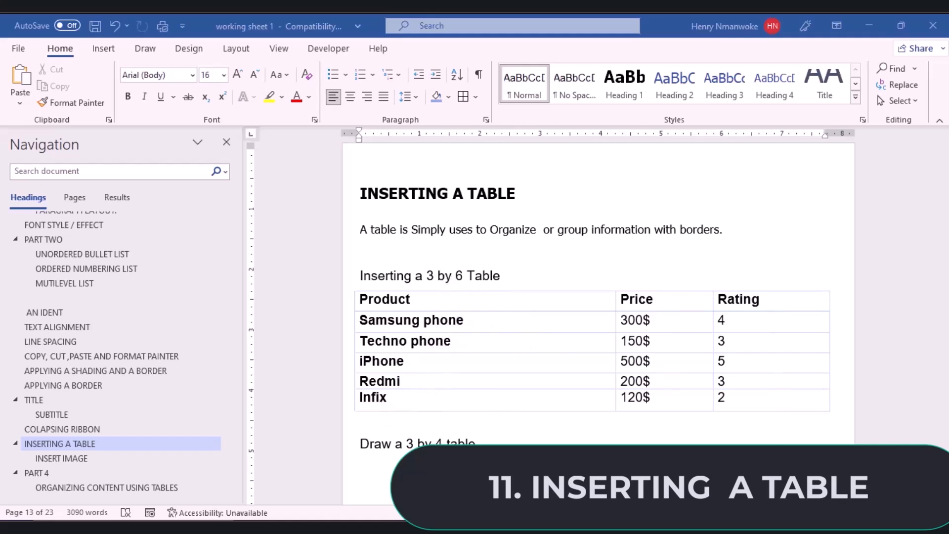
scroll(445, 440, down, 1)
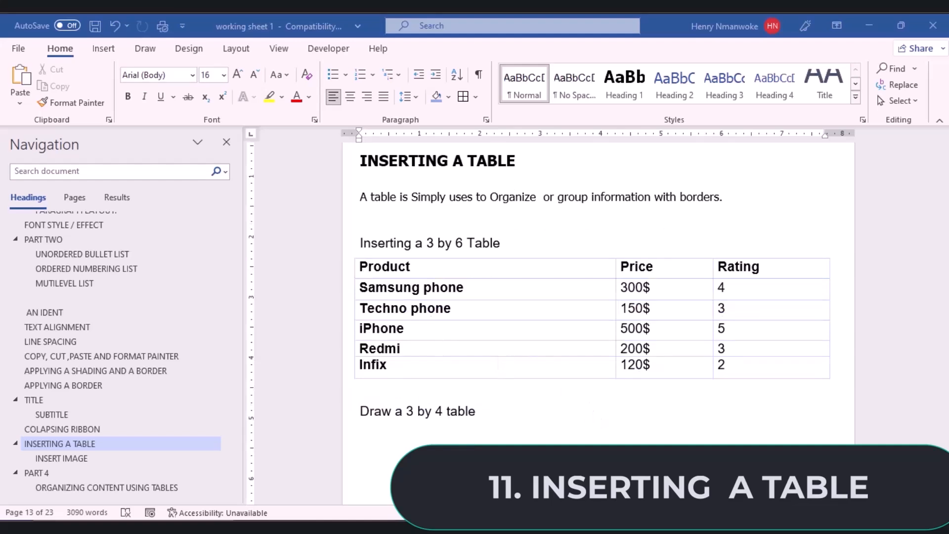
click(101, 51)
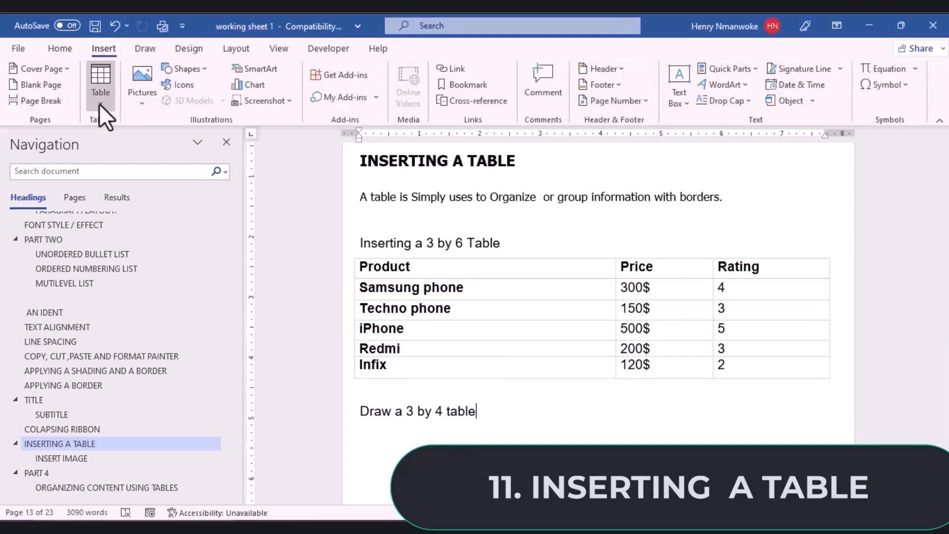
click(99, 103)
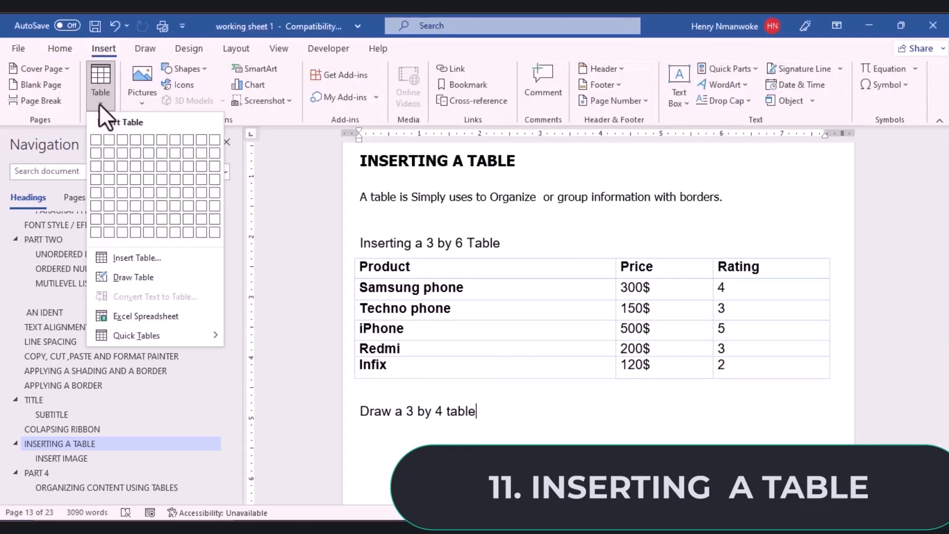
click(111, 221)
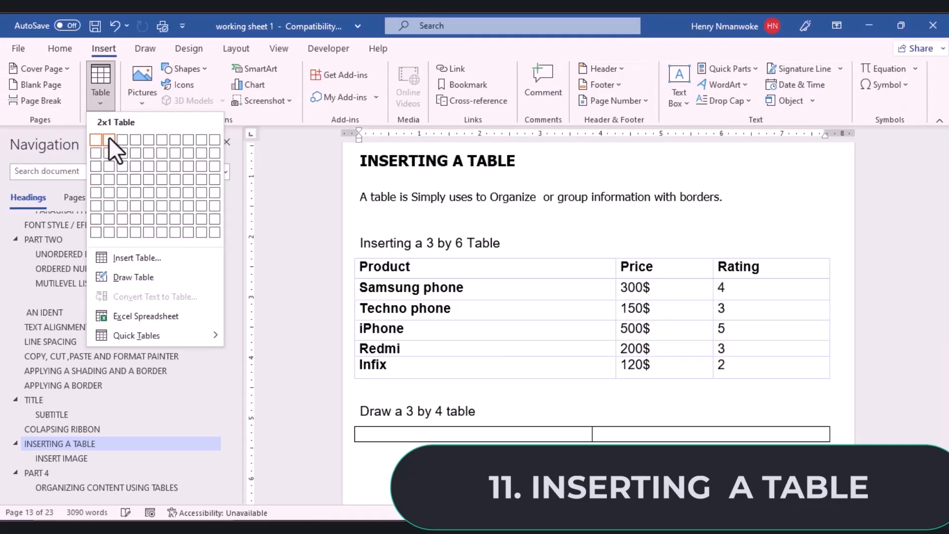
click(929, 435)
drag(942, 340, 943, 344)
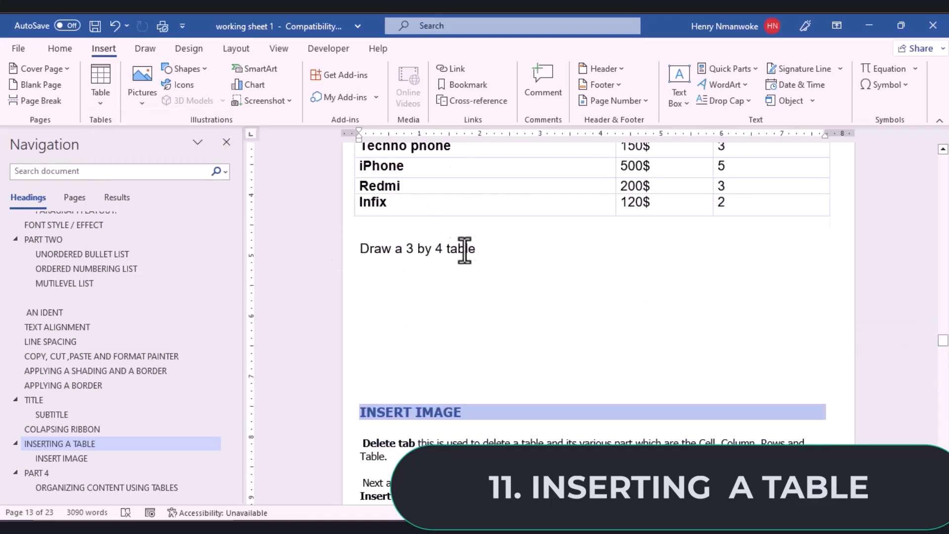
Step: Insert a table of 3 columns by 4 rows on a new line below "Draw a 3 by 4 table" using the size grid
key(Return)
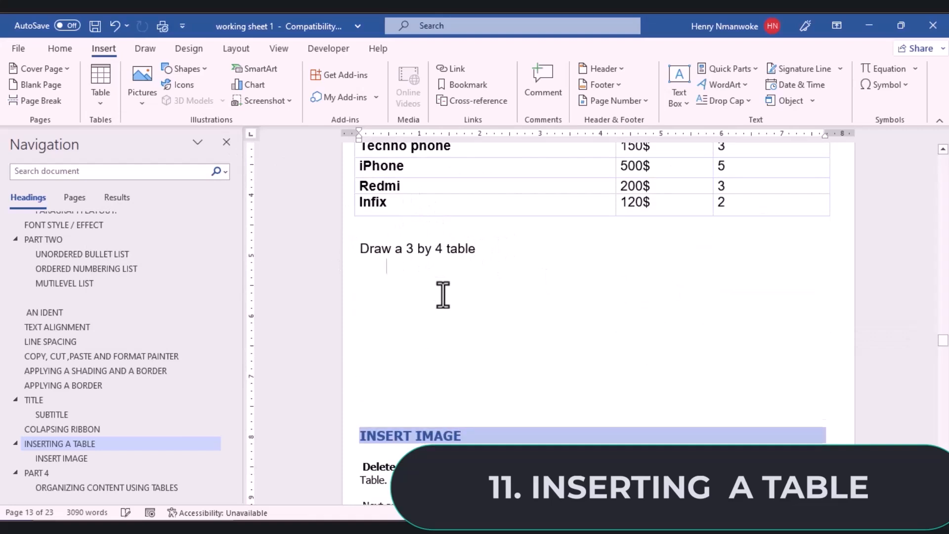
click(105, 99)
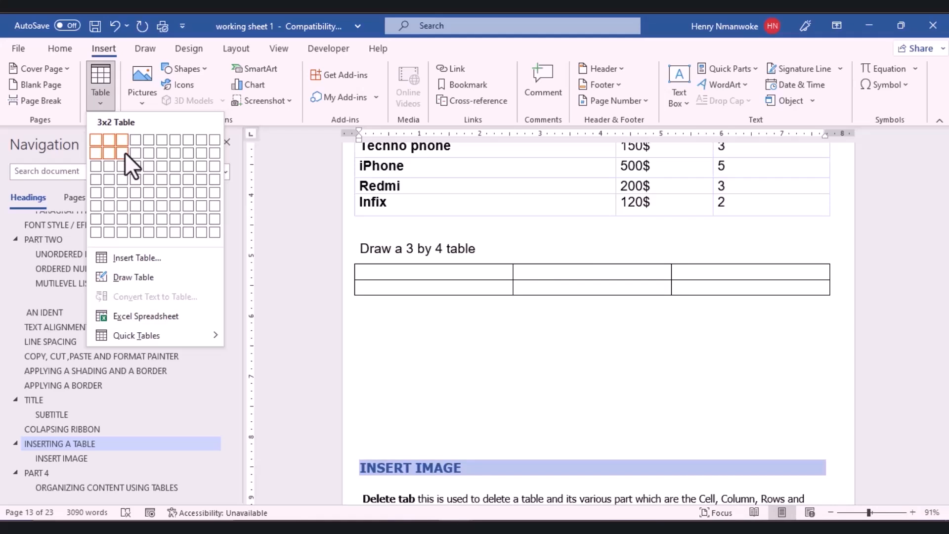
click(121, 178)
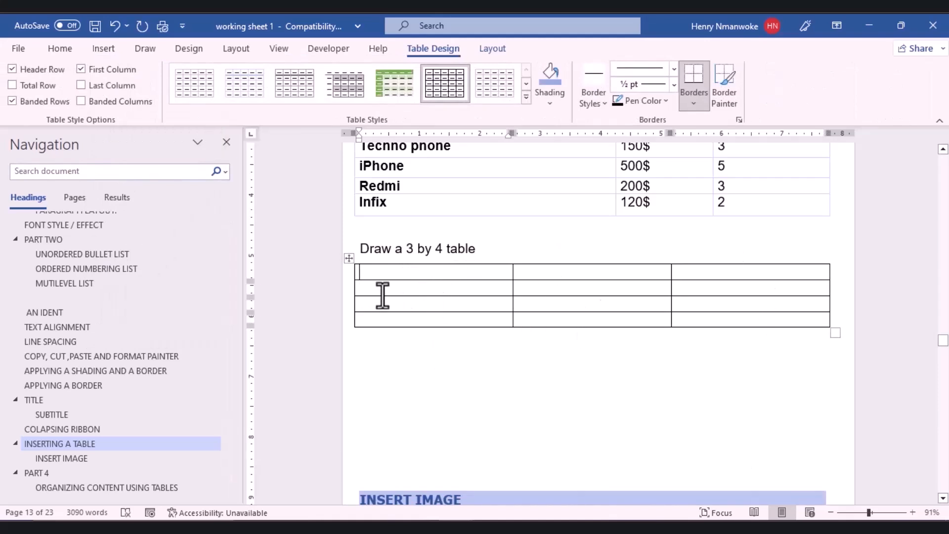
Step: Below the new table, start another one through the Insert Table dialog with 3 columns and 4 rows
click(383, 359)
click(96, 106)
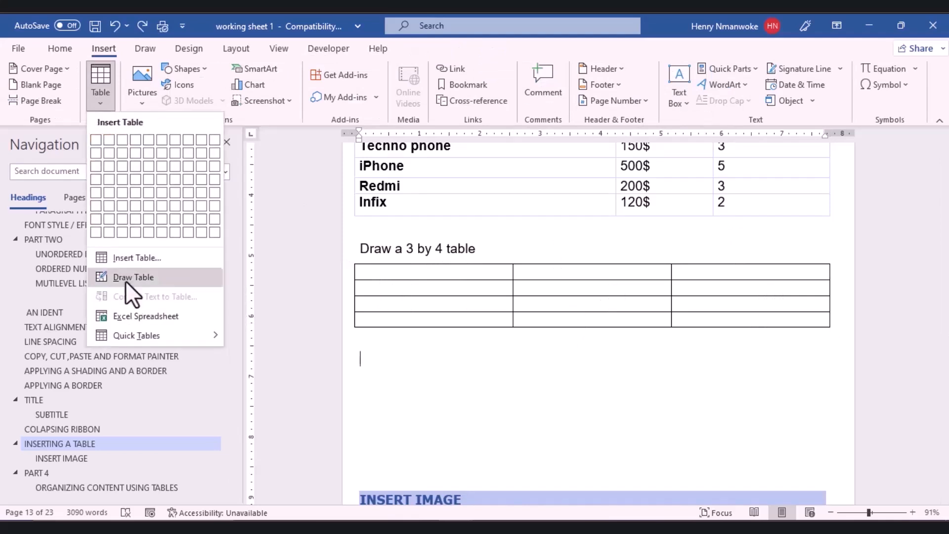
click(126, 257)
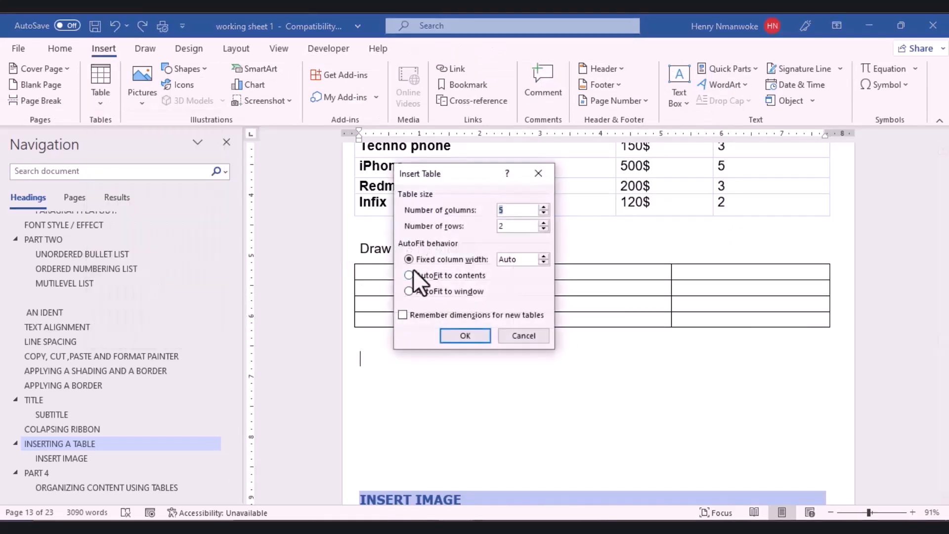
drag(452, 170, 533, 206)
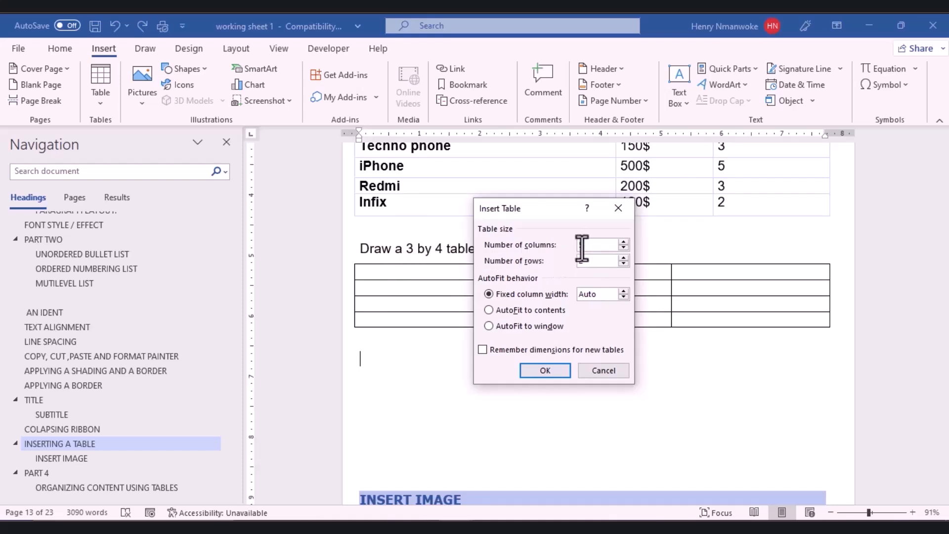
key(BackSpace)
text(3)
key(BackSpace)
text(4)
Step: Set the AutoFit behavior to AutoFit to window and insert the table
click(624, 292)
click(624, 298)
click(624, 296)
click(624, 295)
click(486, 311)
click(487, 325)
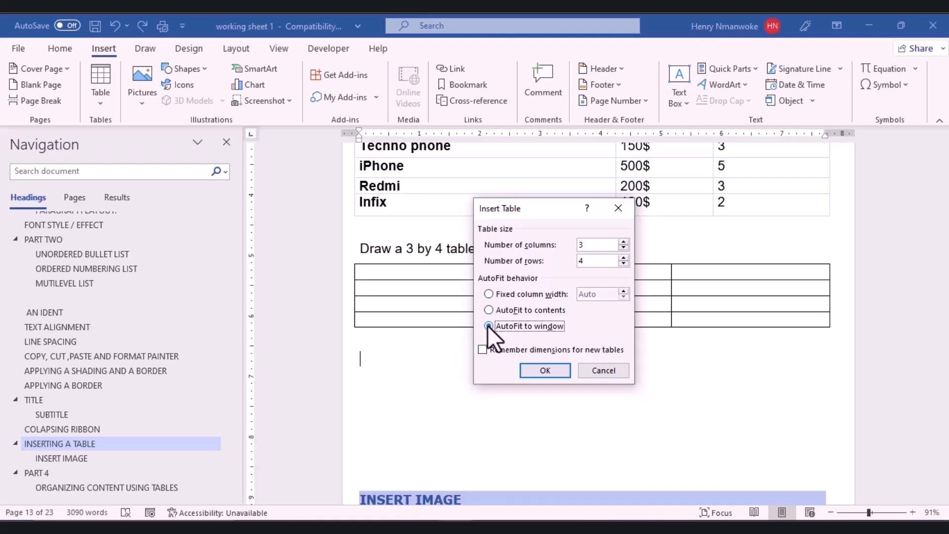
click(530, 372)
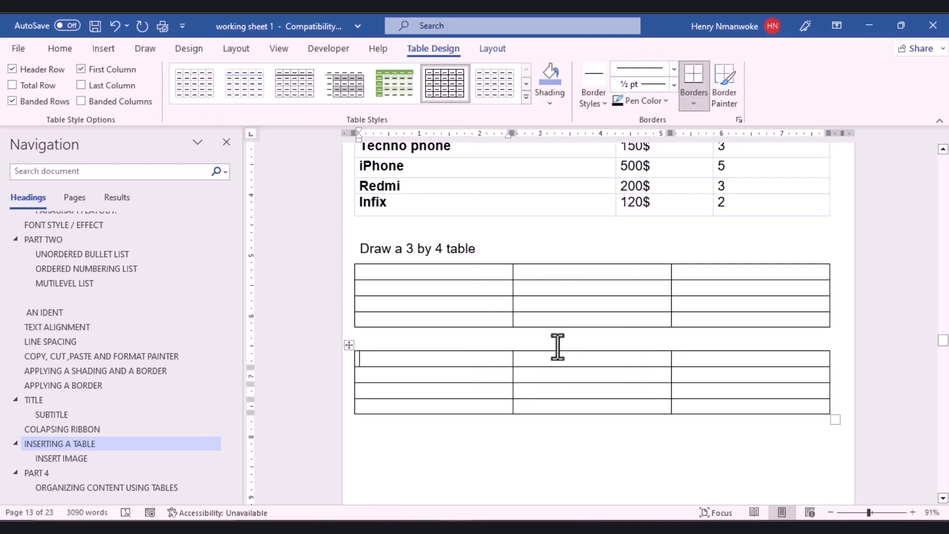
Step: Use Draw Table to draw a single-row table about 4,75" wide and 0,25" high below the second table
click(99, 49)
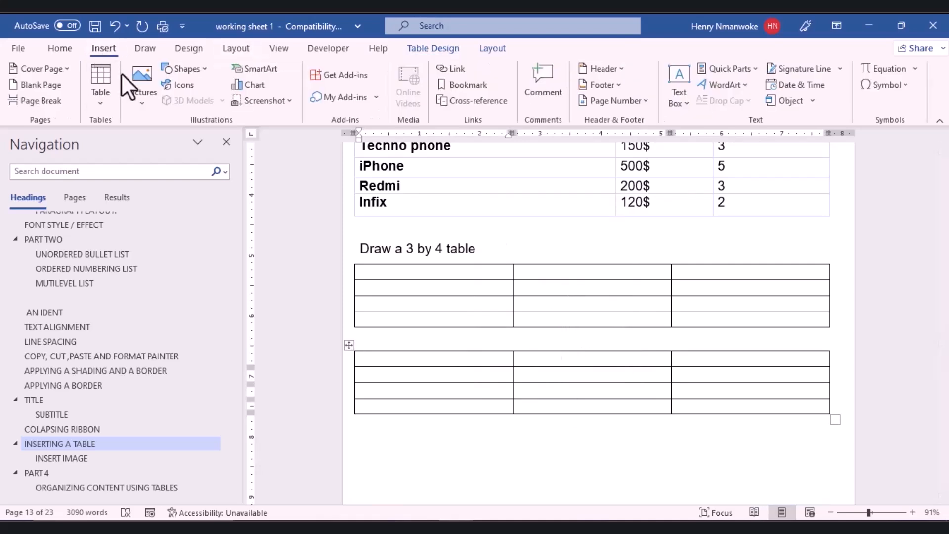
click(93, 102)
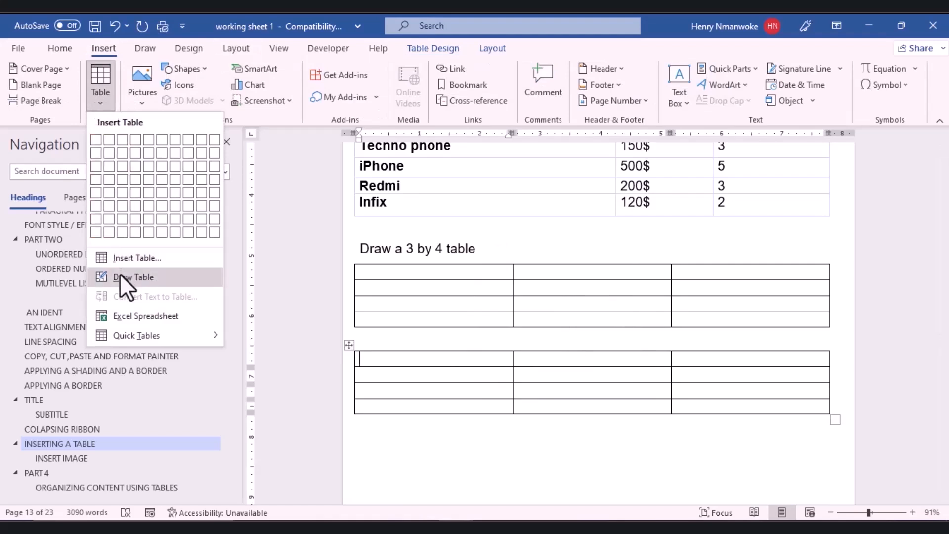
click(133, 278)
scroll(376, 282, down, 3)
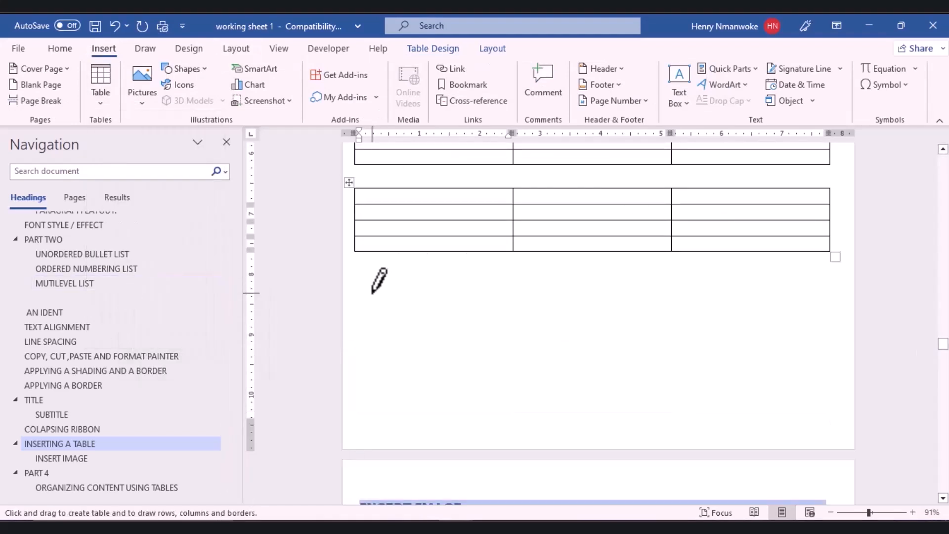
mouse_move(371, 291)
mouse_down()
mouse_move(478, 302)
mouse_move(657, 299)
mouse_up()
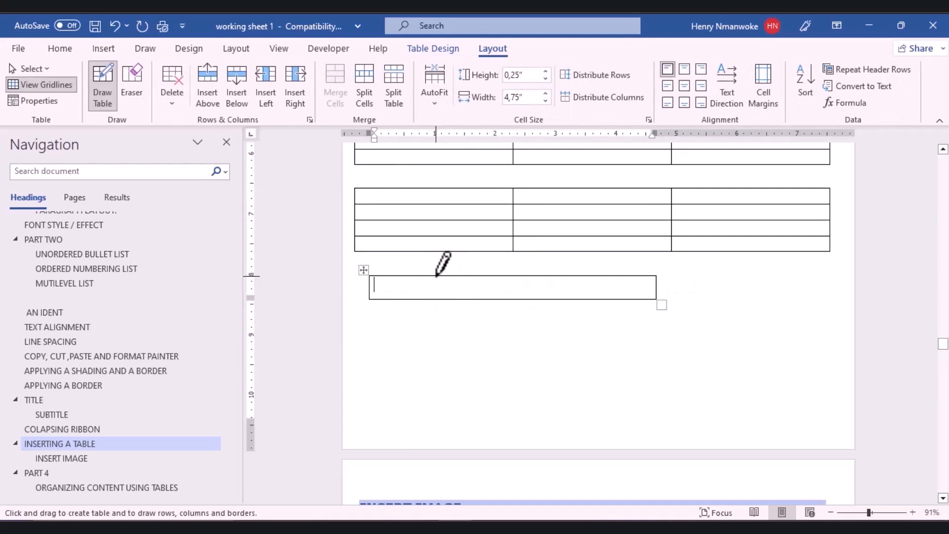
Step: Divide the drawn table into four cells with three vertical lines and undo the extra cell drawn beyond its right edge
drag(435, 290, 436, 305)
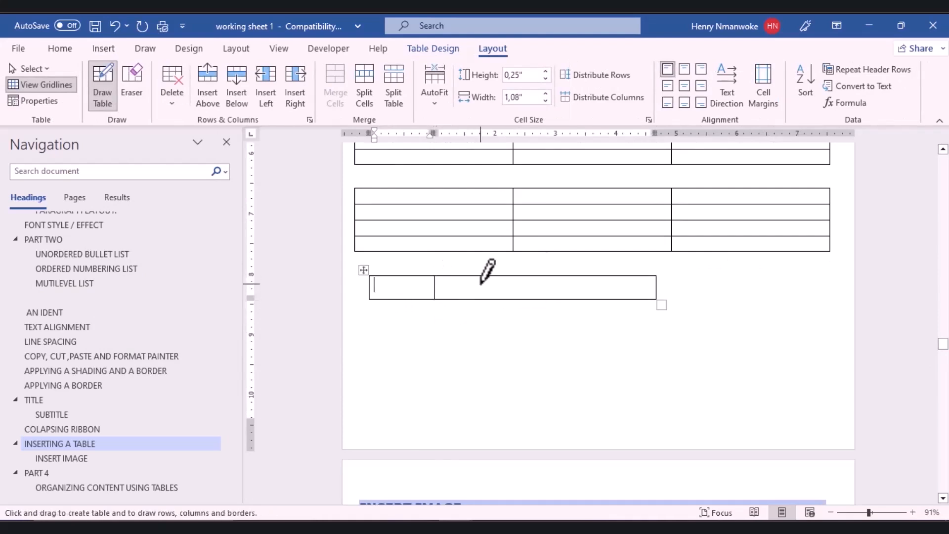
drag(532, 278, 528, 299)
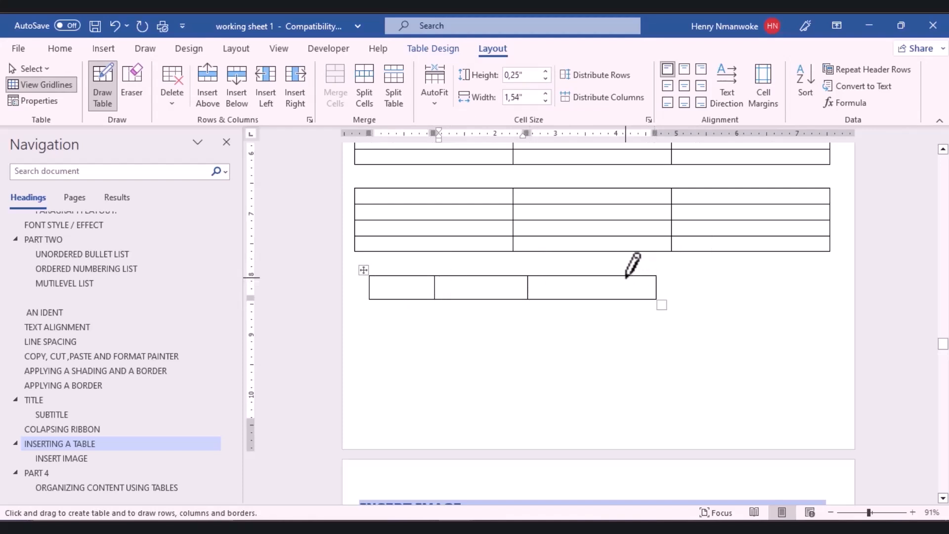
mouse_move(628, 288)
mouse_down()
mouse_move(627, 298)
mouse_move(710, 263)
mouse_move(742, 300)
mouse_up()
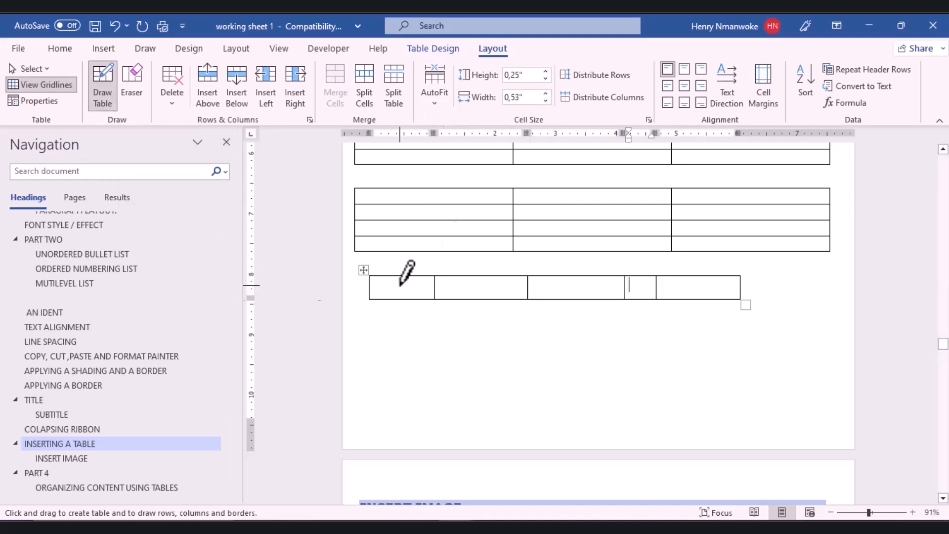
key(ctrl+z)
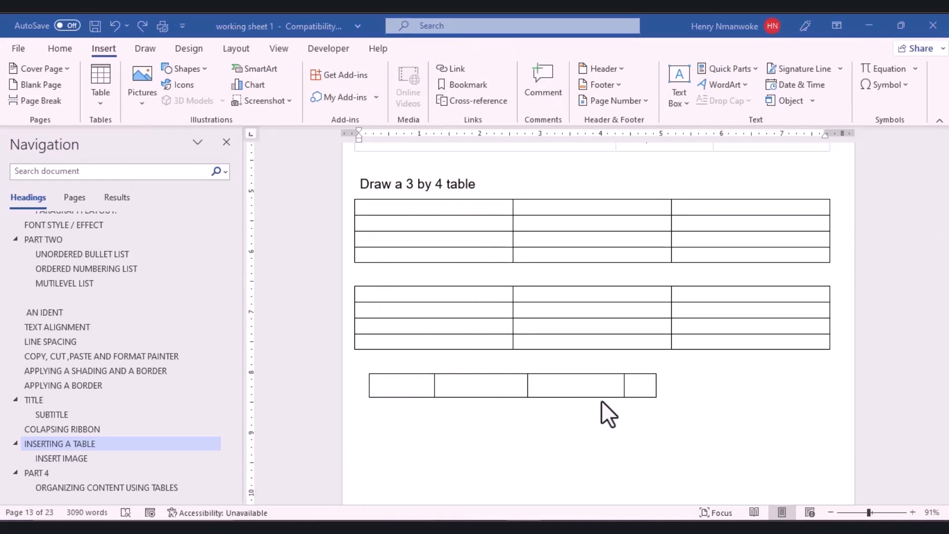
Step: Delete the hand-drawn single-row table below the two 3 by 4 tables
click(635, 399)
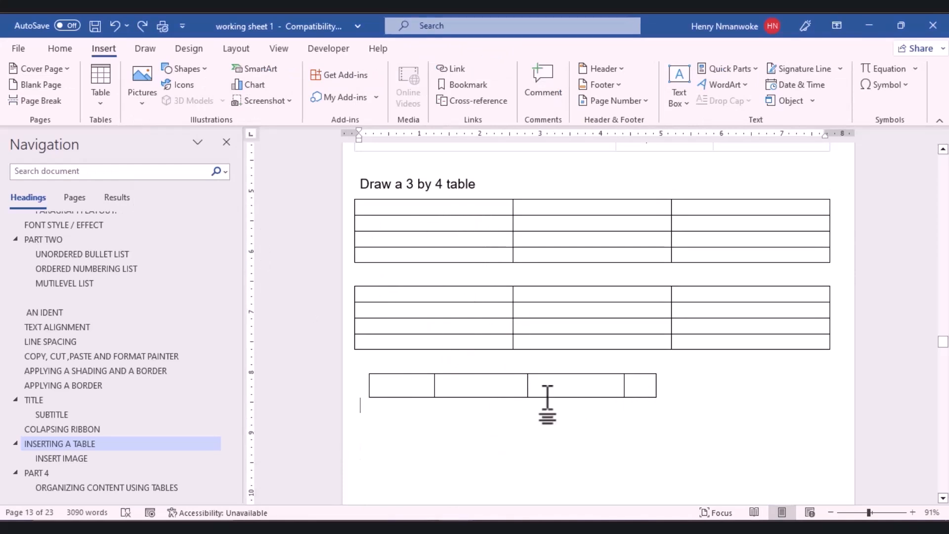
click(363, 368)
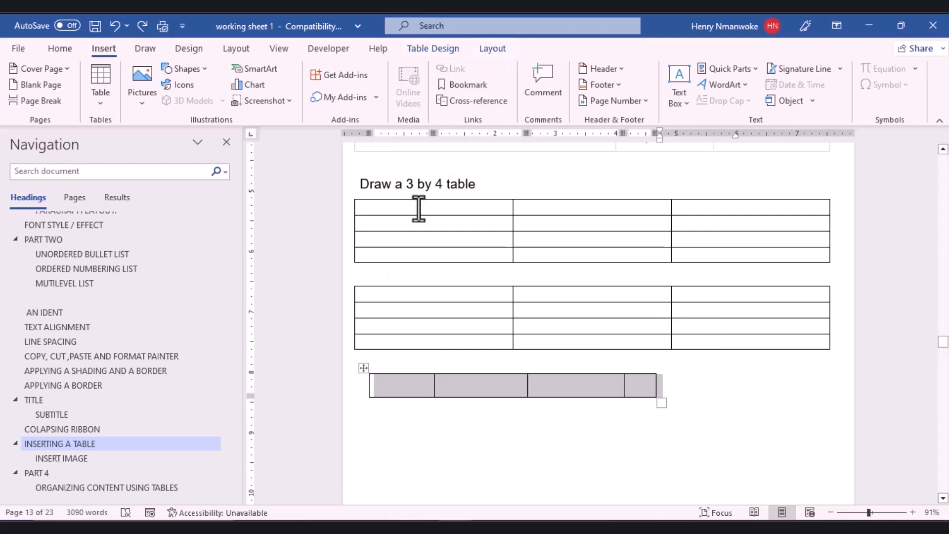
click(354, 361)
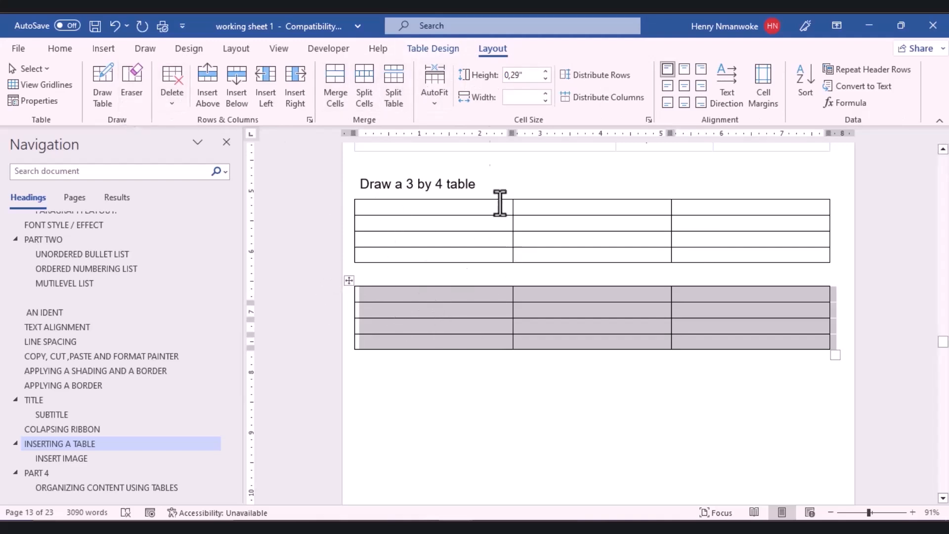
Step: Browse the table styles gallery and preview styles on the second 3 by 4 table without applying one
click(422, 47)
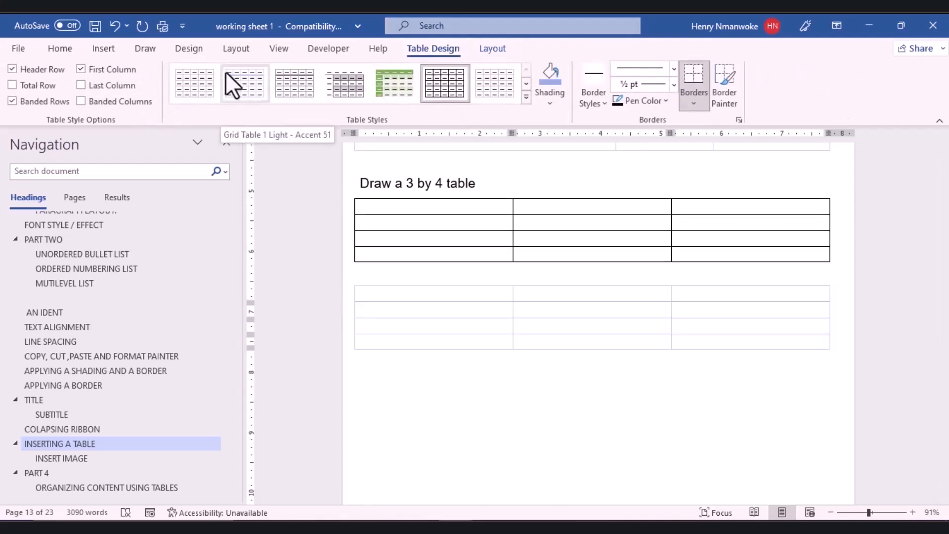
click(526, 97)
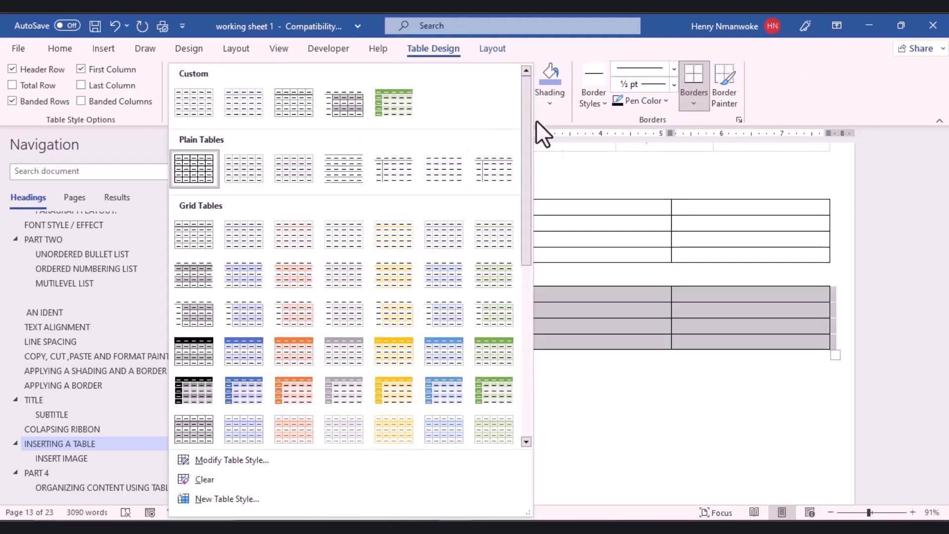
click(553, 143)
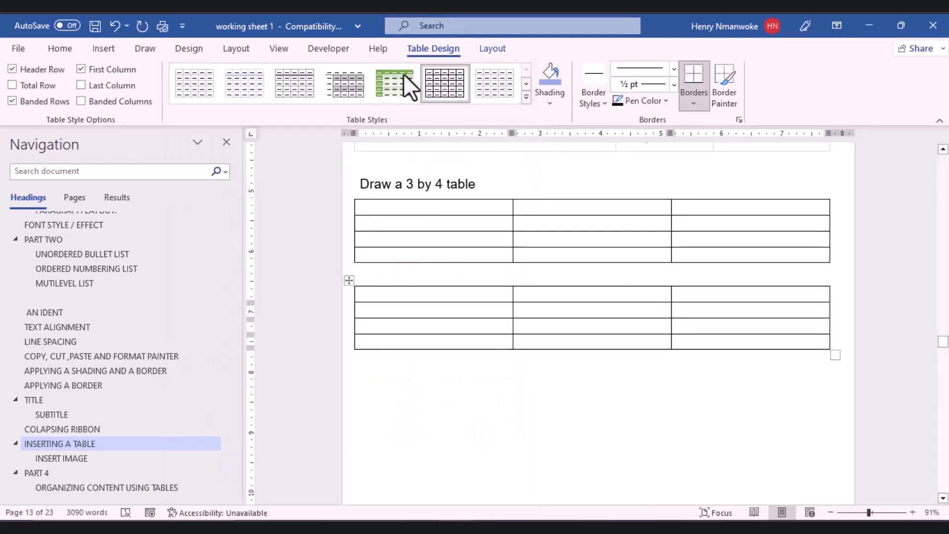
click(524, 96)
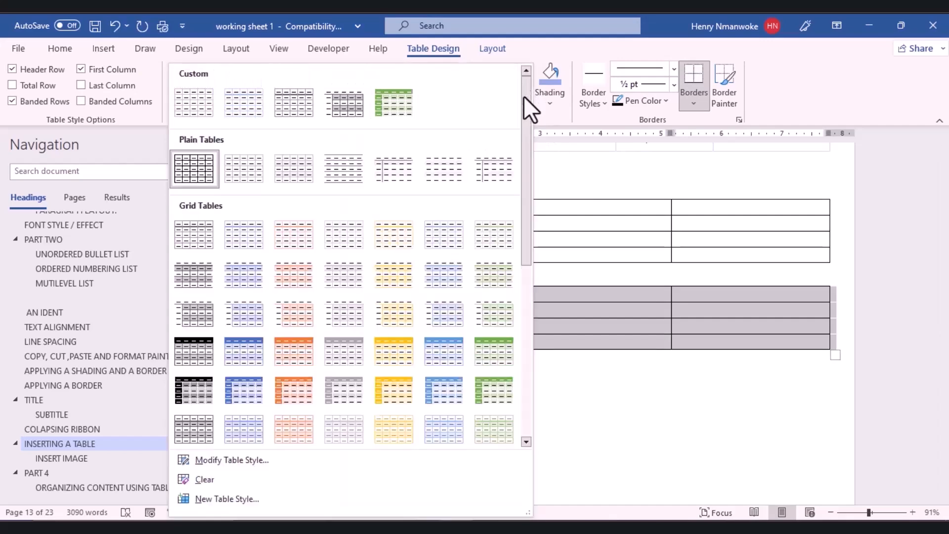
mouse_move(523, 96)
mouse_down()
mouse_move(526, 158)
mouse_move(525, 96)
mouse_up()
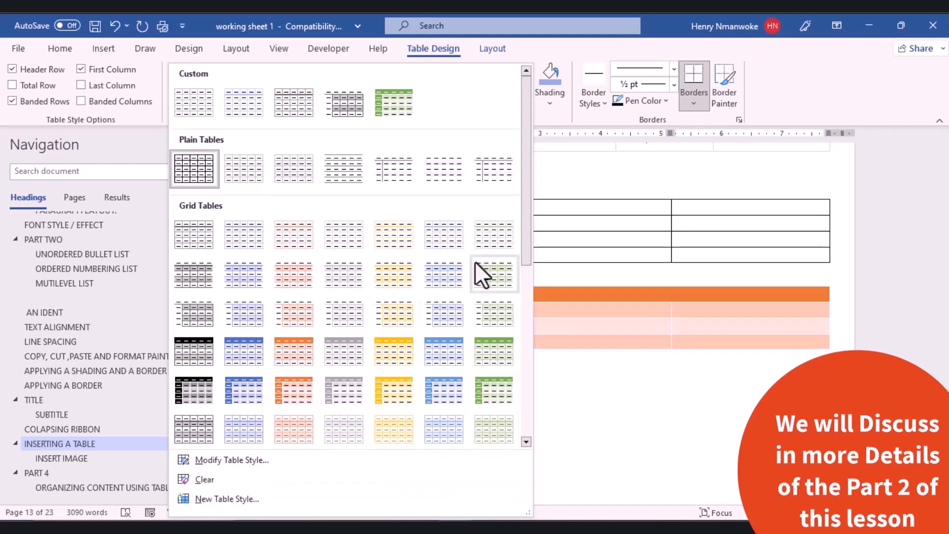
click(582, 164)
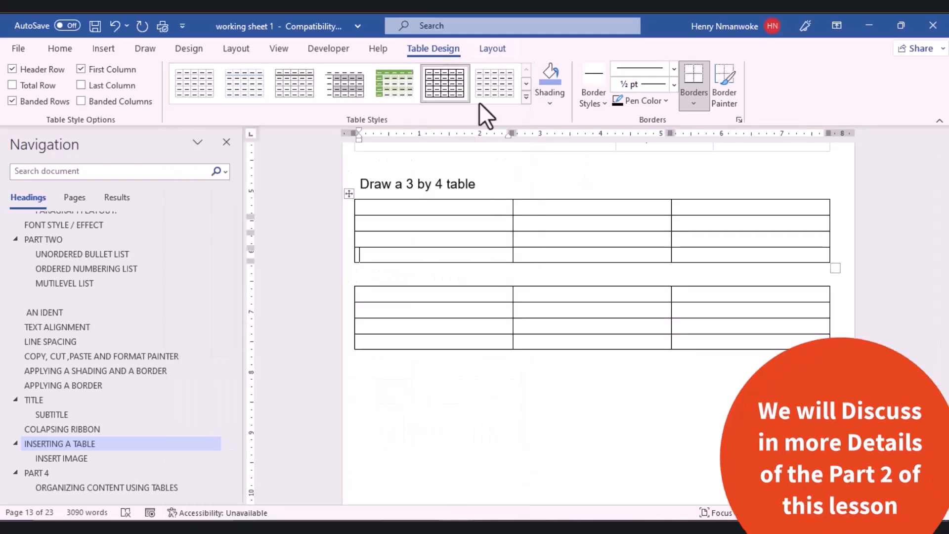
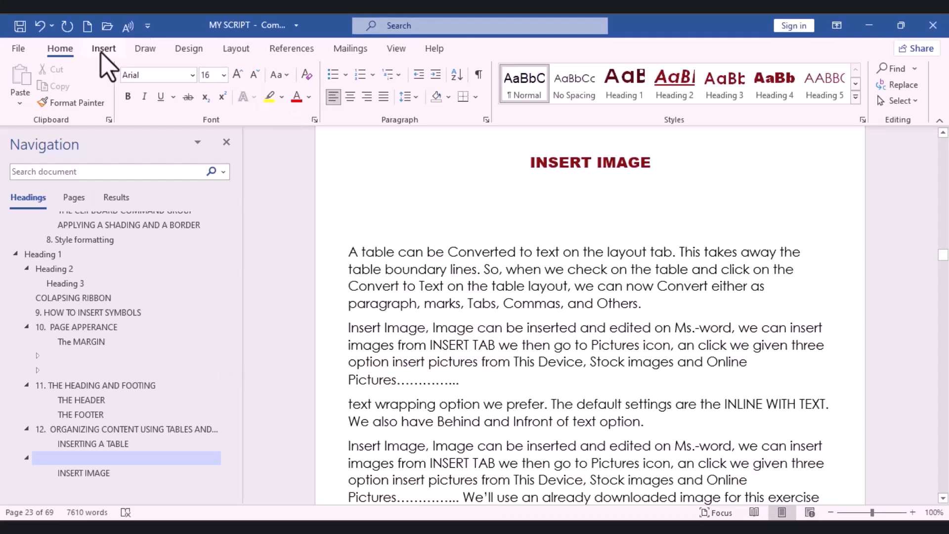
Step: Insert the picture "images (7)" from this device's Pictures folder on the empty line above the INSERT IMAGE heading
click(104, 50)
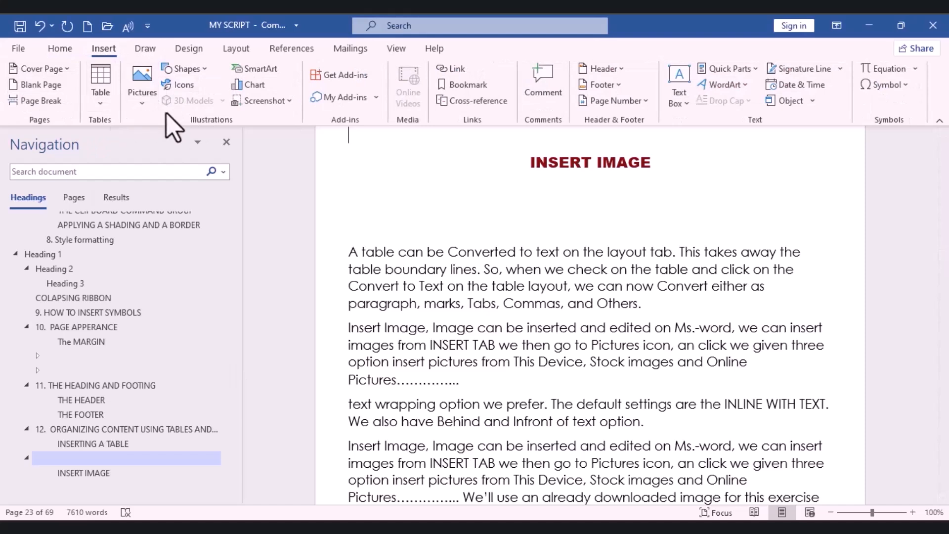
click(141, 105)
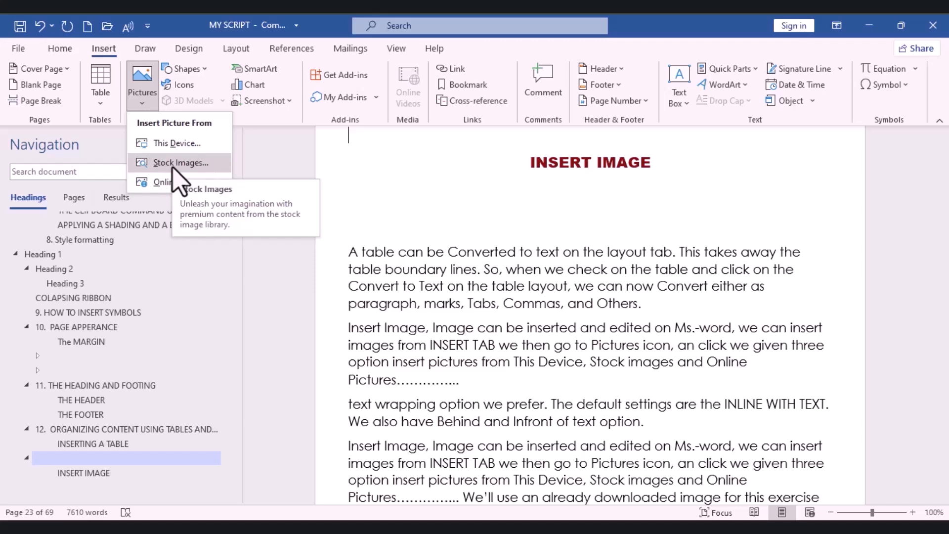
click(186, 143)
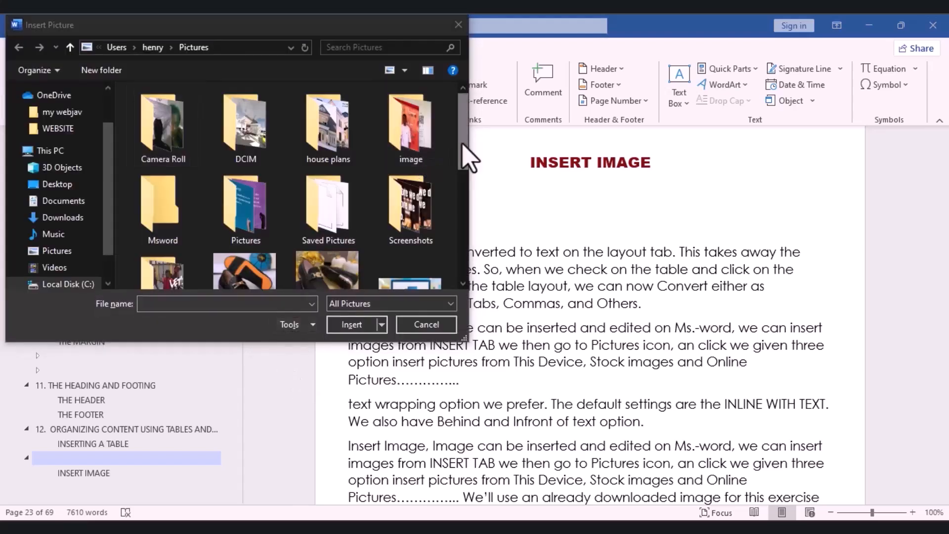
scroll(465, 150, down, 1)
drag(465, 151, 469, 192)
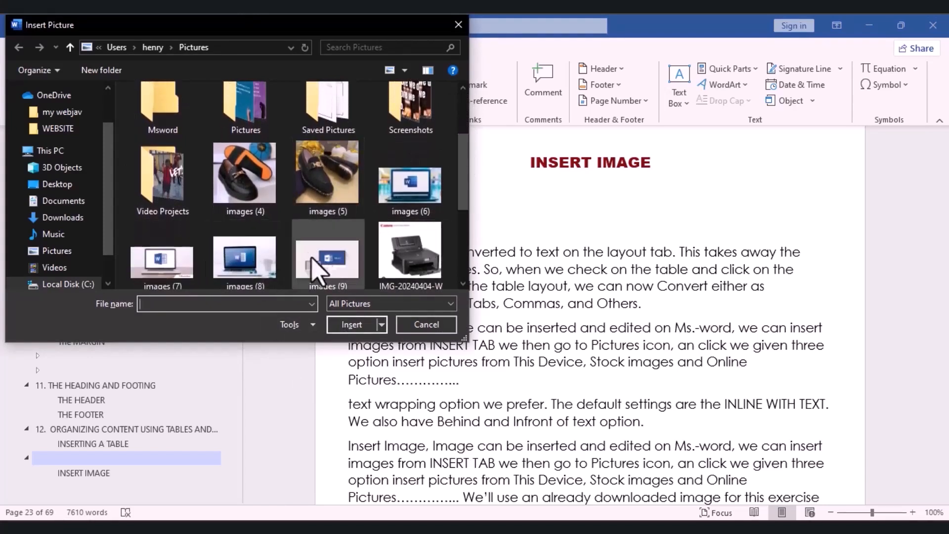
click(167, 265)
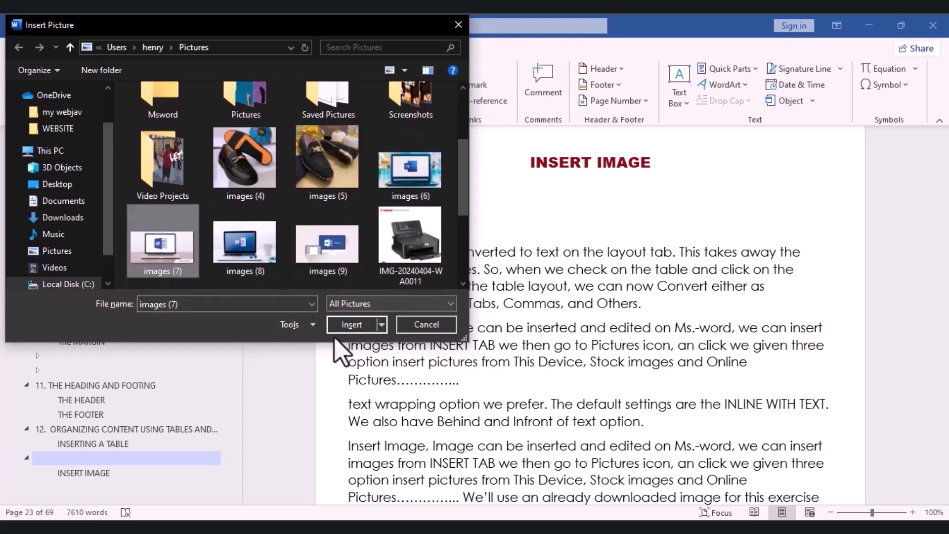
click(351, 325)
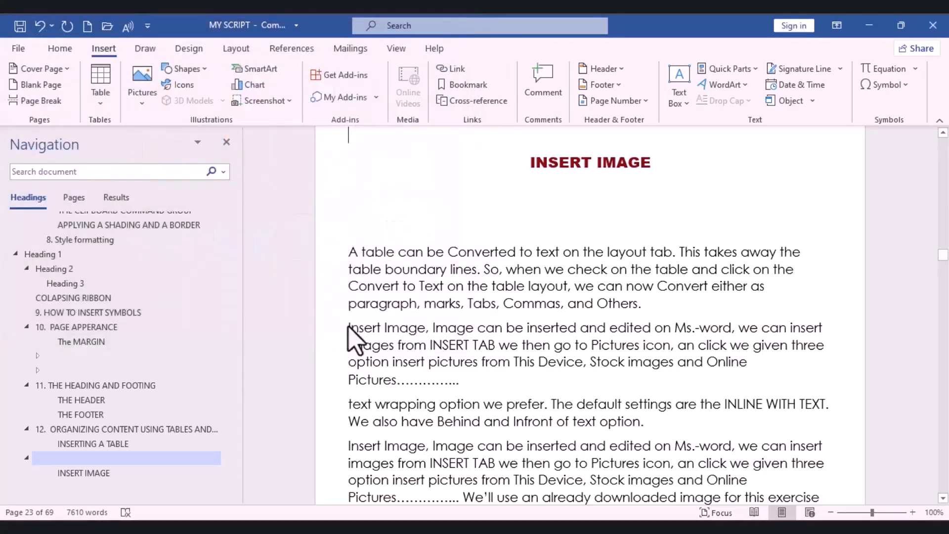
Step: Move the in-line picture below the INSERT IMAGE heading, directly above the paragraph about converting a table to text
click(420, 205)
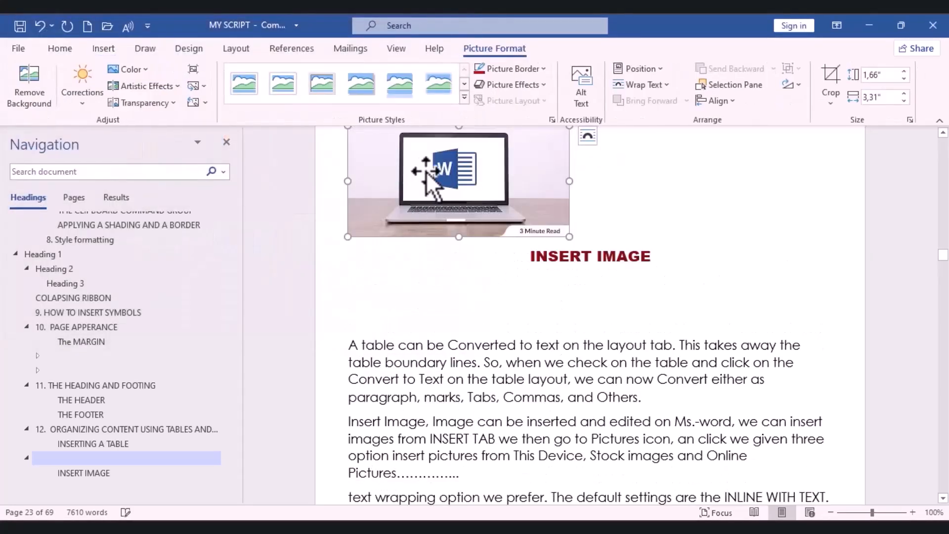
drag(423, 197, 419, 293)
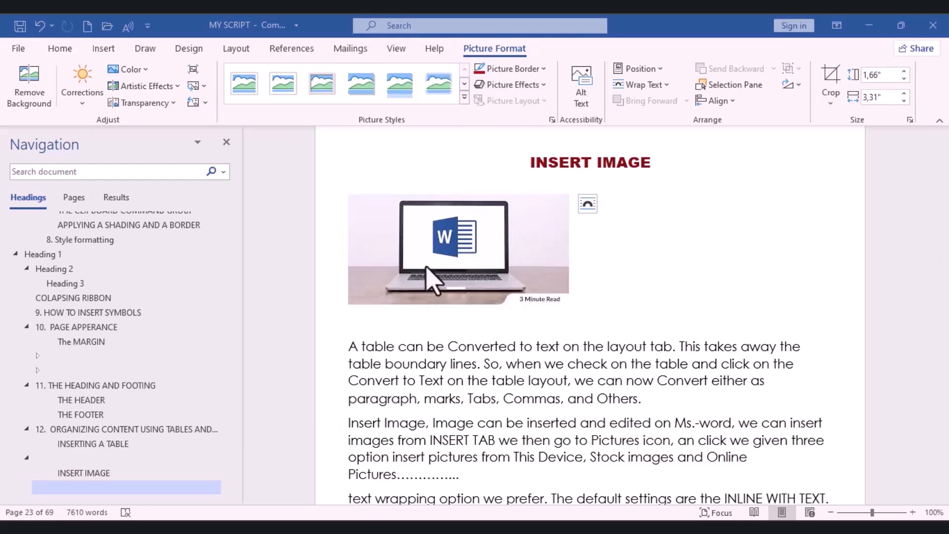
click(469, 238)
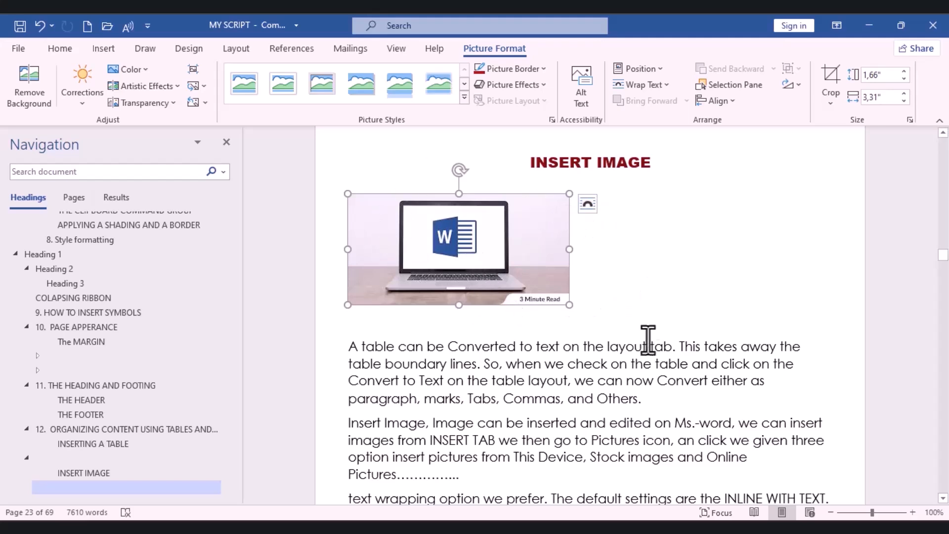
click(588, 205)
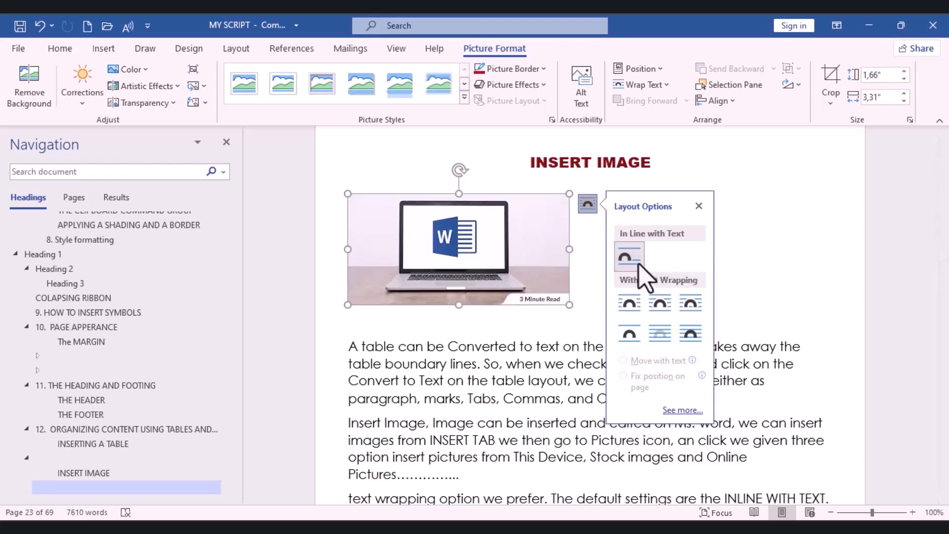
click(583, 256)
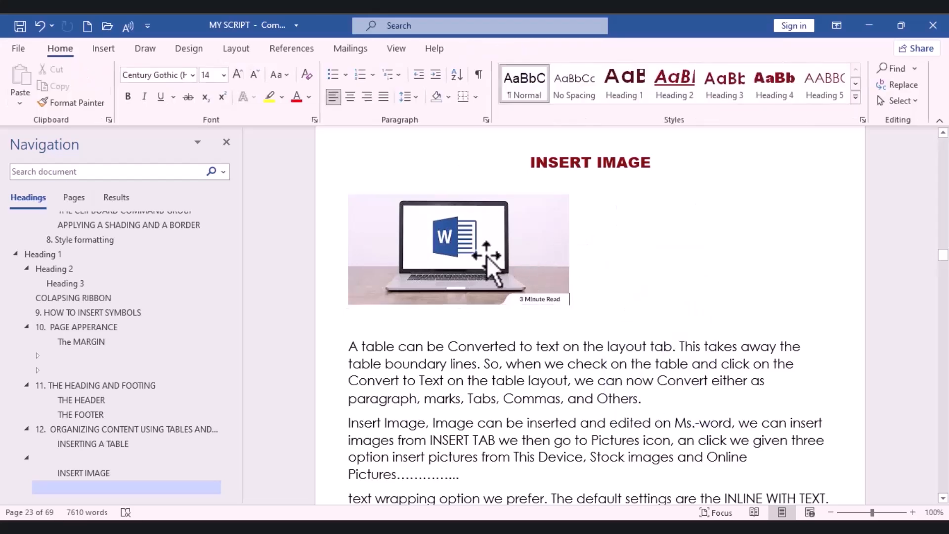
drag(487, 256, 496, 440)
drag(539, 396, 355, 245)
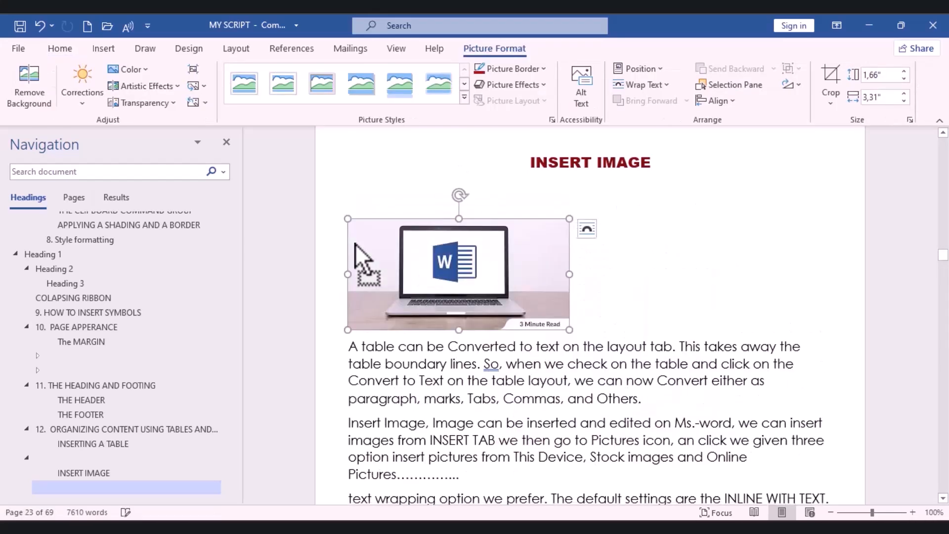
Step: Set the picture's text wrapping to Square and move it slightly lower beside the first paragraph
click(588, 229)
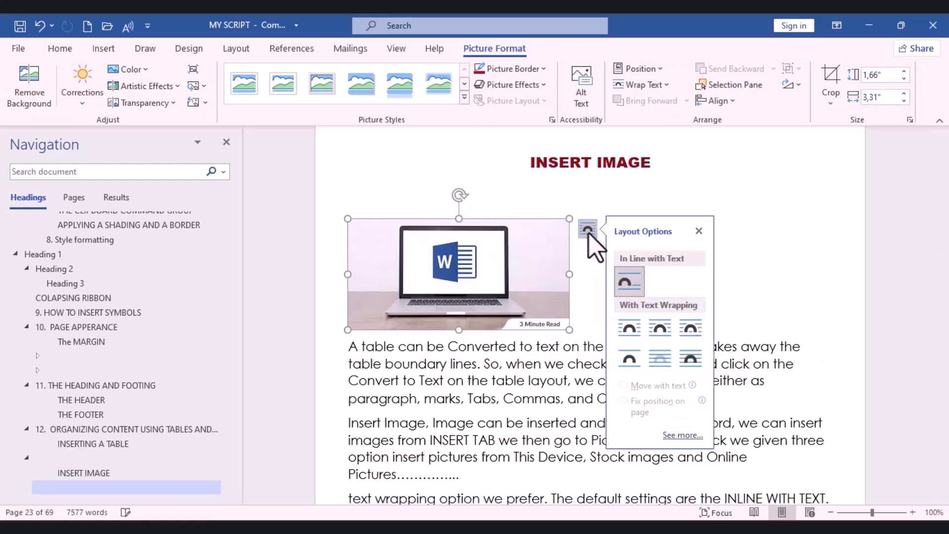
click(631, 333)
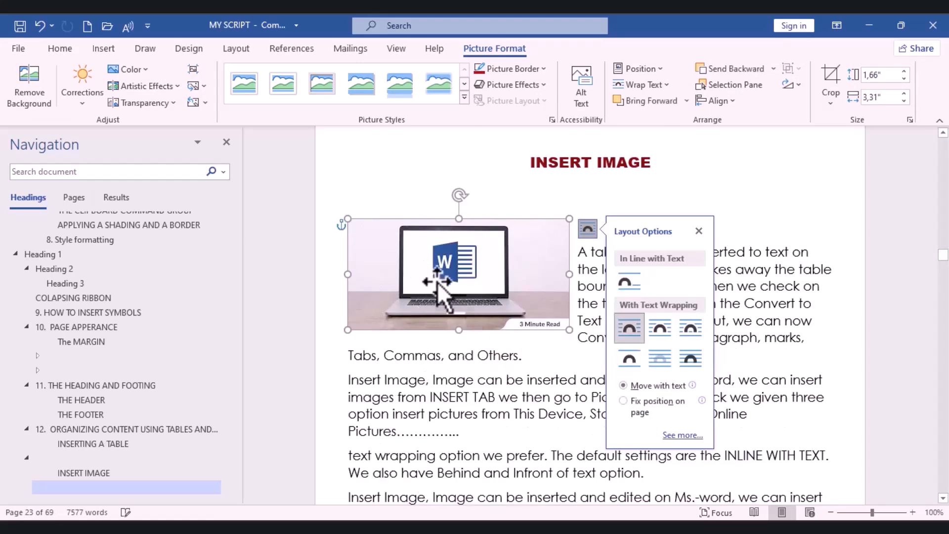
drag(503, 312, 435, 310)
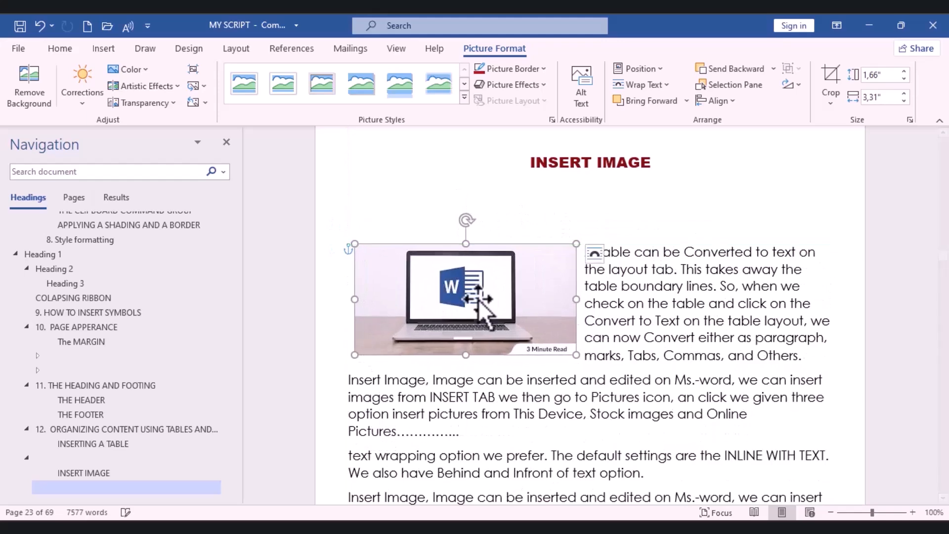
Step: Try Top and Bottom wrapping on the picture, then set it In Front of Text and move it over the first two paragraphs
click(595, 254)
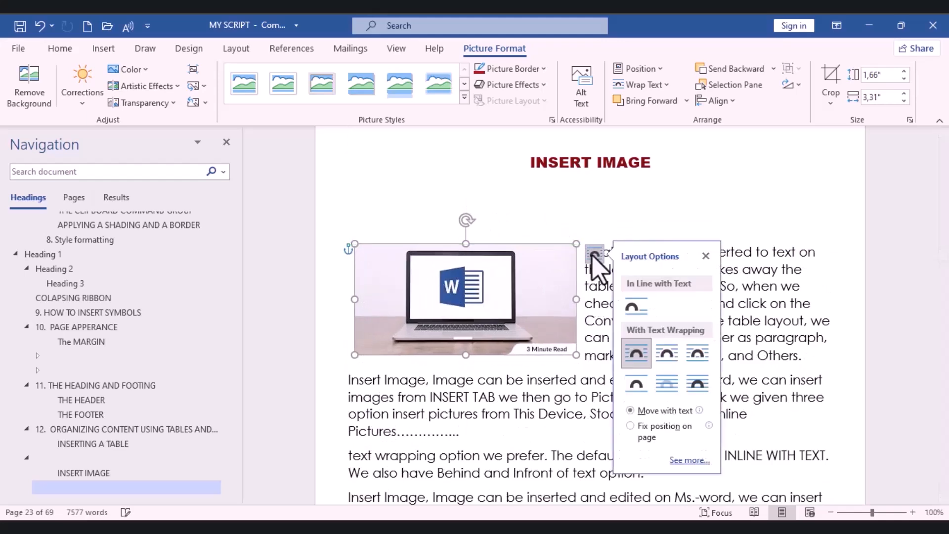
click(637, 384)
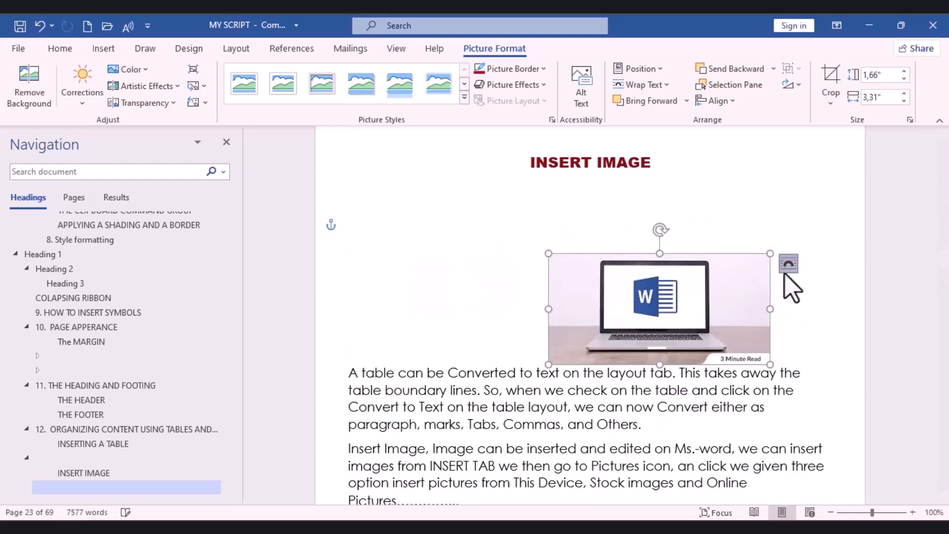
click(788, 263)
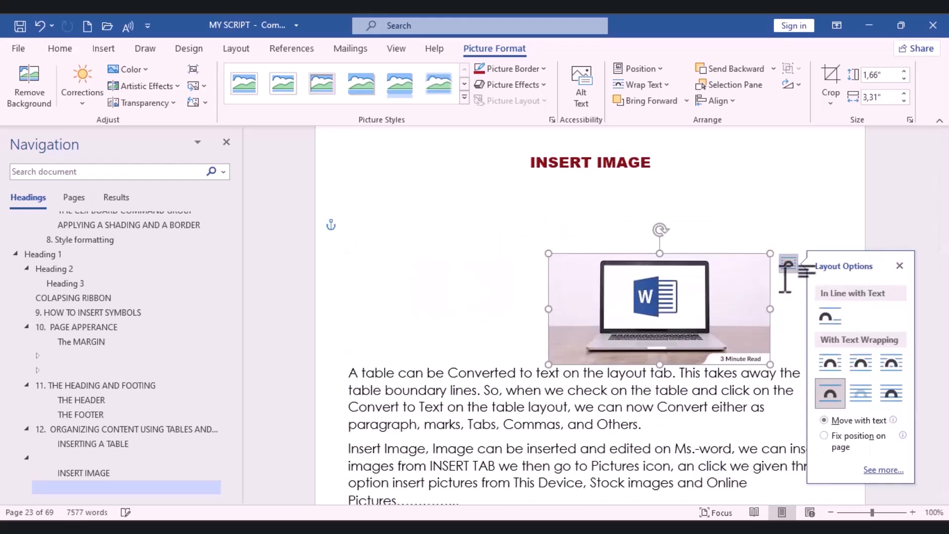
click(897, 397)
drag(652, 325, 536, 239)
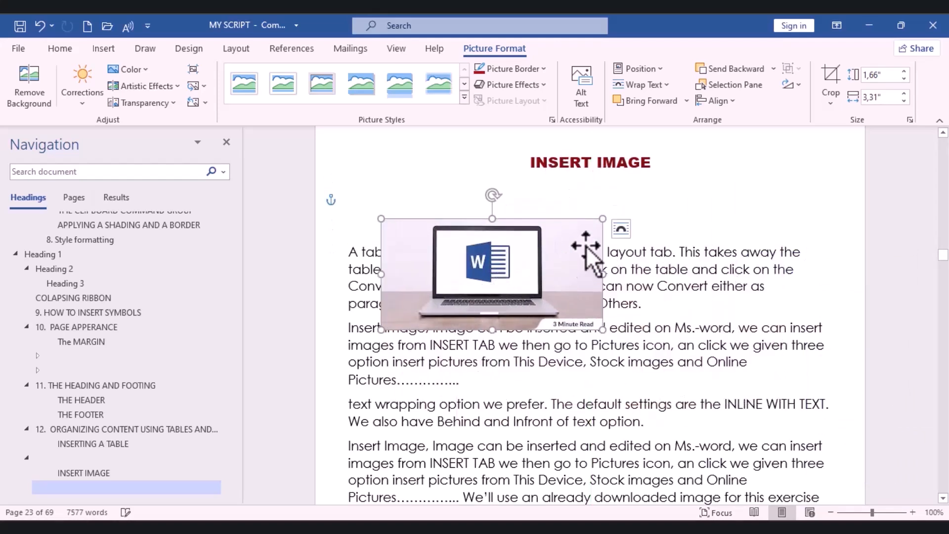
Step: Set the picture's wrapping to Behind Text and shift it slightly within the first two paragraphs
click(621, 229)
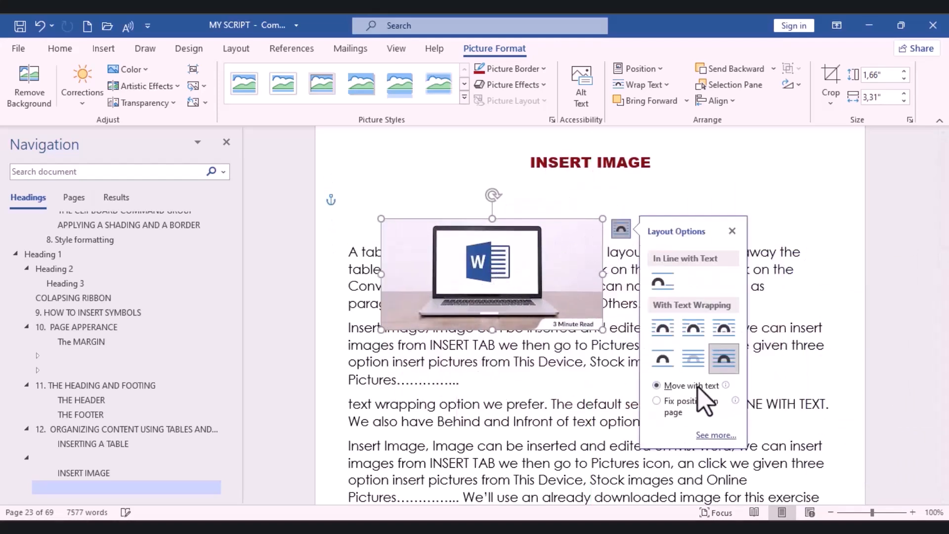
click(692, 359)
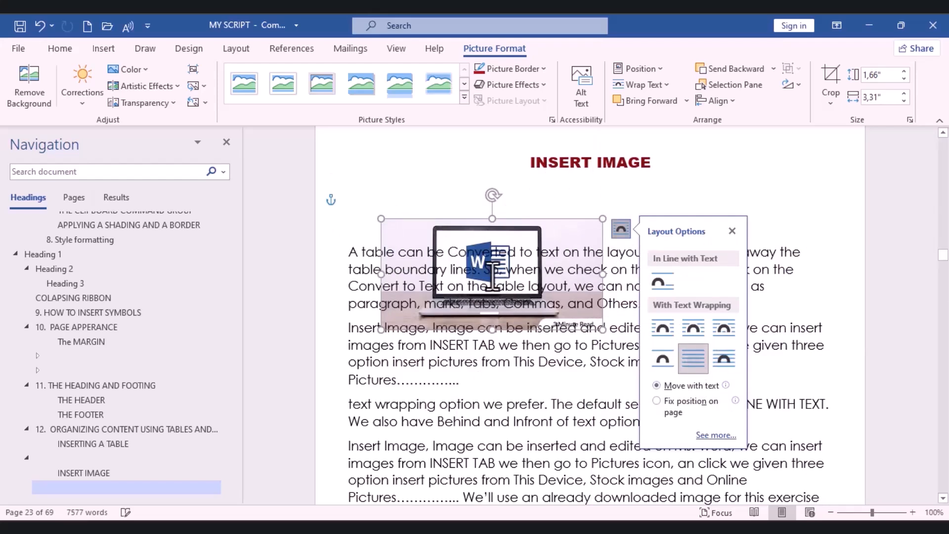
drag(483, 254, 461, 261)
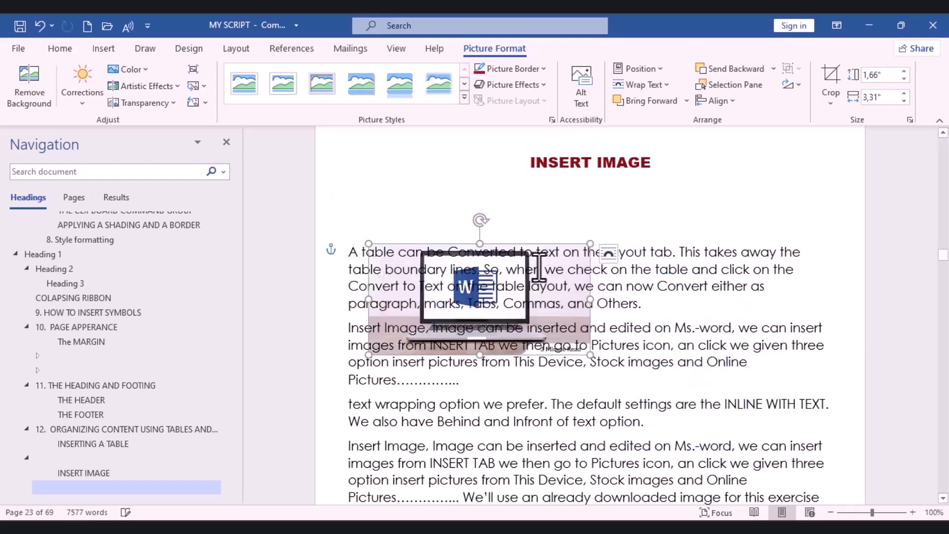
Step: Set the picture's wrapping to Tight and place it in the middle of the first paragraph, with text on both sides
click(609, 254)
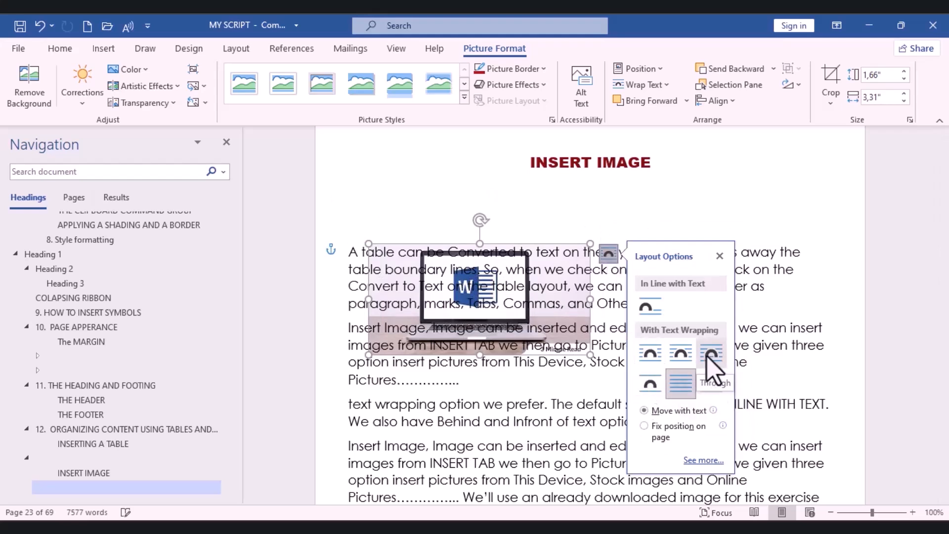
click(685, 357)
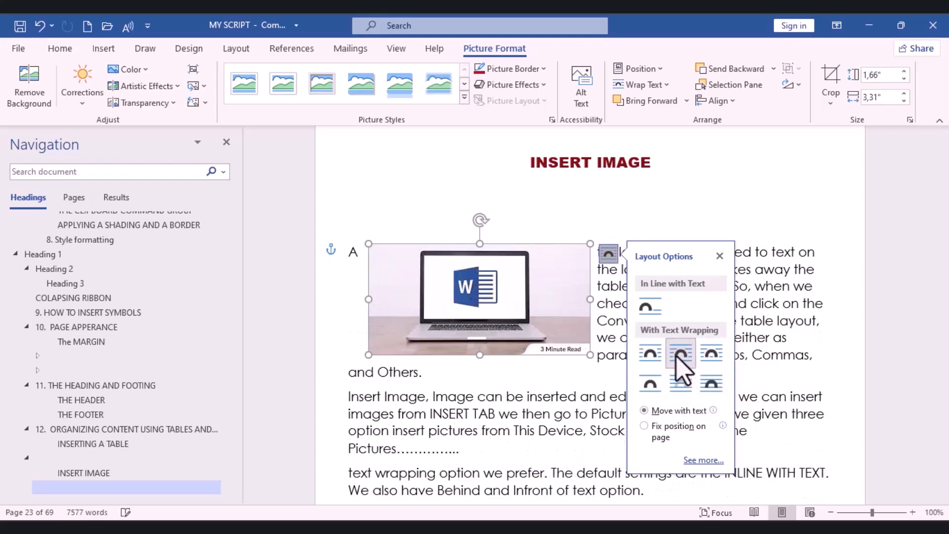
drag(454, 313, 704, 319)
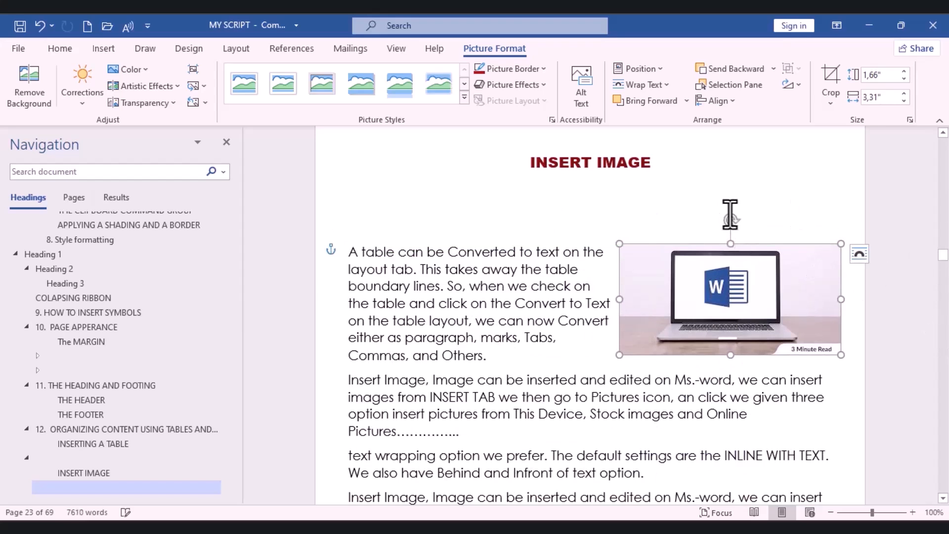
mouse_move(732, 220)
mouse_down()
mouse_move(712, 222)
mouse_move(770, 229)
mouse_move(770, 256)
mouse_move(770, 224)
mouse_move(734, 233)
mouse_up()
drag(732, 297, 593, 303)
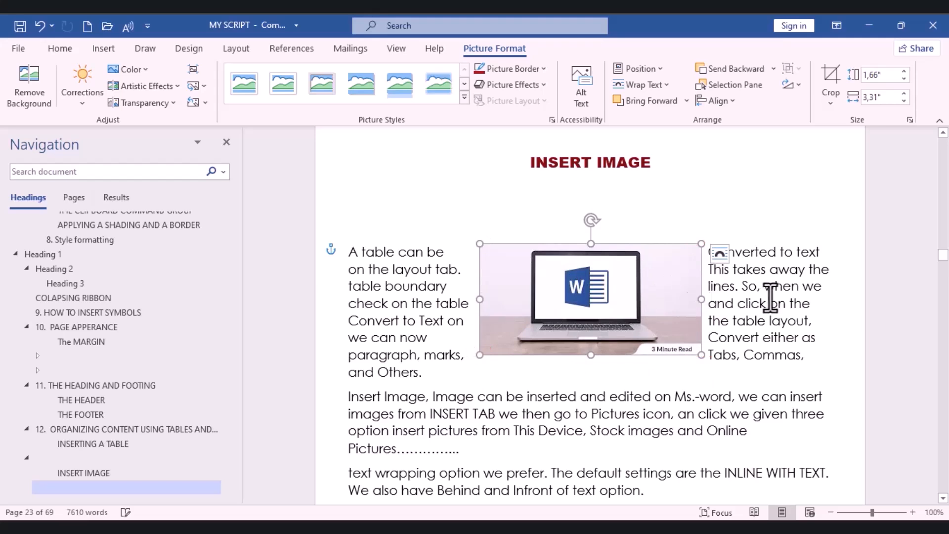
Step: Enlarge the picture from its upper-right and lower-left corners until it covers most of the text width below the heading
drag(702, 299, 707, 324)
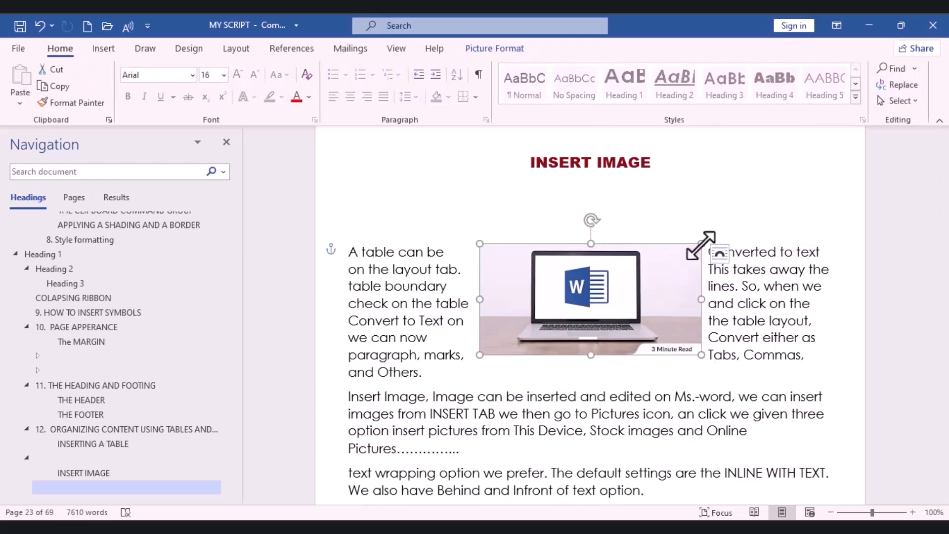
drag(701, 245, 750, 189)
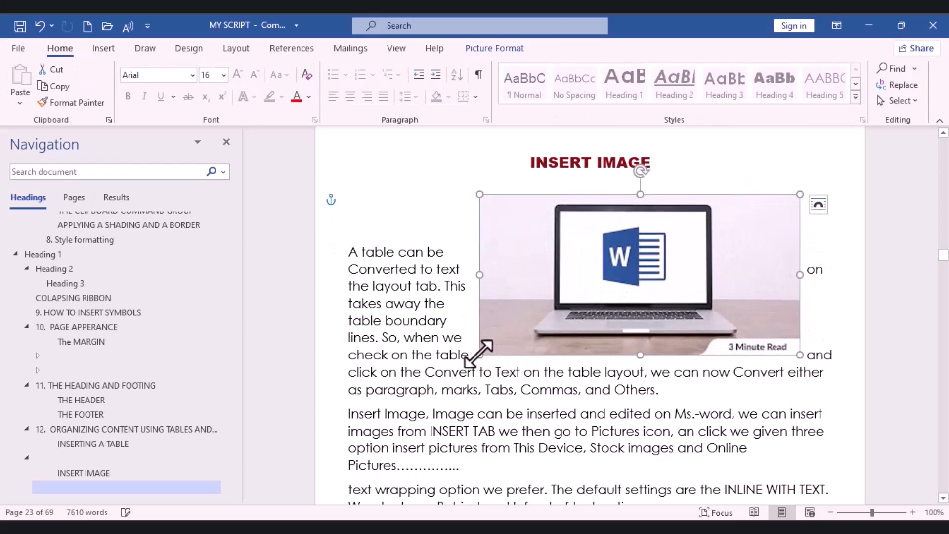
drag(478, 354, 458, 396)
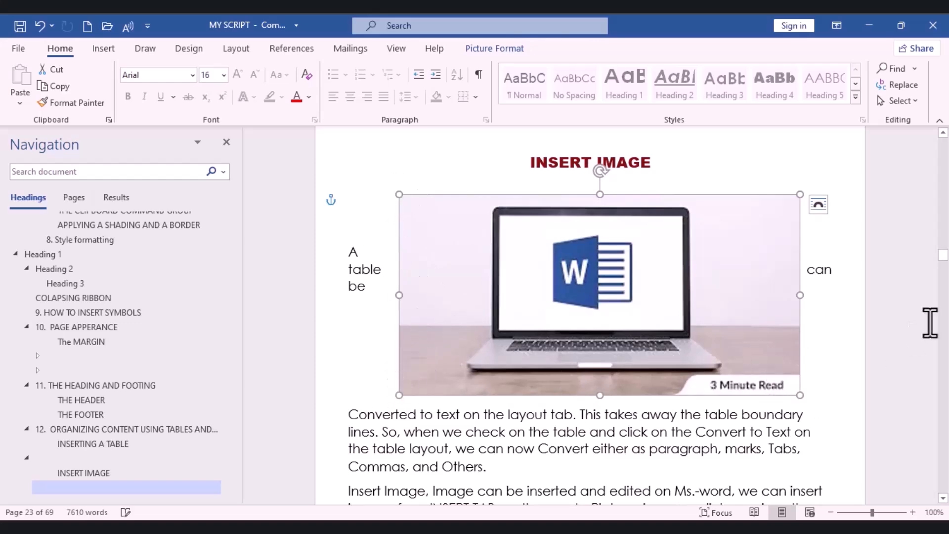
Step: Go to section 13, AUTO-CORRECT, and enter the misspelt word "Subcrbe" below its last paragraph
drag(944, 253, 942, 265)
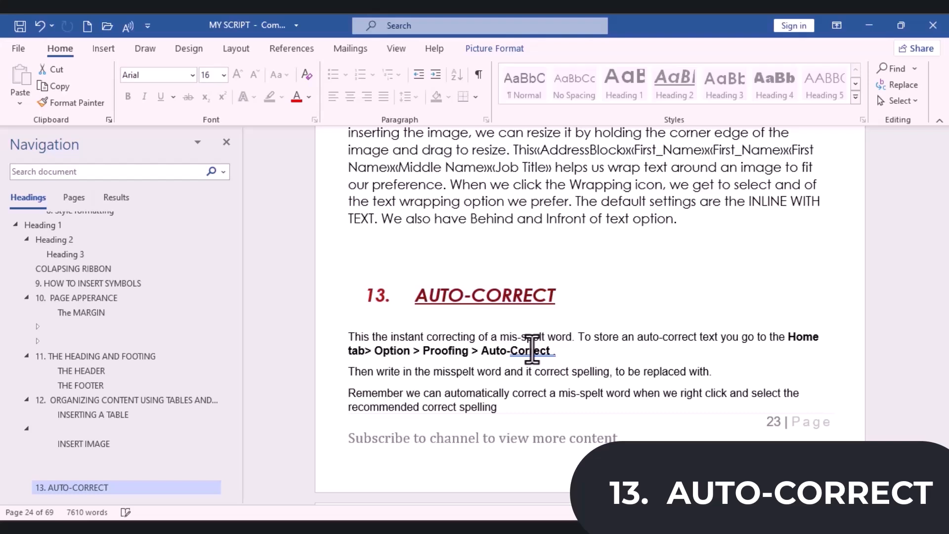
key(ctrl+z)
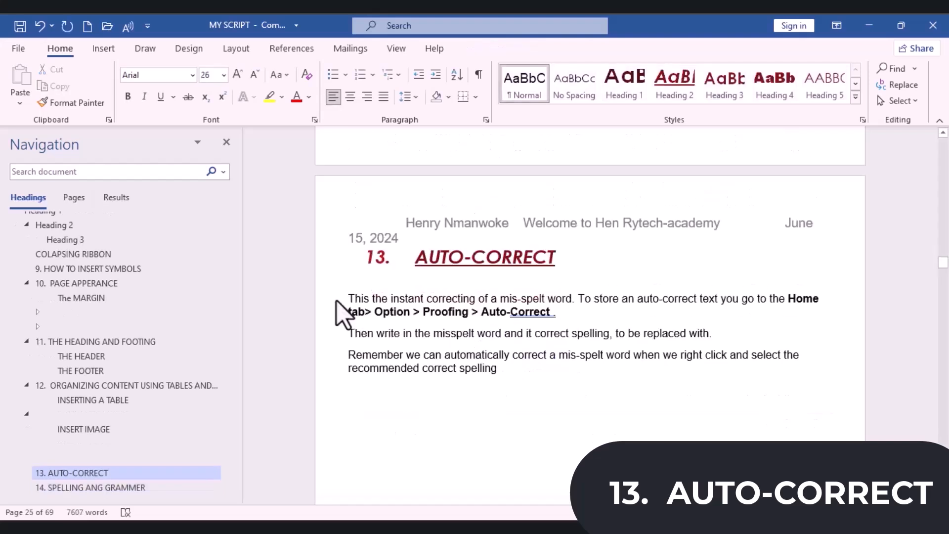
text(Supcrbe)
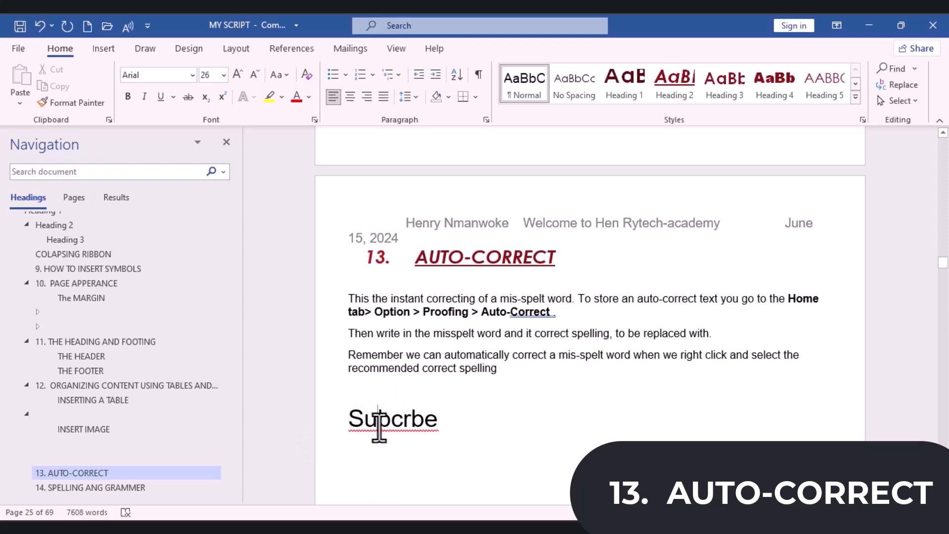
Step: Replace the misspelt word "Subcrbe" with the suggested spelling "Subscribe", and undo the correction
right_click(379, 425)
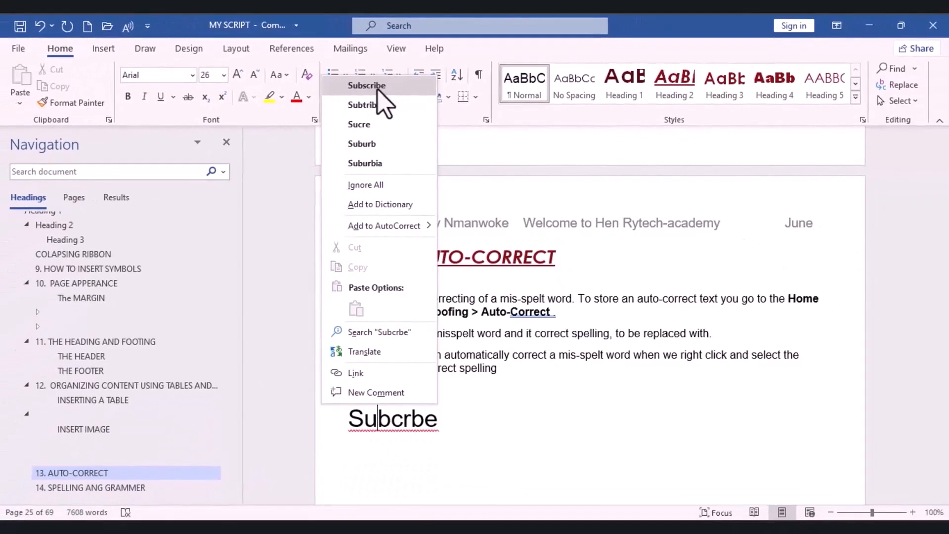
click(377, 88)
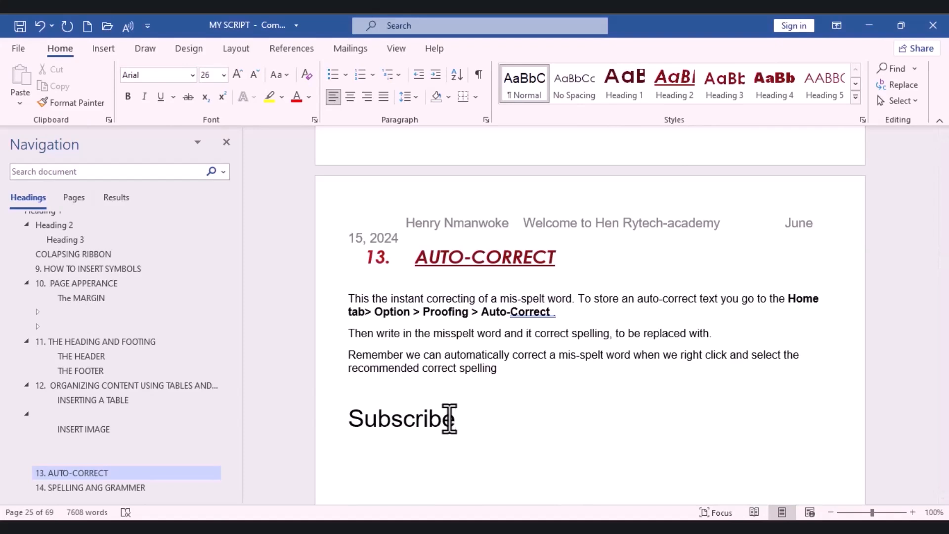
key(ctrl+z)
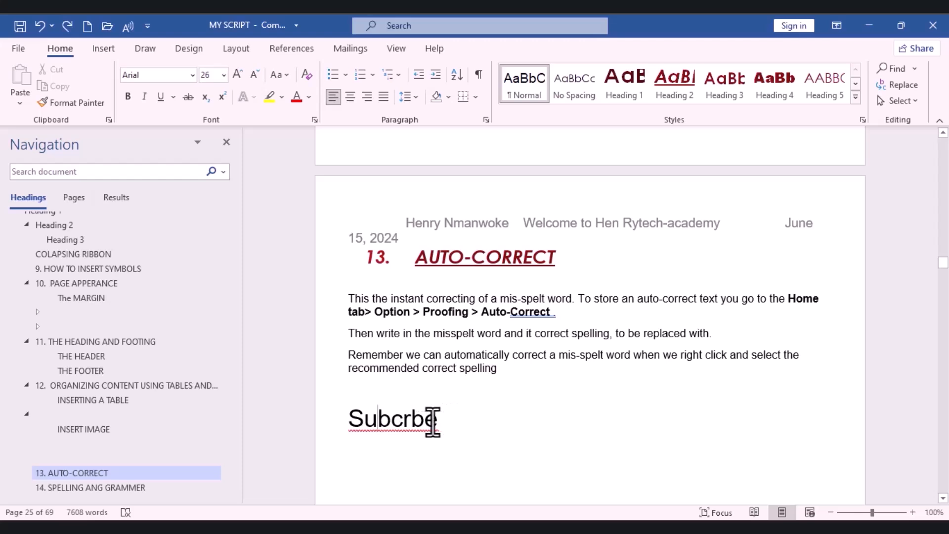
Step: Open Word's AutoCorrect options for proofing and enter "Subcrbe" as the text to replace as you type
drag(437, 423, 349, 423)
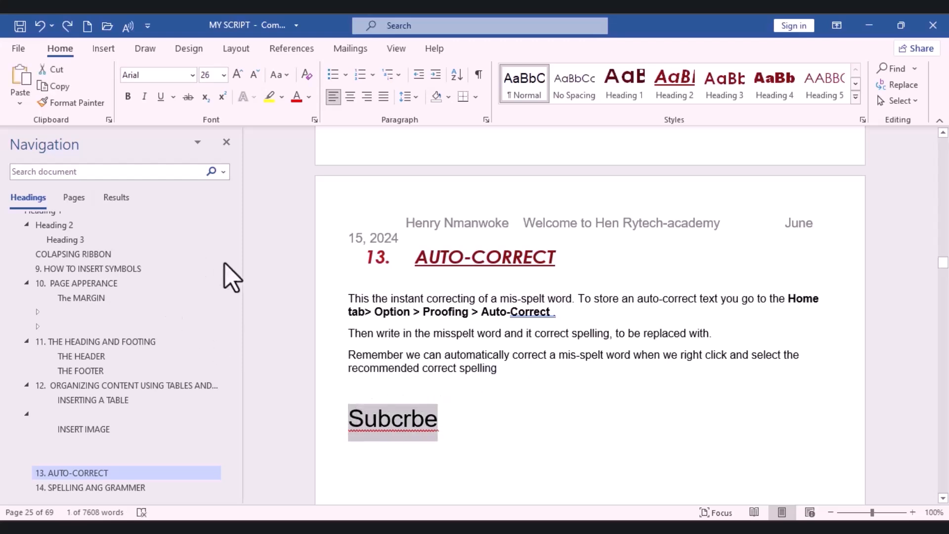
key(alt+f)
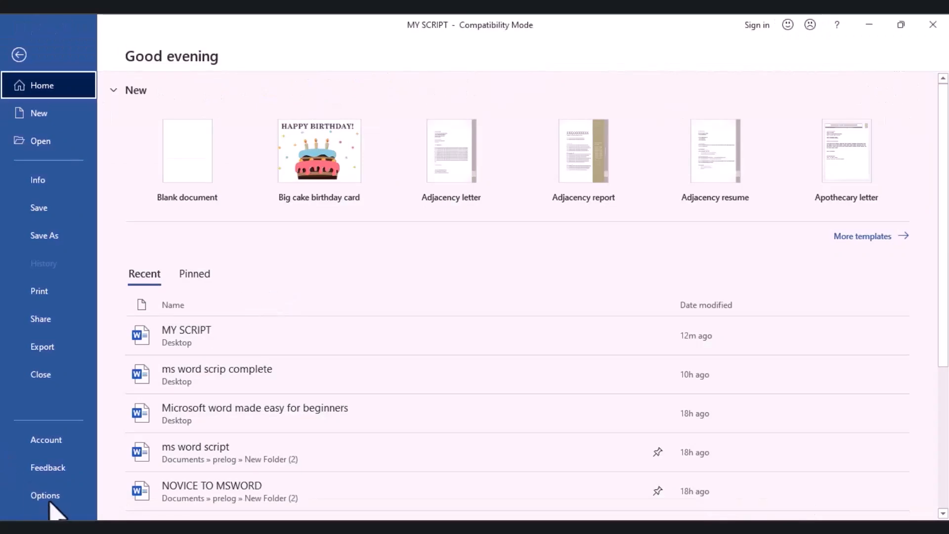
click(22, 500)
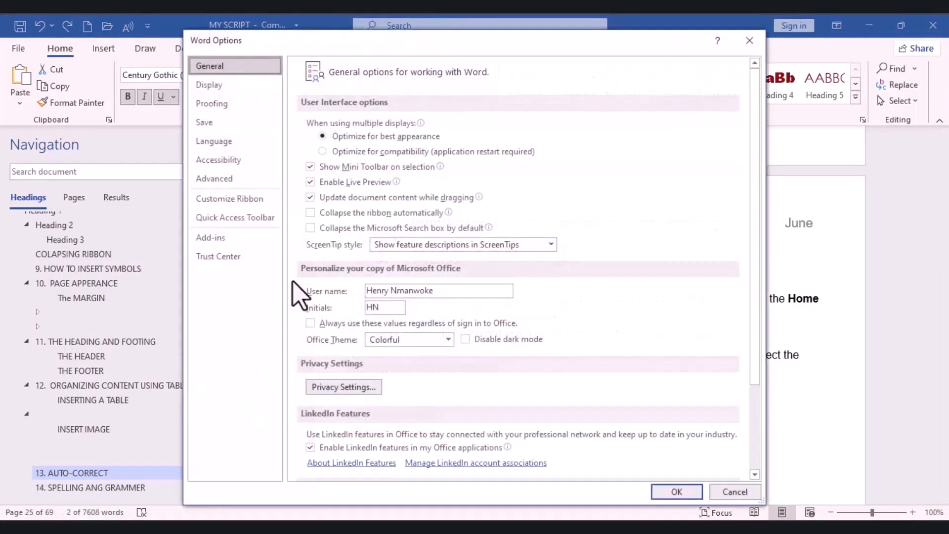
click(215, 103)
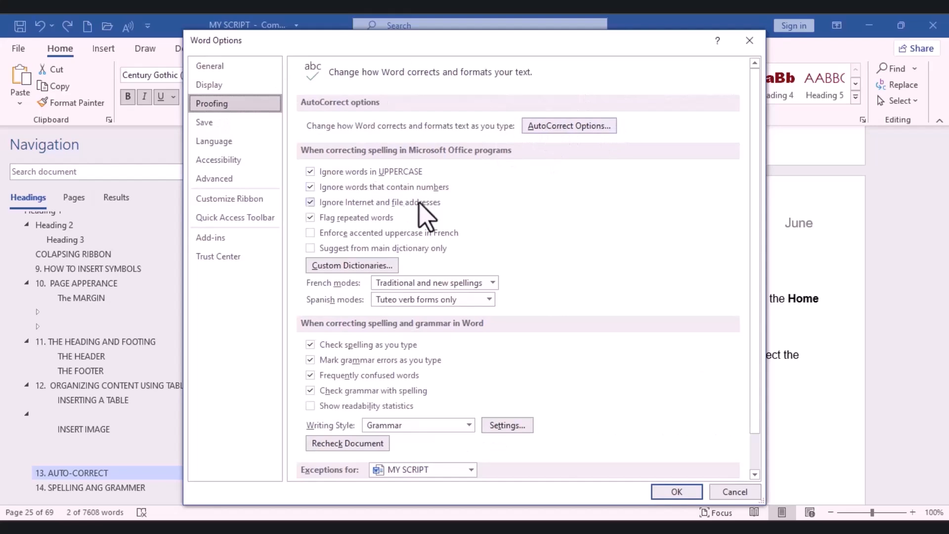
click(558, 129)
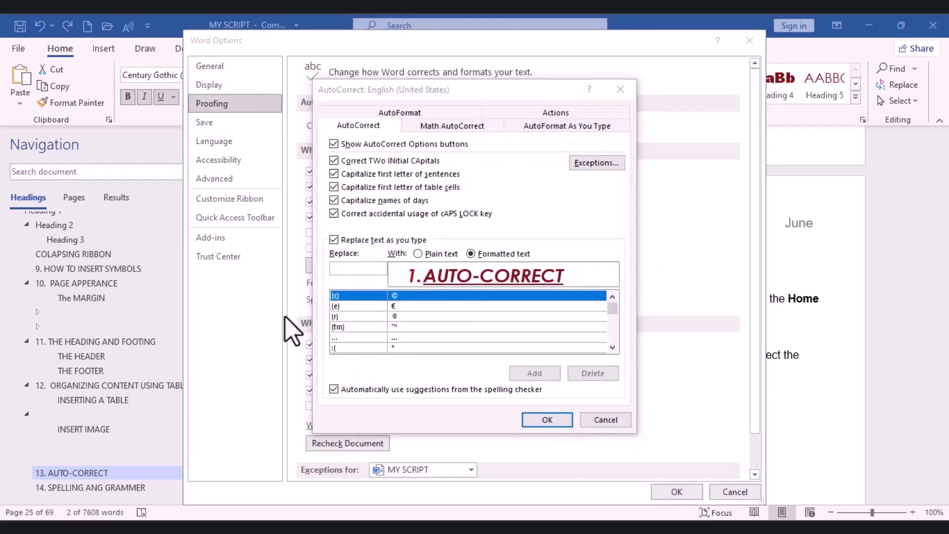
click(409, 295)
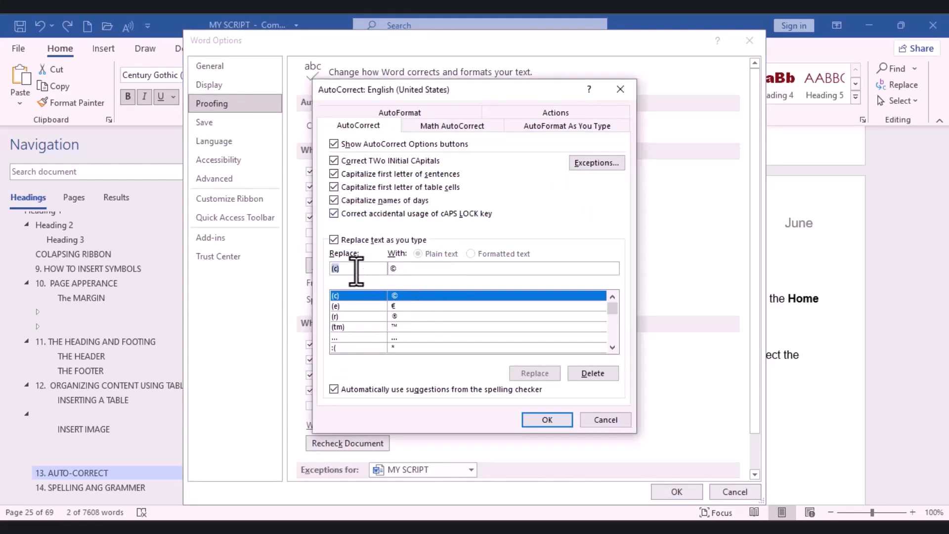
key(BackSpace)
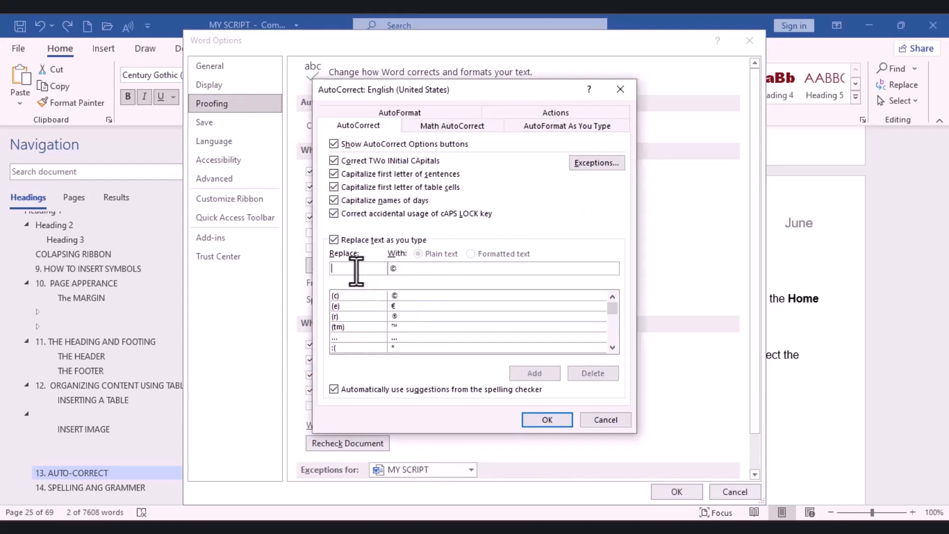
text(Subcribe)
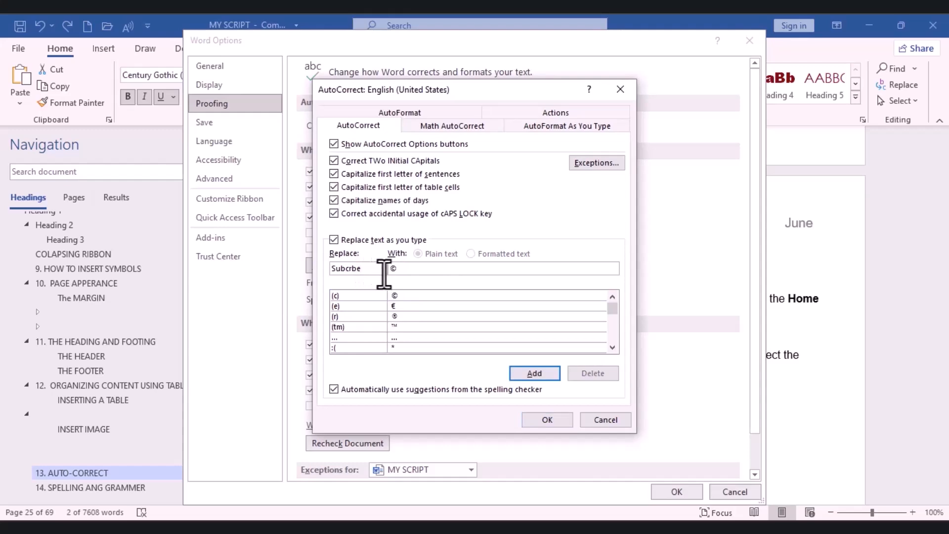
Step: Set "Subscribe" as the replacement for "Subcrbe" and save the AutoCorrect entry and the Word options
key(BackSpace)
text(Sub)
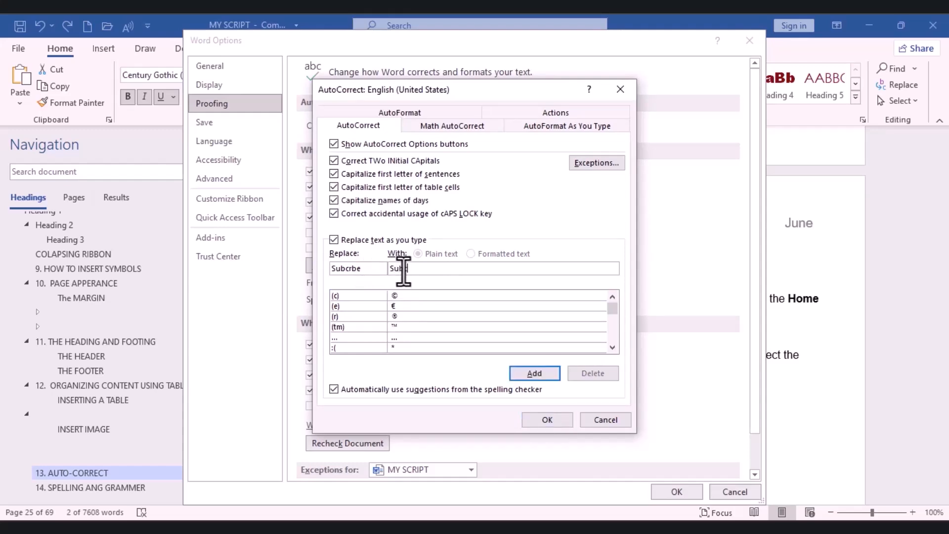
text(cribe)
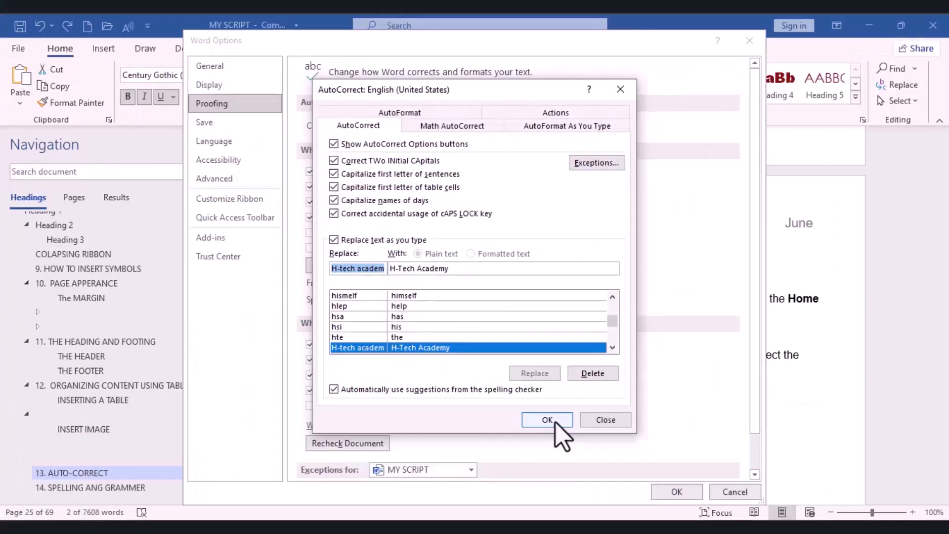
click(555, 423)
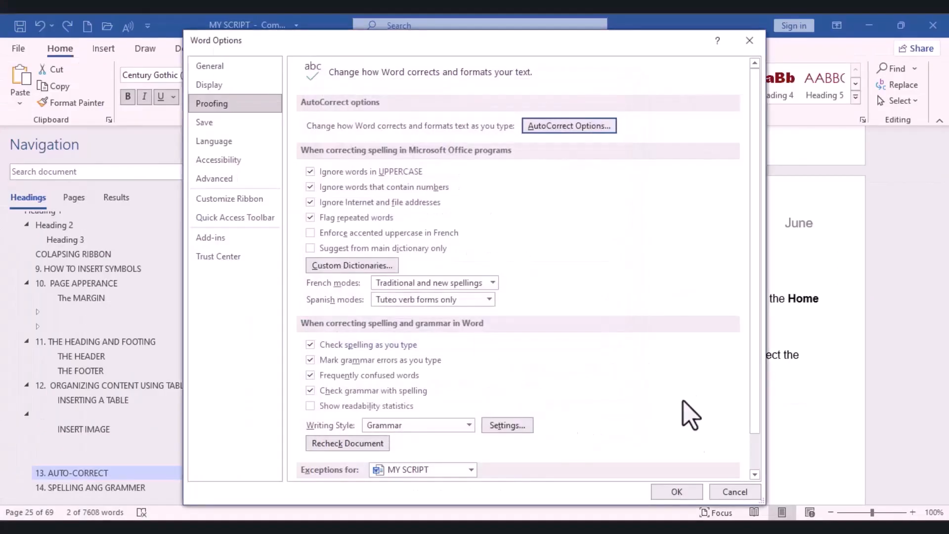
click(689, 491)
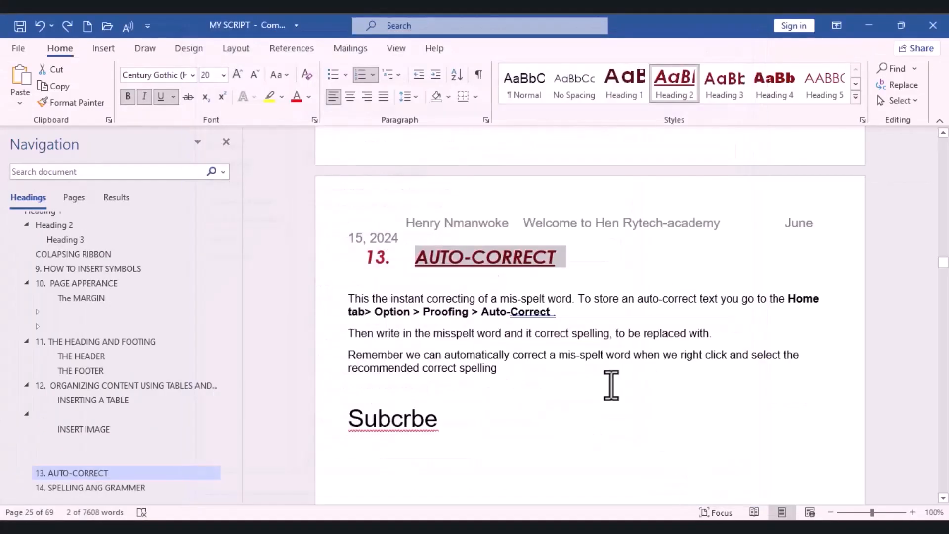
Step: Test AutoCorrect by entering the sample word below section 13's last paragraph in 72 pt Arial, ending as "Subscribe", and end the line
text(S)
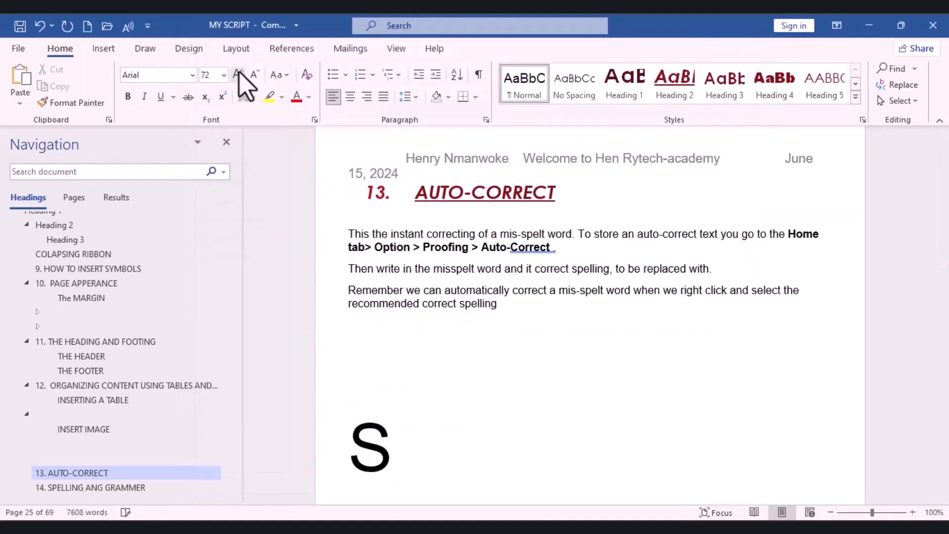
text(un)
key(BackSpace)
text(b)
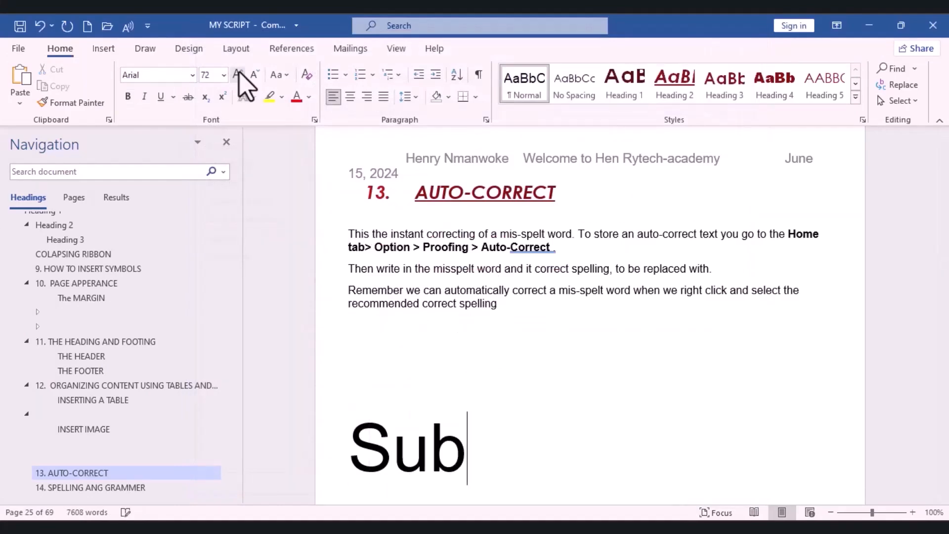
text(scribe)
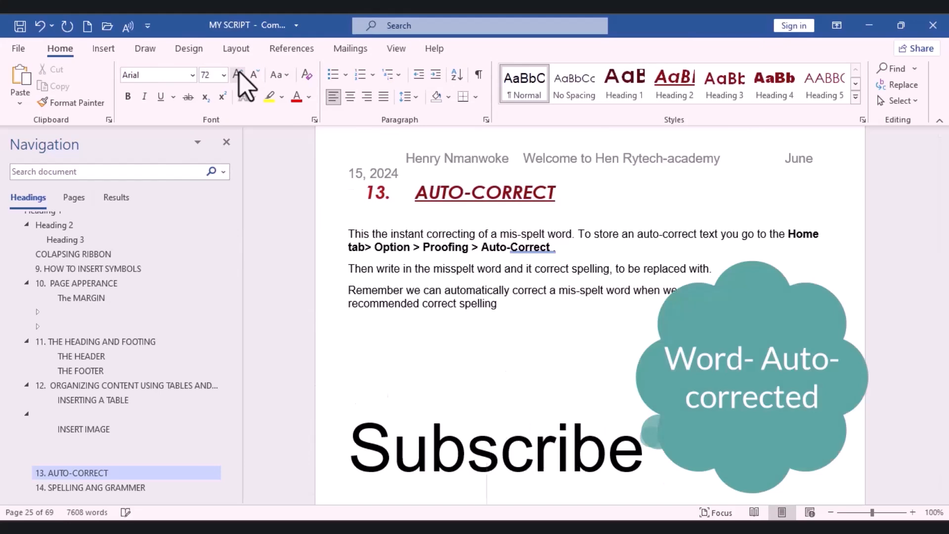
key(Return)
Step: Add two blank lines above the section 14 heading, SPELLING ANG GRAMMER, to push it onto the following page
drag(943, 264, 943, 271)
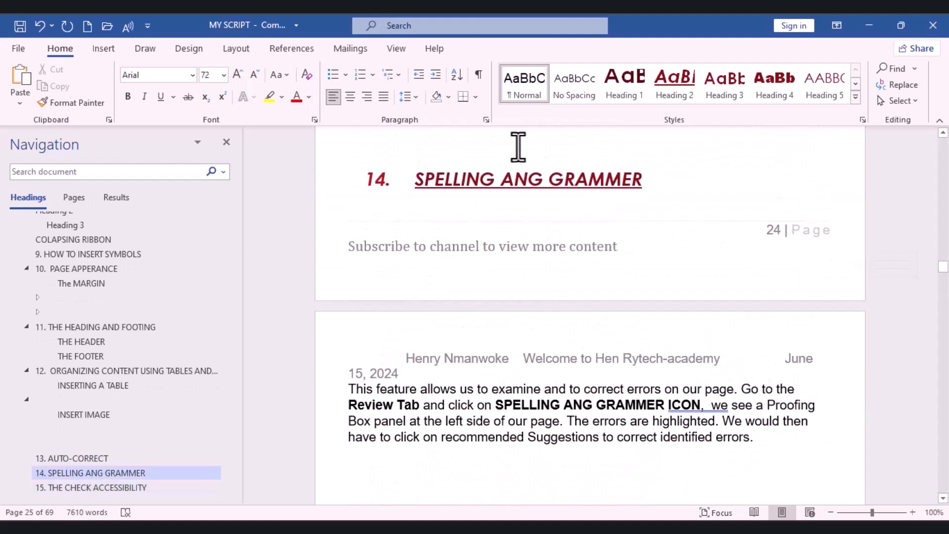
click(517, 149)
key(Return)
key(Return)
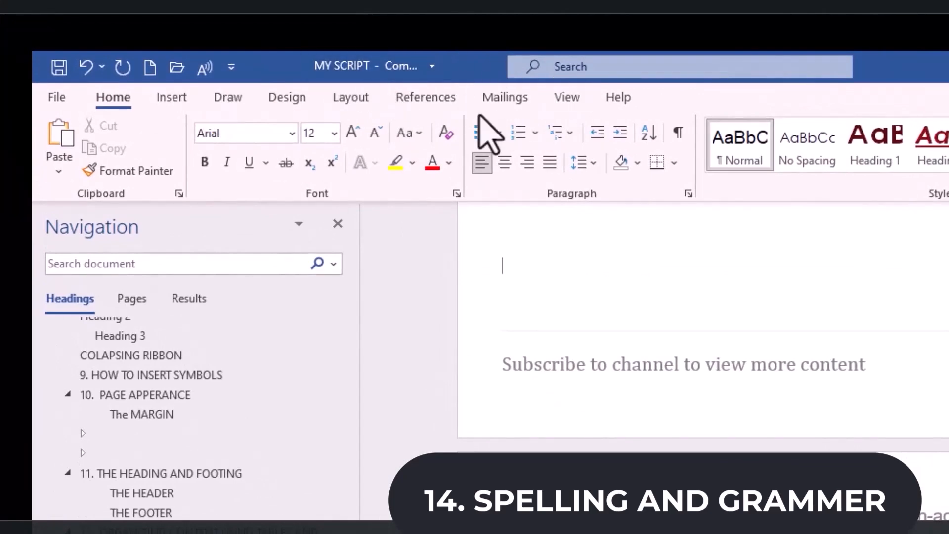
Step: Customize the ribbon to include the Review main tab
click(291, 101)
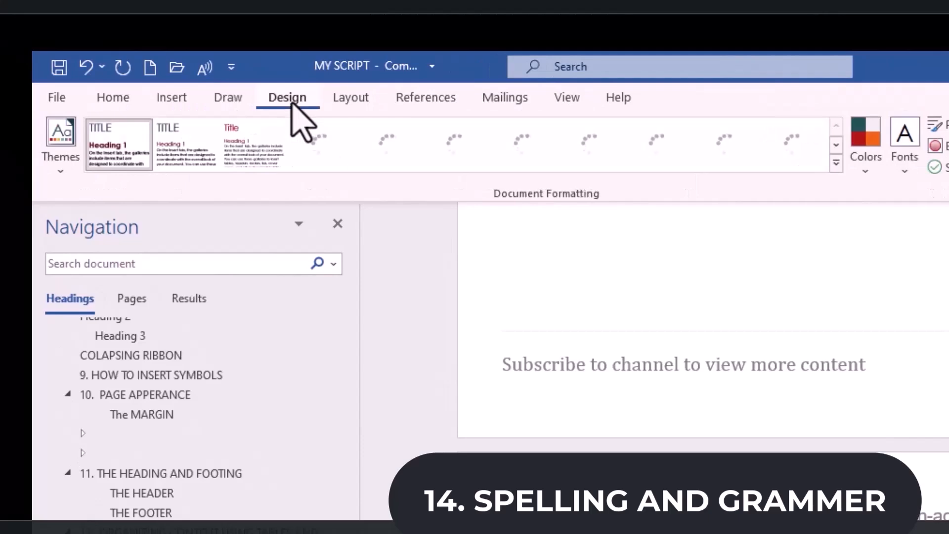
right_click(294, 103)
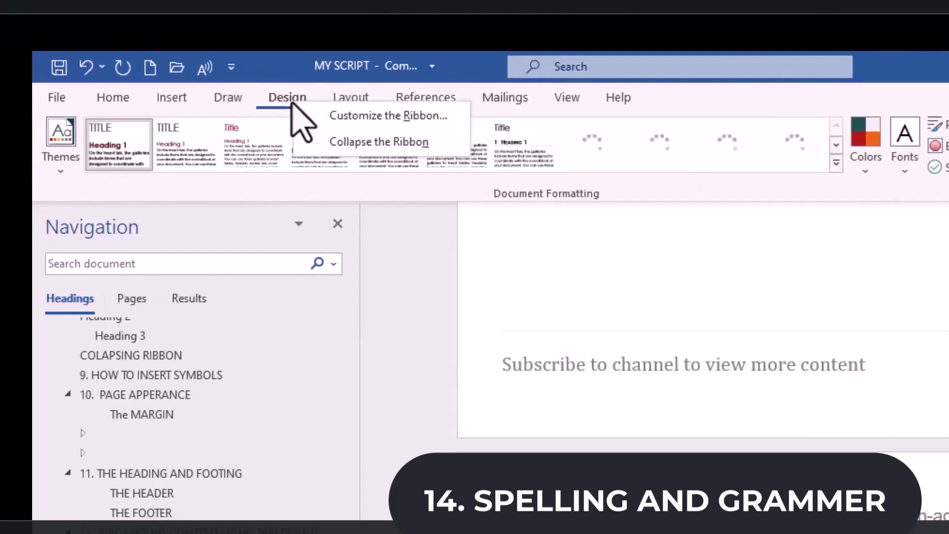
click(368, 118)
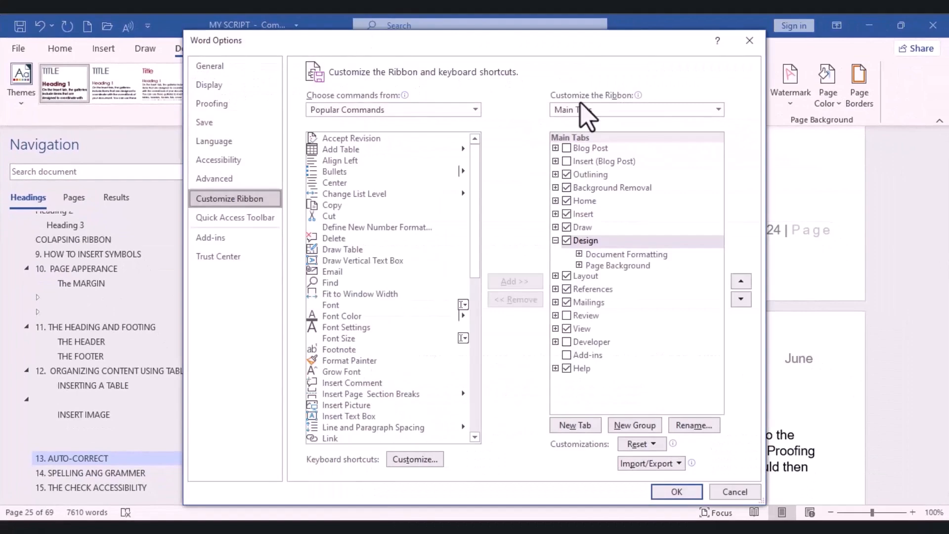
click(567, 316)
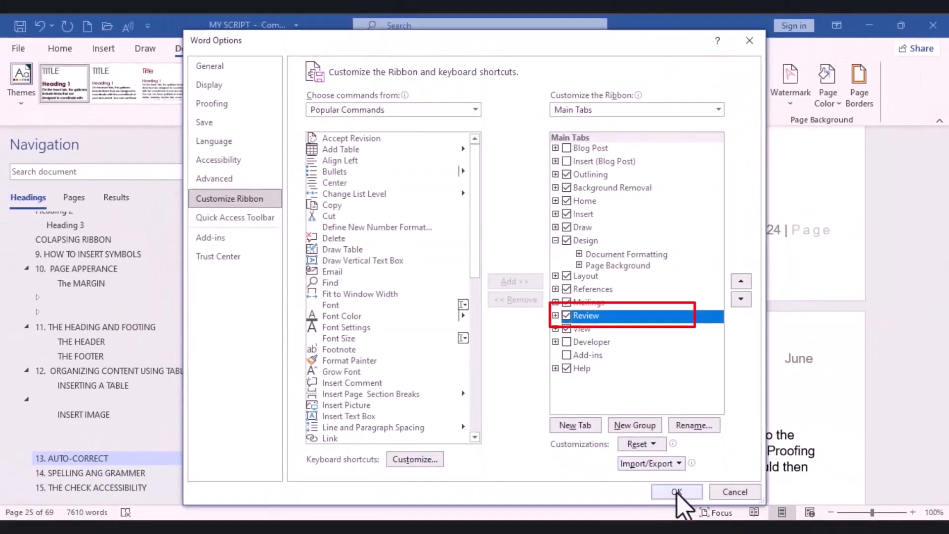
click(677, 492)
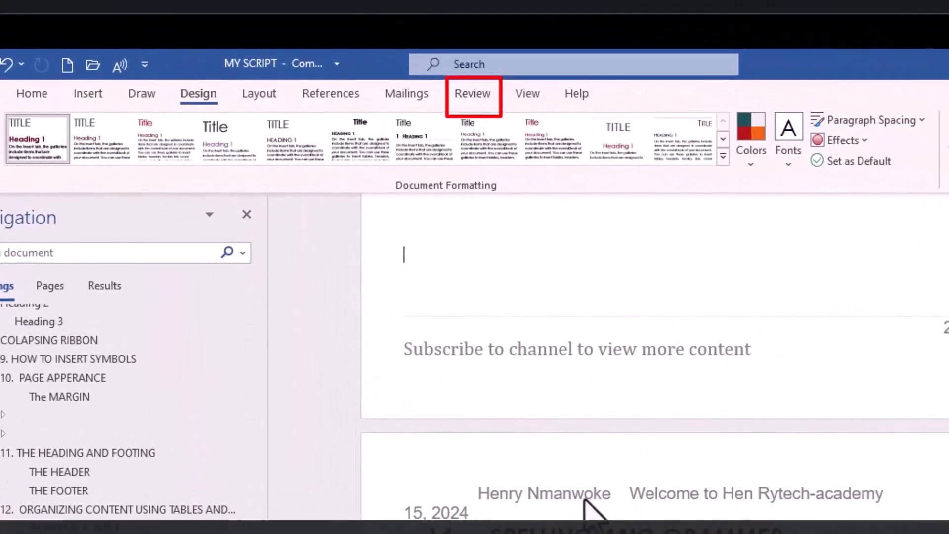
Step: Start the Spelling & Grammar check and narrow the Proofing pane so the text of section 14 shows fully
click(470, 99)
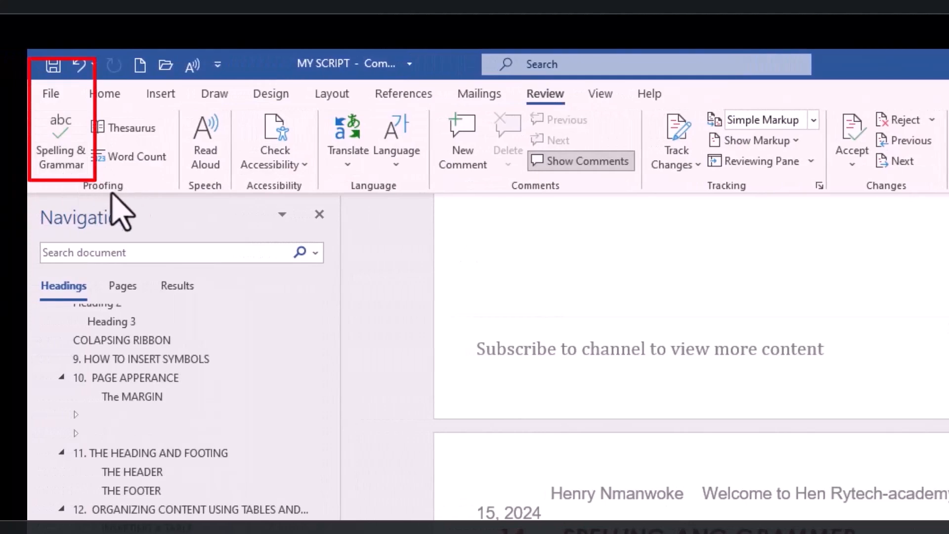
click(57, 150)
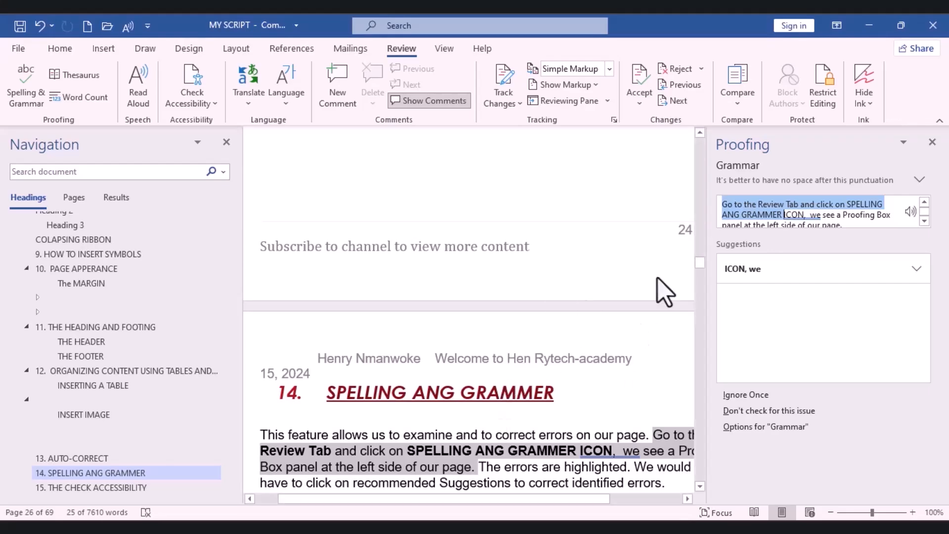
mouse_move(700, 266)
mouse_down()
mouse_move(702, 252)
mouse_move(775, 275)
mouse_up()
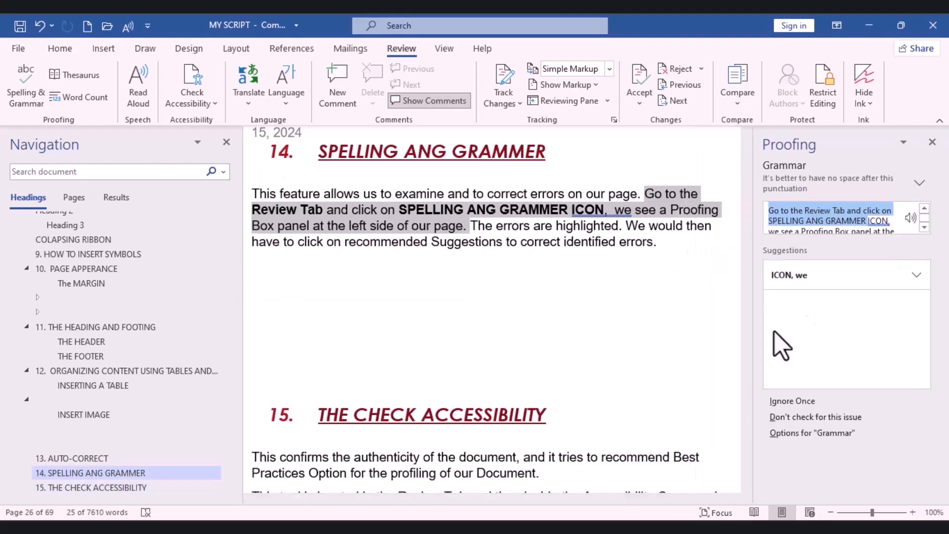
Step: Accept the grammar suggestions "ICON, we", "error,", "Note:" and "PRINT AND" in sections 14 to 16
click(796, 281)
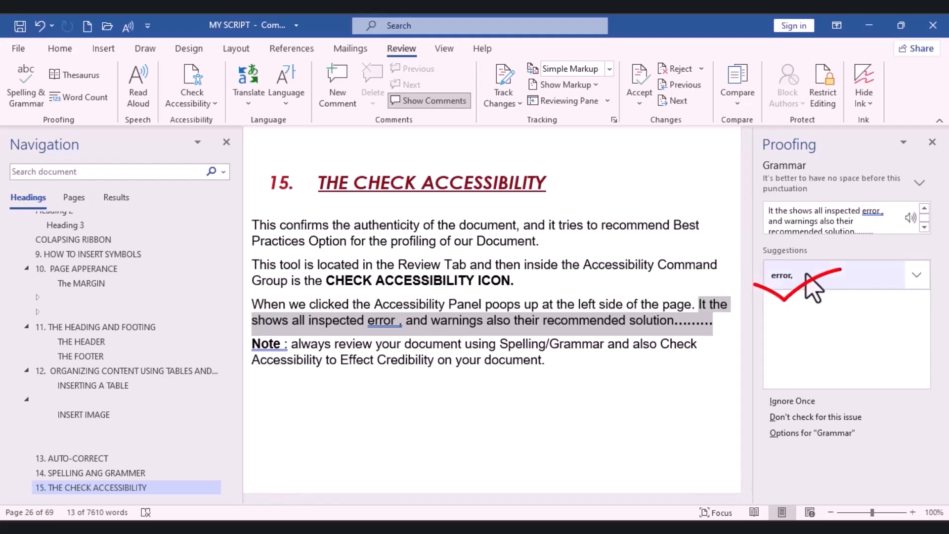
click(814, 288)
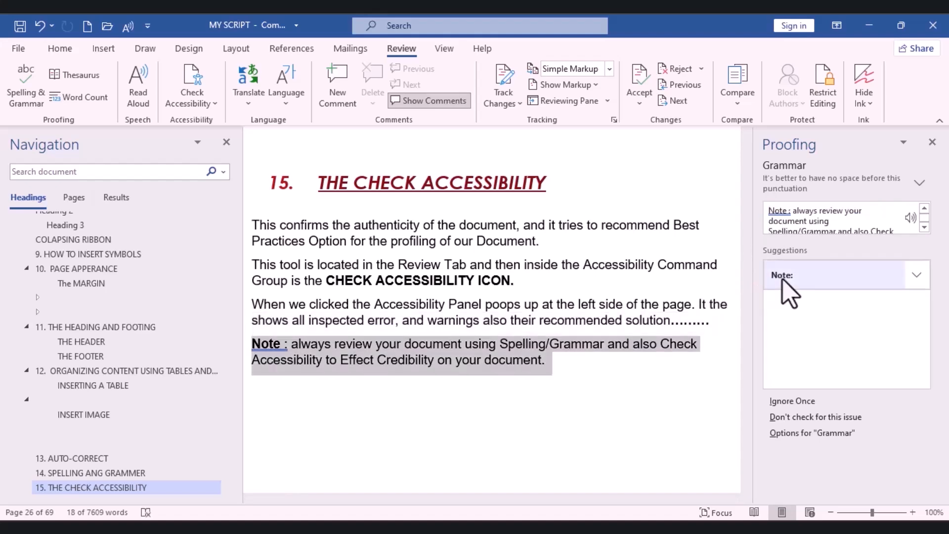
click(814, 277)
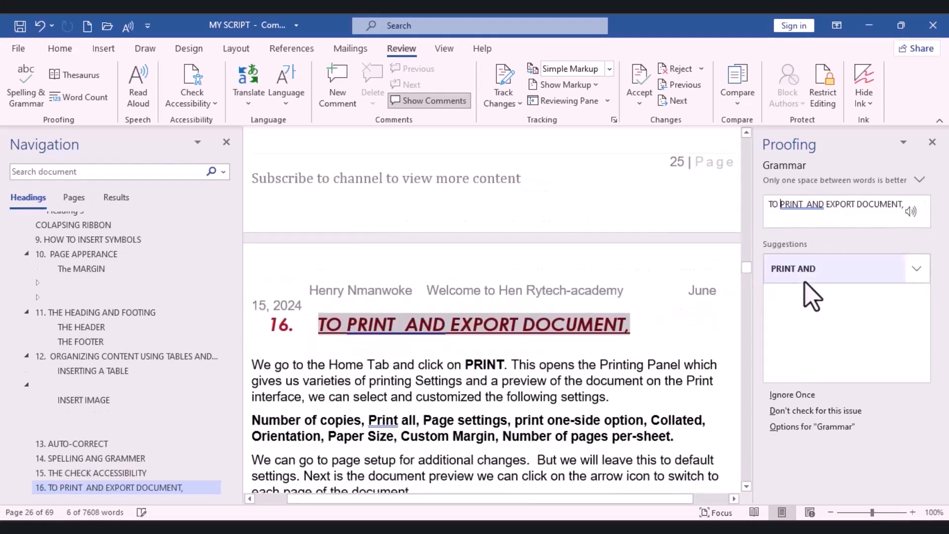
click(814, 279)
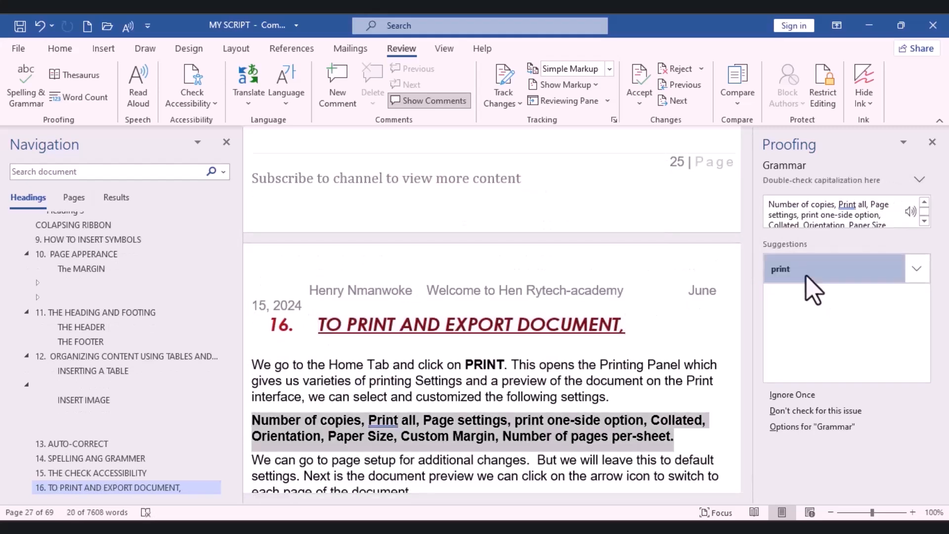
Step: Accept the suggestion "print" in section 16, and "MS", "Correct," and "Accessibility, Restrict" in section 18
click(812, 284)
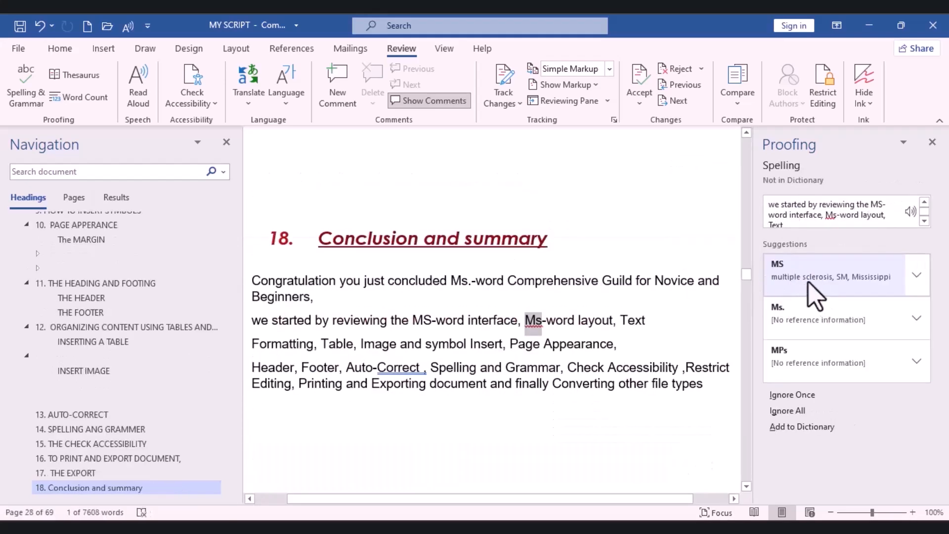
click(811, 295)
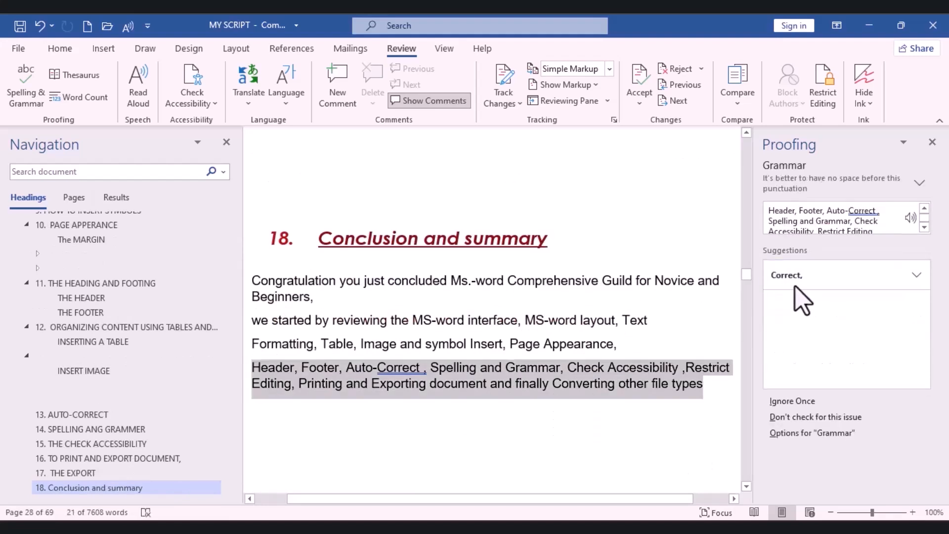
click(790, 292)
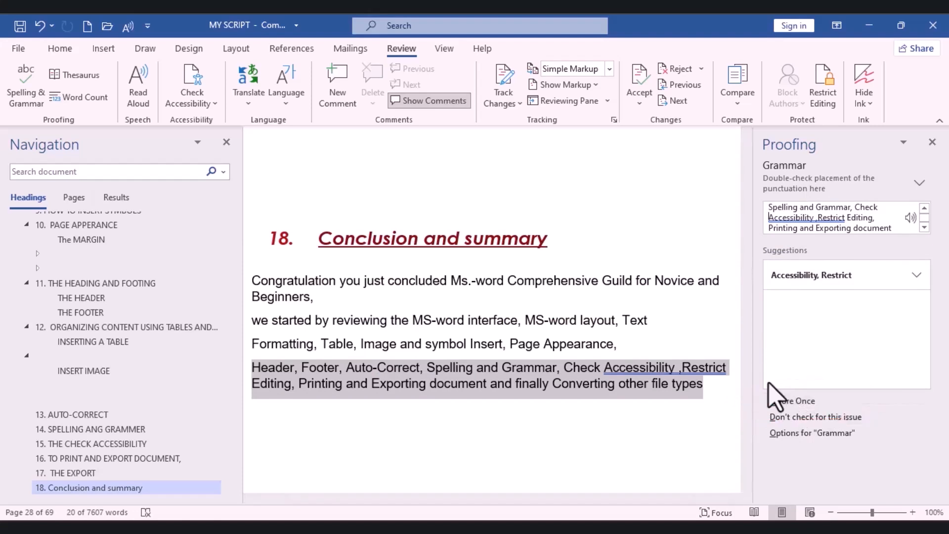
click(687, 226)
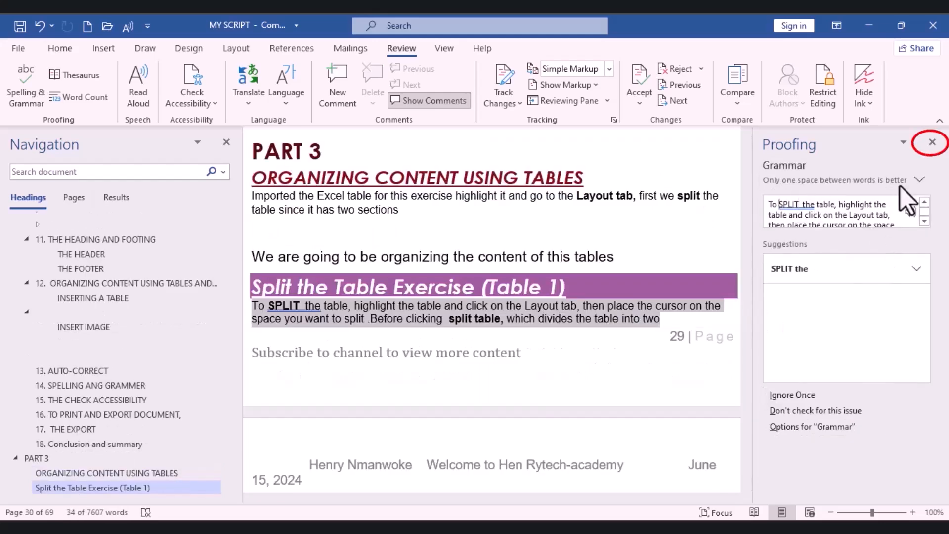
Step: End the proofing check and go back to section 15, THE CHECK ACCESSIBILITY
click(933, 144)
drag(945, 282, 944, 270)
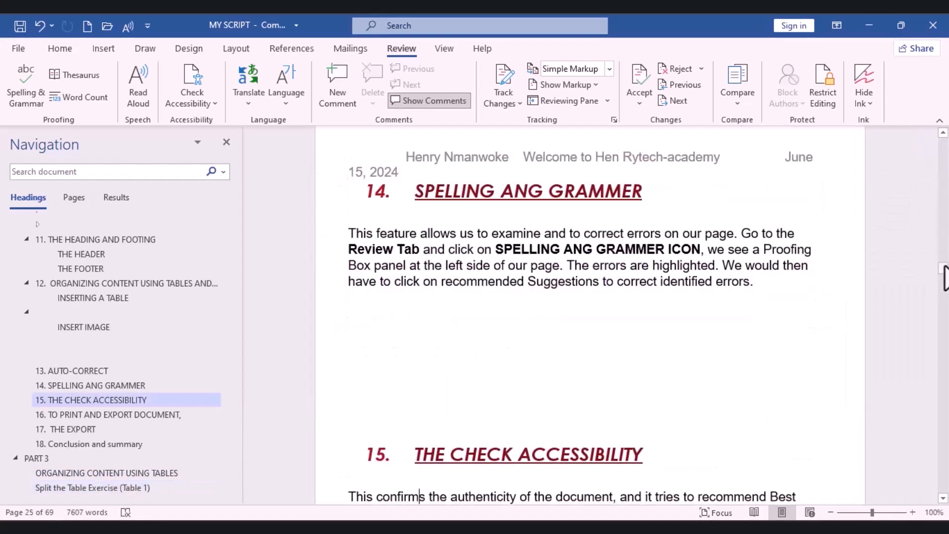
scroll(946, 278, down, 3)
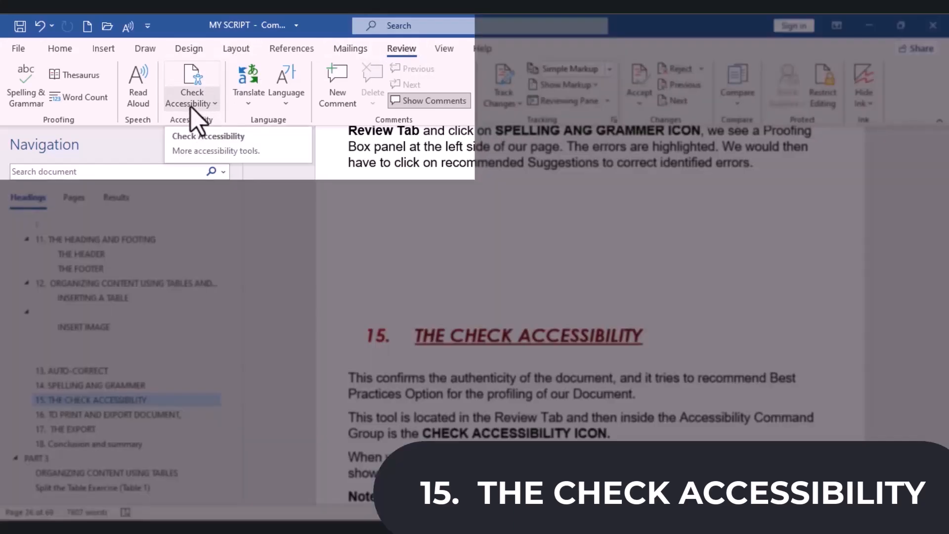
Step: Run the accessibility check and convert the document to the newest file format
click(191, 105)
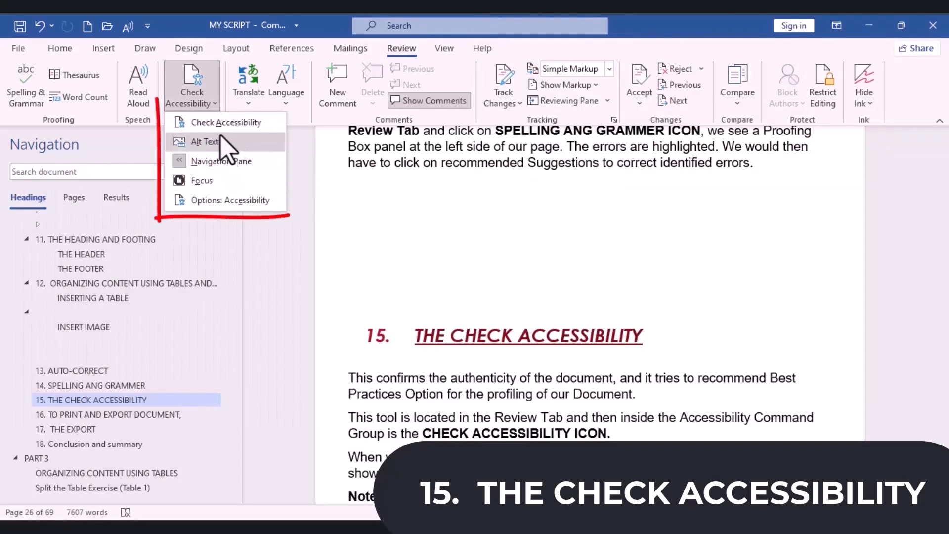
click(215, 123)
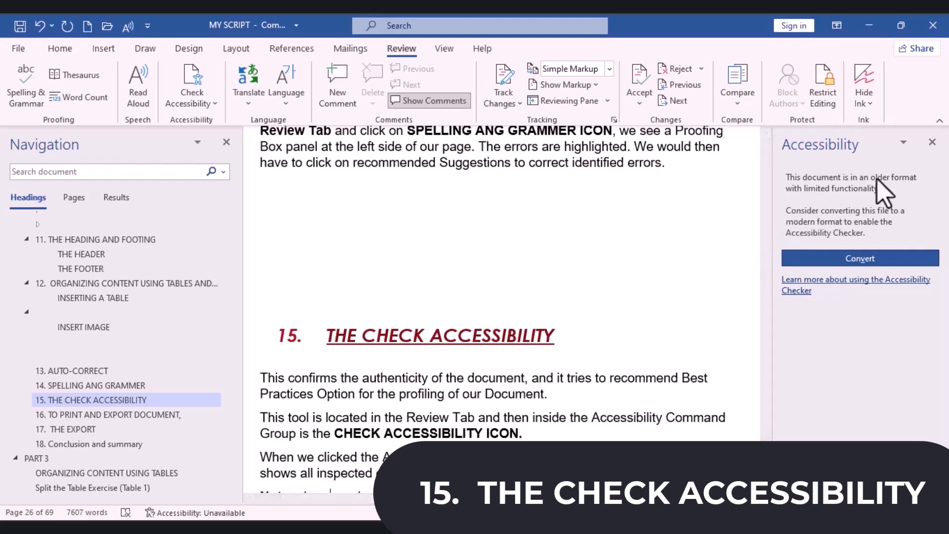
click(828, 262)
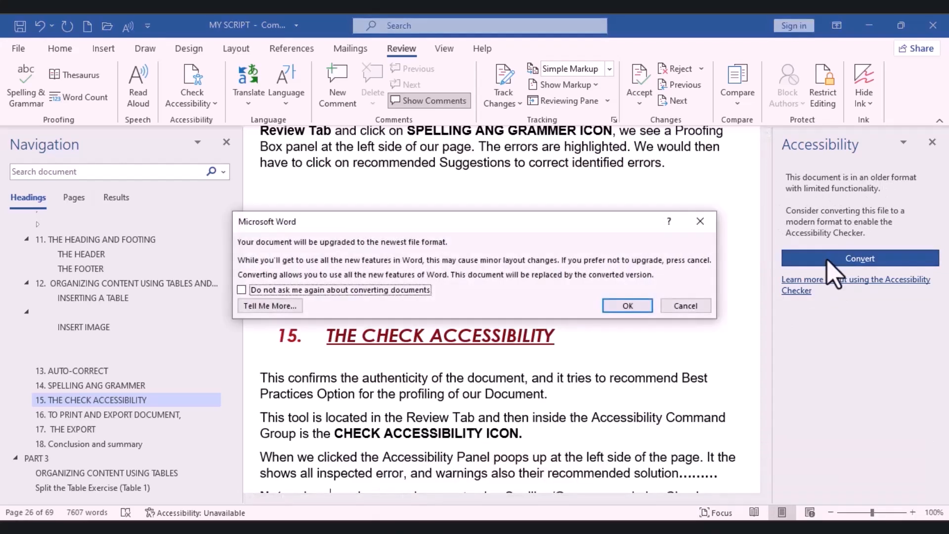
click(616, 306)
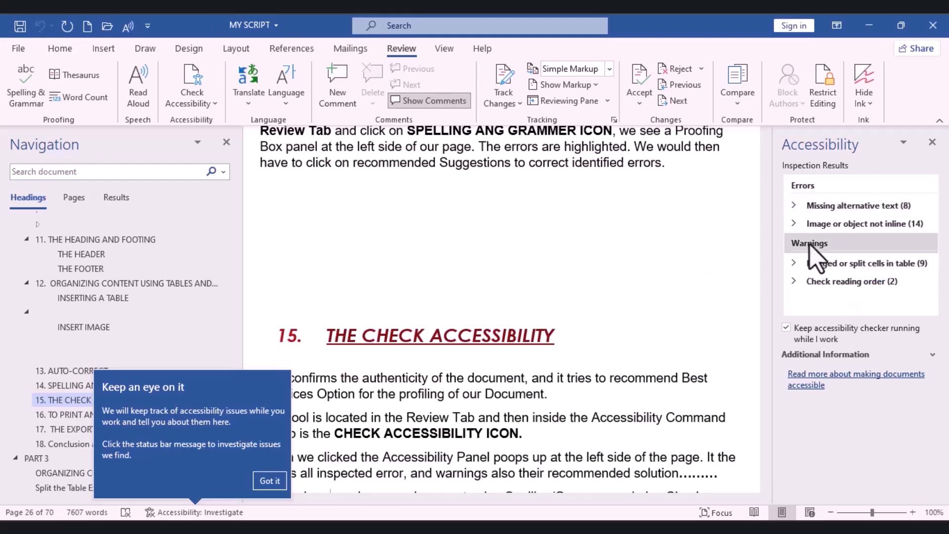
Step: Expand the missing alternative text errors and mark Group 1 as decorative
click(794, 205)
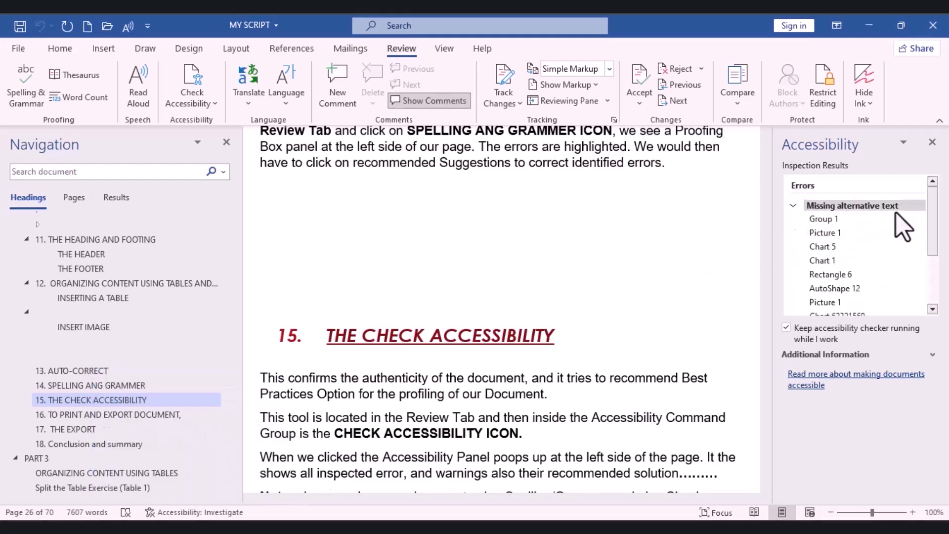
drag(936, 208, 937, 213)
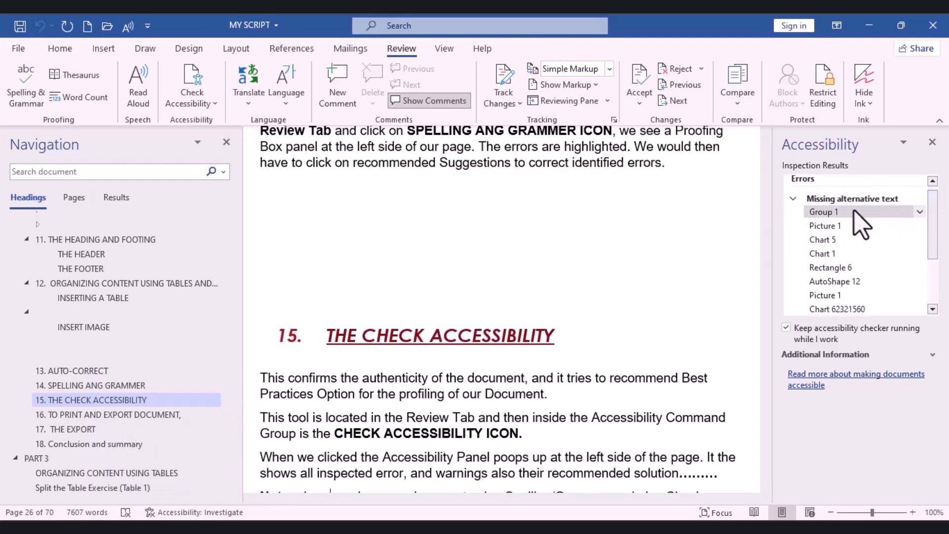
click(919, 213)
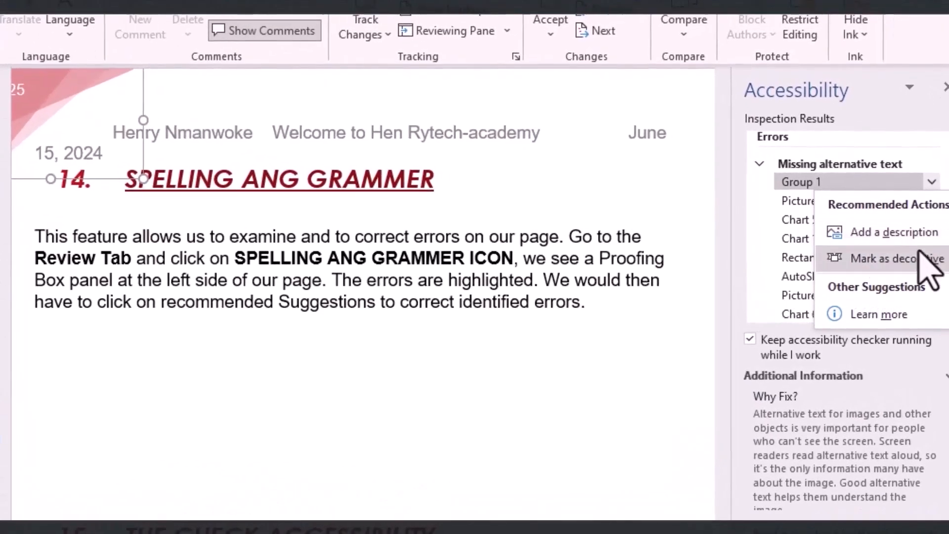
click(872, 253)
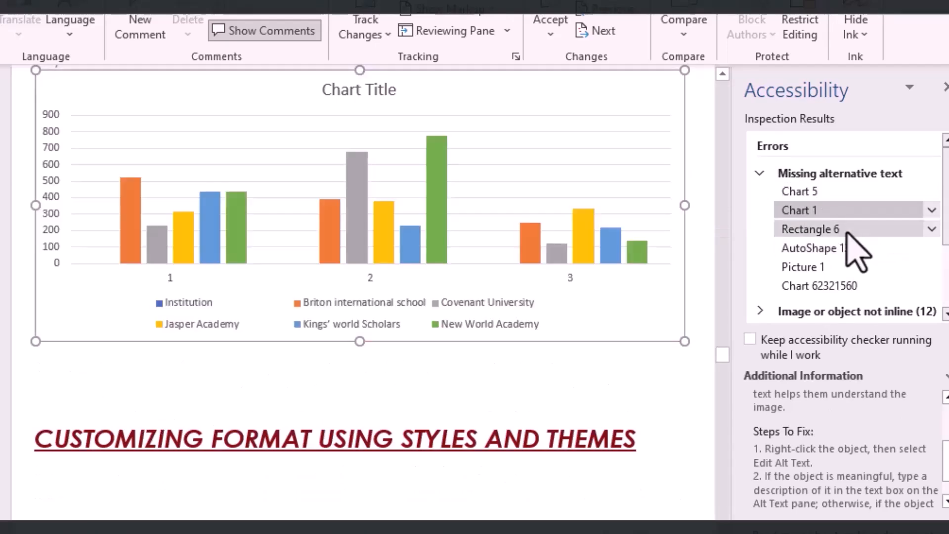
Step: Examine the recommended actions for Rectangle 6, return to section 15 and close the Accessibility pane
click(848, 230)
click(933, 229)
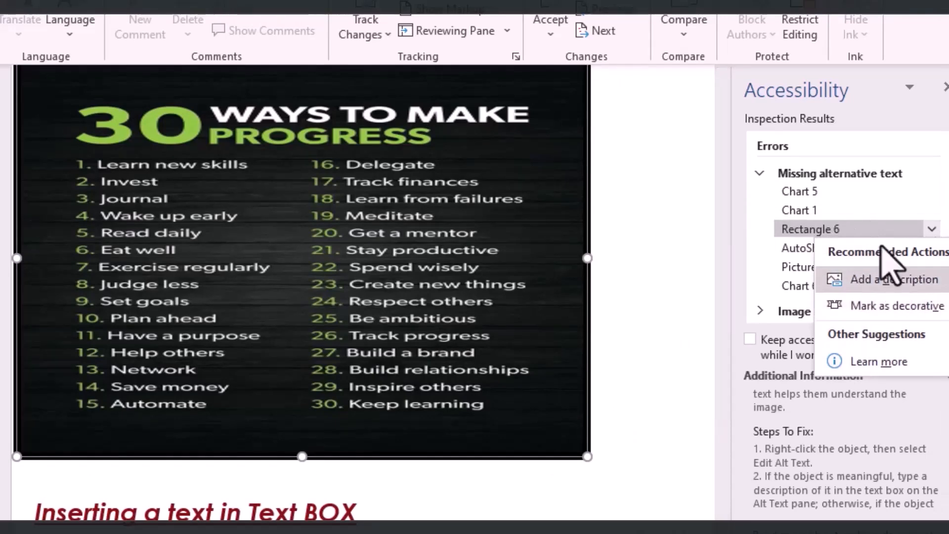
click(747, 346)
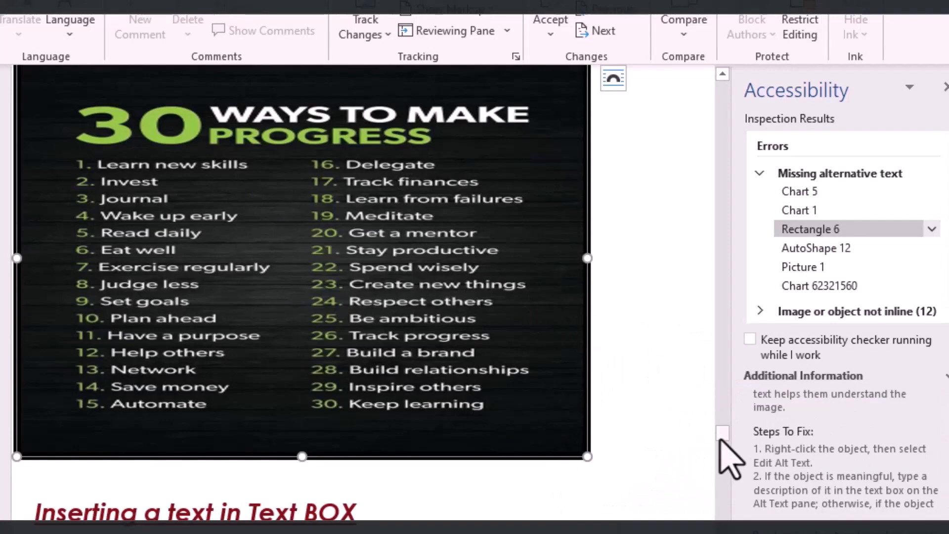
drag(721, 442, 737, 375)
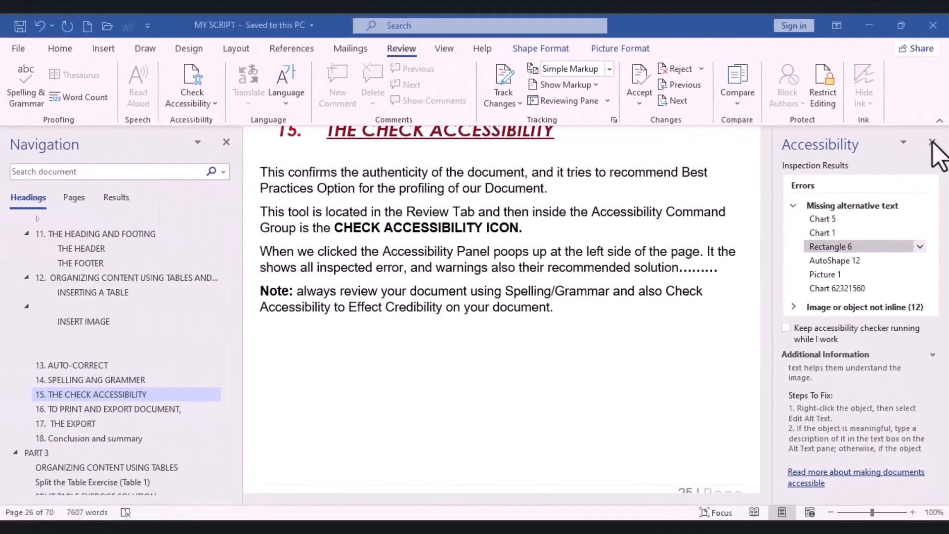
click(933, 143)
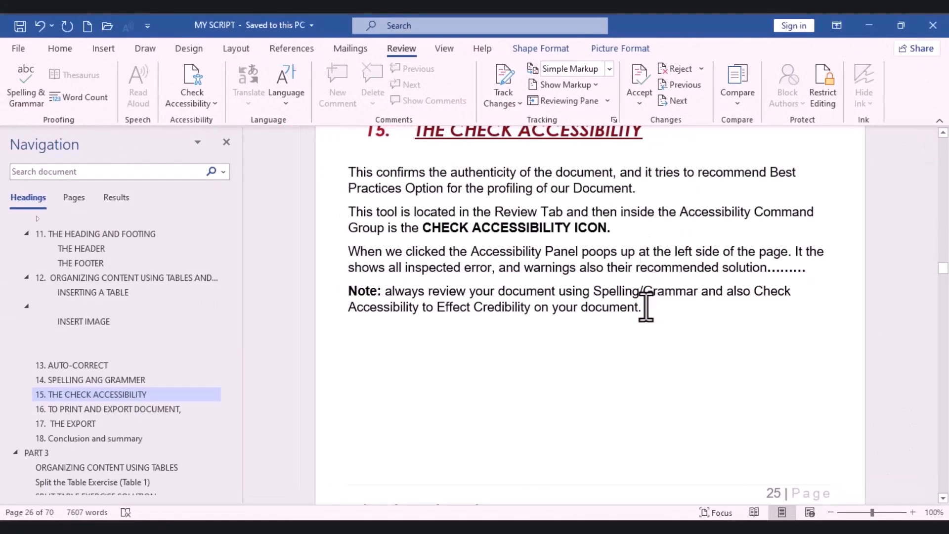
Step: From section 16, TO PRINT AND EXPORT DOCUMENT, open the print settings and set the number of copies to 2
scroll(646, 306, down, 8)
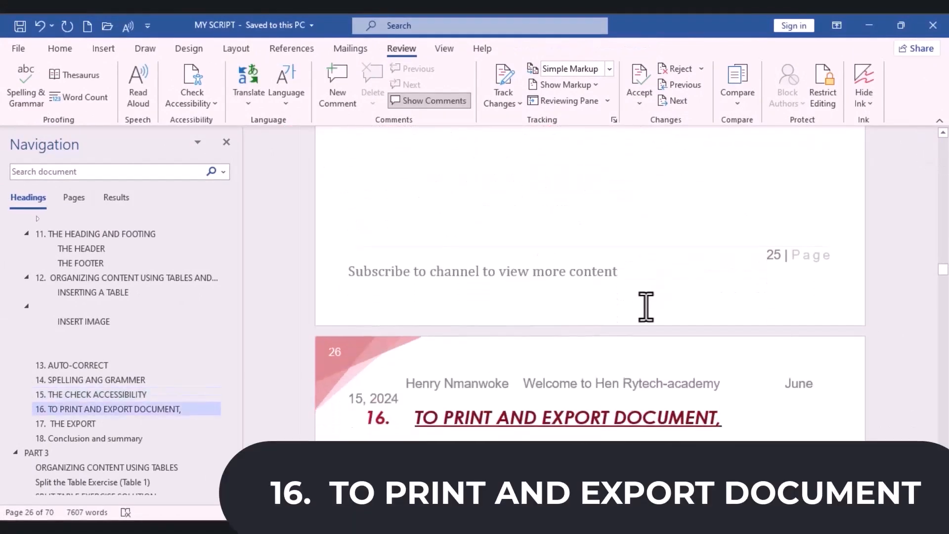
scroll(646, 307, down, 2)
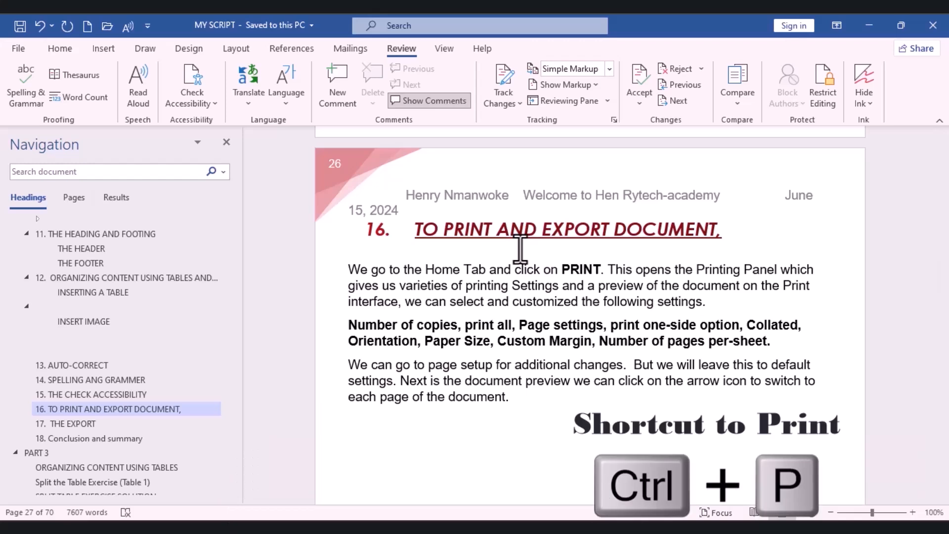
click(18, 50)
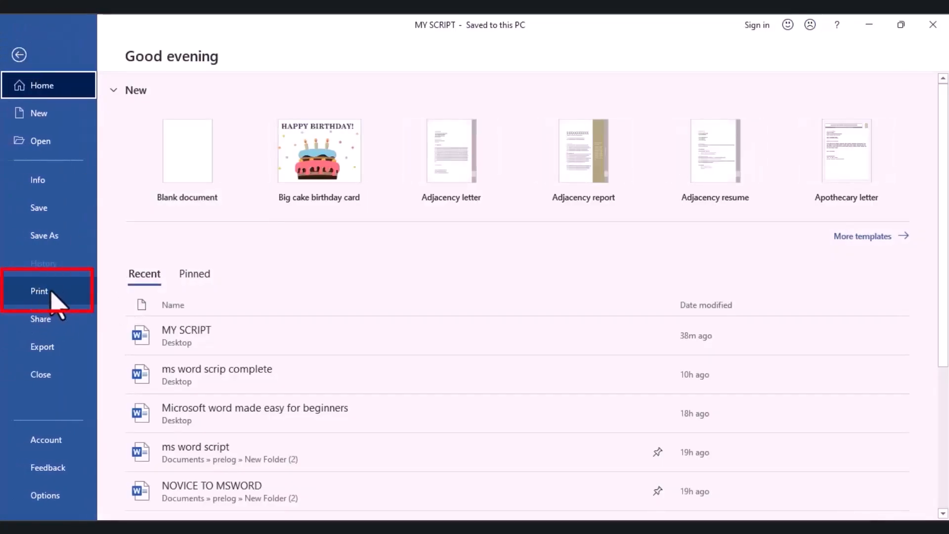
click(50, 291)
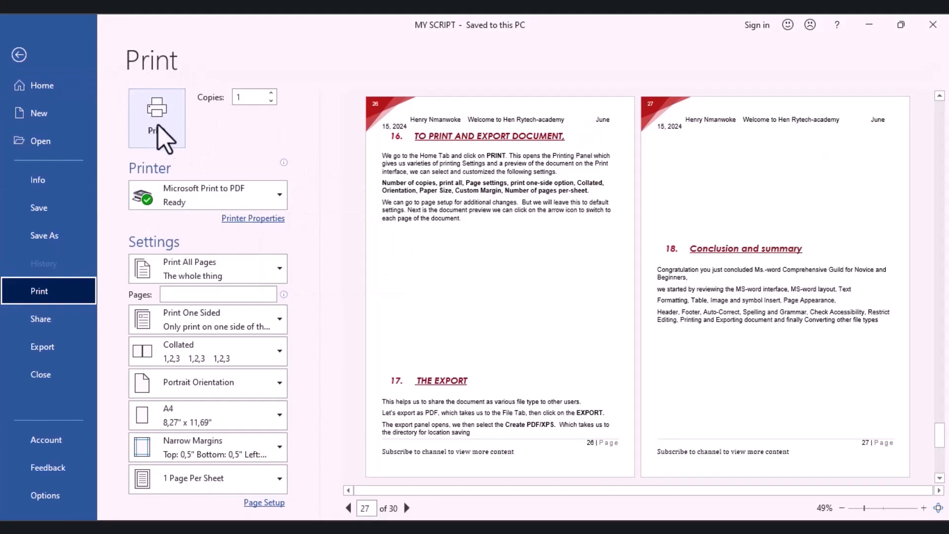
click(271, 93)
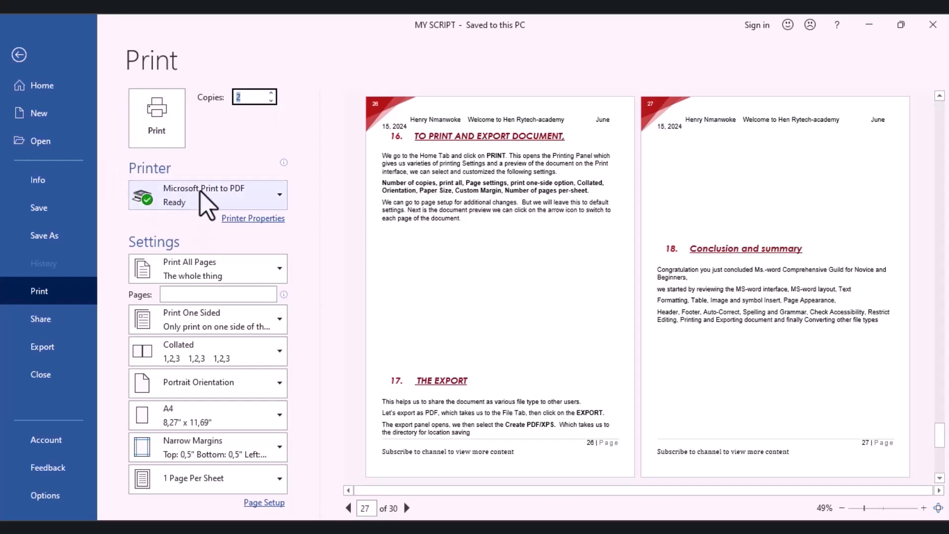
Step: Look through the available printers and select Microsoft Print to PDF
click(228, 200)
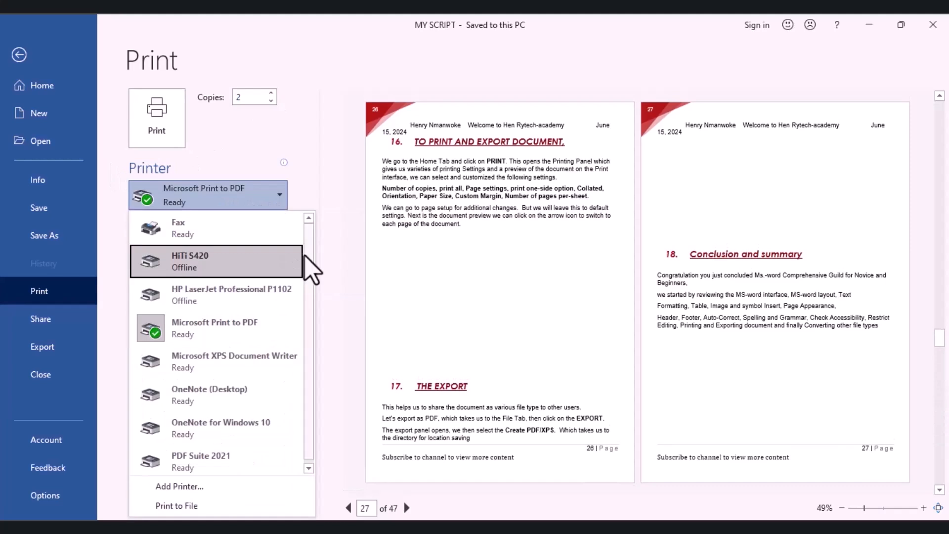
drag(306, 256, 306, 296)
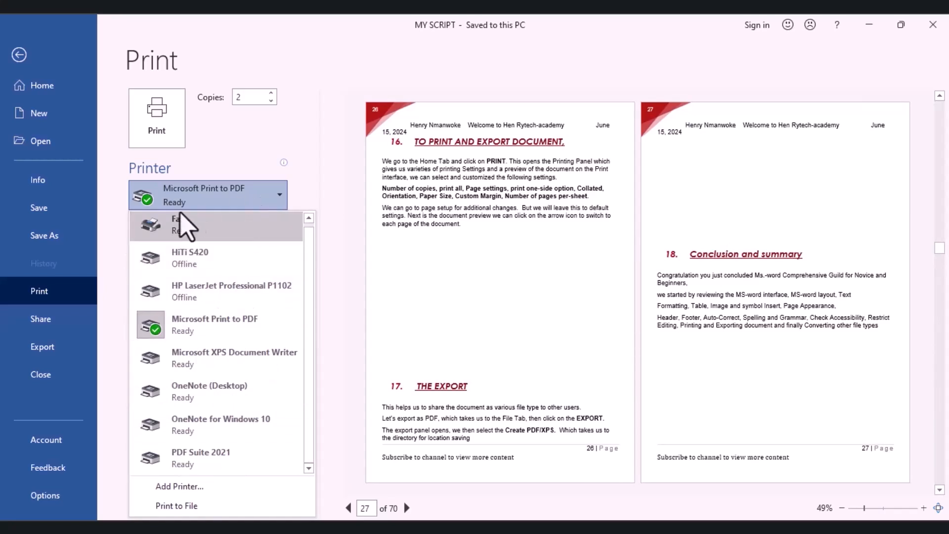
click(204, 327)
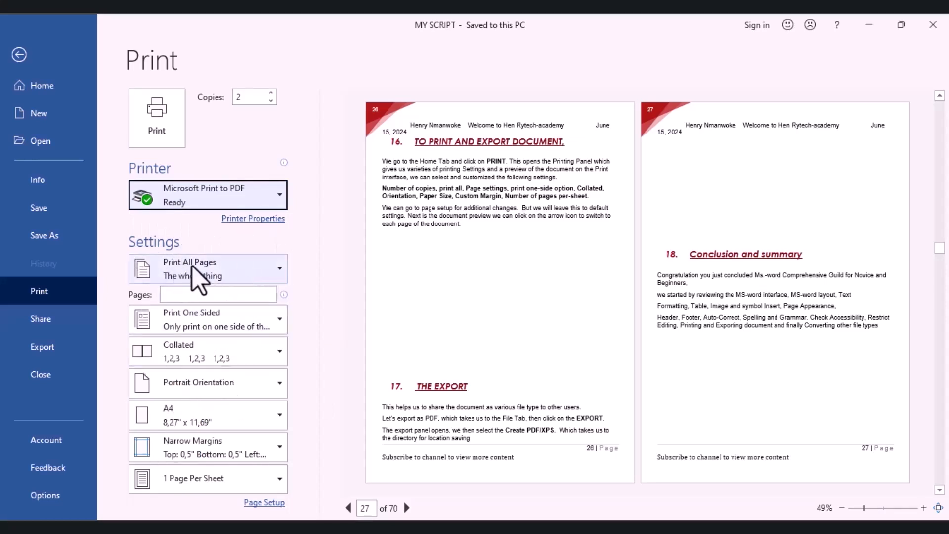
Step: Select Print One Sided and review the alternative for printing on both sides
click(168, 296)
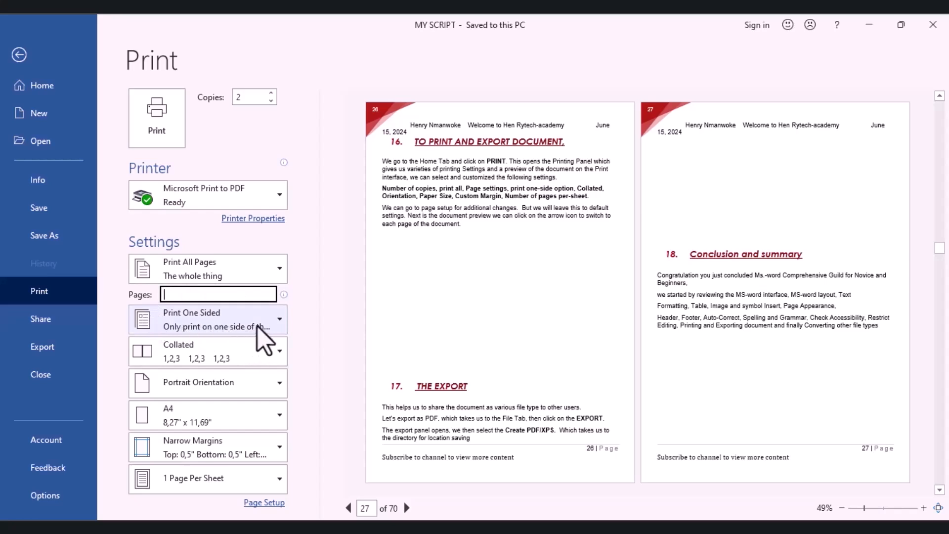
click(275, 322)
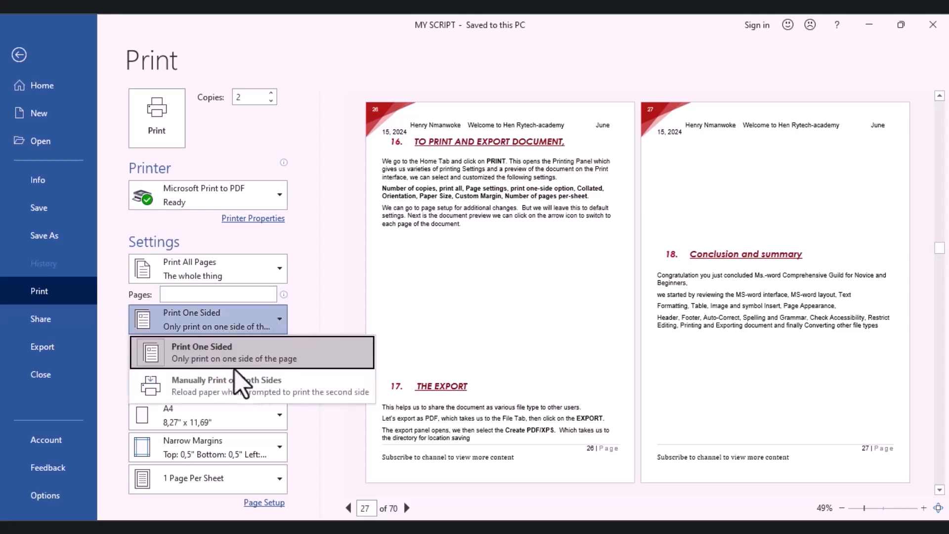
click(259, 359)
click(277, 324)
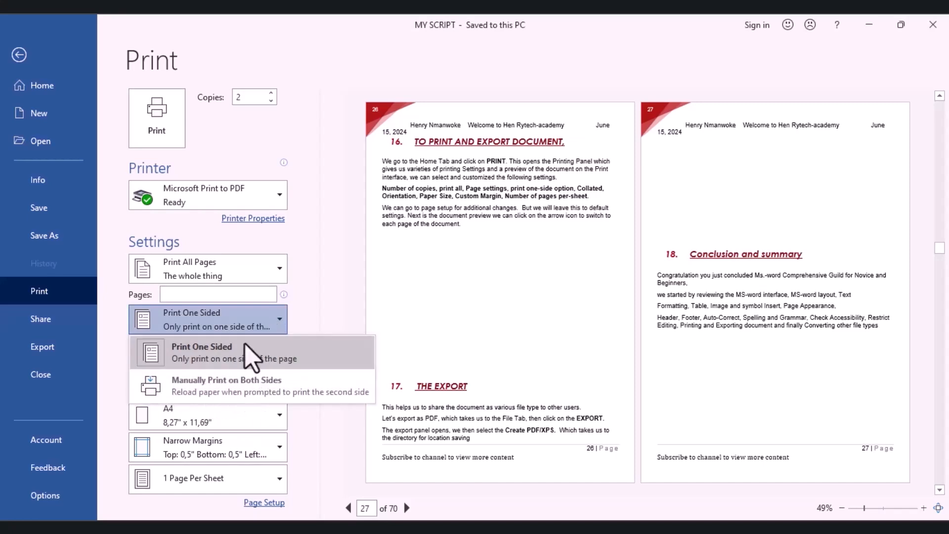
click(346, 322)
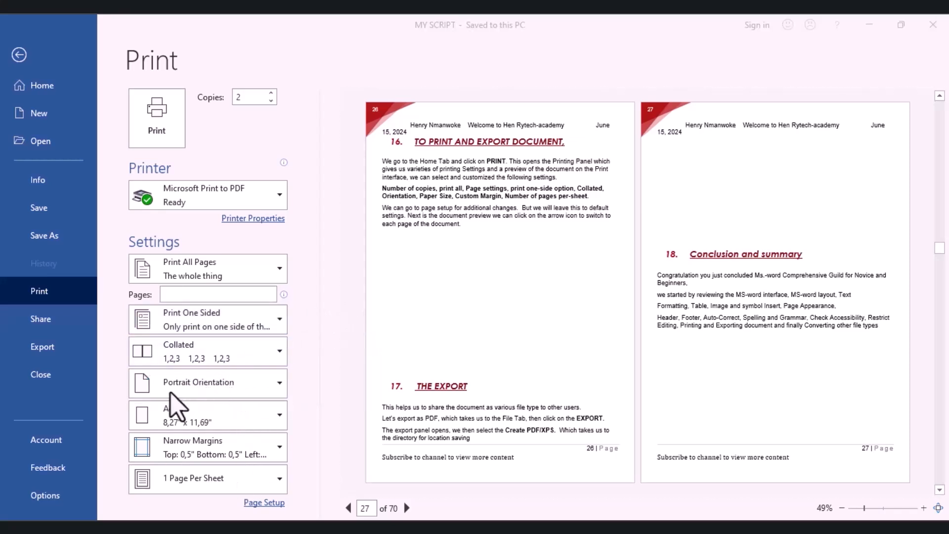
Step: Try Landscape Orientation for the printout and return it to Portrait Orientation
click(275, 386)
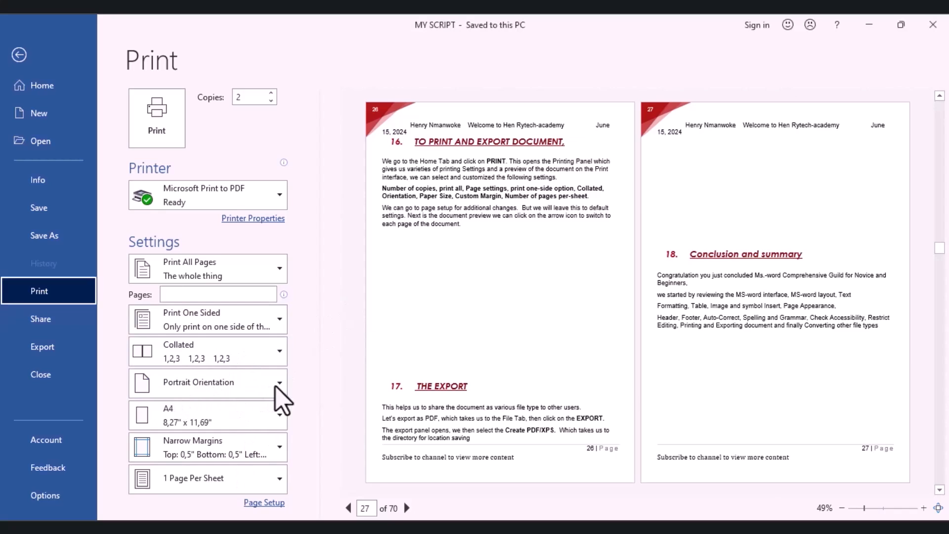
click(277, 384)
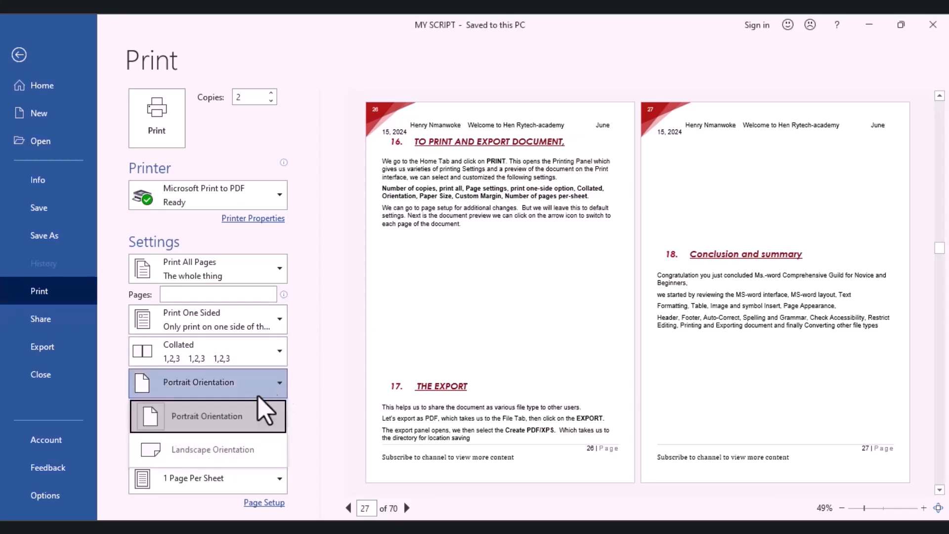
click(175, 447)
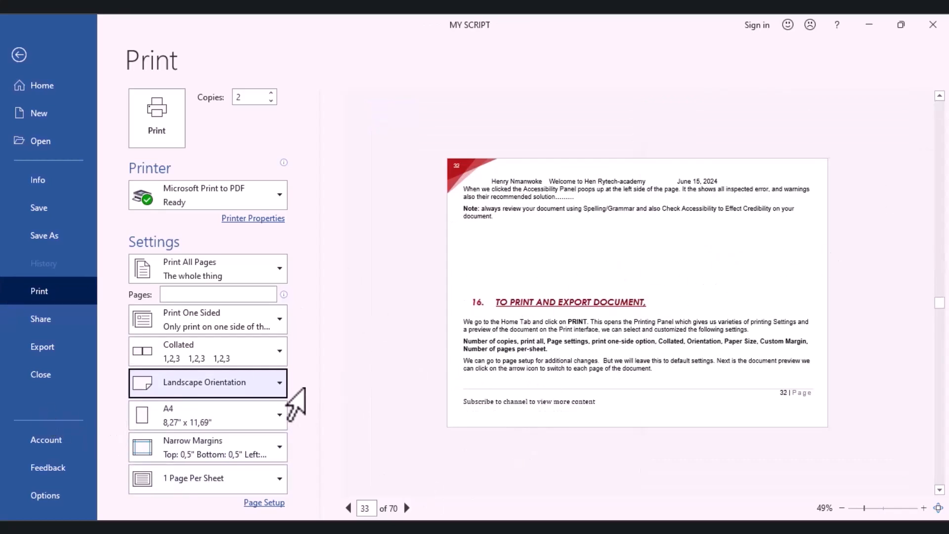
click(264, 389)
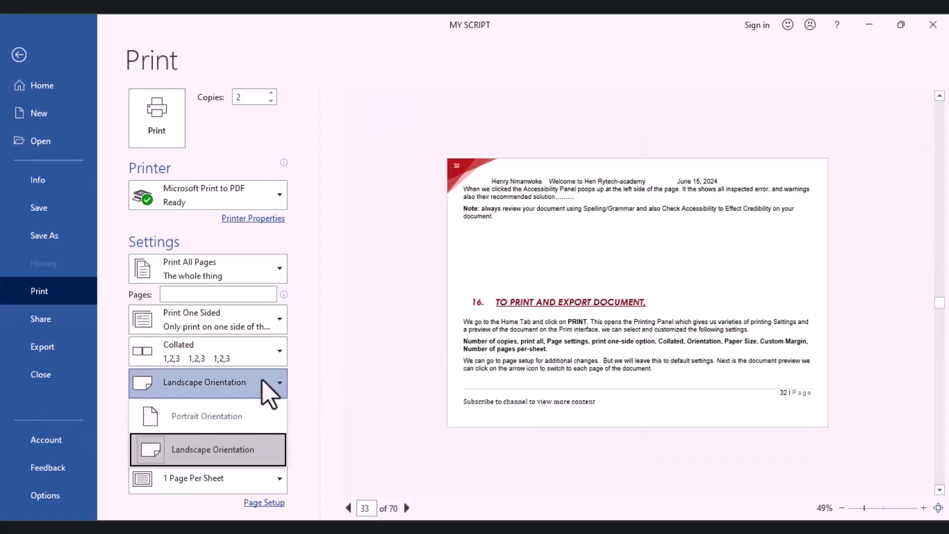
click(211, 416)
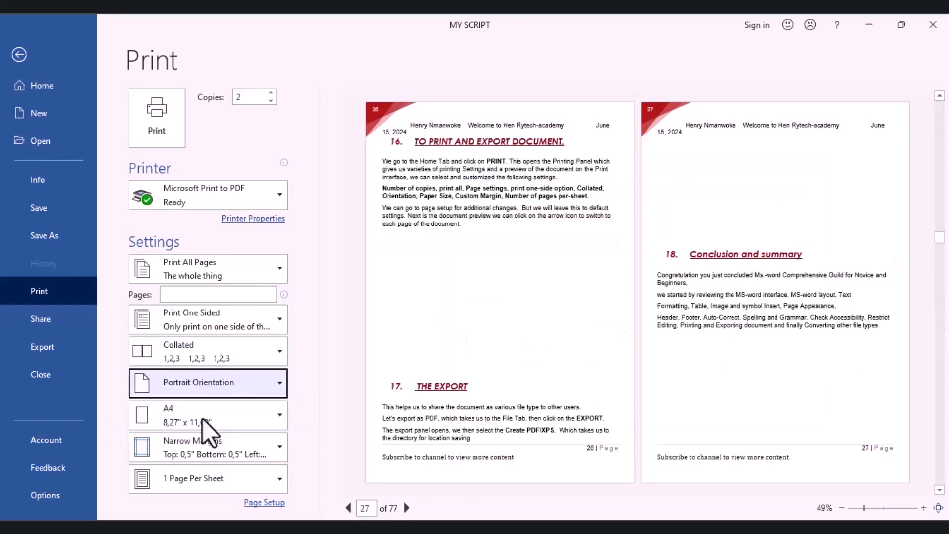
Step: Look through the available paper sizes and select A4
click(203, 421)
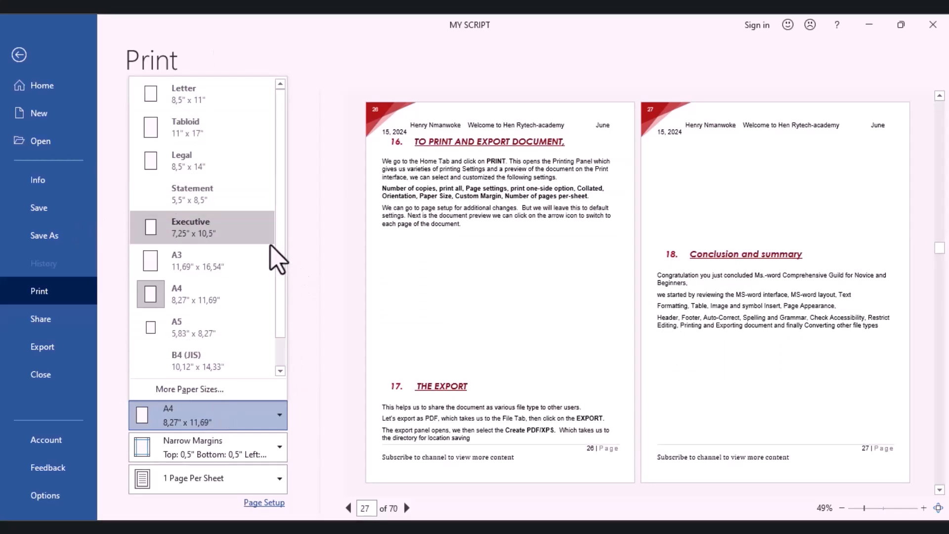
drag(278, 255, 281, 284)
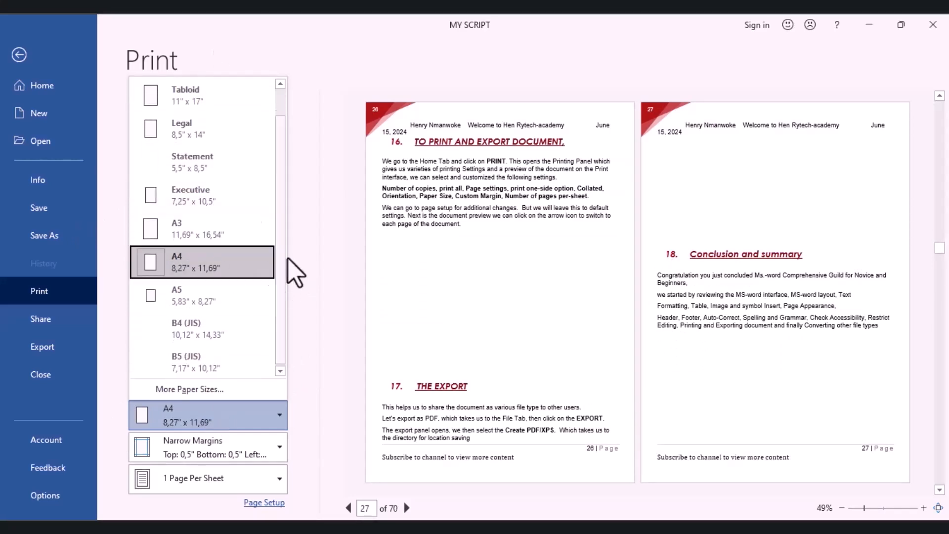
click(180, 261)
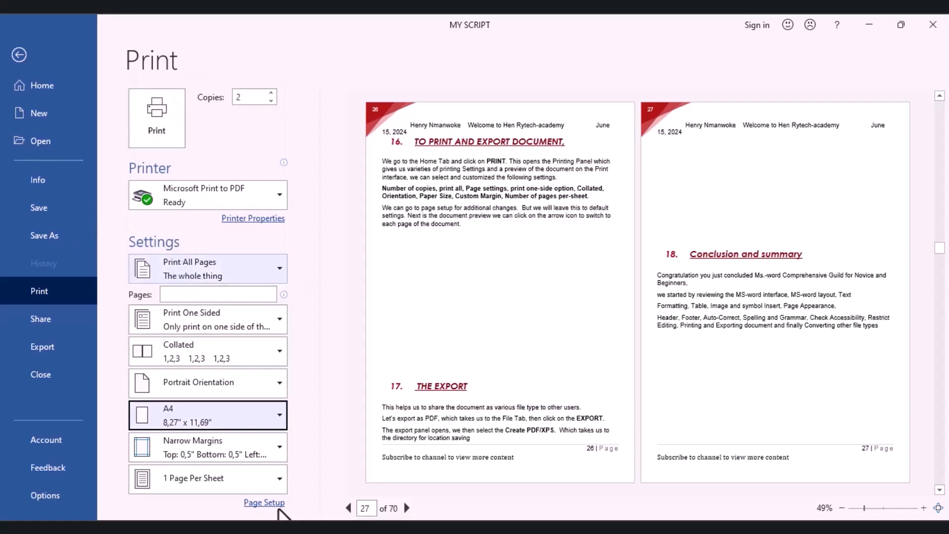
Step: Set the printout to Normal margins and select 1 Page Per Sheet
click(247, 502)
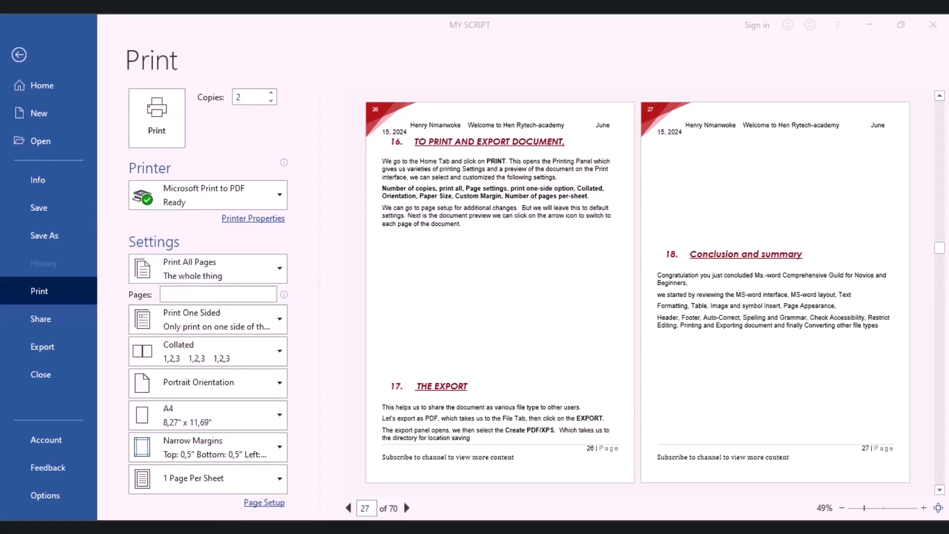
click(277, 450)
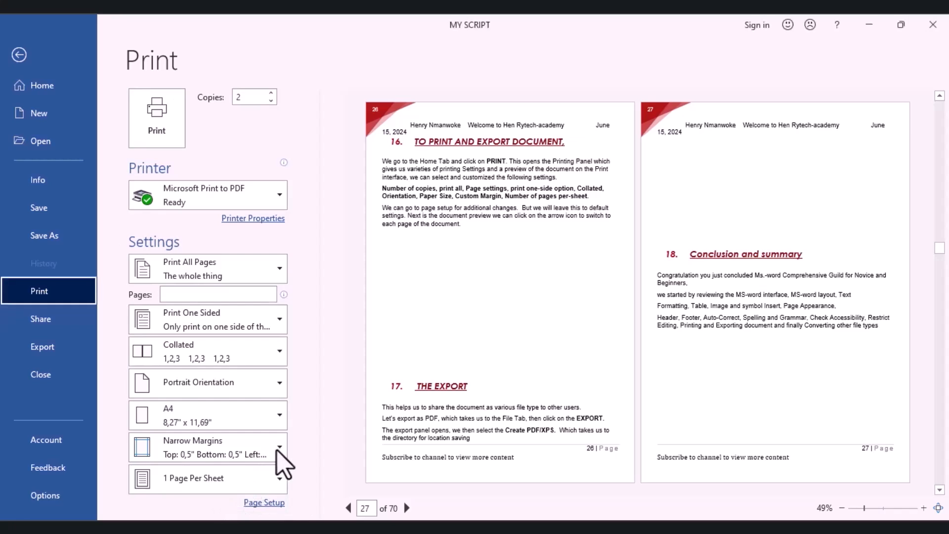
click(277, 451)
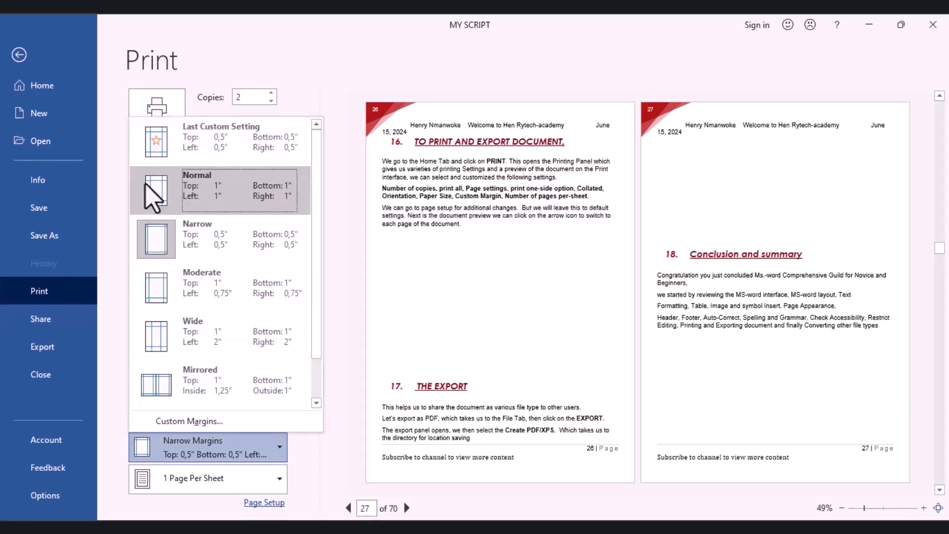
click(233, 204)
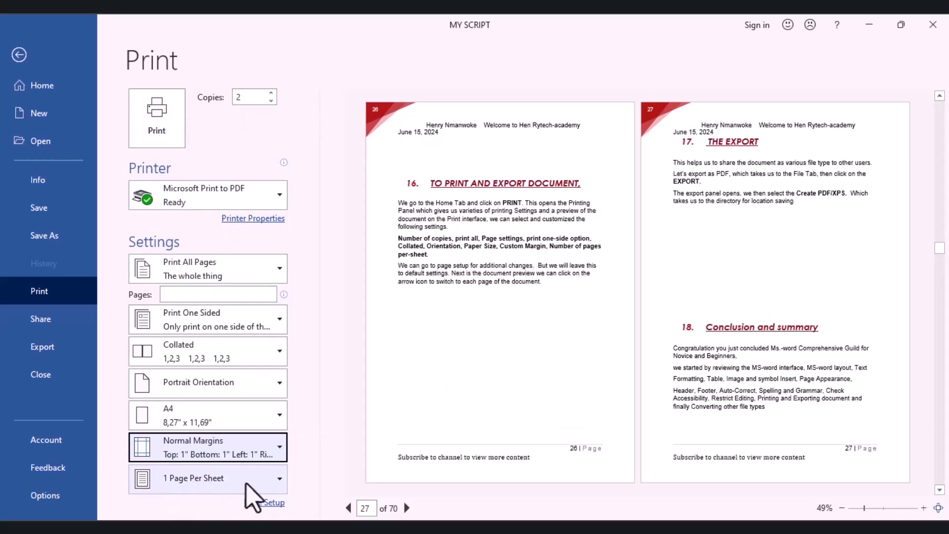
click(262, 483)
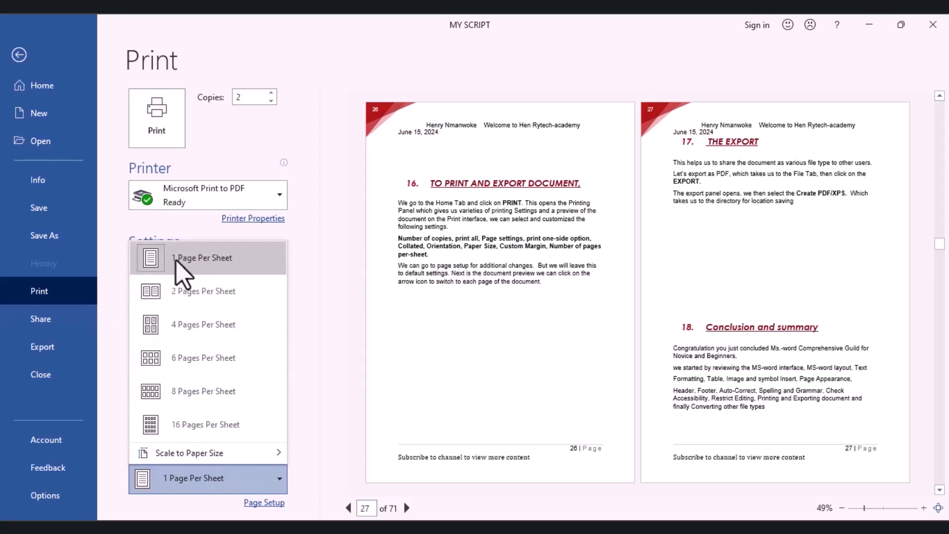
click(201, 258)
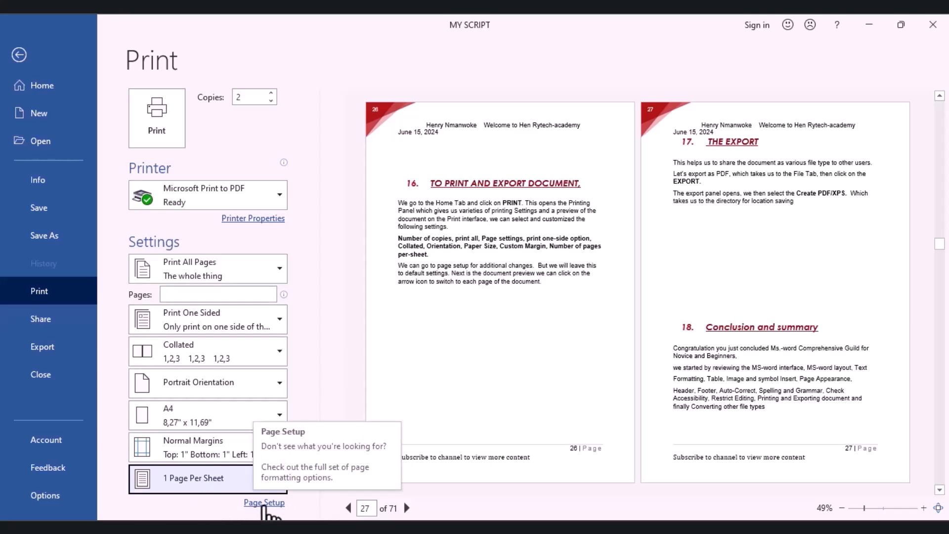
Step: Review the margin, paper and layout options in Page Setup and apply the setup to the Whole document
click(264, 503)
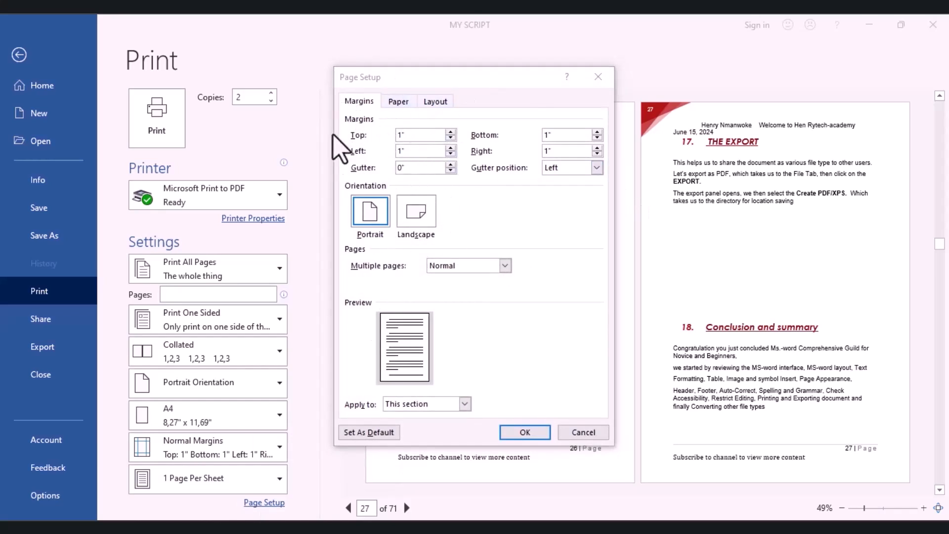
click(395, 102)
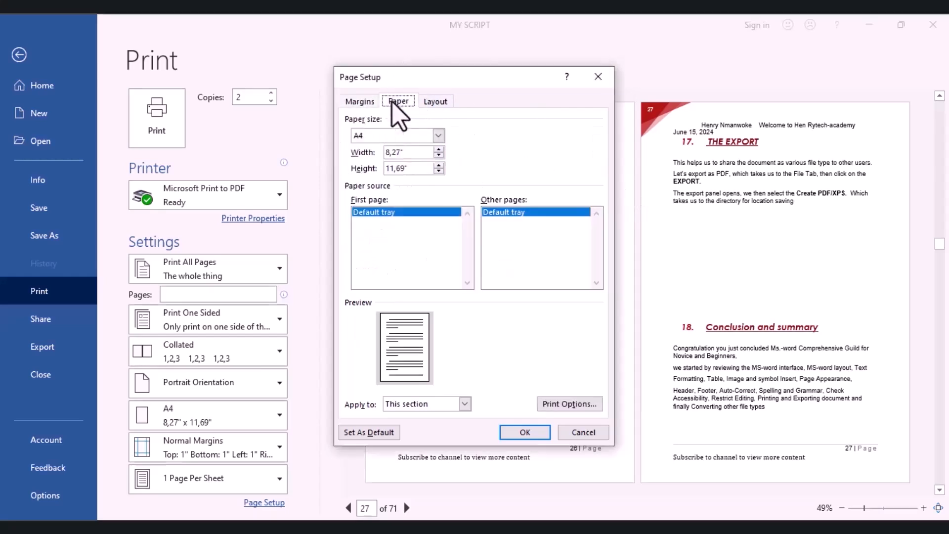
click(439, 135)
click(439, 137)
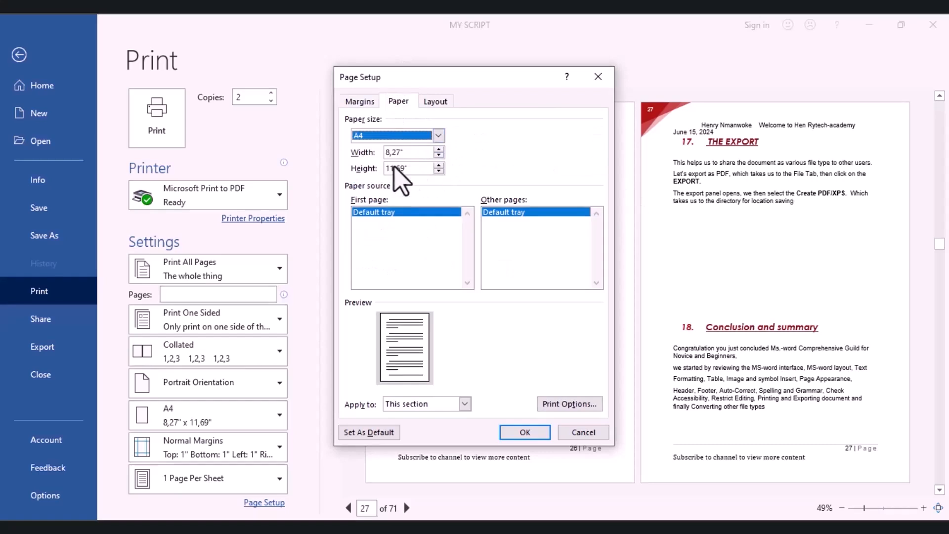
click(436, 102)
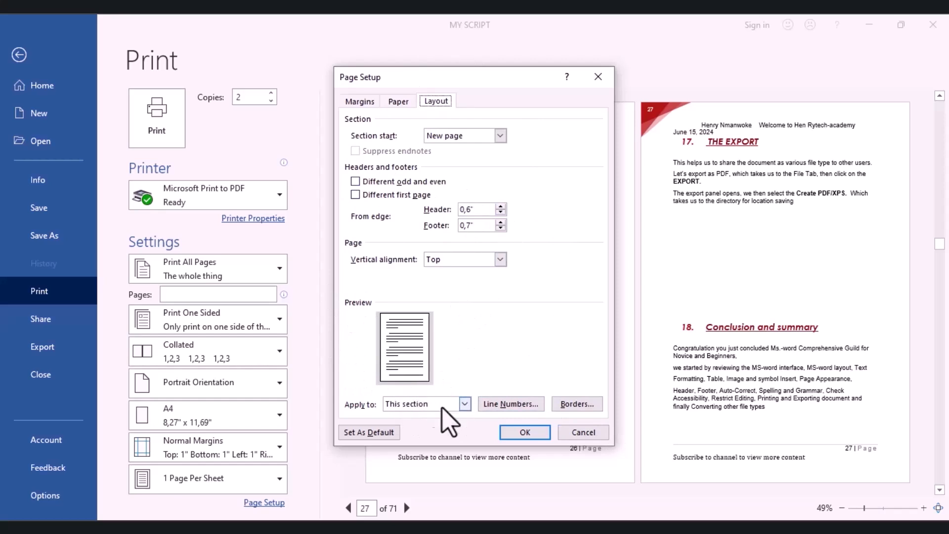
click(466, 404)
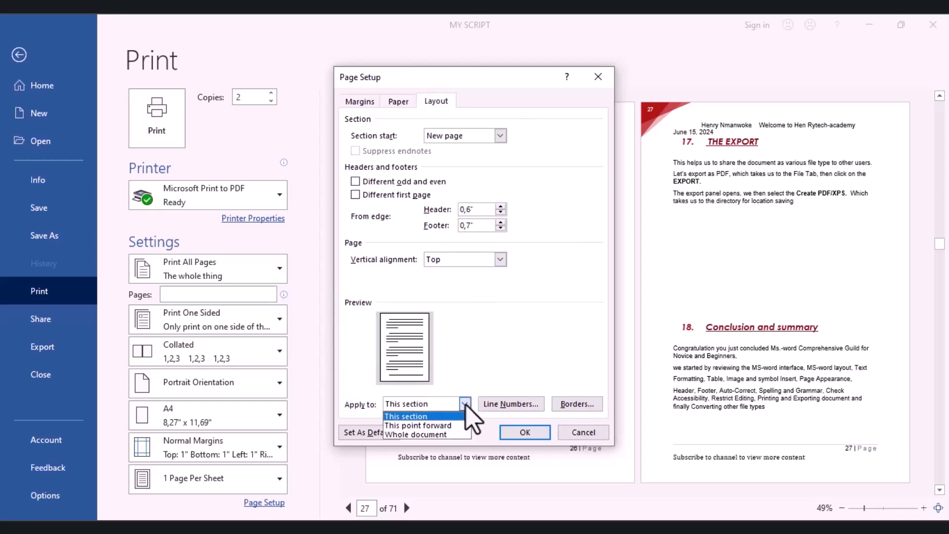
click(415, 435)
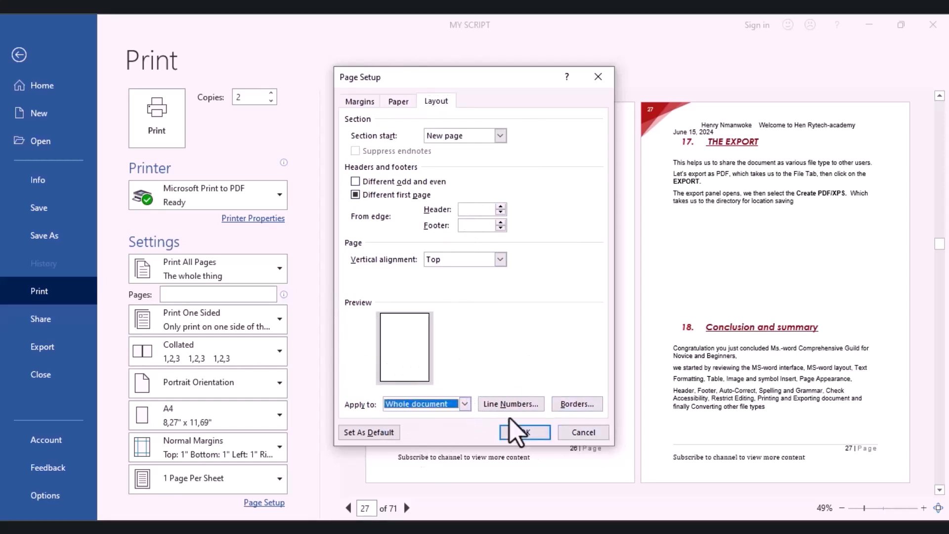
click(527, 434)
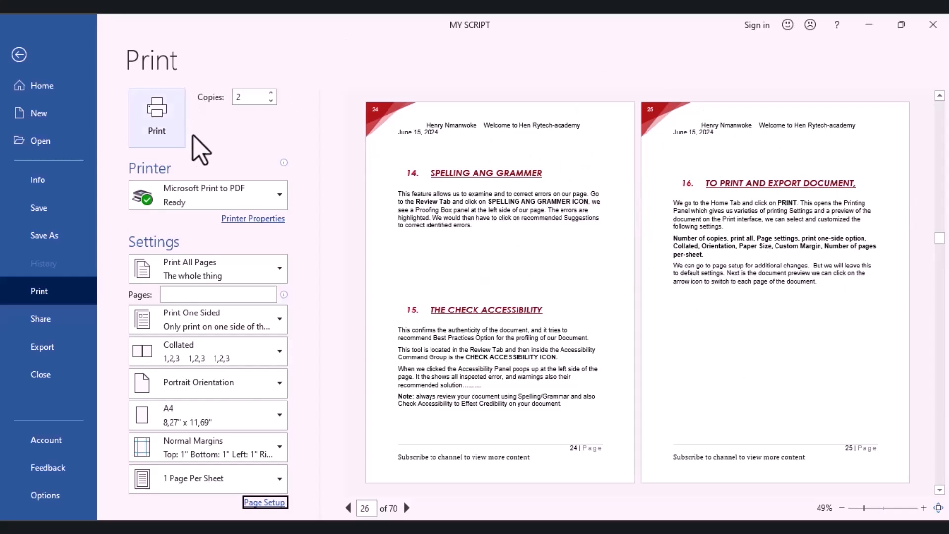
Step: Print the document to a PDF file named MSWORD on the Desktop
click(154, 120)
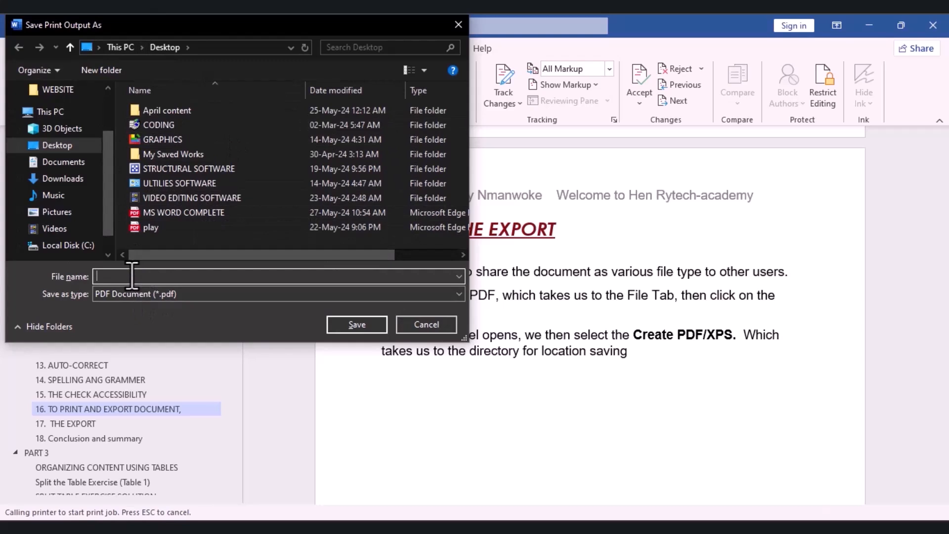
text(MSWORD)
click(352, 325)
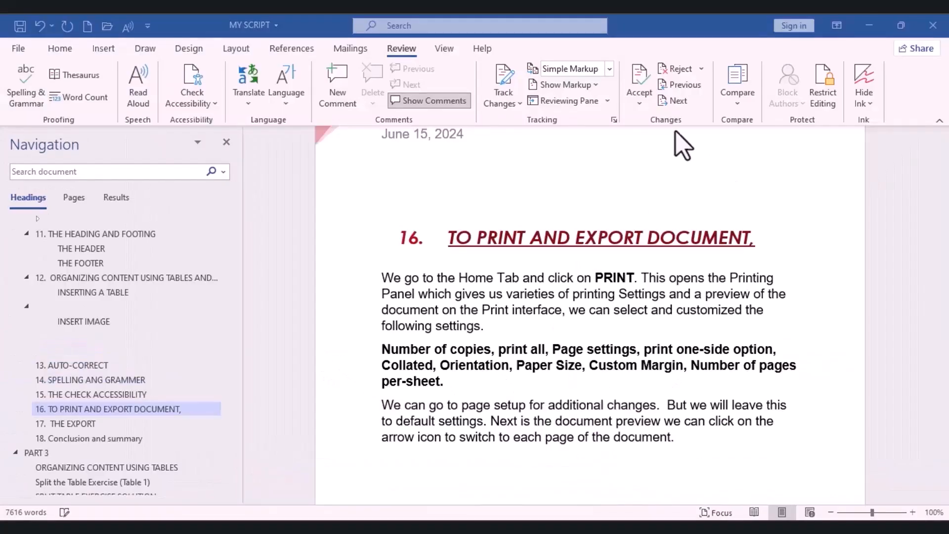
Step: Open the MSWORD PDF from the desktop to check it, and switch back to the MY SCRIPT document in Word
click(869, 26)
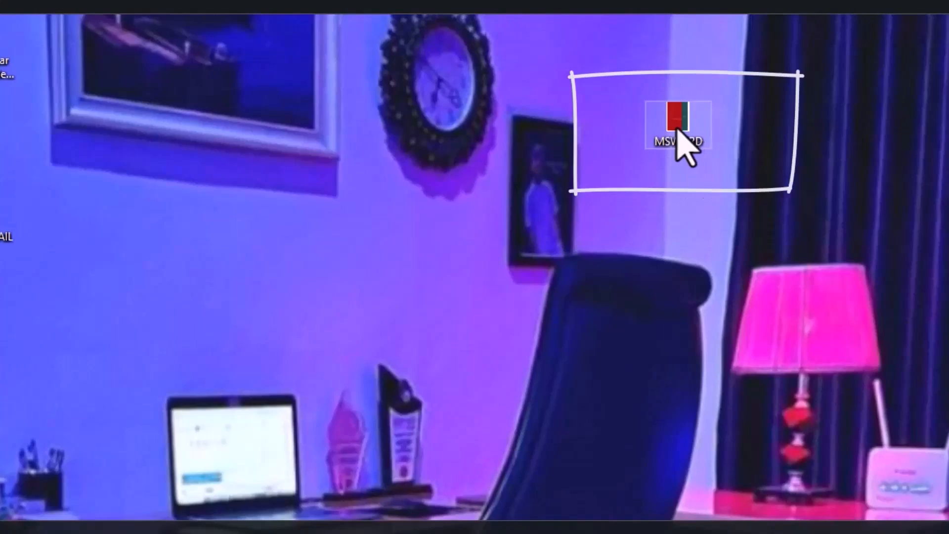
double_click(678, 130)
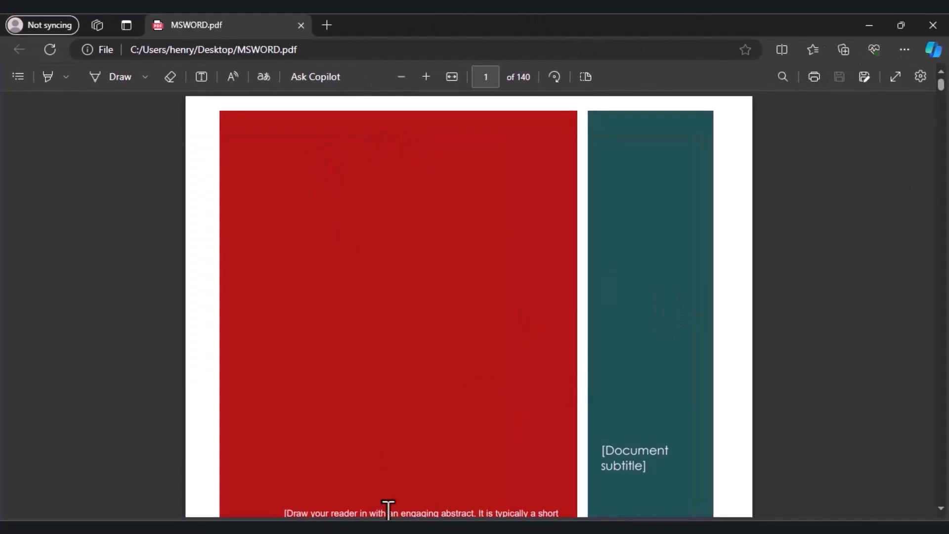
click(387, 527)
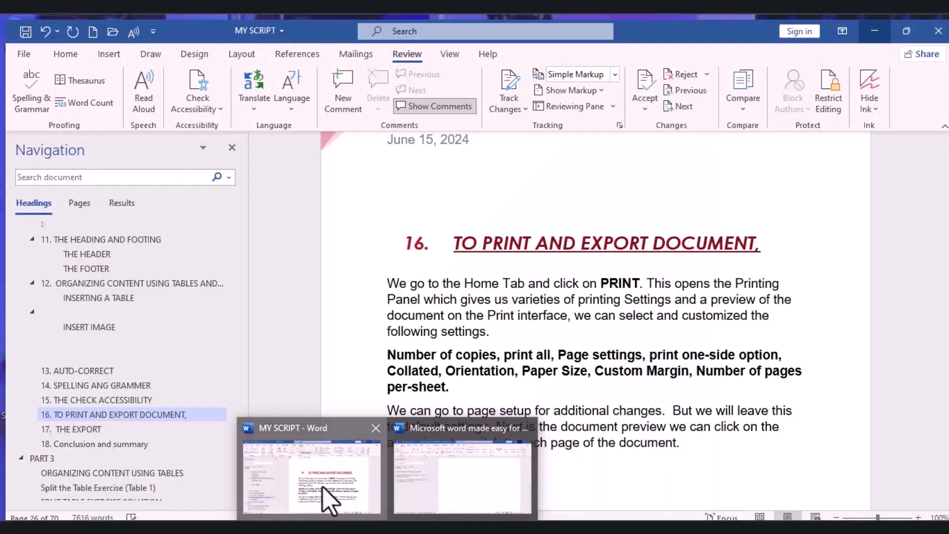
click(329, 497)
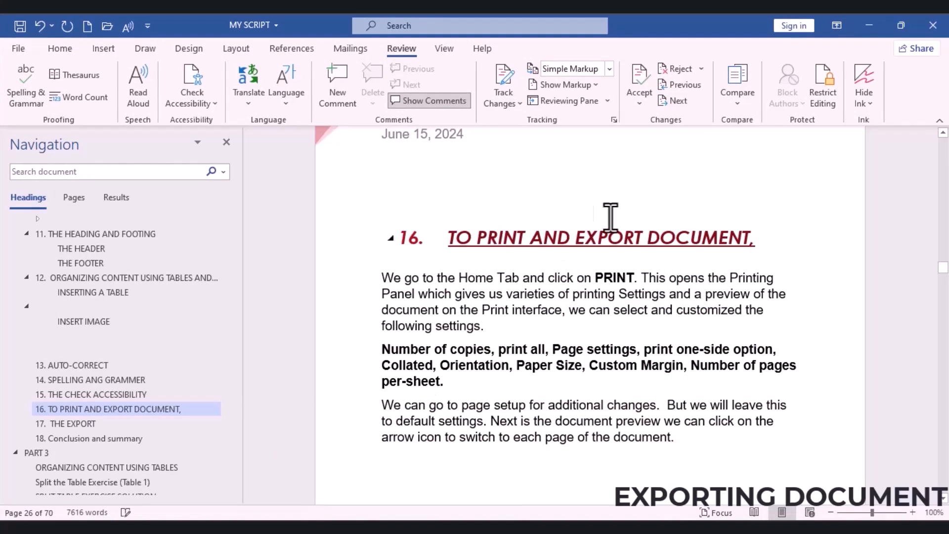
Step: Export the document to the Desktop as an XPS Document named MY SCRIPT
click(18, 49)
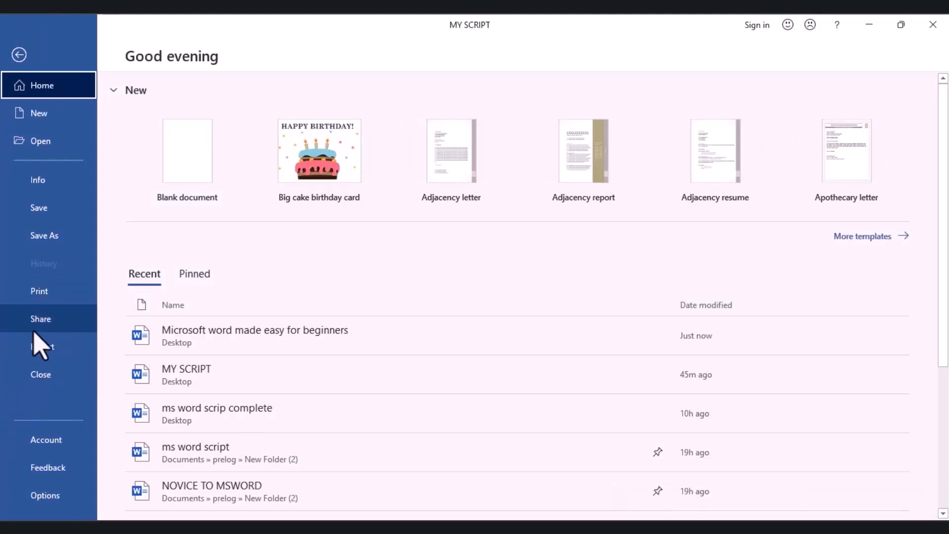
click(45, 347)
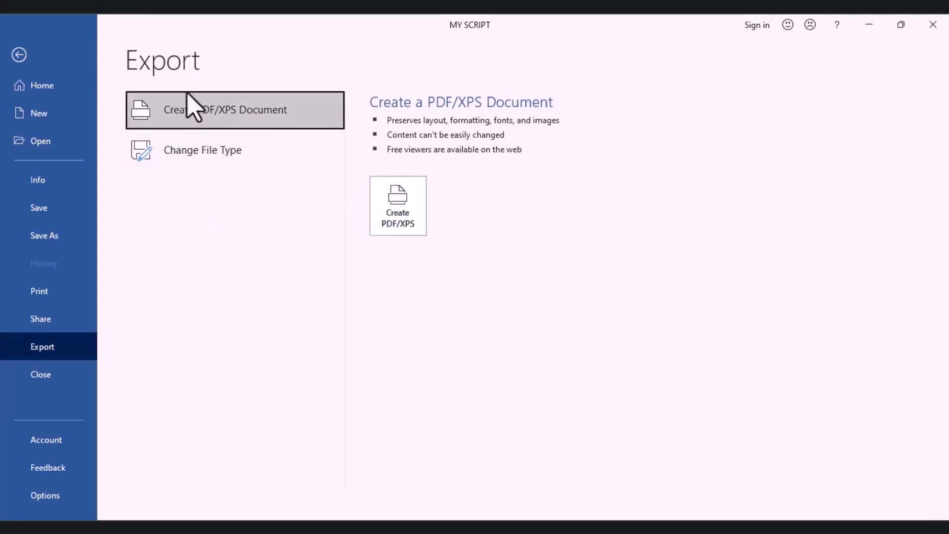
click(410, 216)
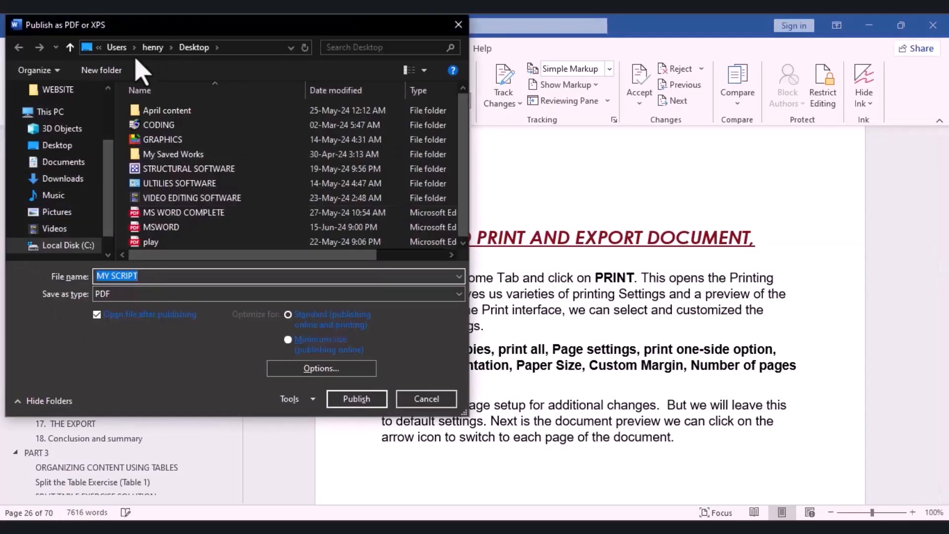
click(162, 295)
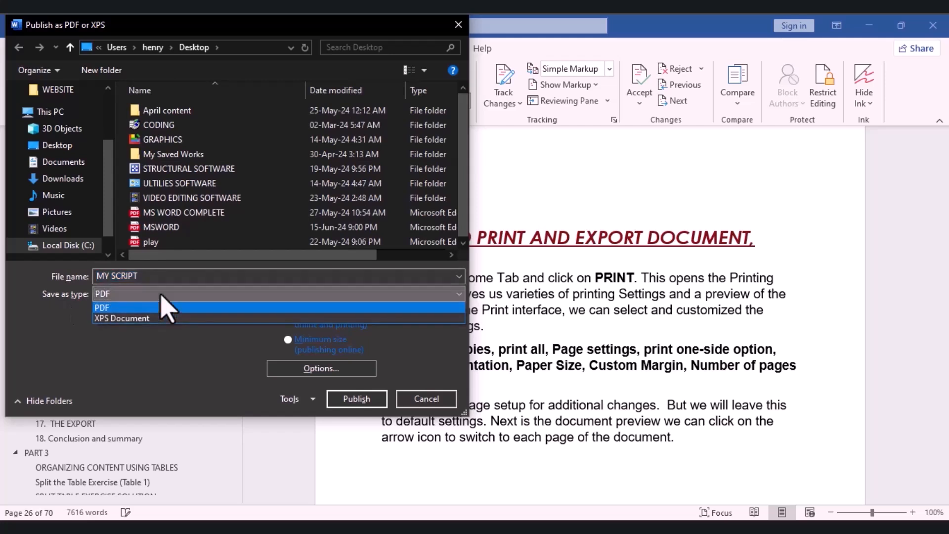
click(160, 296)
click(160, 295)
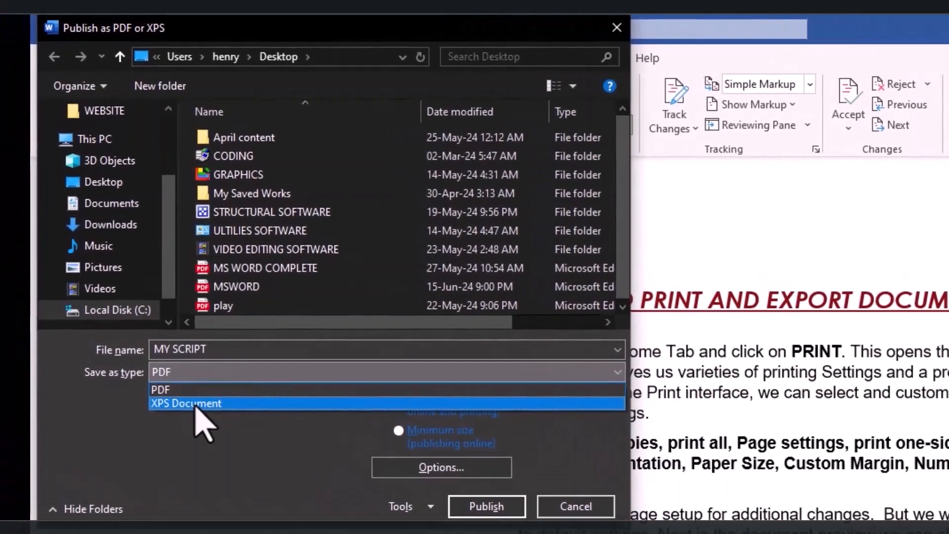
click(156, 355)
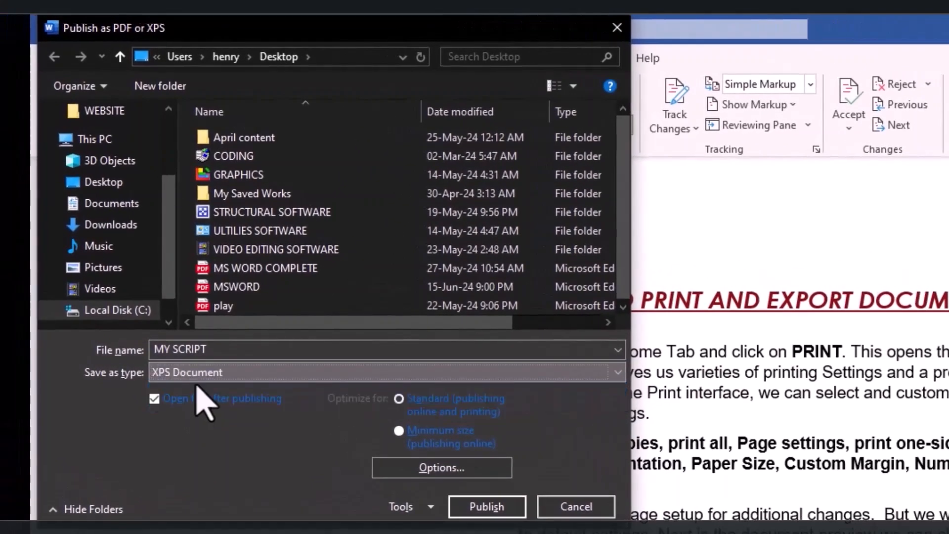
click(484, 507)
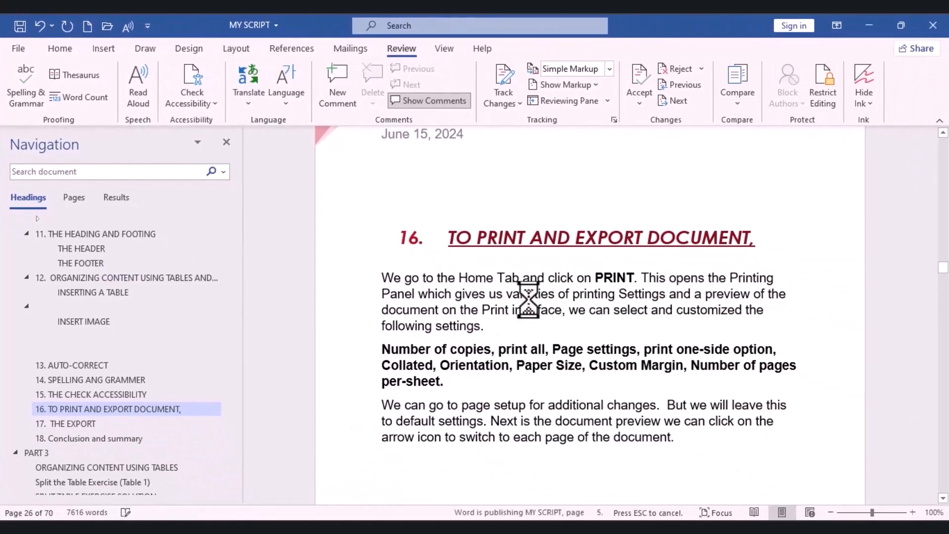
Step: Bring up the section THE EXPORT, and minimise the Word and PDF windows to check the desktop for the exported file
scroll(517, 255, down, 10)
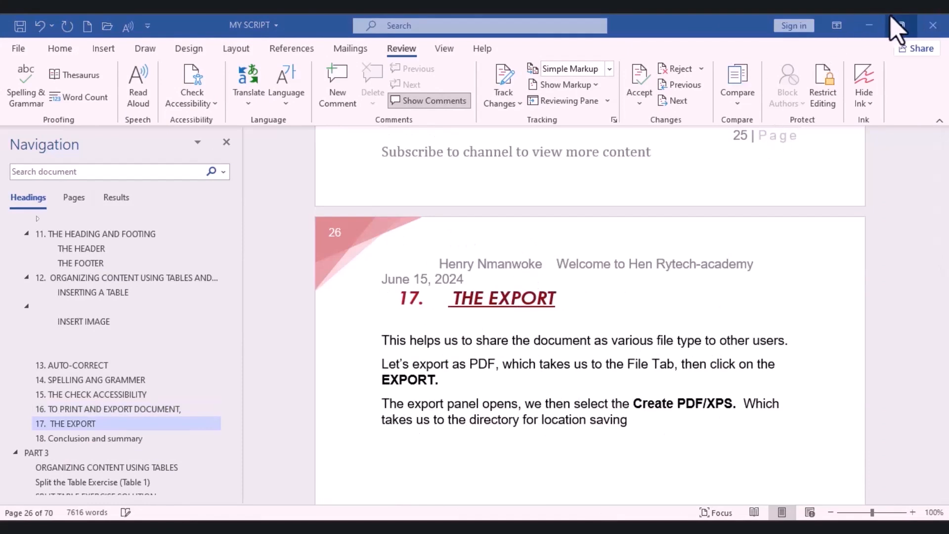
click(876, 28)
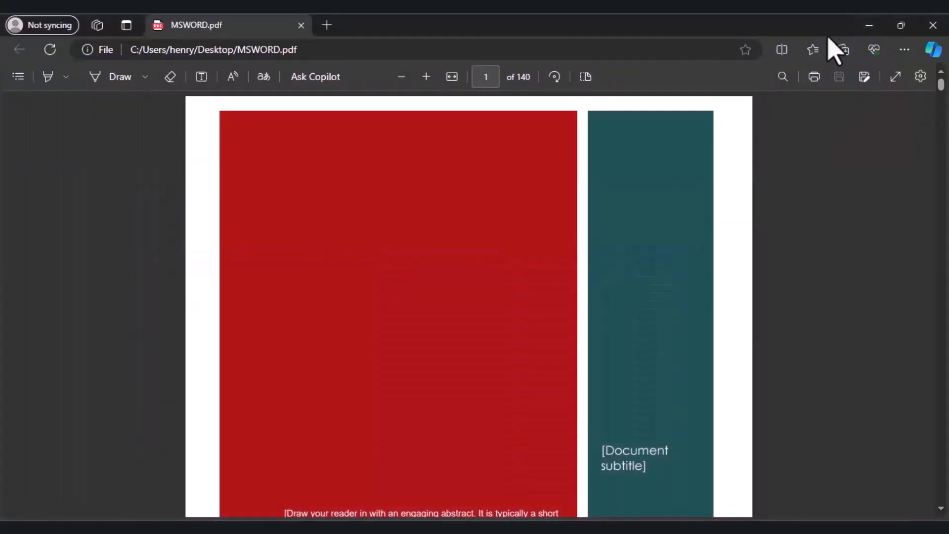
click(871, 28)
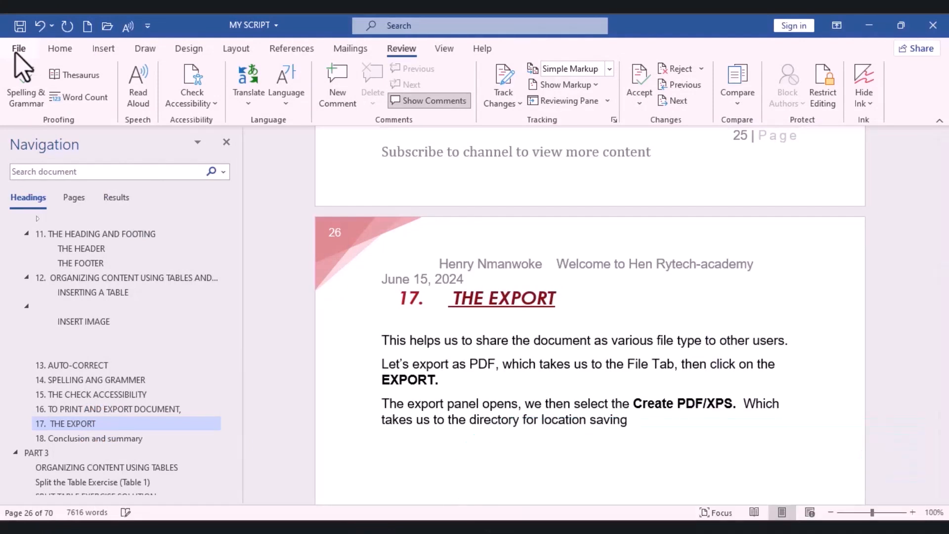
Step: Export the document to the Desktop as a Plain Text file named MY SCRIPT with Windows (Default) encoding, accepting the conversion losses
click(16, 52)
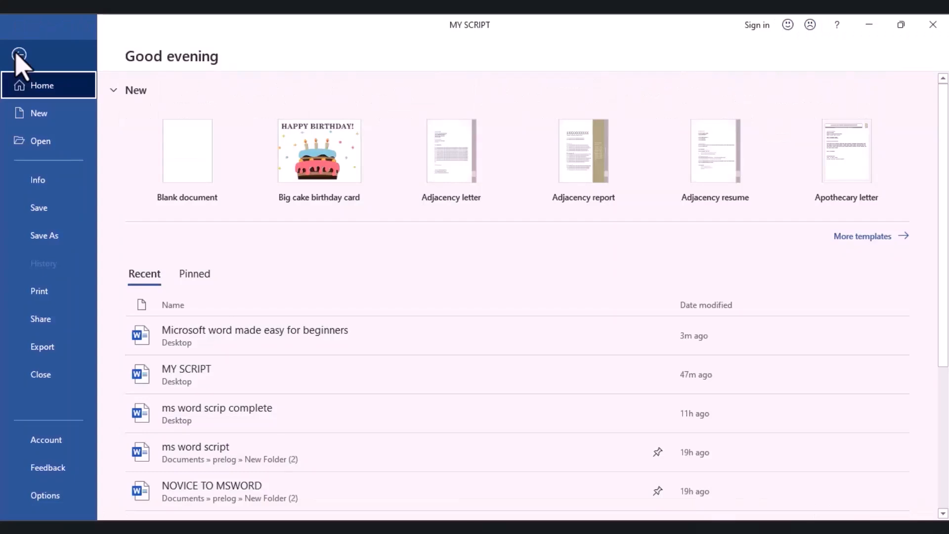
click(49, 352)
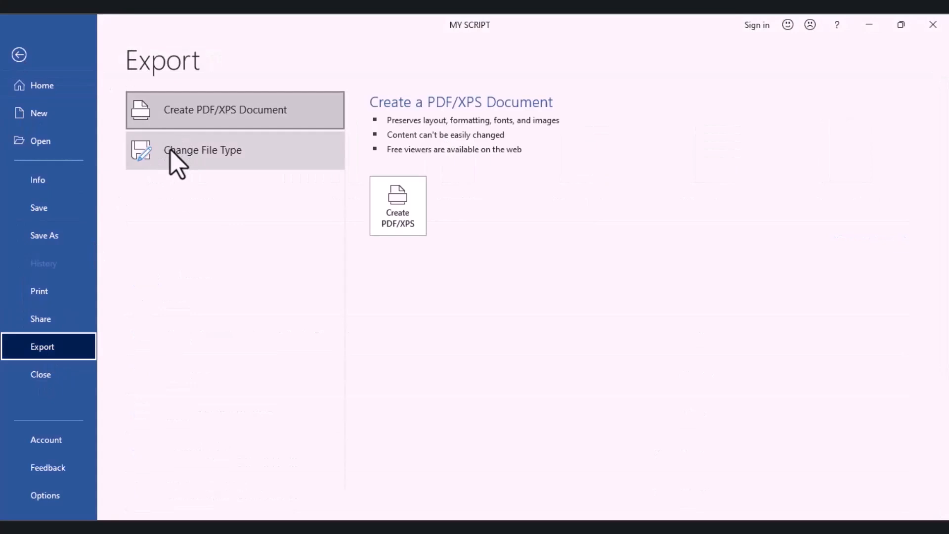
click(171, 153)
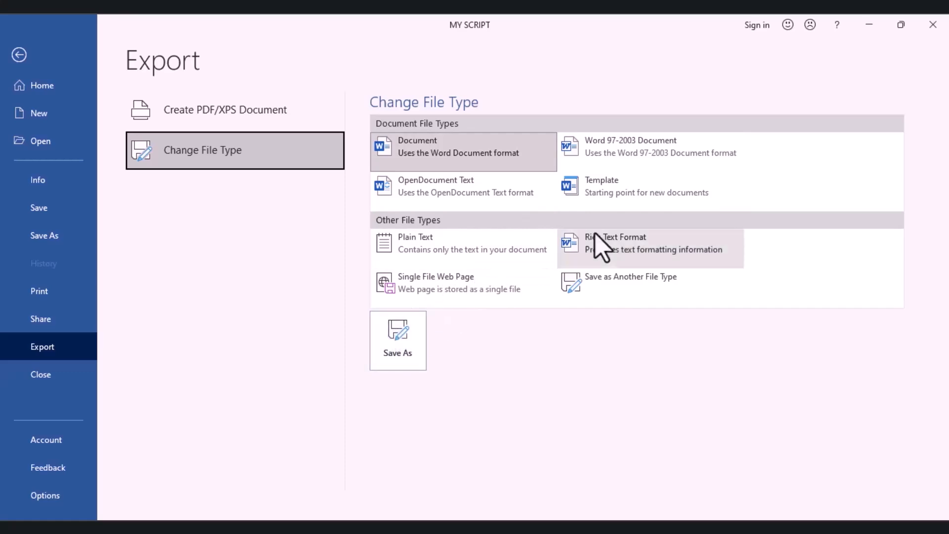
click(594, 278)
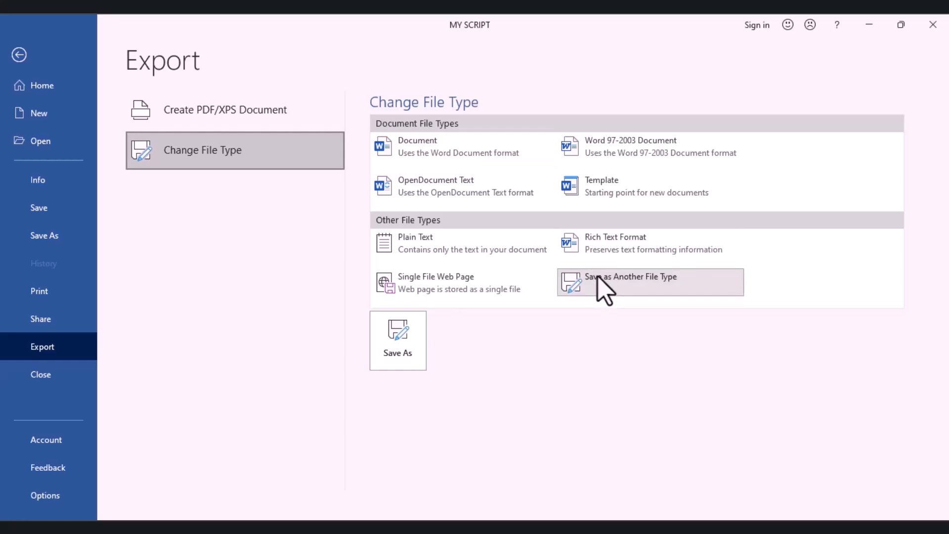
double_click(600, 280)
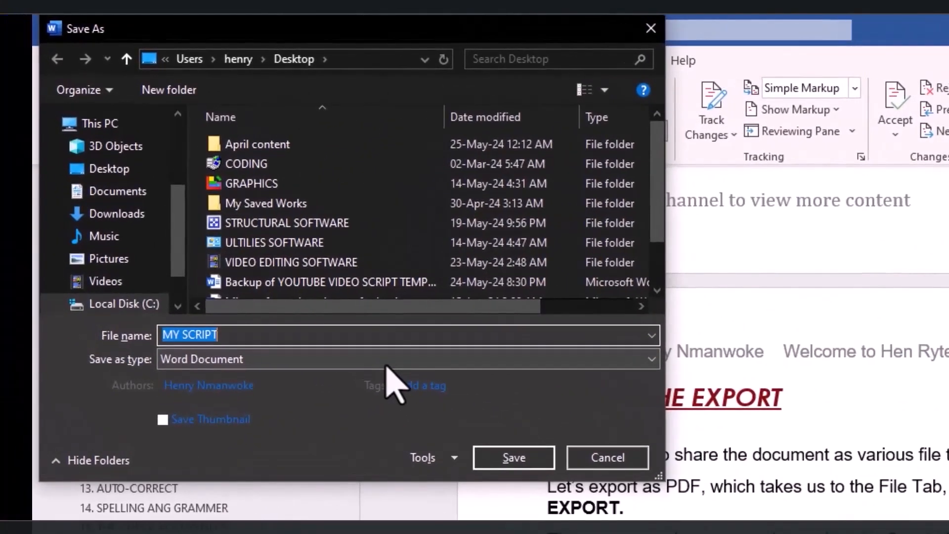
click(348, 335)
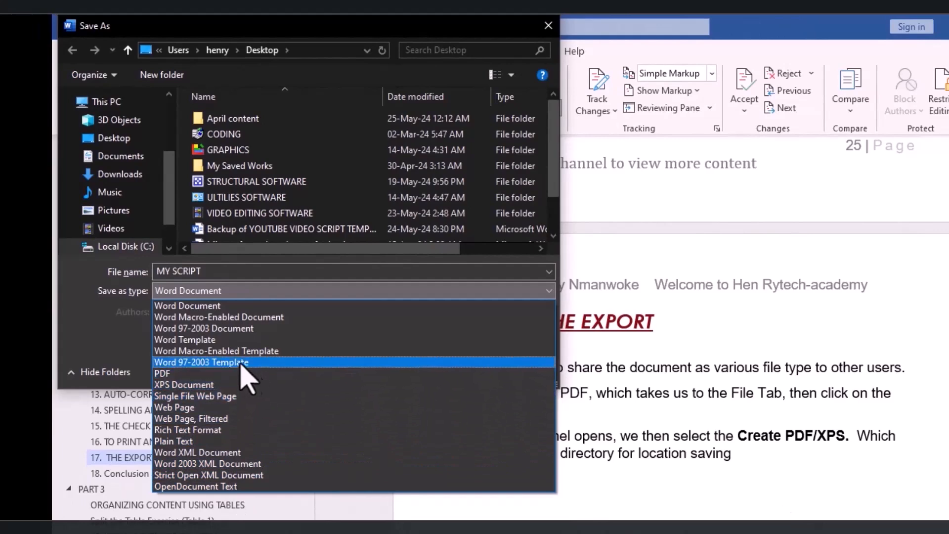
click(192, 440)
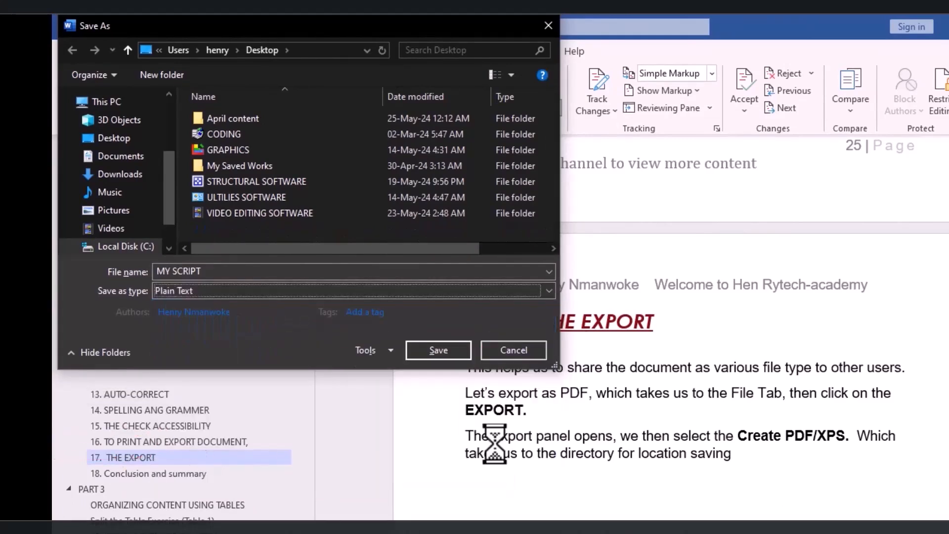
click(439, 350)
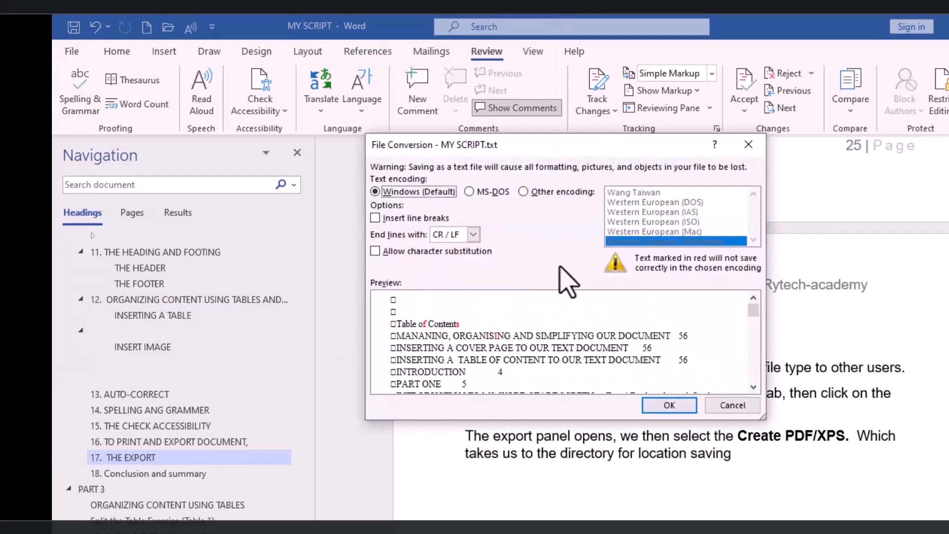
click(660, 405)
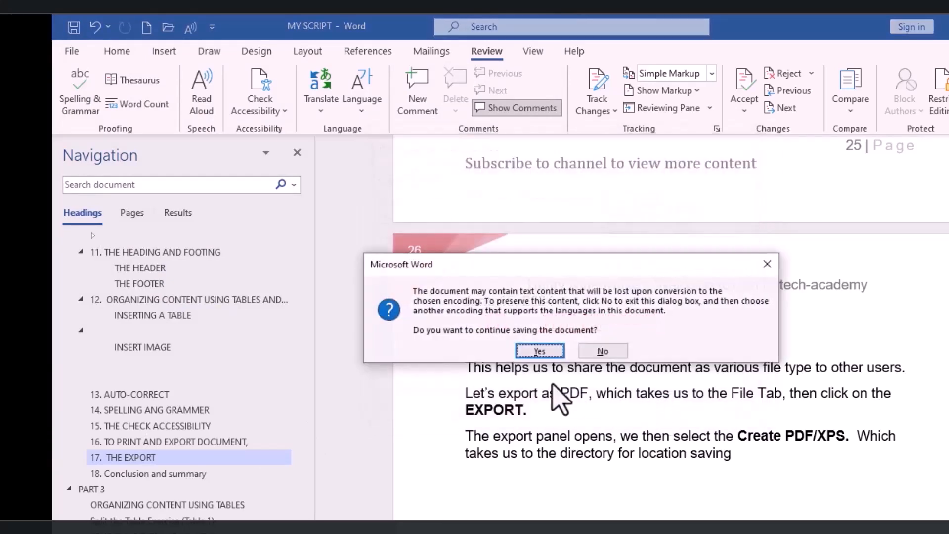
click(540, 352)
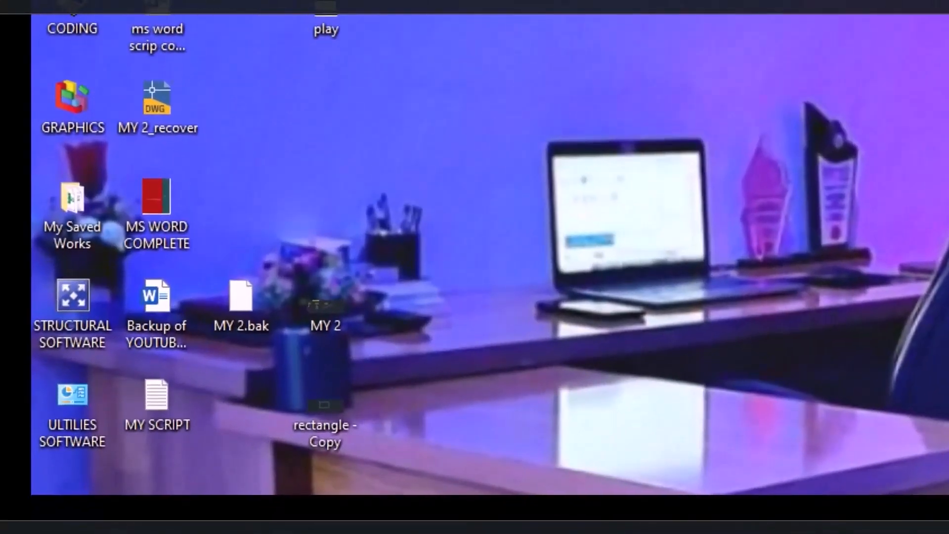
Step: Move the MY SCRIPT text file on the desktop to the empty area beyond MY SCRIPT.xps, beside the lamp
drag(152, 435, 799, 235)
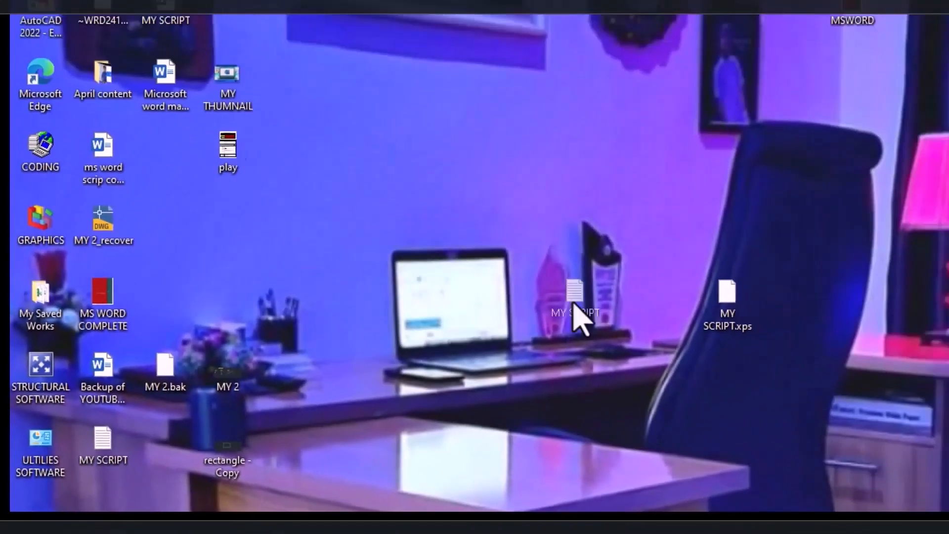
drag(578, 319, 927, 235)
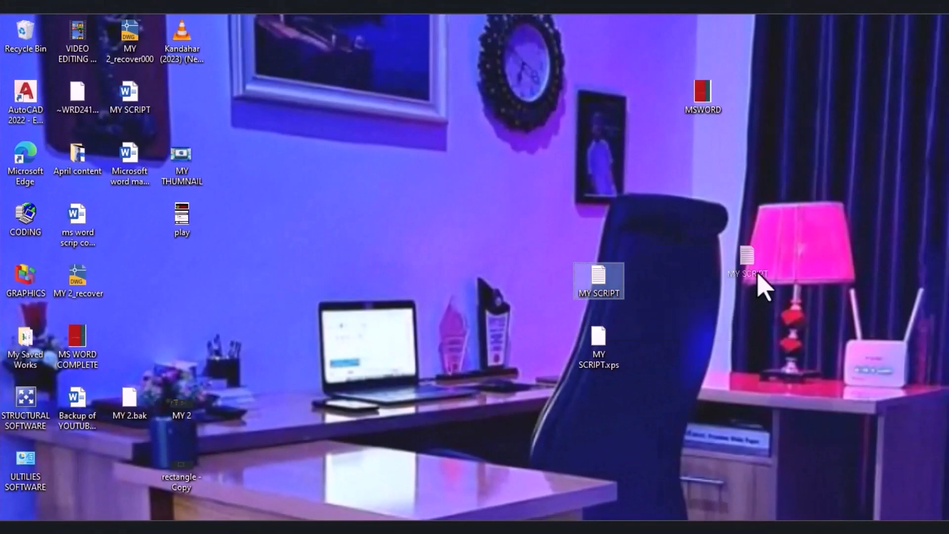
drag(757, 274, 755, 275)
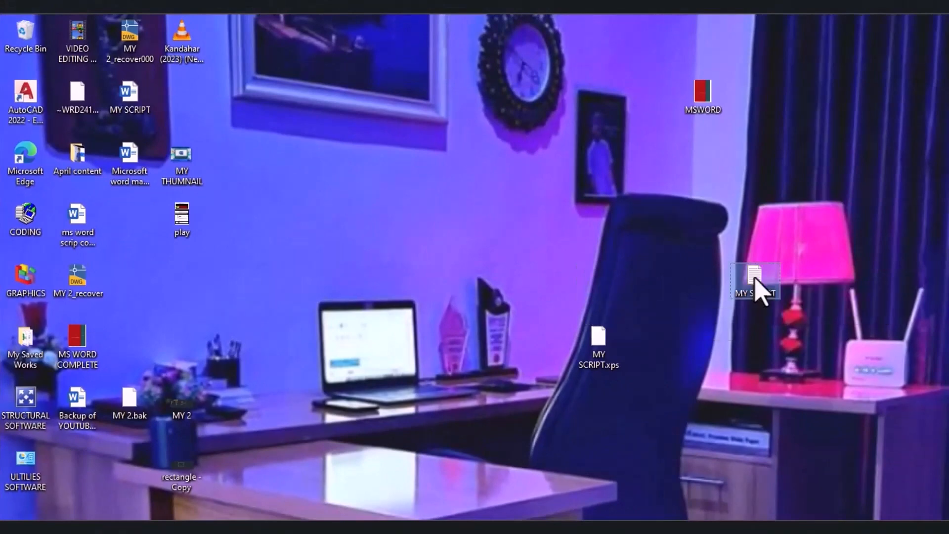
Step: Open the MY SCRIPT text file in Notepad to review its contents, and switch back to the MY SCRIPT document in Word
double_click(755, 277)
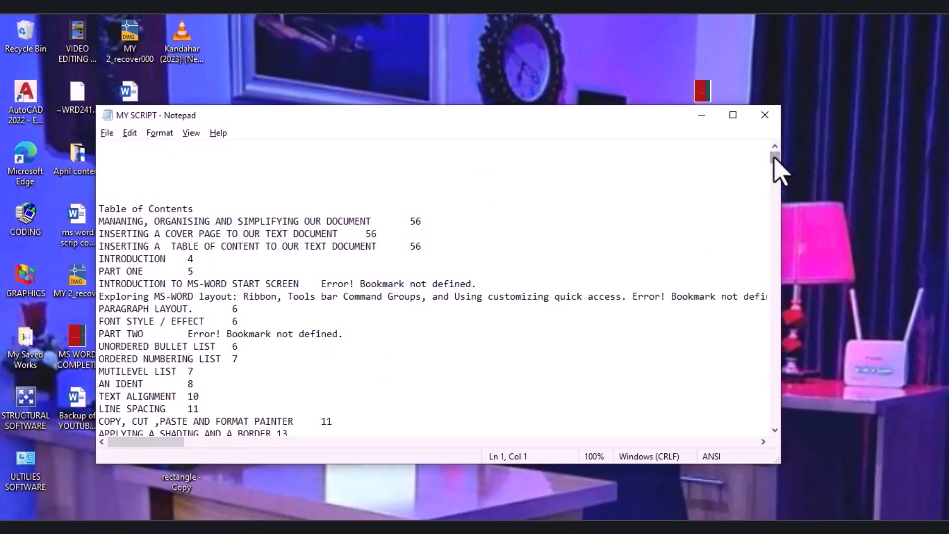
drag(774, 158, 770, 174)
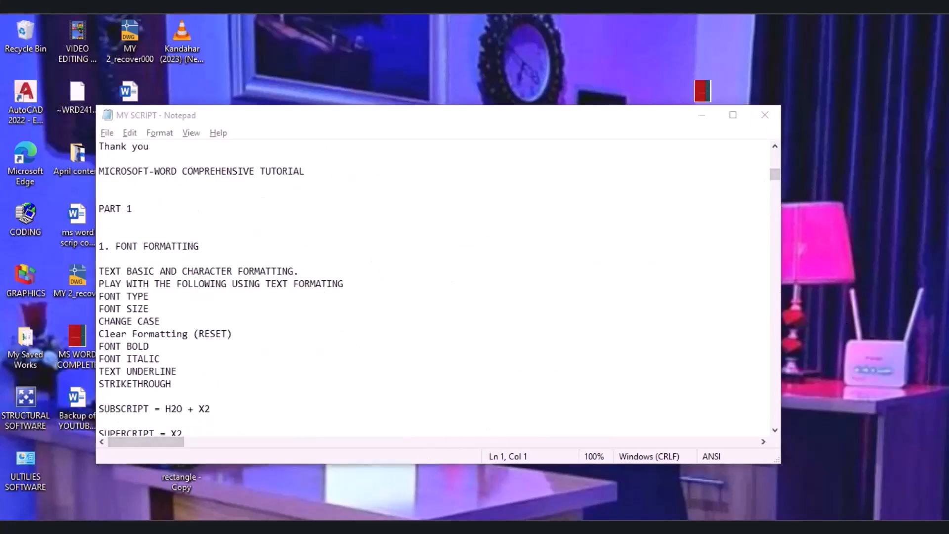
click(389, 527)
click(311, 477)
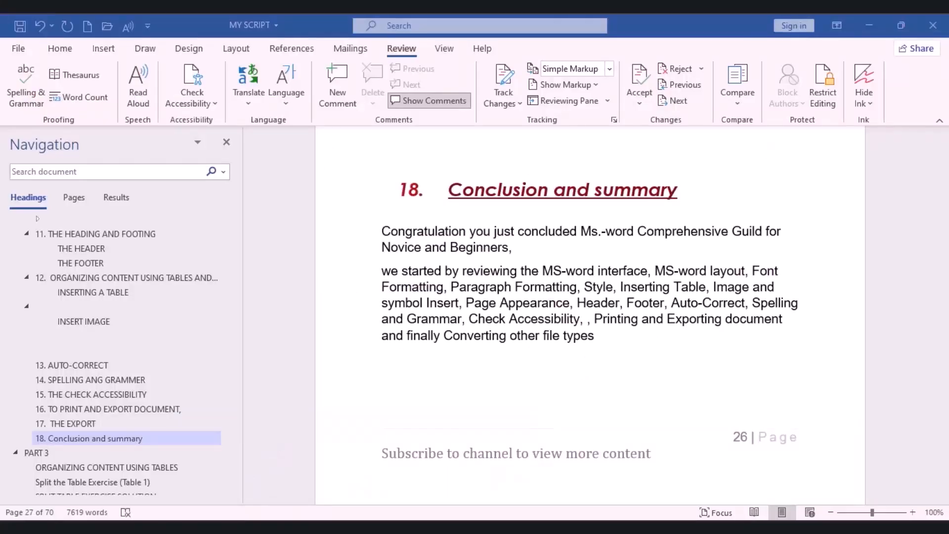